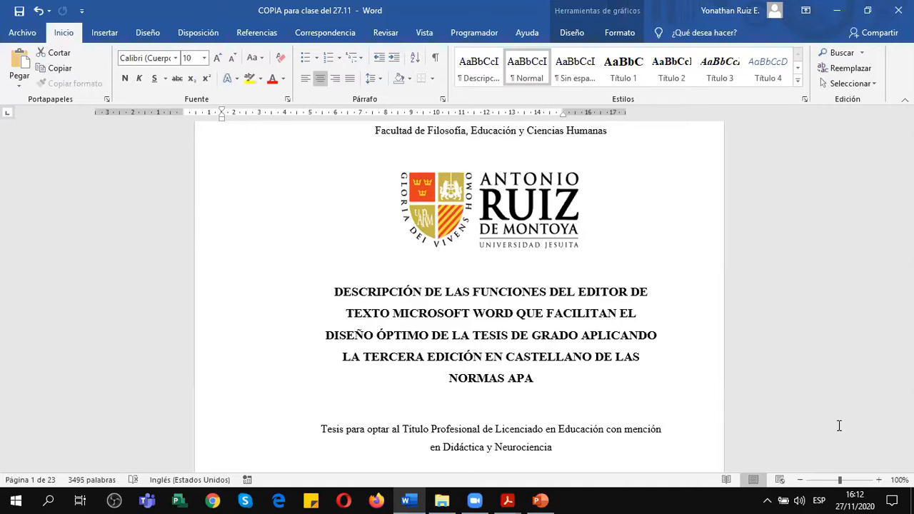
mouse_move(475, 500)
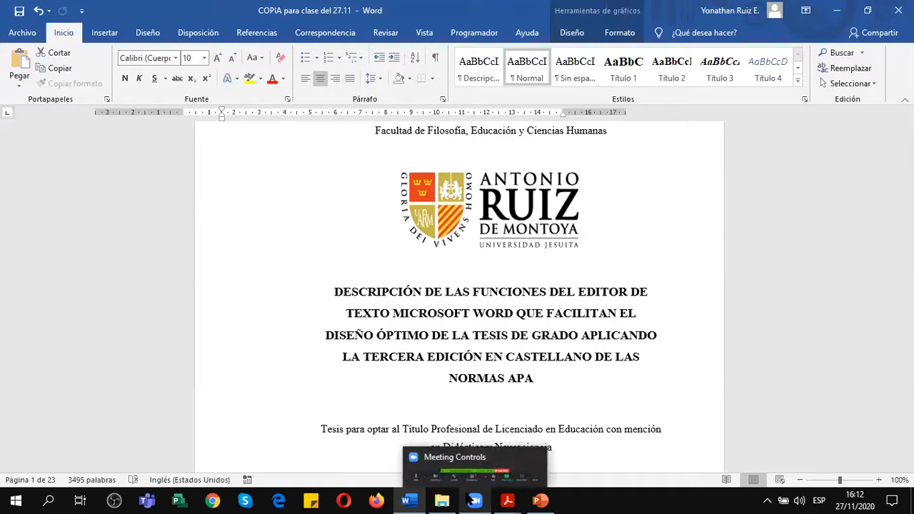
left_click(488, 466)
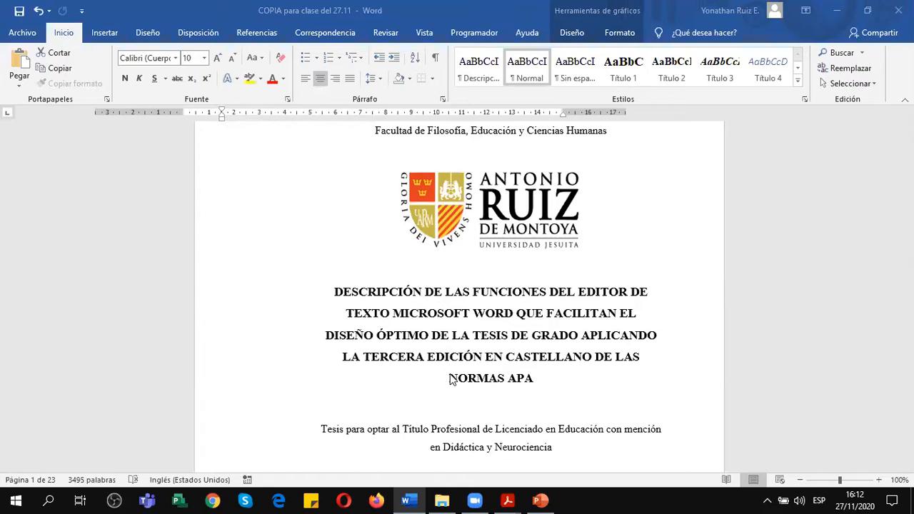
Review the thesis cover page and the pages up to the EPÍGRAFE heading, ending back at the start of the document.
scroll(577, 395, "down", 2)
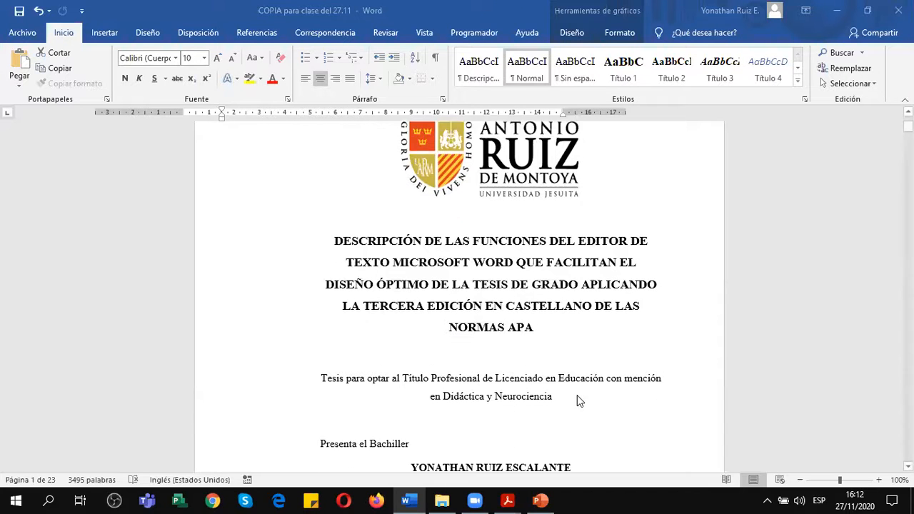
scroll(488, 305, "down", 1)
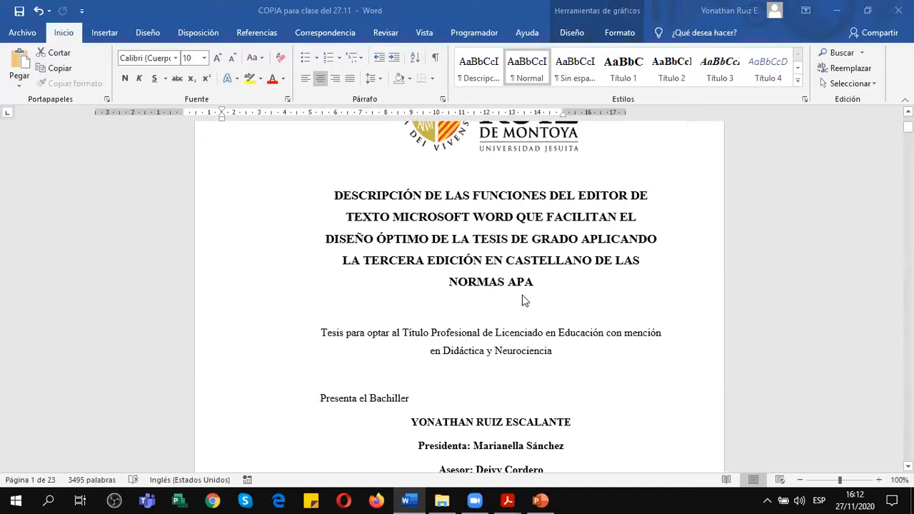
scroll(513, 319, "down", 3)
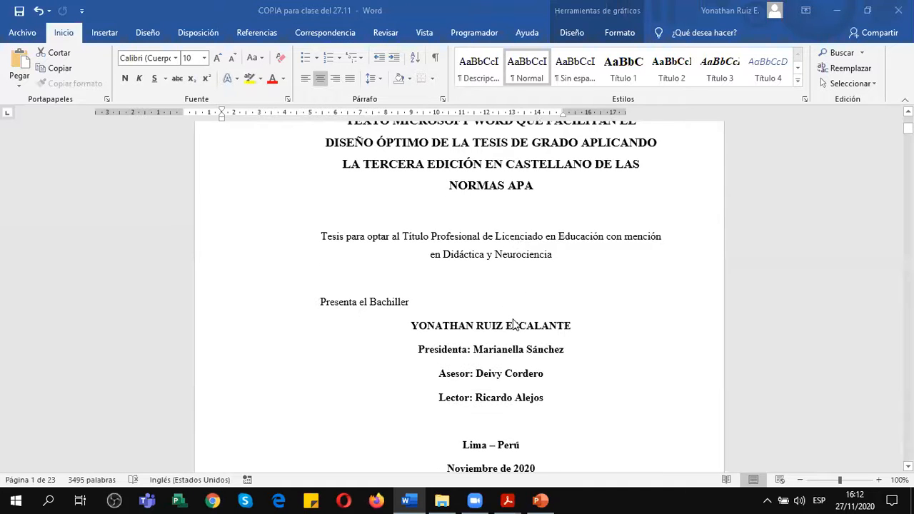
scroll(513, 324, "up", 7)
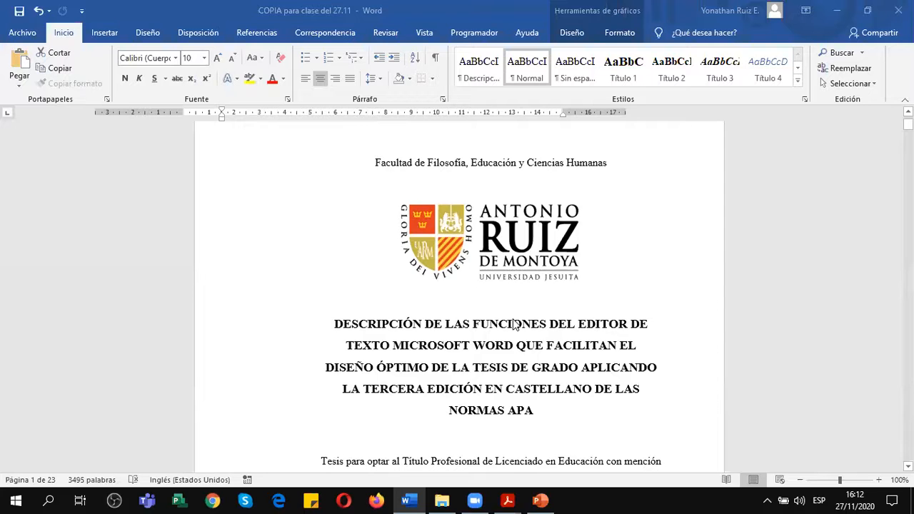
scroll(514, 323, "down", 3)
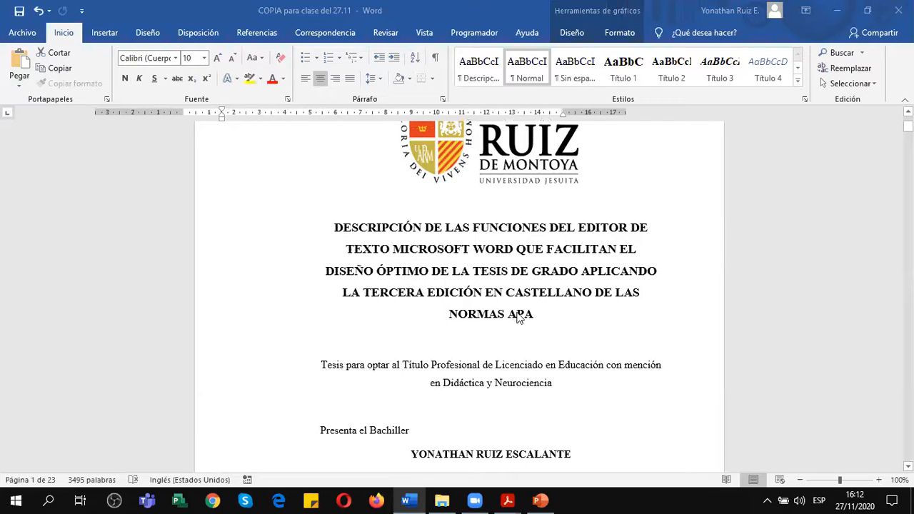
scroll(519, 317, "down", 3)
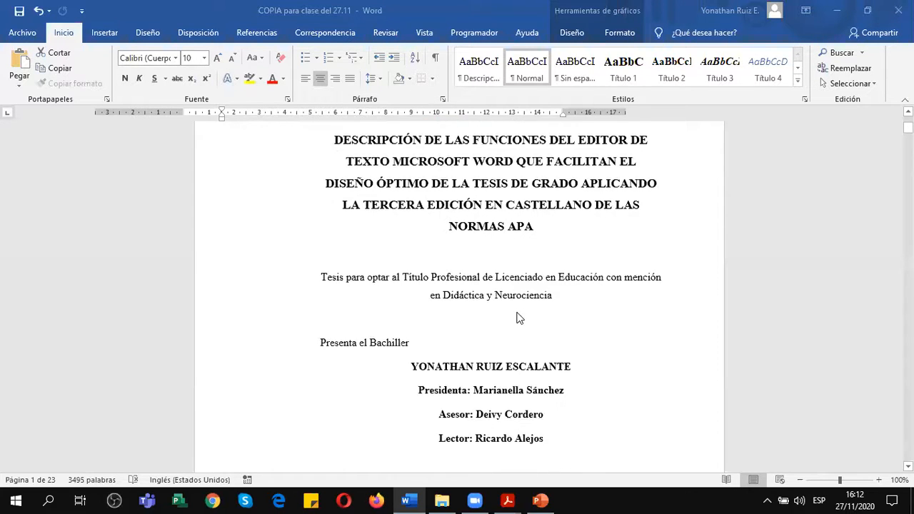
scroll(520, 318, "down", 8)
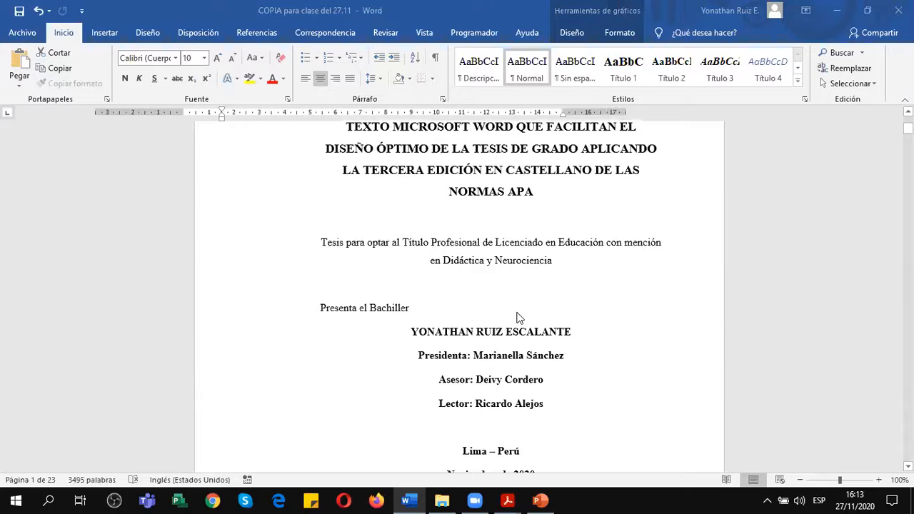
scroll(520, 318, "down", 7)
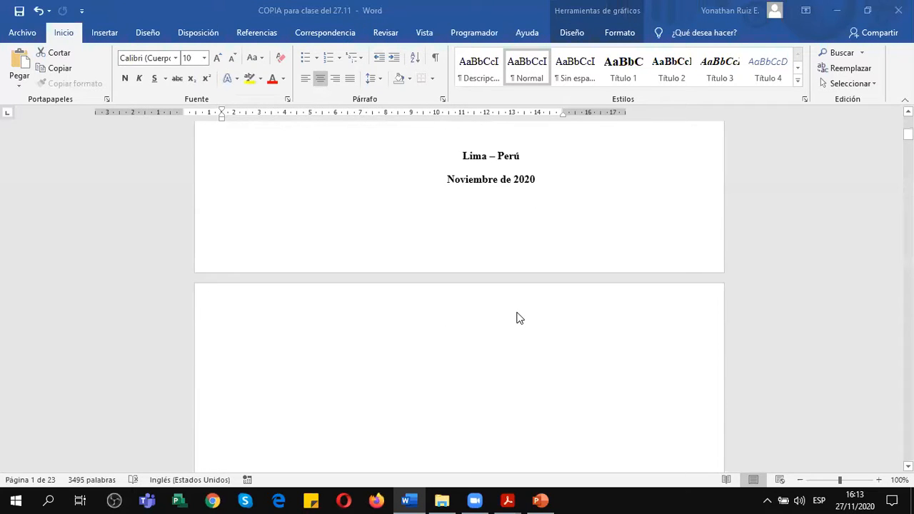
scroll(519, 318, "down", 9)
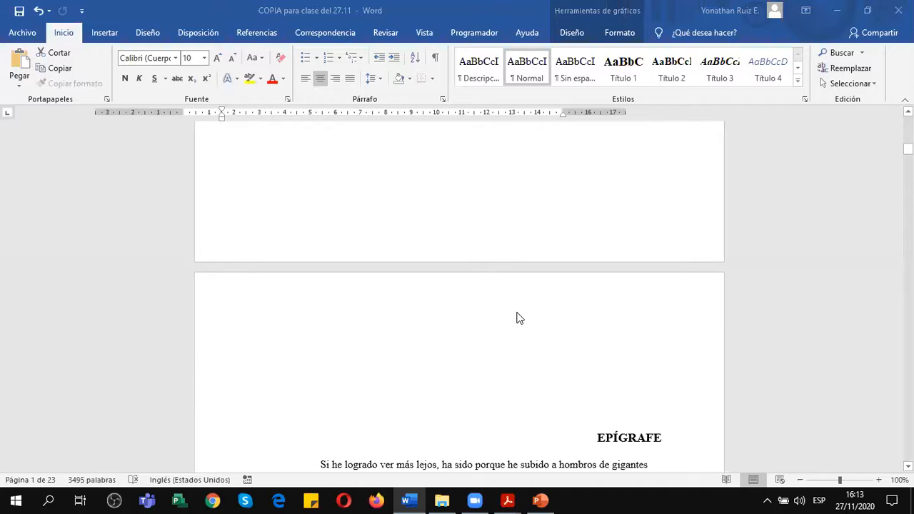
scroll(519, 318, "up", 8)
scroll(513, 315, "up", 7)
scroll(513, 315, "up", 7)
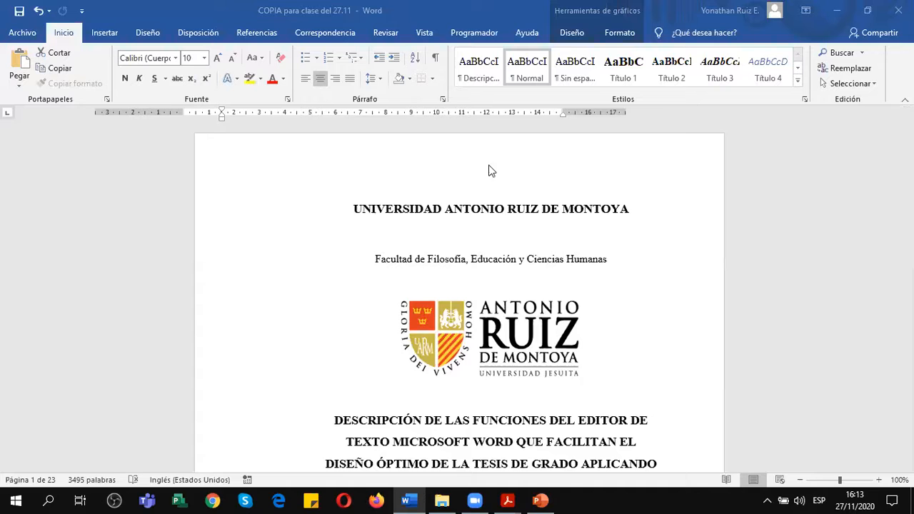
Insert a page break before the heading UNIVERSIDAD ANTONIO RUIZ DE MONTOYA to add a blank page ahead of the cover.
left_click(355, 209)
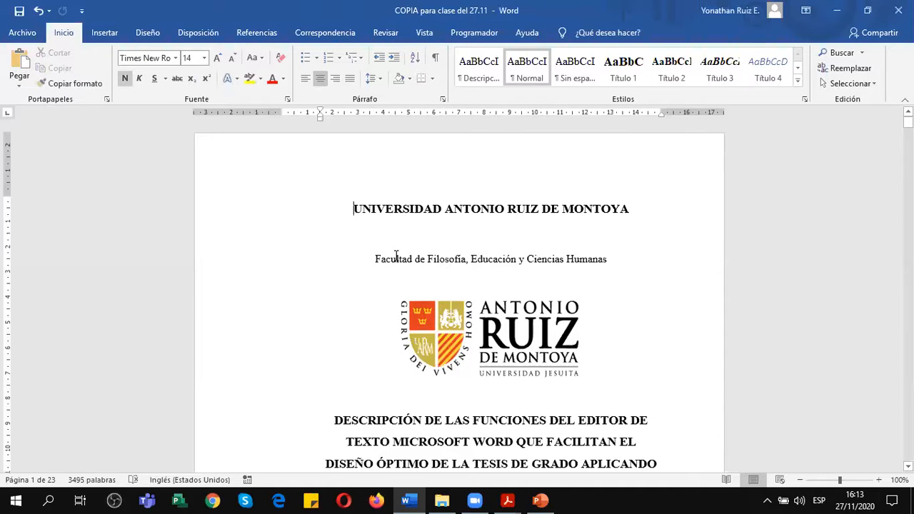
left_click(206, 33)
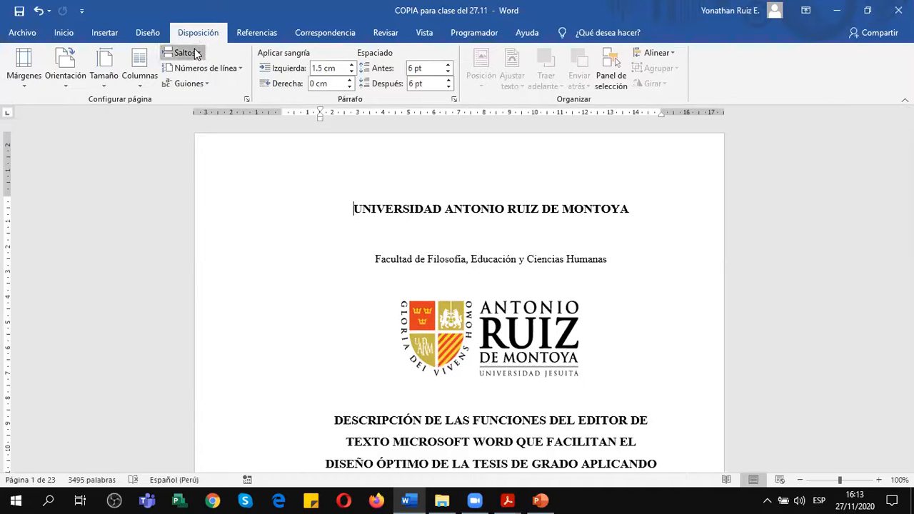
left_click(194, 54)
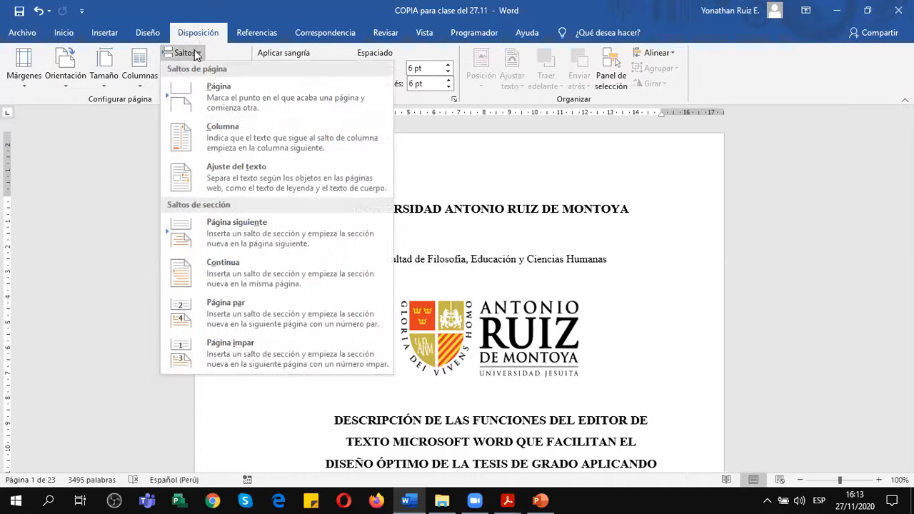
left_click(212, 91)
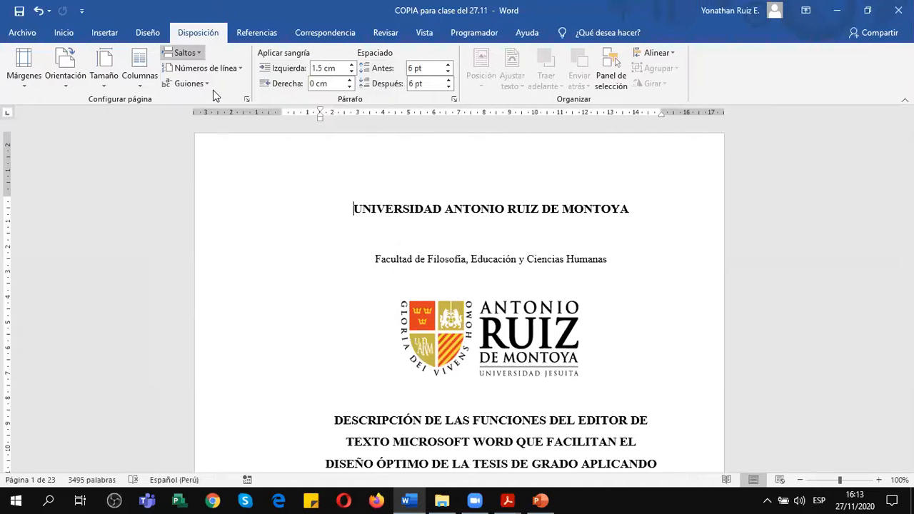
scroll(381, 319, "up", 5)
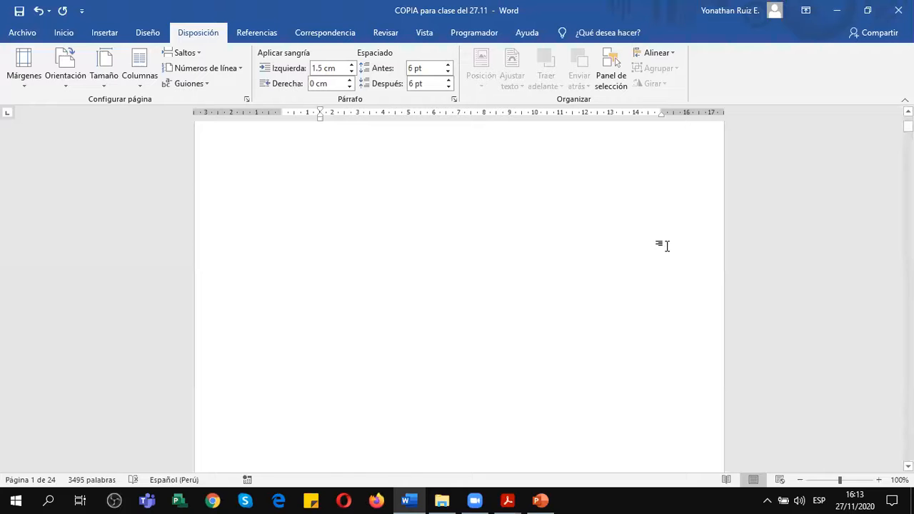
Show the formatting marks and delete the empty paragraph below "Noviembre de 2020" to remove the surplus page after the cover.
scroll(667, 247, "down", 10)
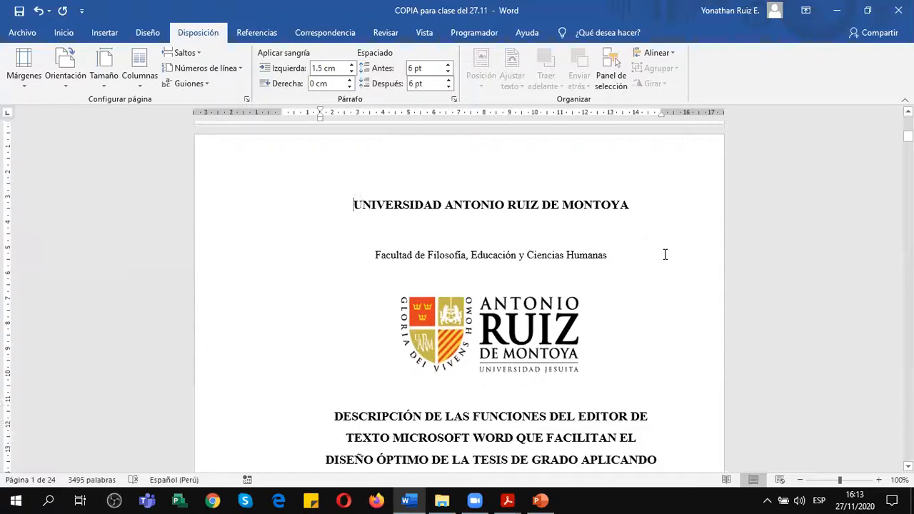
scroll(660, 259, "down", 10)
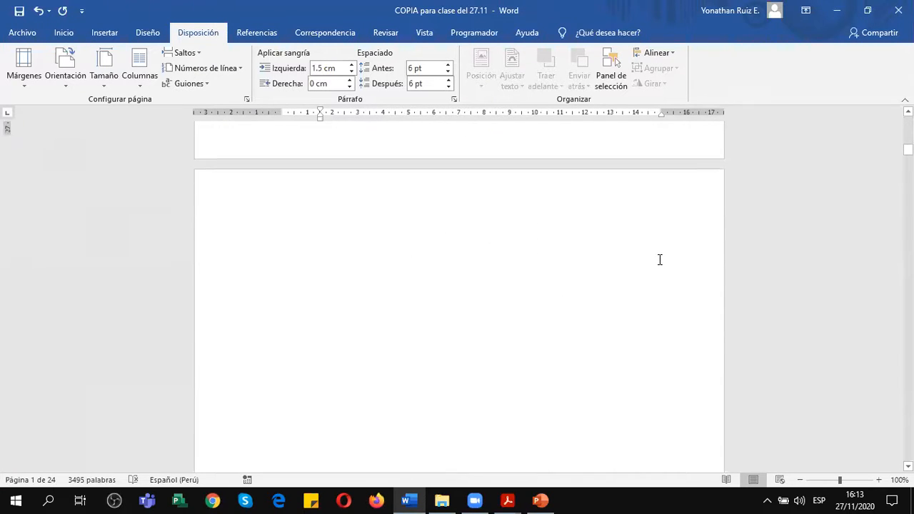
scroll(660, 259, "down", 5)
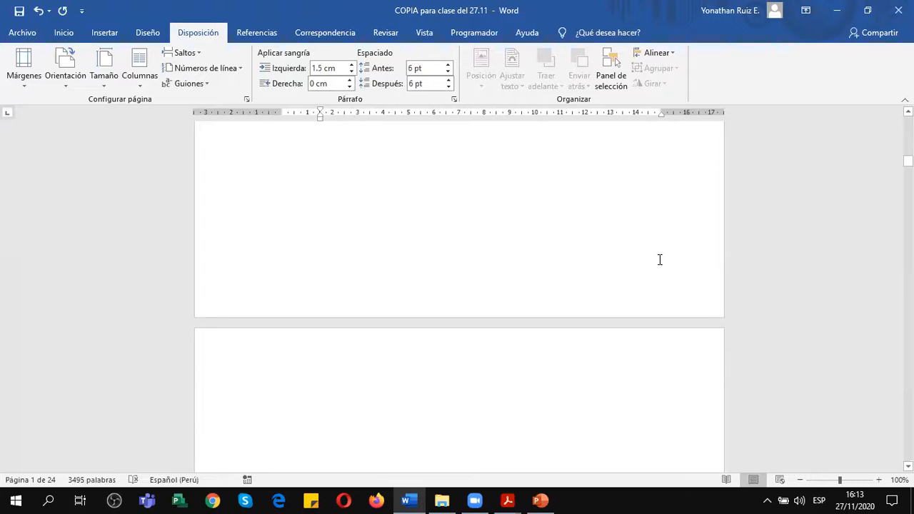
scroll(582, 247, "up", 3)
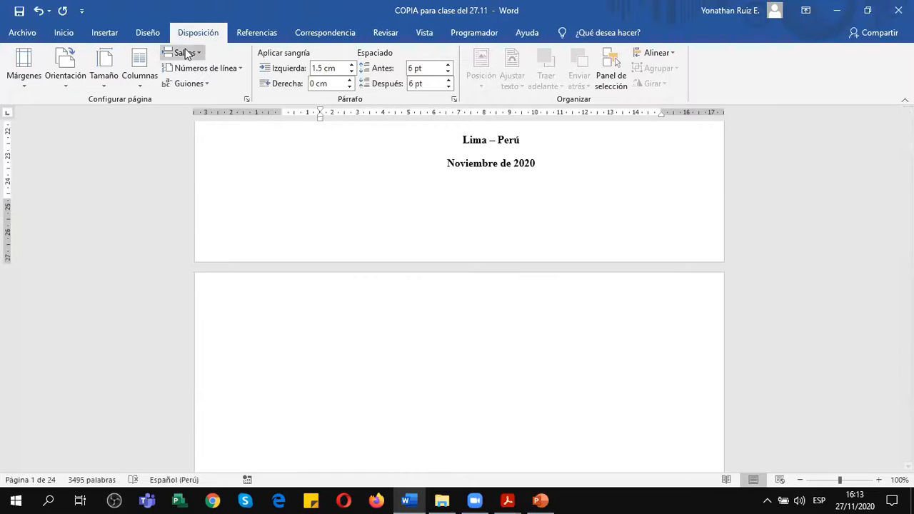
left_click(66, 36)
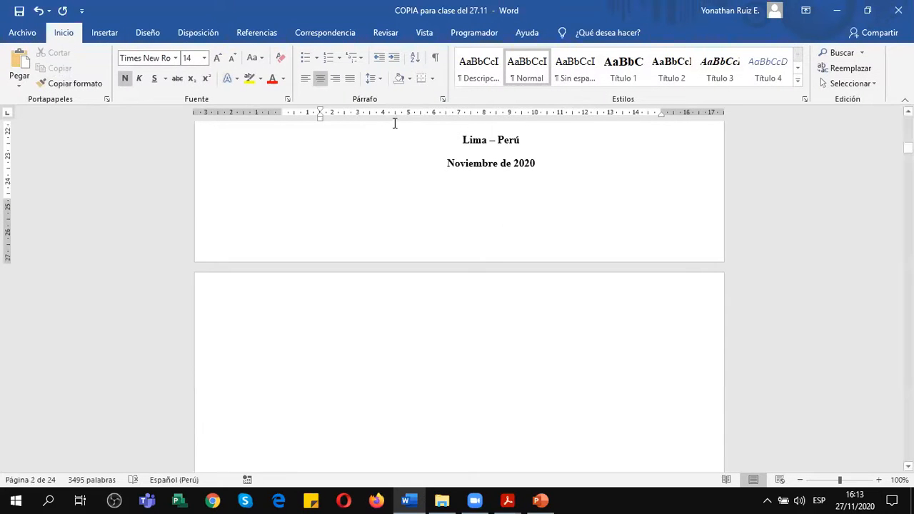
left_click(435, 60)
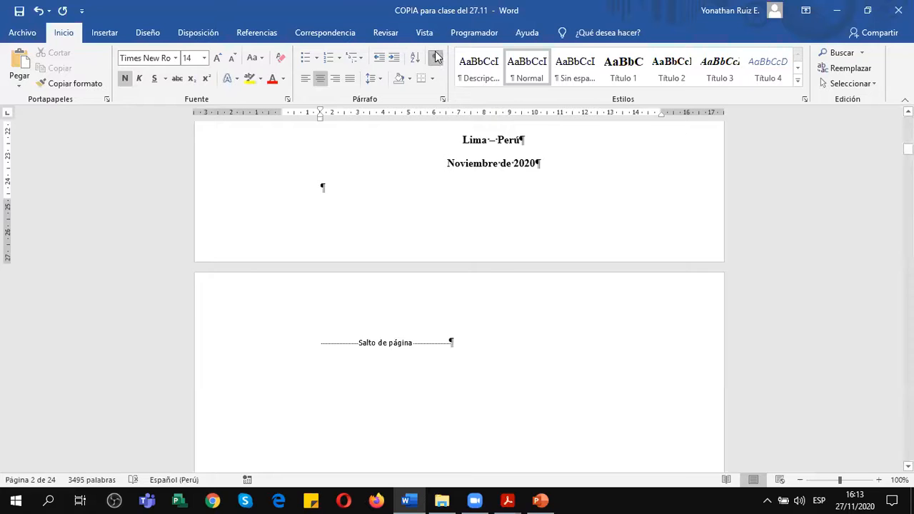
scroll(472, 262, "down", 1)
scroll(472, 262, "up", 3)
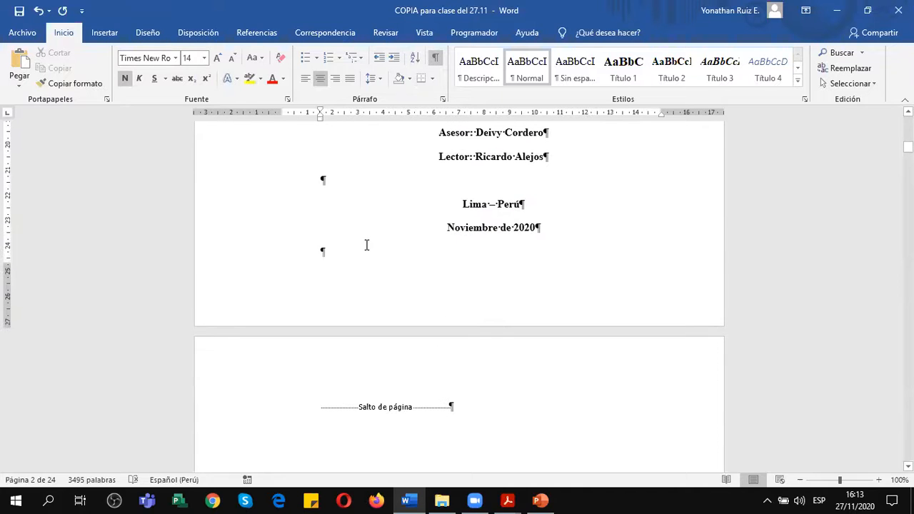
left_click(347, 249)
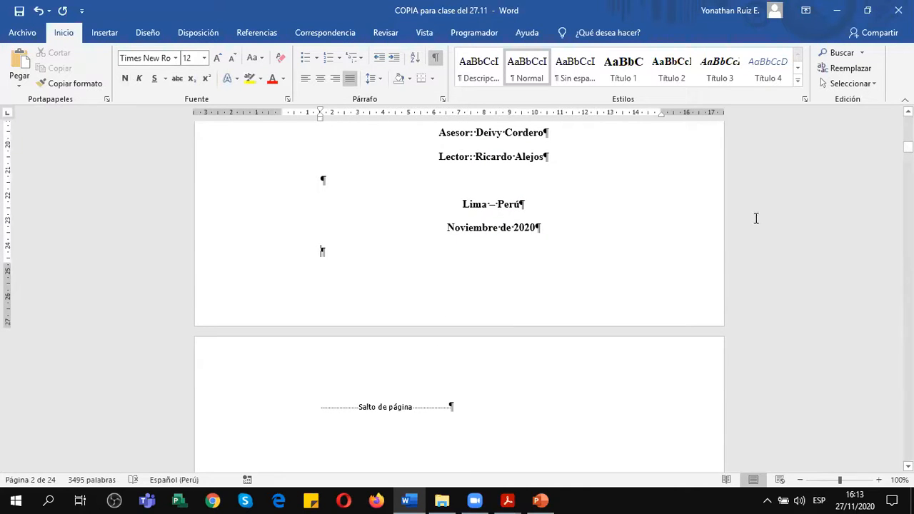
key("Delete")
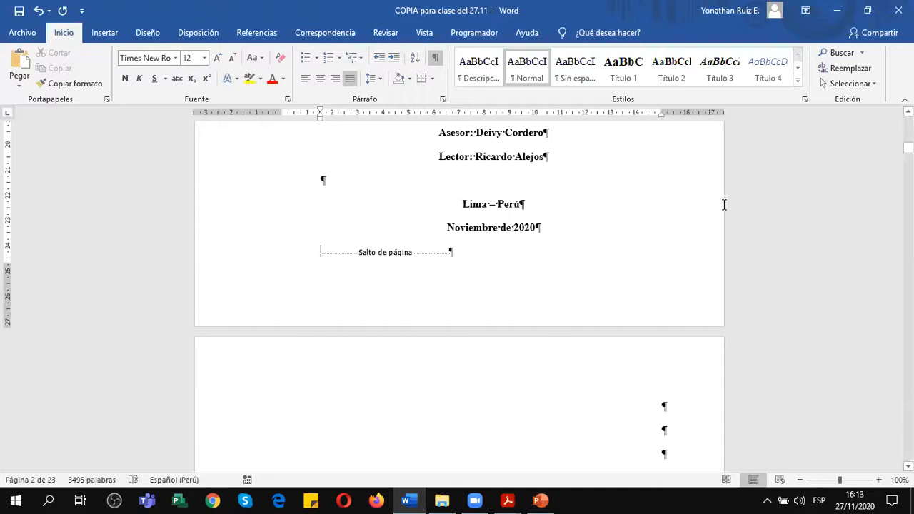
Center the page break line below the Isaac Newton quote on the EPÍGRAFE page.
scroll(572, 297, "down", 1)
scroll(572, 297, "down", 3)
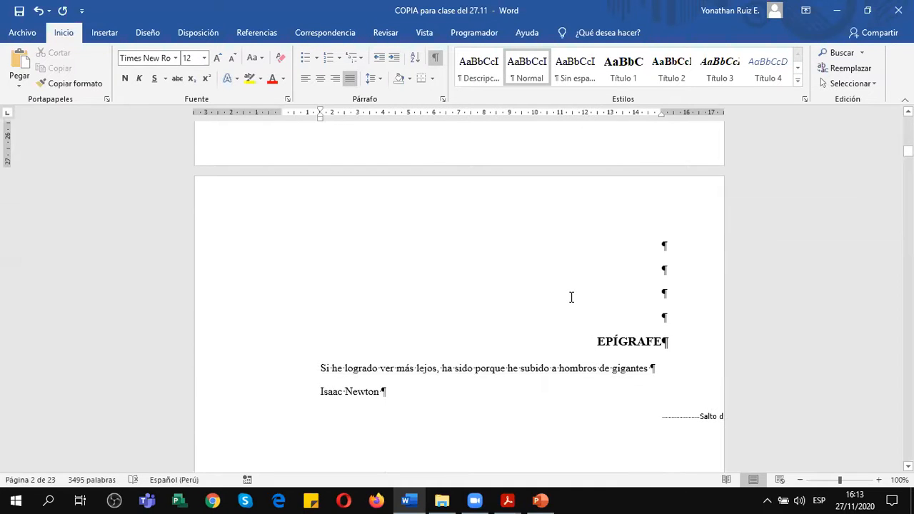
scroll(572, 297, "down", 1)
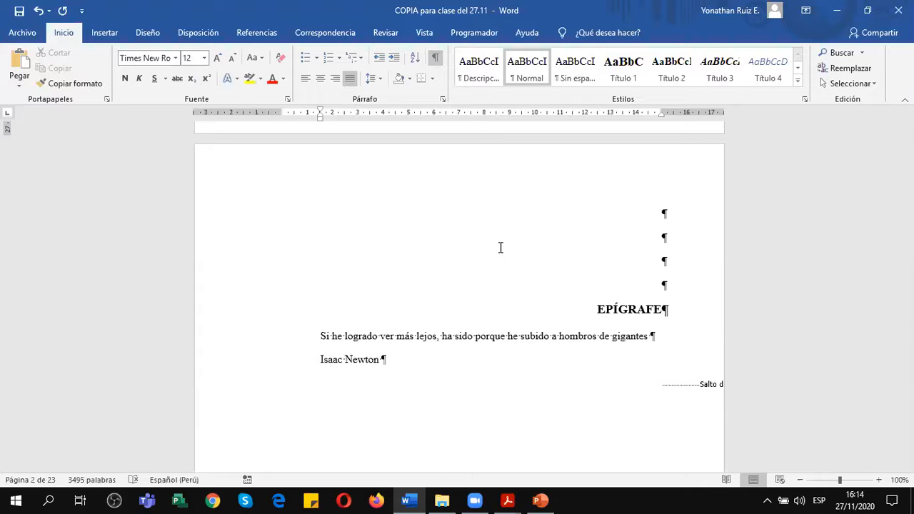
scroll(523, 274, "down", 3)
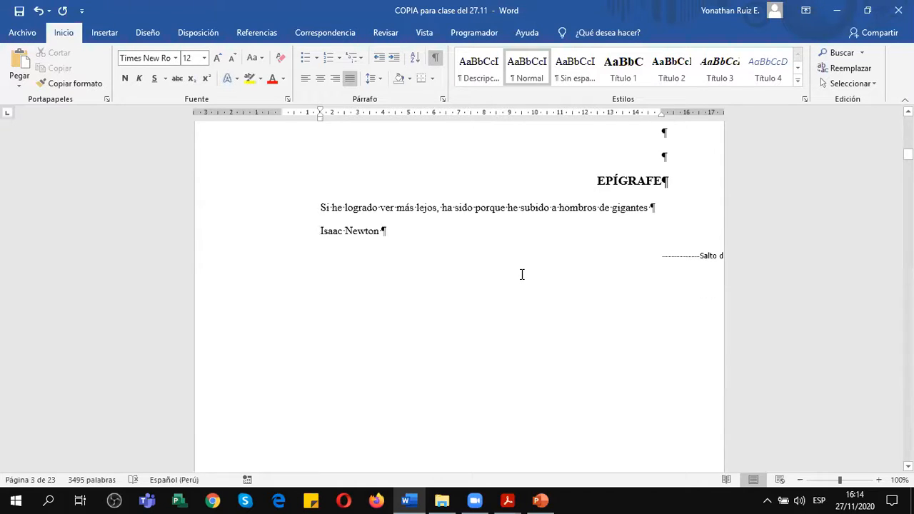
left_click(643, 255)
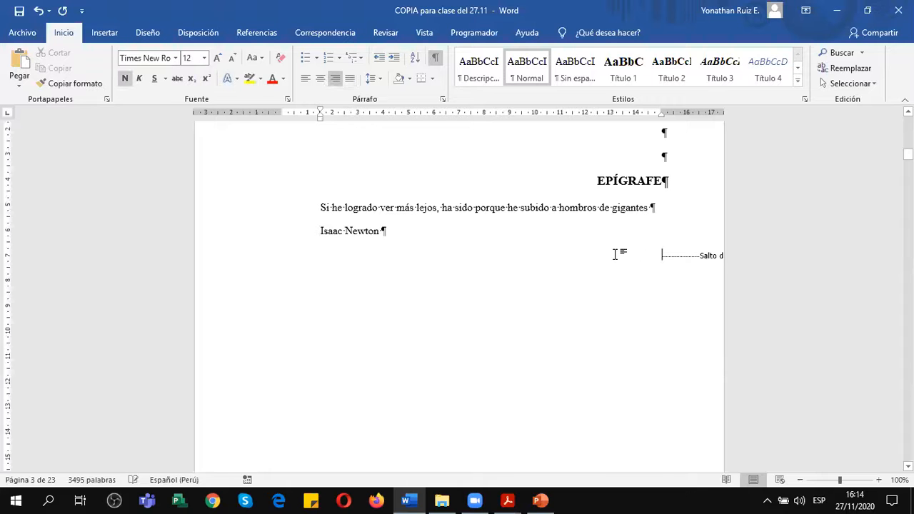
left_click(320, 77)
Review the preliminary pages from DEDICATORIA through AGRADECIMIENTO, RESUMEN and ABSTRACT to the table of contents, checking their page breaks.
scroll(481, 325, "down", 15)
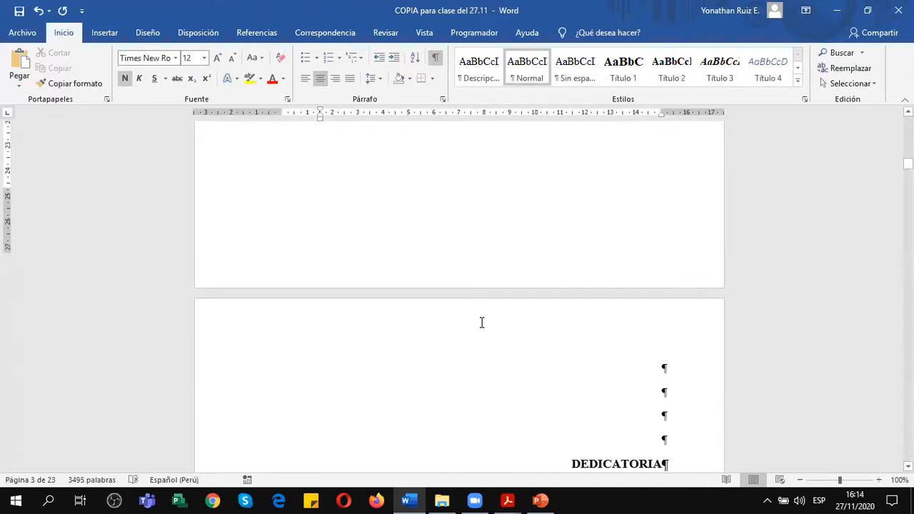
scroll(482, 323, "down", 15)
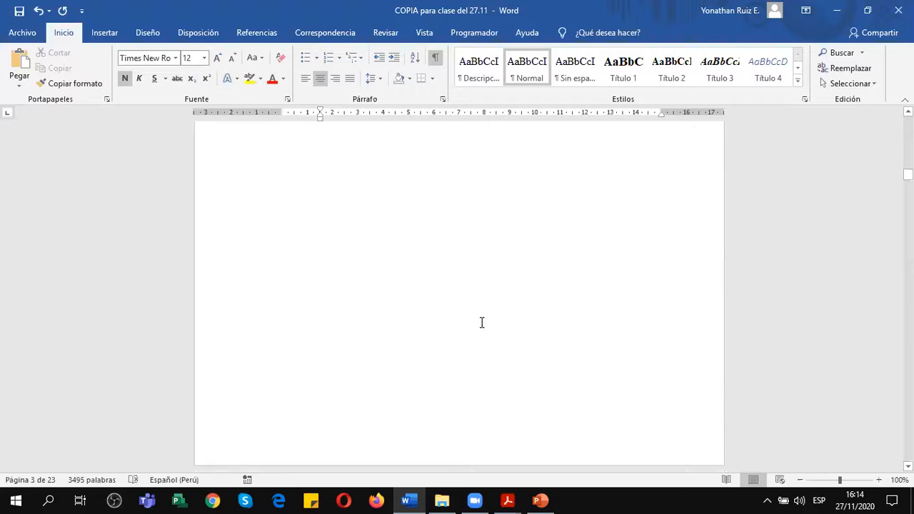
scroll(482, 323, "down", 15)
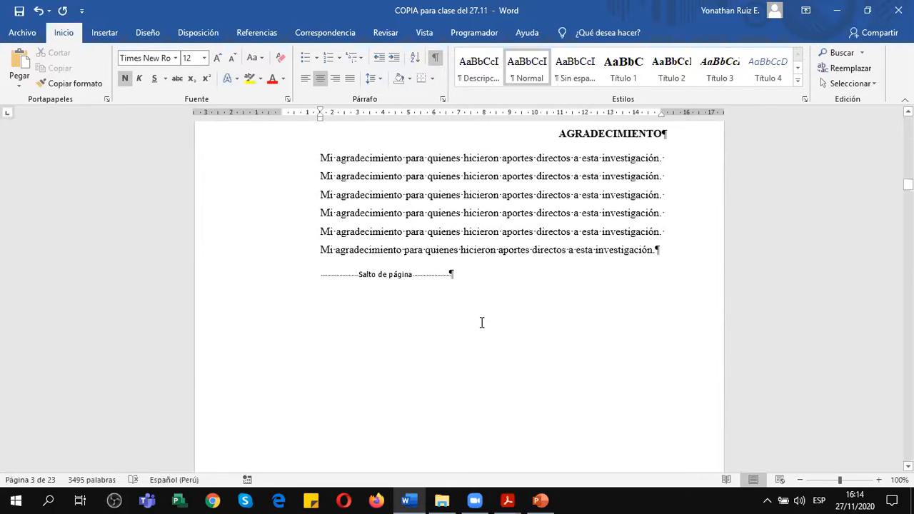
scroll(482, 323, "down", 8)
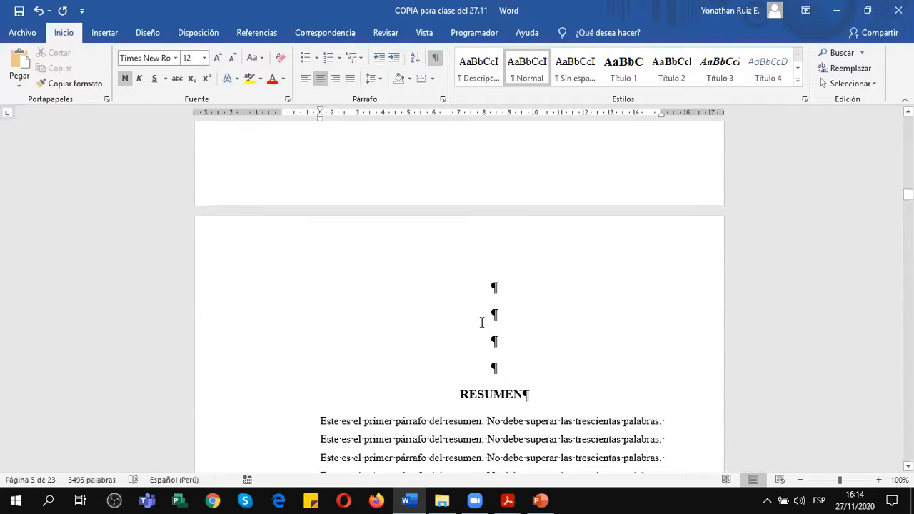
scroll(483, 323, "down", 4)
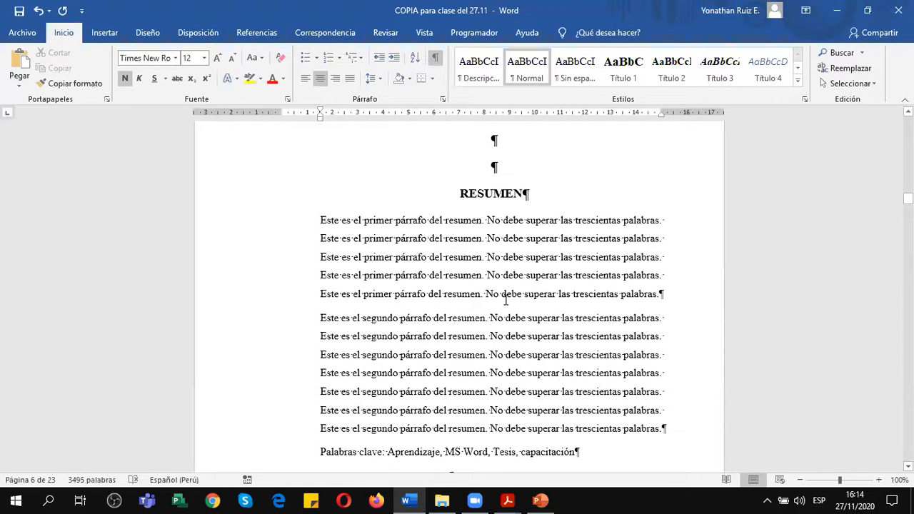
scroll(506, 300, "down", 15)
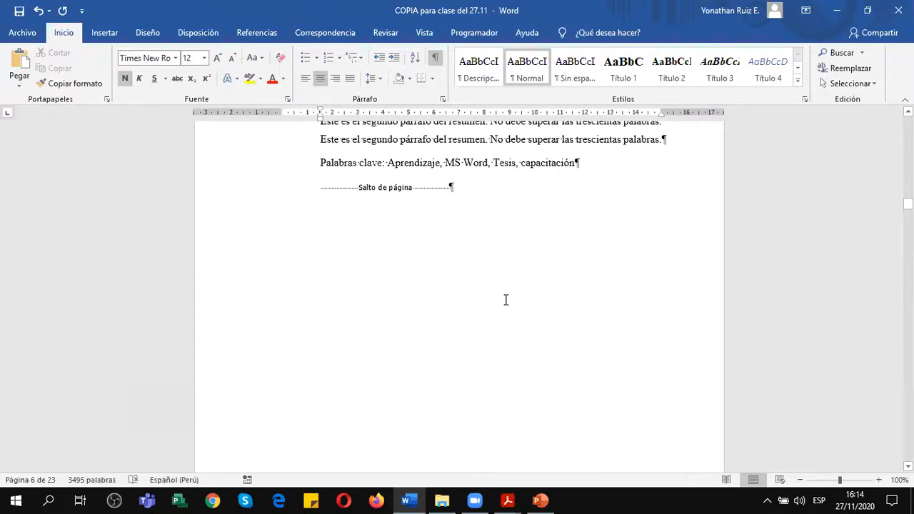
scroll(506, 300, "down", 6)
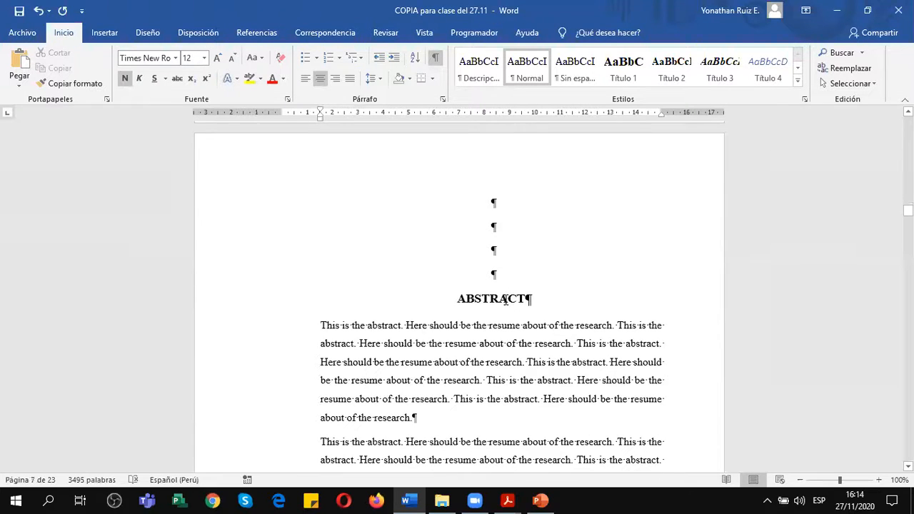
scroll(506, 300, "down", 2)
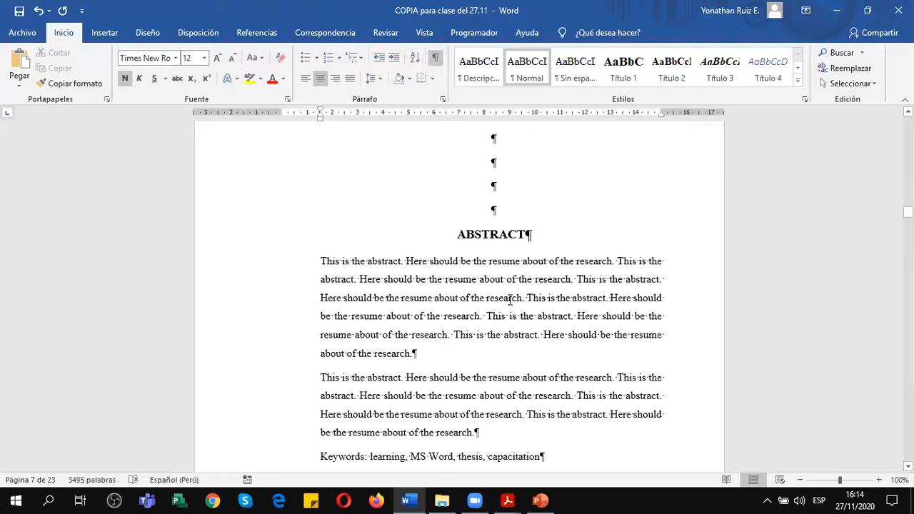
scroll(510, 300, "down", 7)
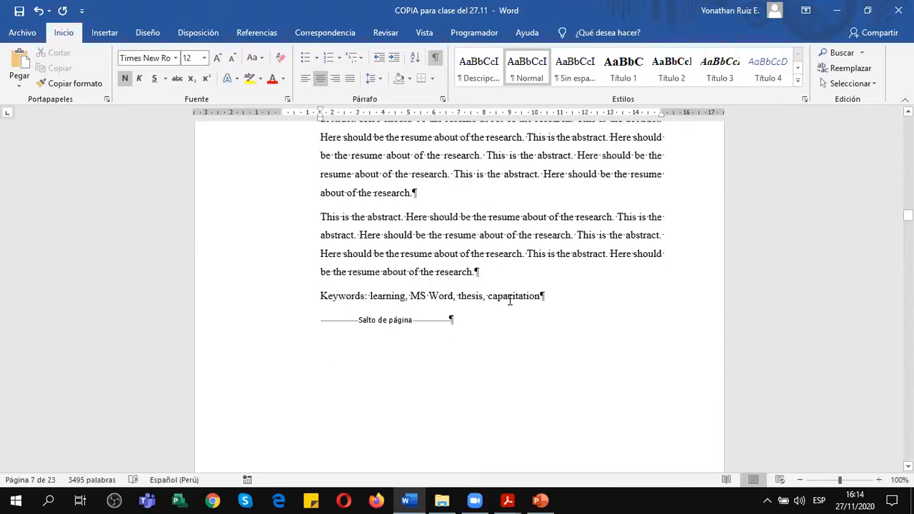
scroll(510, 300, "down", 14)
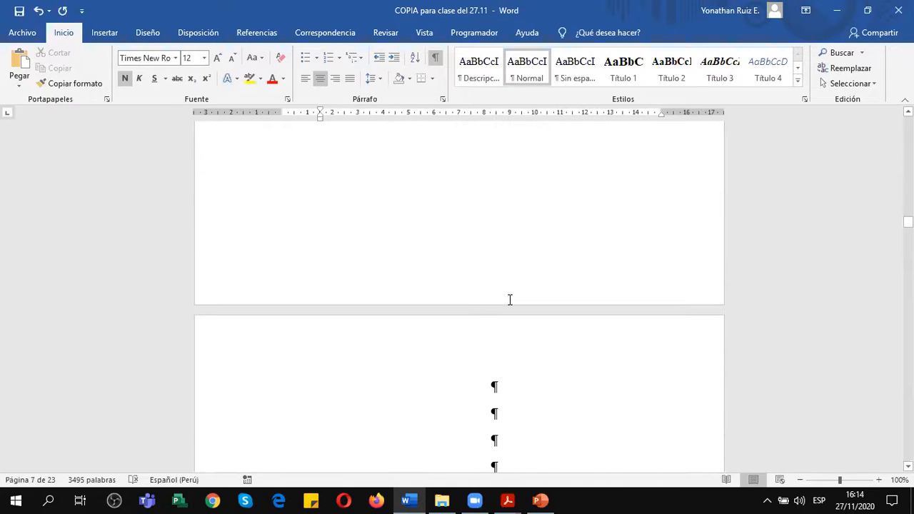
scroll(510, 300, "down", 6)
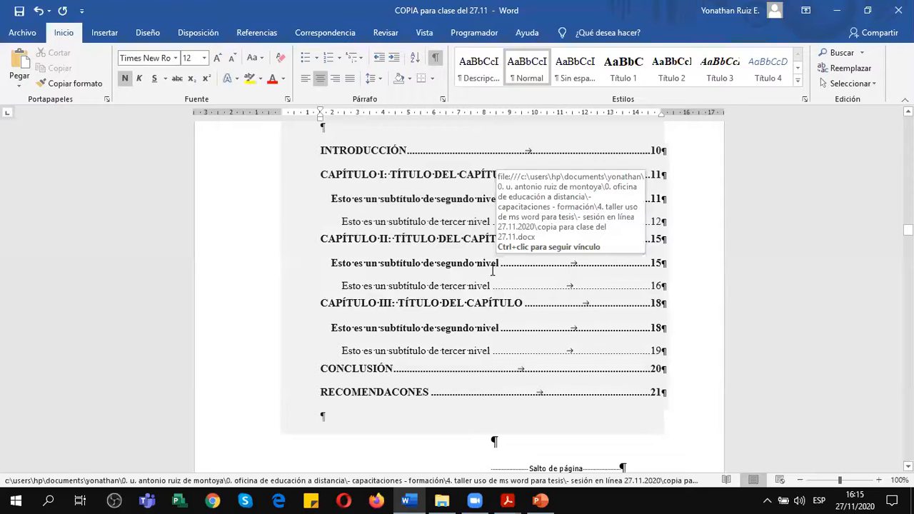
Show the navigation pane and go to CAPÍTULO I to view its subtitles, chart and tables.
left_click(424, 33)
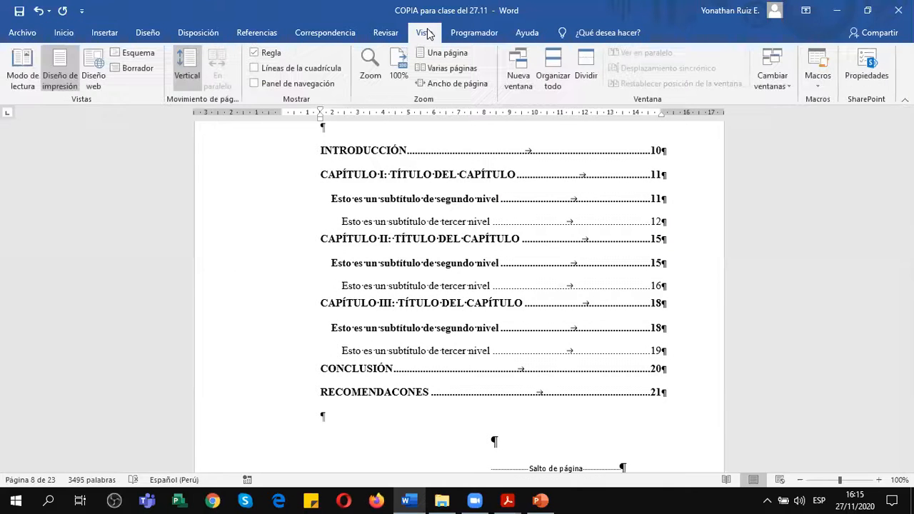
left_click(267, 86)
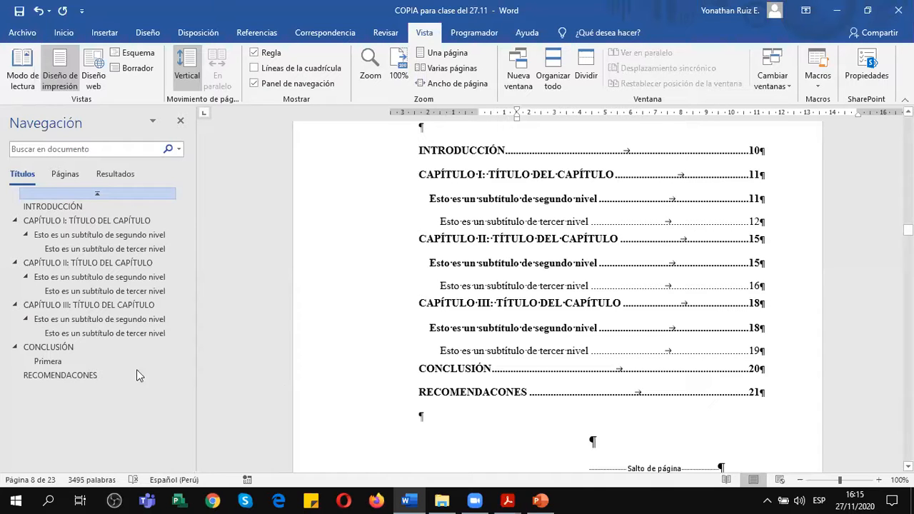
left_click(76, 222)
scroll(501, 297, "down", 8)
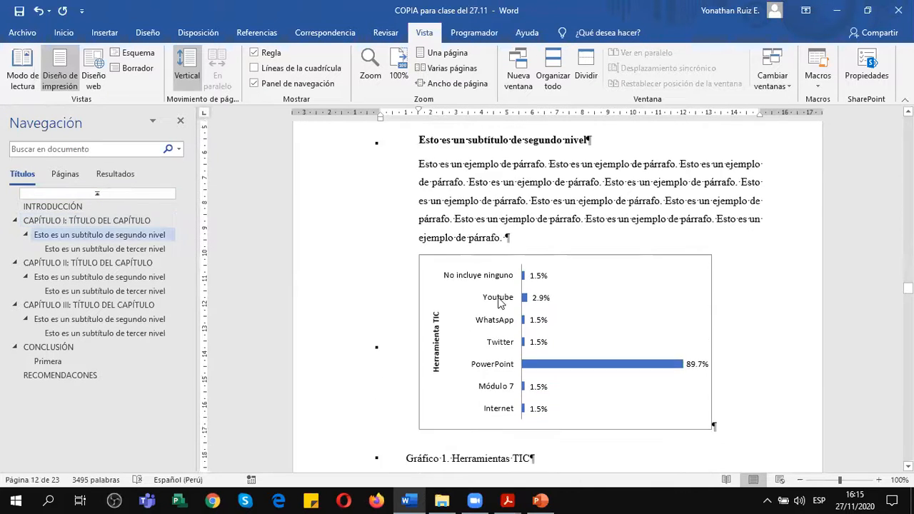
scroll(501, 297, "down", 8)
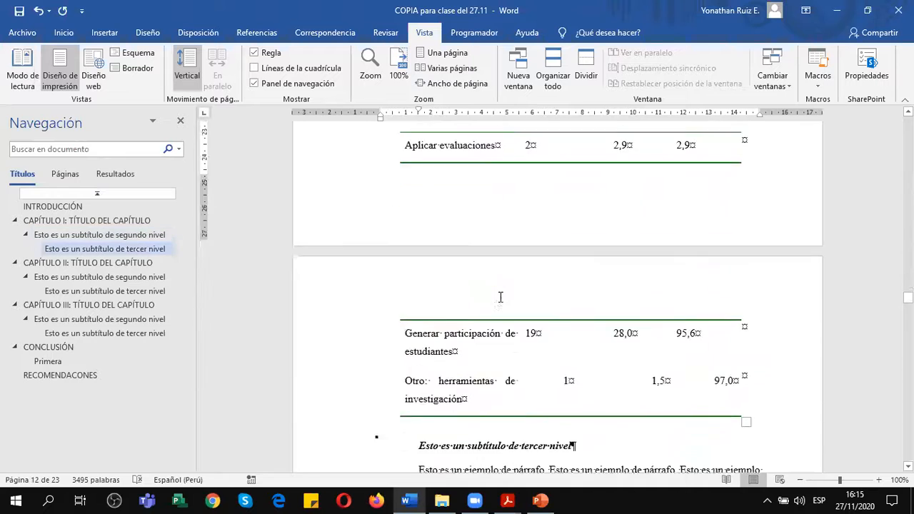
Go to CAPÍTULO III and examine the blank space between the paragraph below Gráfico 4 and the pie chart on the following page.
left_click(75, 309)
scroll(649, 398, "down", 8)
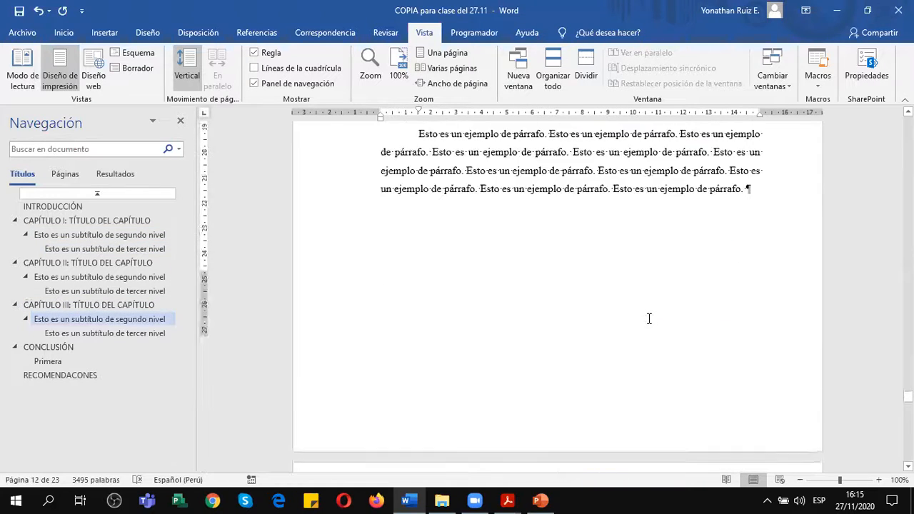
scroll(649, 321, "down", 2)
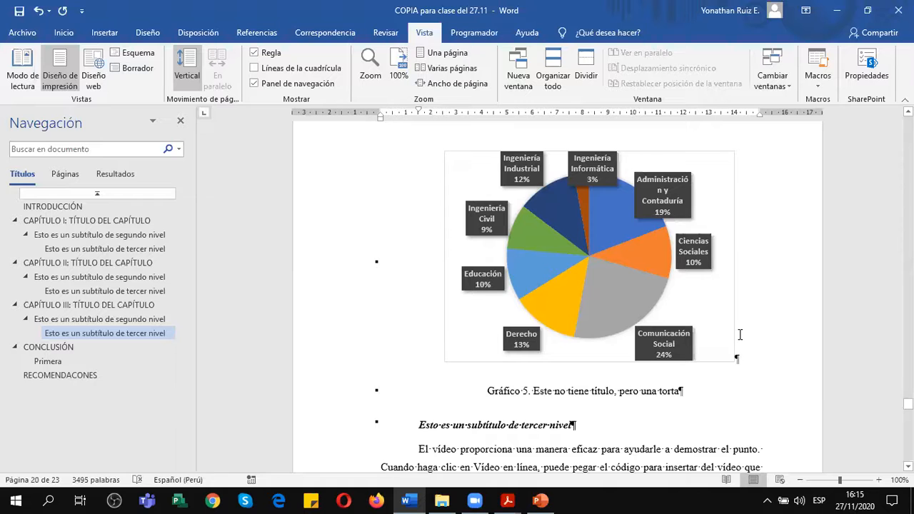
scroll(740, 336, "up", 1)
scroll(740, 335, "up", 1)
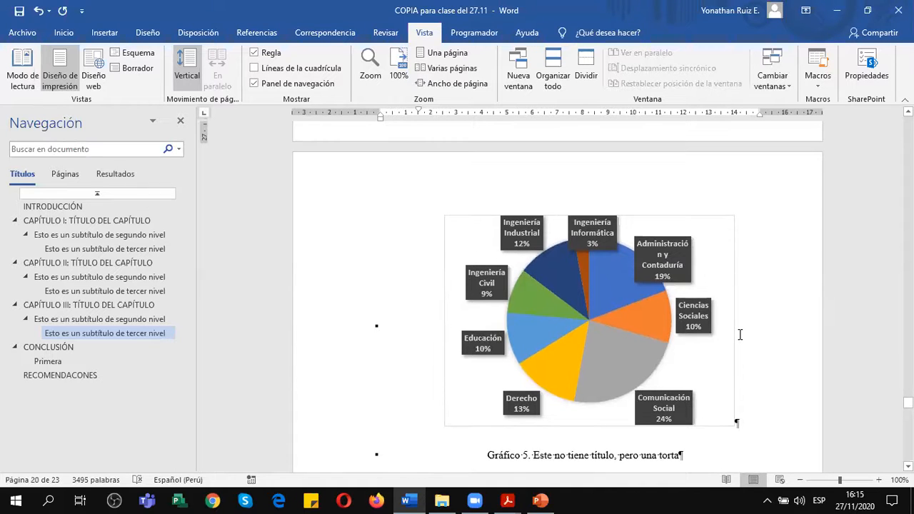
scroll(741, 335, "down", 1)
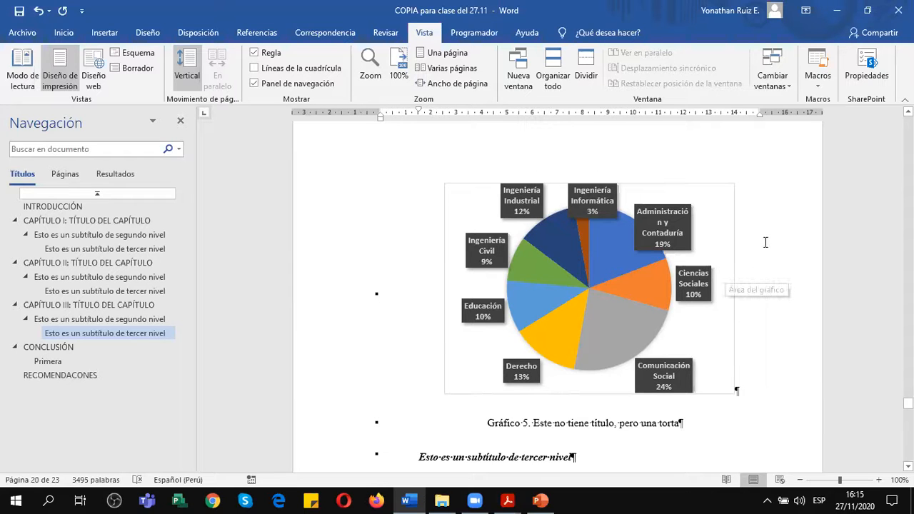
scroll(766, 242, "up", 6)
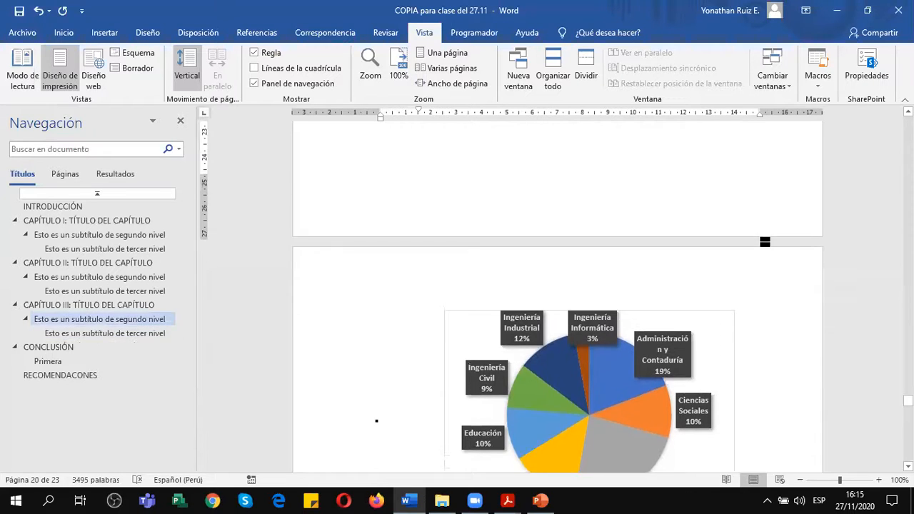
scroll(766, 242, "up", 3)
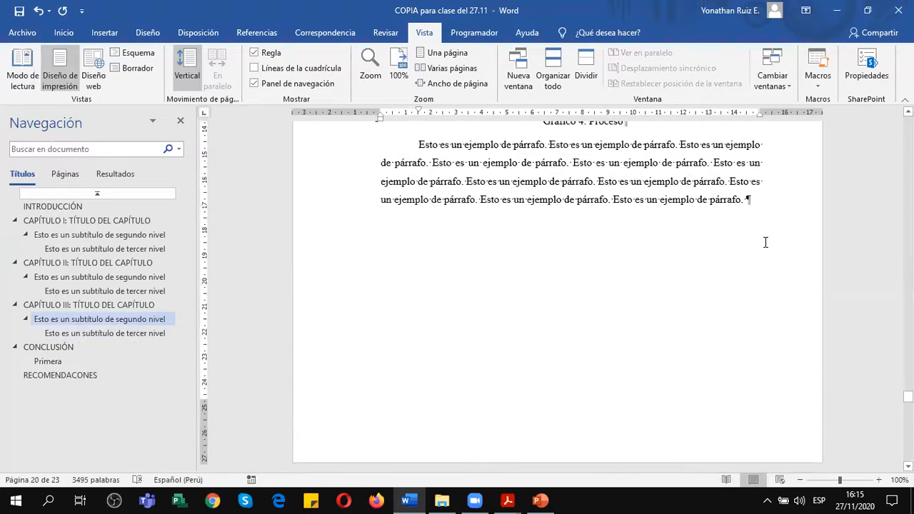
scroll(766, 242, "down", 2)
scroll(766, 242, "up", 2)
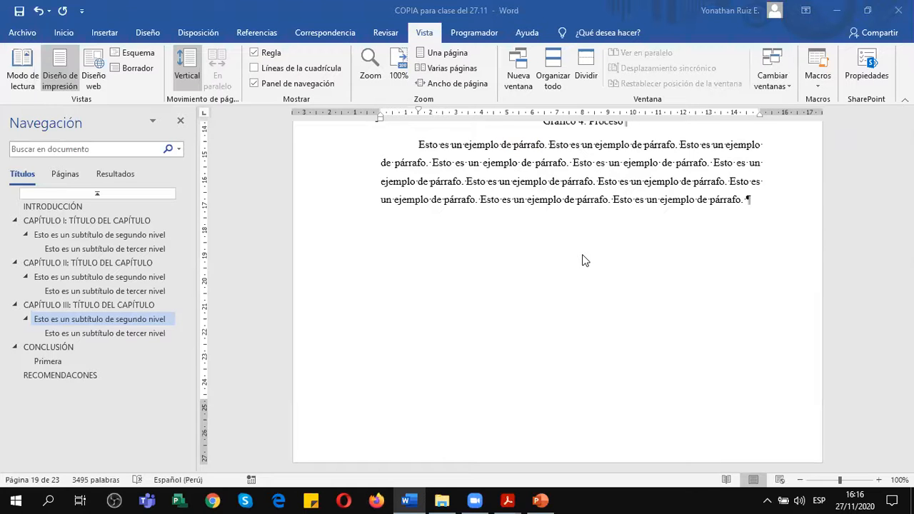
Compare the end of the Gráfico 4 page with the pie chart, its Gráfico 5 caption and the third-level subtitle below it.
scroll(714, 282, "up", 2)
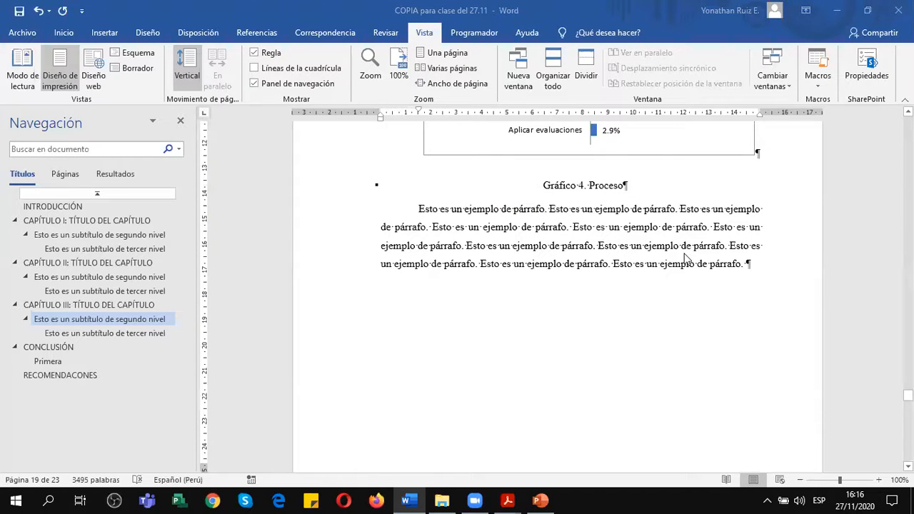
scroll(686, 259, "down", 2)
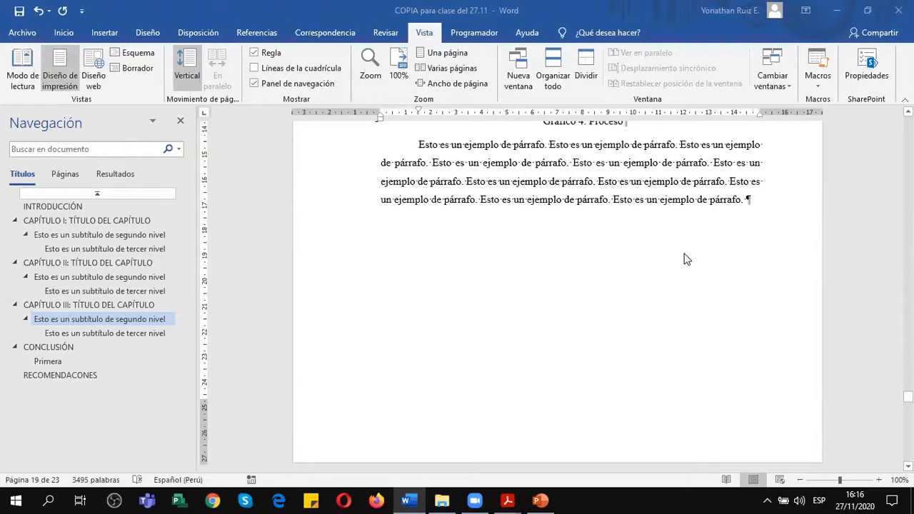
scroll(686, 259, "down", 7)
scroll(688, 363, "down", 4)
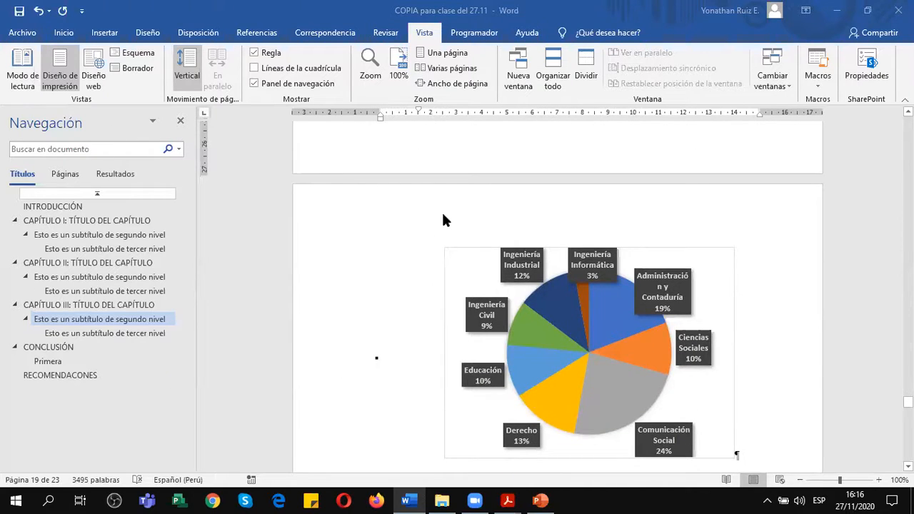
scroll(443, 218, "down", 2)
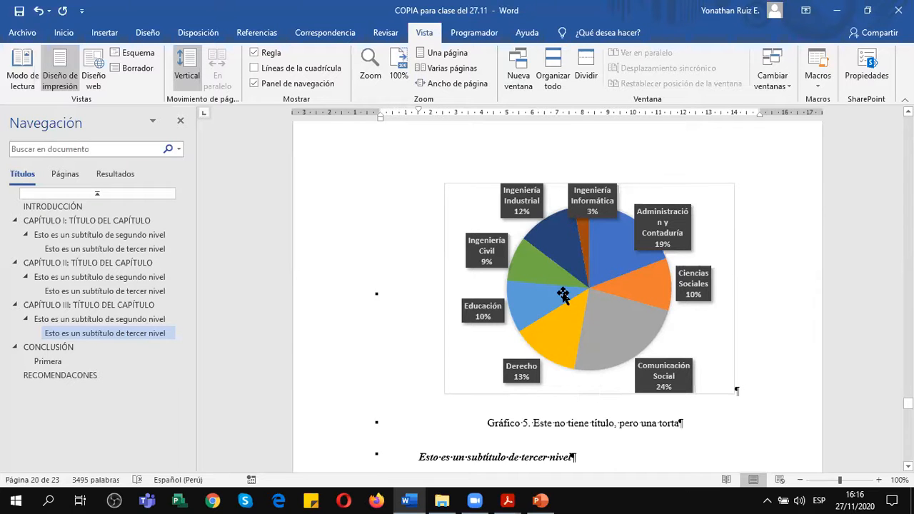
scroll(563, 294, "down", 3)
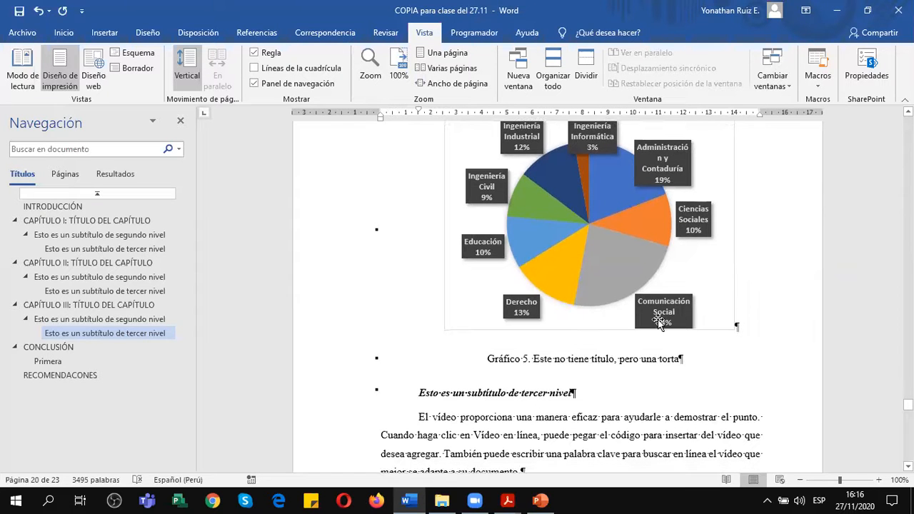
scroll(741, 316, "up", 1)
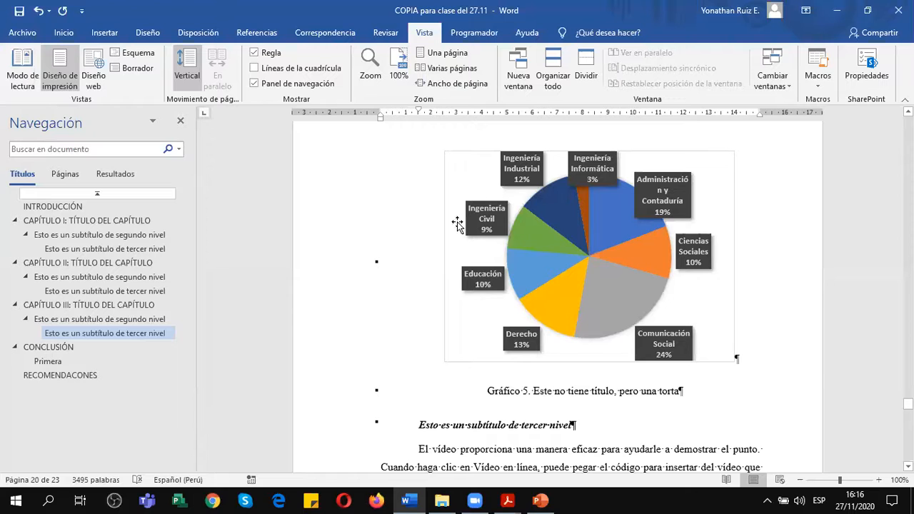
mouse_move(603, 330)
scroll(643, 317, "up", 1)
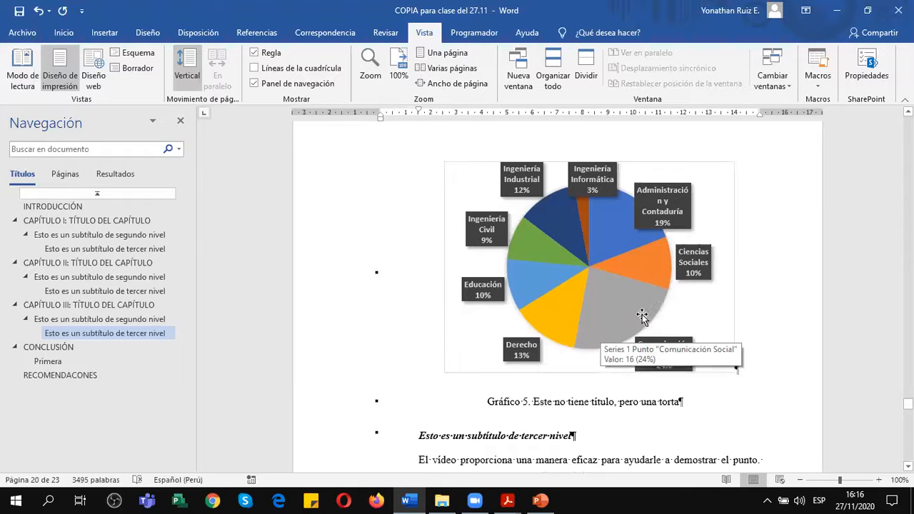
Remove the trailing space from the paragraph below Gráfico 4 and add an empty paragraph after it.
scroll(644, 315, "up", 15)
scroll(646, 312, "down", 3)
left_click(753, 228)
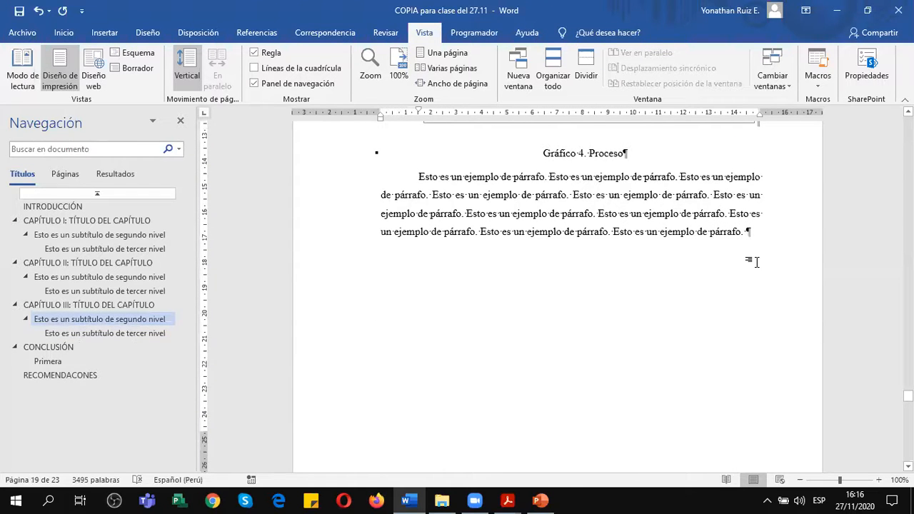
key("BackSpace")
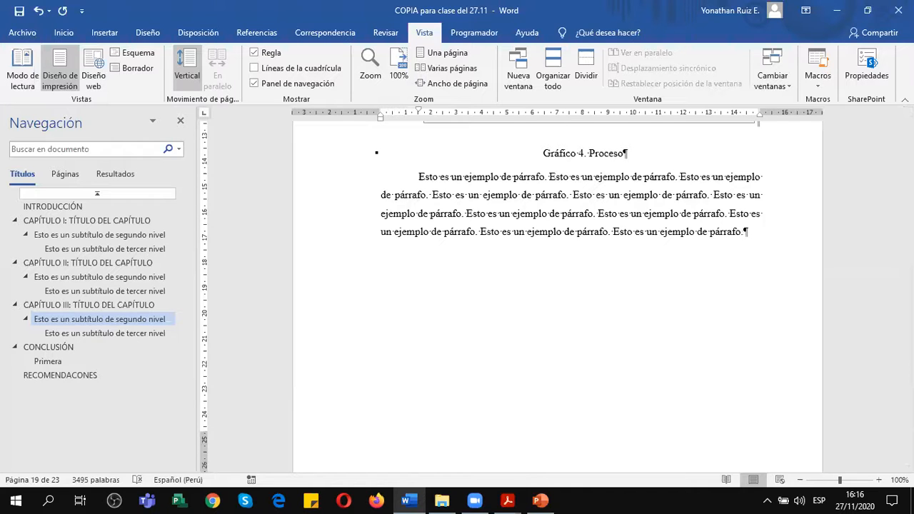
key("Return")
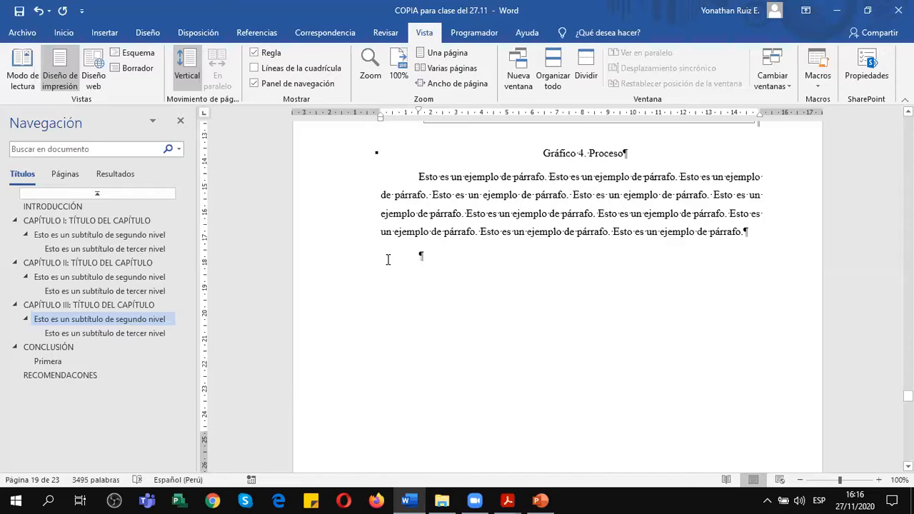
Examine the available page and section break types for the empty paragraph below the Gráfico 4 text.
left_click(200, 33)
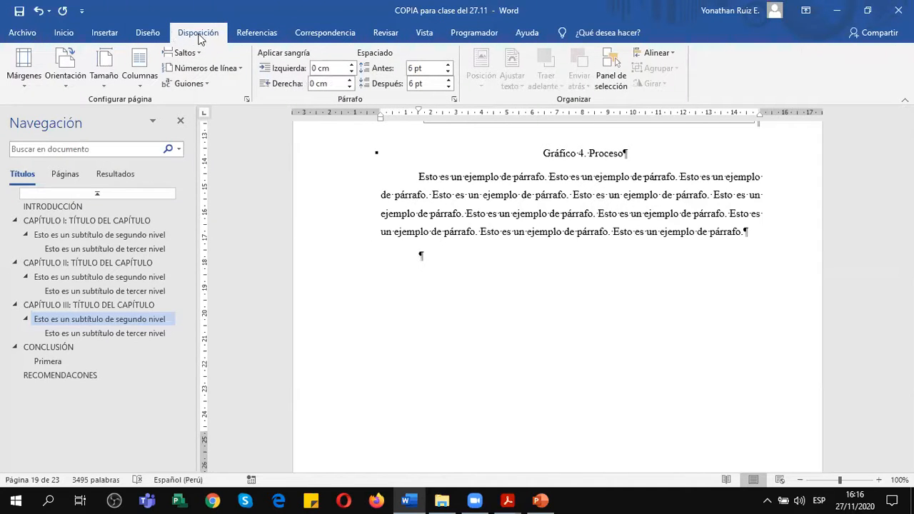
left_click(190, 52)
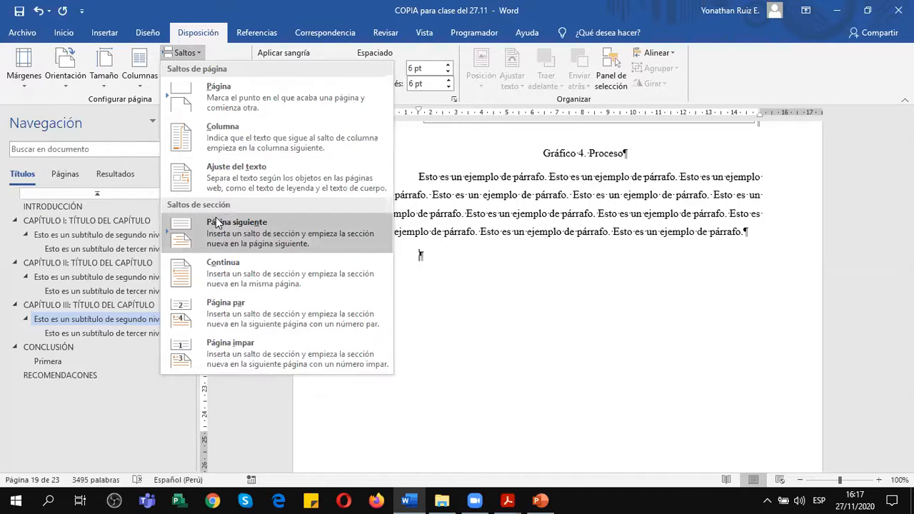
left_click(295, 283)
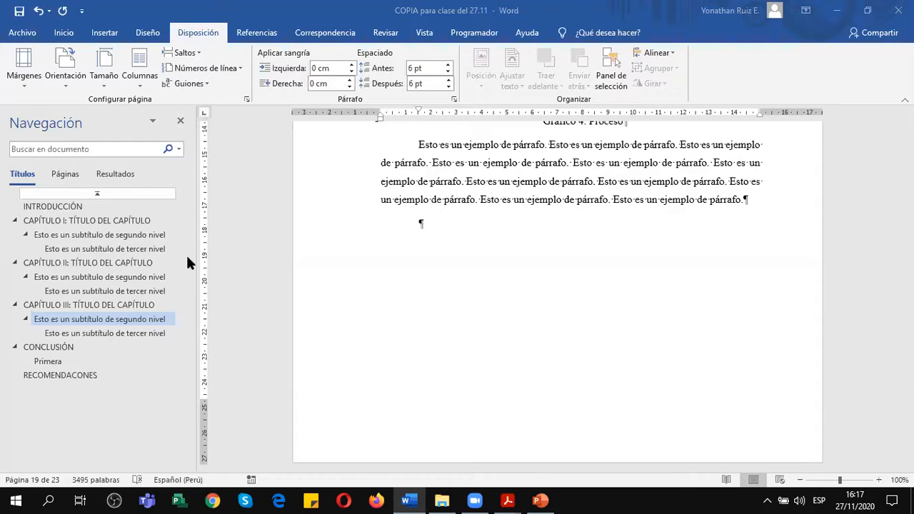
Insert a next-page section break at the empty paragraph below the Gráfico 4 text.
scroll(463, 238, "up", 1)
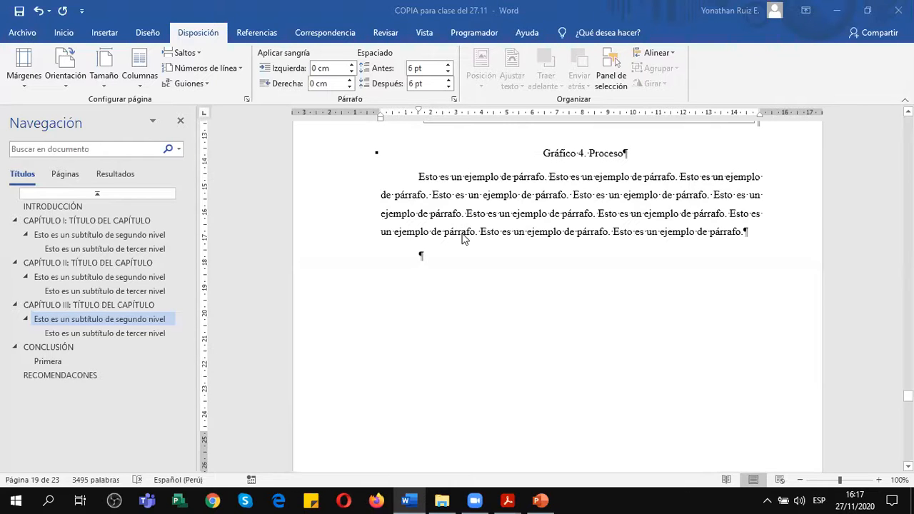
scroll(462, 238, "down", 1)
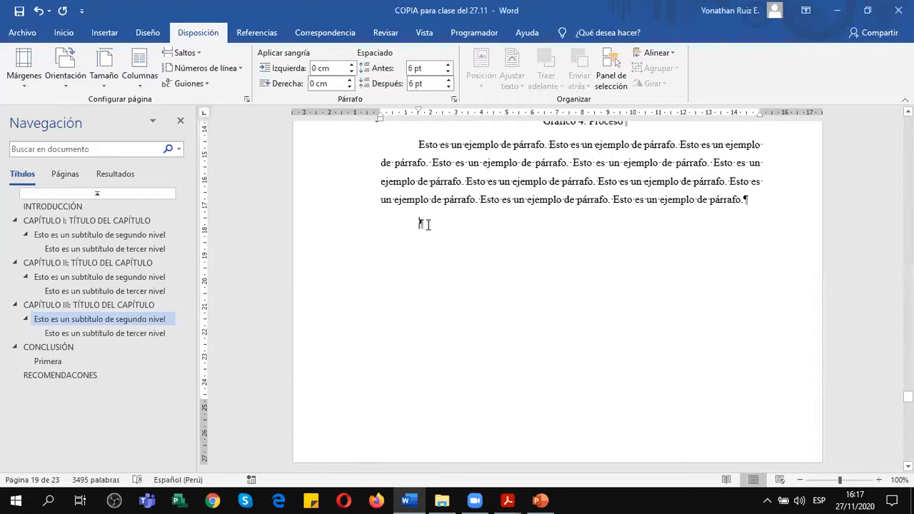
scroll(428, 225, "down", 6)
scroll(429, 226, "down", 4)
scroll(426, 223, "up", 7)
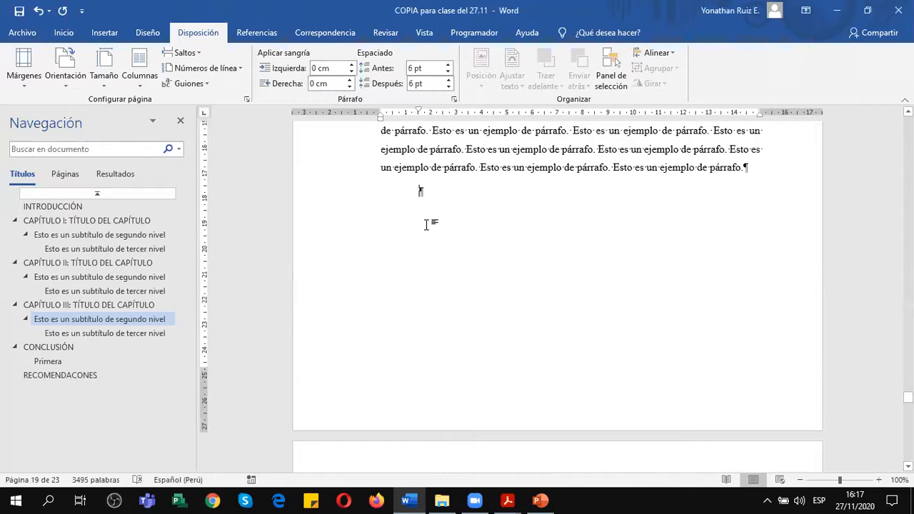
left_click(184, 53)
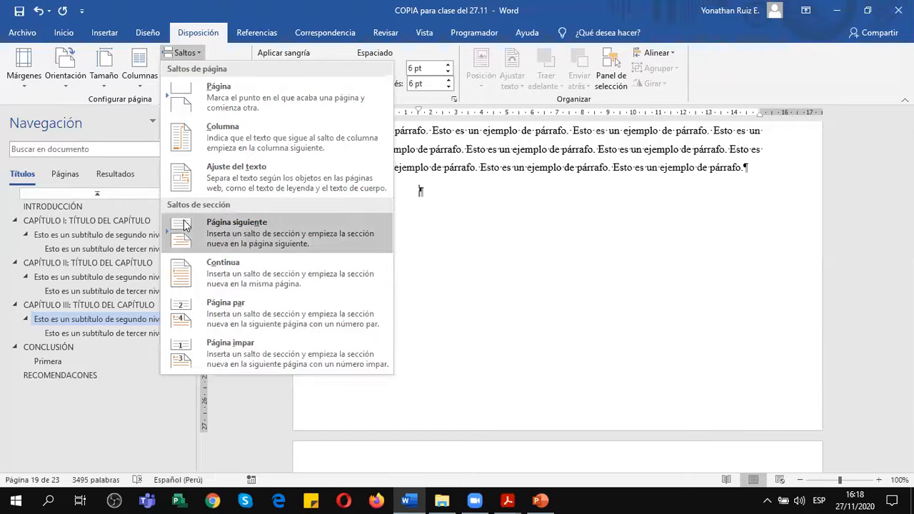
left_click(263, 228)
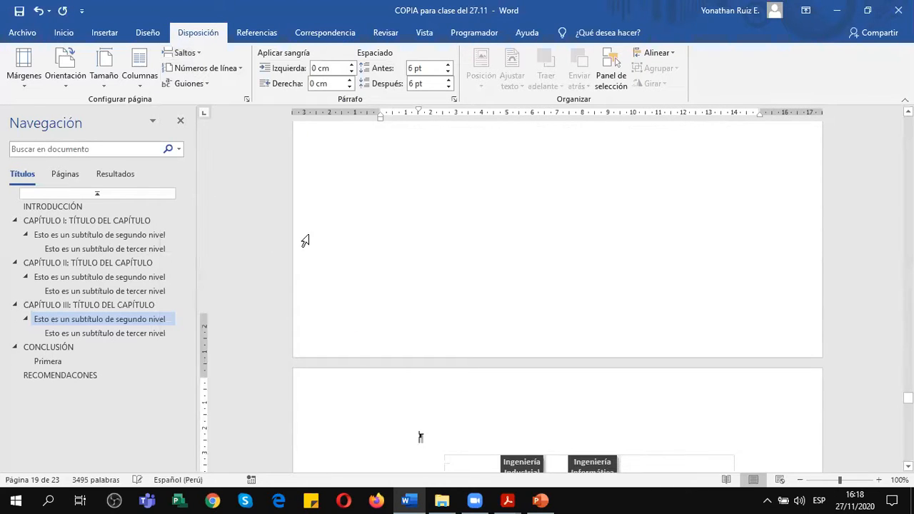
Toggle the formatting marks off and on, and move the section break onto its own line below the Gráfico 4 paragraph.
scroll(358, 247, "up", 5)
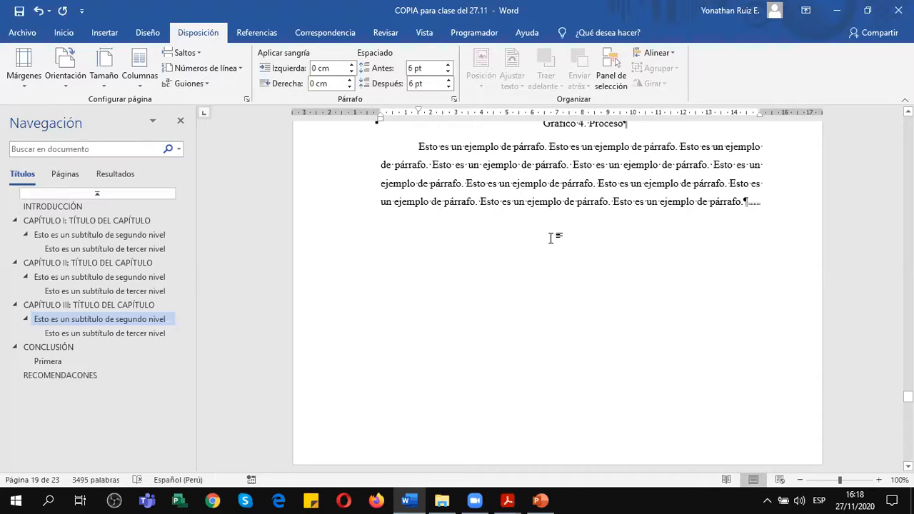
left_click(746, 201)
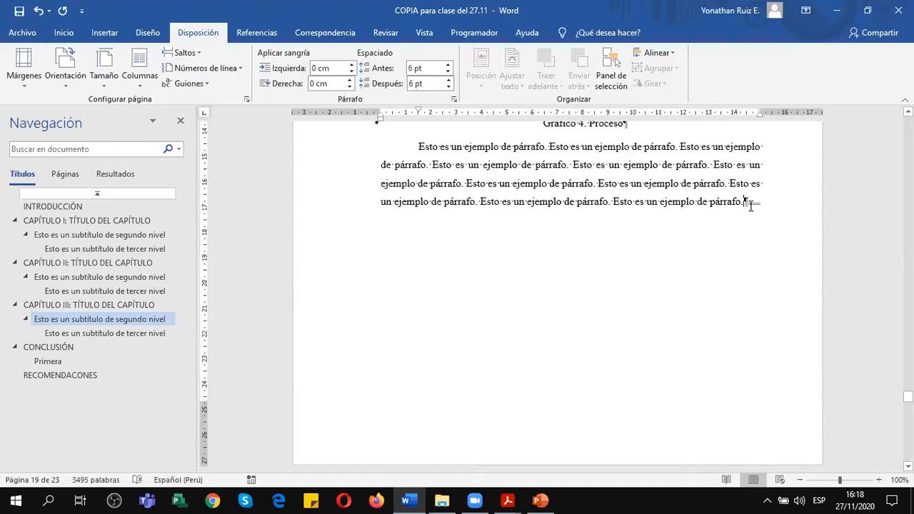
left_click(67, 33)
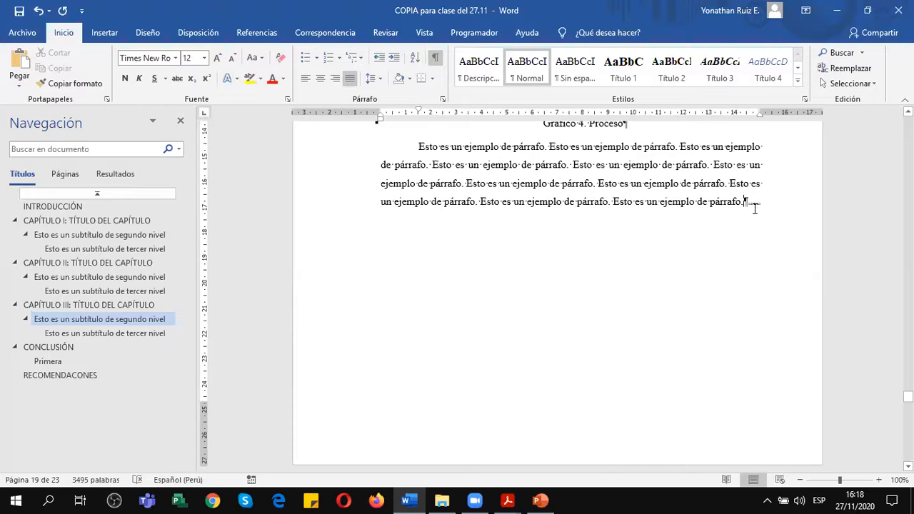
left_click(436, 57)
left_click(435, 57)
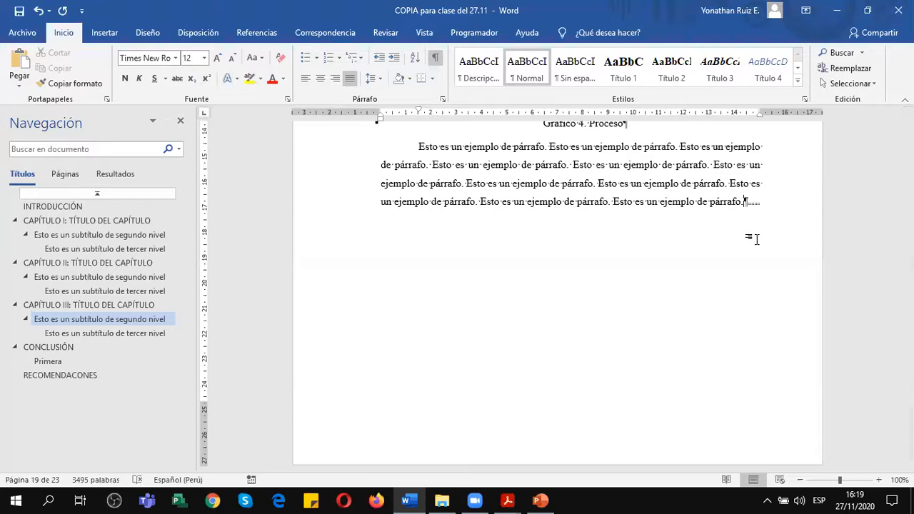
key("Return")
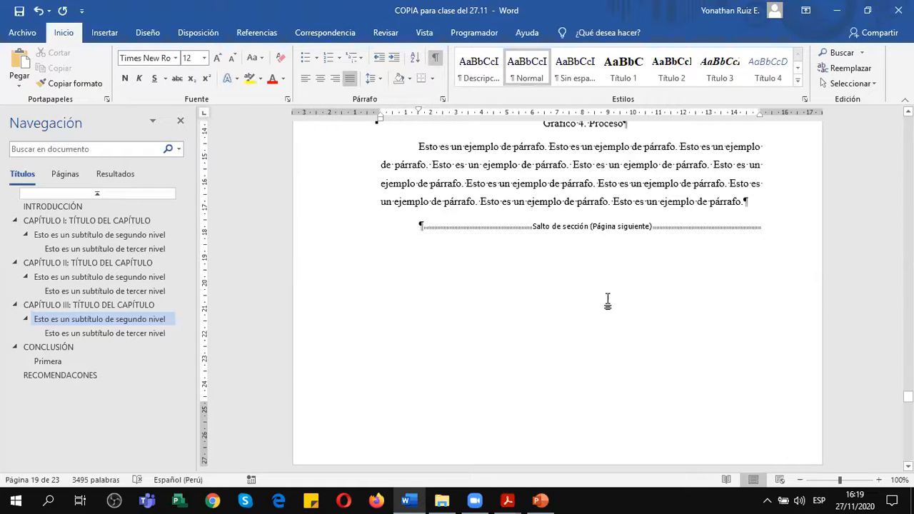
Examine the page after the section break, from the empty paragraph above the pie chart to the third-level subtitle below Gráfico 5.
scroll(608, 302, "down", 1)
scroll(608, 302, "down", 6)
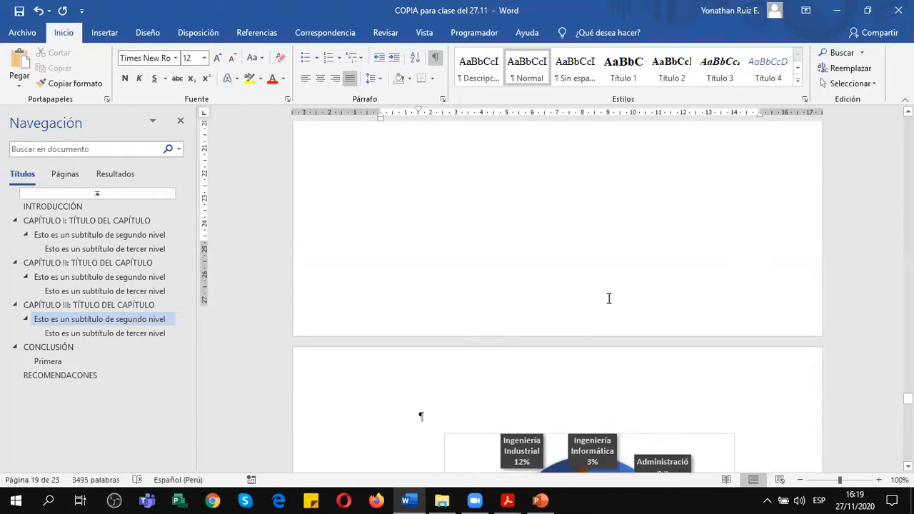
scroll(609, 298, "down", 1)
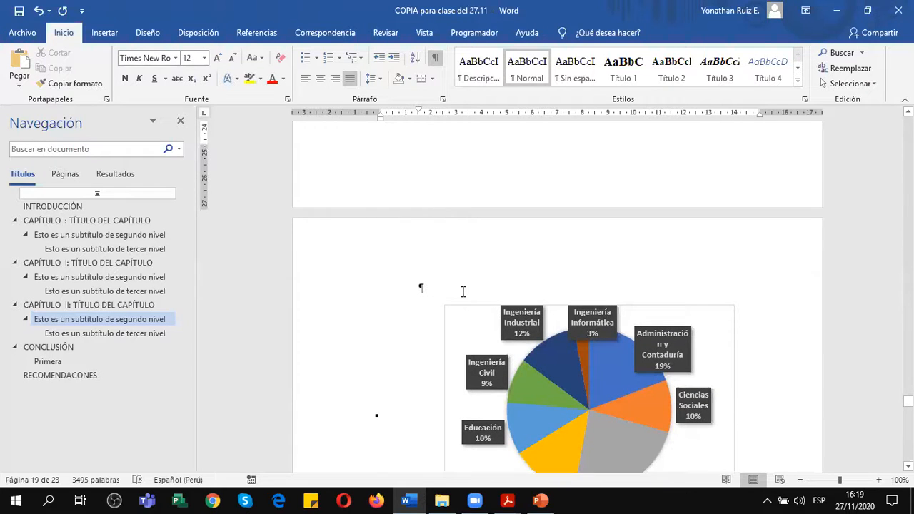
scroll(463, 292, "up", 7)
scroll(543, 211, "down", 6)
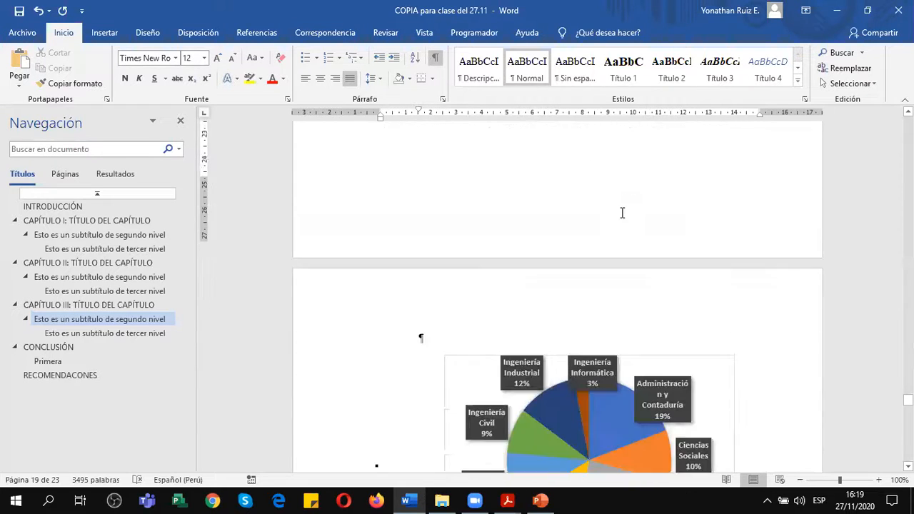
scroll(622, 212, "down", 3)
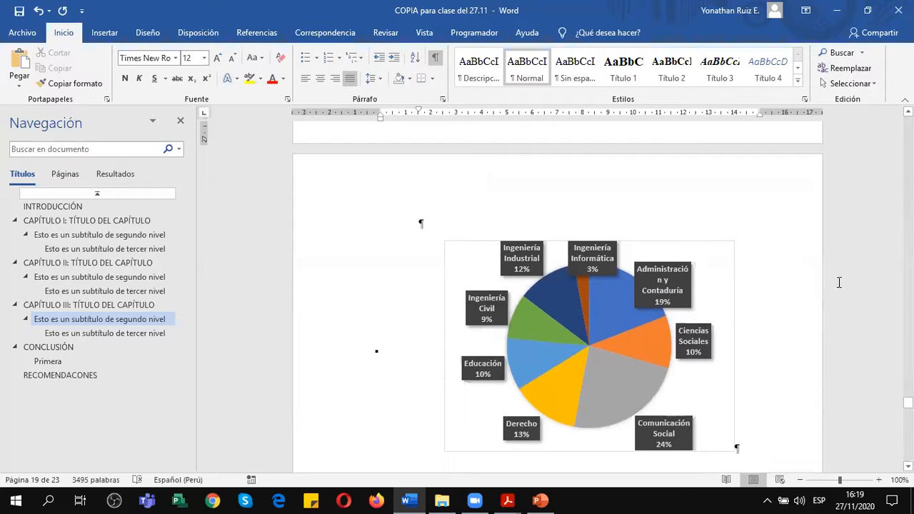
scroll(557, 336, "down", 3)
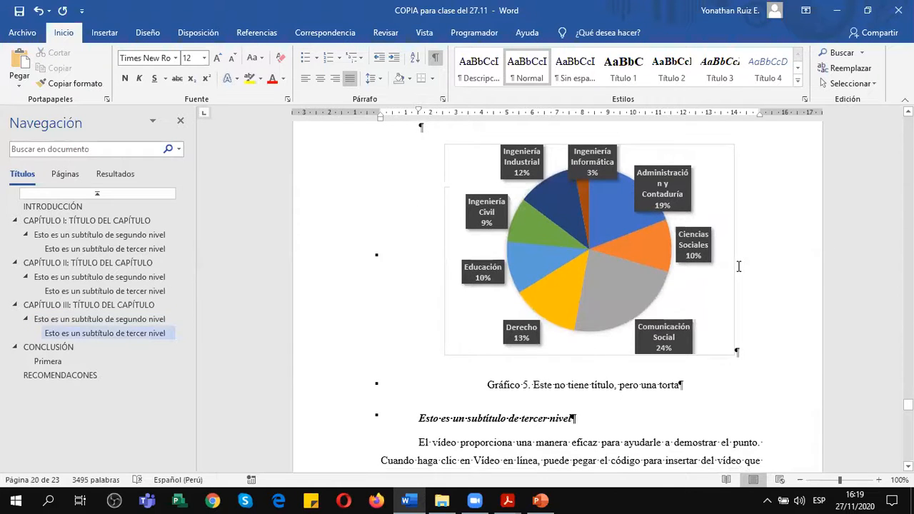
scroll(739, 266, "down", 5)
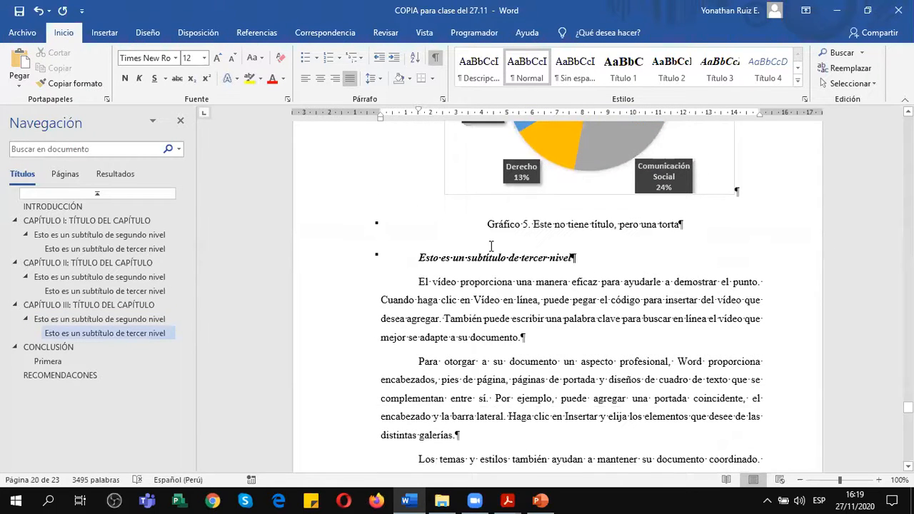
scroll(589, 233, "up", 7)
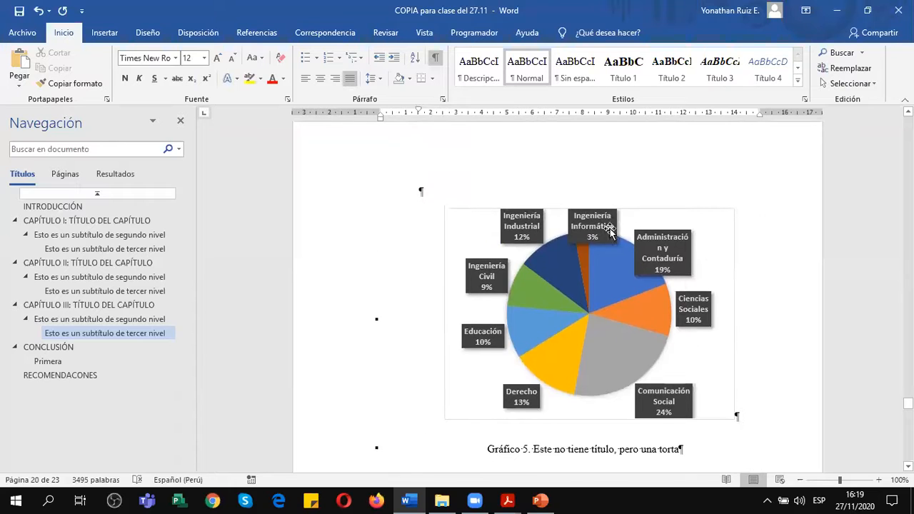
scroll(555, 241, "up", 2)
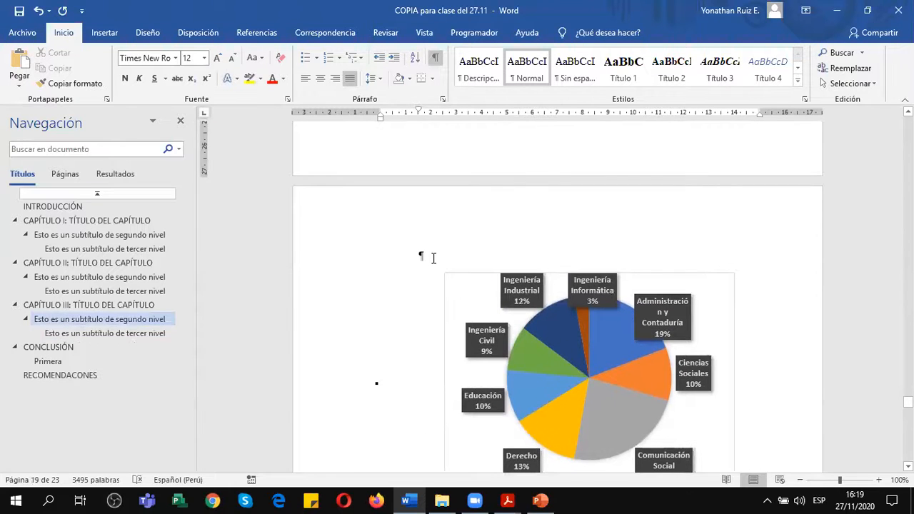
Set the pie chart's section to horizontal orientation in the page setup, applied to this section only.
left_click(433, 258)
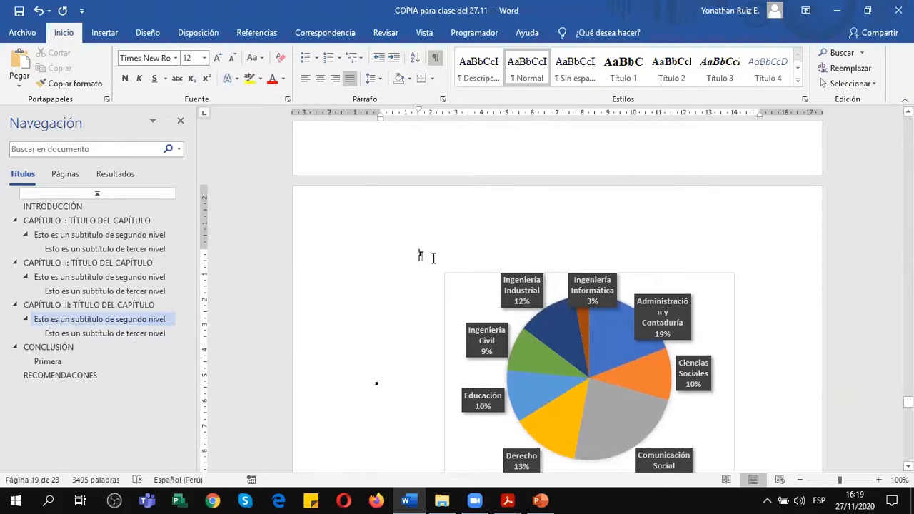
left_click(191, 32)
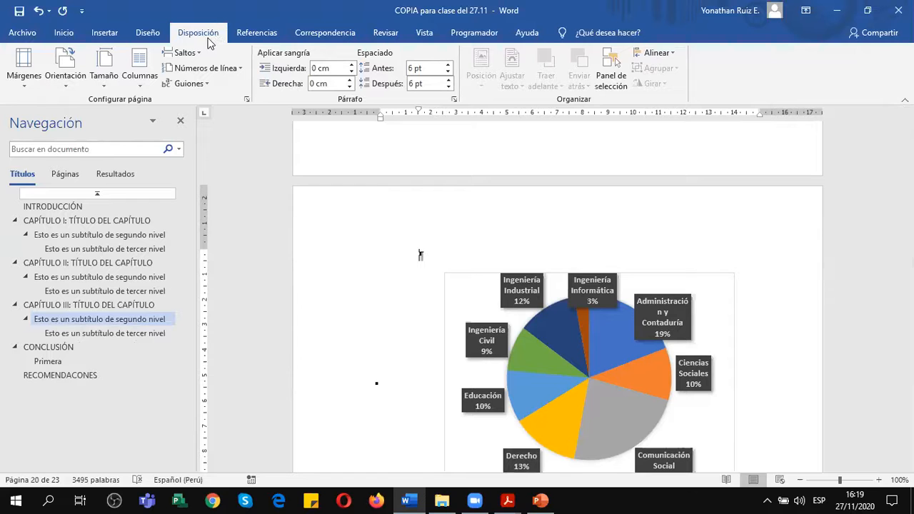
left_click(23, 72)
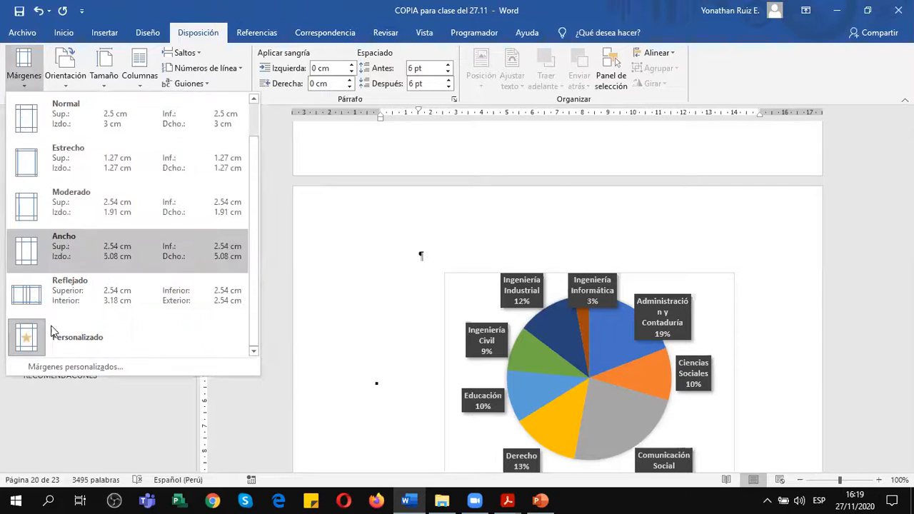
left_click(63, 368)
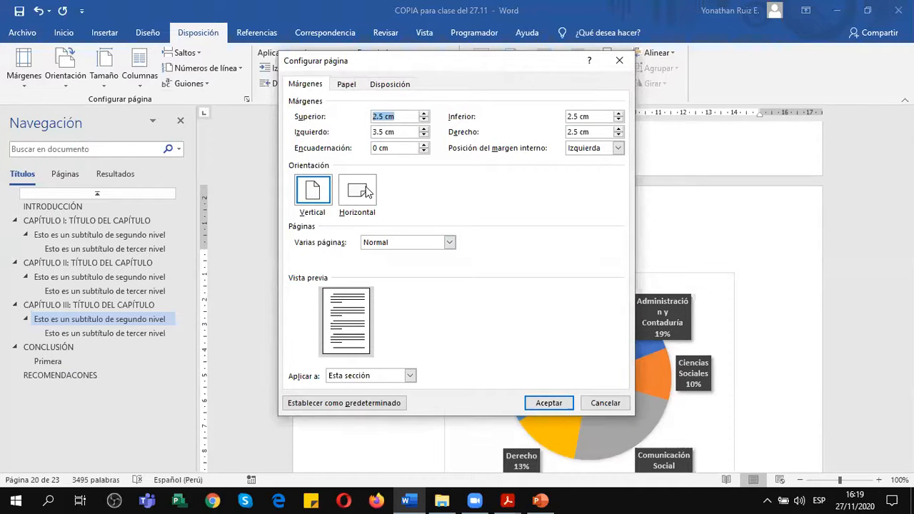
left_click(362, 191)
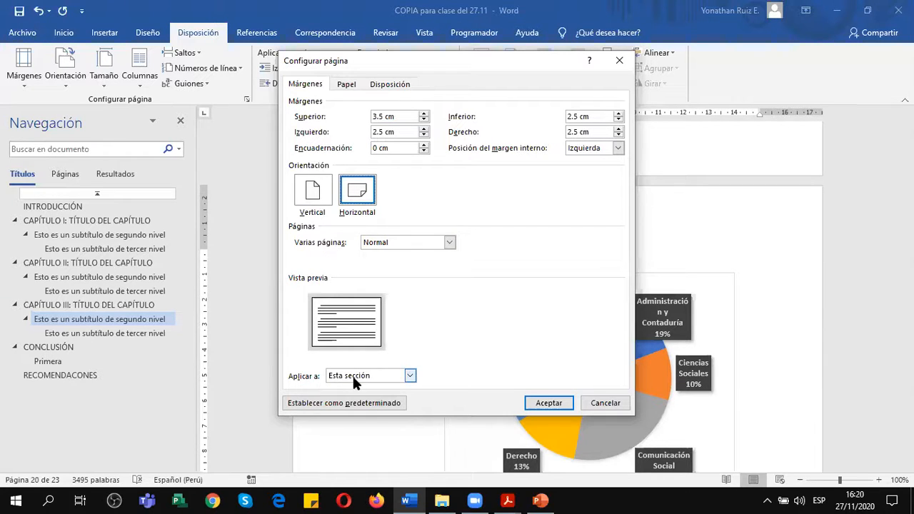
left_click(410, 375)
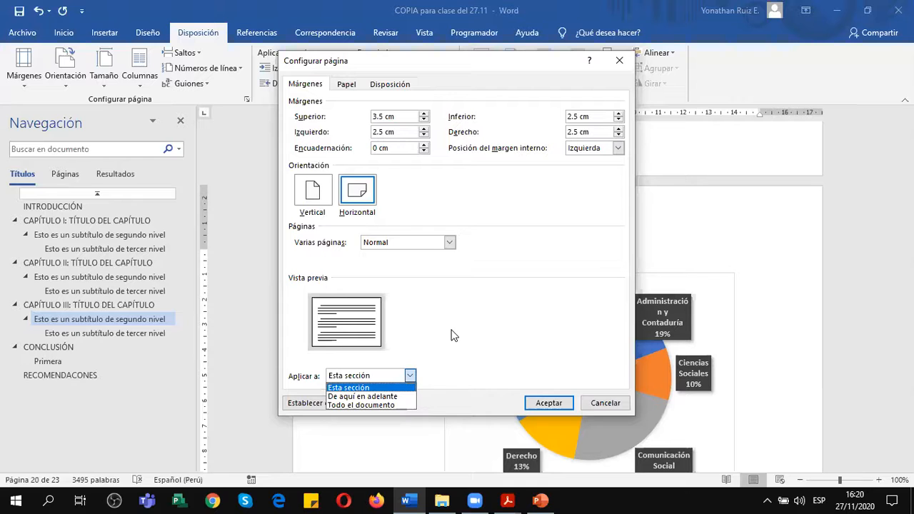
left_click(401, 377)
left_click(386, 379)
left_click(353, 389)
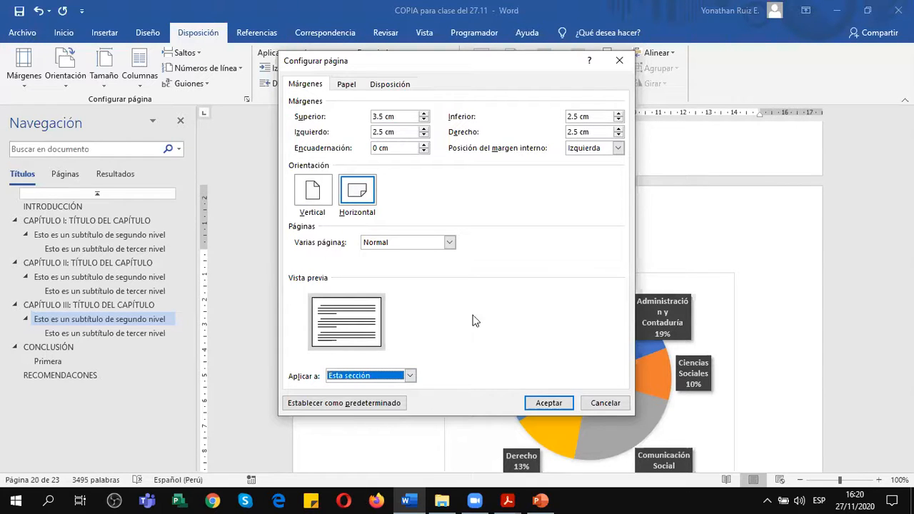
left_click(549, 404)
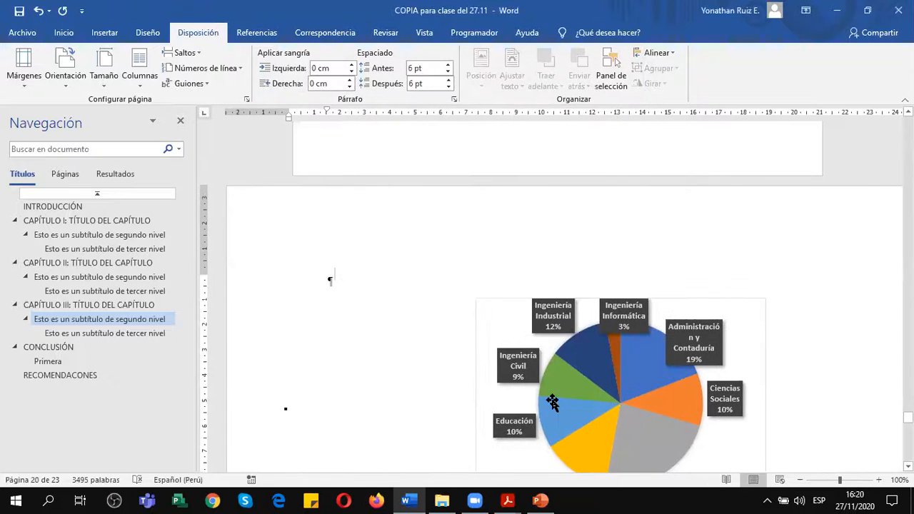
Check the orientation of the pages following the pie chart and of the page before it.
scroll(550, 398, "down", 15)
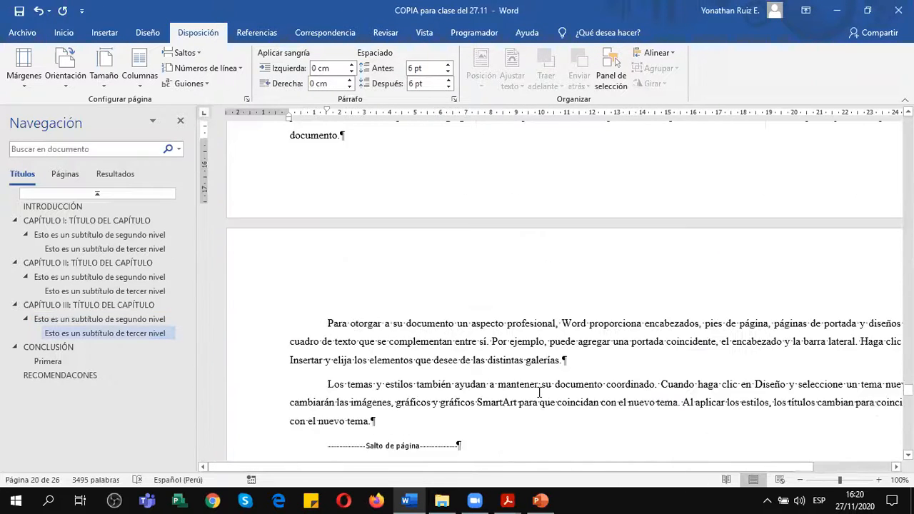
scroll(540, 392, "down", 1)
scroll(540, 392, "down", 10)
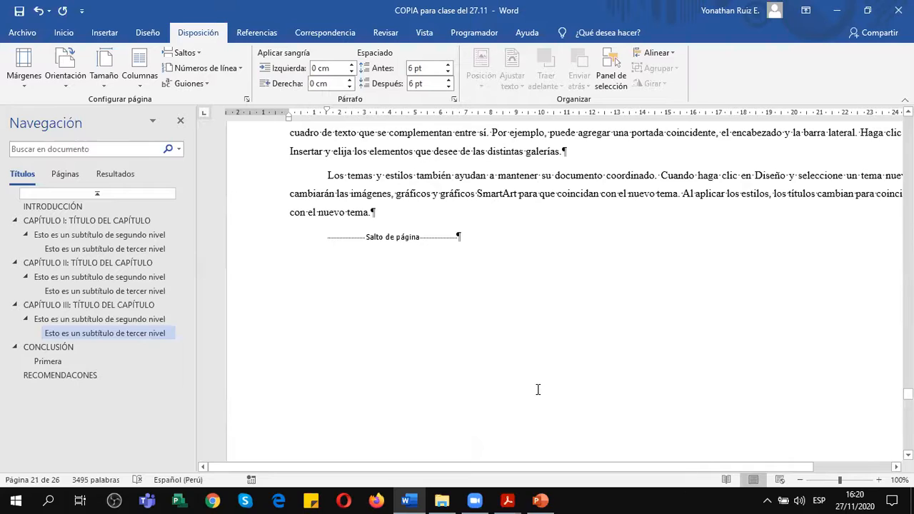
scroll(538, 389, "up", 10)
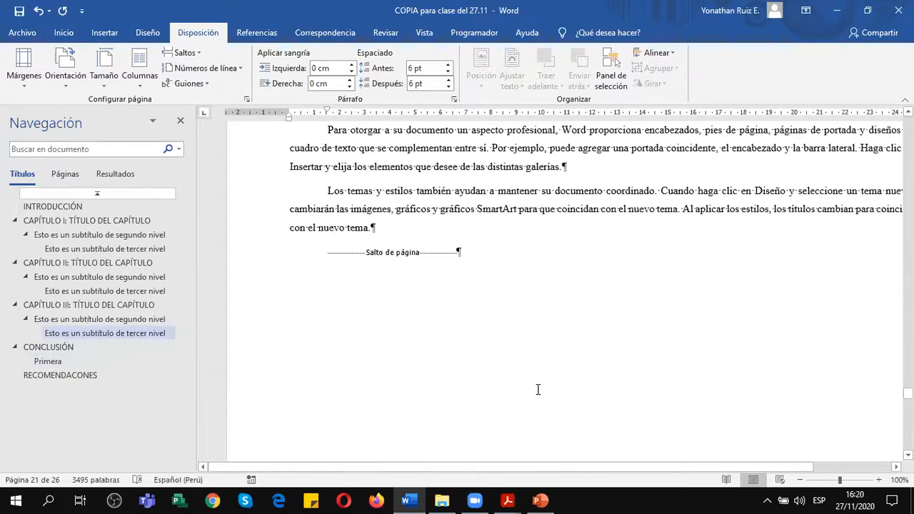
scroll(539, 393, "up", 7)
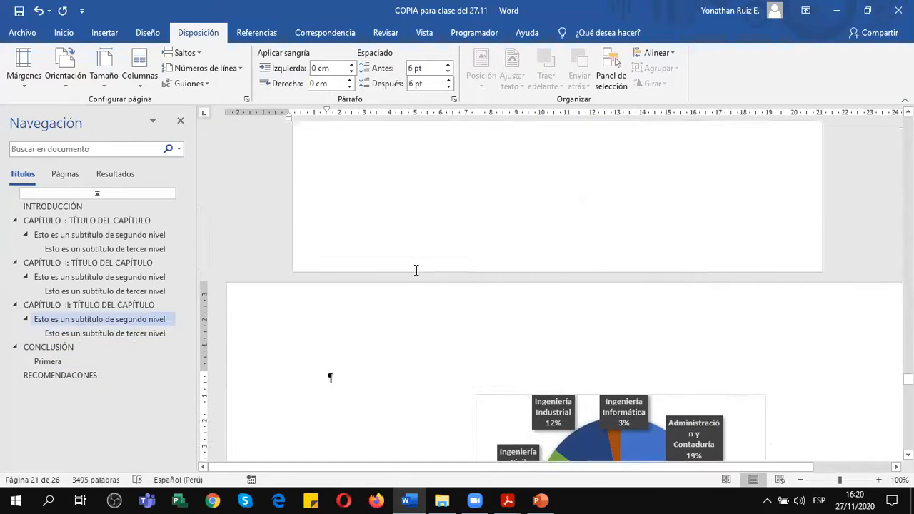
Open the pie chart page's header, compare the section labels through to CONCLUSIÓN, and close the header.
double_click(417, 303)
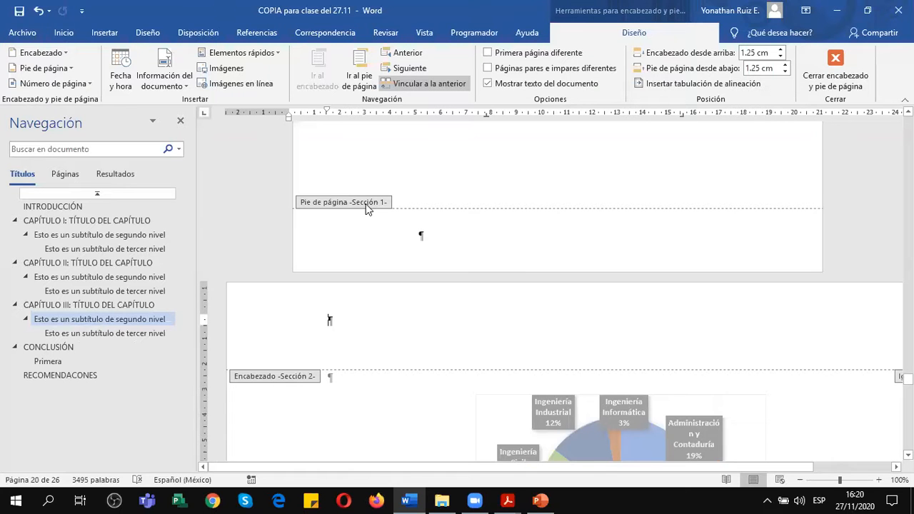
scroll(303, 379, "down", 15)
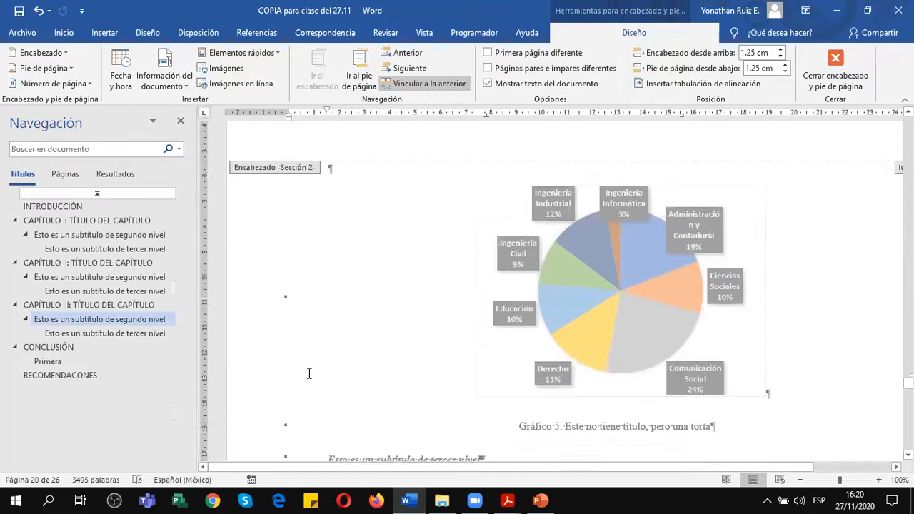
scroll(307, 371, "down", 18)
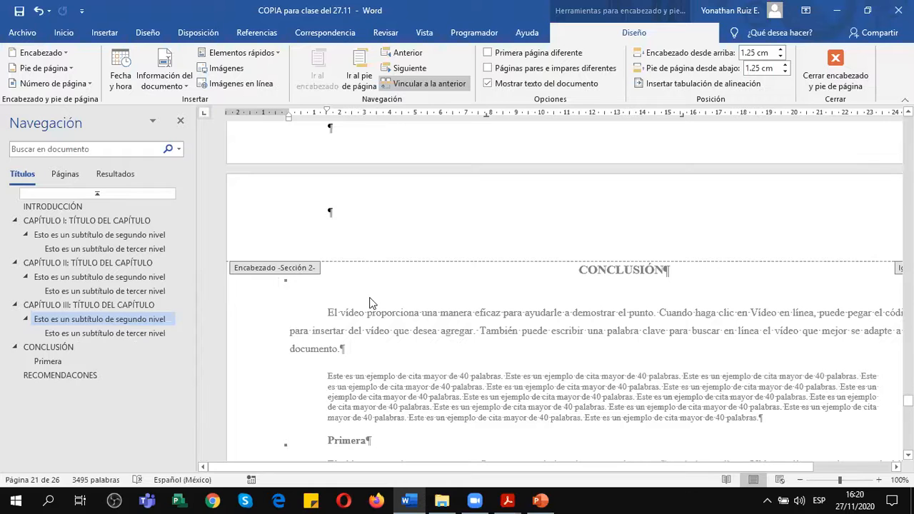
scroll(371, 297, "up", 12)
left_click(836, 72)
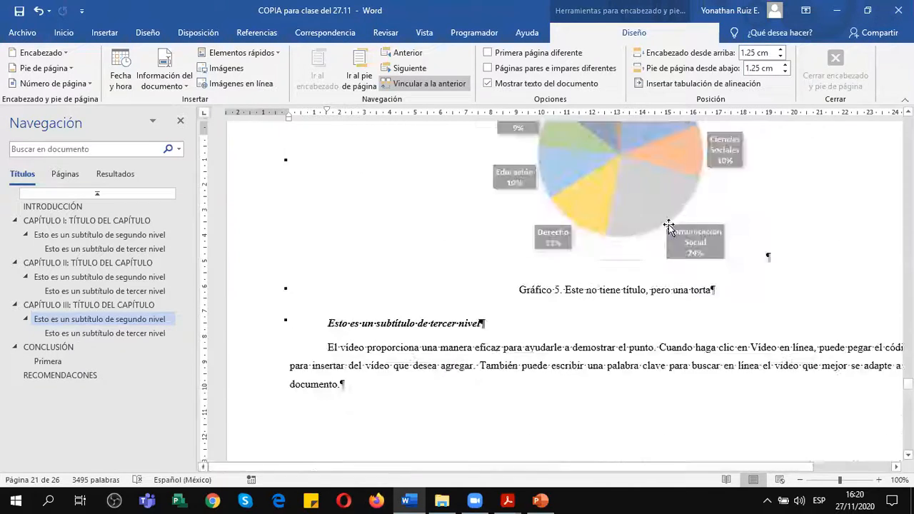
scroll(609, 264, "down", 8)
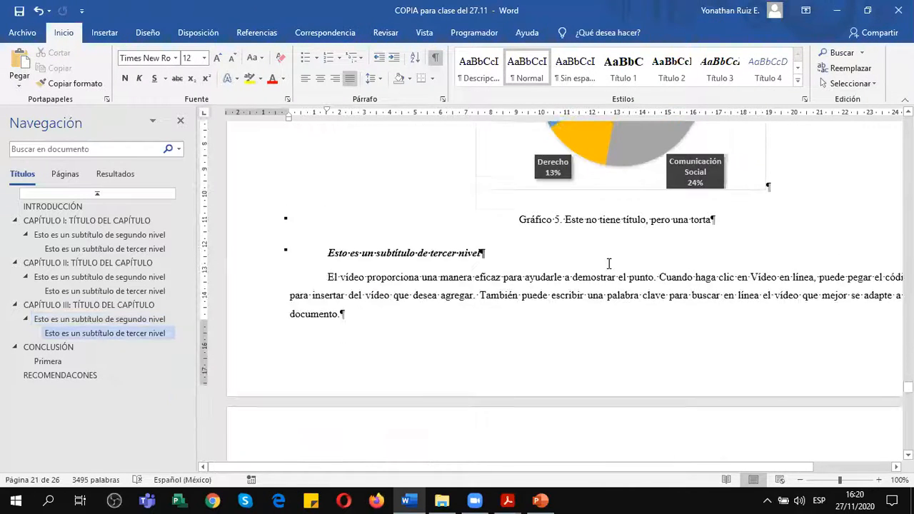
Insert a next-page section break just before the third-level subtitle that follows the Gráfico 5 caption.
left_click(326, 238)
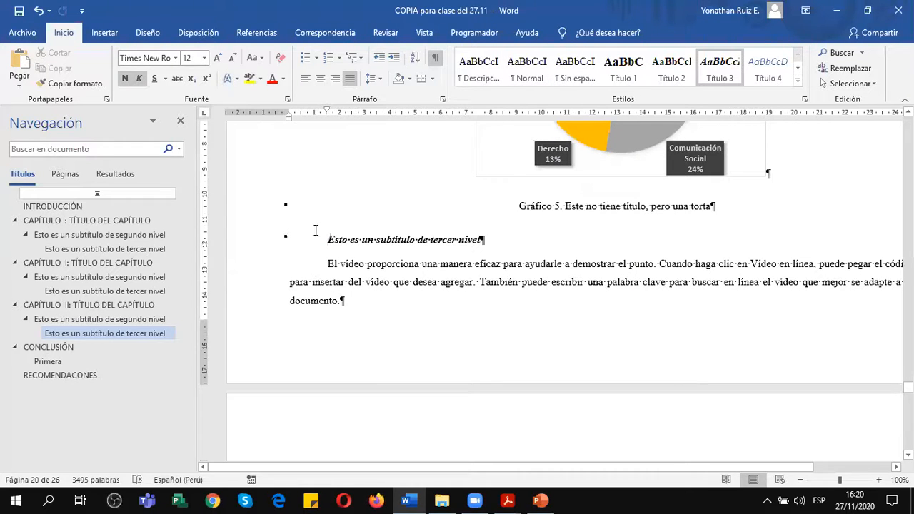
left_click(205, 36)
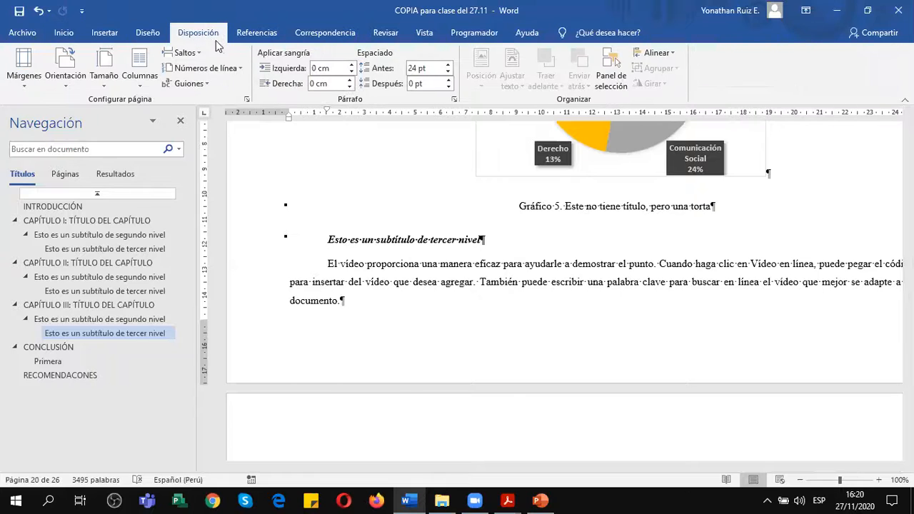
left_click(185, 52)
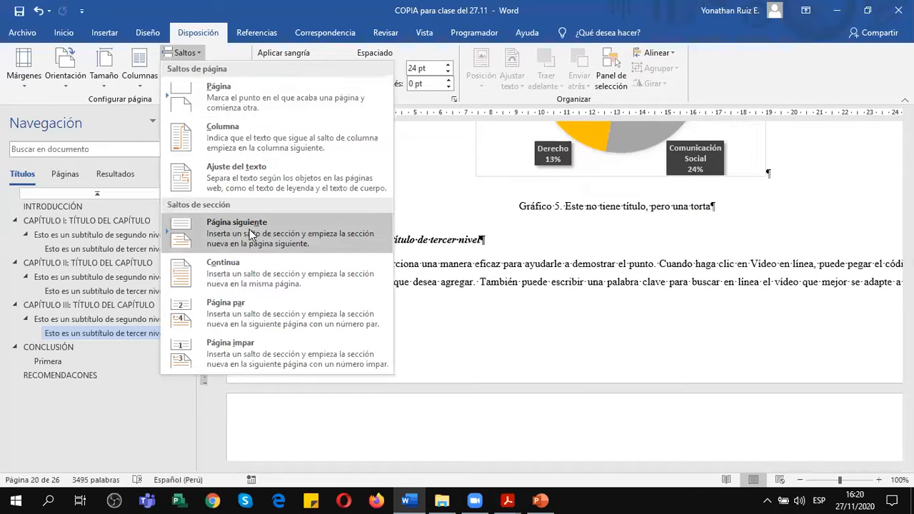
left_click(251, 234)
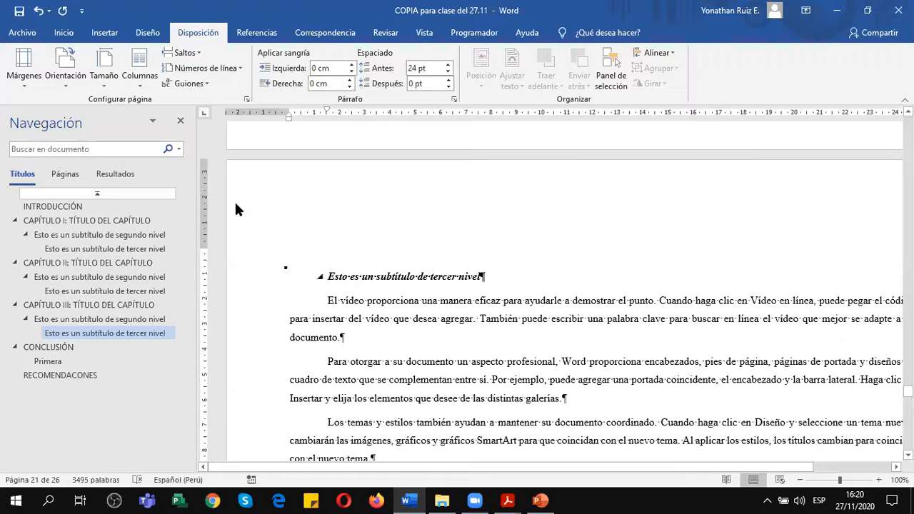
Set the page orientation to vertical from the third-level subtitle's page onward in the page setup, applied to "De aquí en adelante".
left_click(31, 84)
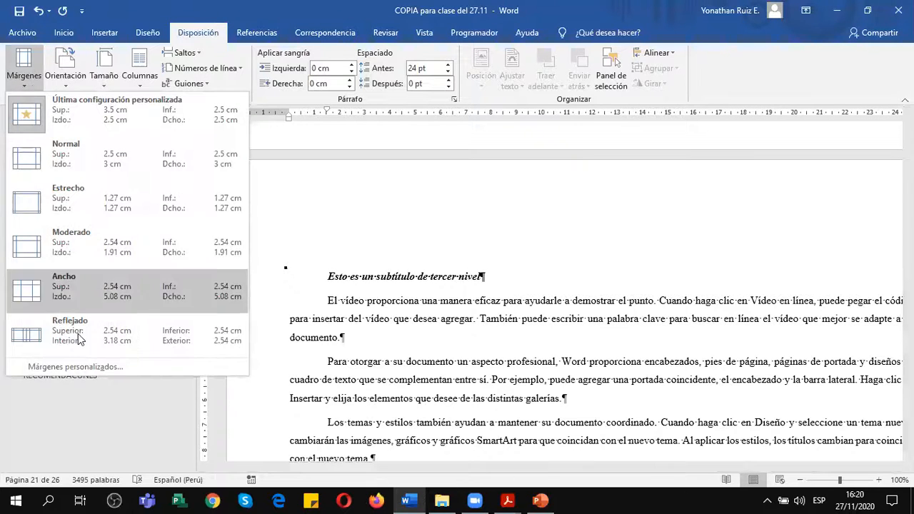
left_click(75, 367)
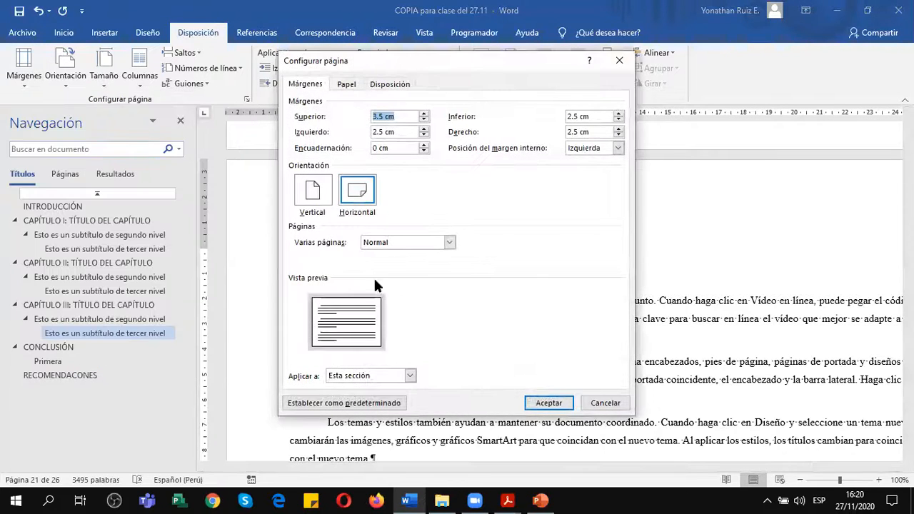
left_click(314, 193)
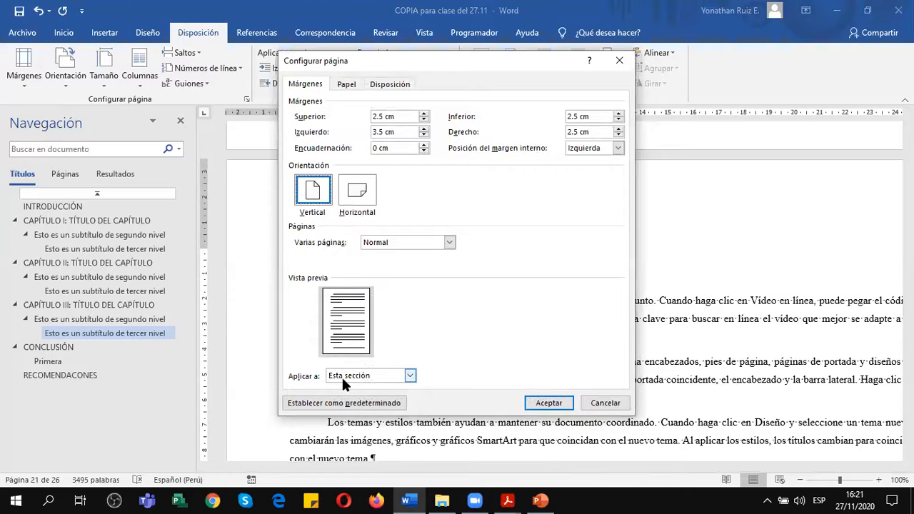
left_click(376, 376)
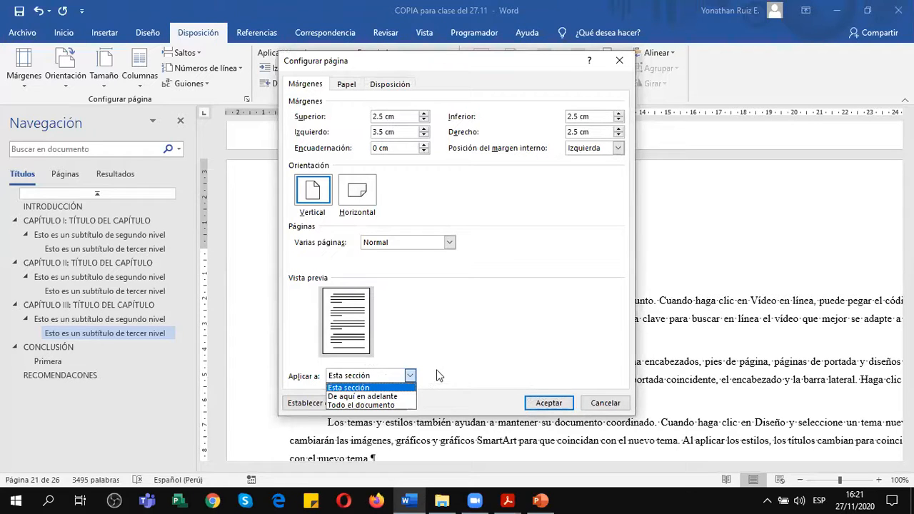
left_click(398, 397)
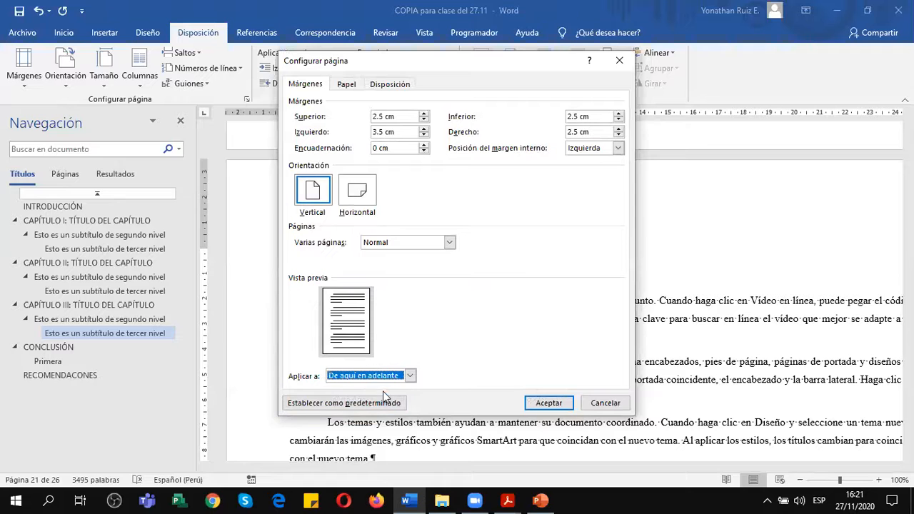
left_click(548, 403)
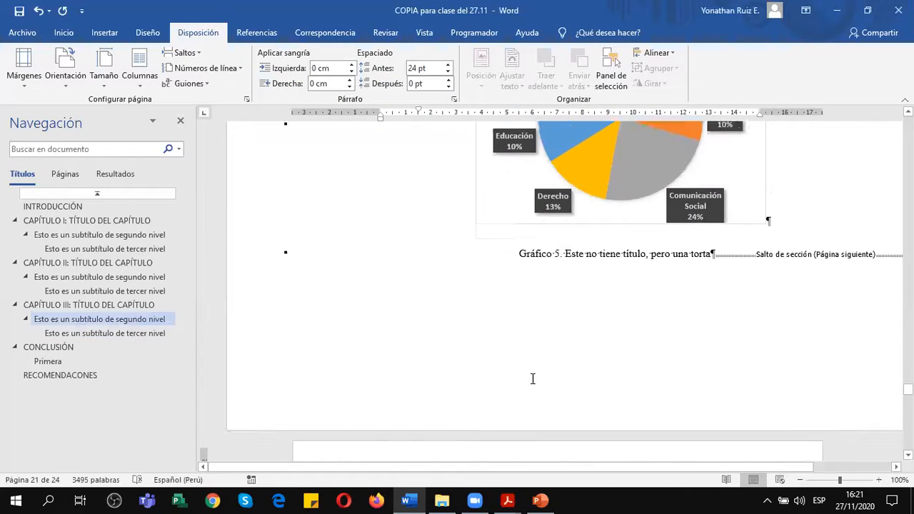
Move the section break onto its own paragraph below the Gráfico 5 caption.
scroll(533, 379, "up", 3)
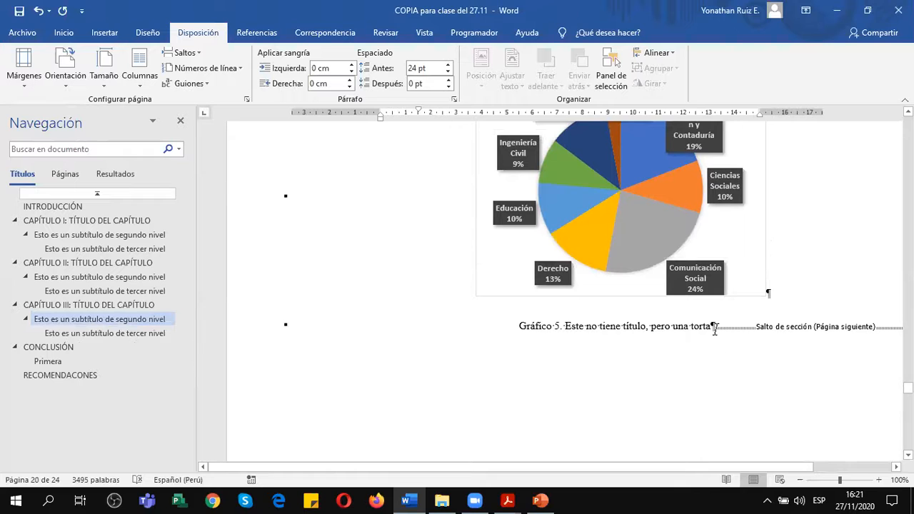
key("Return")
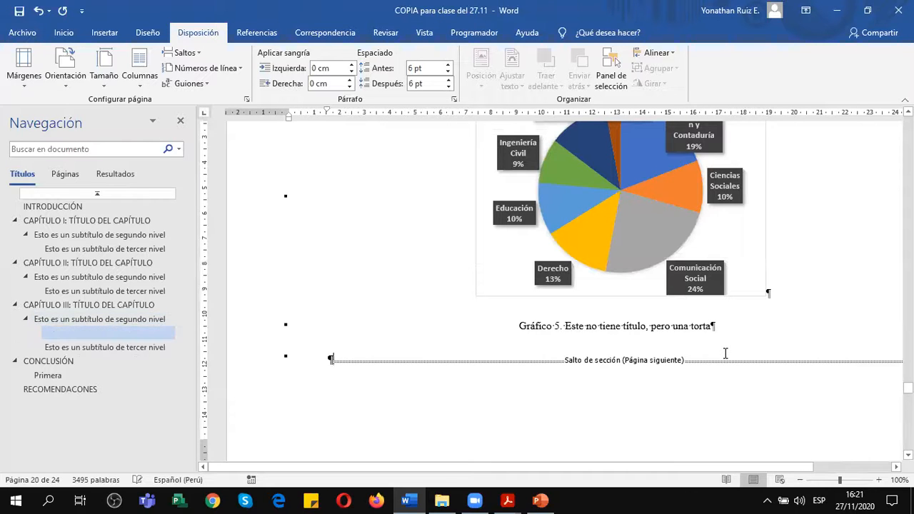
Compare the pie chart page's orientation with the pages before and after it at 90% zoom.
scroll(612, 365, "up", 3)
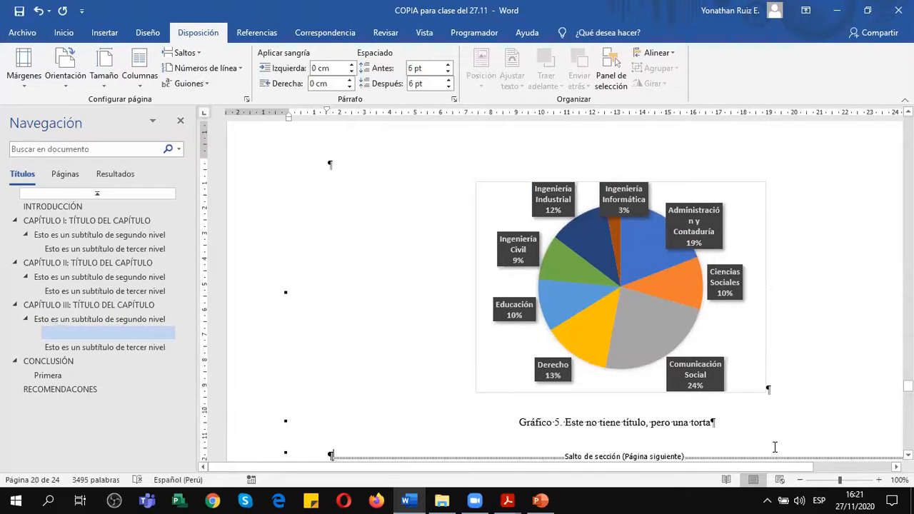
left_click(801, 480)
scroll(693, 359, "down", 5)
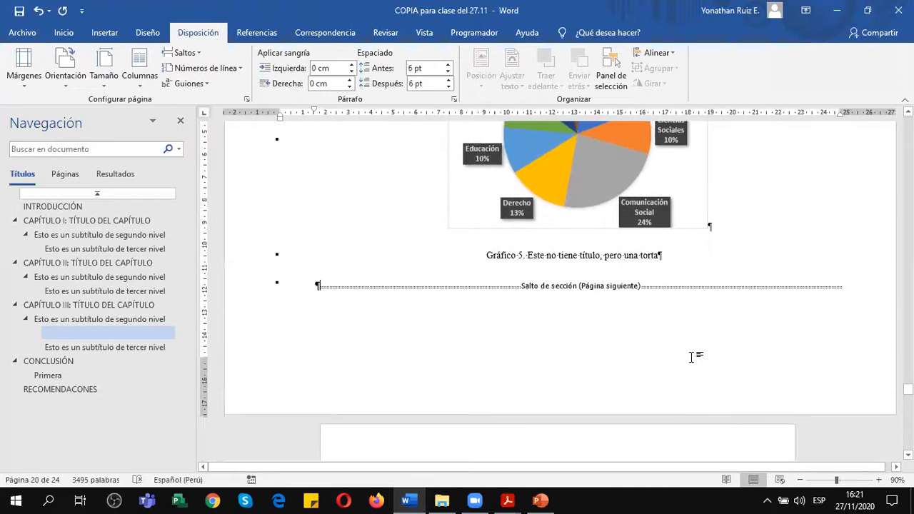
scroll(691, 357, "down", 4)
scroll(691, 359, "up", 9)
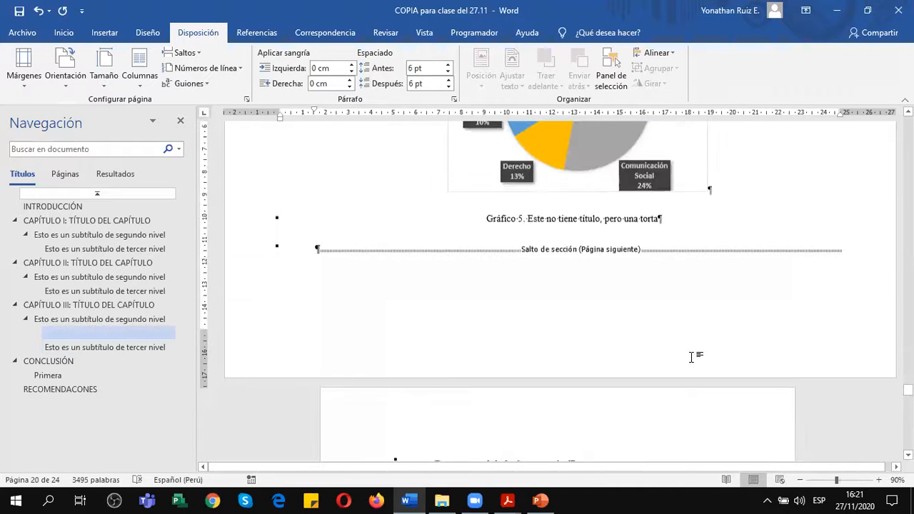
scroll(691, 358, "up", 5)
scroll(693, 358, "down", 6)
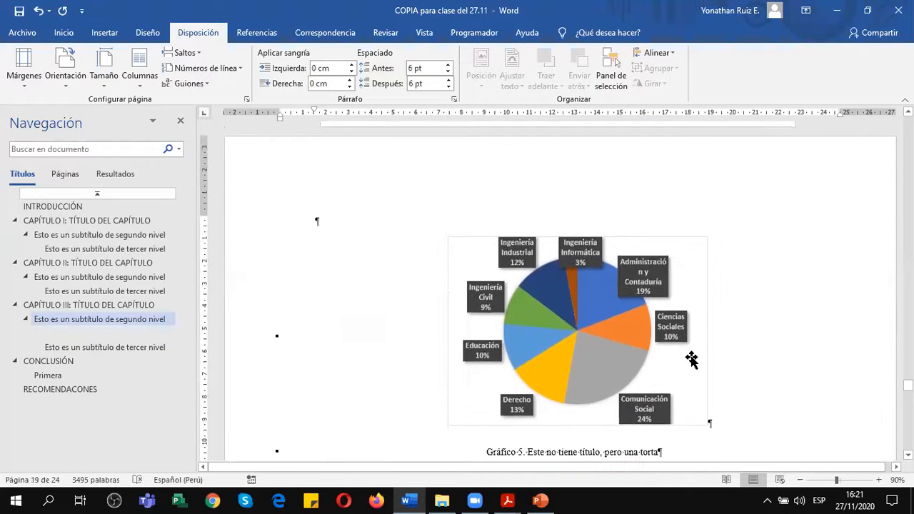
scroll(691, 355, "down", 1)
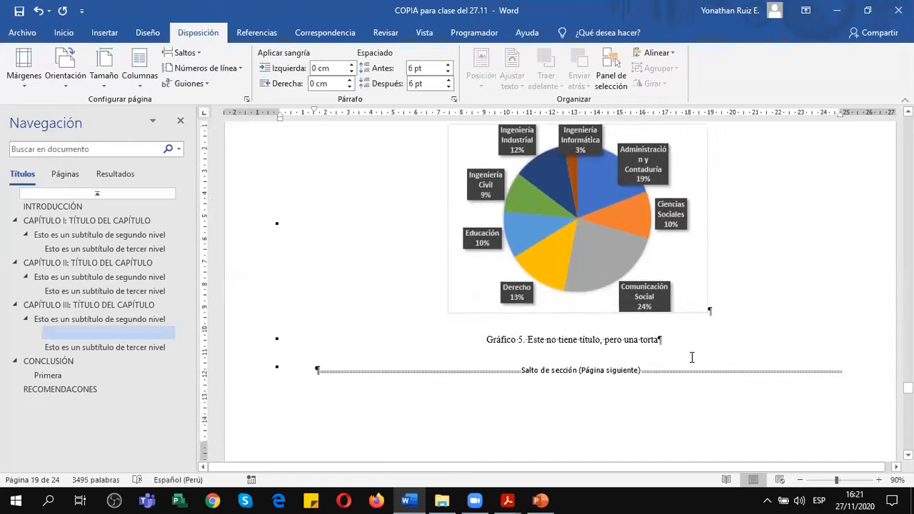
Enlarge the pie chart on its horizontal page to about 18 cm wide, then deselect it.
left_click(453, 296)
left_click_drag(707, 312, 805, 374)
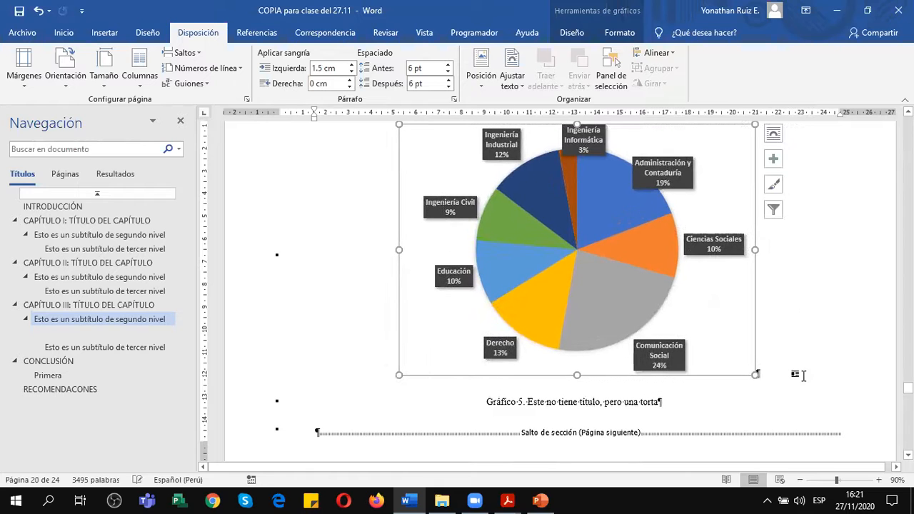
scroll(796, 370, "down", 1)
left_click_drag(756, 346, 806, 378)
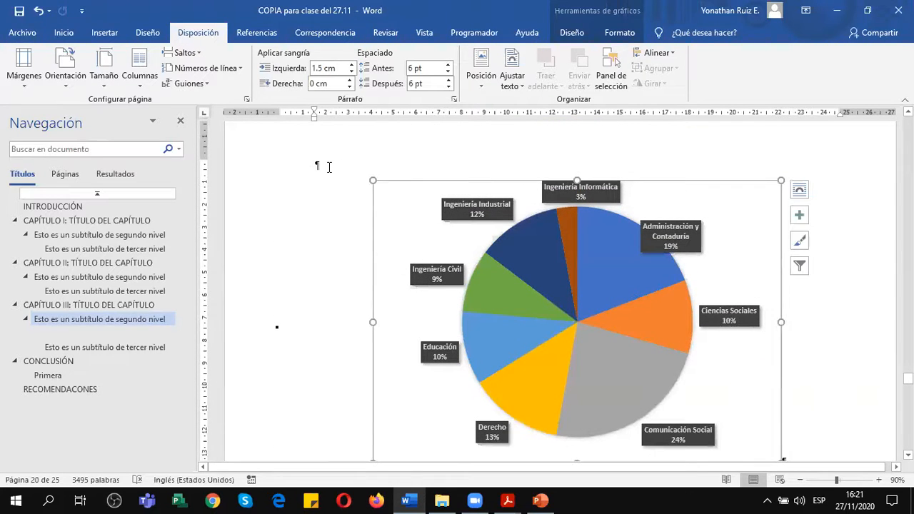
left_click(350, 241)
Examine how the enlarged pie chart and its data labels fit on the horizontal page, from the empty paragraph above to the caption.
scroll(361, 253, "down", 2)
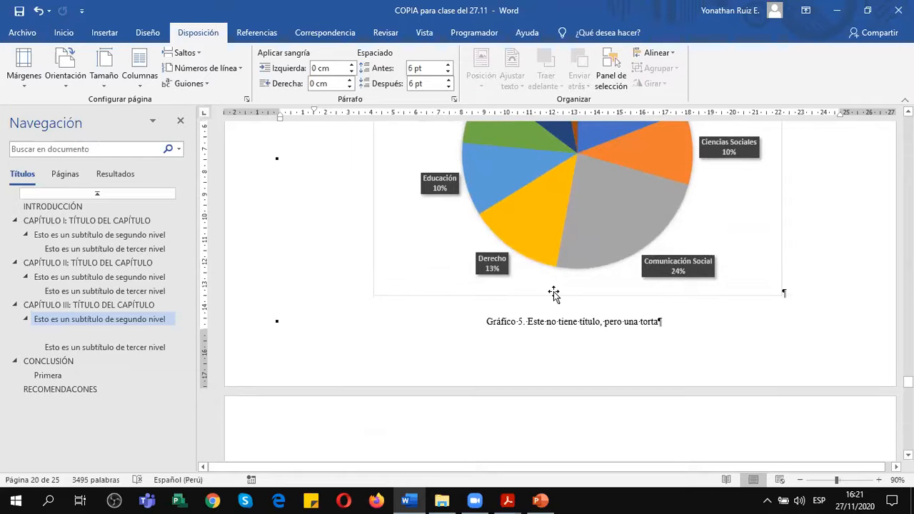
scroll(537, 293, "up", 2)
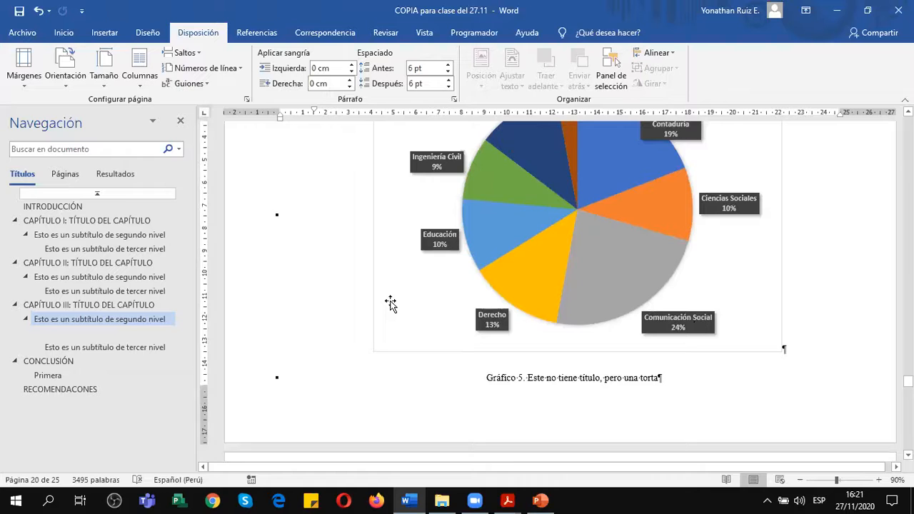
scroll(388, 302, "up", 5)
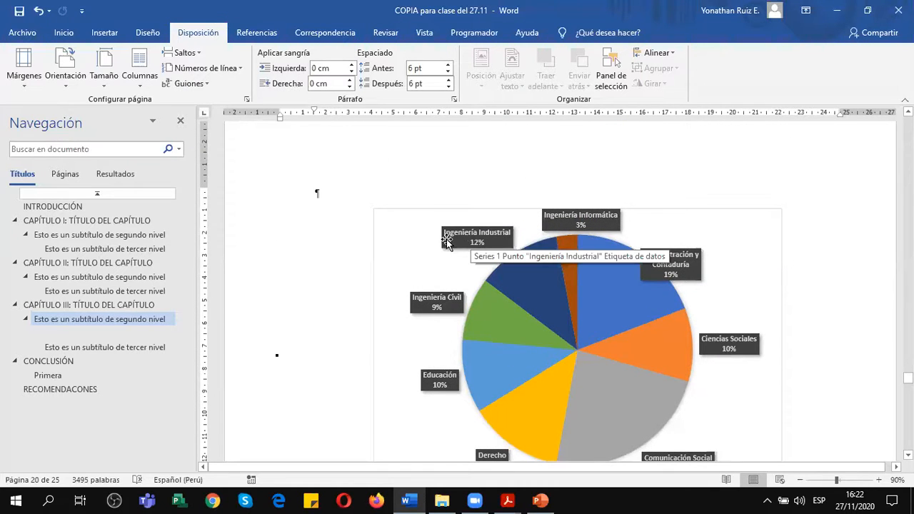
scroll(546, 226, "up", 3)
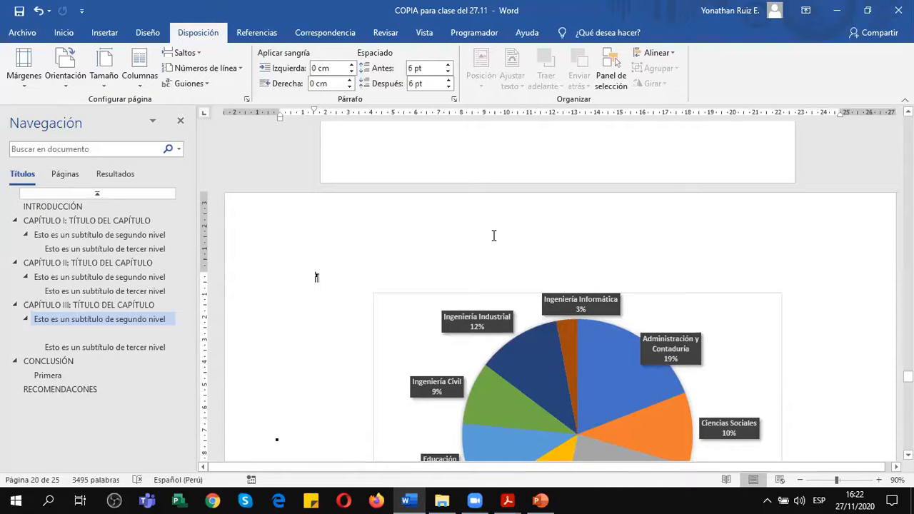
scroll(477, 236, "down", 4)
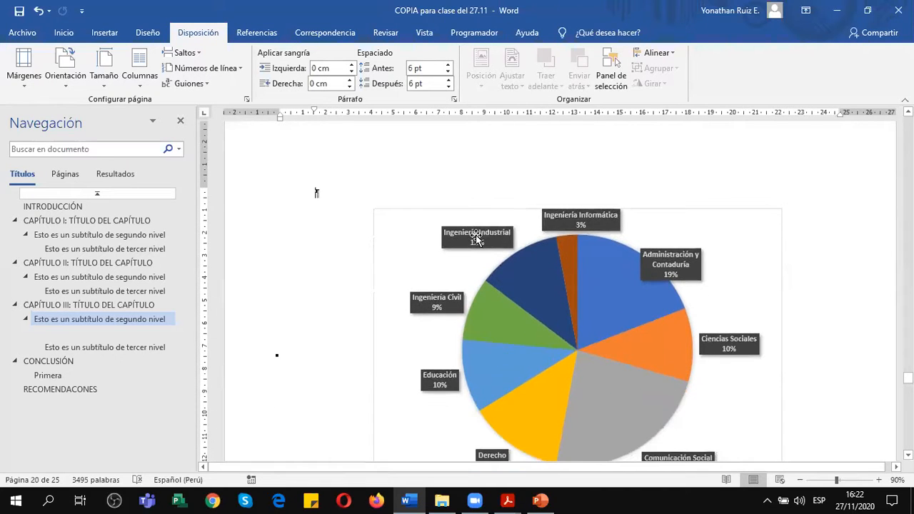
scroll(476, 236, "down", 1)
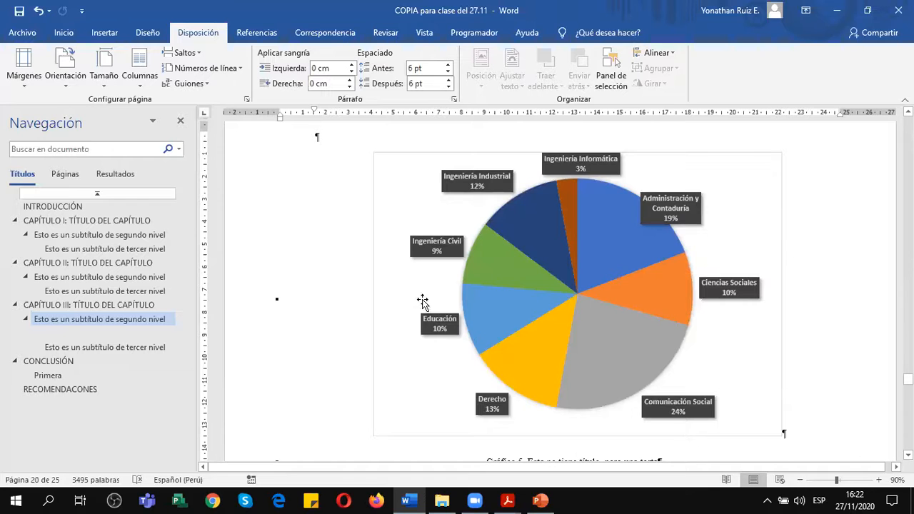
scroll(400, 253, "down", 1)
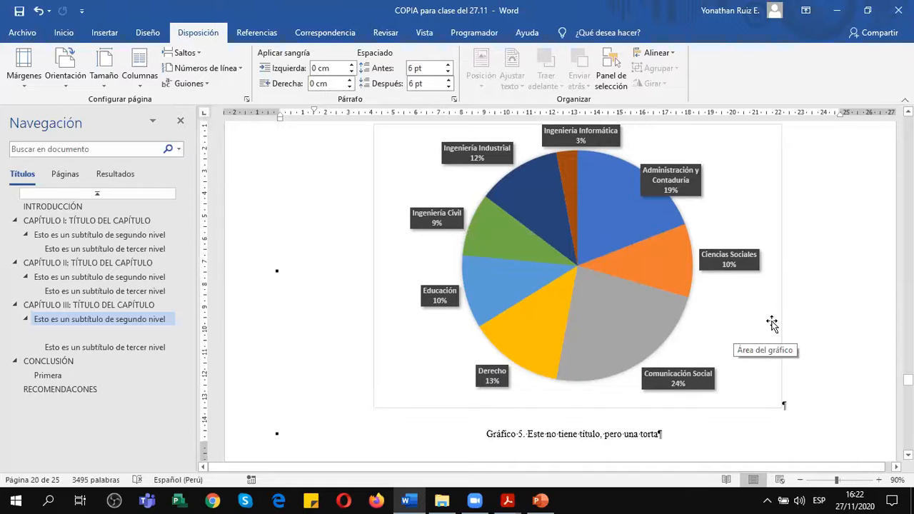
mouse_move(596, 307)
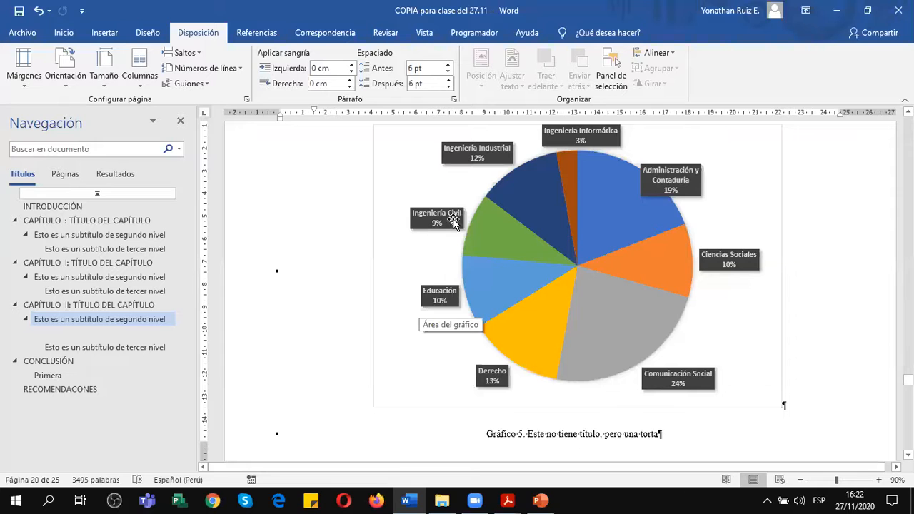
scroll(741, 317, "down", 1)
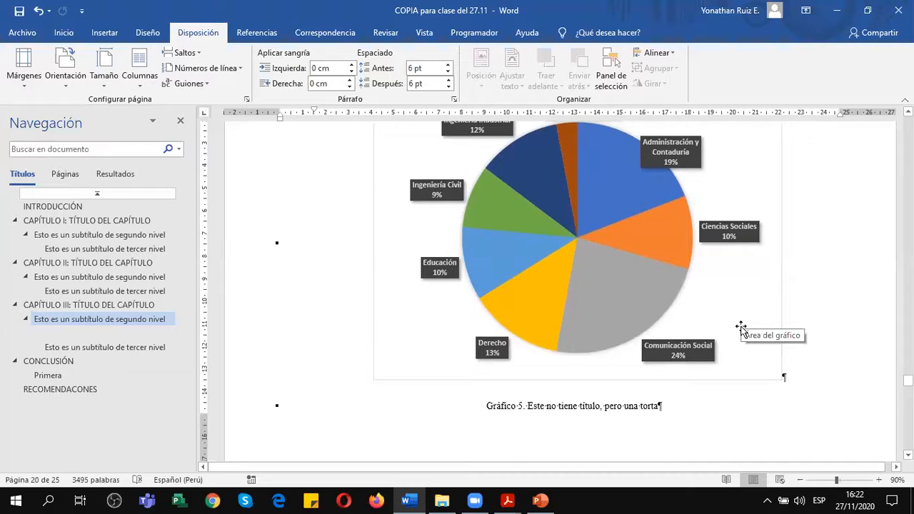
scroll(742, 329, "up", 2)
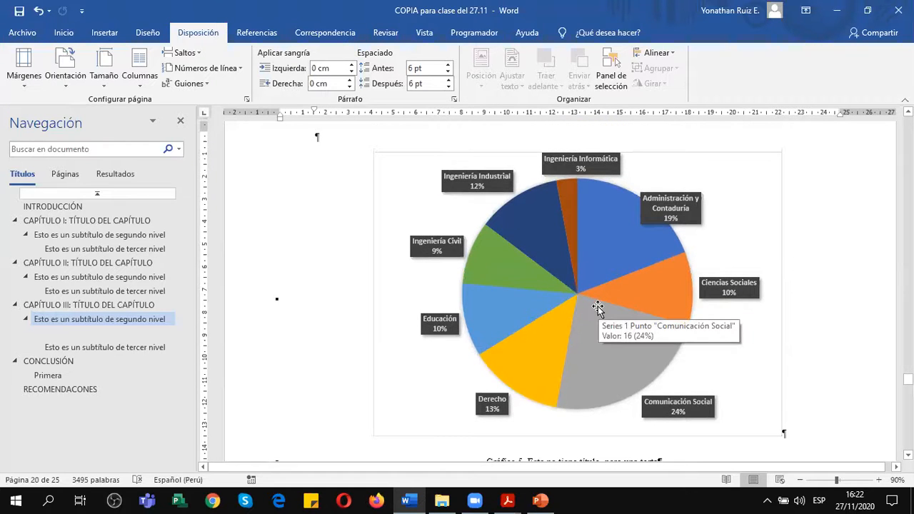
scroll(598, 307, "up", 3)
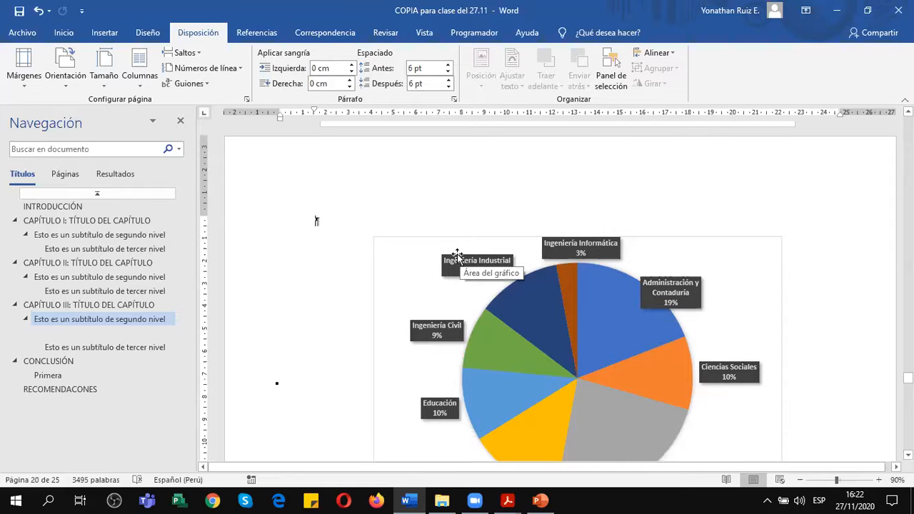
scroll(357, 242, "down", 5)
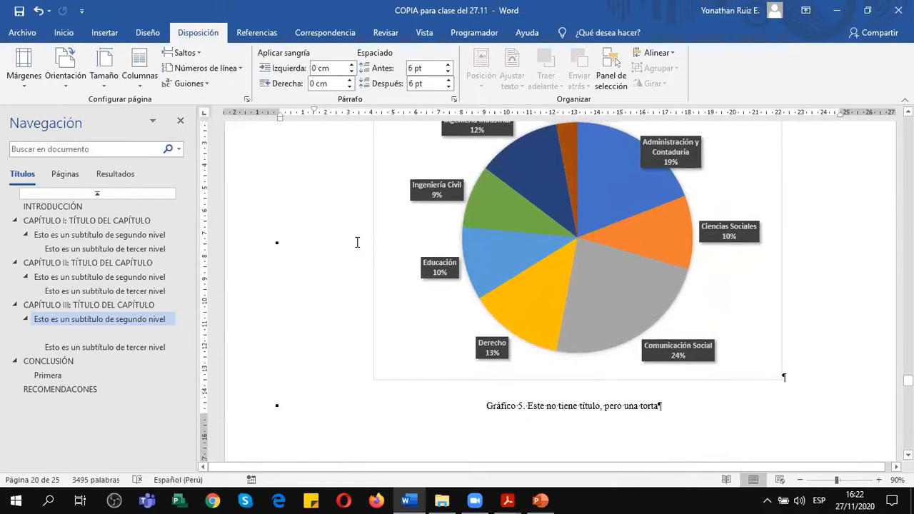
Check where the section break after the Gráfico 5 caption falls and how the third-level subtitle's page follows it.
scroll(357, 242, "down", 3)
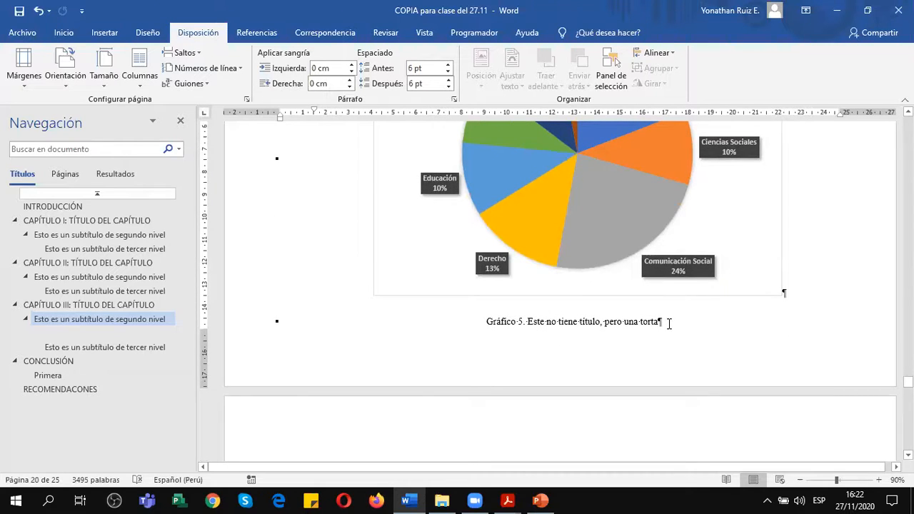
scroll(668, 322, "down", 6)
scroll(667, 322, "down", 2)
scroll(489, 323, "down", 10)
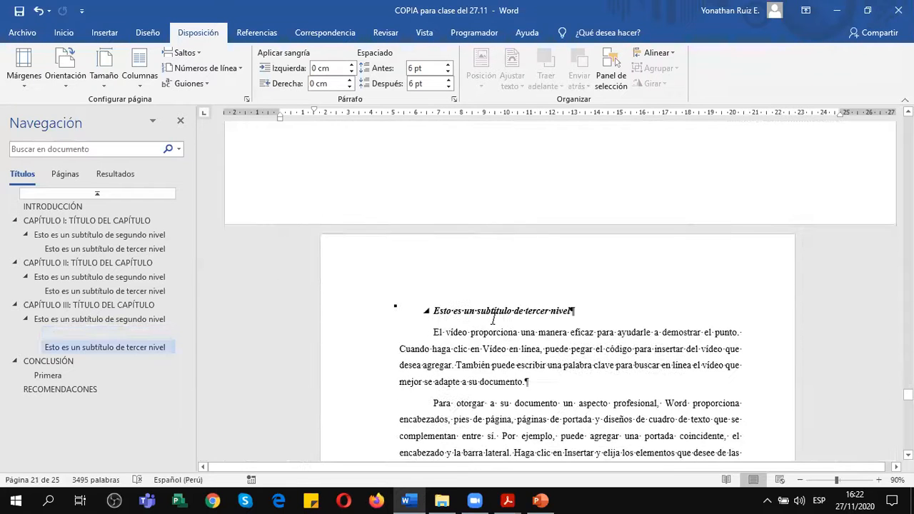
scroll(493, 319, "up", 5)
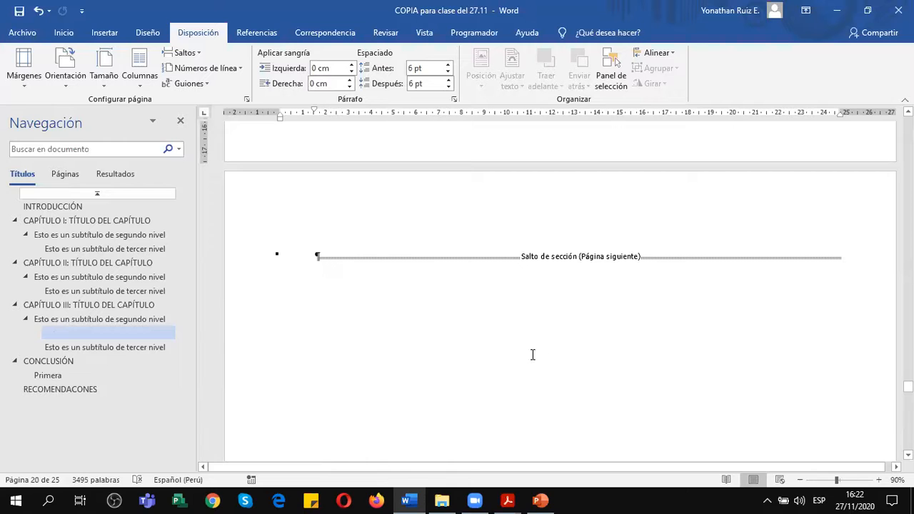
scroll(604, 294, "up", 3)
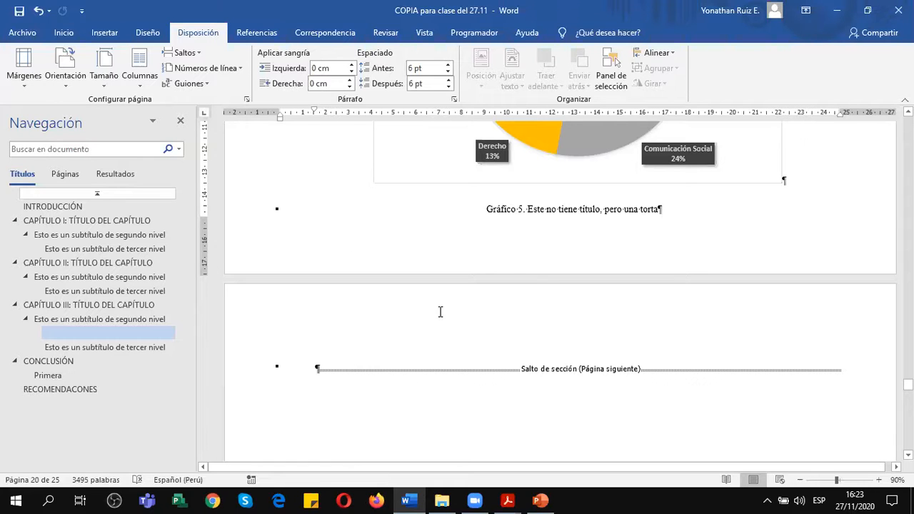
Try deleting the paragraph mark after the pie chart to bring the section break back onto its page, and undo the deletion.
scroll(796, 202, "up", 1)
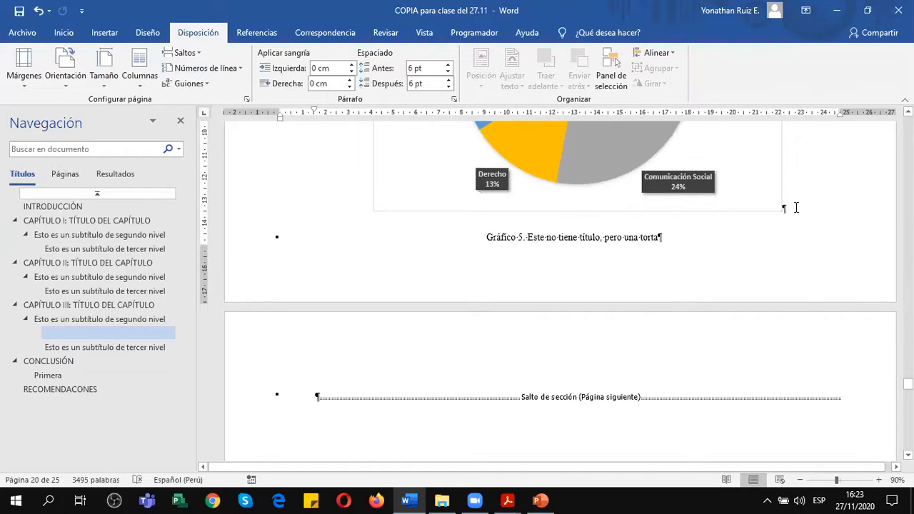
left_click(795, 208)
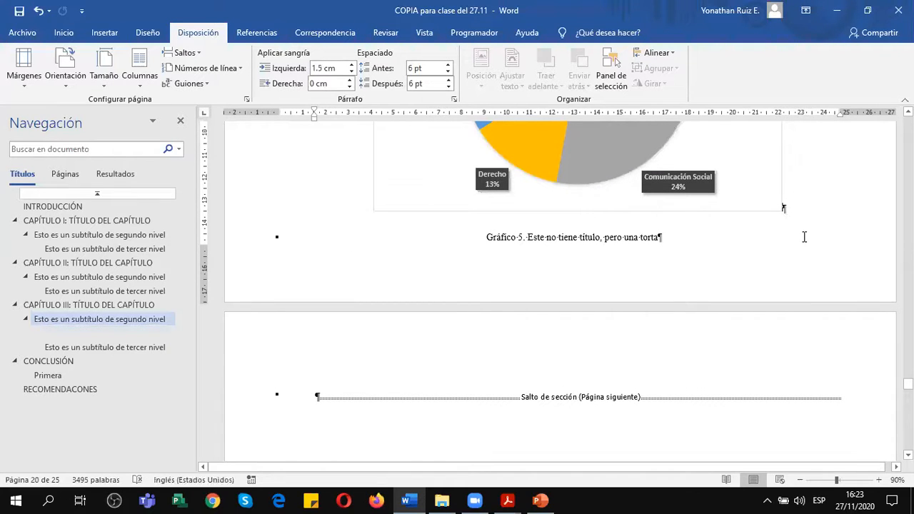
key("Delete")
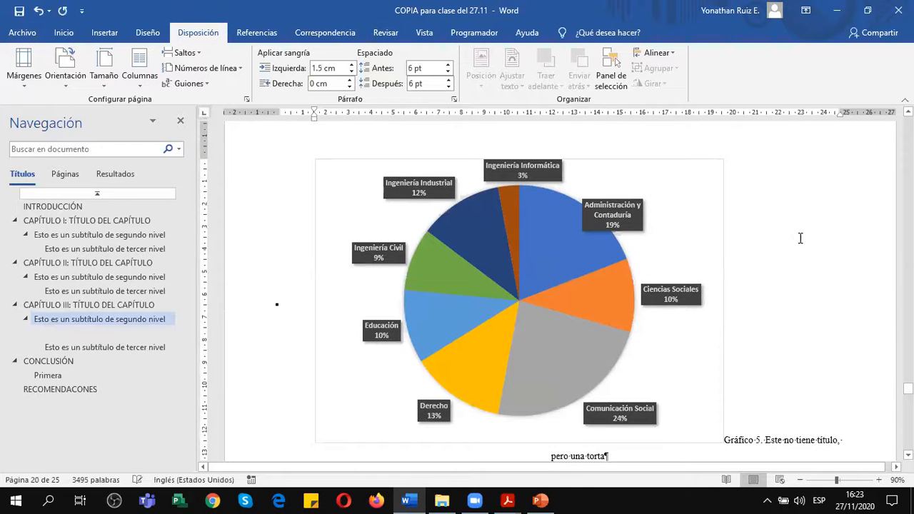
scroll(749, 248, "down", 3)
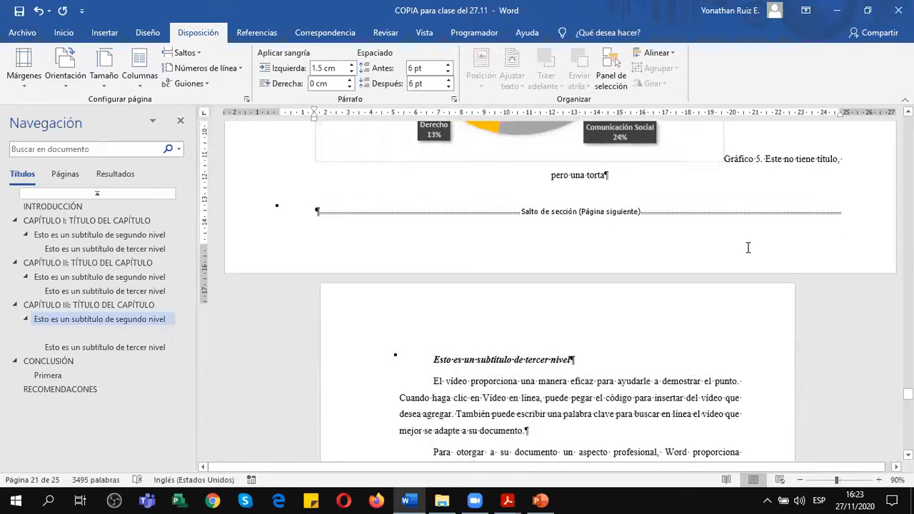
scroll(748, 248, "up", 16)
scroll(748, 248, "up", 12)
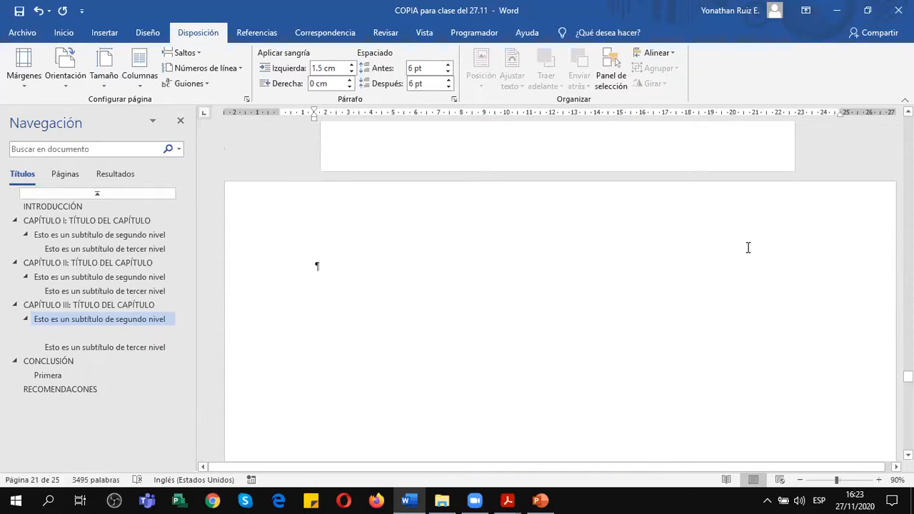
scroll(748, 248, "down", 5)
scroll(748, 248, "down", 2)
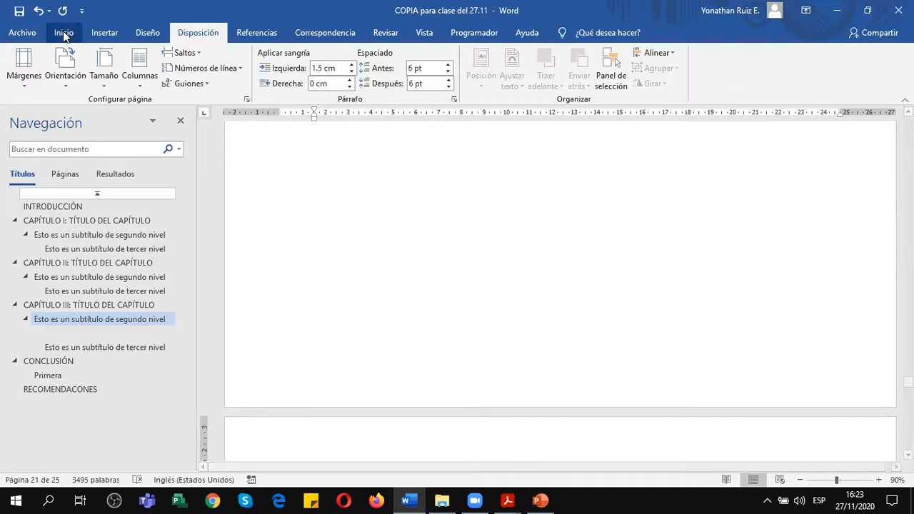
left_click(38, 11)
Reduce the pie chart to about 16.7 cm wide so the section break fits below the caption, and deselect it.
scroll(770, 314, "down", 5)
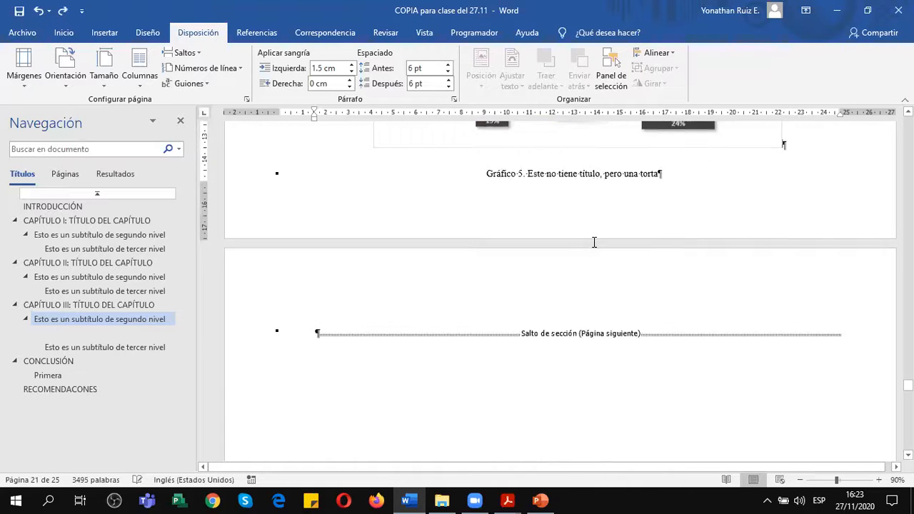
scroll(778, 176, "up", 1)
left_click(782, 167)
scroll(780, 207, "up", 2)
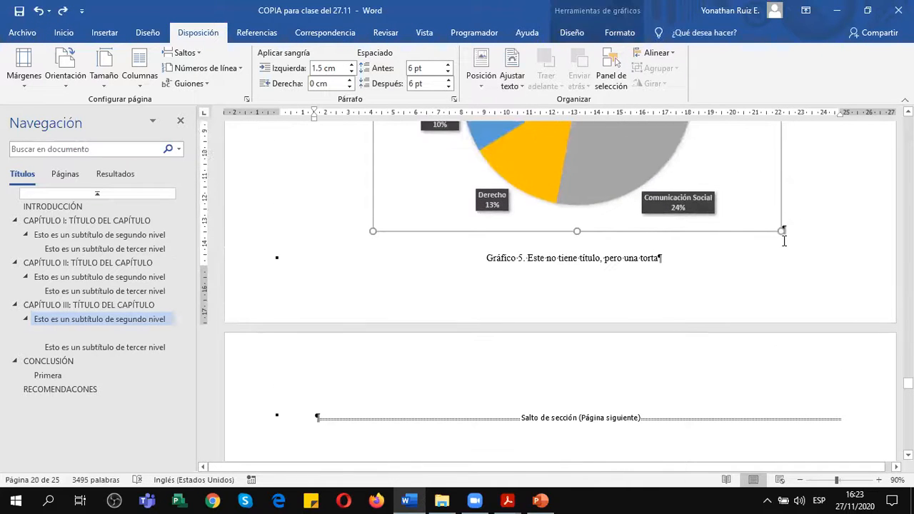
left_click_drag(780, 231, 750, 203)
scroll(623, 296, "down", 2)
left_click(560, 321)
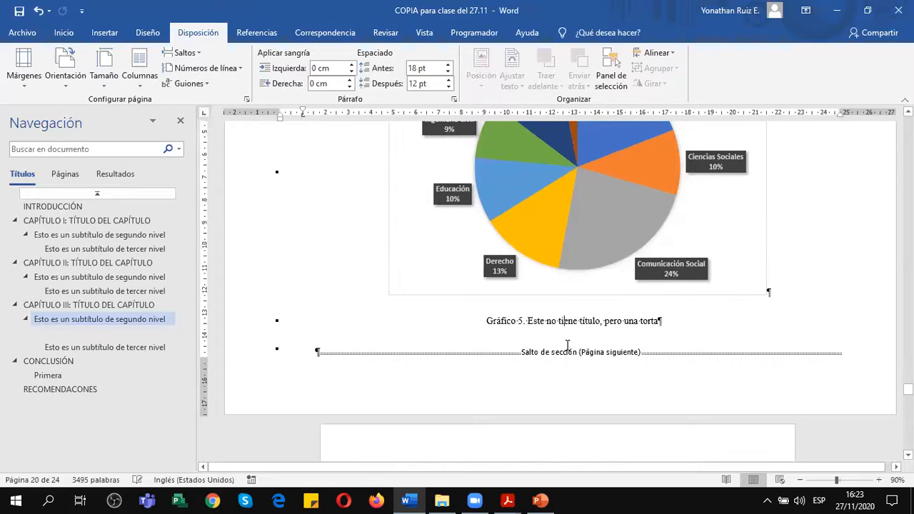
Set the spacing before and after the section break's paragraph below the Gráfico 5 caption to 0 pt.
left_click(568, 353)
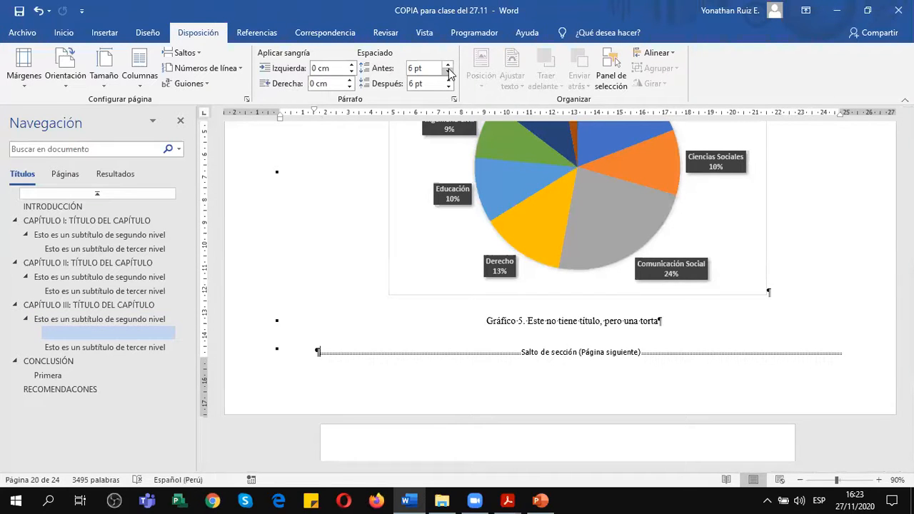
left_click(449, 86)
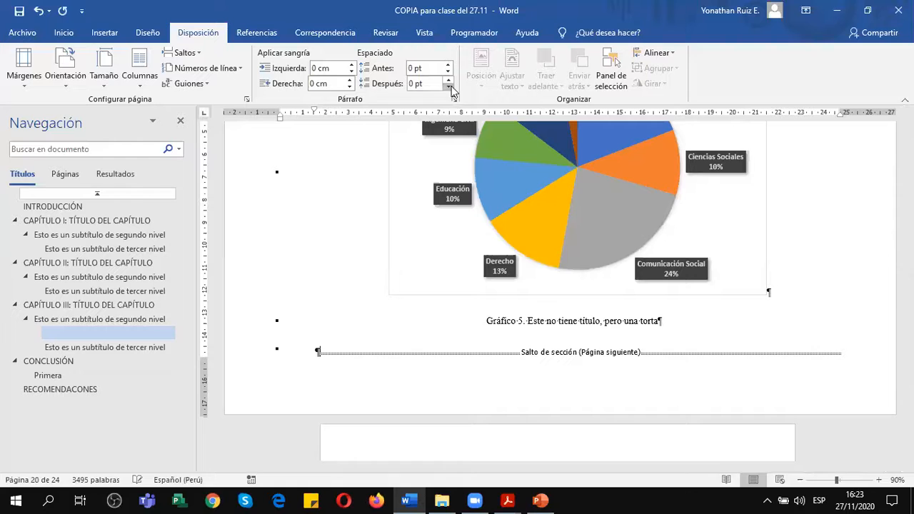
scroll(570, 357, "down", 1)
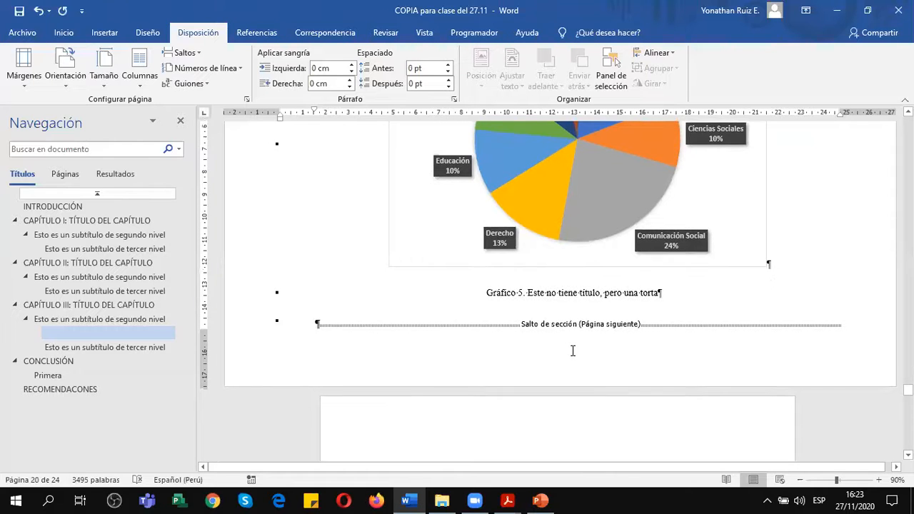
scroll(572, 349, "down", 1)
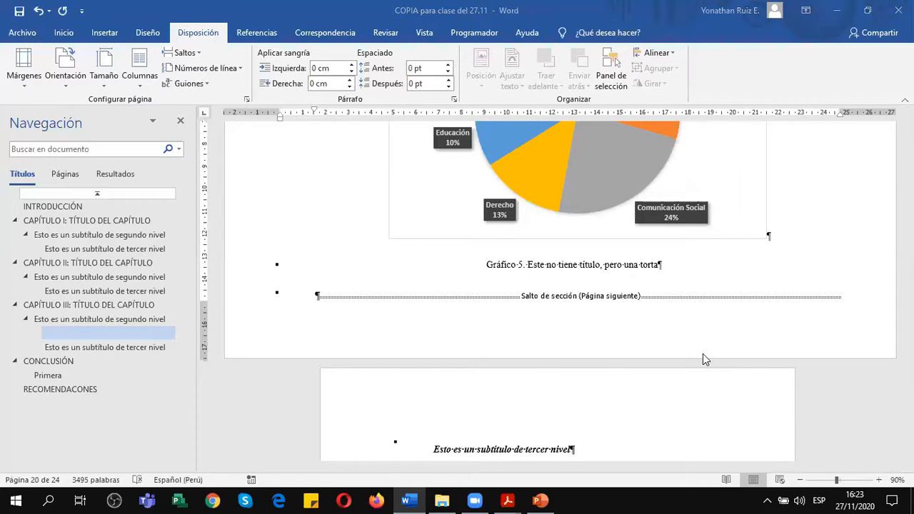
Check how the chart, caption and section break fit on the horizontal page and how the vertical page follows.
scroll(703, 359, "up", 7)
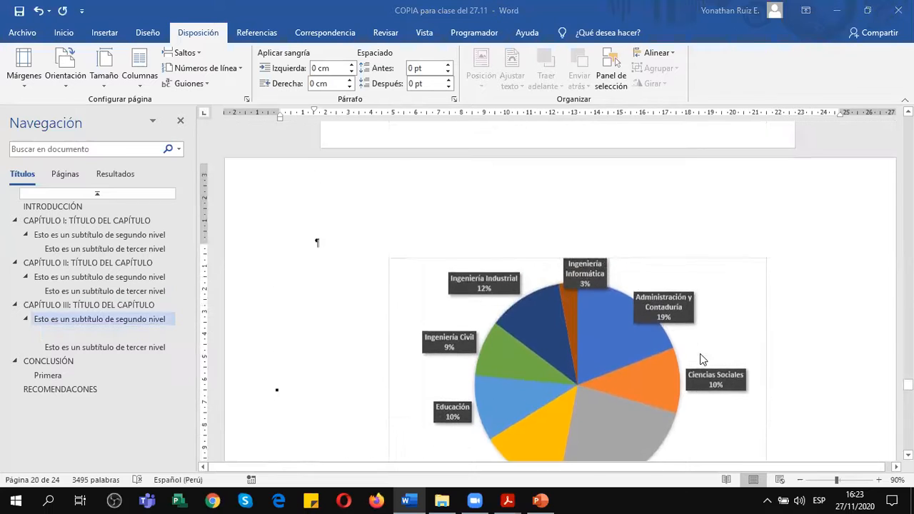
scroll(701, 354, "down", 5)
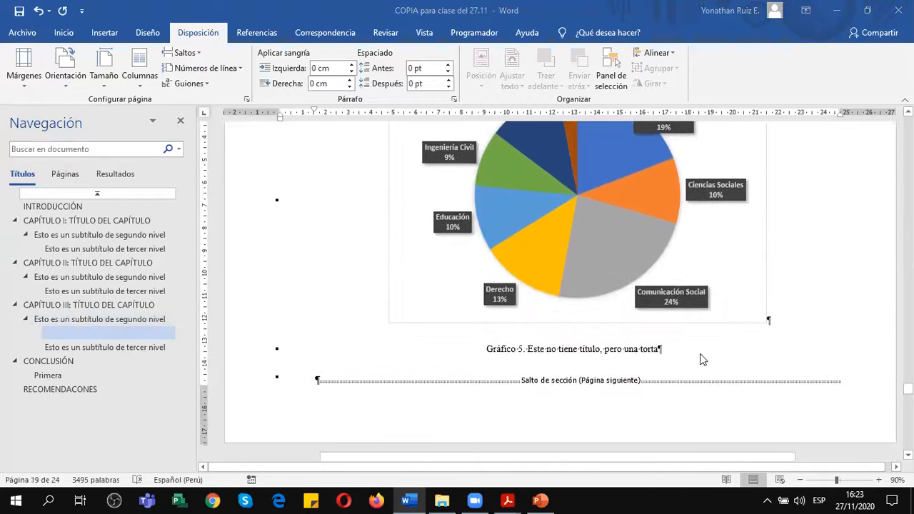
scroll(700, 360, "down", 4)
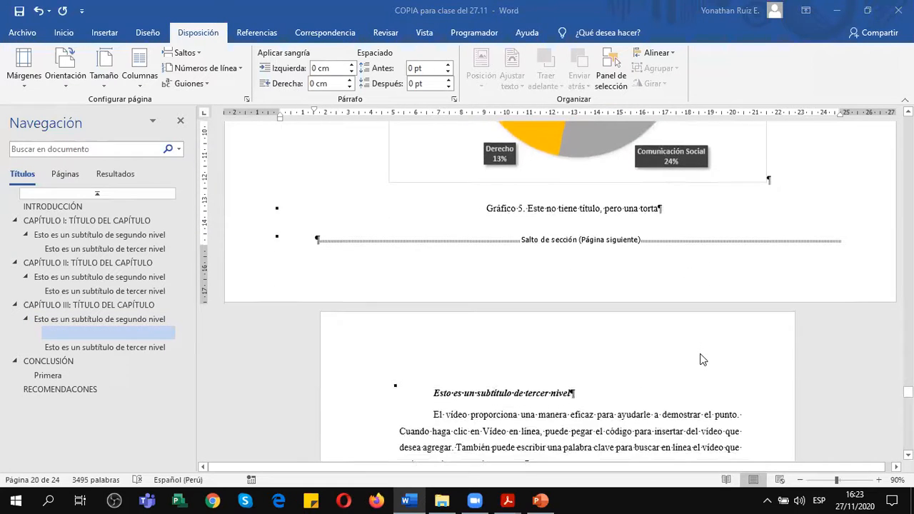
scroll(701, 359, "up", 1)
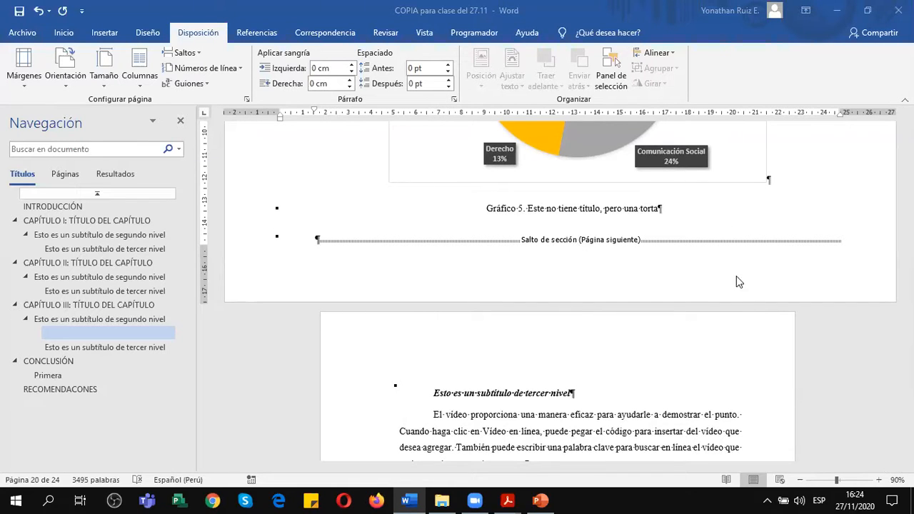
scroll(722, 329, "down", 1)
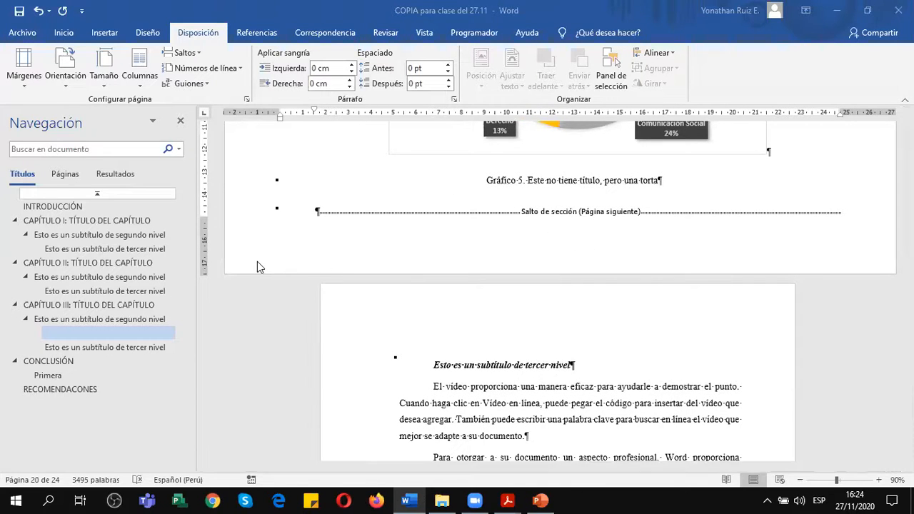
scroll(861, 247, "up", 5)
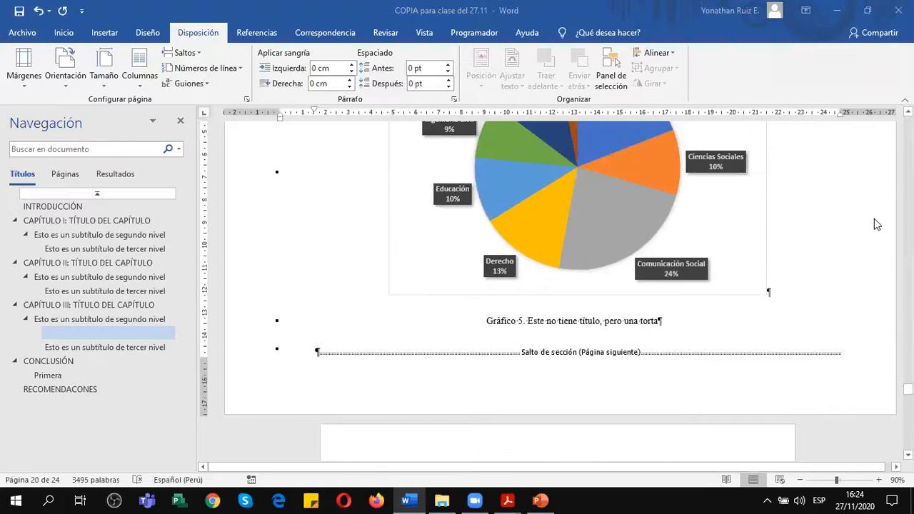
scroll(863, 215, "down", 6)
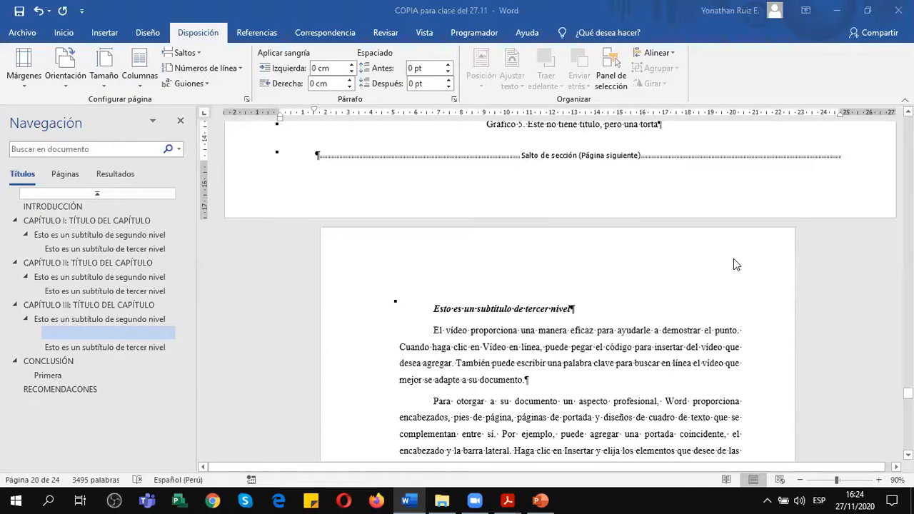
Open the Section 3 header for editing on the third-level subtitle's page and examine its link to the previous section.
double_click(737, 251)
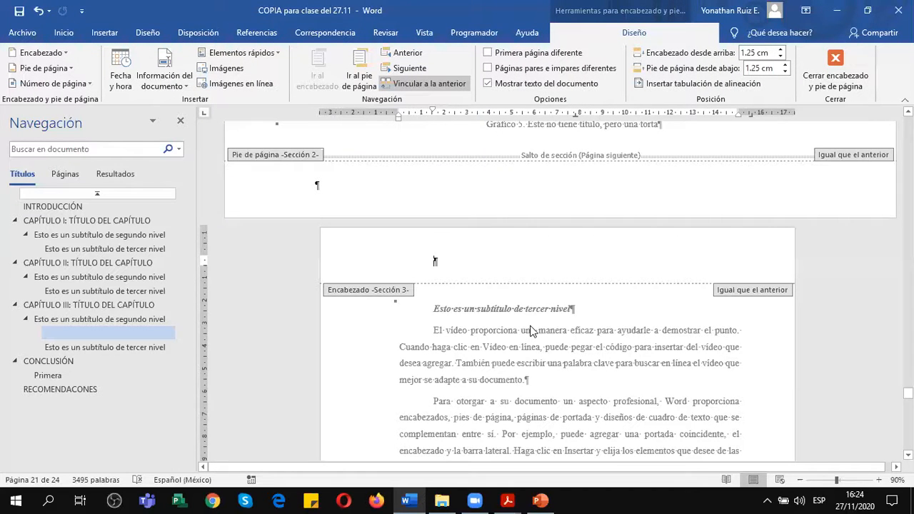
scroll(530, 330, "up", 2)
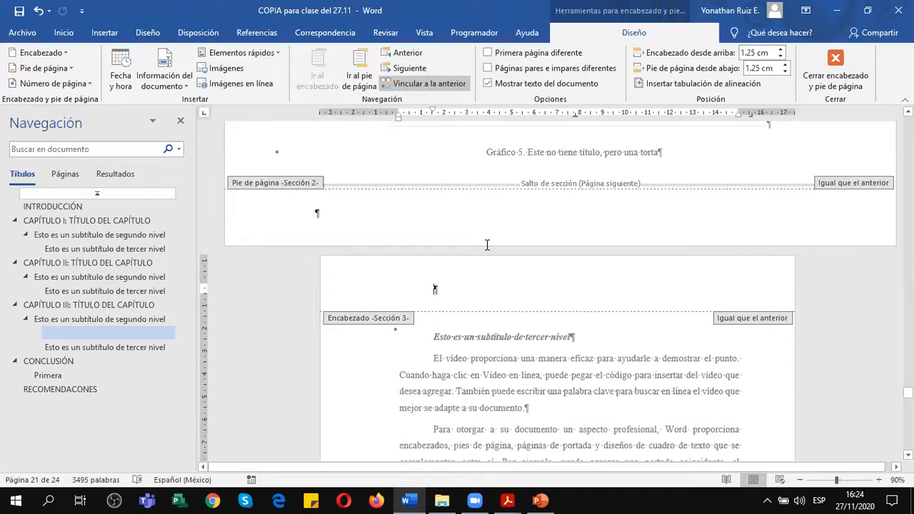
scroll(492, 285, "down", 2)
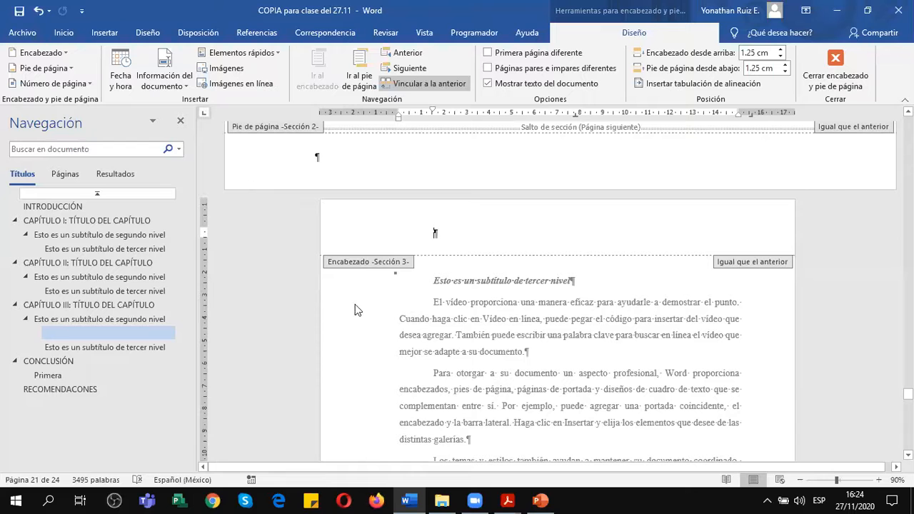
scroll(489, 291, "down", 3)
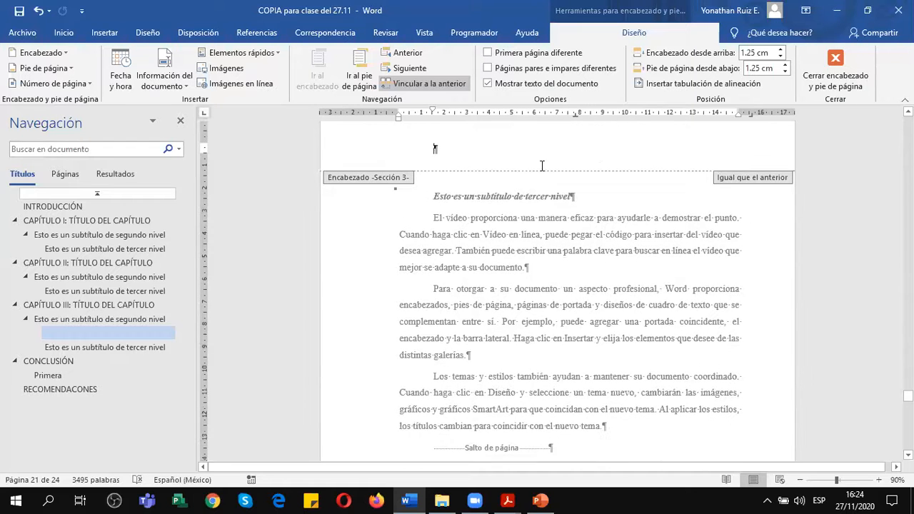
scroll(450, 222, "up", 2)
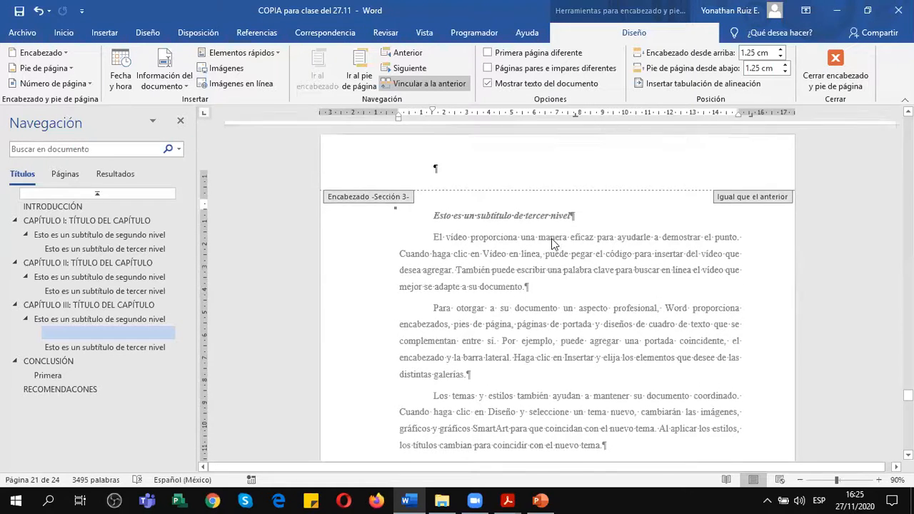
scroll(449, 218, "up", 2)
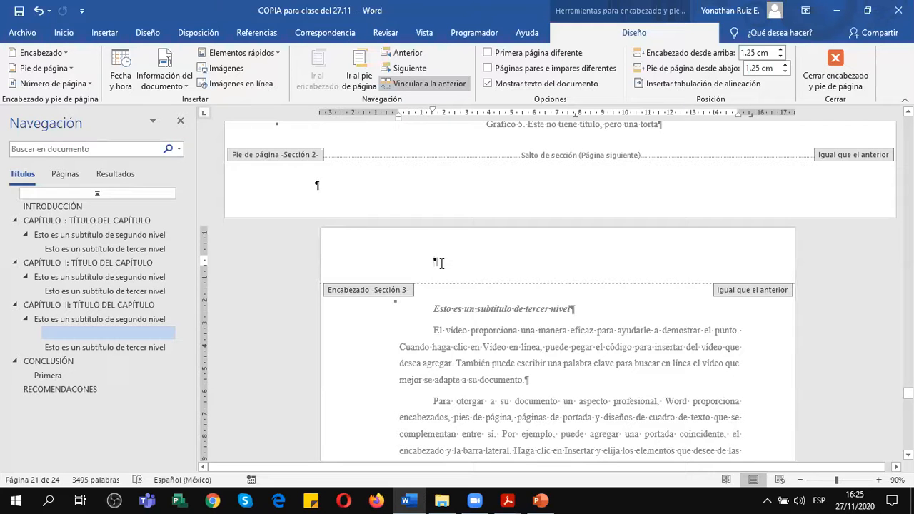
Compare the Section 2 header and footer on the chart page with the Section 3 header.
left_click(345, 185)
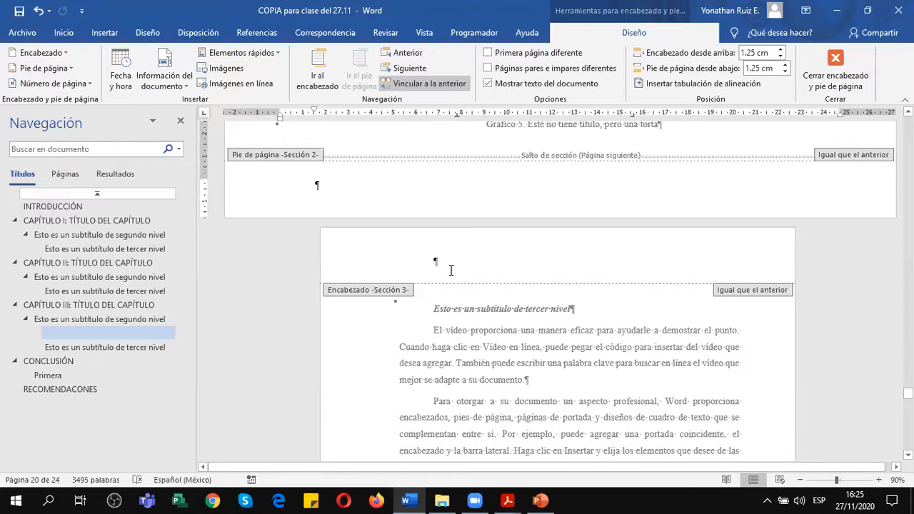
scroll(452, 254, "down", 1)
left_click(452, 233)
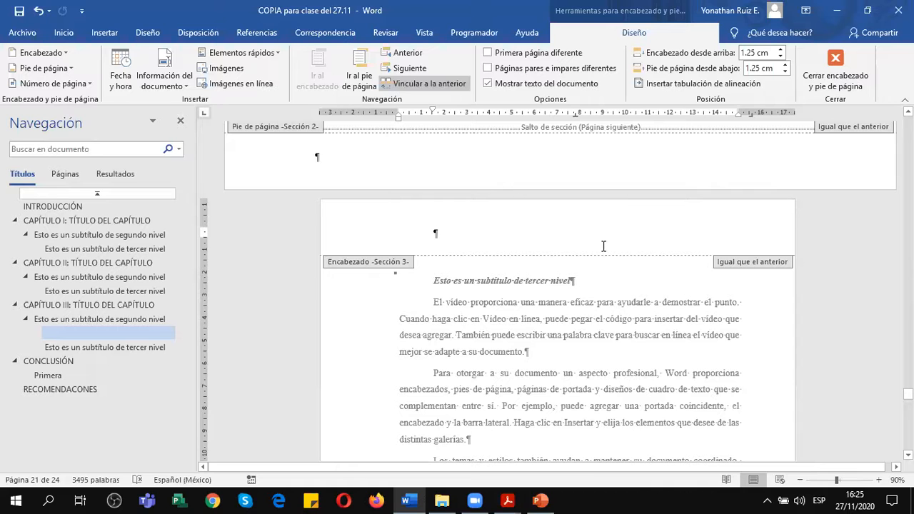
scroll(606, 246, "up", 8)
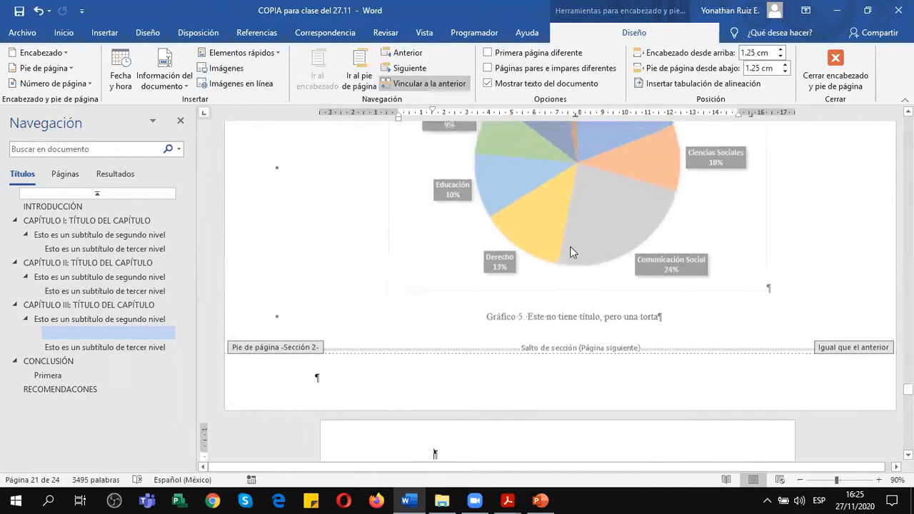
scroll(570, 247, "up", 2)
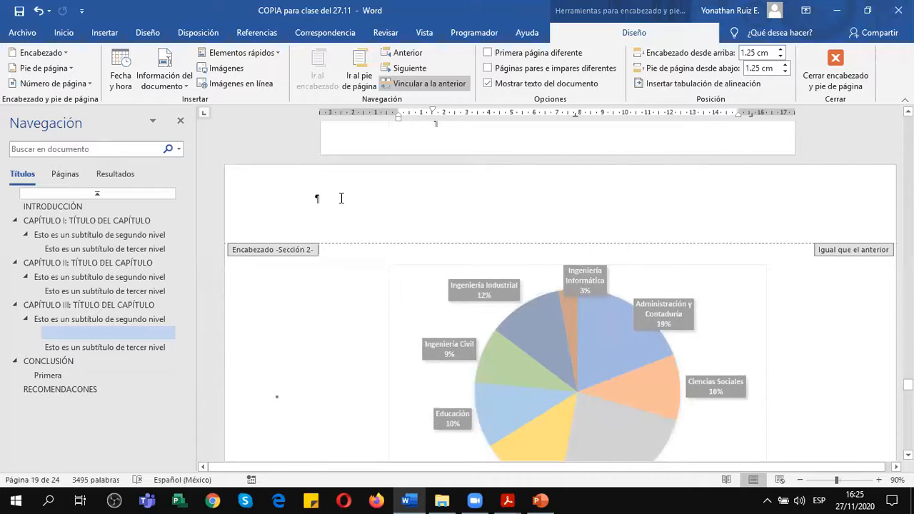
scroll(398, 302, "down", 20)
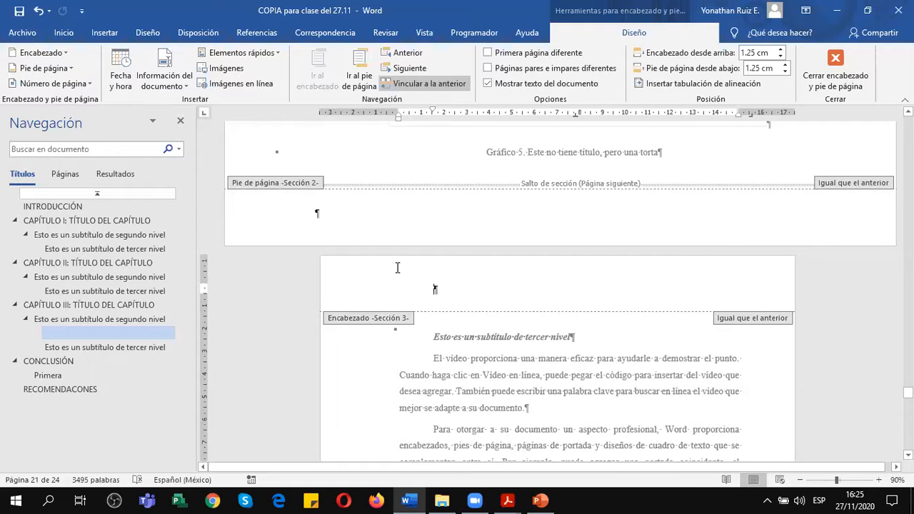
Place the cursor in the Section 3 footer on the page before CONCLUSIÓN.
scroll(659, 261, "down", 1)
scroll(618, 303, "down", 15)
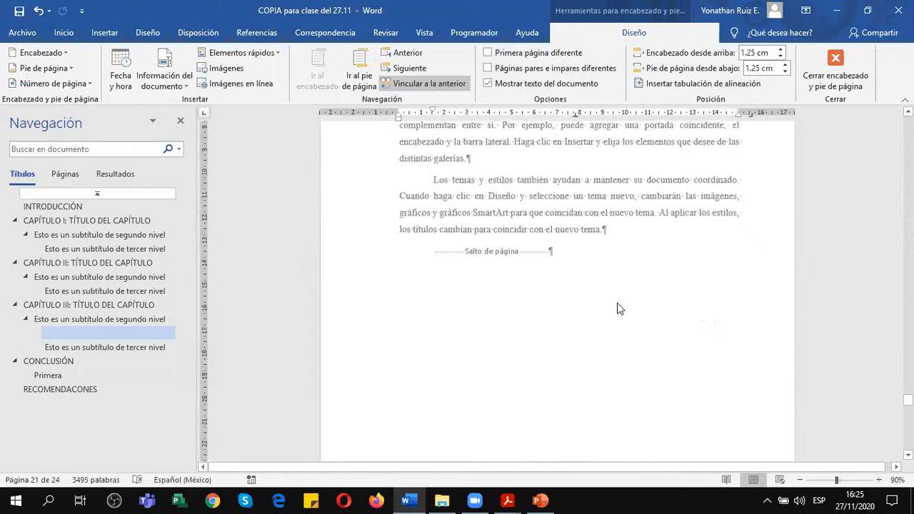
scroll(617, 304, "down", 3)
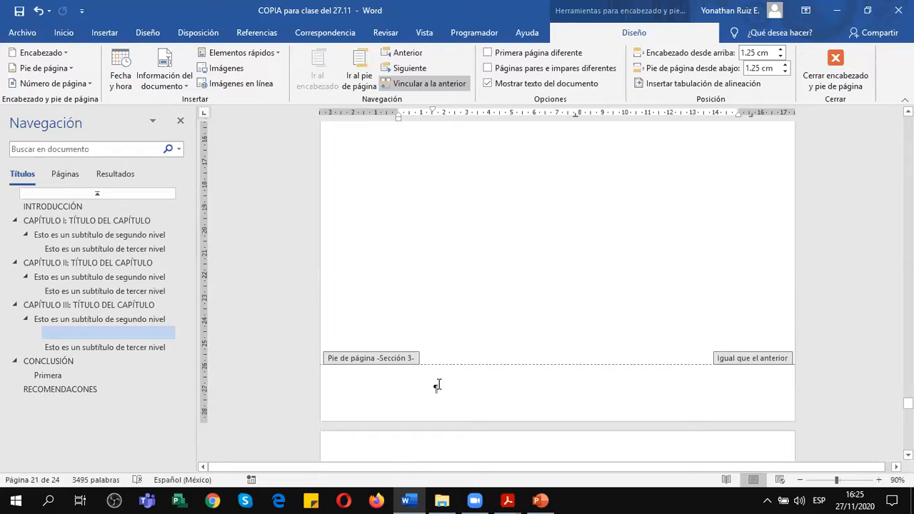
left_click(439, 389)
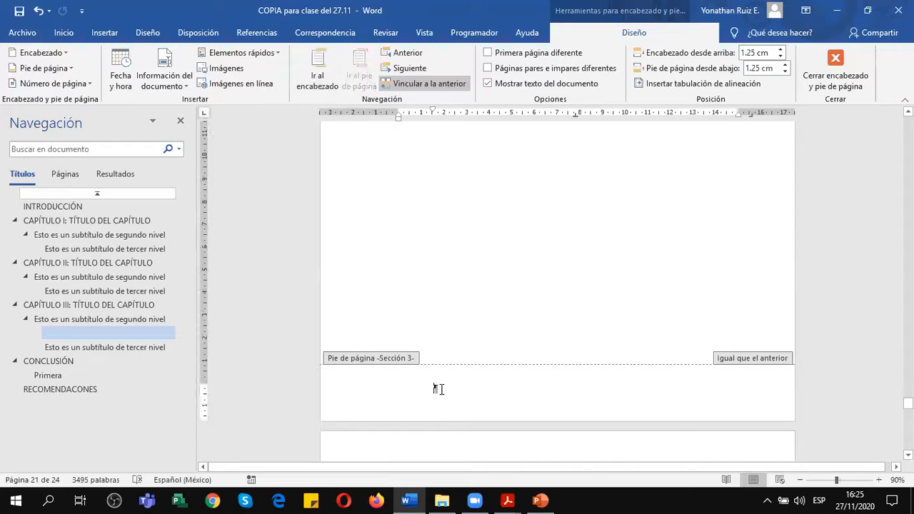
scroll(442, 389, "down", 2)
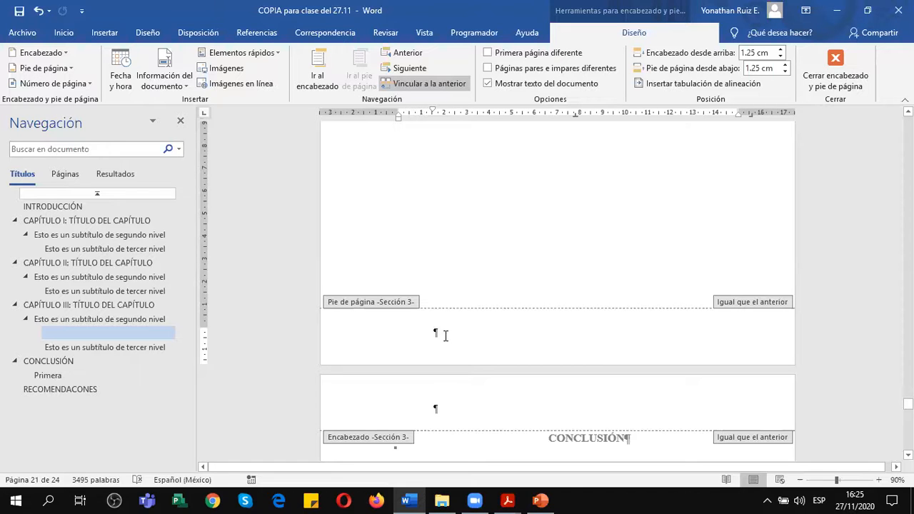
Hide the formatting marks in the document.
left_click(69, 33)
left_click(435, 57)
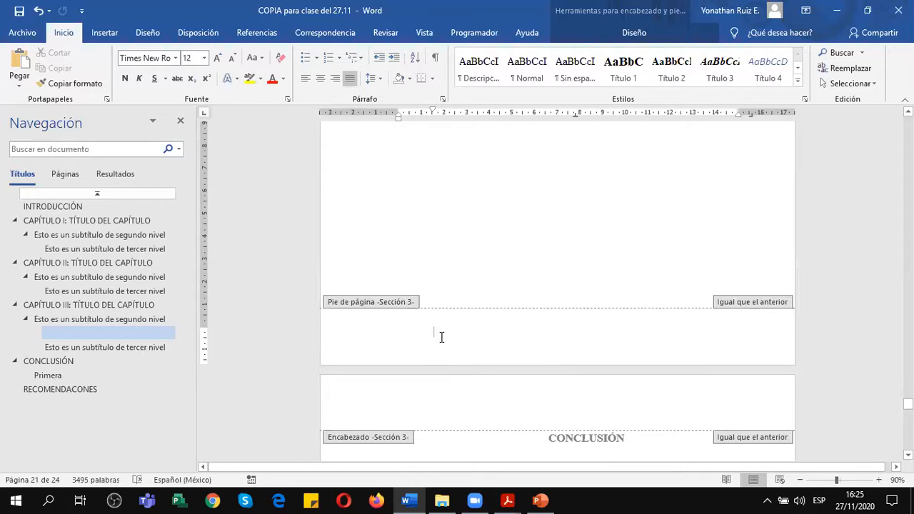
Compare the Section 3 header on the third-level subtitle's page with the Section 3 footer of the same page, placing the cursor in each.
scroll(491, 329, "up", 2)
scroll(491, 329, "down", 2)
scroll(490, 325, "down", 1)
scroll(443, 329, "up", 10)
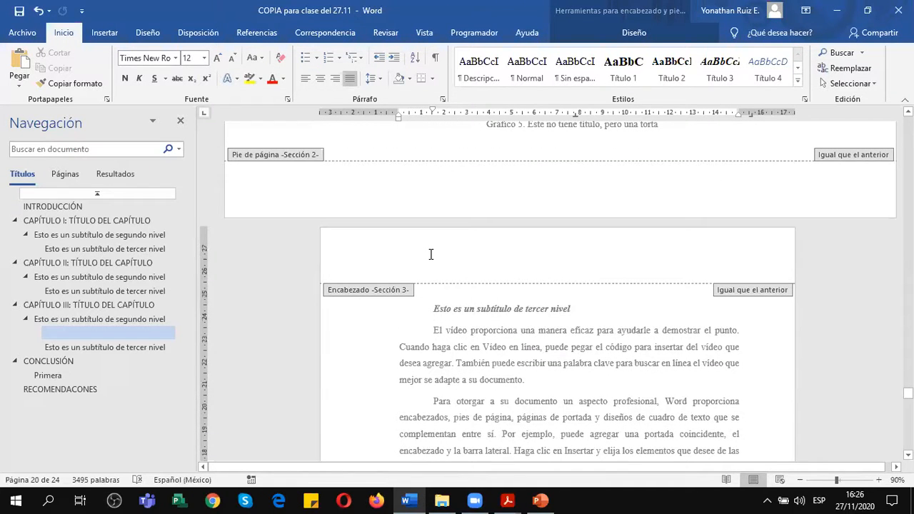
left_click(431, 257)
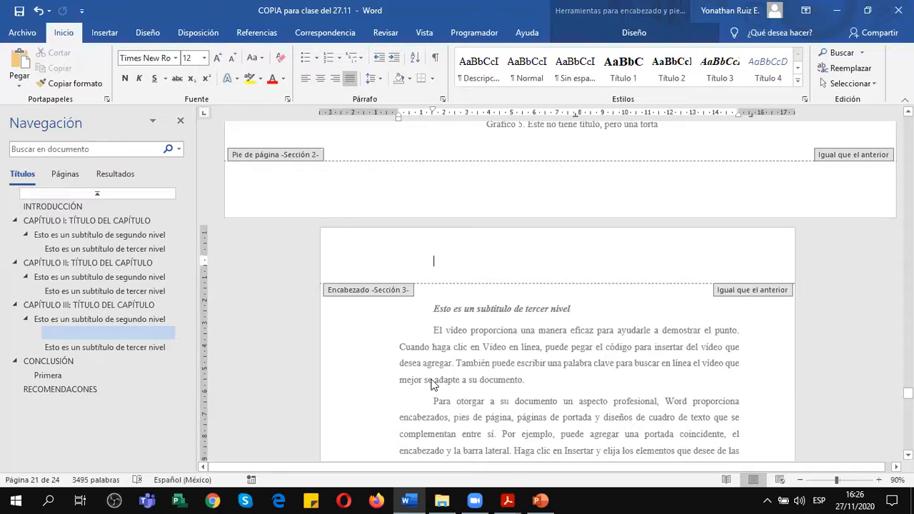
scroll(433, 383, "down", 10)
scroll(432, 379, "down", 3)
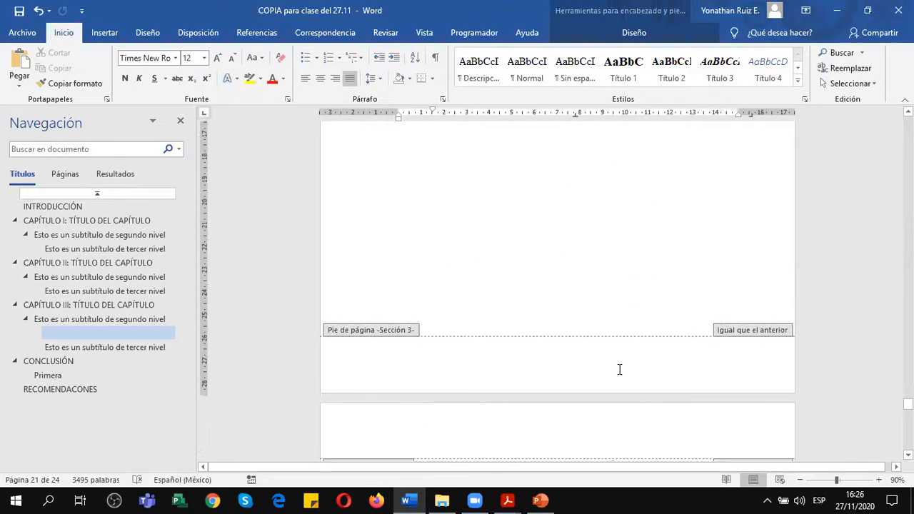
left_click(731, 367)
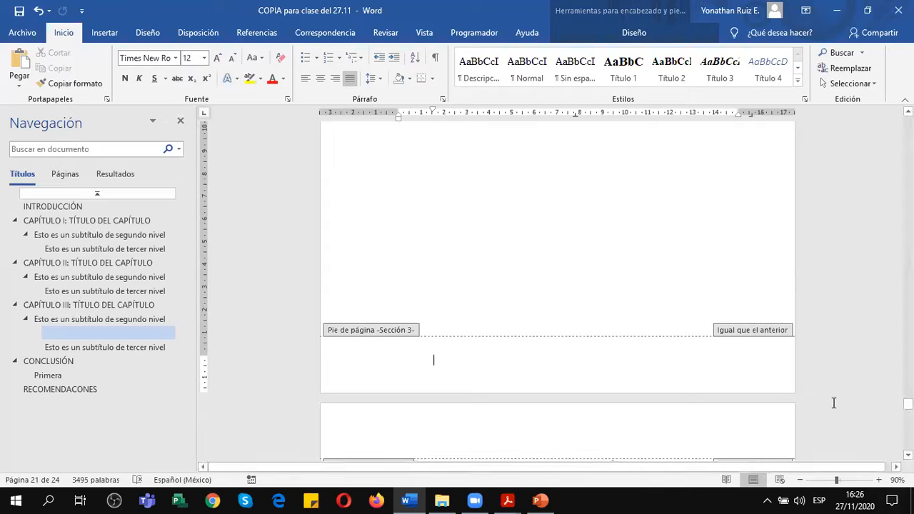
Place the cursor in the Section 3 header below the chart page and examine its Vincular a la anterior option.
scroll(748, 391, "up", 5)
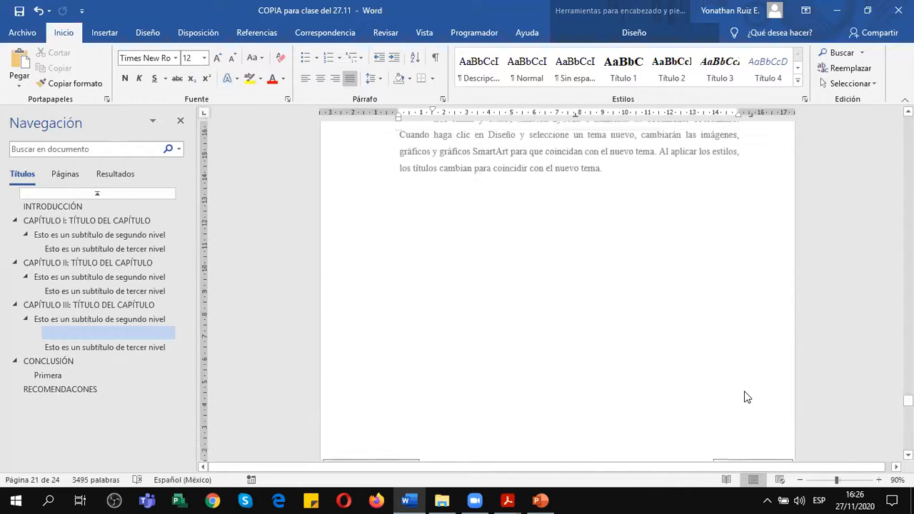
scroll(748, 397, "up", 5)
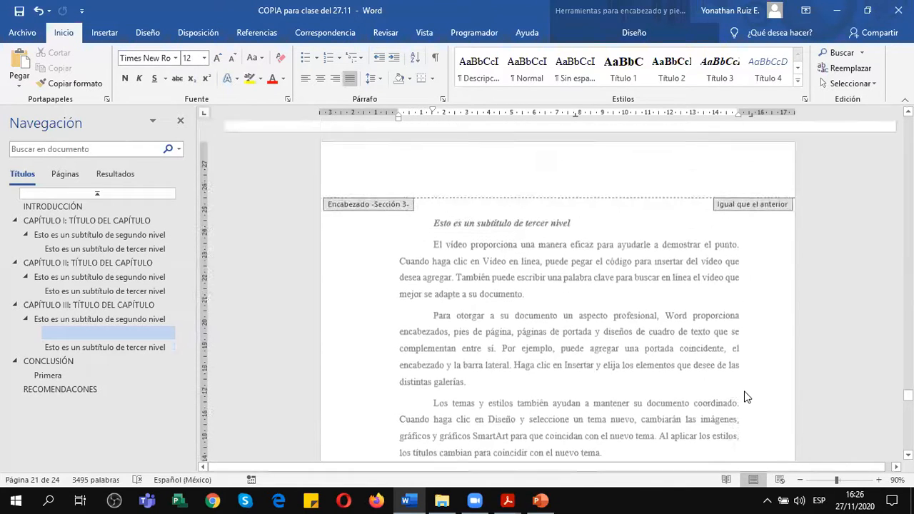
scroll(745, 395, "up", 5)
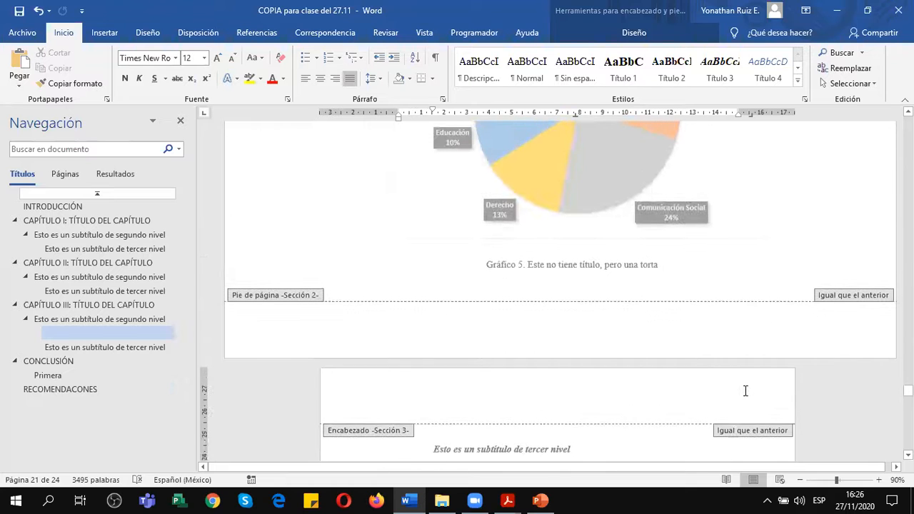
scroll(745, 390, "down", 3)
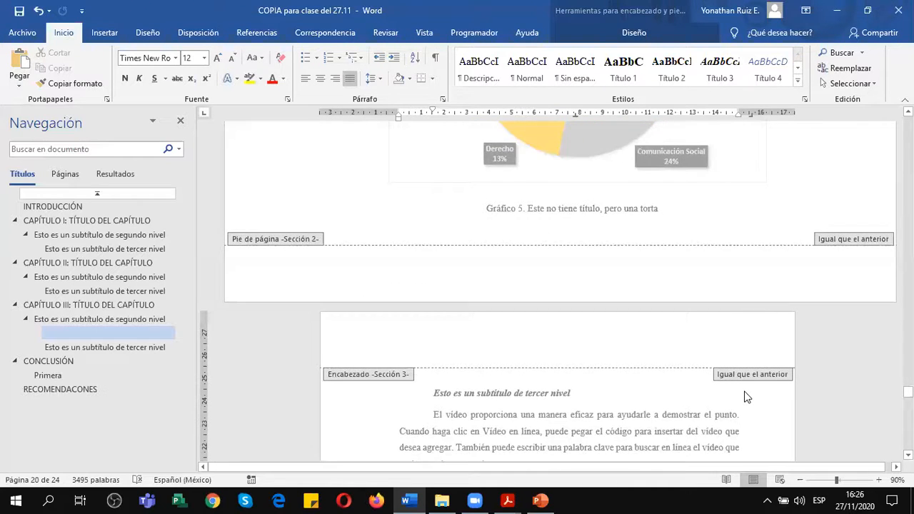
scroll(747, 397, "down", 2)
left_click(461, 300)
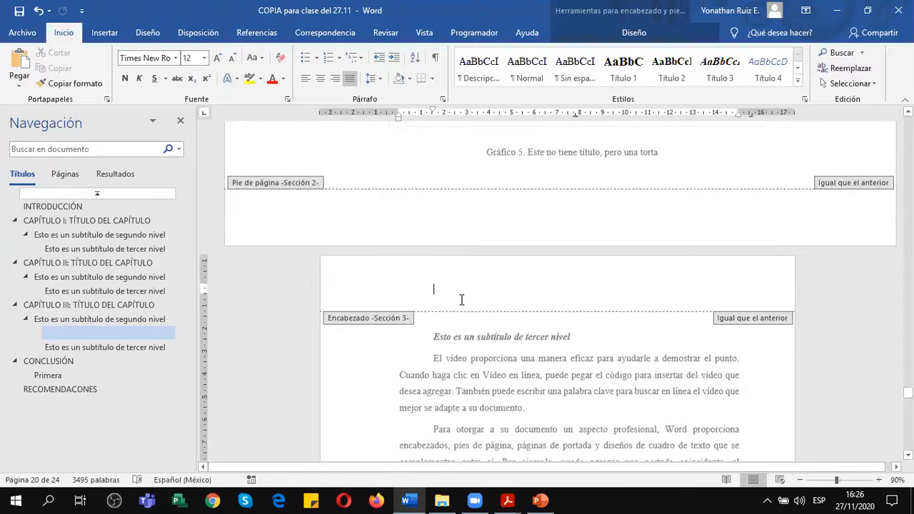
left_click(639, 30)
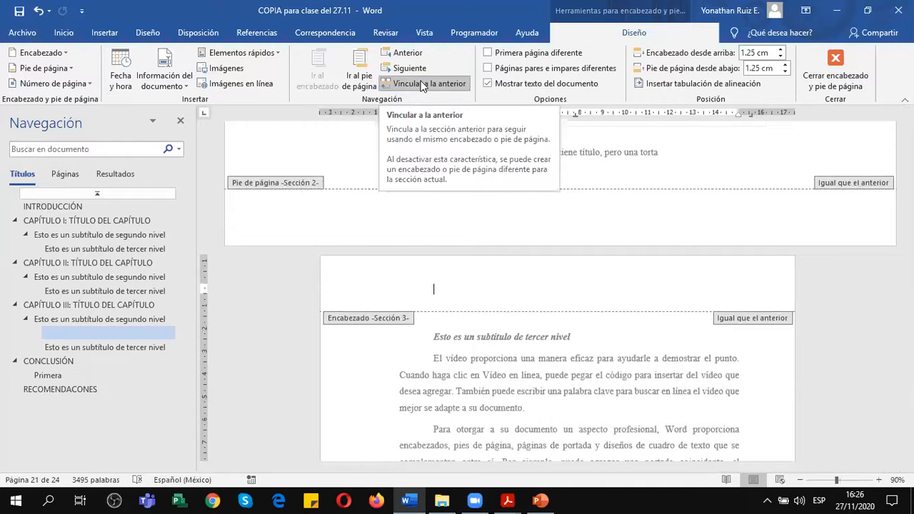
Check the Section 3 footer before CONCLUSIÓN and close header and footer editing.
scroll(473, 370, "down", 10)
scroll(473, 370, "down", 10)
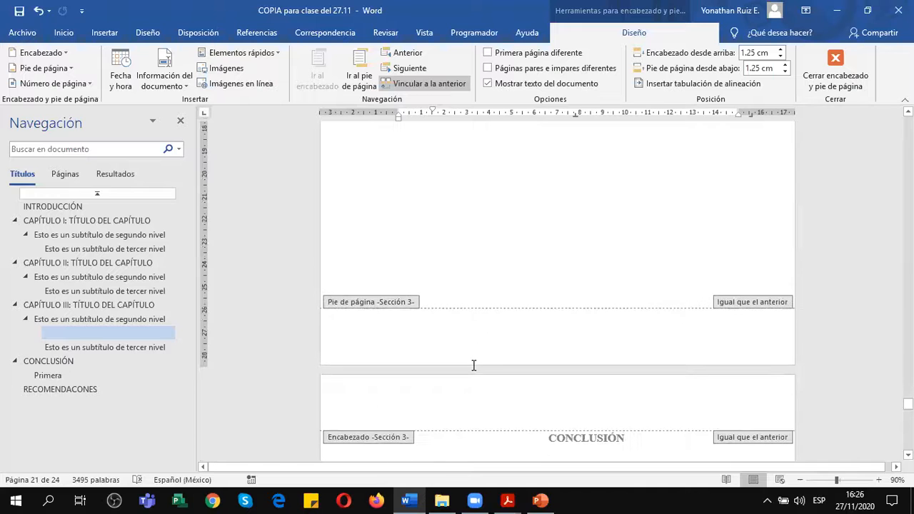
scroll(504, 349, "up", 7)
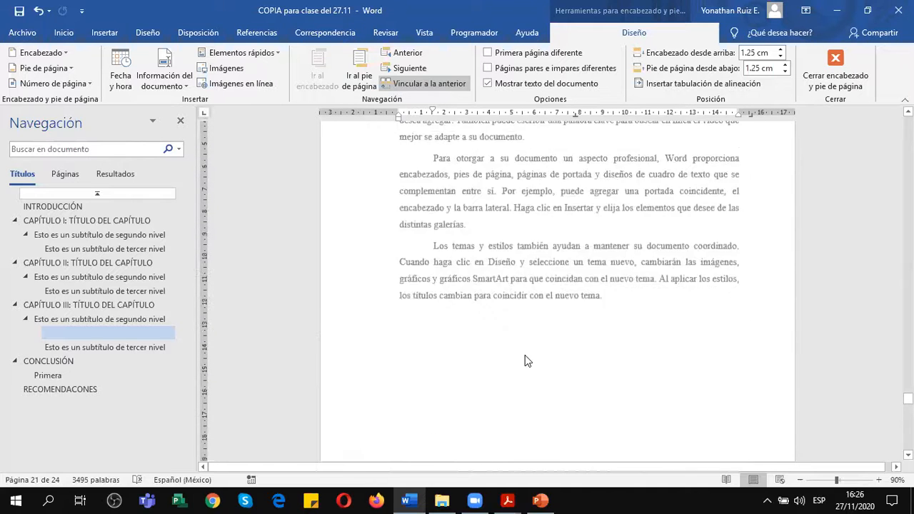
scroll(525, 361, "up", 5)
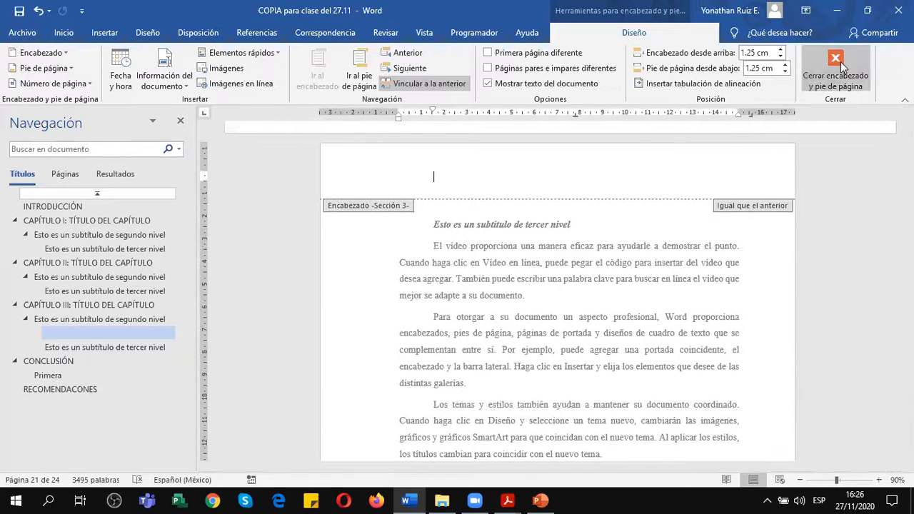
left_click(838, 66)
Review the pie chart's horizontal page and the vertical pages before it, back to the CAPÍTULO III title.
scroll(532, 399, "up", 6)
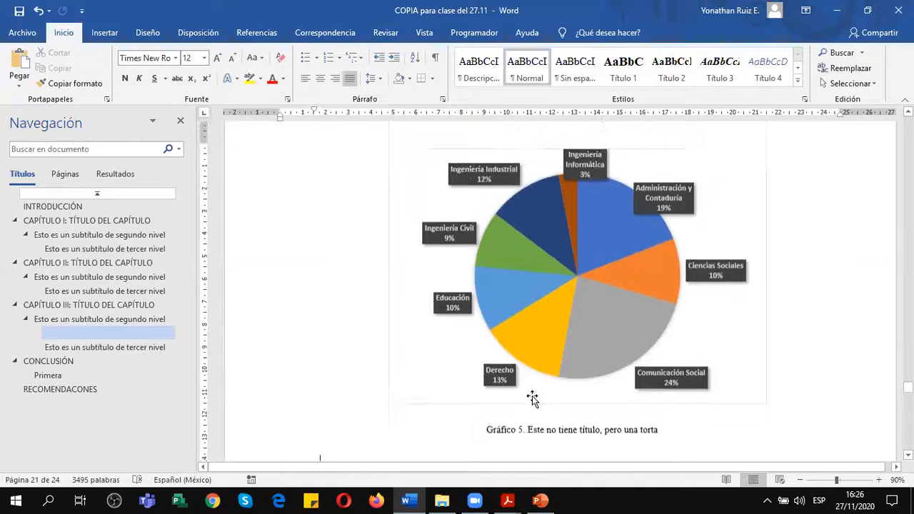
scroll(532, 399, "up", 6)
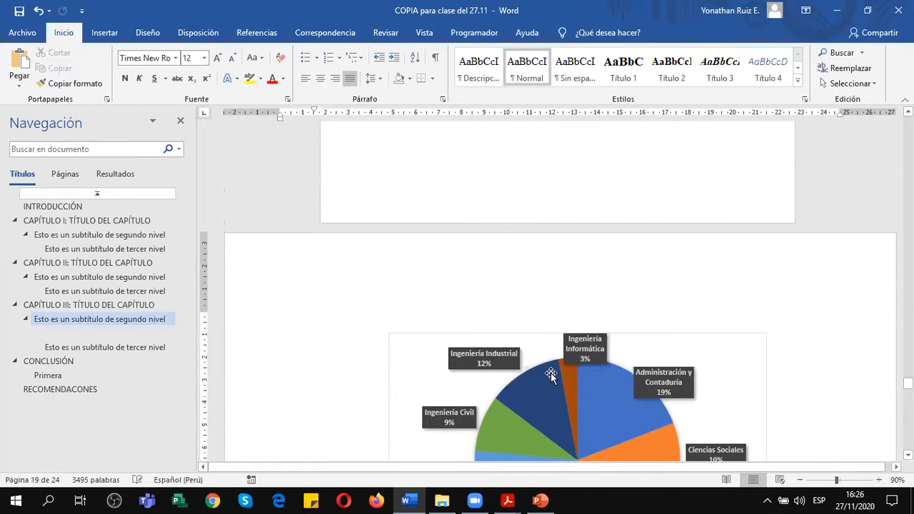
mouse_move(554, 370)
scroll(580, 310, "down", 4)
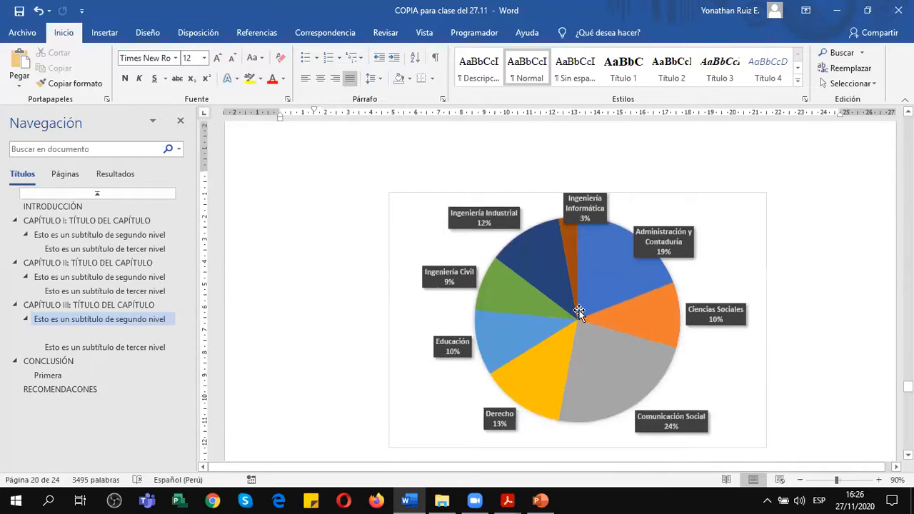
mouse_move(637, 284)
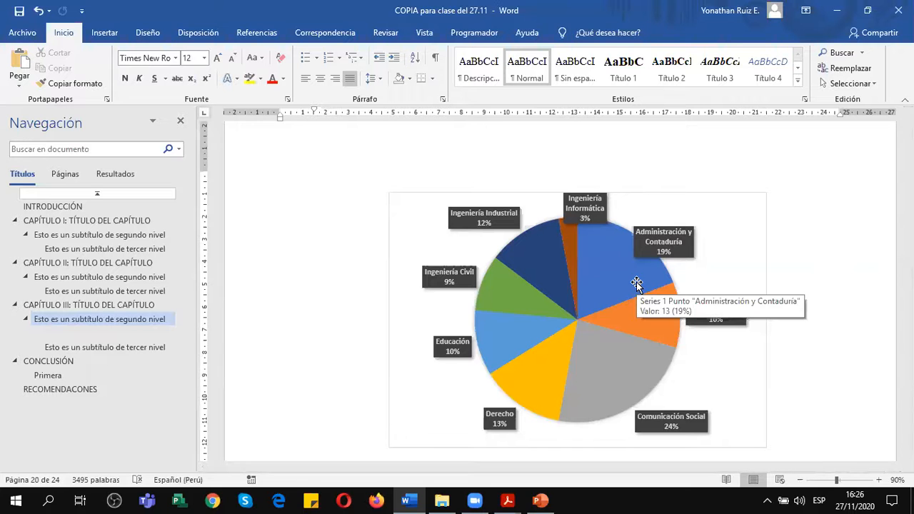
scroll(638, 283, "up", 10)
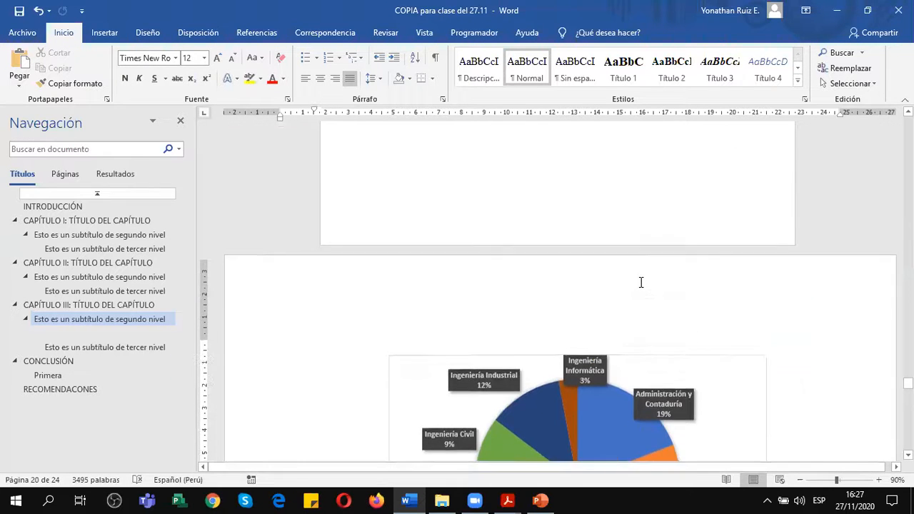
scroll(641, 283, "up", 10)
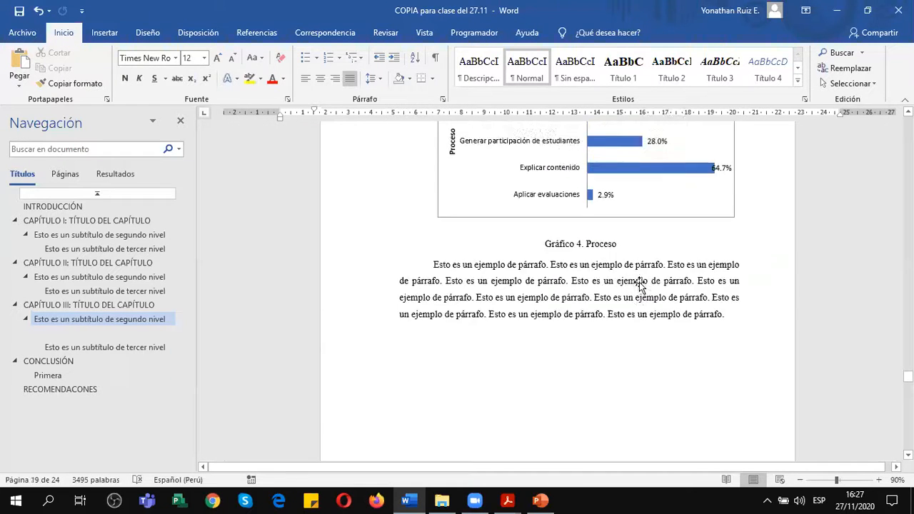
scroll(641, 283, "up", 2)
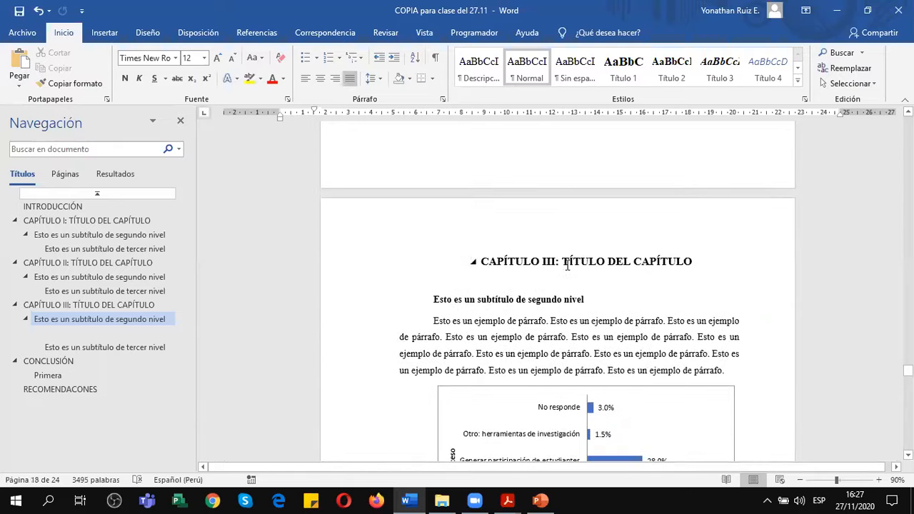
Apply the Normal style to the paragraph about the Ministerio de Educación de Brasil below the Gráfico 1 caption in CAPÍTULO I.
left_click(98, 220)
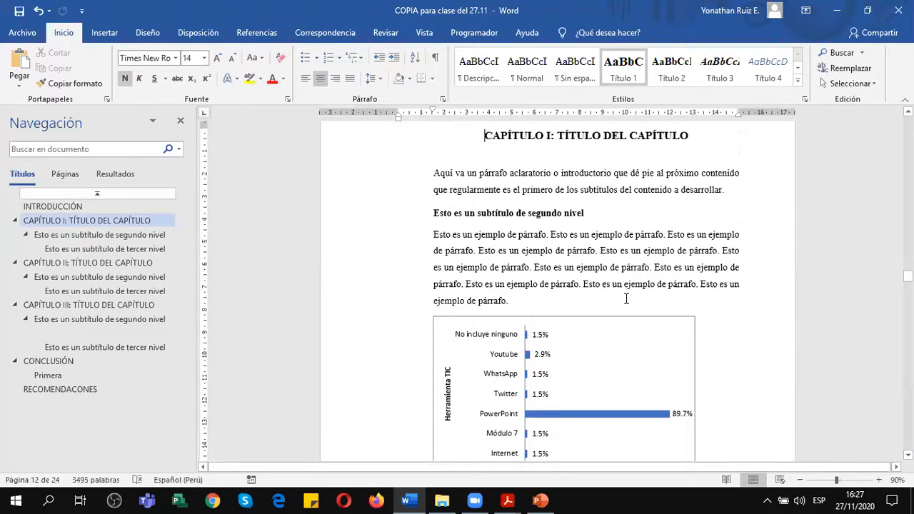
scroll(627, 299, "down", 3)
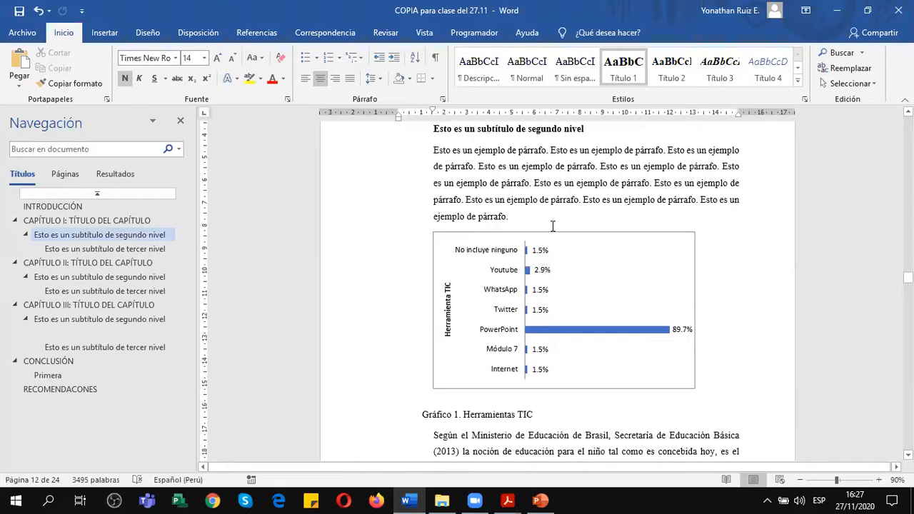
scroll(547, 222, "down", 4)
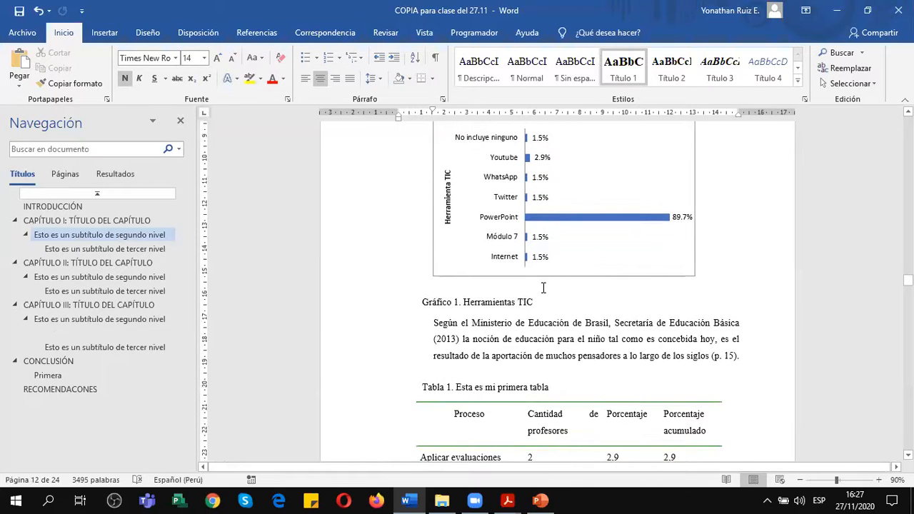
left_click(443, 325)
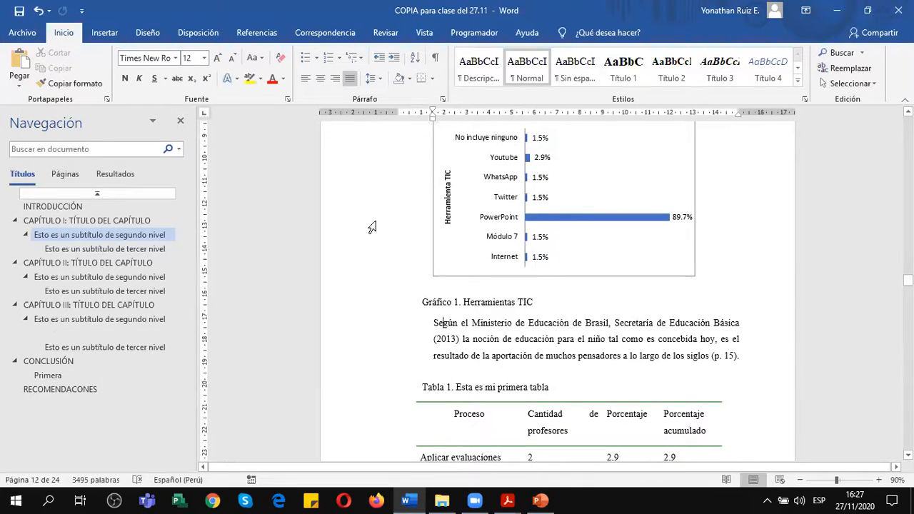
left_click(509, 70)
scroll(528, 324, "down", 2)
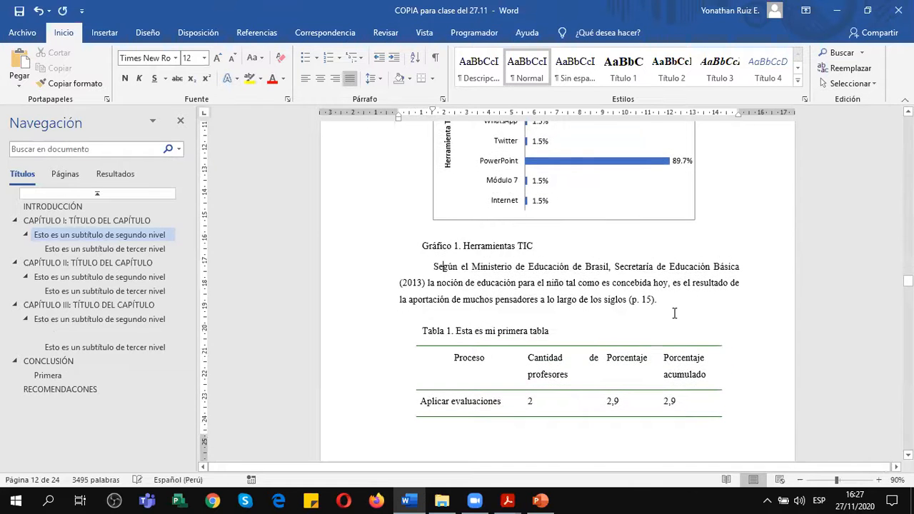
Examine the styles of the example paragraph and the second-level subtitle at the start of CAPÍTULO I.
scroll(673, 311, "up", 8)
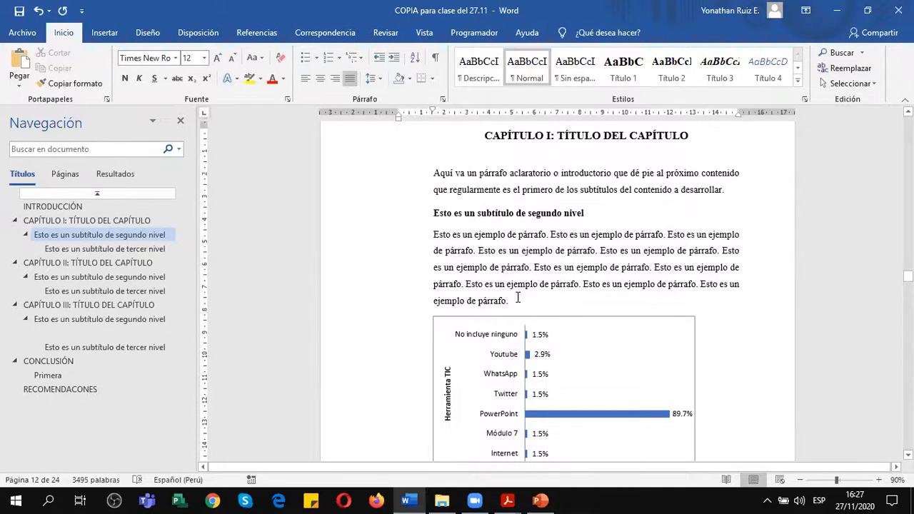
left_click(554, 249)
left_click(596, 213)
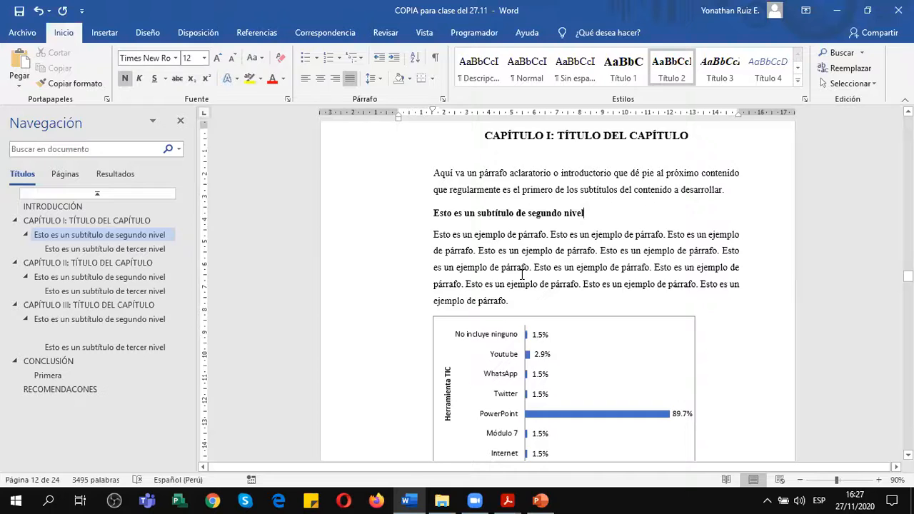
scroll(522, 275, "up", 2)
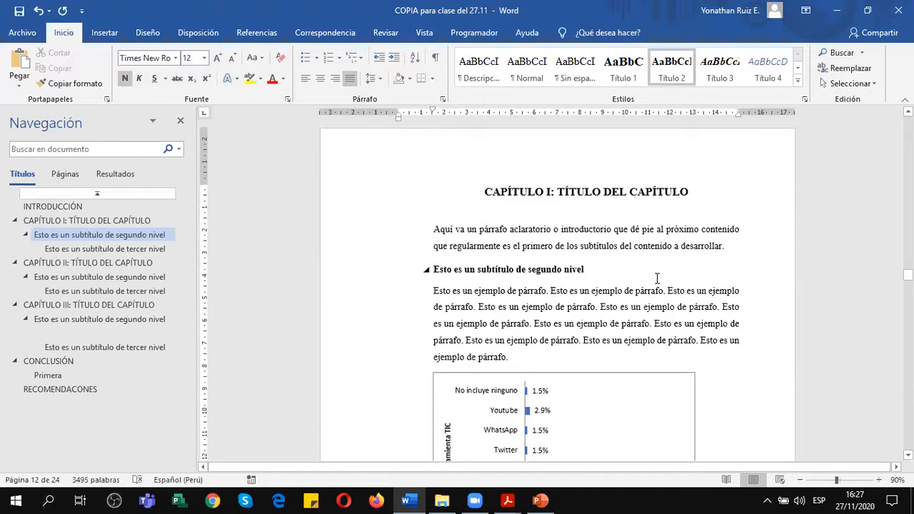
scroll(609, 268, "down", 2)
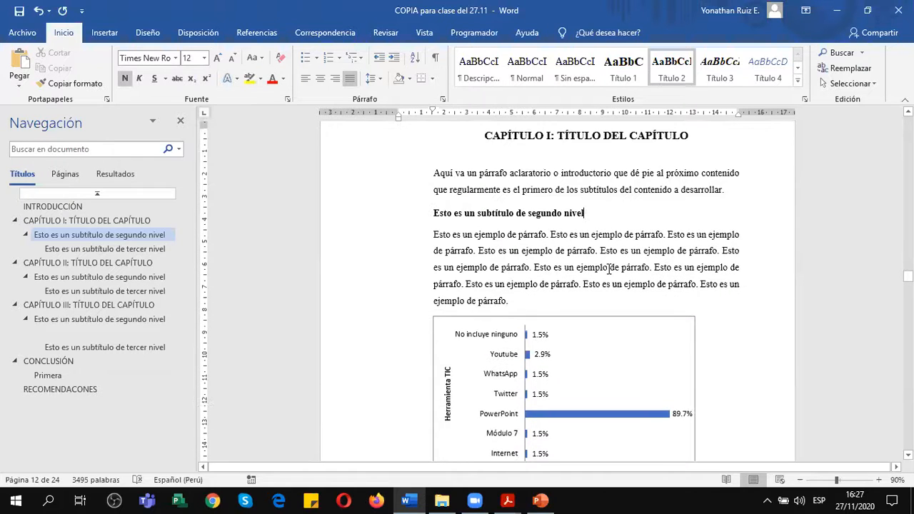
Add the sentence "Según el IPE en 2020 la inflación acumulada será del 3,5%." to the end of CAPÍTULO I's example paragraph above the chart.
left_click(514, 301)
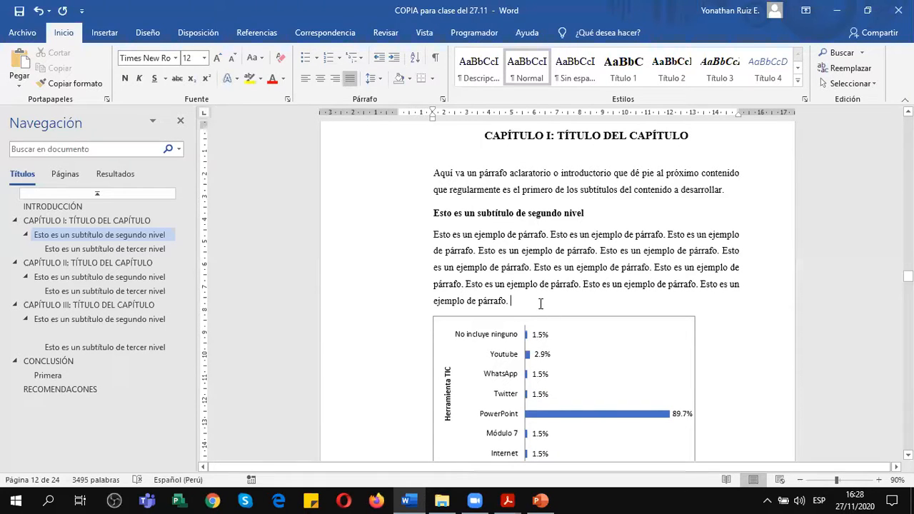
scroll(541, 303, "down", 2)
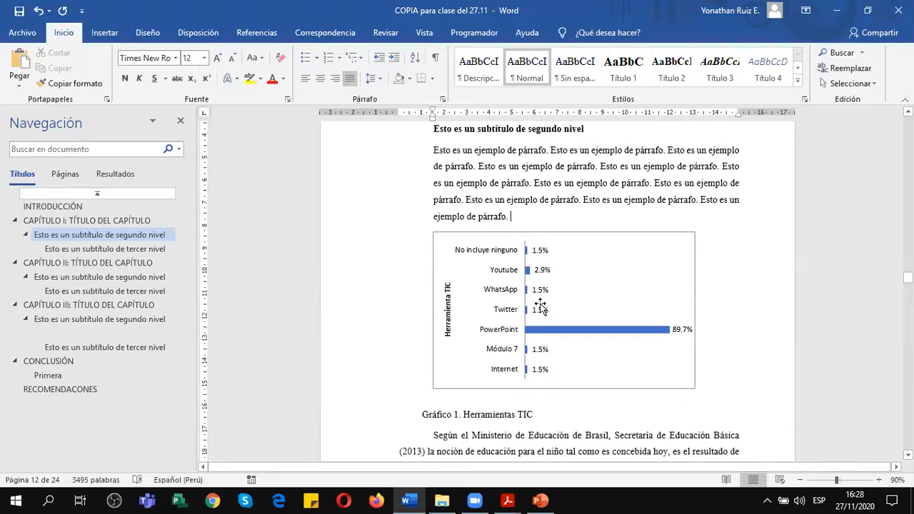
scroll(540, 306, "up", 1)
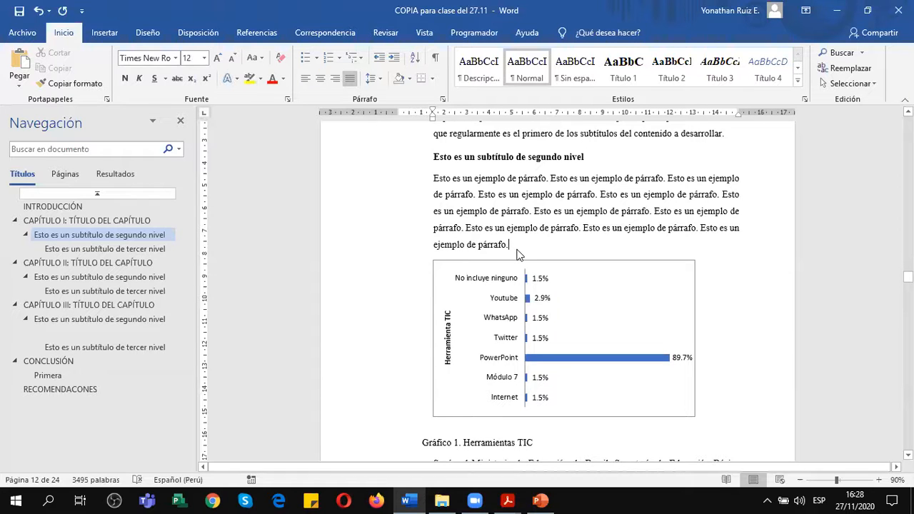
scroll(518, 248, "down", 1)
scroll(518, 253, "down", 1)
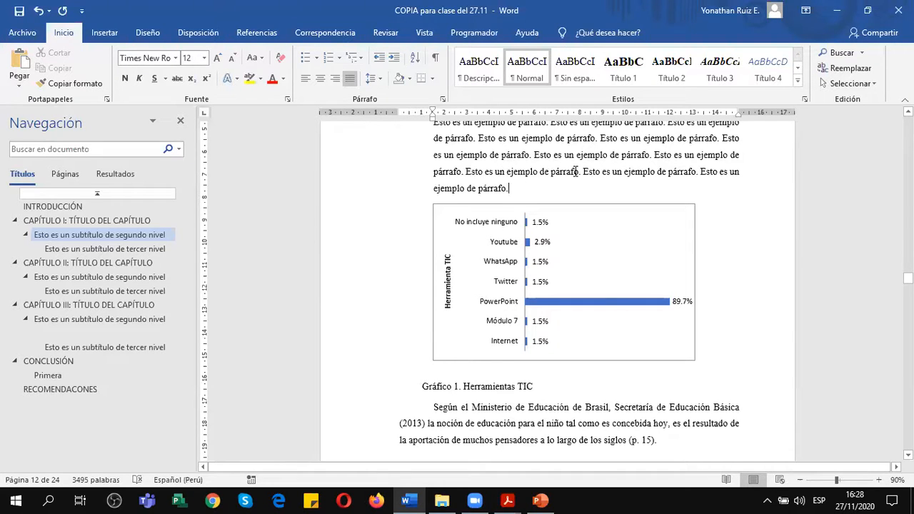
type("Según el IPE")
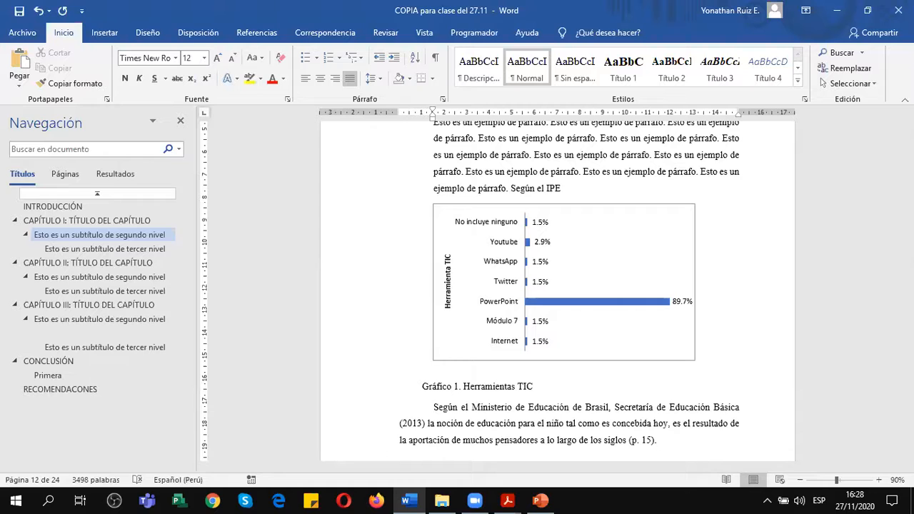
type("020 la infla")
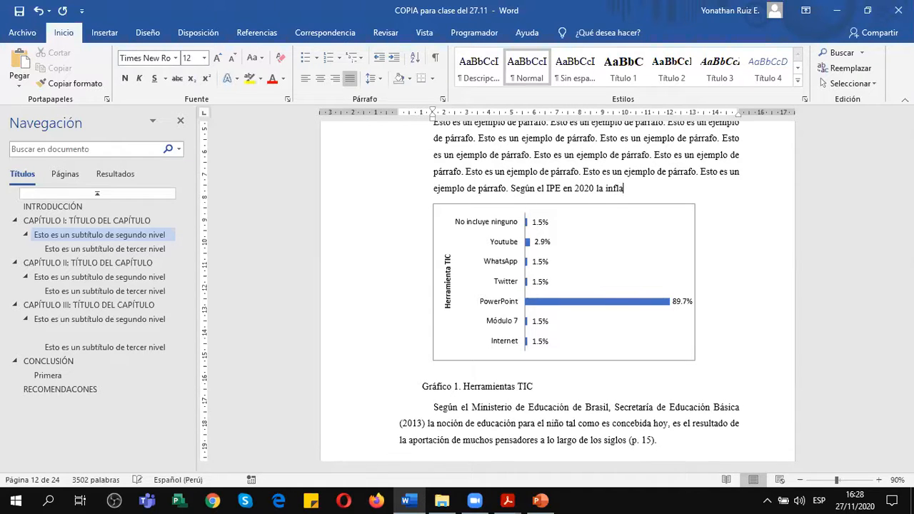
type("ción acumulada será de")
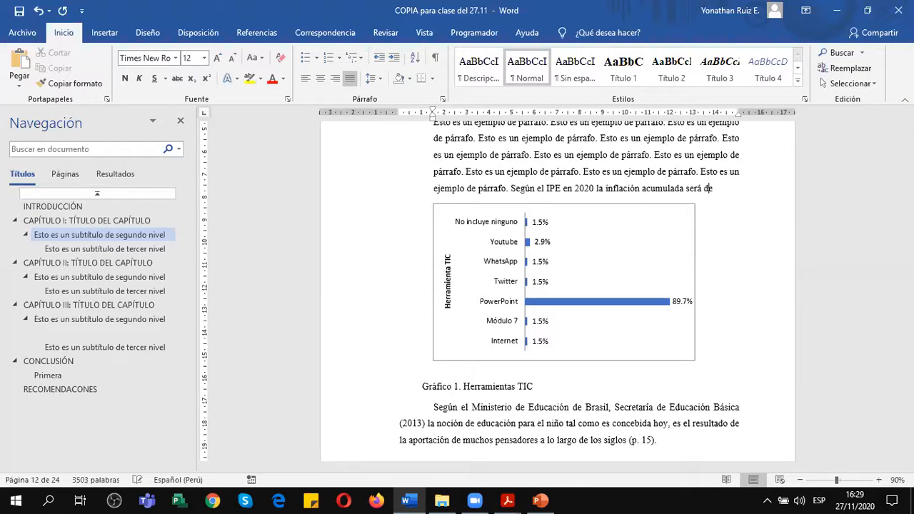
type("l 3,5%.")
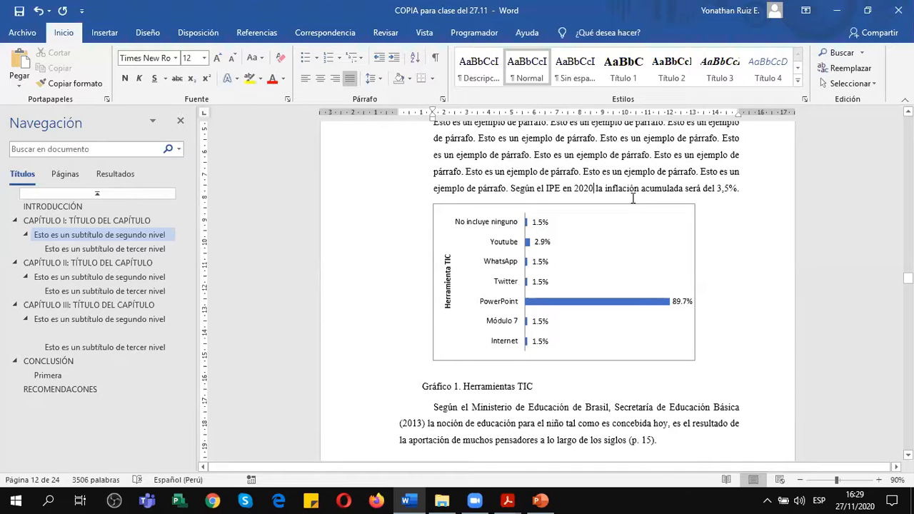
Insert a footnote right after "3,5%", before the period, with the text "Estos son datos aún sin publicar.".
left_click(738, 187)
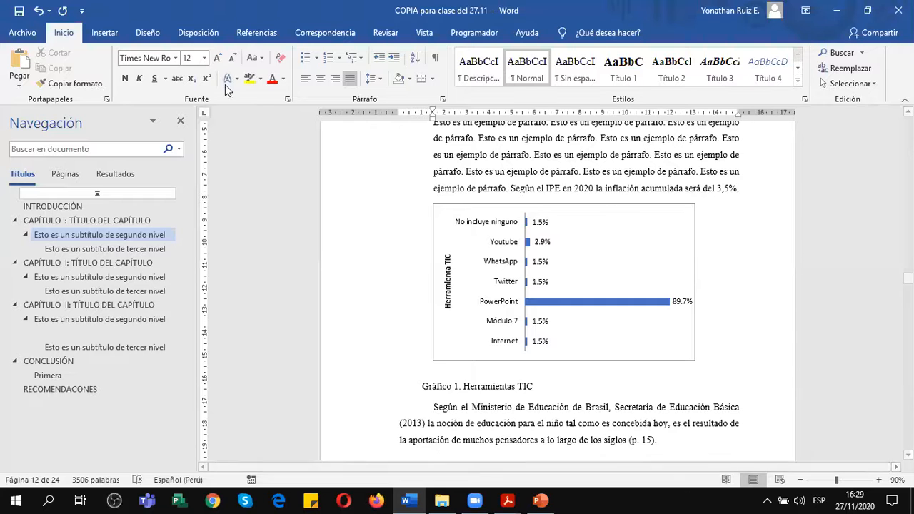
left_click(252, 34)
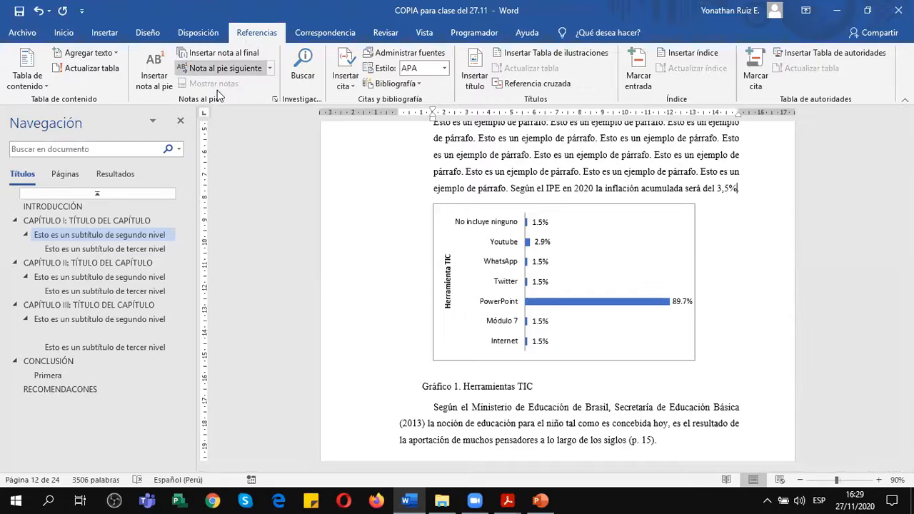
left_click(155, 69)
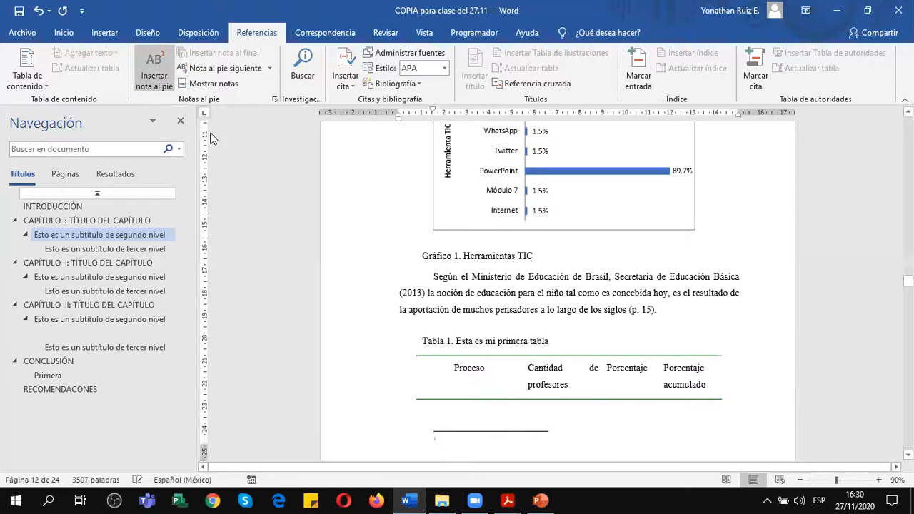
scroll(543, 328, "down", 3)
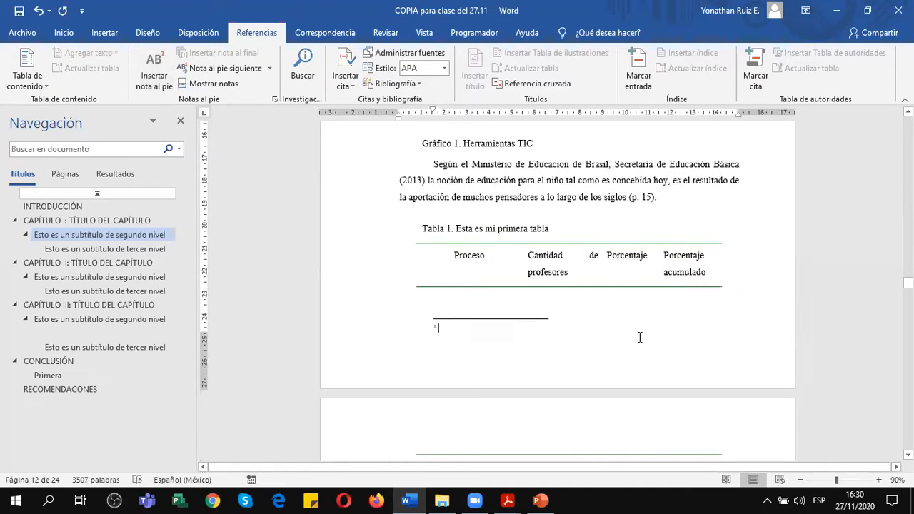
type("Estos son d")
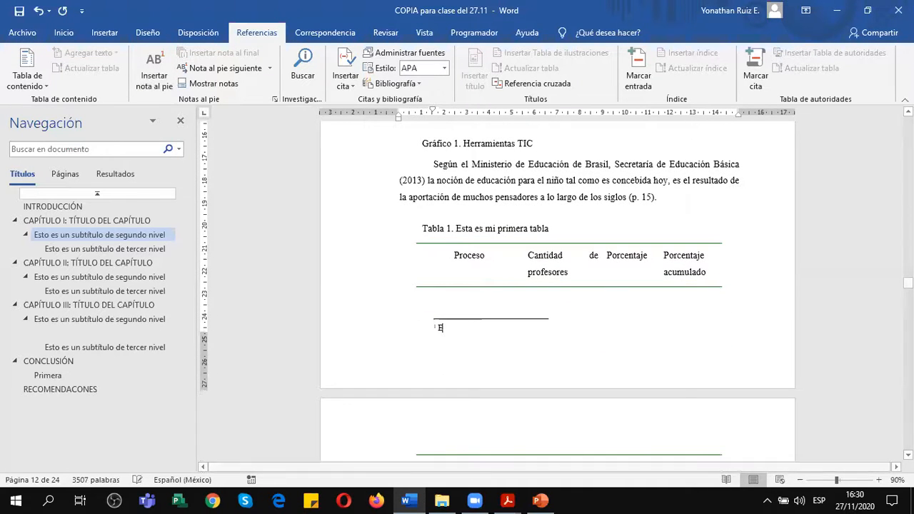
type("atos ")
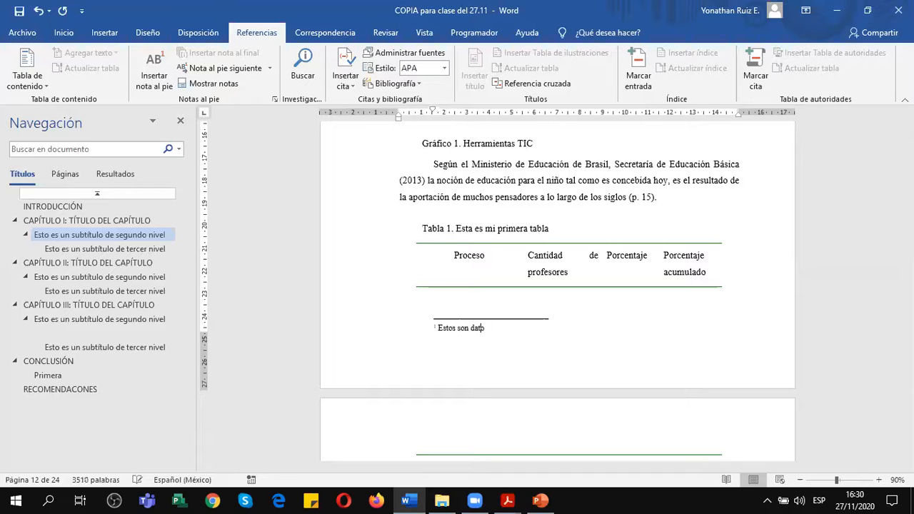
type("aún sin publicar.")
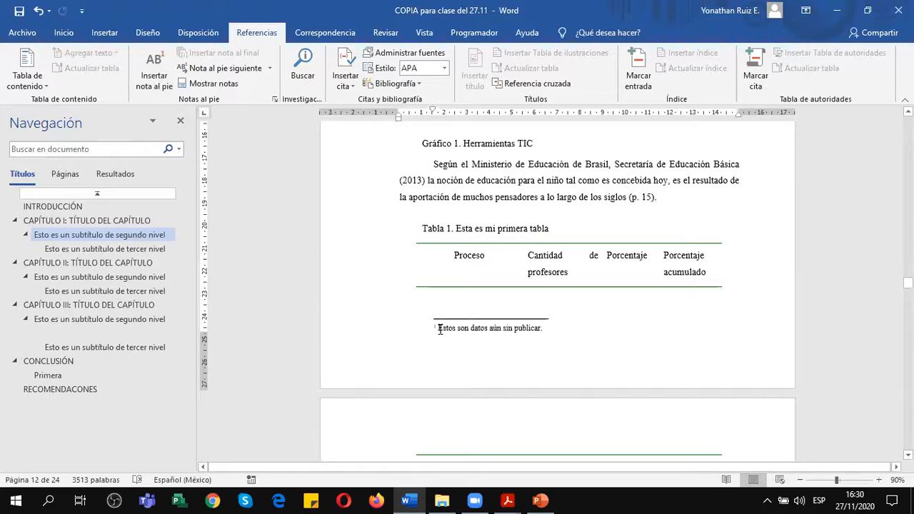
Shorten the footnote text to "Datos aún sin publicar." by replacing its opening words.
key("Delete")
key("Delete")
key("Delete")
key("Delete")
key("Delete")
key("Delete")
key("Delete")
key("Delete")
key("Delete")
key("Delete")
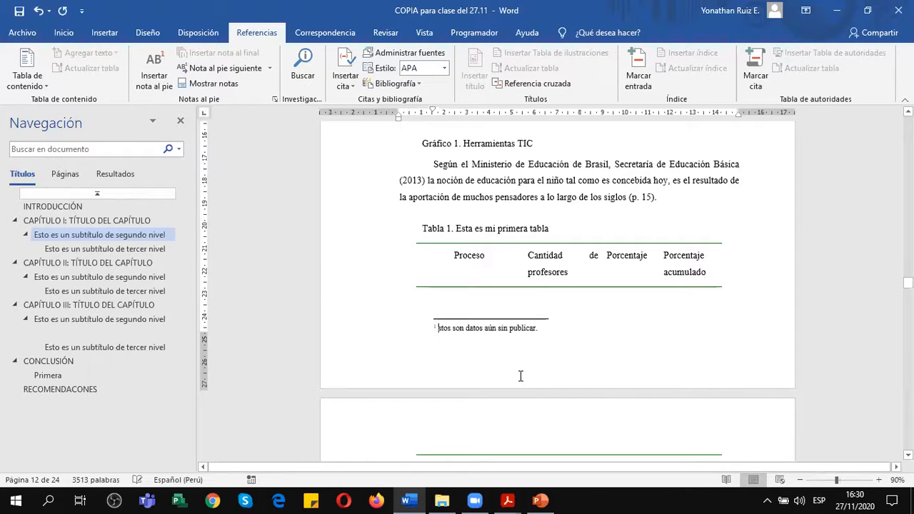
type("D")
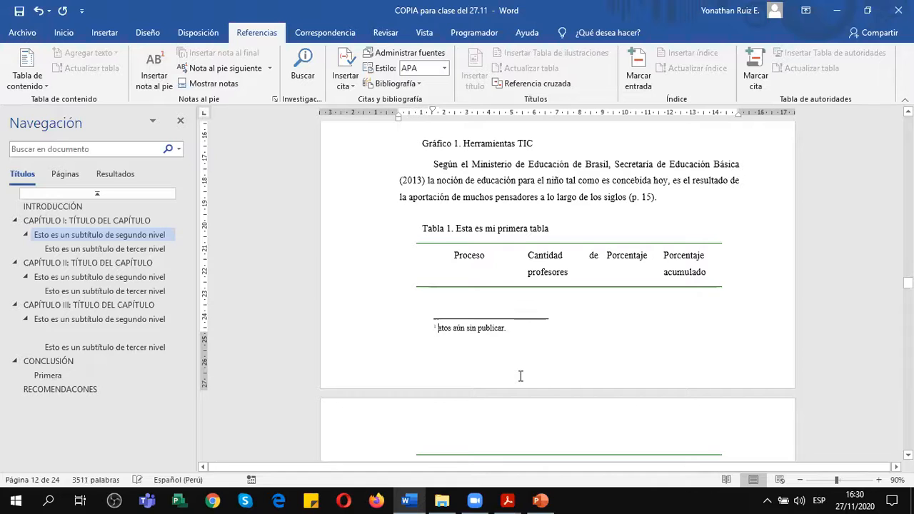
Extend the end of the footnote with "a la fecha 27 de noviembre de 2020.".
left_click(519, 331)
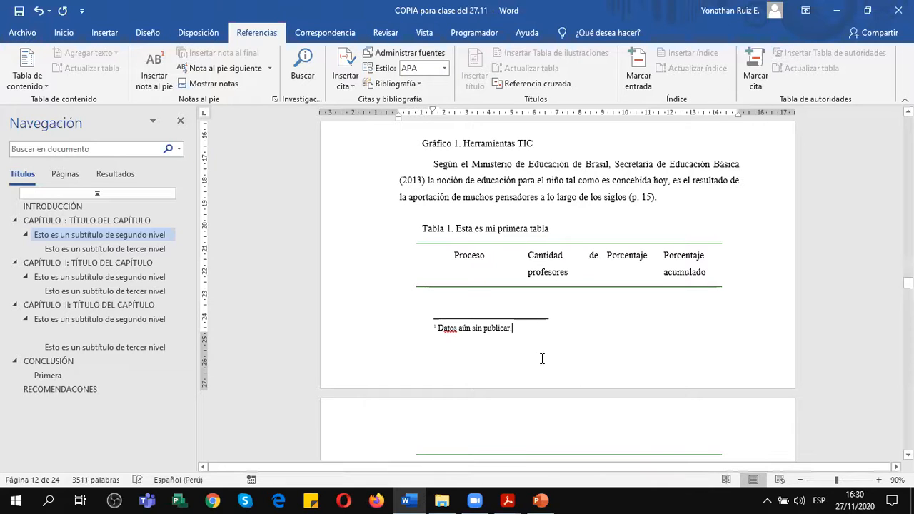
key("BackSpace")
type("para e")
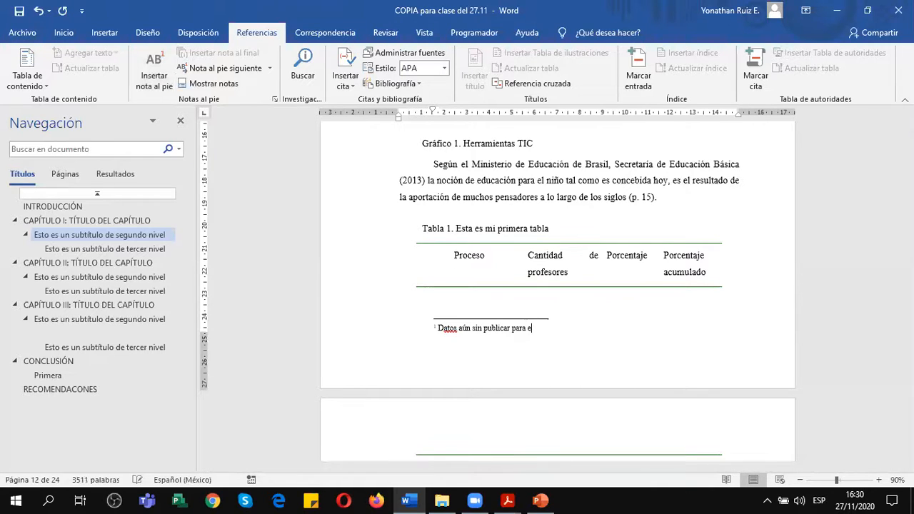
key("BackSpace")
key("BackSpace")
key("BackSpace")
key("BackSpace")
key("BackSpace")
key("BackSpace")
type("a la fecha 27 de nov")
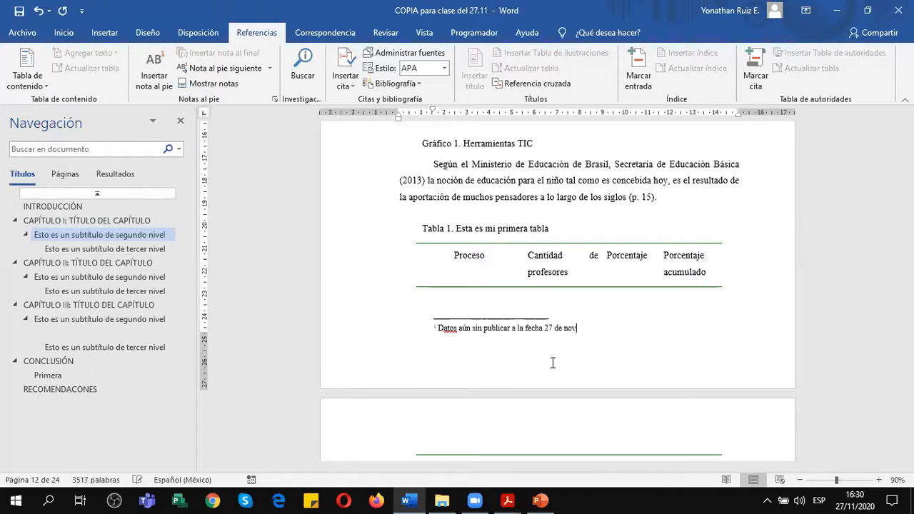
type("iembre de 2020.")
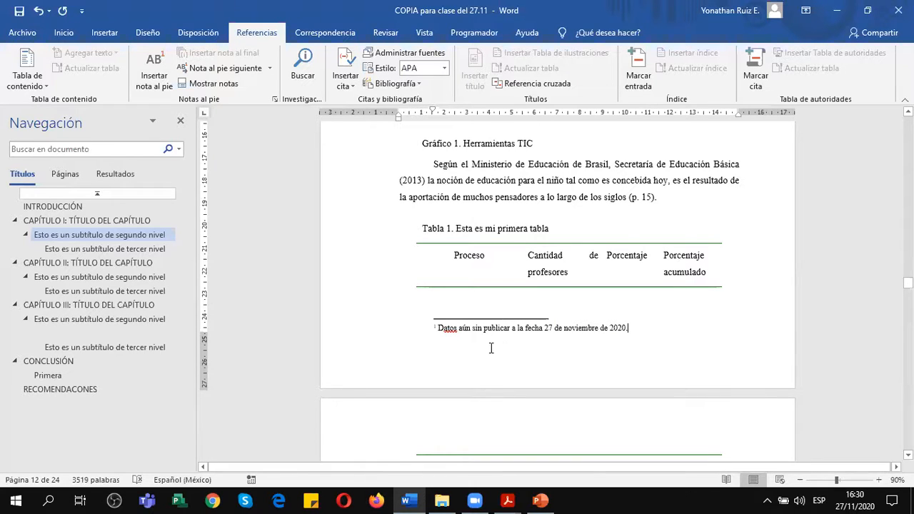
Insert a footnote reading "Número automático" at the end of the first paragraph under CAPÍTULO I's third-level subtitle.
scroll(492, 333, "up", 8)
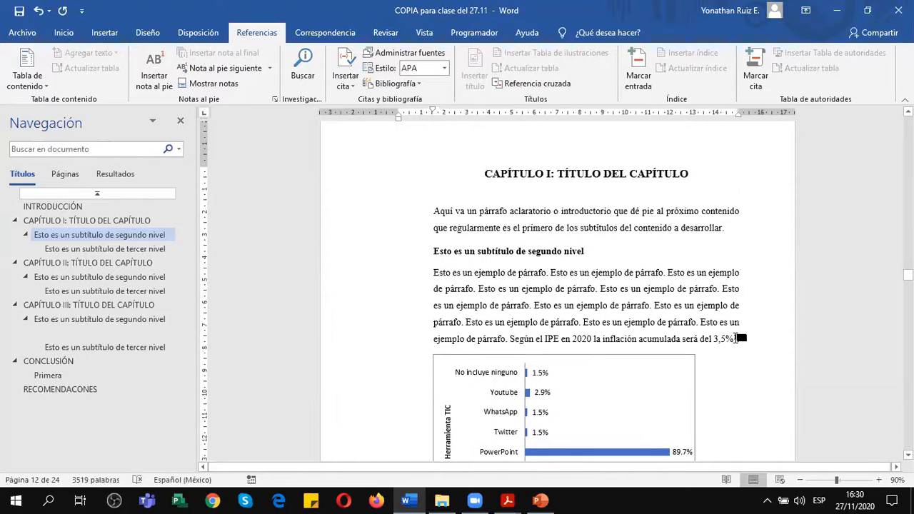
scroll(562, 323, "down", 3)
scroll(562, 324, "down", 4)
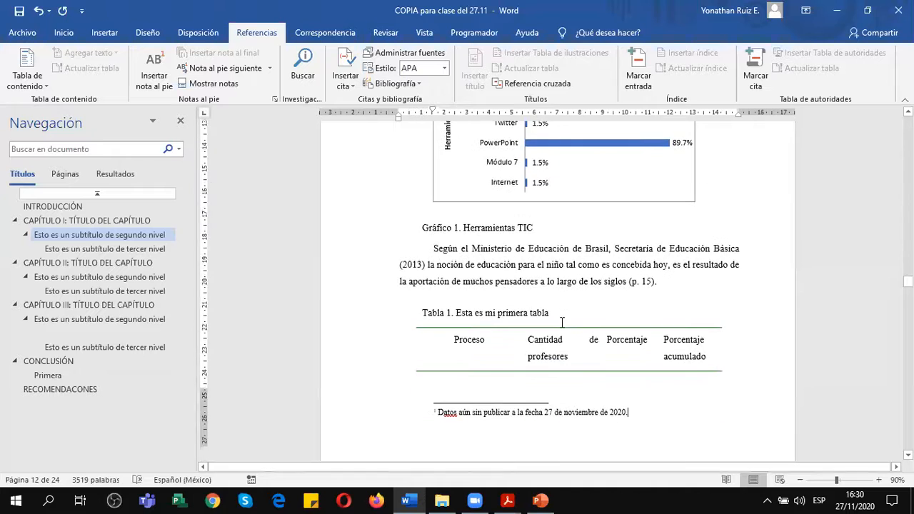
scroll(562, 324, "down", 15)
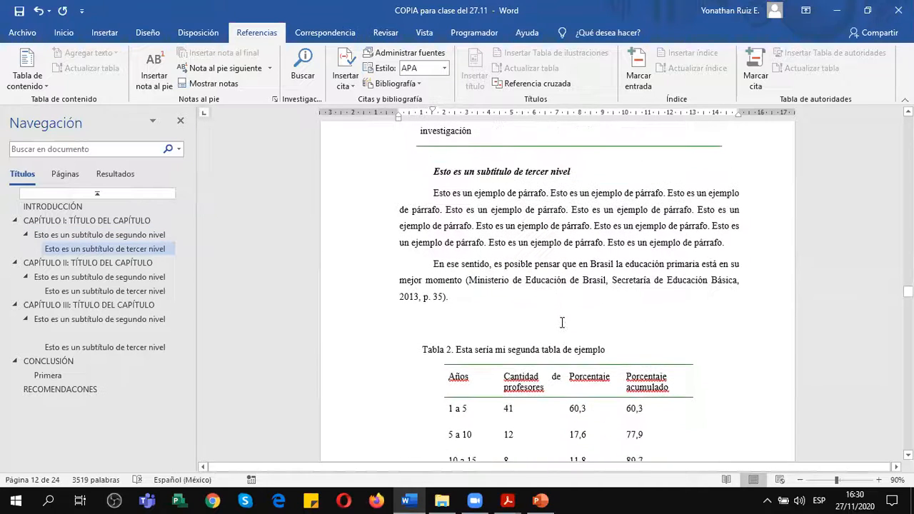
left_click(728, 243)
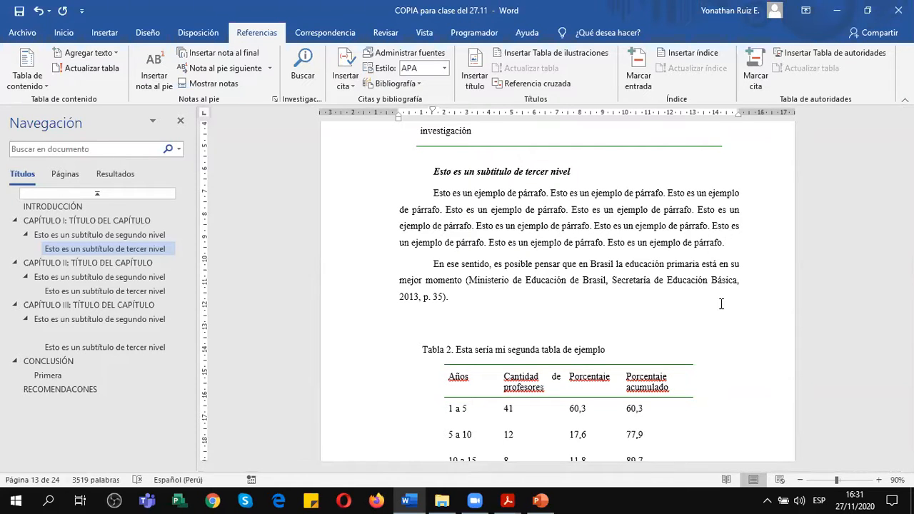
scroll(638, 249, "down", 3)
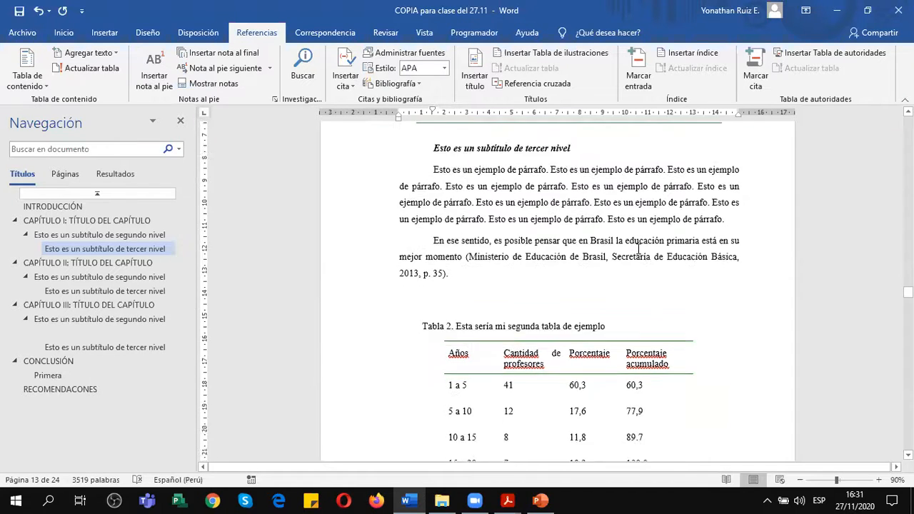
scroll(639, 249, "up", 2)
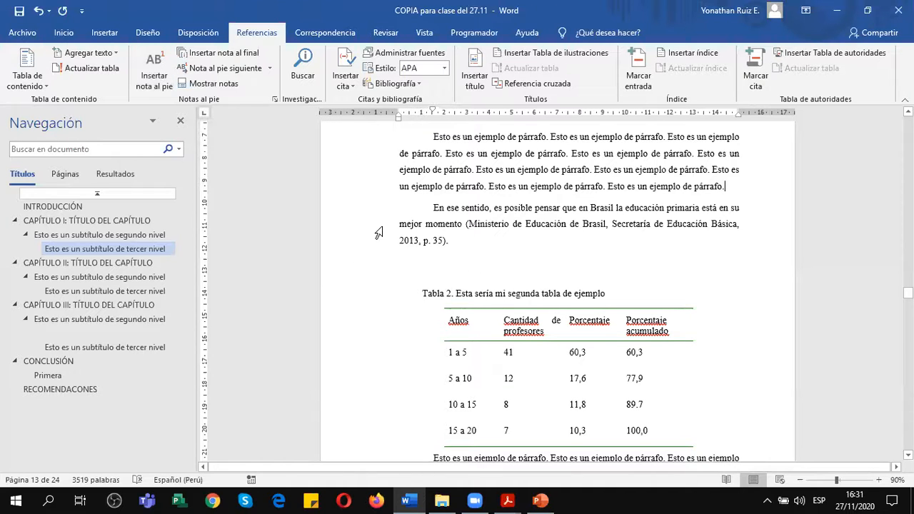
left_click(154, 68)
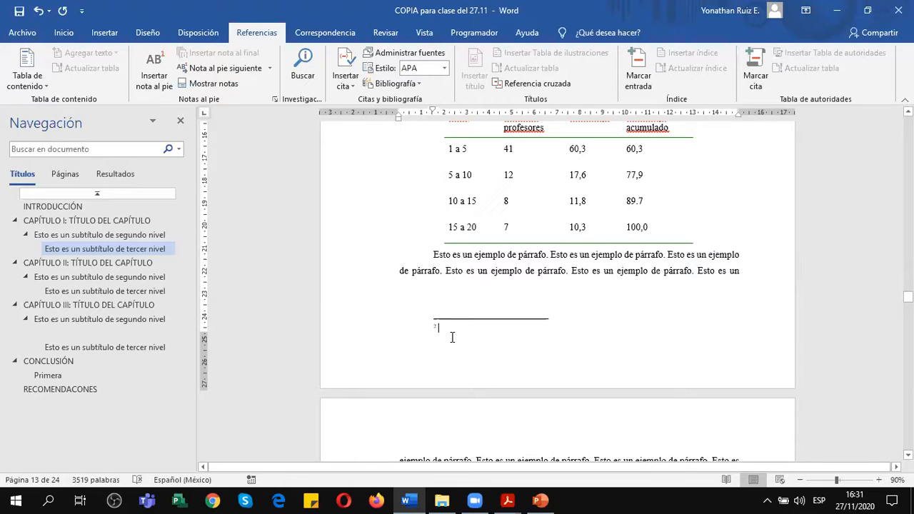
type("Número aut'matico")
Insert a footnote with the filler text "sdvdsfsdfsd" at CAPÍTULO I's second-level subtitle and return to the body text above Tabla 1.
scroll(495, 331, "up", 1)
scroll(495, 331, "up", 5)
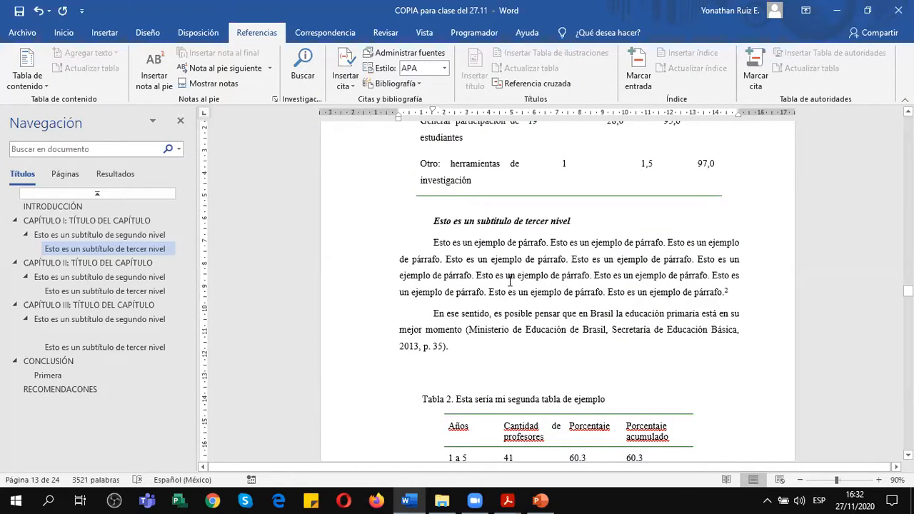
scroll(510, 280, "up", 10)
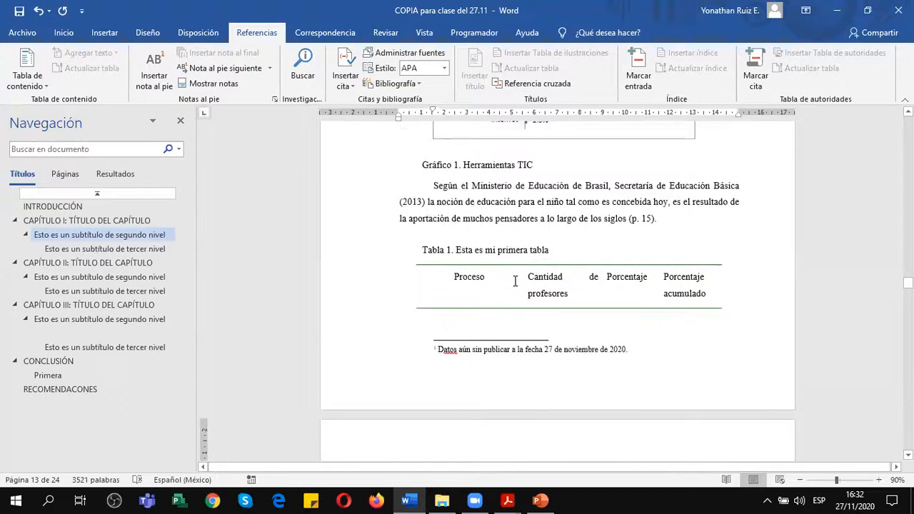
scroll(515, 281, "down", 2)
scroll(515, 281, "up", 6)
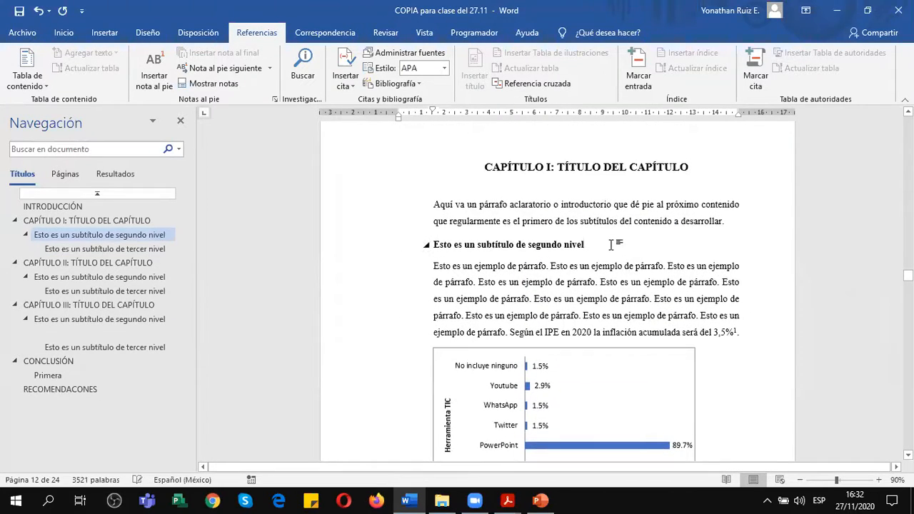
left_click(615, 247)
left_click(155, 75)
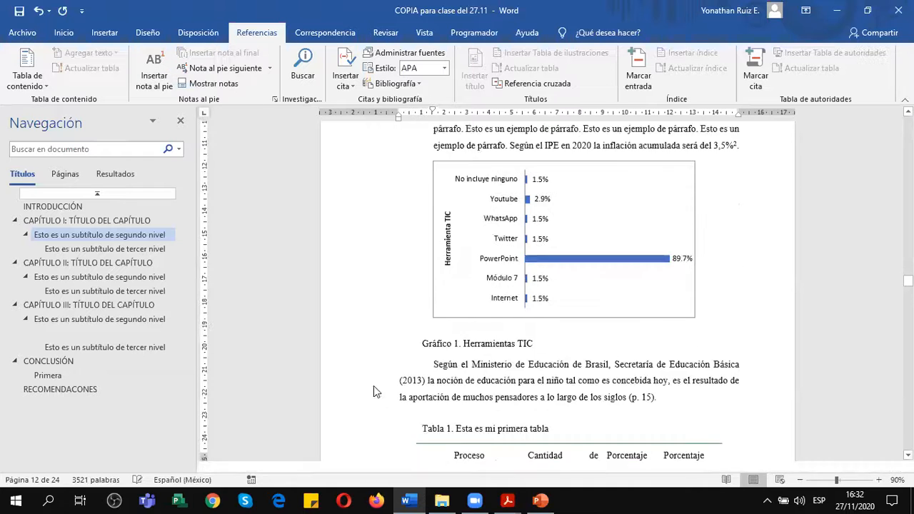
scroll(457, 405, "down", 3)
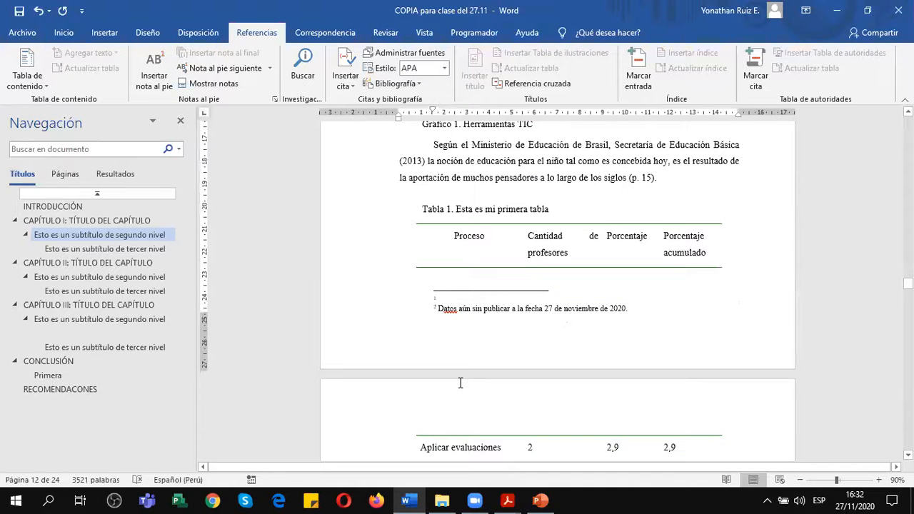
type("sdvdsfsdfsd")
scroll(582, 245, "up", 2)
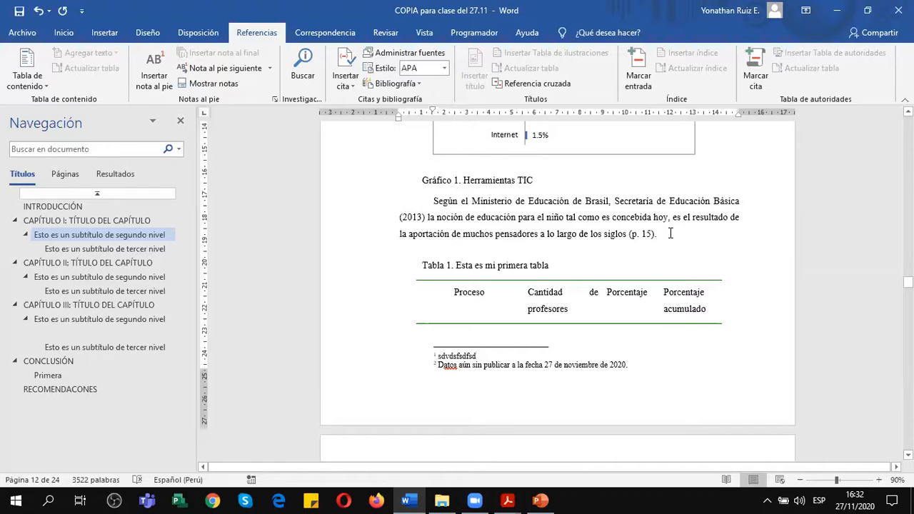
left_click(658, 269)
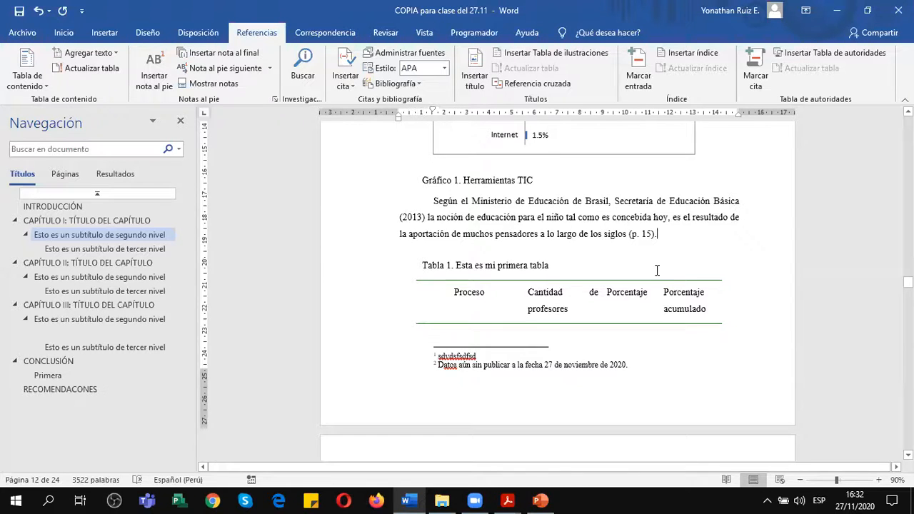
Review the pages between CAPÍTULO I and the end of the index of charts, and place the cursor at the start of the introduction page.
scroll(656, 271, "up", 4)
scroll(656, 270, "up", 15)
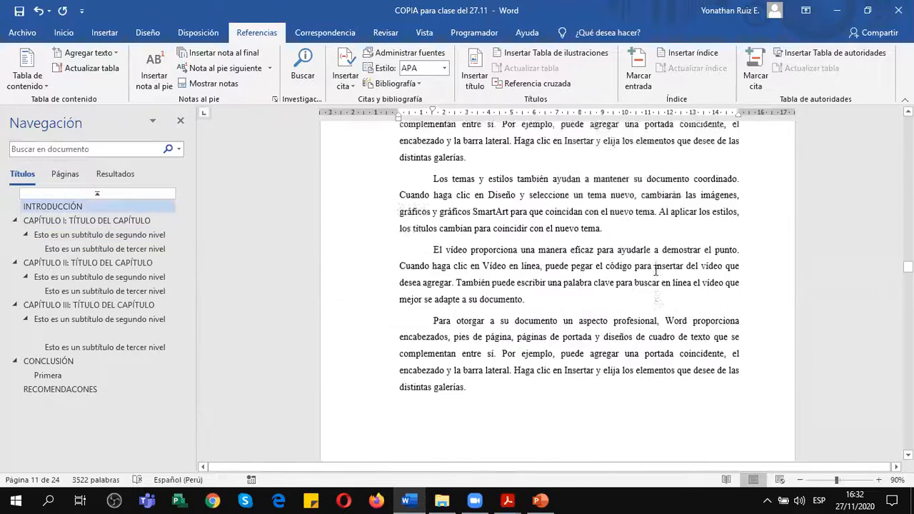
scroll(656, 270, "up", 12)
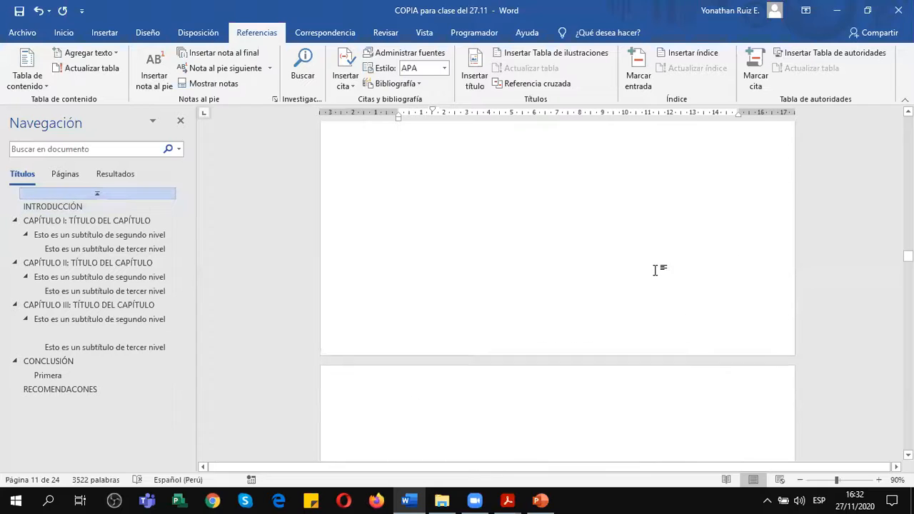
scroll(656, 270, "up", 1)
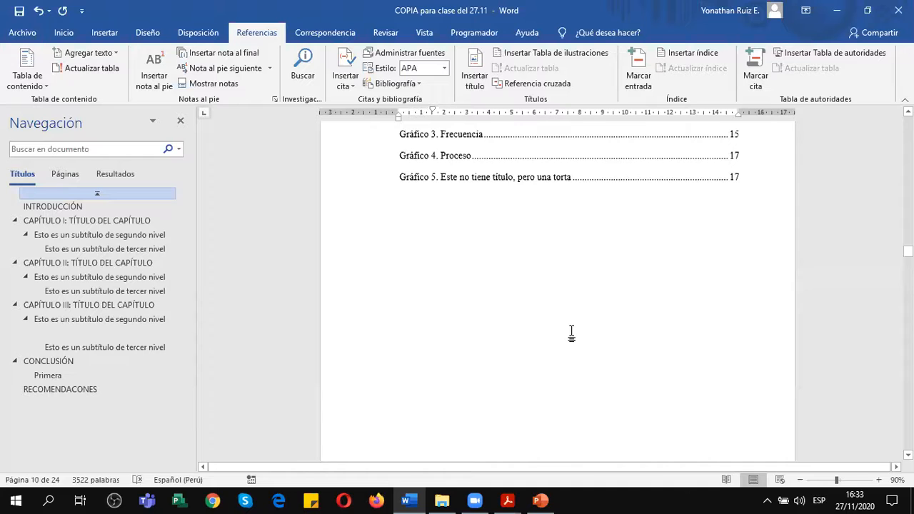
scroll(557, 328, "down", 1)
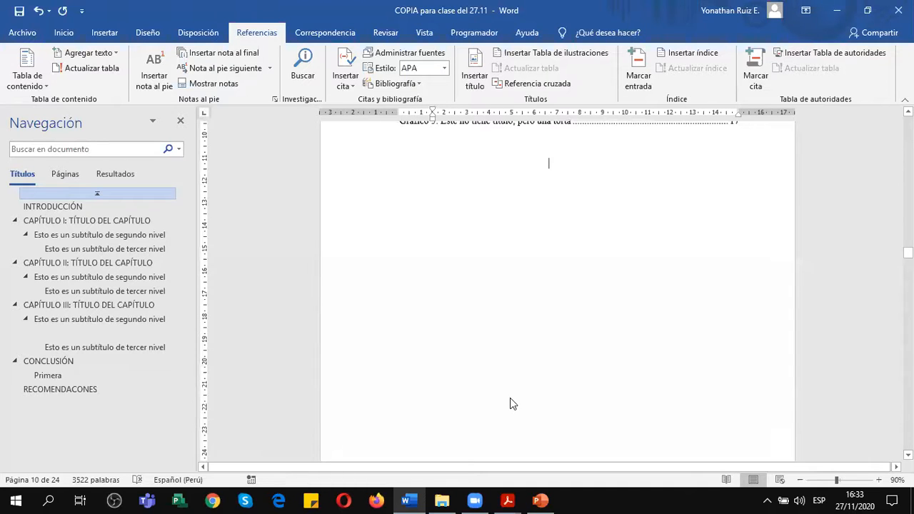
scroll(510, 404, "down", 3)
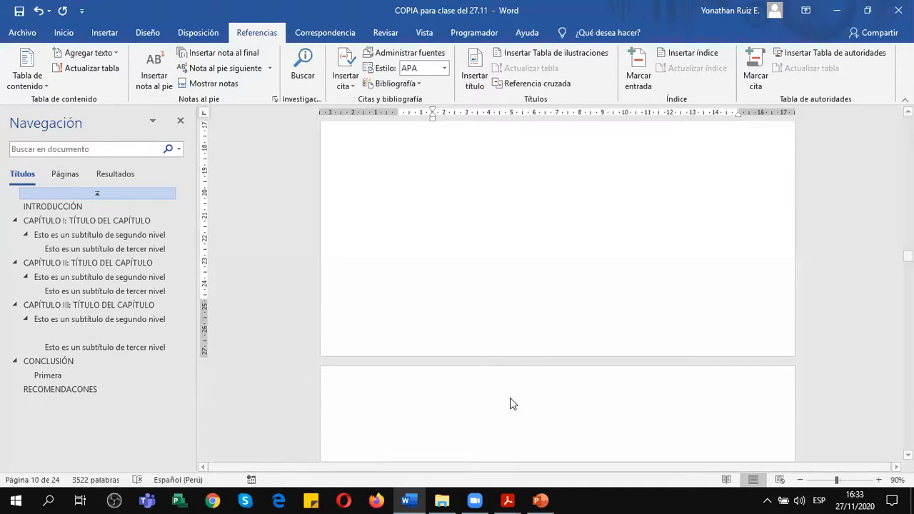
left_click(595, 442)
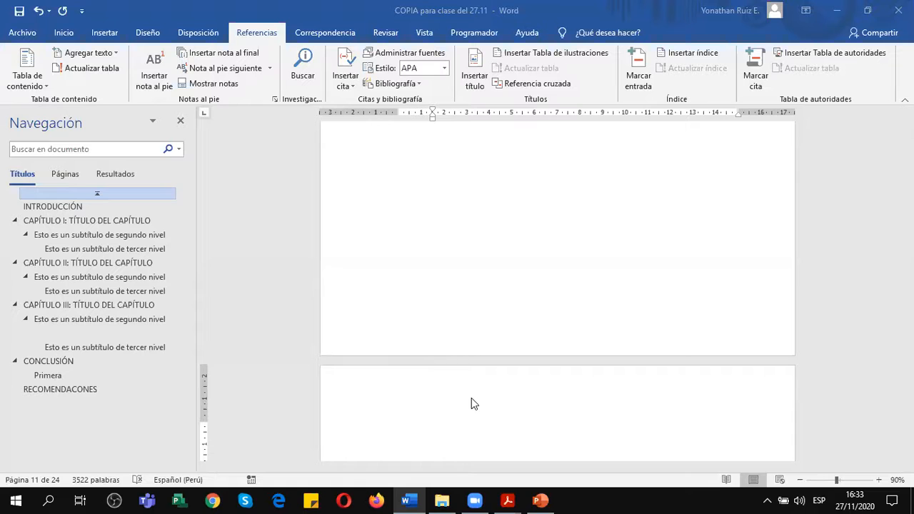
Look over the INTRODUCCIÓN paragraphs and the INDICE DE TABLAS page, and switch to the Anexo 1 guide PDF in Adobe Acrobat Reader.
scroll(502, 322, "down", 3)
scroll(502, 322, "down", 5)
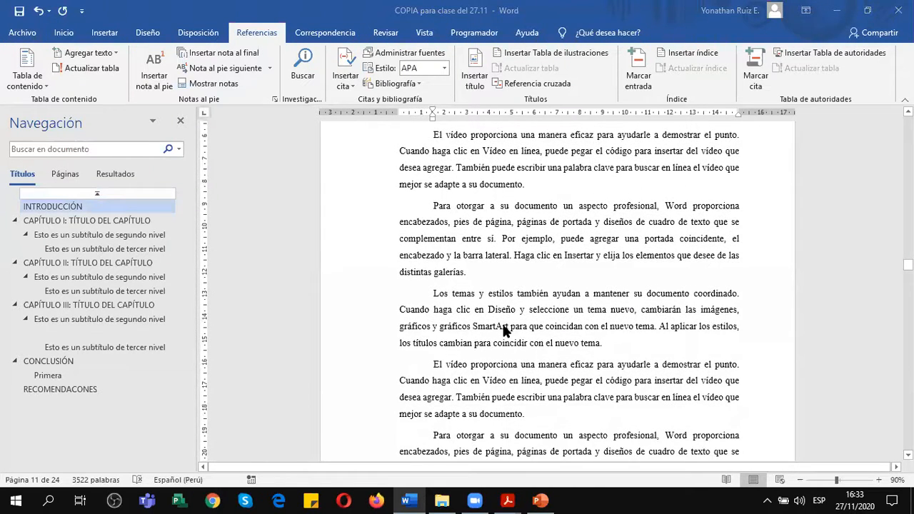
scroll(503, 326, "down", 5)
scroll(503, 327, "up", 5)
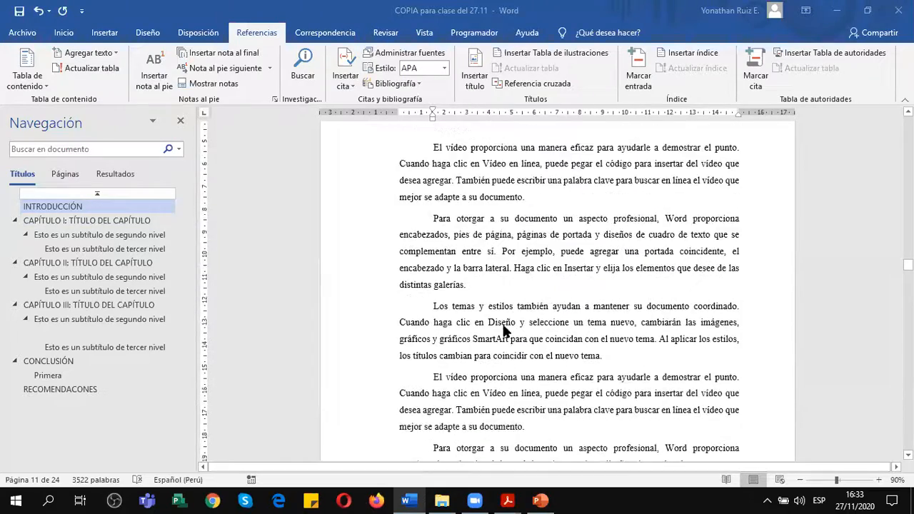
scroll(503, 330, "up", 5)
scroll(504, 330, "down", 5)
scroll(503, 331, "down", 3)
scroll(504, 331, "up", 8)
scroll(504, 331, "up", 10)
scroll(503, 331, "up", 6)
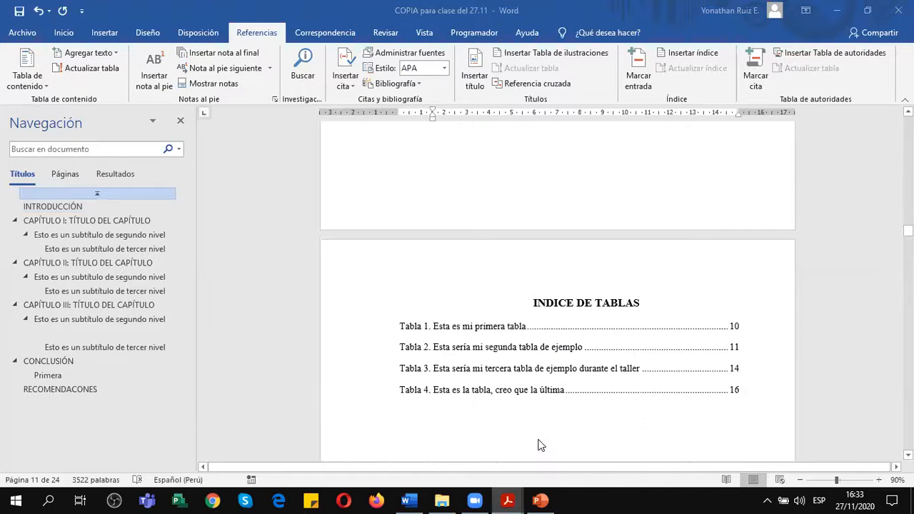
key("alt+Tab")
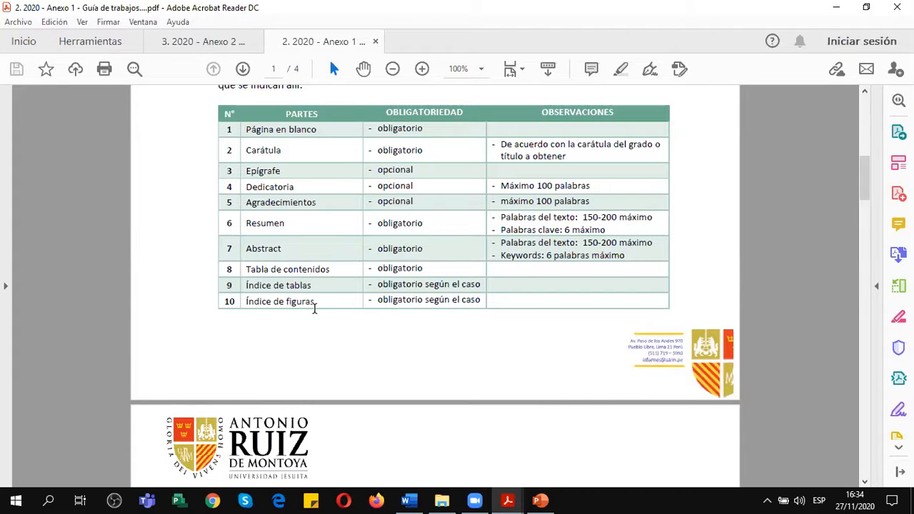
Examine the Anexo 1 guide's tables of required parts, content levels, paragraph format, typography, margins, line spacing and page numbering rules.
scroll(312, 307, "down", 5)
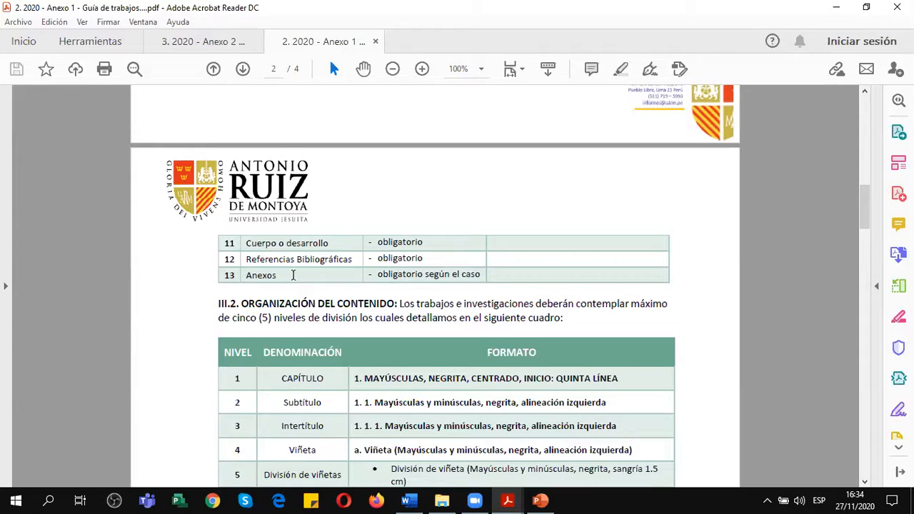
scroll(293, 275, "down", 3)
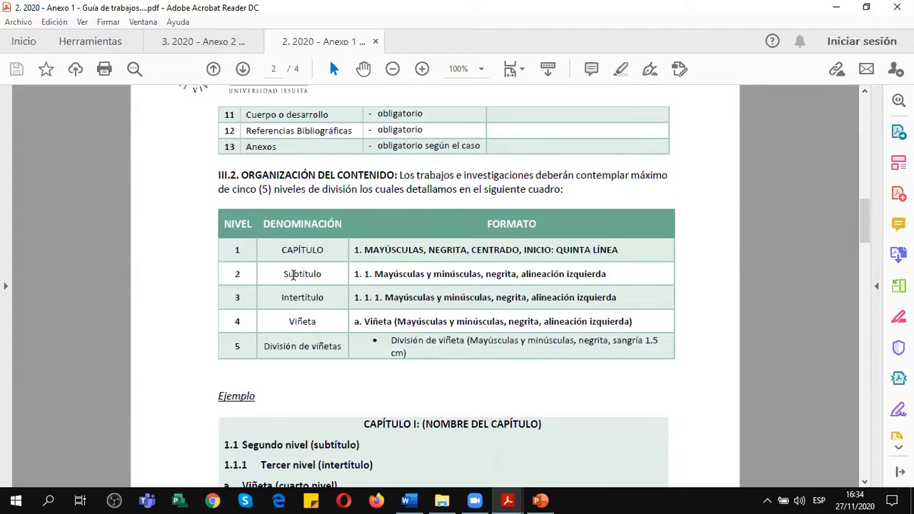
scroll(293, 275, "up", 9)
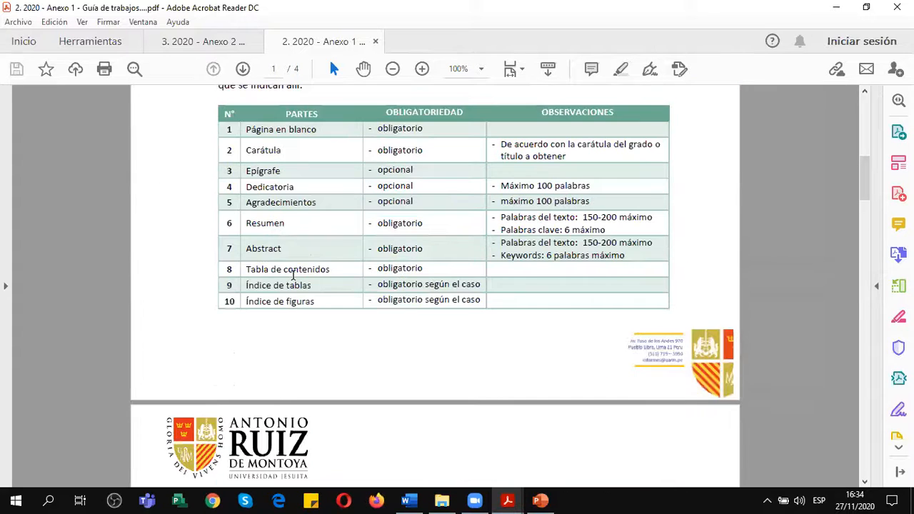
scroll(293, 275, "down", 18)
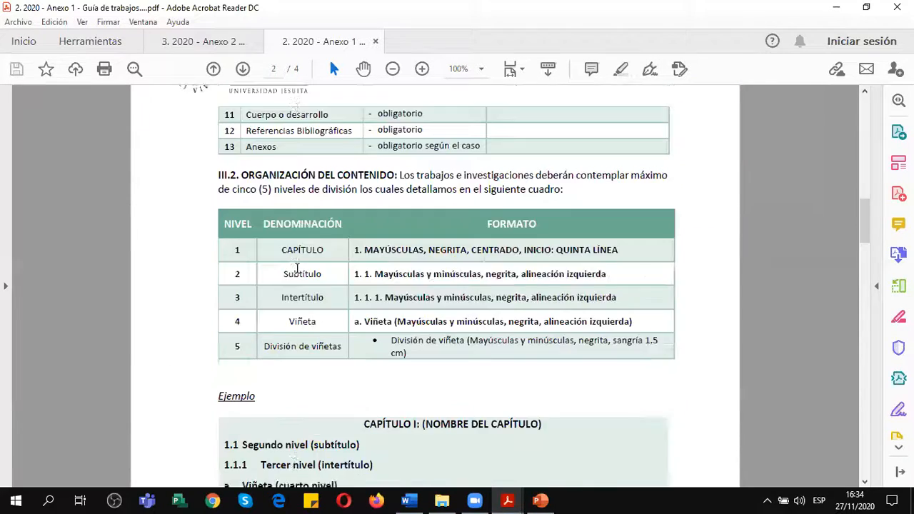
scroll(293, 275, "down", 7)
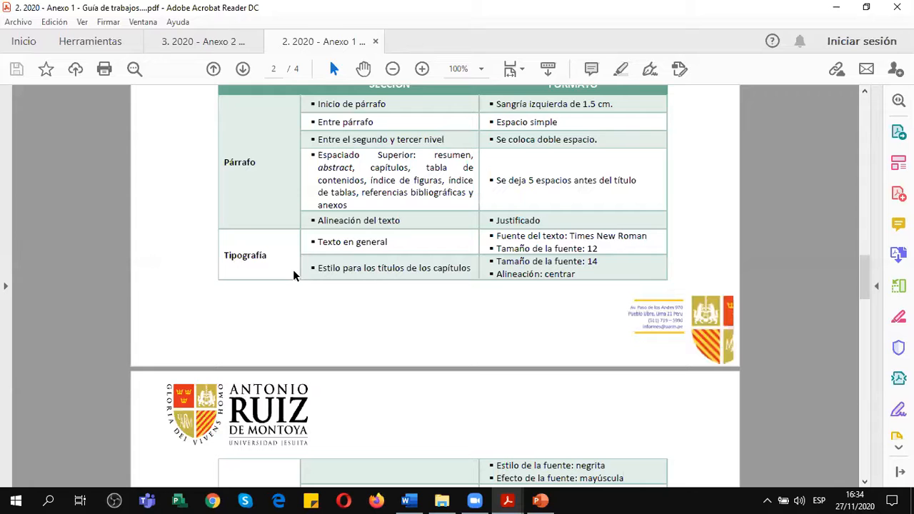
scroll(275, 262, "down", 9)
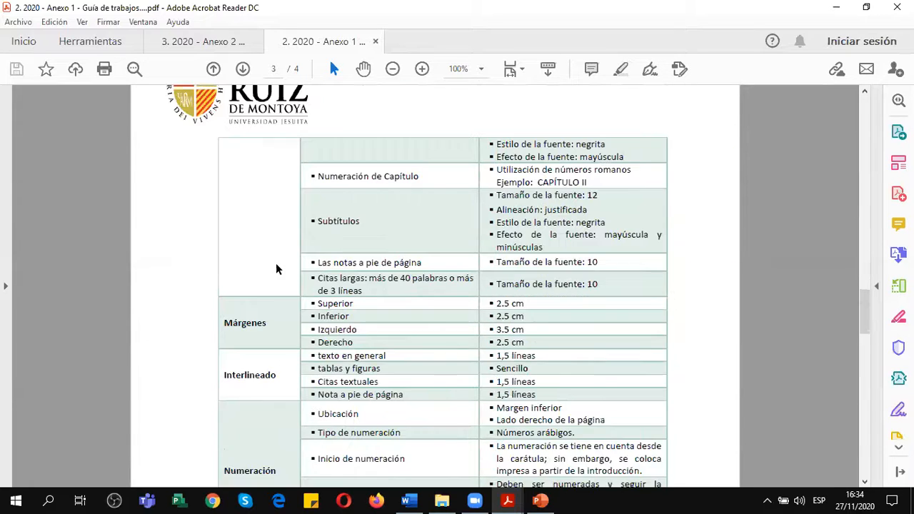
scroll(278, 278, "down", 2)
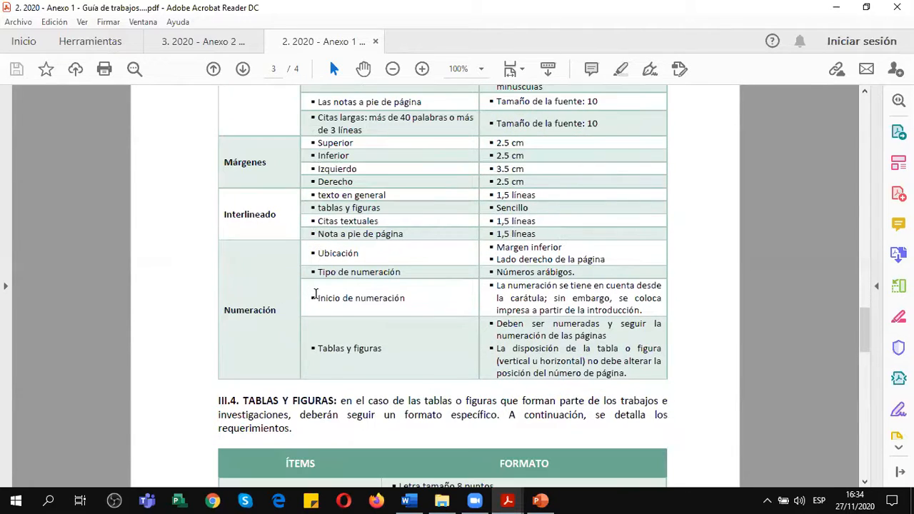
scroll(360, 297, "down", 1)
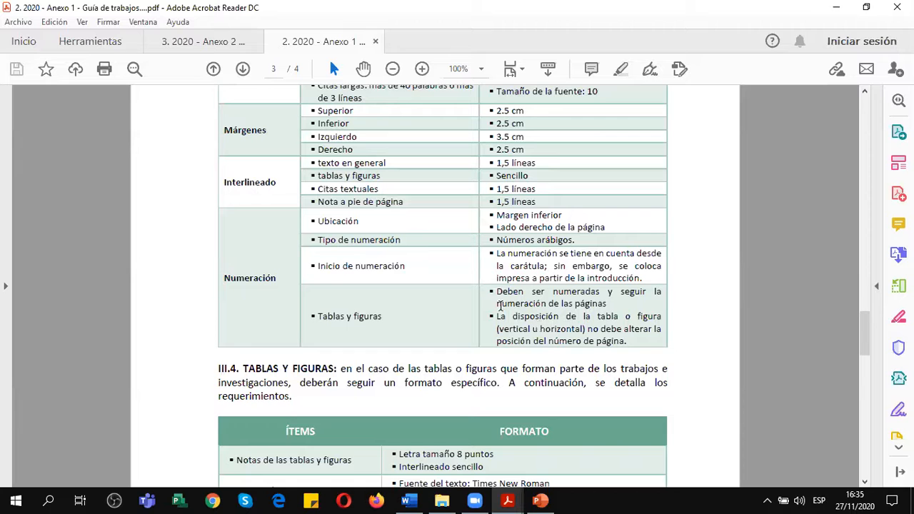
Switch to the thesis document in Word and show multiple pages at once, starting from the blank first page and cover.
key("alt+Tab")
scroll(510, 273, "up", 15)
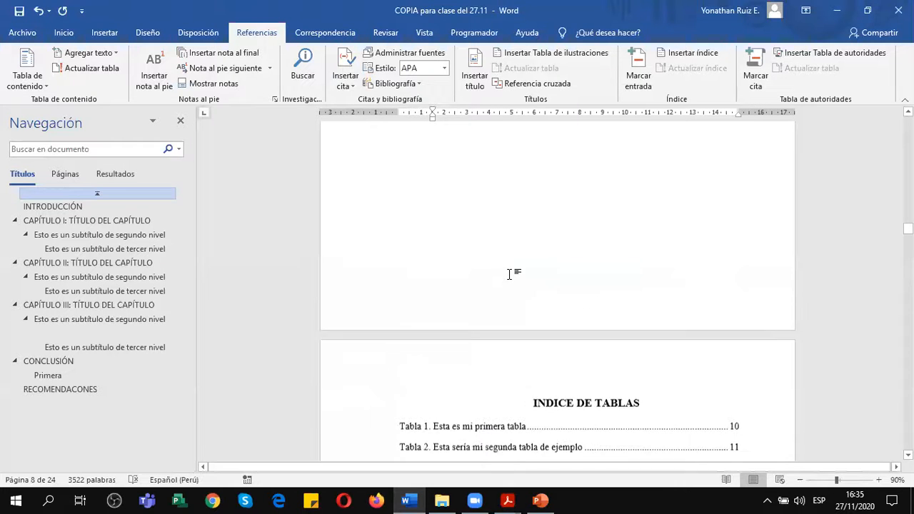
scroll(511, 273, "up", 5)
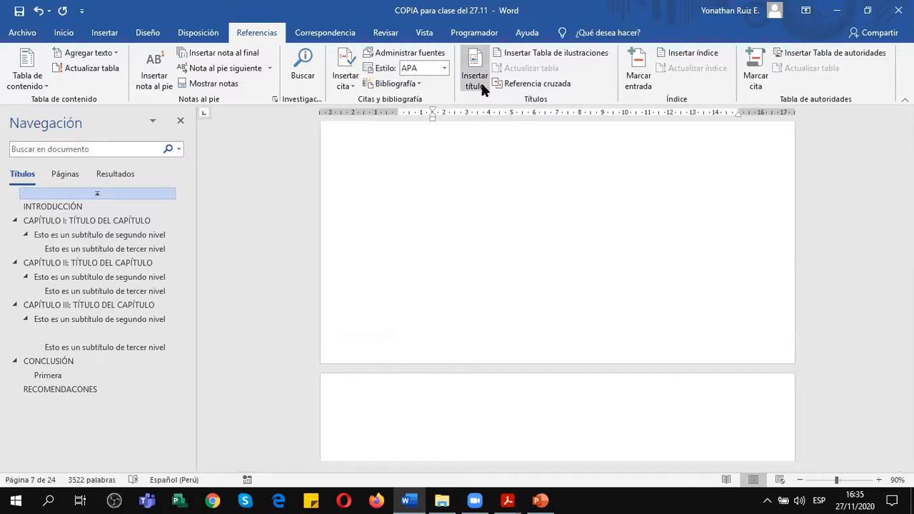
left_click(426, 33)
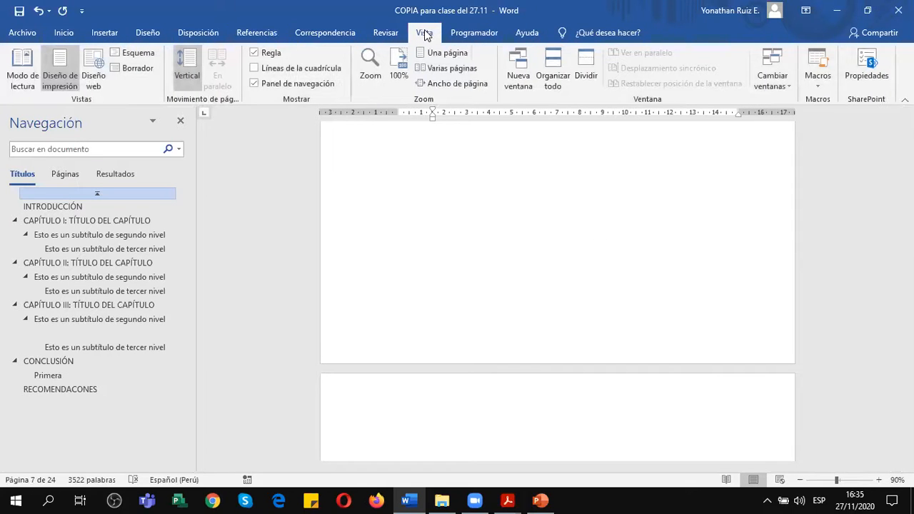
left_click(447, 68)
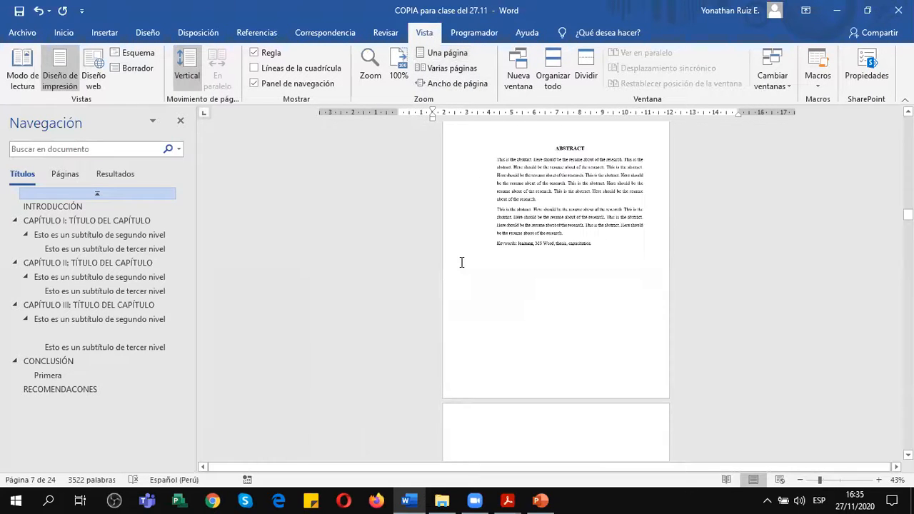
scroll(461, 253, "up", 10)
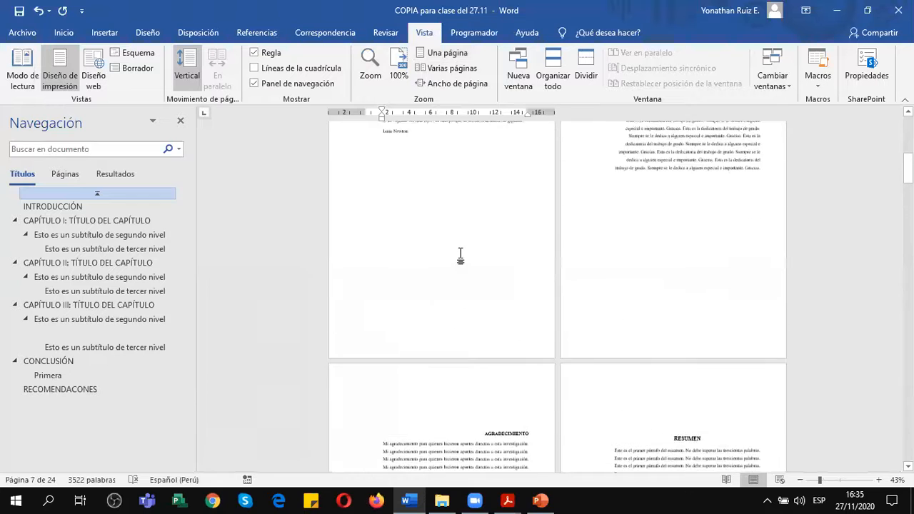
scroll(461, 256, "up", 2)
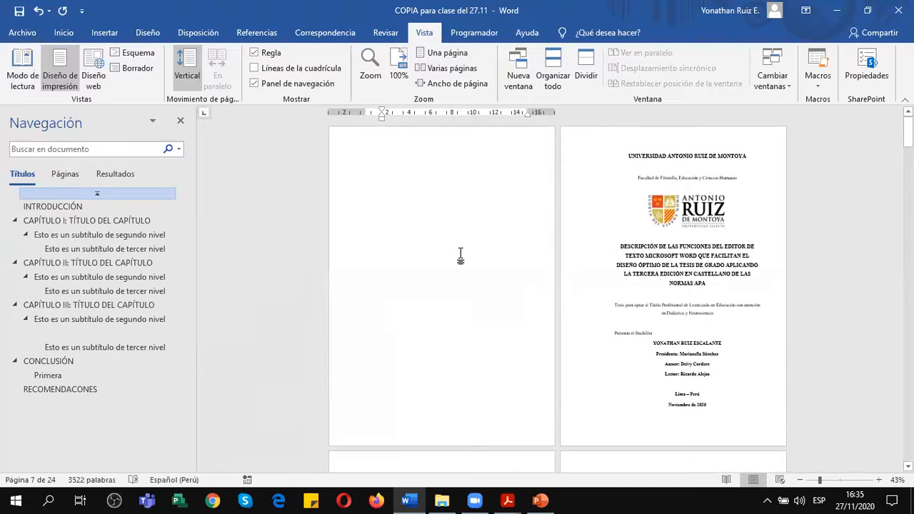
Review the order of the thesis parts from the cover through the preliminary pages and indexes to INTRODUCCIÓN and CAPÍTULO I.
scroll(441, 198, "down", 1)
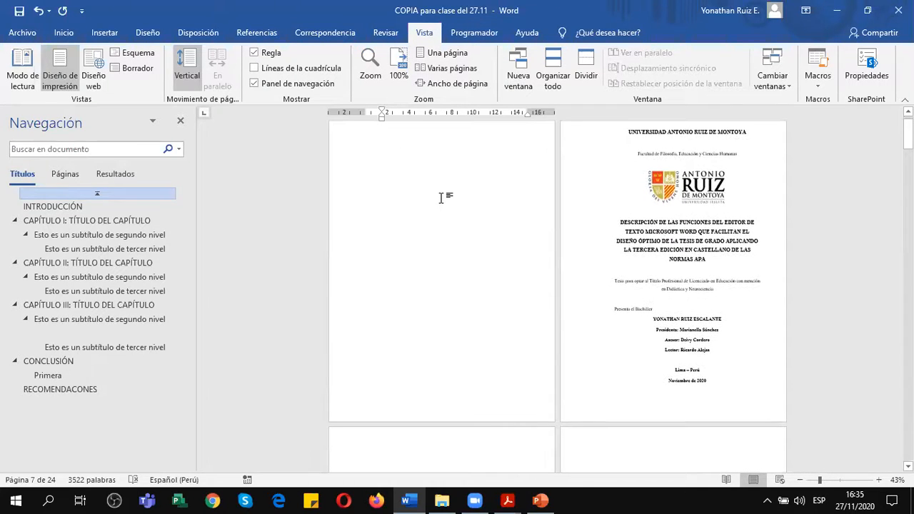
scroll(734, 203, "down", 1)
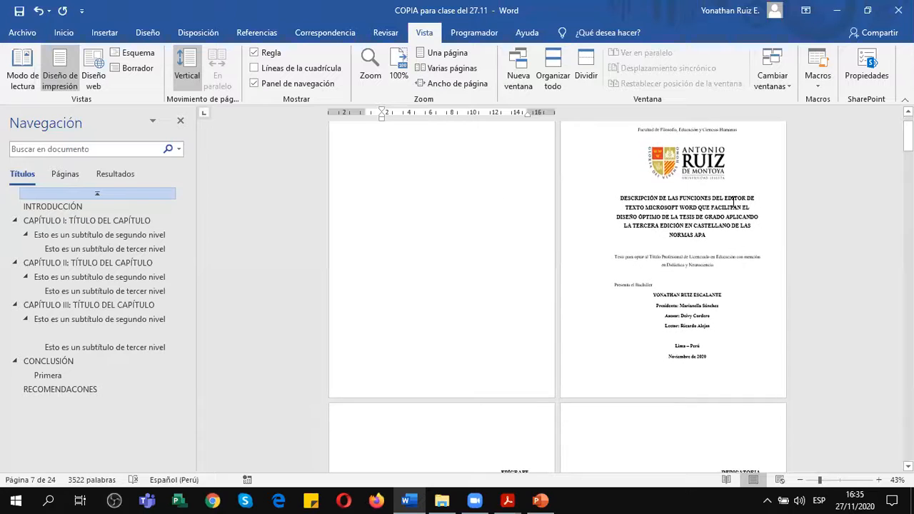
scroll(734, 203, "down", 5)
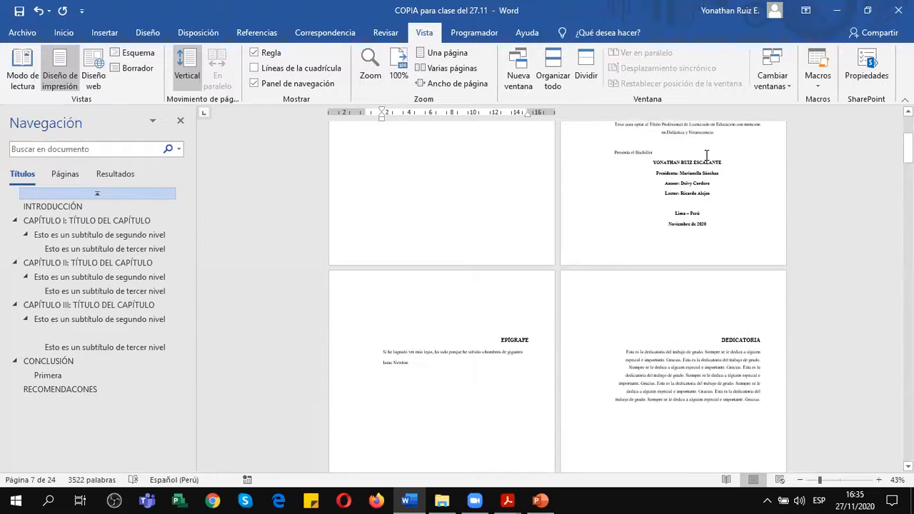
scroll(706, 153, "down", 2)
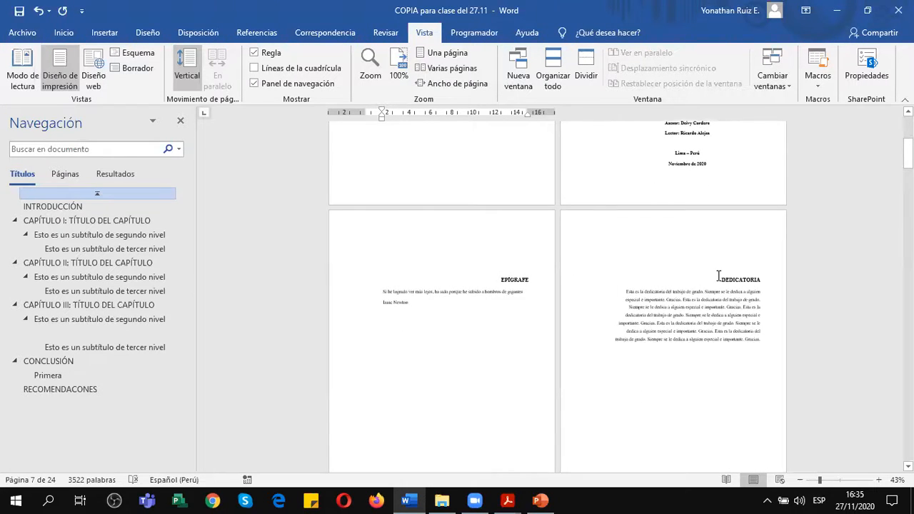
scroll(719, 277, "down", 15)
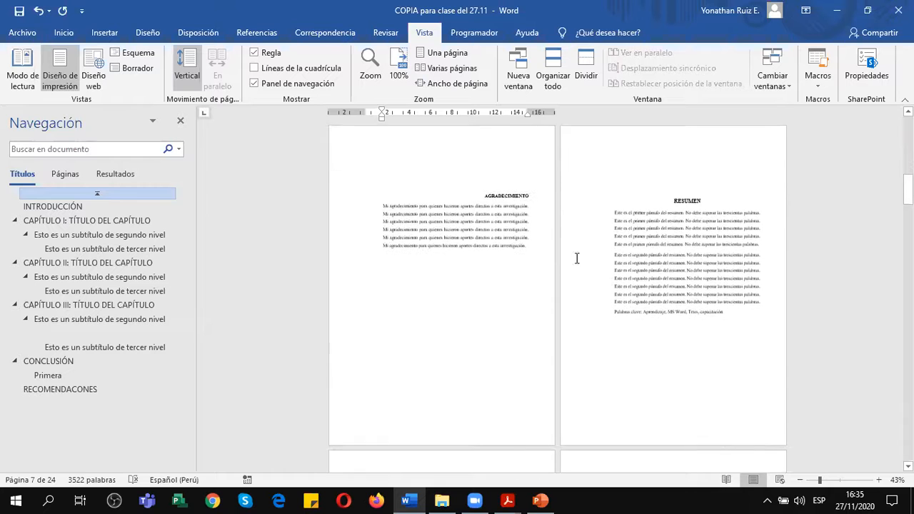
scroll(705, 217, "down", 9)
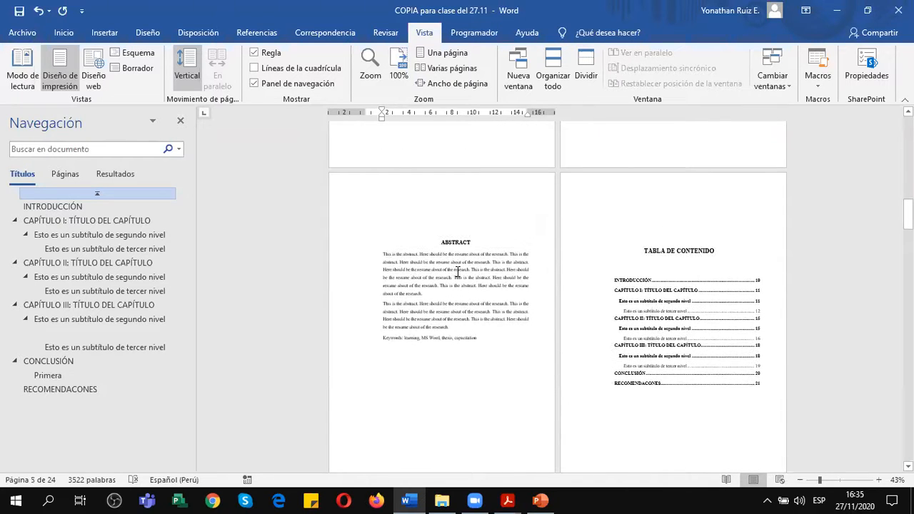
scroll(757, 239, "down", 5)
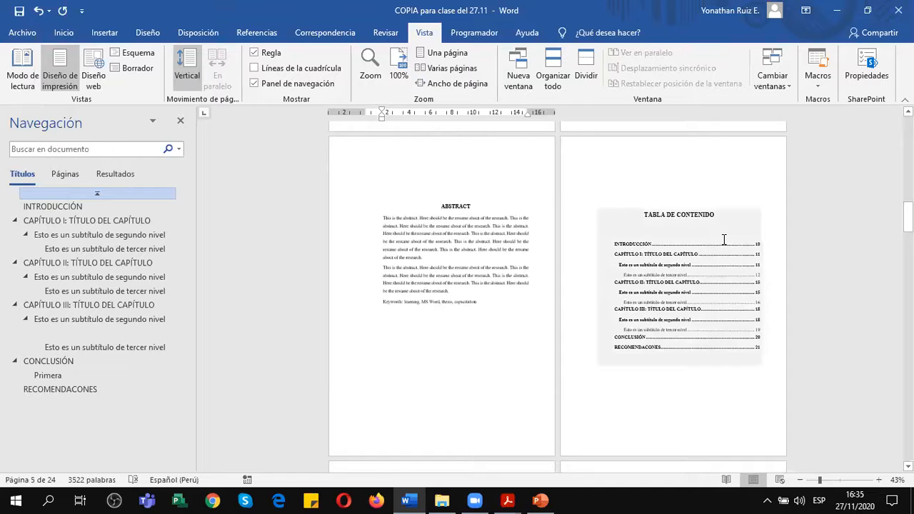
scroll(723, 239, "down", 4)
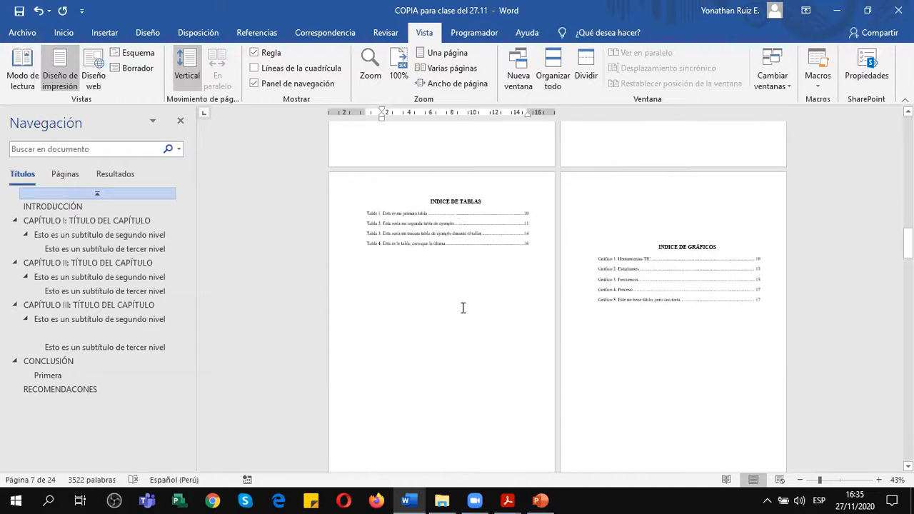
scroll(743, 277, "down", 6)
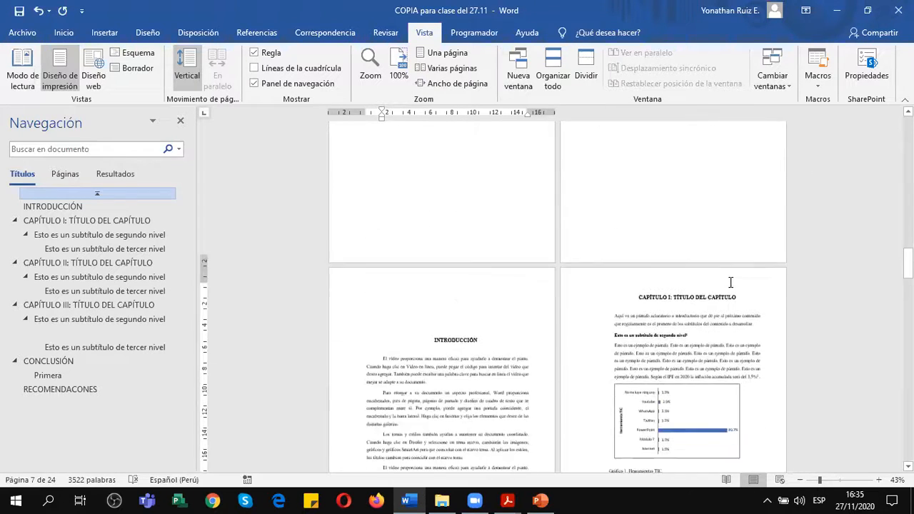
scroll(453, 231, "down", 2)
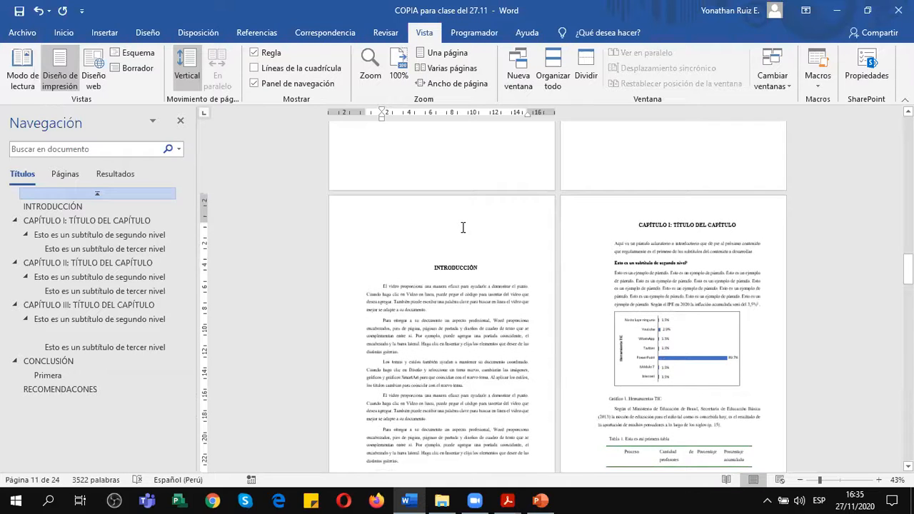
scroll(483, 242, "down", 1)
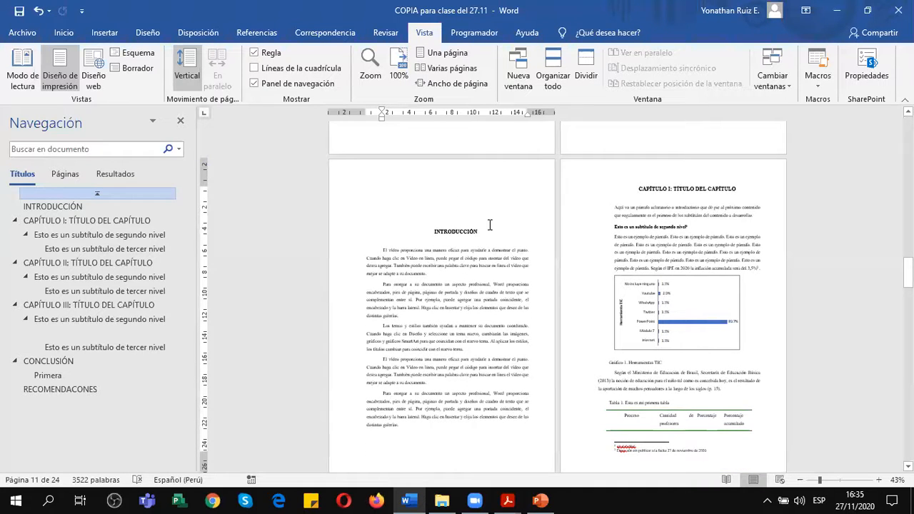
scroll(490, 225, "up", 1)
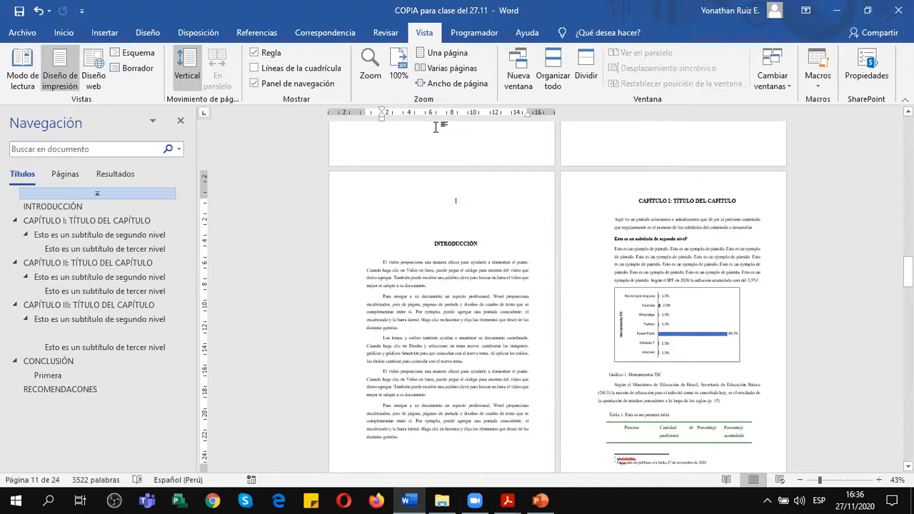
Return the view to 100% and check which section the INTRODUCCIÓN page's header belongs to, leaving header editing when done.
left_click(400, 69)
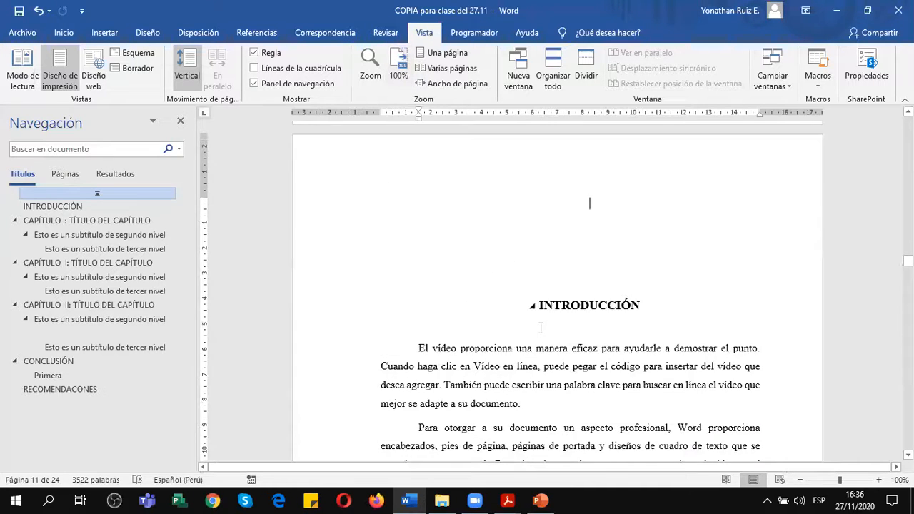
scroll(564, 307, "up", 3)
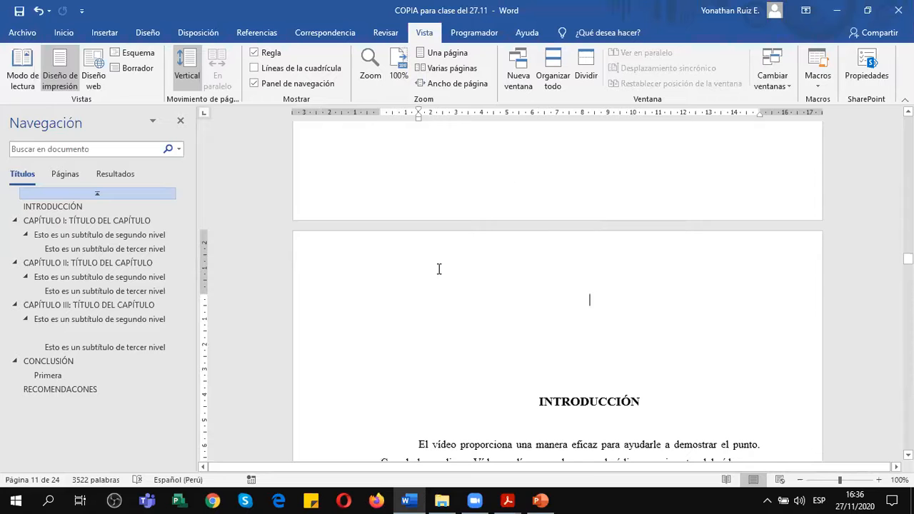
double_click(519, 257)
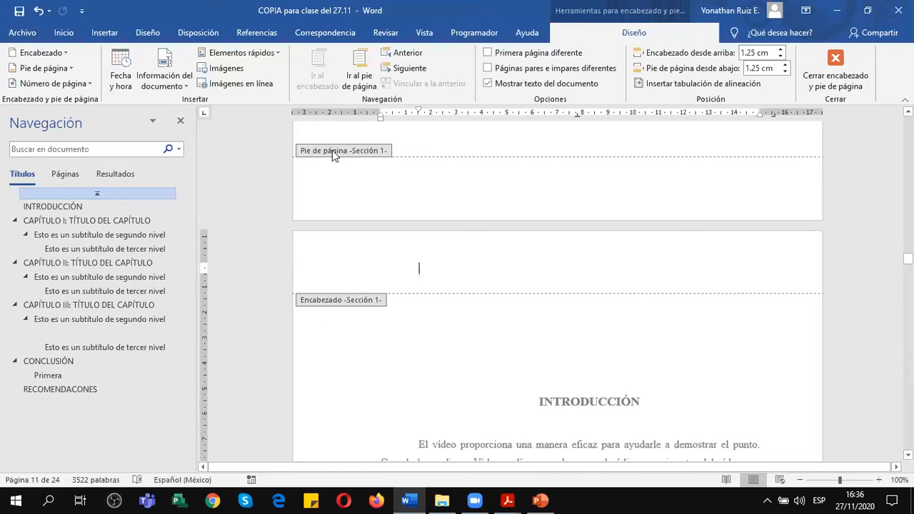
left_click(834, 73)
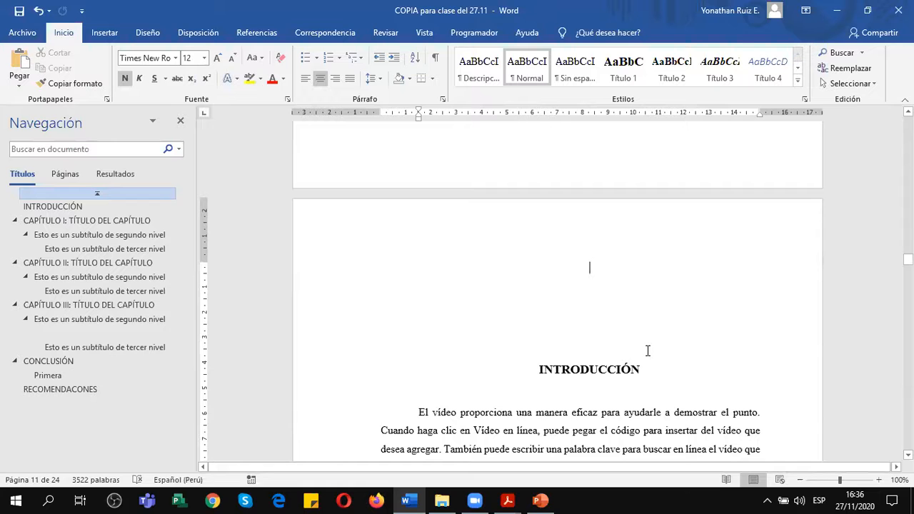
Show the formatting marks and delete the page break between the INDICE DE GRÁFICOS and the INTRODUCCIÓN.
scroll(648, 351, "up", 3)
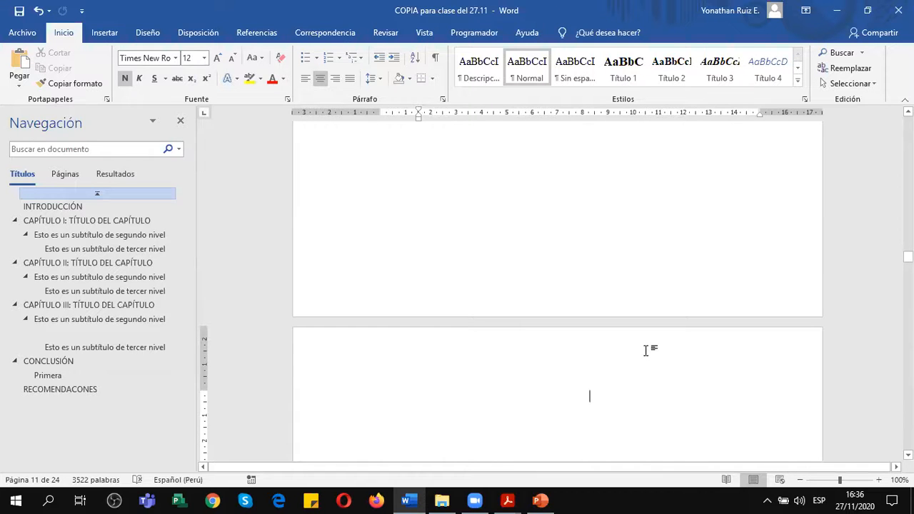
scroll(647, 350, "up", 10)
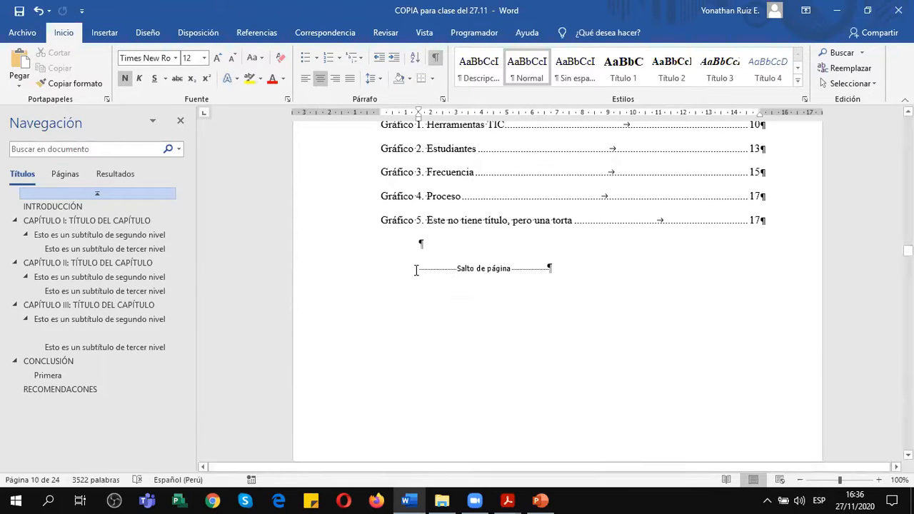
left_click(416, 270)
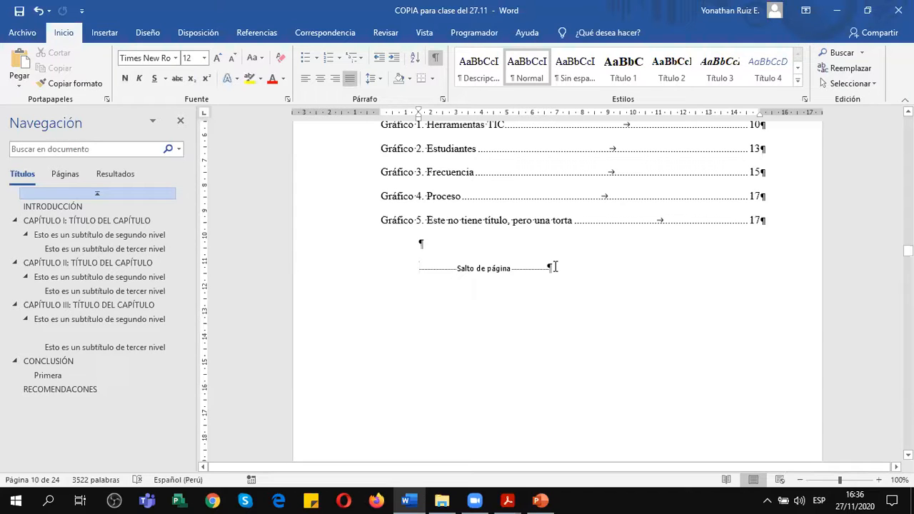
key("ctrl+z")
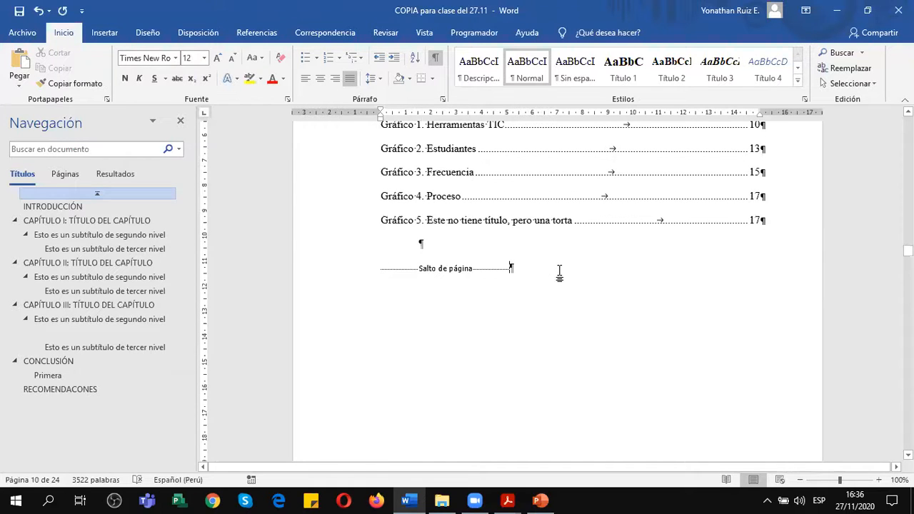
key("BackSpace")
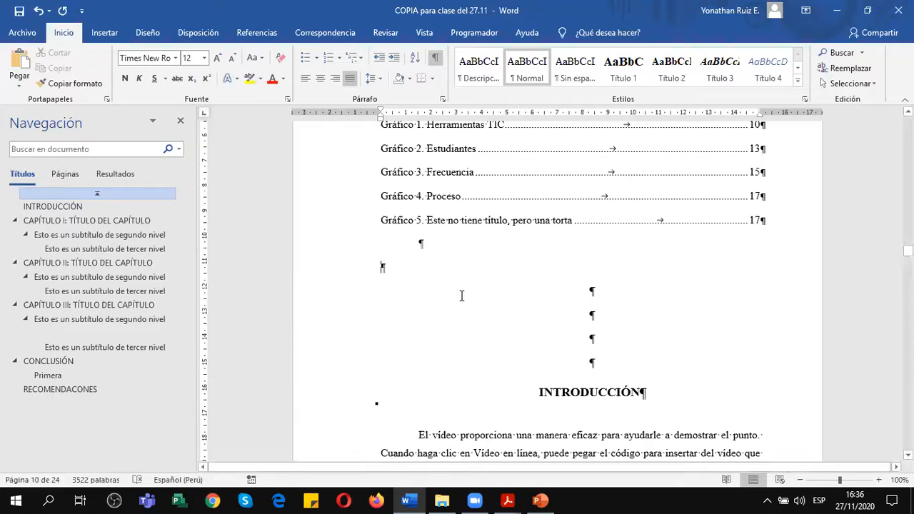
Insert a next-page section break between the INDICE DE GRÁFICOS and INTRODUCCIÓN, and check where both parts fall.
left_click(199, 33)
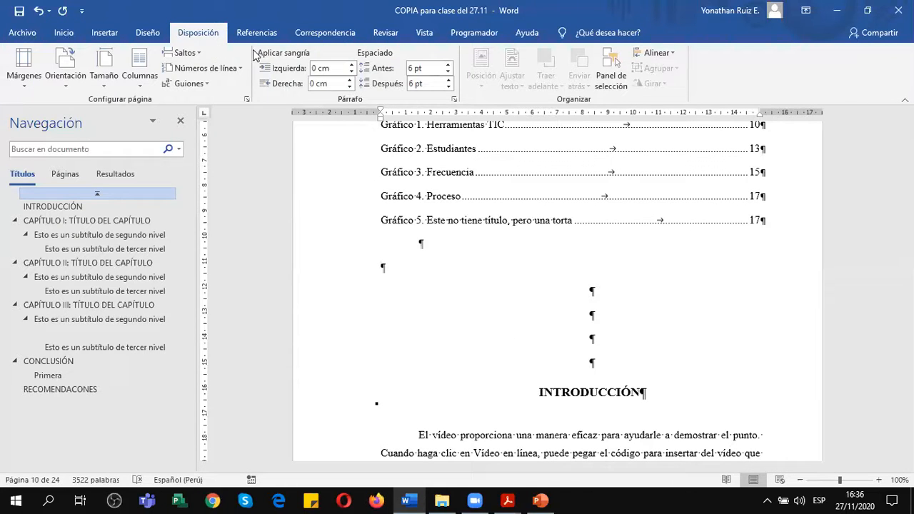
left_click(184, 52)
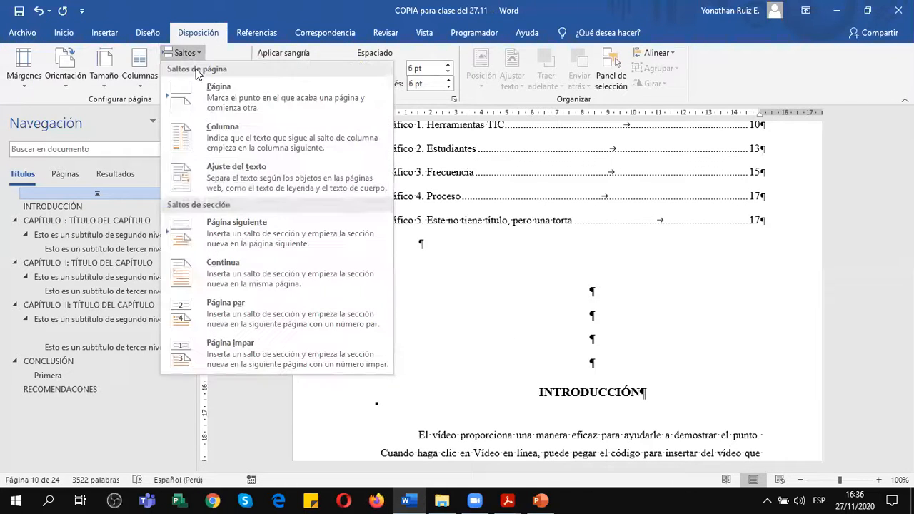
left_click(241, 234)
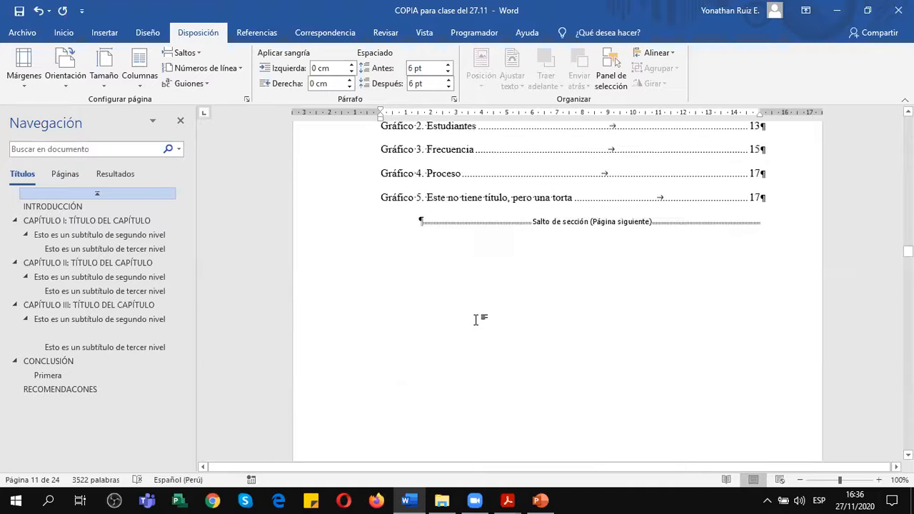
scroll(472, 307, "up", 1)
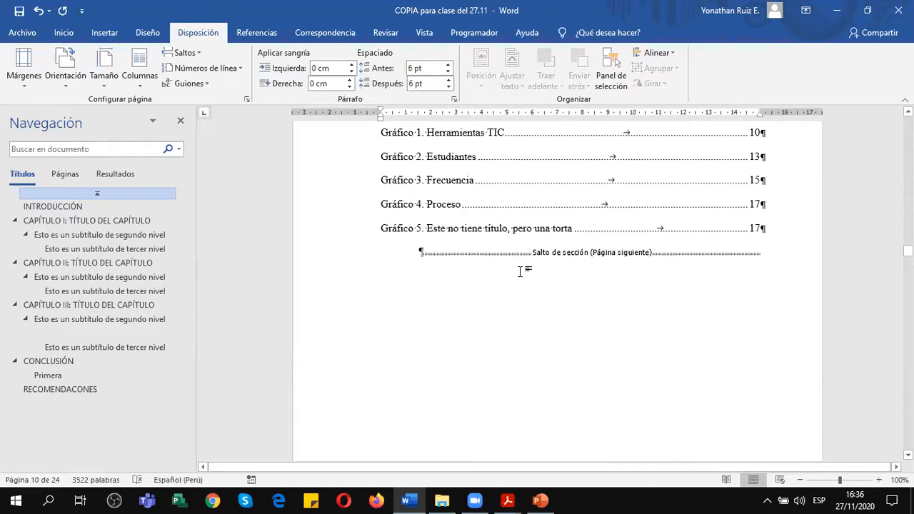
scroll(663, 326, "down", 10)
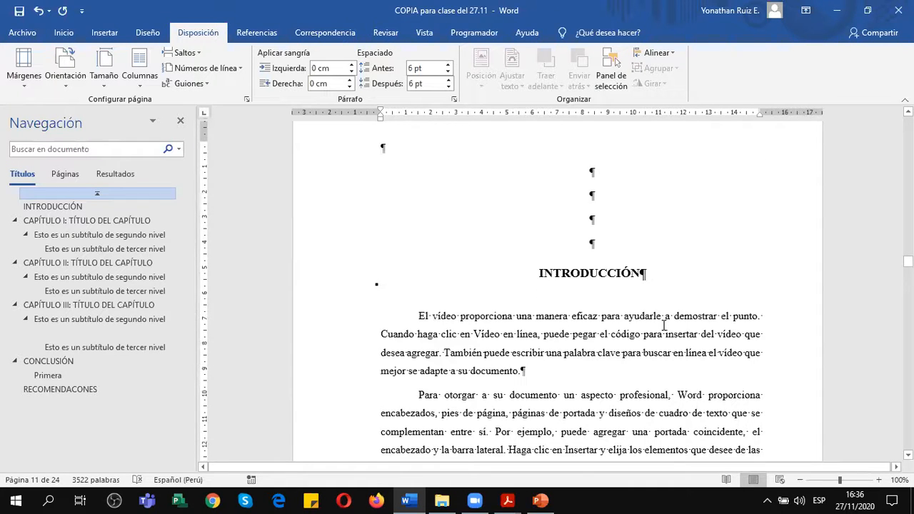
scroll(664, 325, "up", 2)
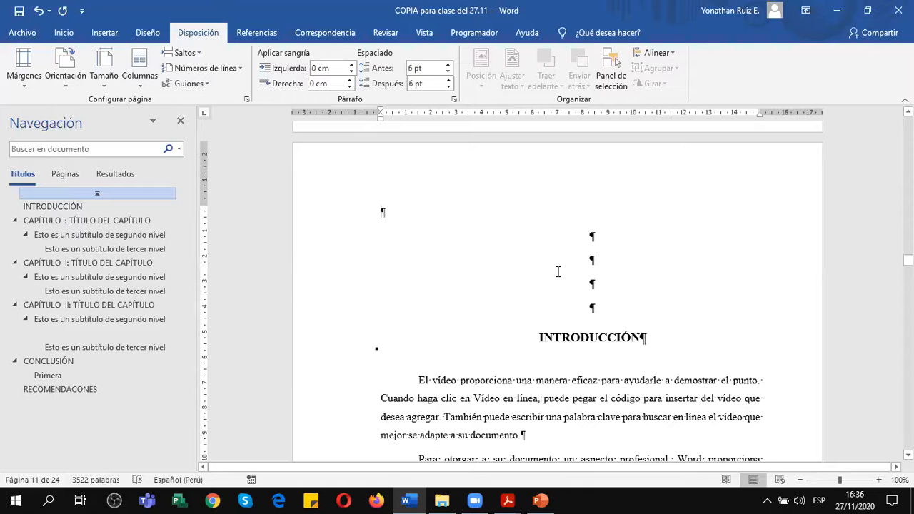
scroll(558, 271, "up", 1)
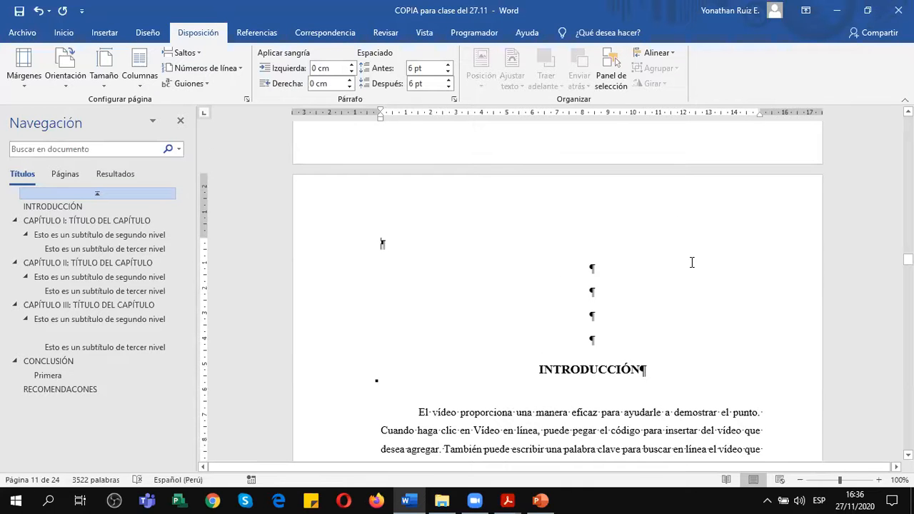
Add the Número sin formato 3 page number at the bottom of the page in the INTRODUCCIÓN section's footer, and leave footer editing.
double_click(427, 205)
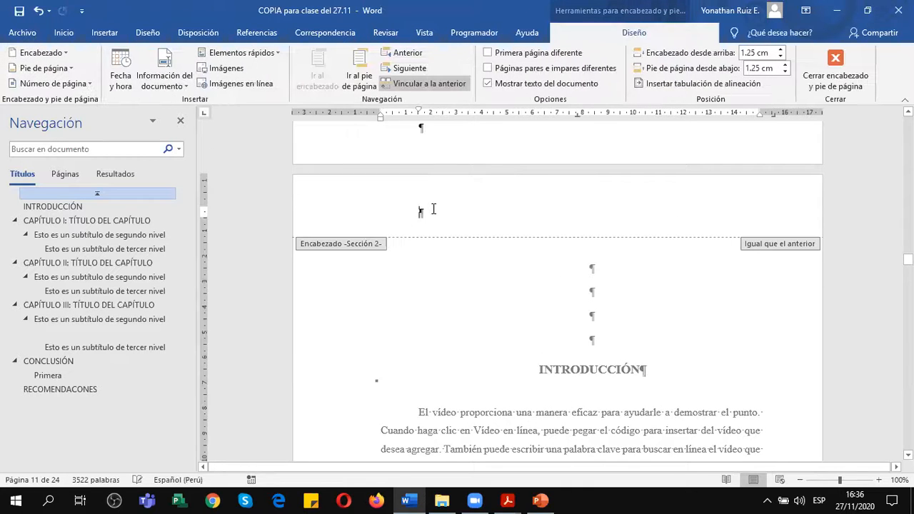
scroll(437, 251, "up", 3)
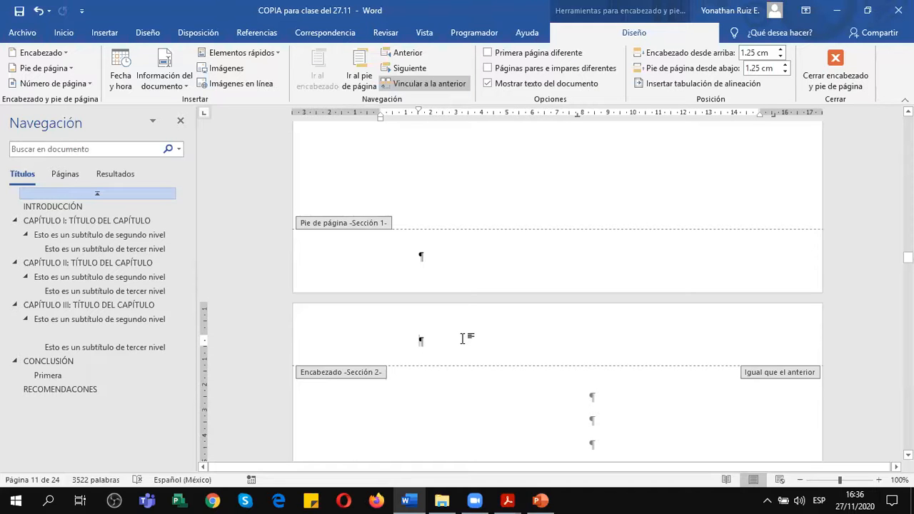
scroll(463, 338, "down", 10)
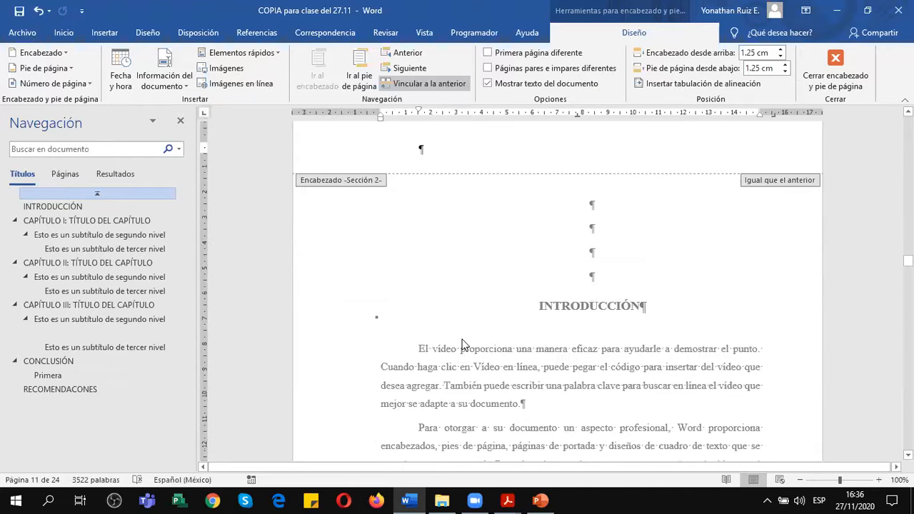
scroll(461, 345, "down", 1)
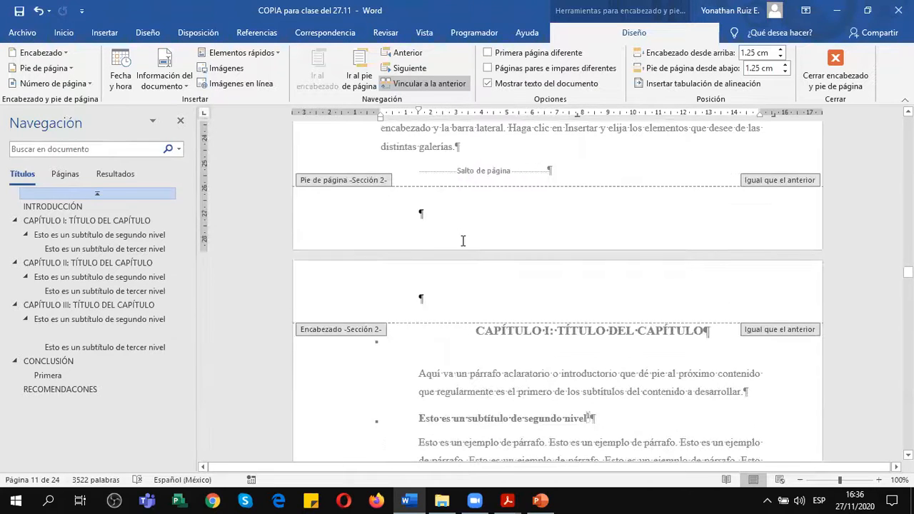
left_click(446, 211)
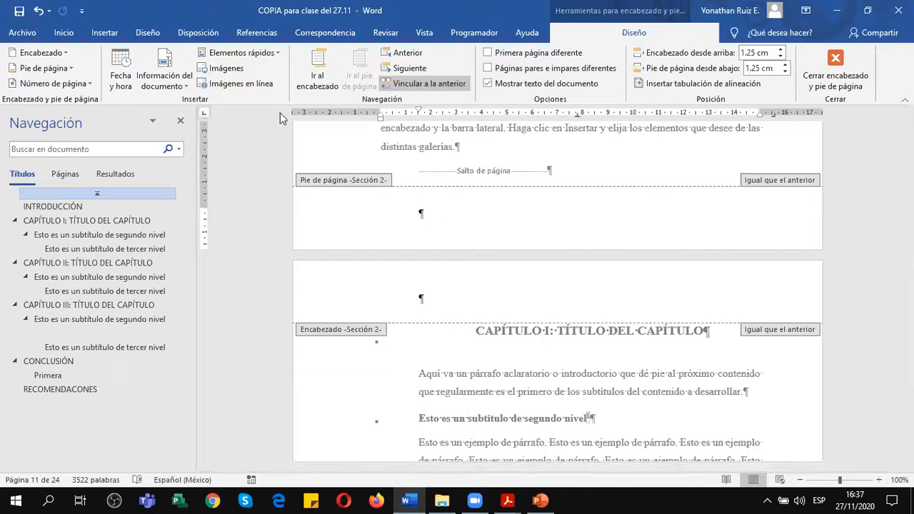
left_click(66, 85)
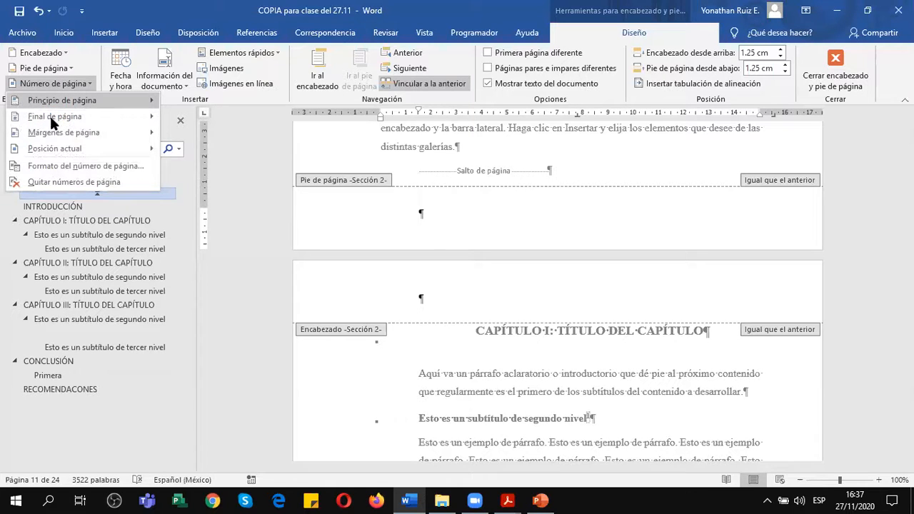
mouse_move(71, 122)
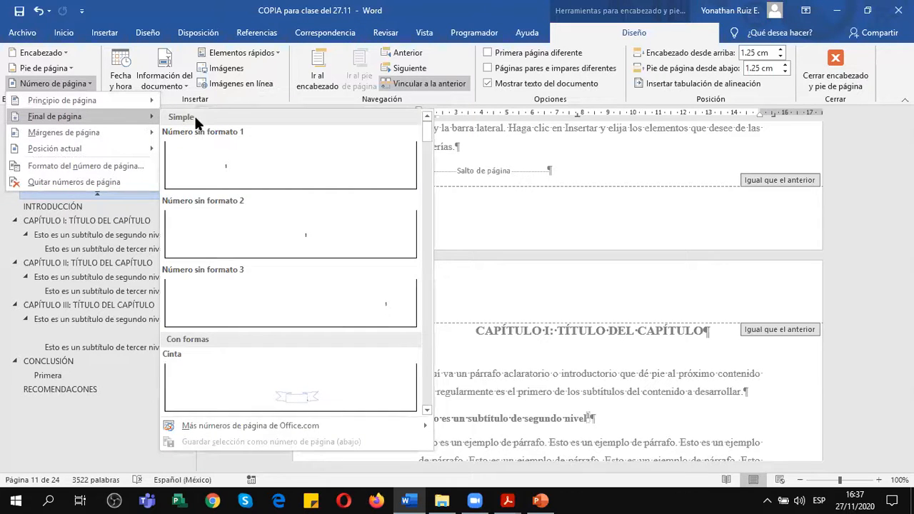
left_click(389, 312)
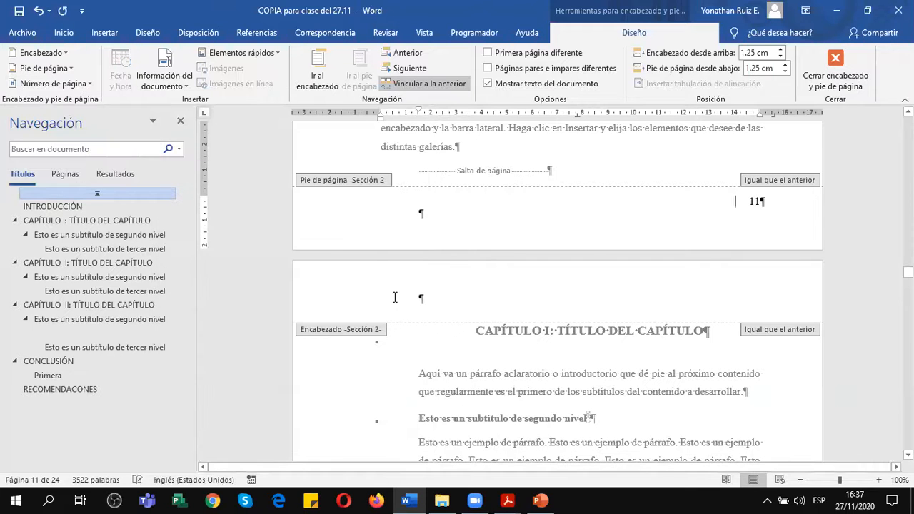
left_click(836, 71)
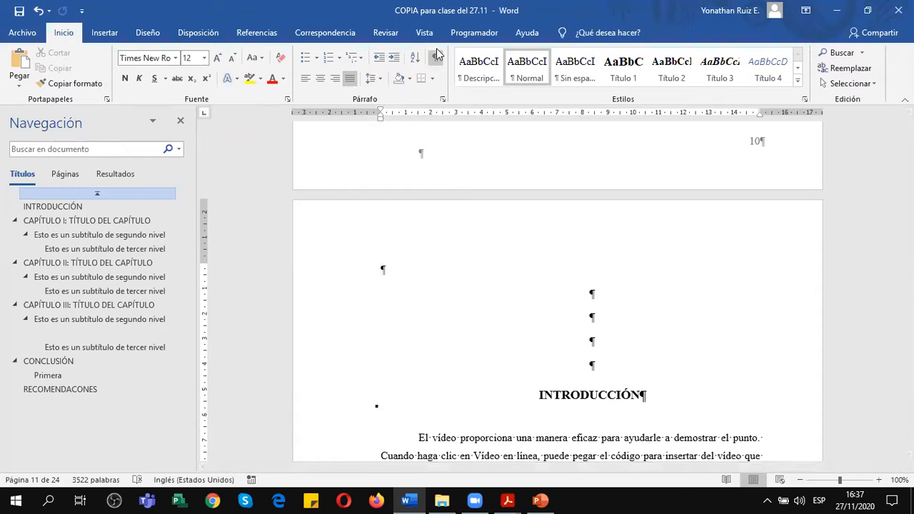
Hide the formatting marks and compare the footer page numbers on the INTRODUCCIÓN page and the page before it.
left_click(437, 57)
scroll(594, 366, "up", 5)
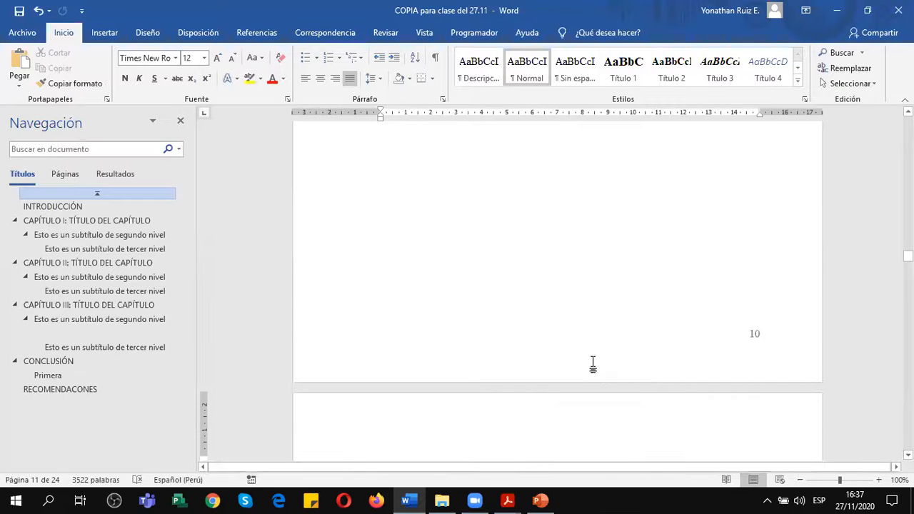
scroll(593, 364, "up", 1)
scroll(593, 364, "down", 12)
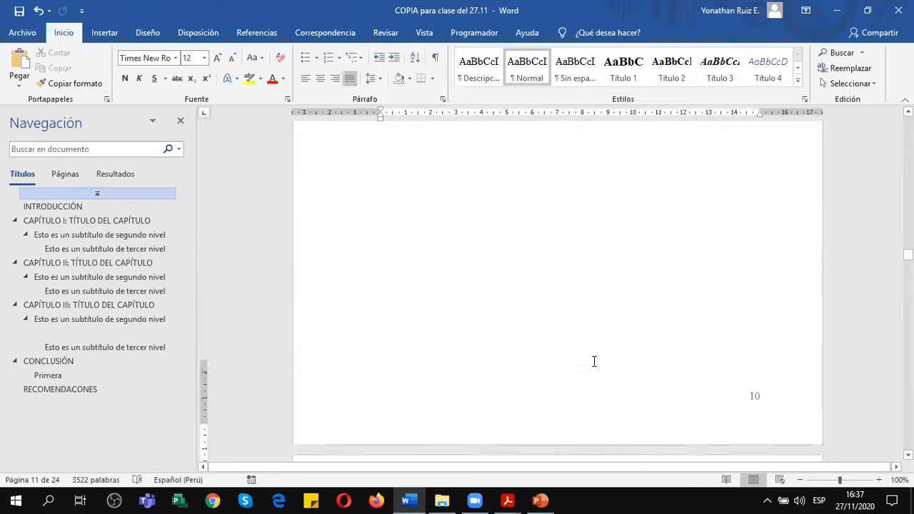
scroll(706, 280, "down", 4)
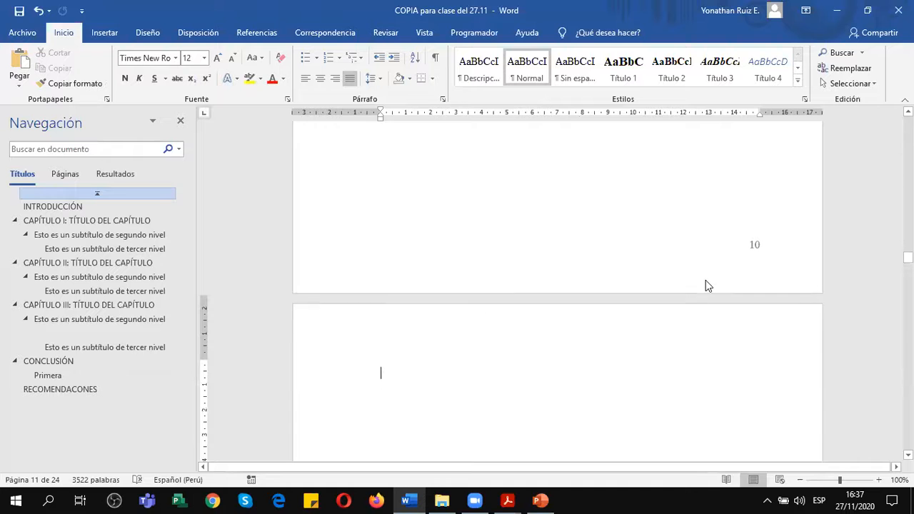
scroll(706, 280, "down", 3)
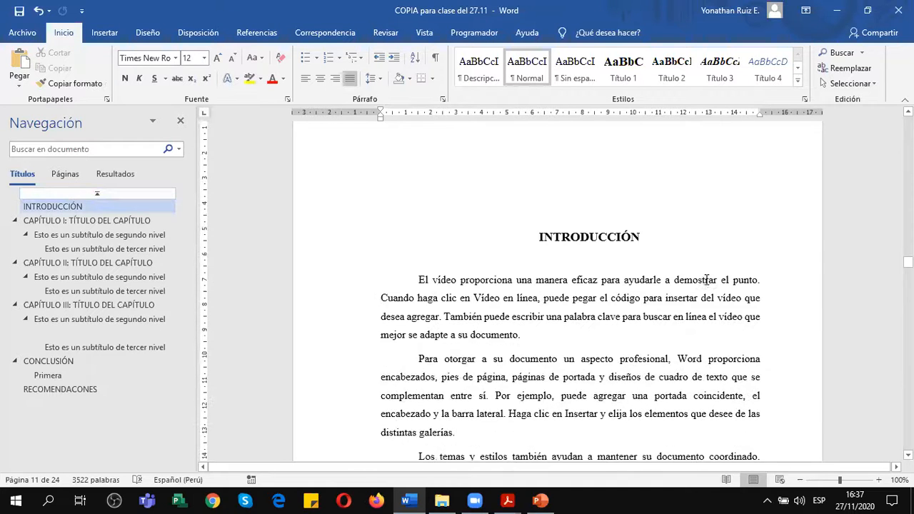
scroll(707, 279, "up", 5)
scroll(710, 257, "up", 1)
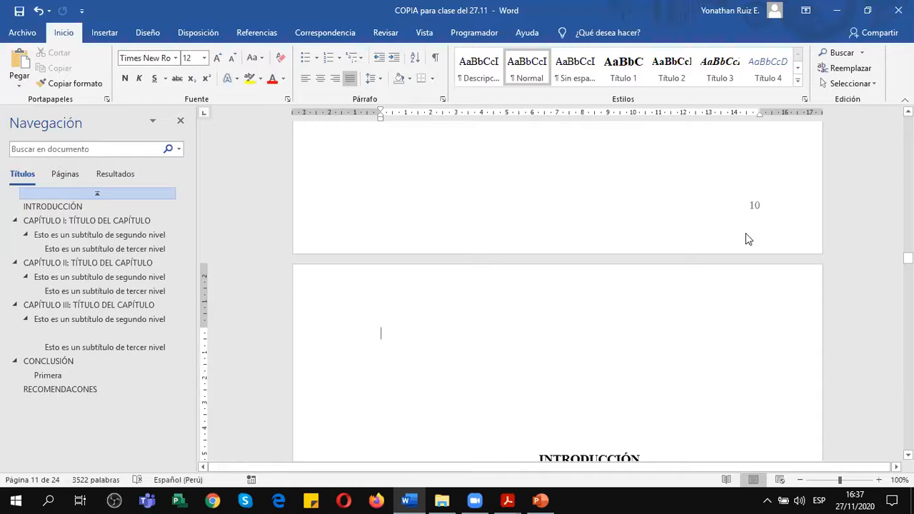
scroll(774, 334, "down", 12)
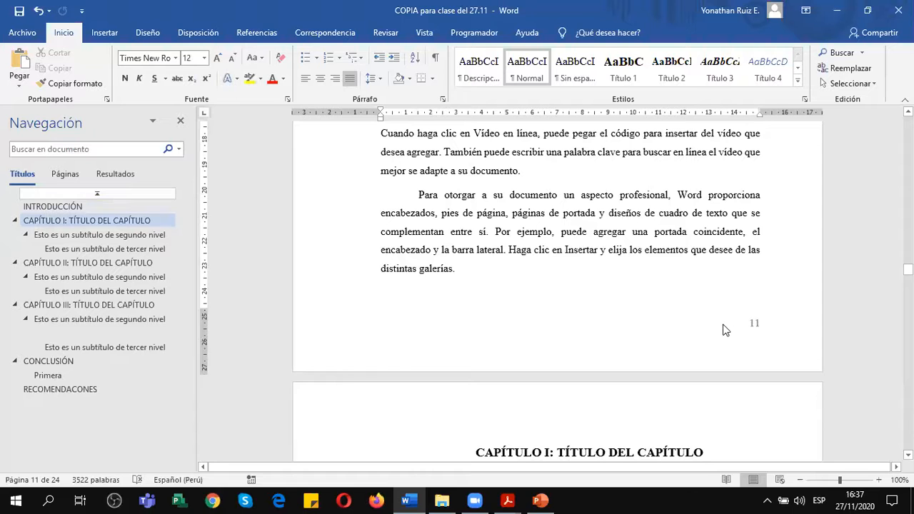
Unlink the INTRODUCCIÓN section's footer from the previous section and remove the page numbers from the Section 1 footer, leaving footer editing when done.
double_click(724, 328)
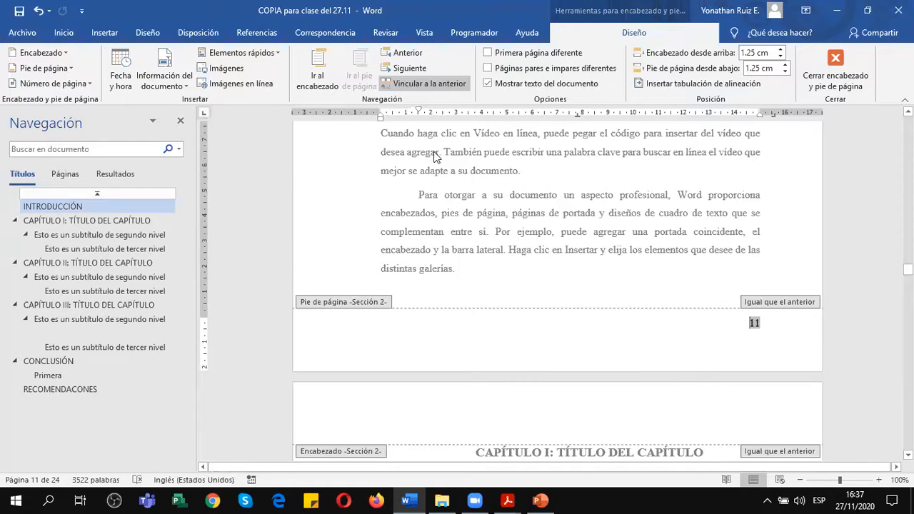
left_click(420, 84)
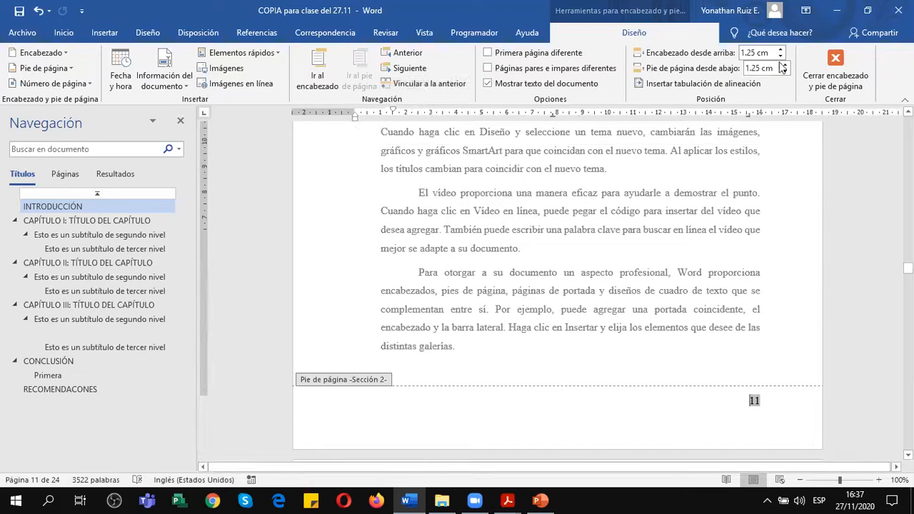
scroll(740, 256, "up", 20)
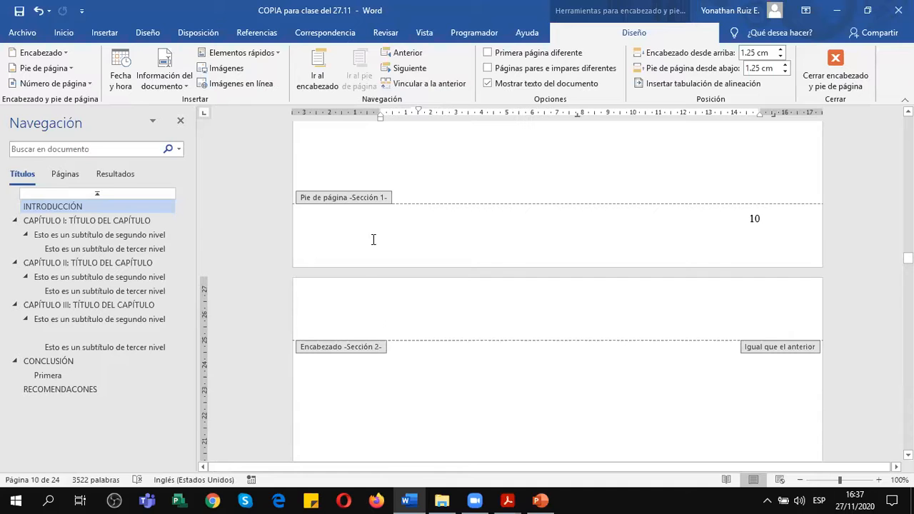
left_click(781, 225)
left_click(770, 217)
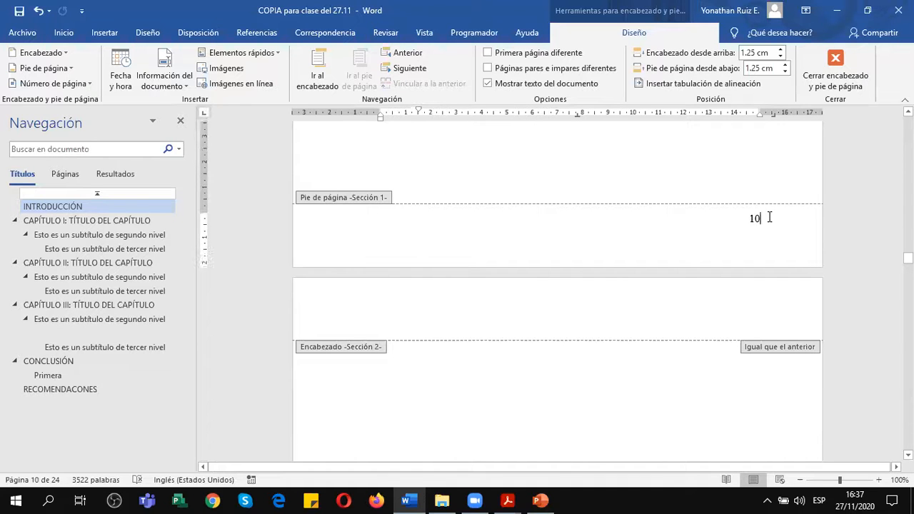
left_click(54, 83)
left_click(66, 182)
left_click(861, 62)
Check the page footers from the INTRODUCCIÓN back through the INDICE DE GRÁFICOS and TABLA DE CONTENIDO to the RESUMEN.
scroll(786, 245, "down", 5)
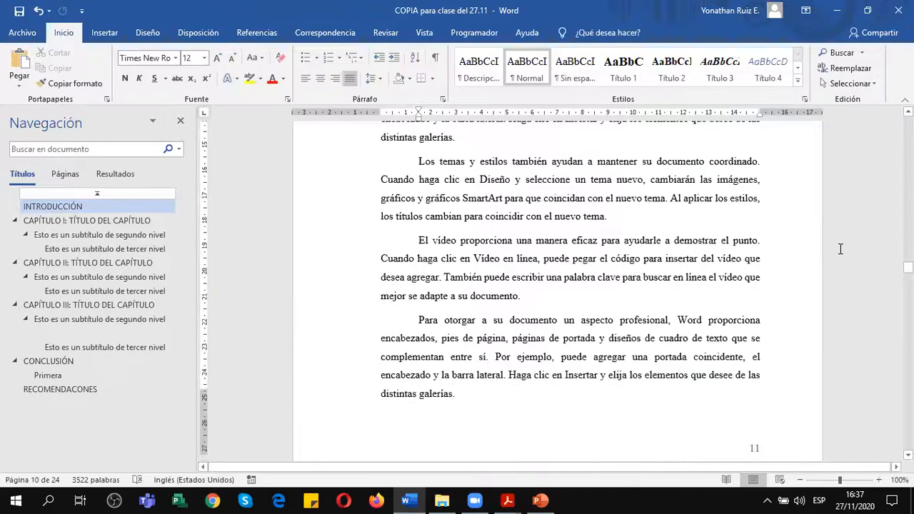
scroll(781, 291, "down", 2)
scroll(782, 291, "up", 5)
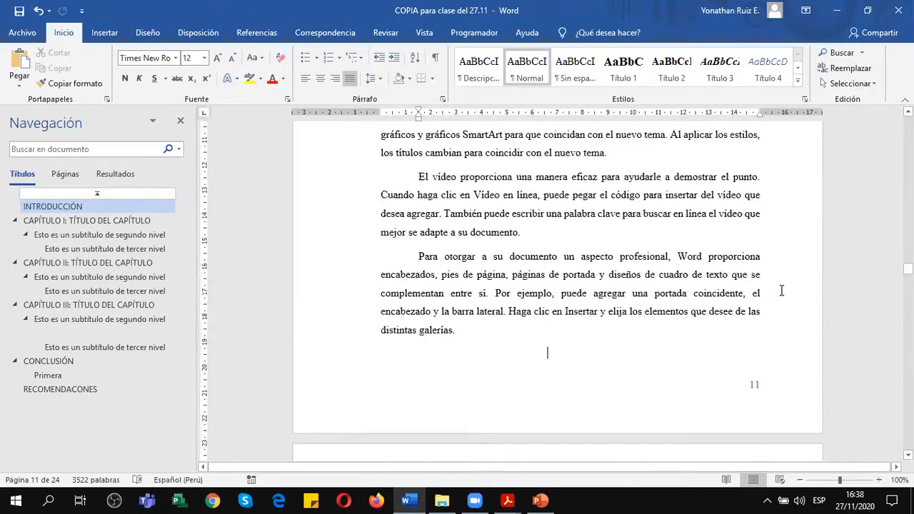
scroll(625, 270, "up", 6)
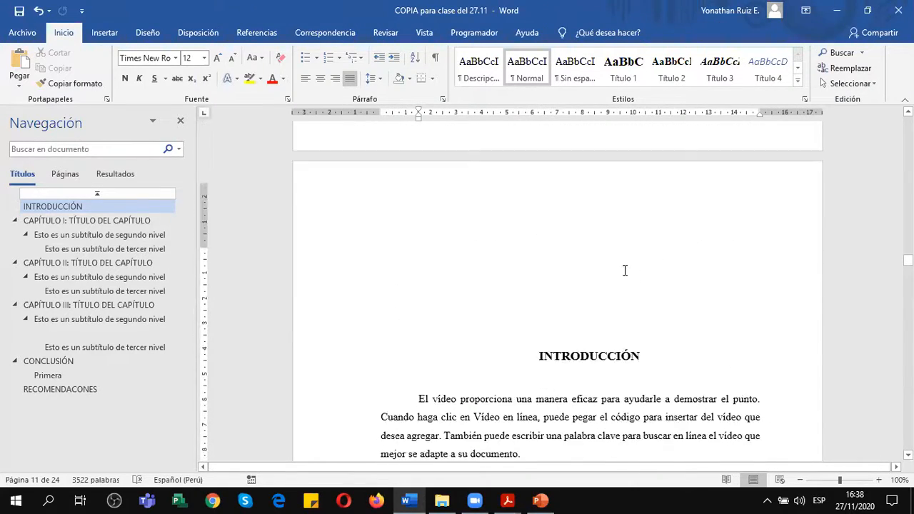
scroll(625, 270, "up", 6)
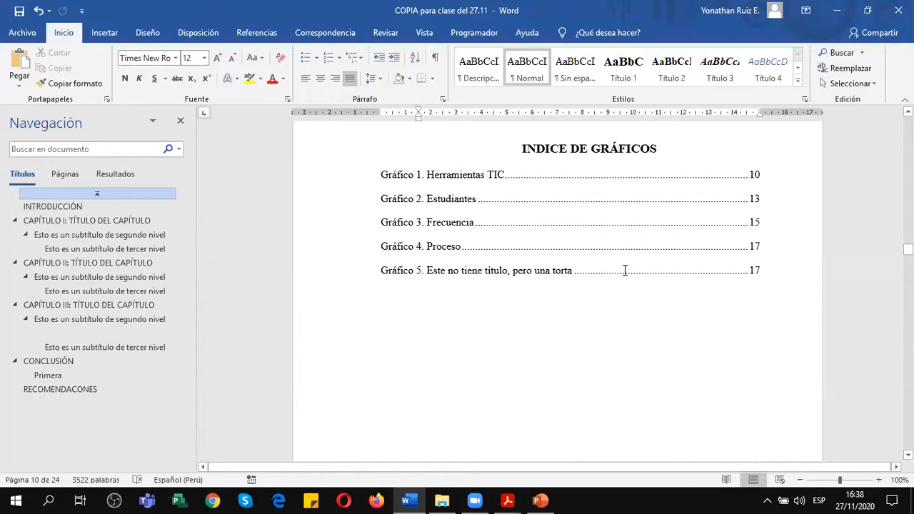
scroll(625, 270, "up", 8)
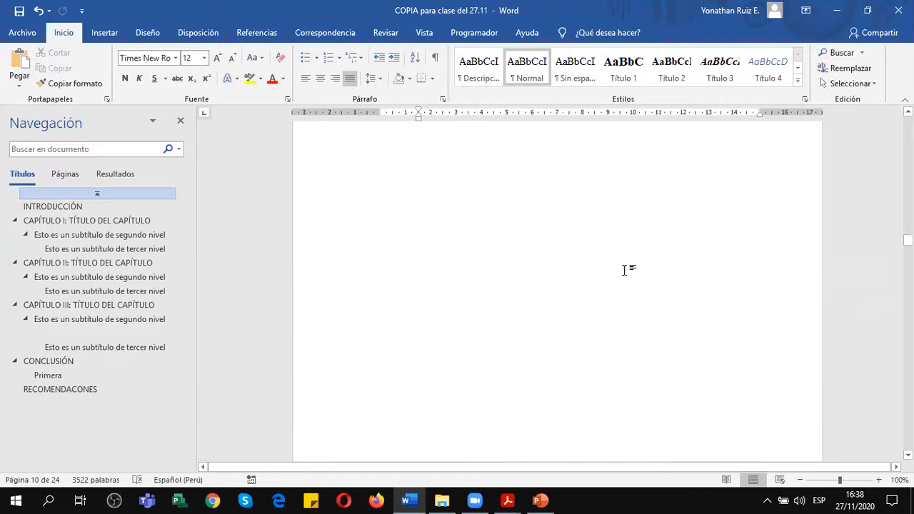
scroll(625, 270, "up", 8)
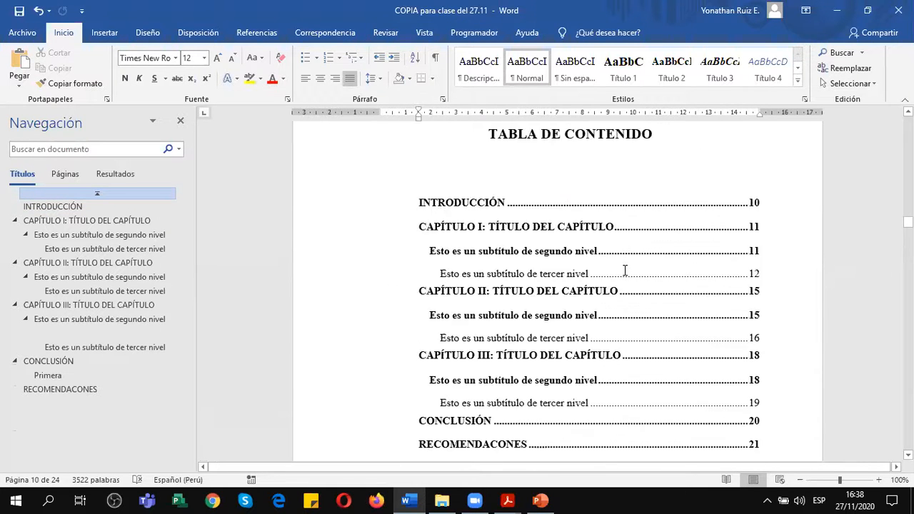
scroll(625, 271, "up", 8)
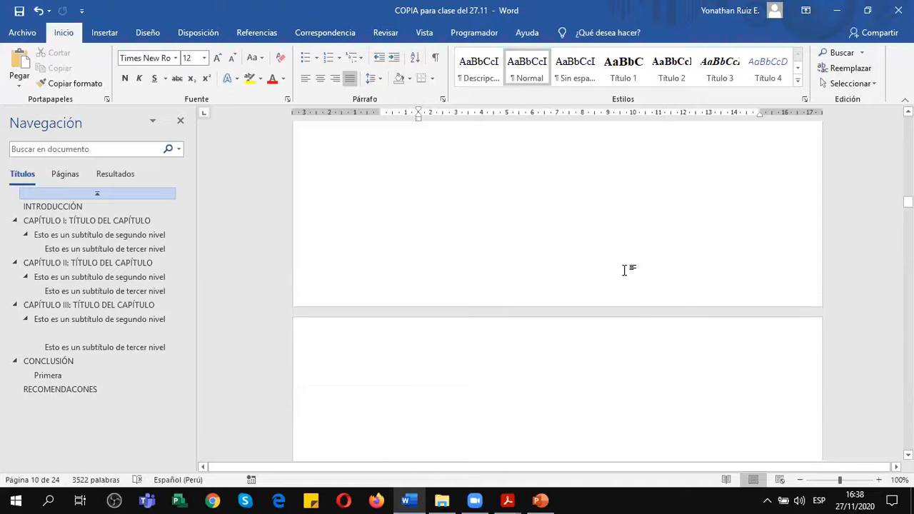
Display multiple pages at once and examine the footers of the preliminary pages from the title page to the RESUMEN.
left_click(425, 32)
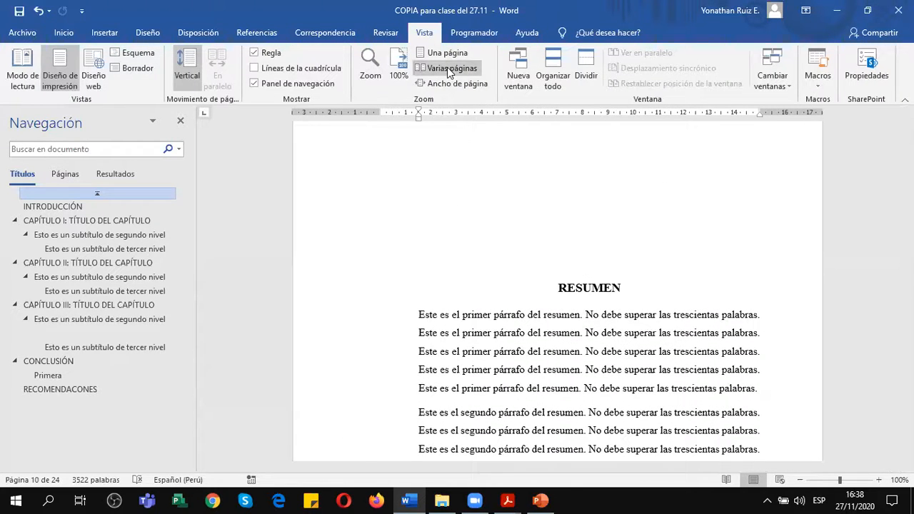
left_click(448, 68)
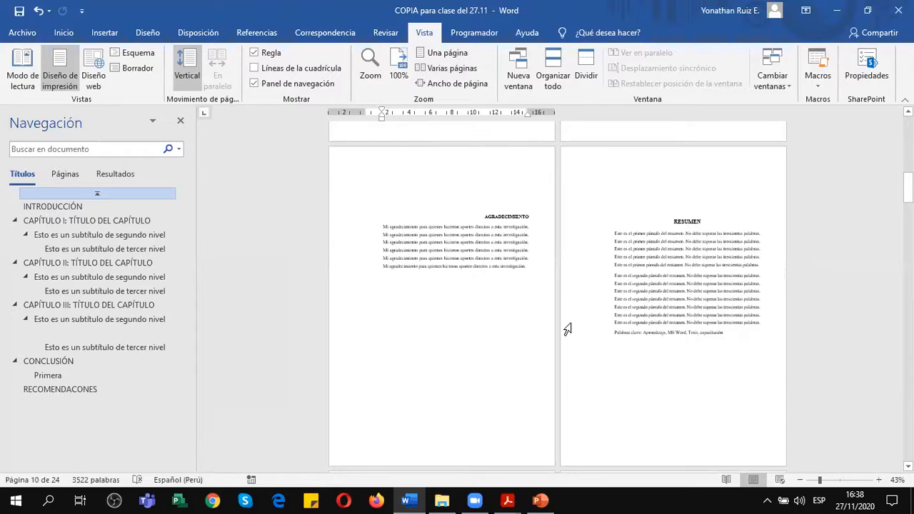
scroll(568, 330, "down", 1)
scroll(566, 290, "up", 12)
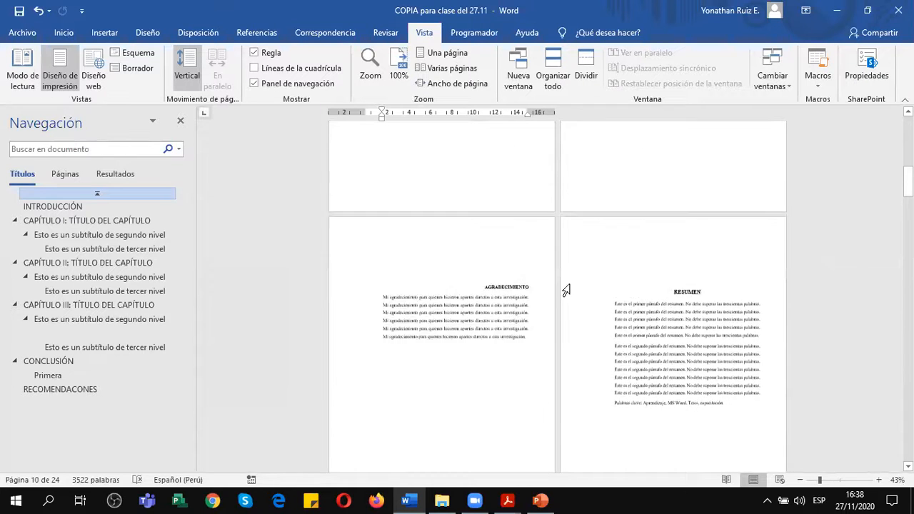
scroll(566, 290, "up", 10)
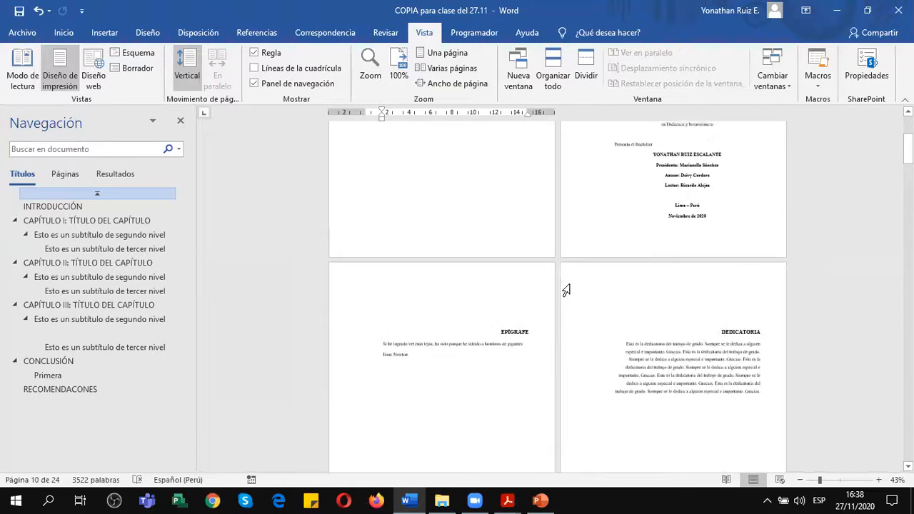
scroll(719, 261, "down", 5)
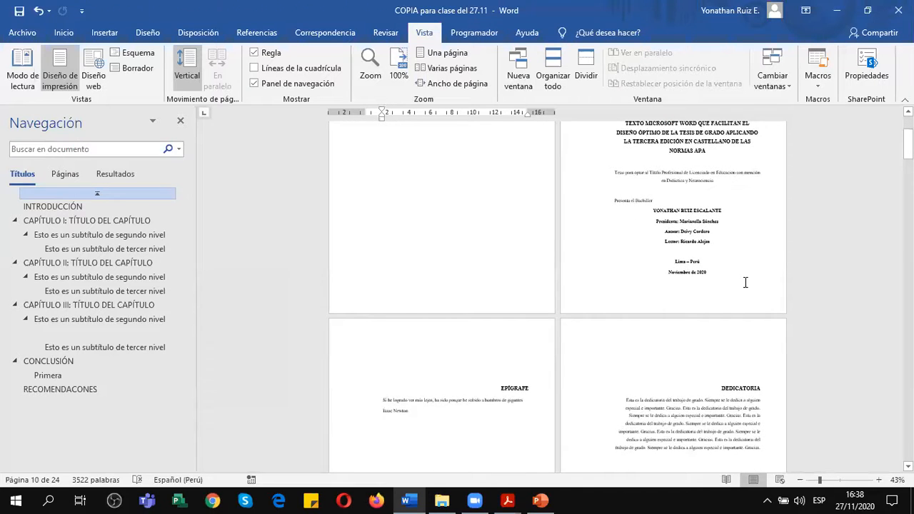
scroll(752, 295, "down", 5)
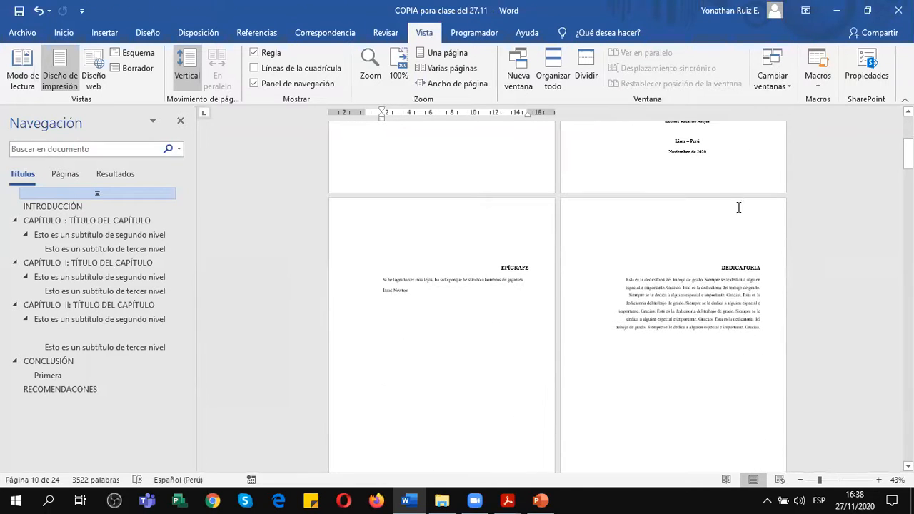
scroll(736, 171, "down", 4)
scroll(732, 143, "up", 6)
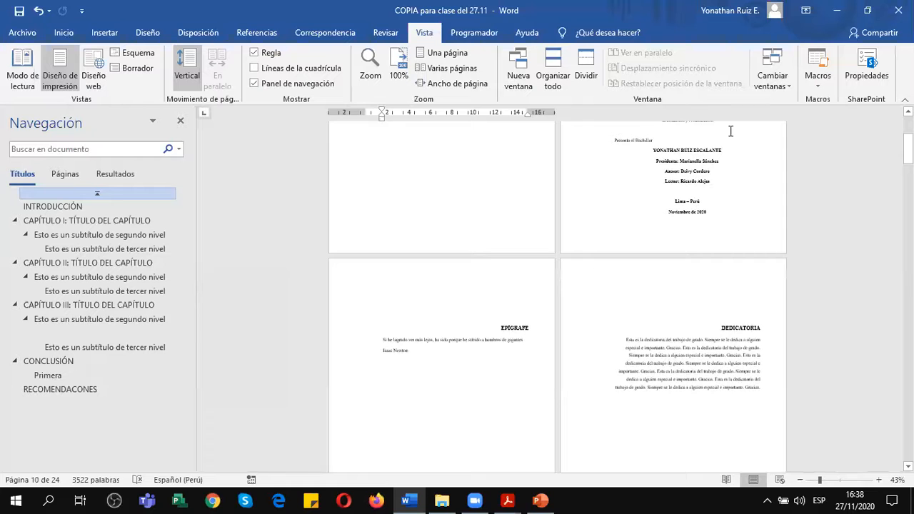
scroll(703, 290, "down", 15)
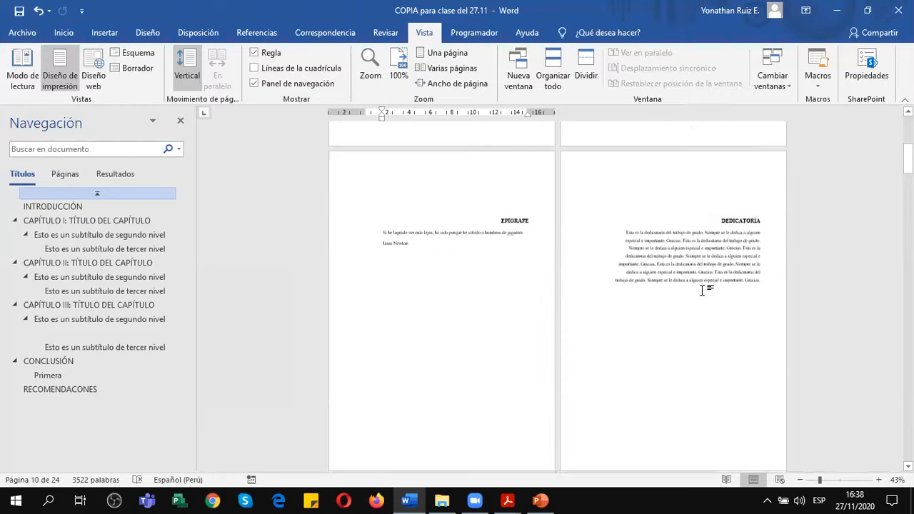
scroll(693, 279, "down", 15)
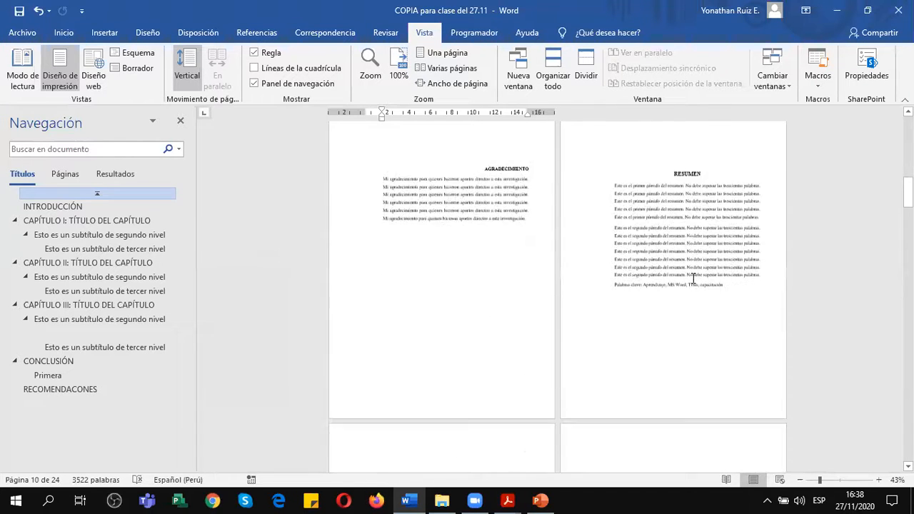
Compare the footers of the INDICE DE TABLAS and INDICE DE GRÁFICOS pages with those of the INTRODUCCIÓN and CAPÍTULO I.
scroll(705, 243, "down", 15)
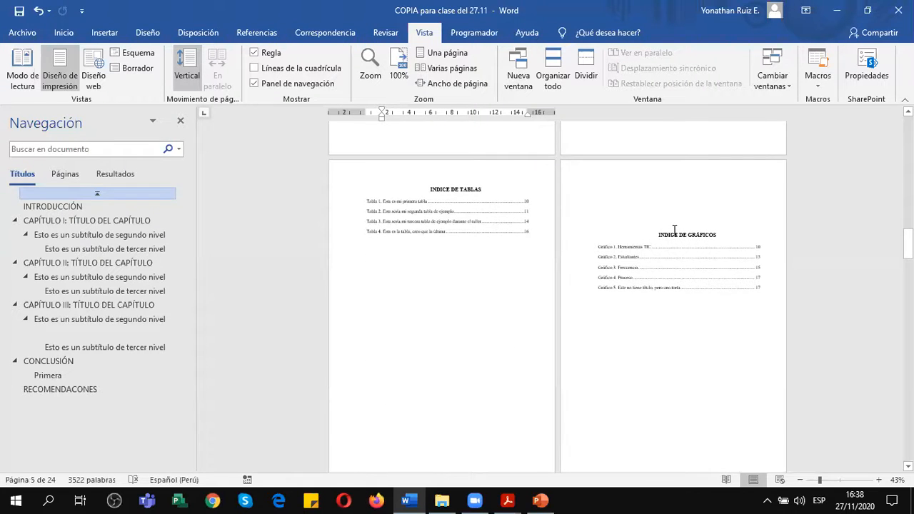
scroll(674, 230, "down", 15)
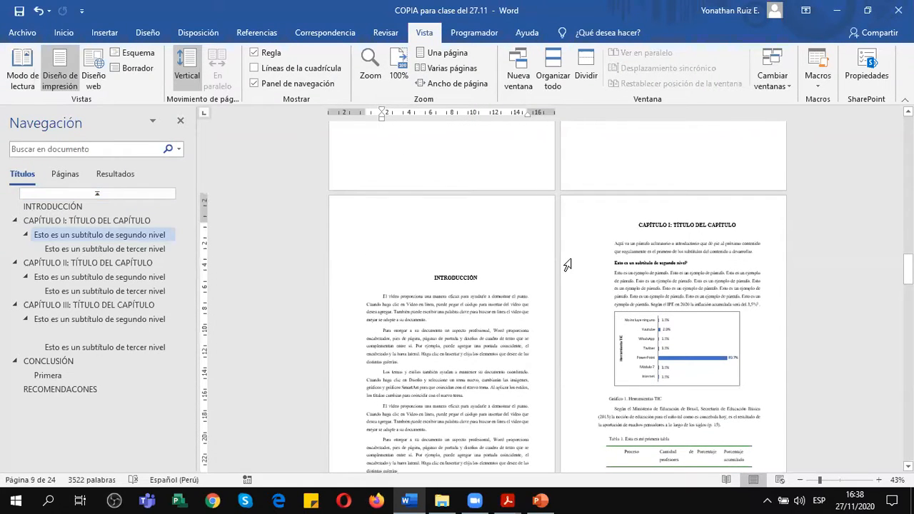
scroll(488, 278, "down", 6)
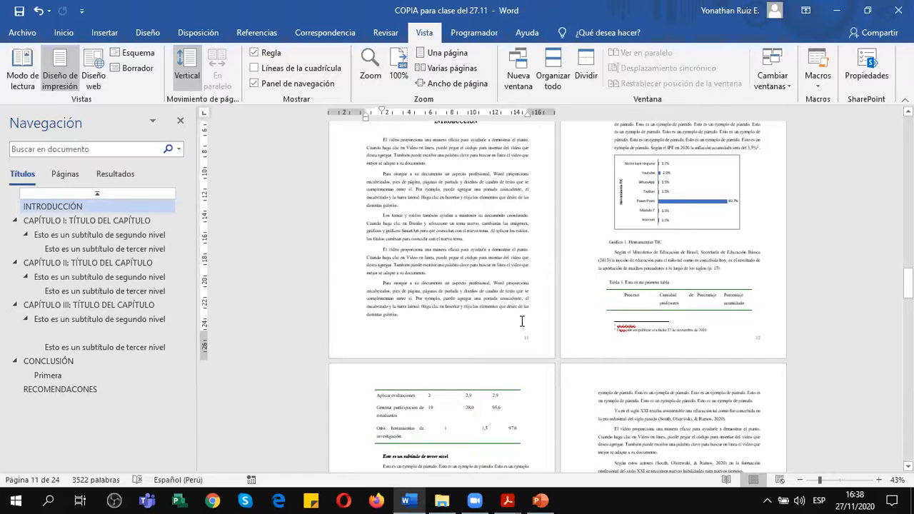
scroll(523, 322, "up", 12)
scroll(523, 320, "up", 3)
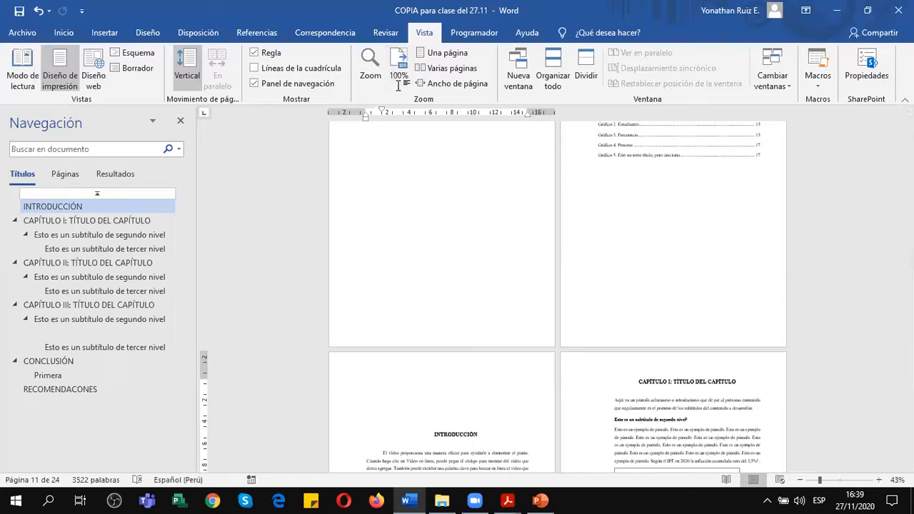
left_click(427, 235)
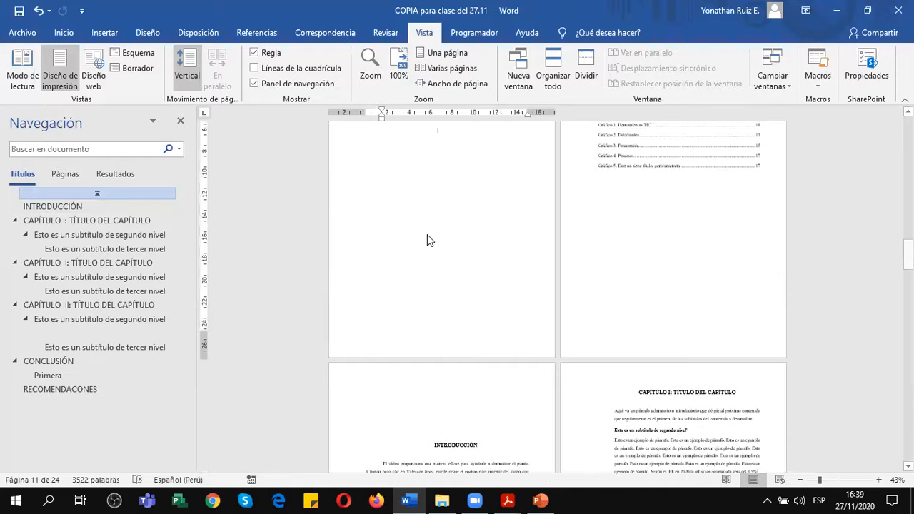
Switch to the Anexo 1 guide PDF and select both parts of the Inicio de numeración rule to review them.
mouse_move(508, 501)
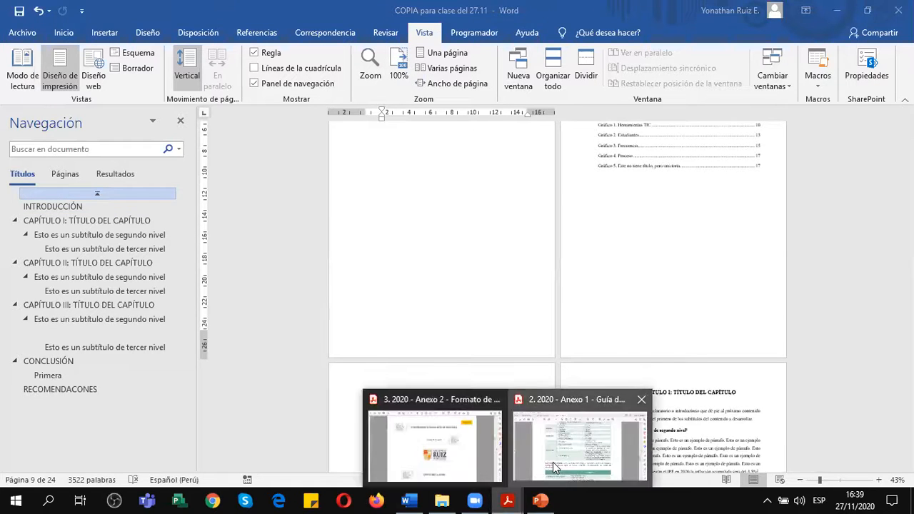
left_click(553, 462)
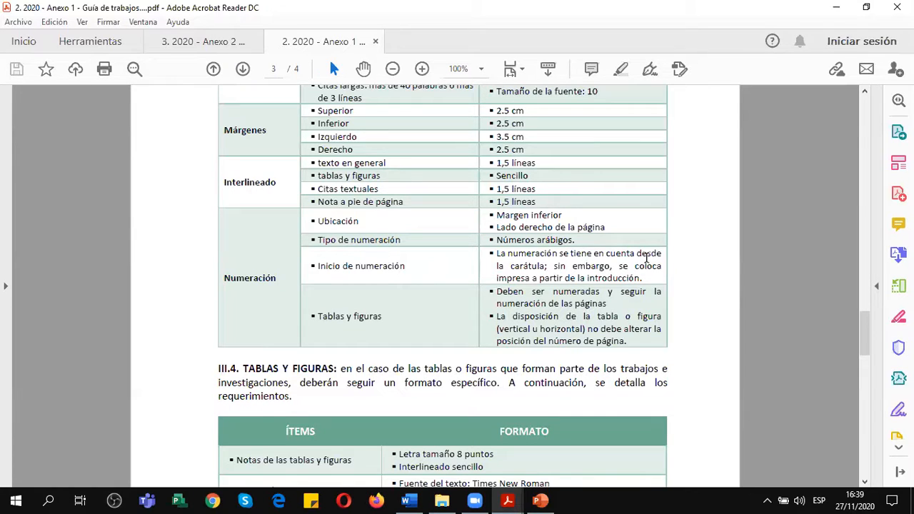
left_click_drag(546, 268, 497, 253)
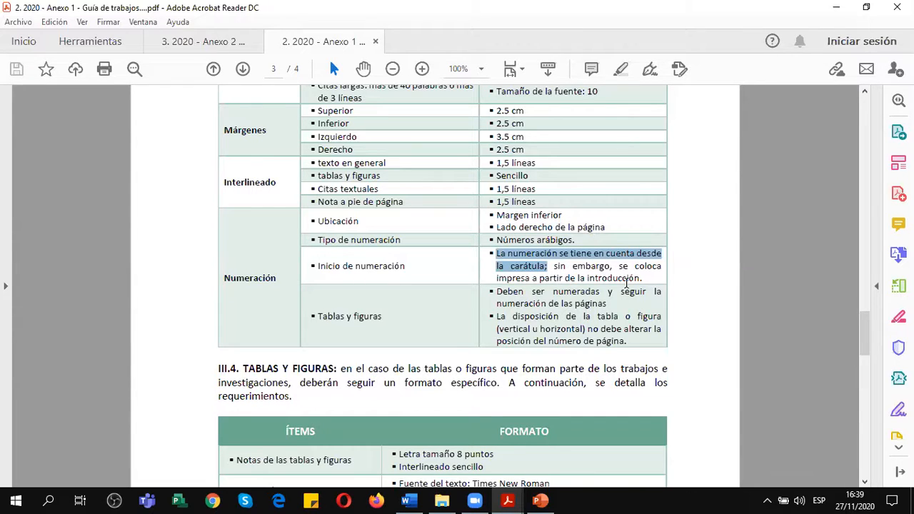
left_click_drag(643, 278, 561, 267)
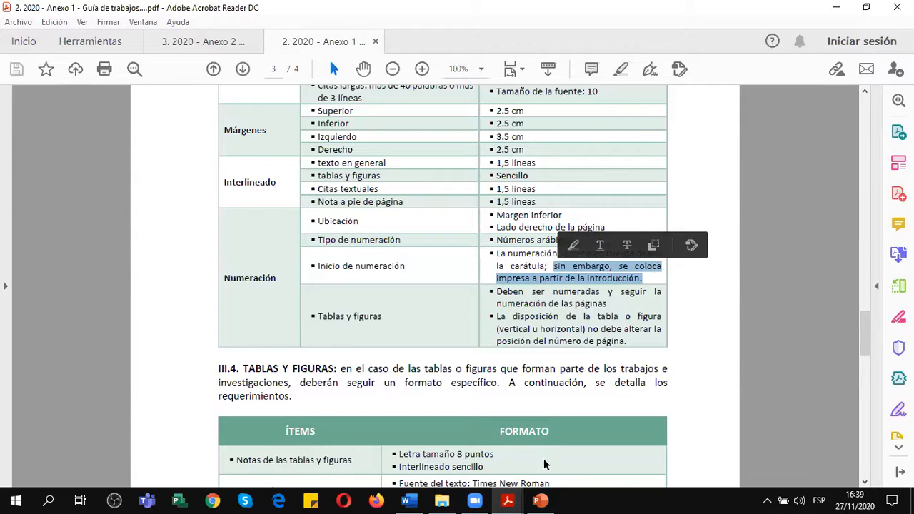
Return to the Word document, set the zoom to 100%, and look over the ABSTRACT page.
left_click(408, 501)
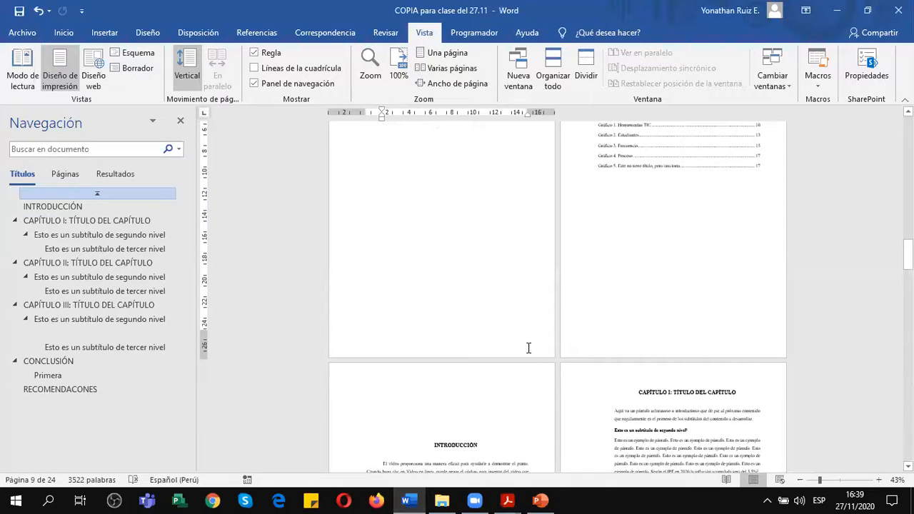
scroll(523, 346, "up", 5)
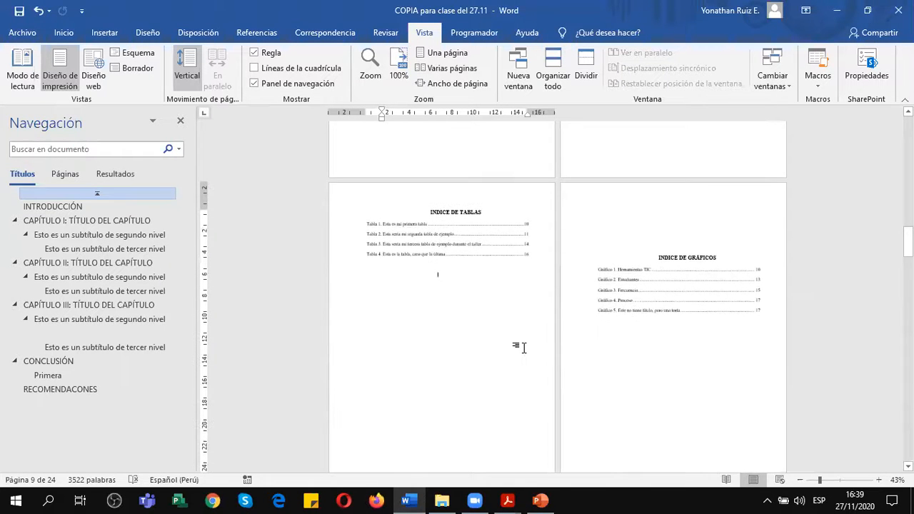
scroll(490, 281, "up", 5)
left_click(399, 67)
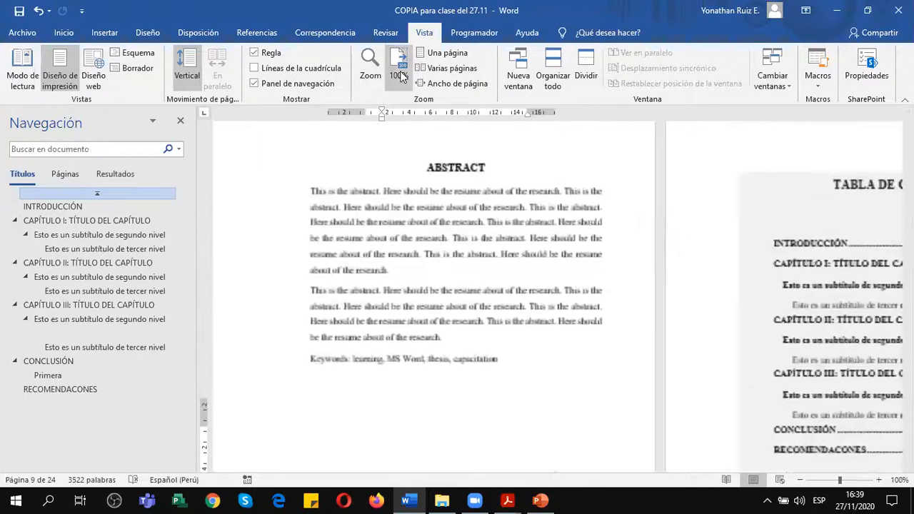
scroll(467, 286, "up", 3)
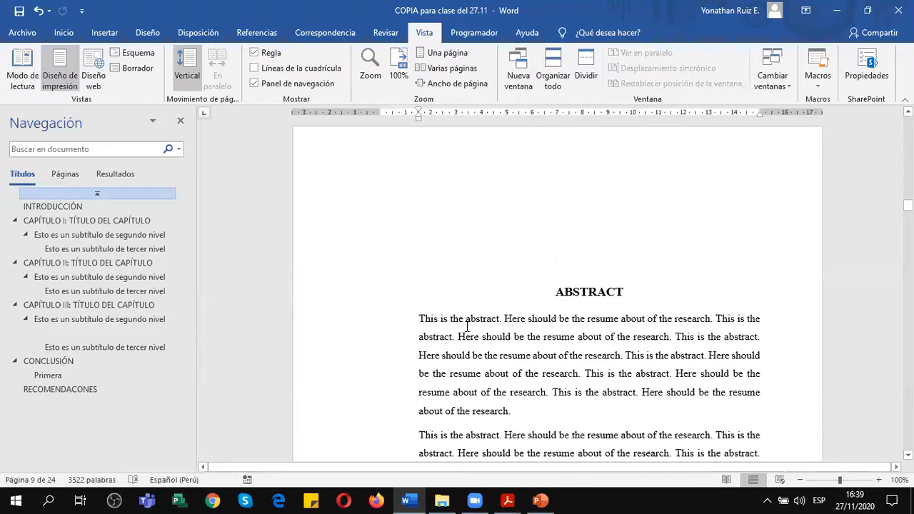
scroll(467, 325, "up", 1)
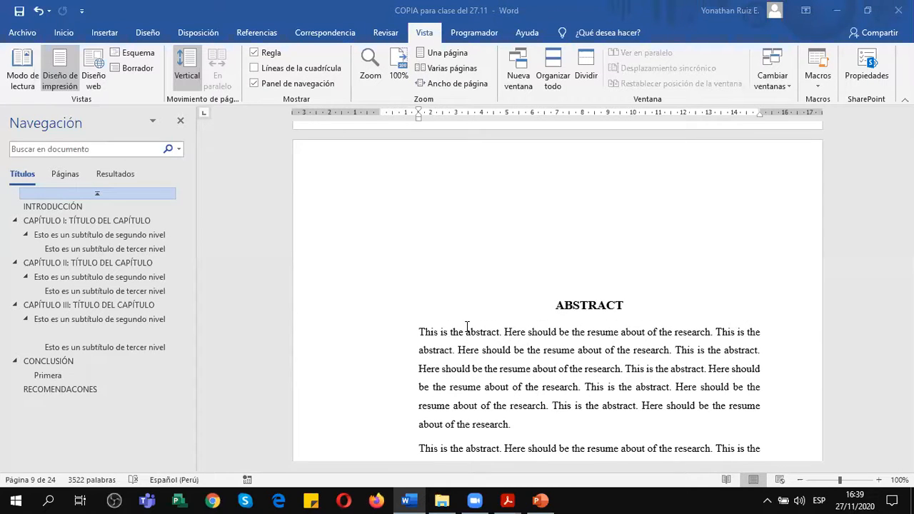
scroll(576, 306, "down", 5)
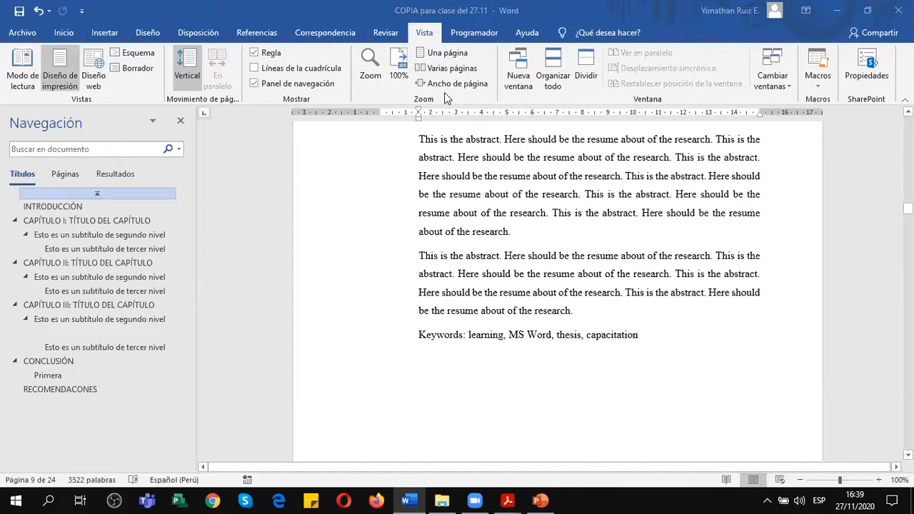
scroll(559, 247, "down", 4)
scroll(559, 247, "up", 8)
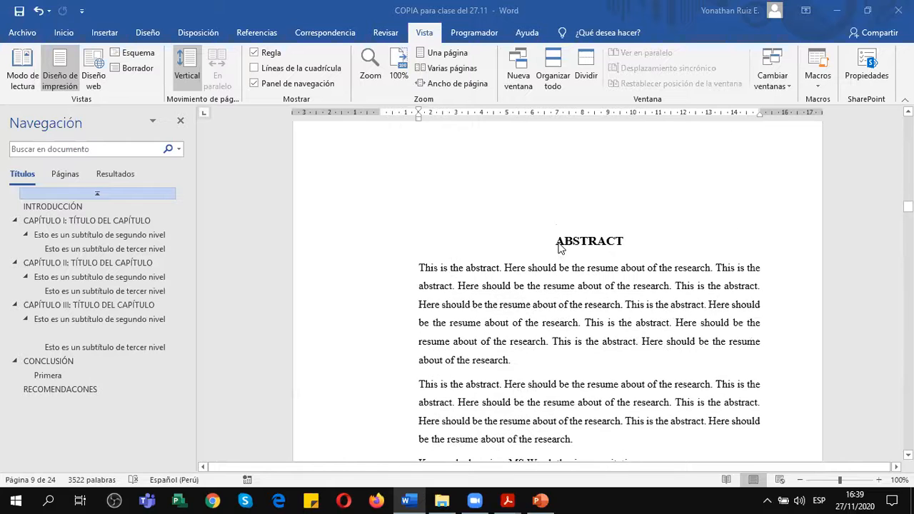
Display multiple pages again and go back to the title page at the start of the document.
scroll(559, 247, "up", 18)
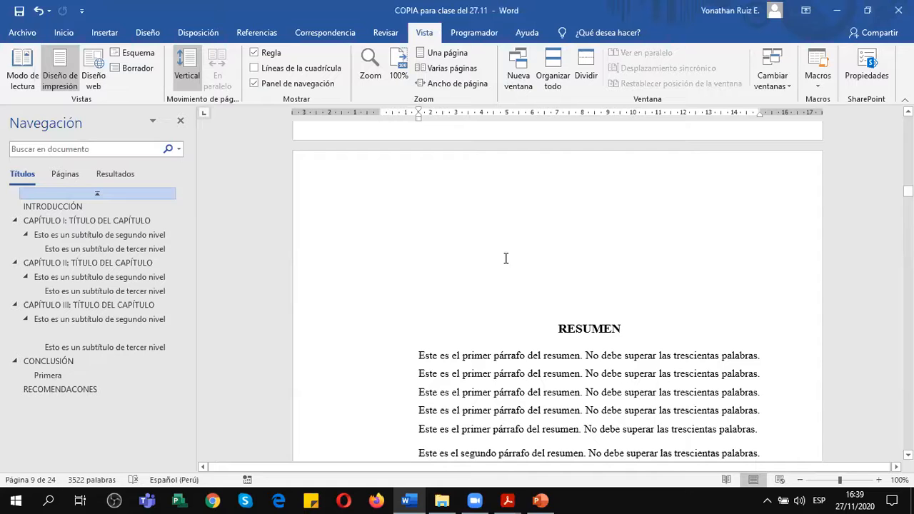
left_click(448, 68)
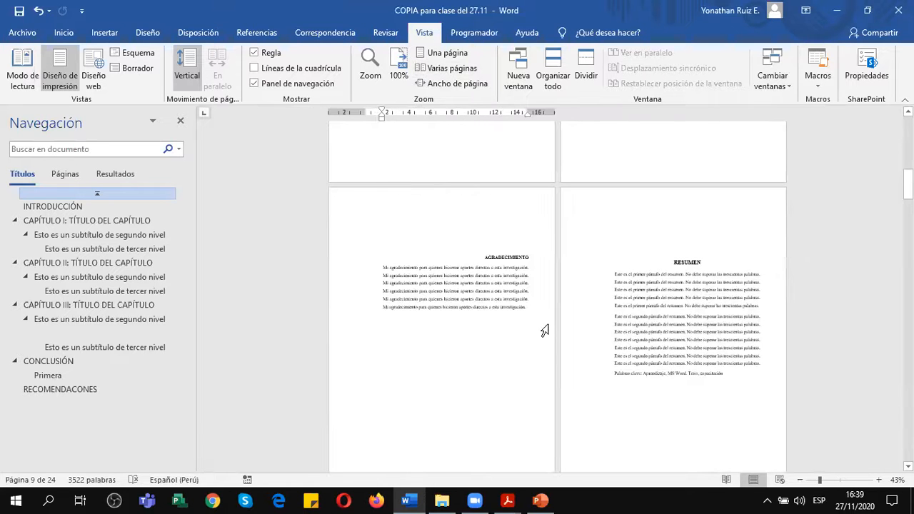
scroll(545, 332, "up", 10)
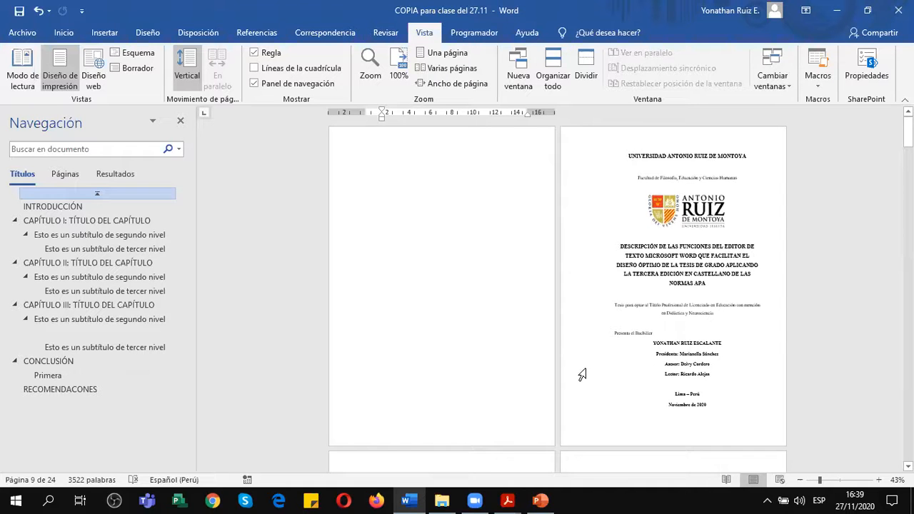
Look through the pages from the title page to CAPÍTULO I to check where page numbers are printed.
scroll(582, 375, "down", 1)
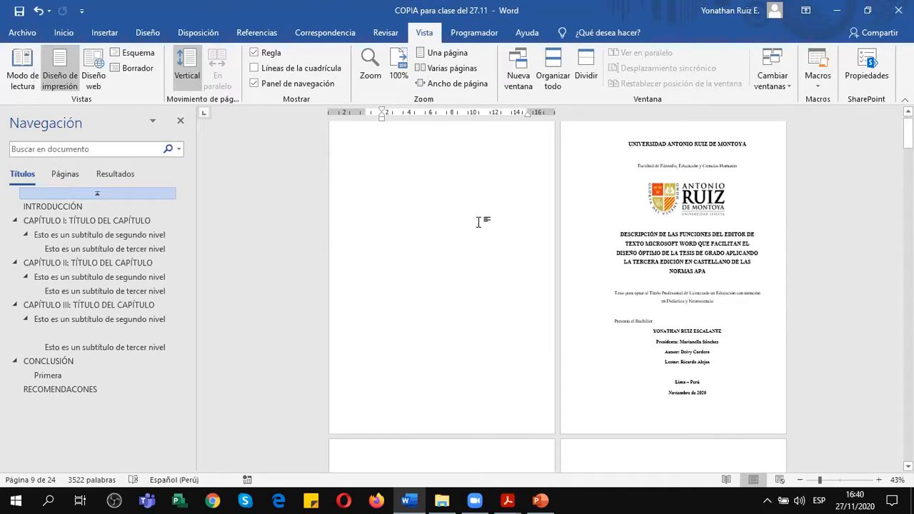
scroll(717, 293, "up", 1)
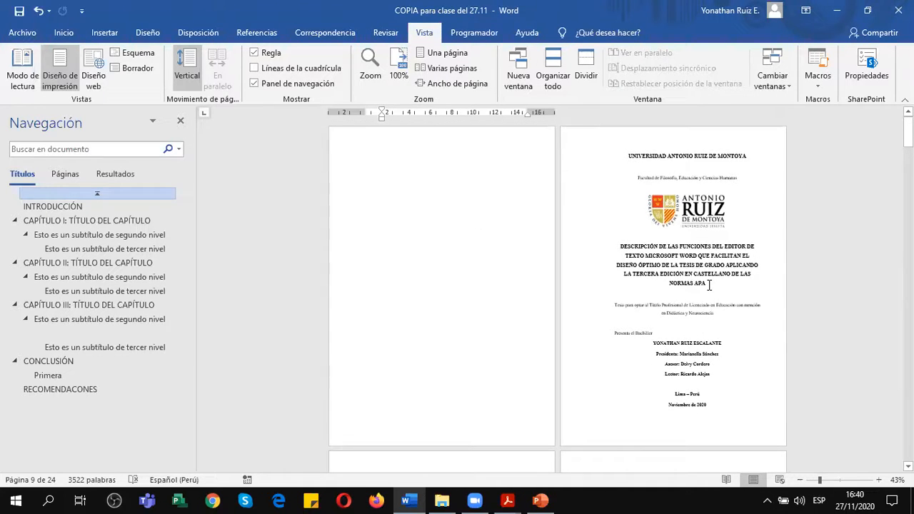
scroll(710, 285, "down", 2)
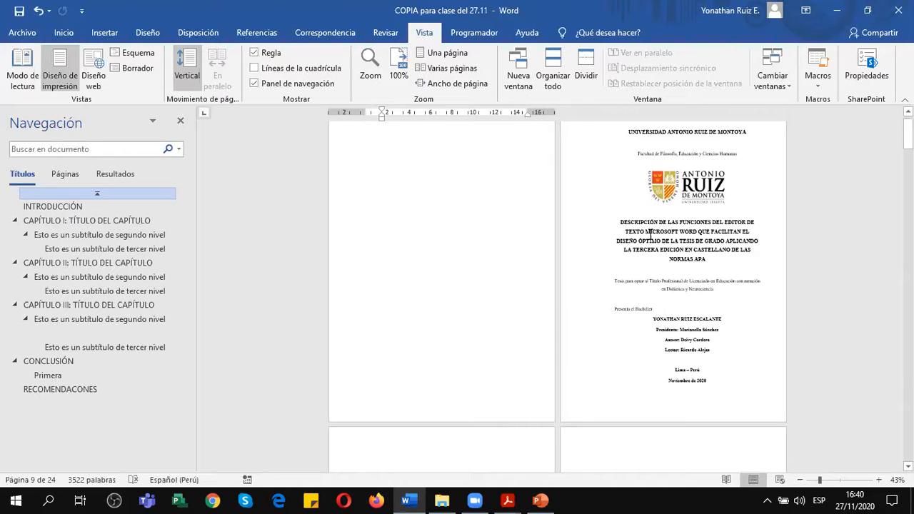
scroll(719, 256, "down", 1)
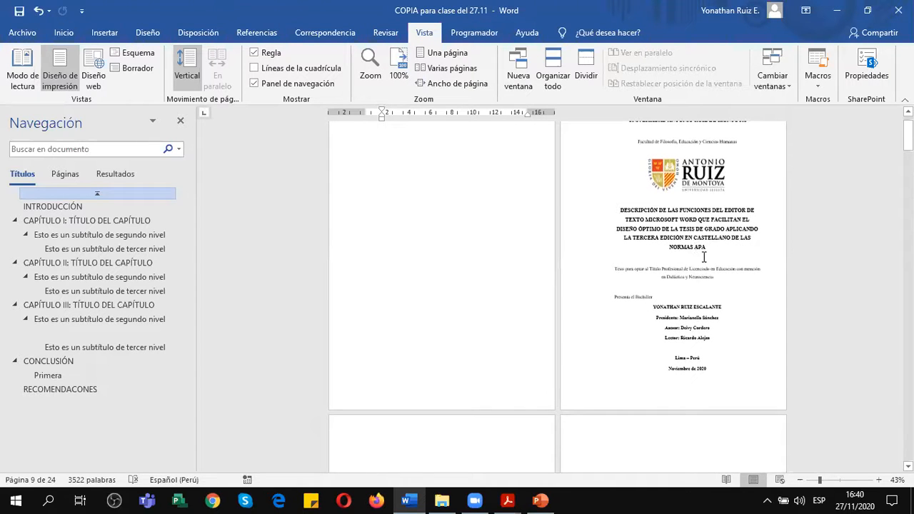
scroll(705, 257, "up", 3)
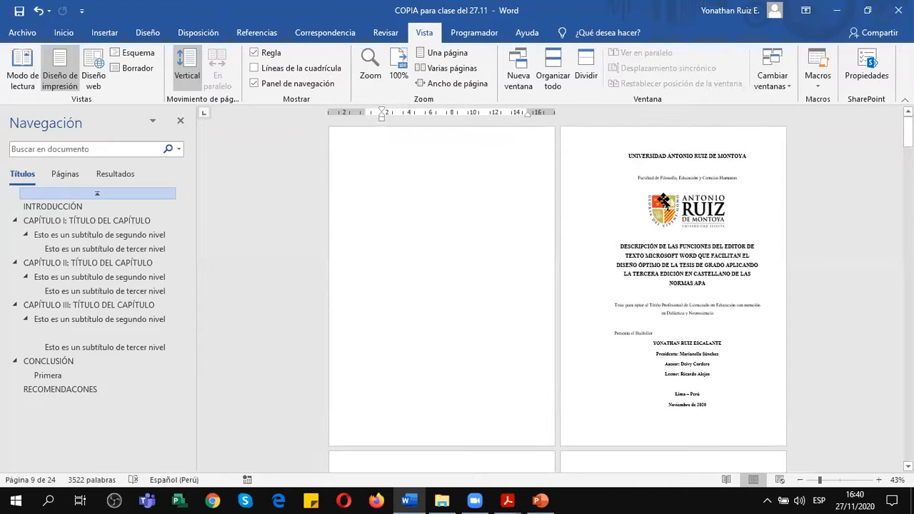
scroll(691, 273, "down", 10)
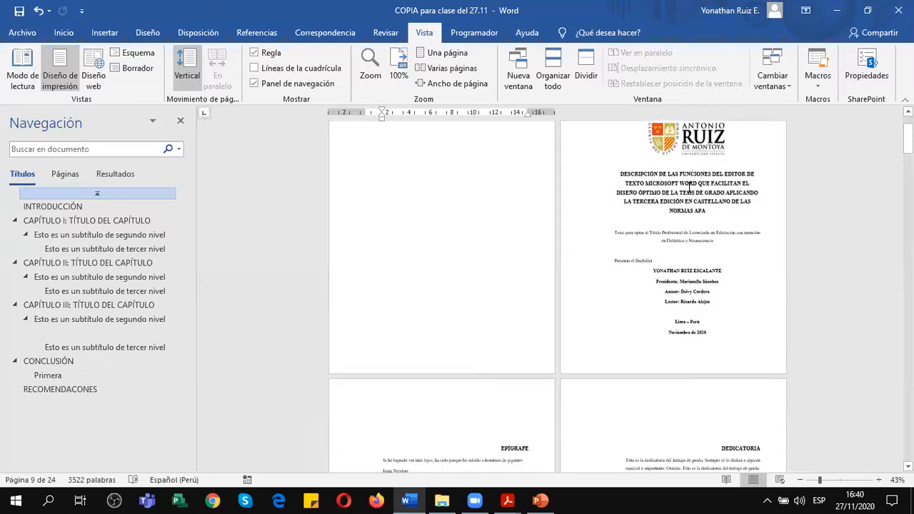
scroll(689, 181, "down", 6)
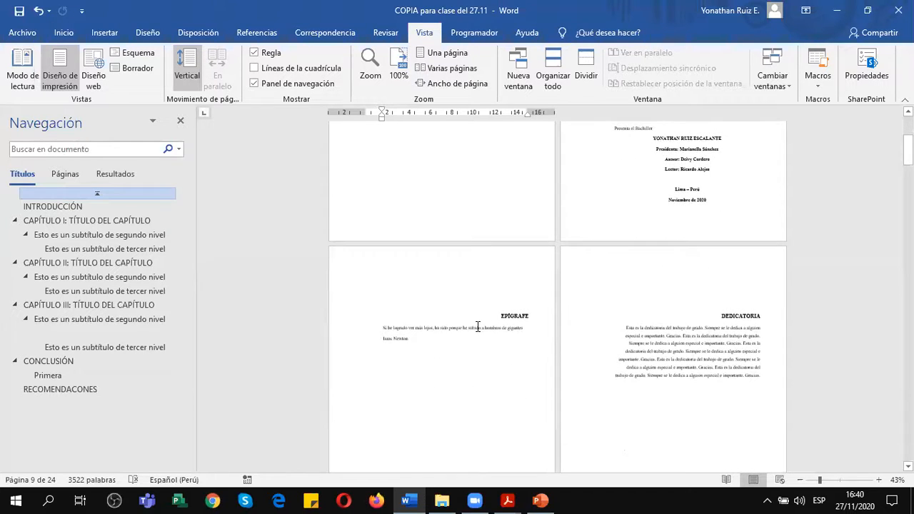
scroll(732, 319, "down", 20)
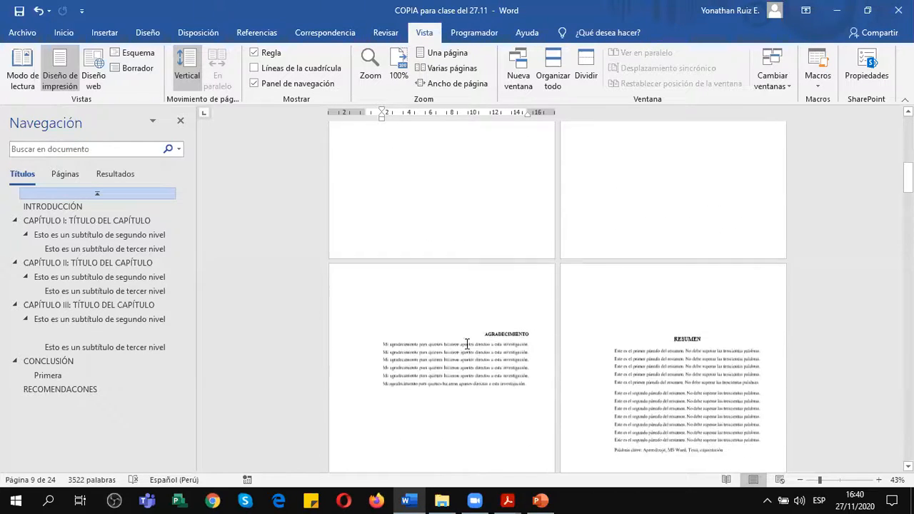
scroll(663, 309, "down", 13)
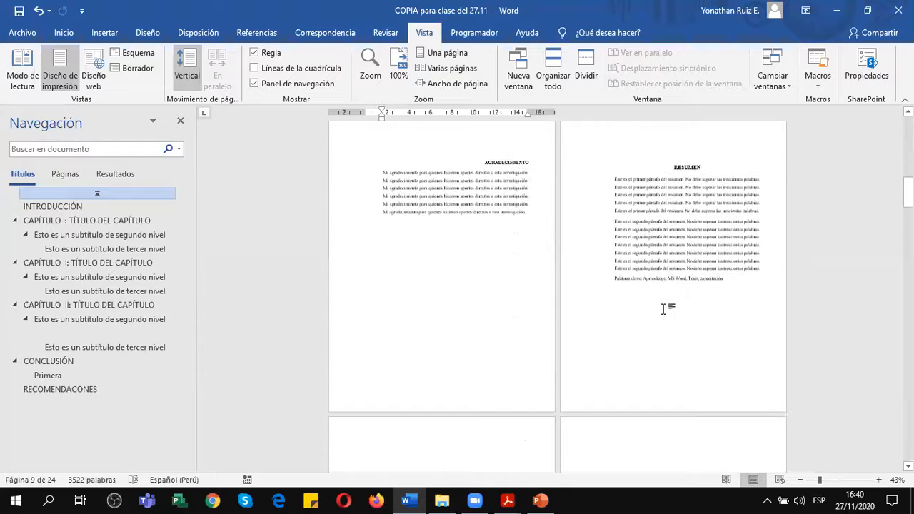
scroll(655, 303, "down", 10)
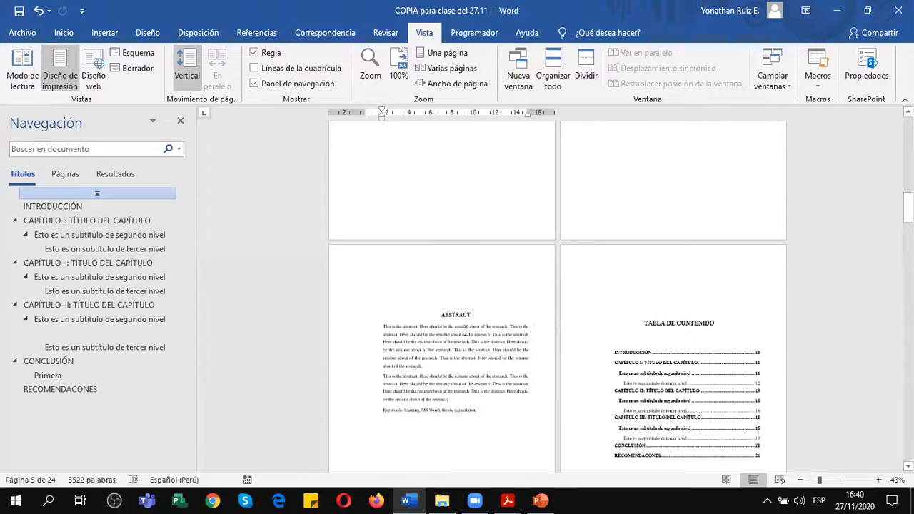
scroll(711, 335, "down", 19)
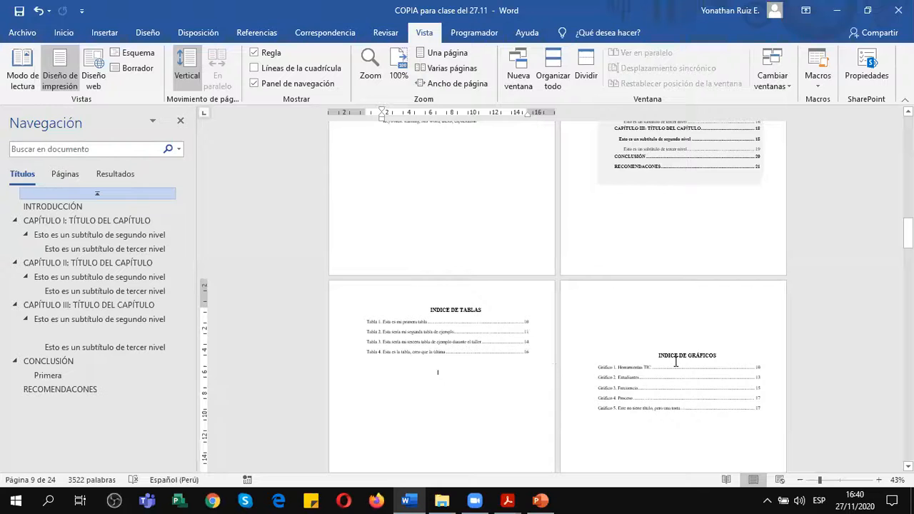
scroll(676, 361, "down", 20)
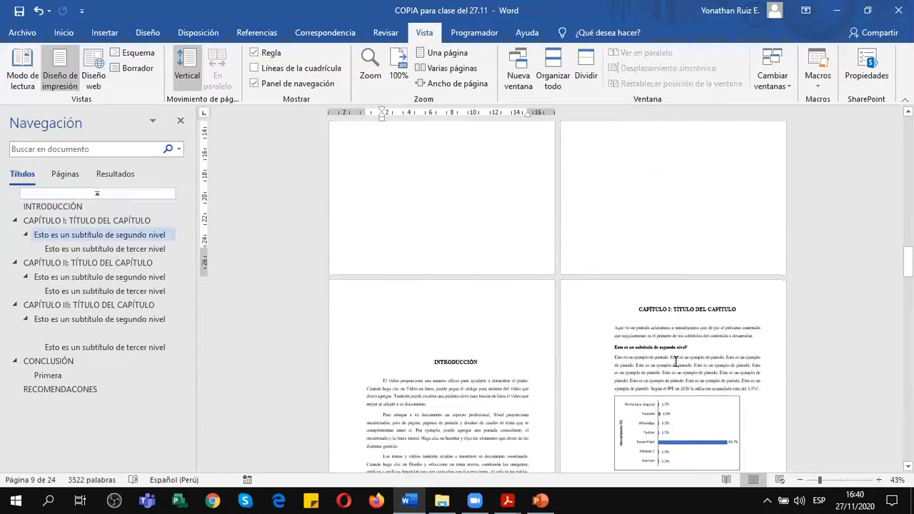
scroll(487, 377, "down", 10)
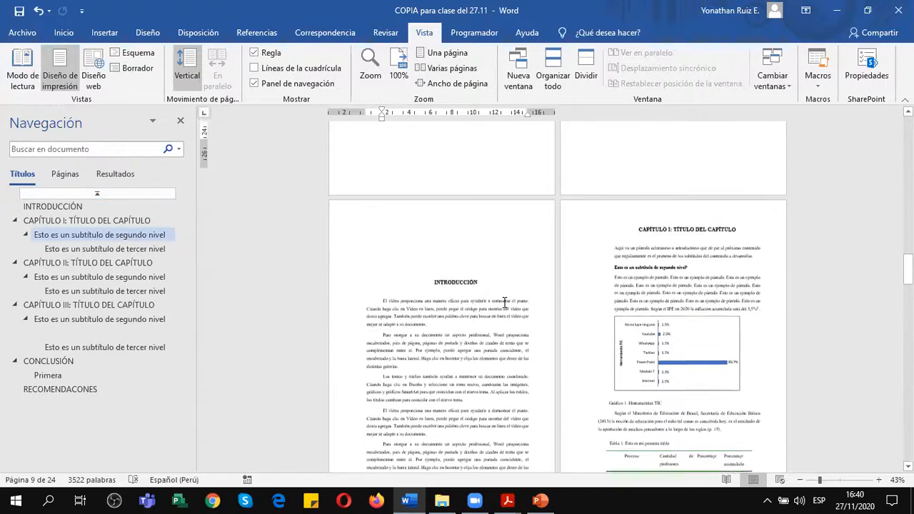
scroll(505, 303, "down", 2)
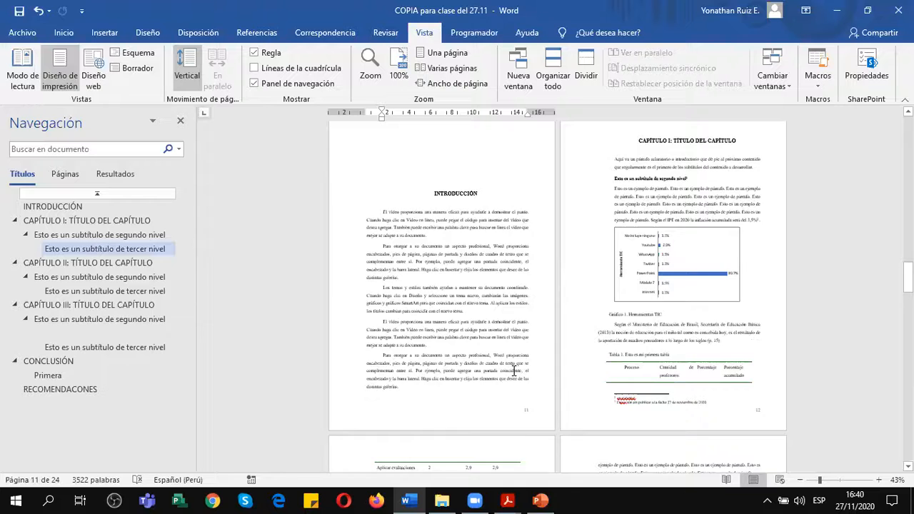
scroll(521, 373, "up", 5)
scroll(515, 371, "up", 6)
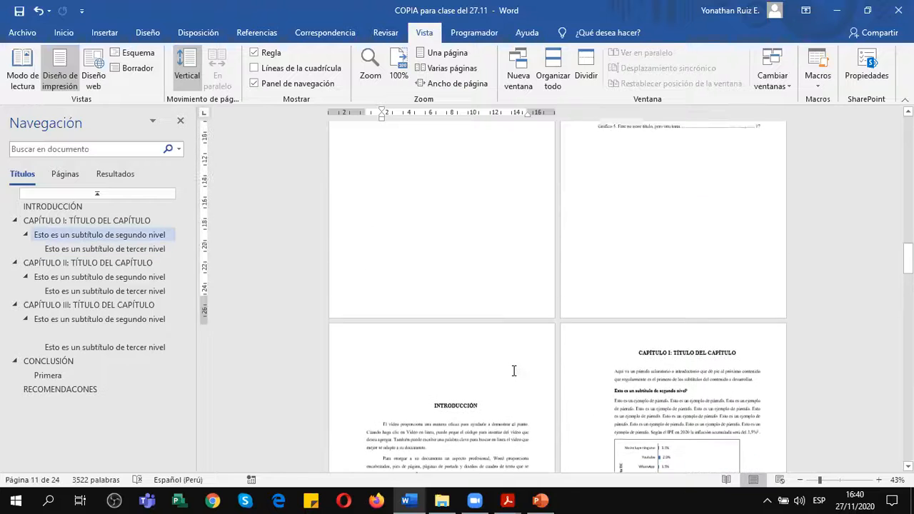
Set the zoom to 100%, go to the INTRODUCCIÓN heading, and examine the page number in that page's footer.
left_click(398, 73)
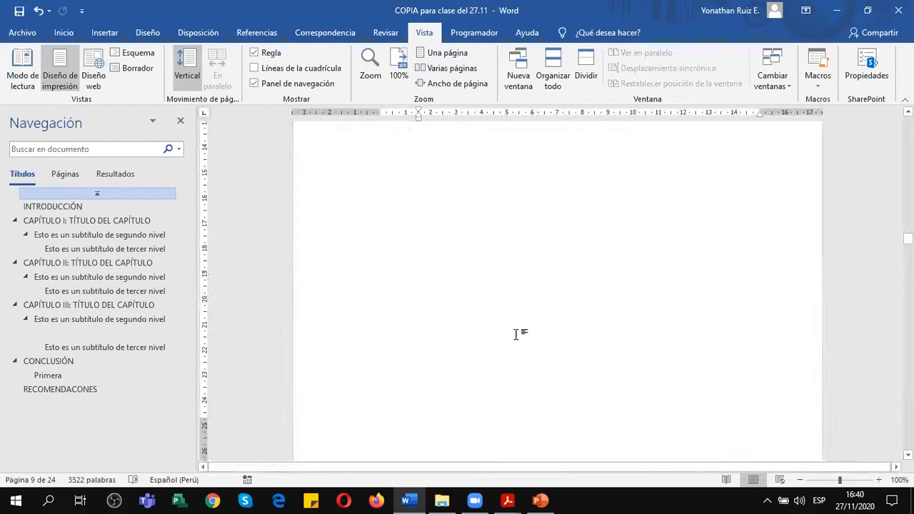
left_click(52, 206)
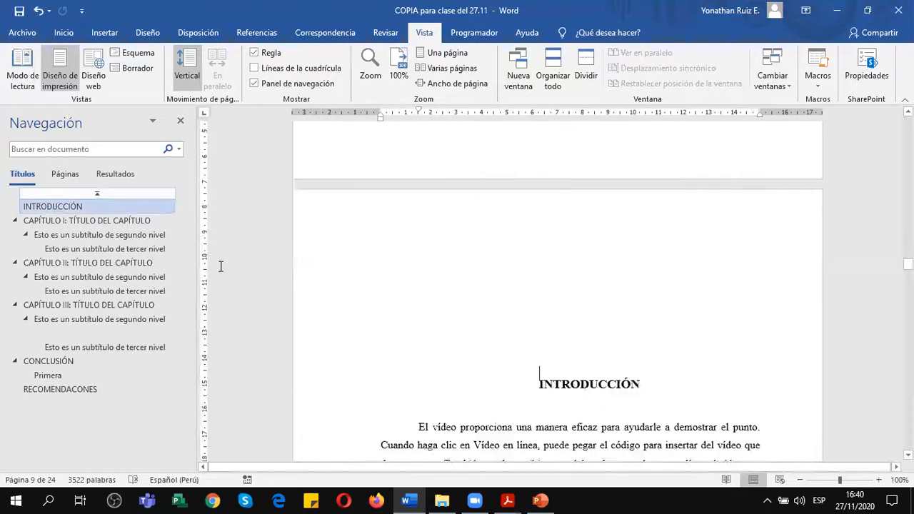
scroll(624, 286, "down", 3)
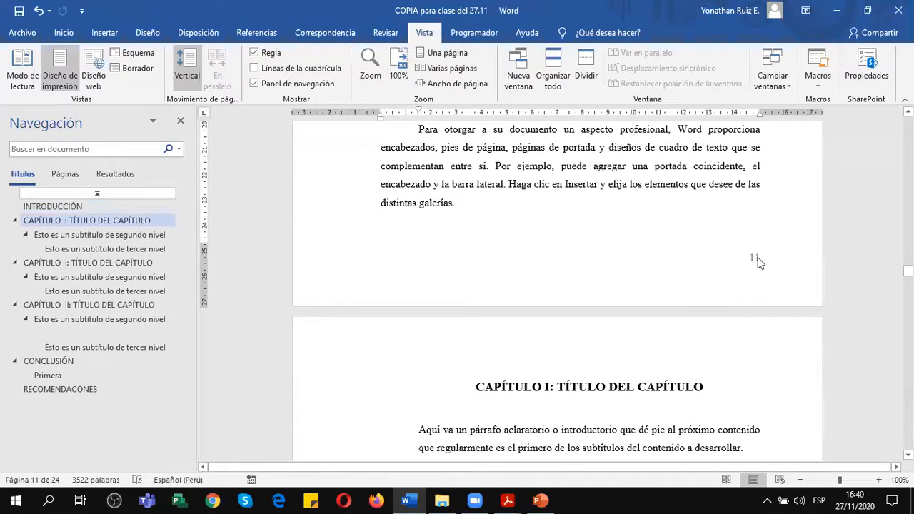
scroll(778, 305, "up", 2)
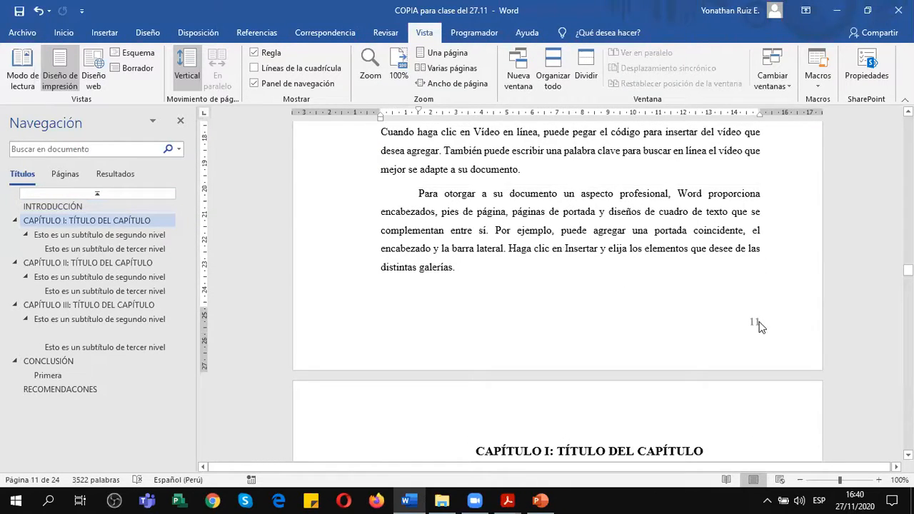
Show the formatting marks and place the cursor at the section break ending the INDICE DE GRÁFICOS page.
scroll(759, 326, "up", 15)
scroll(727, 318, "up", 5)
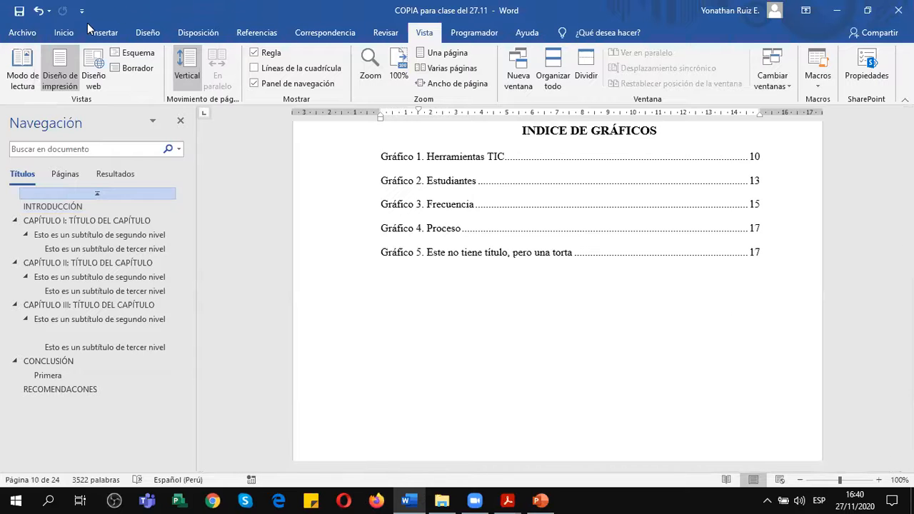
left_click(66, 33)
left_click(435, 58)
scroll(545, 322, "down", 2)
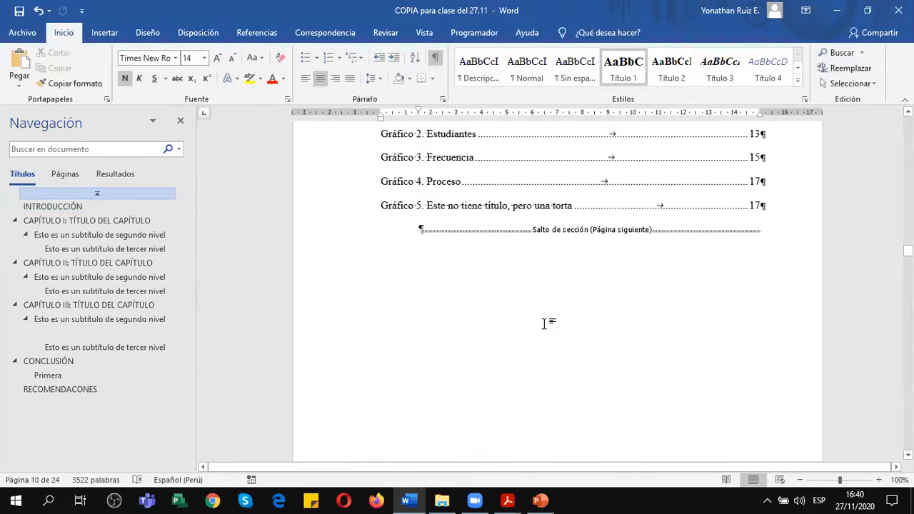
left_click(409, 254)
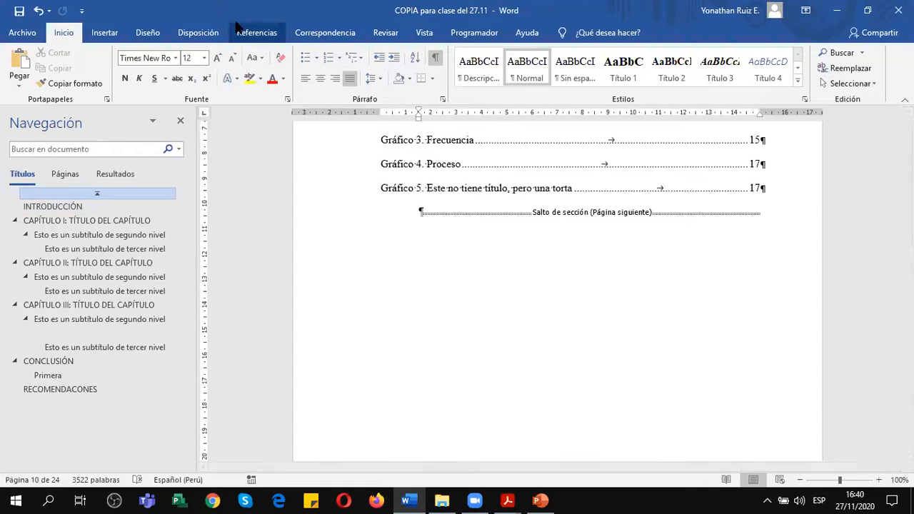
Review the available page and section break types, and examine the transition from INDICE DE GRÁFICOS to INTRODUCCIÓN.
left_click(197, 33)
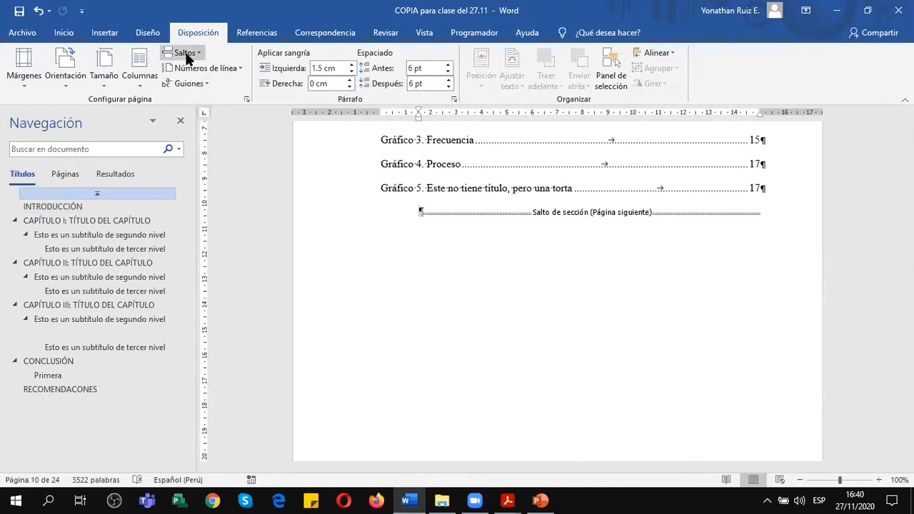
left_click(187, 54)
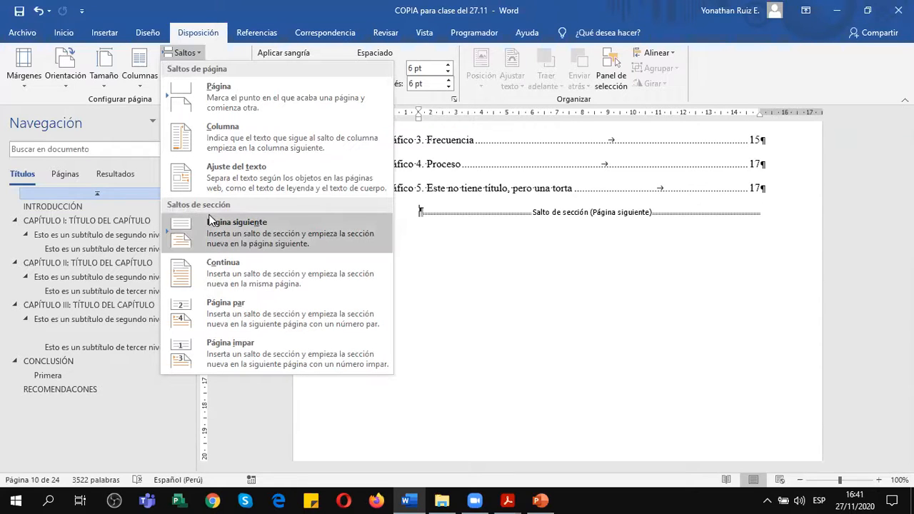
left_click(426, 211)
left_click(424, 209)
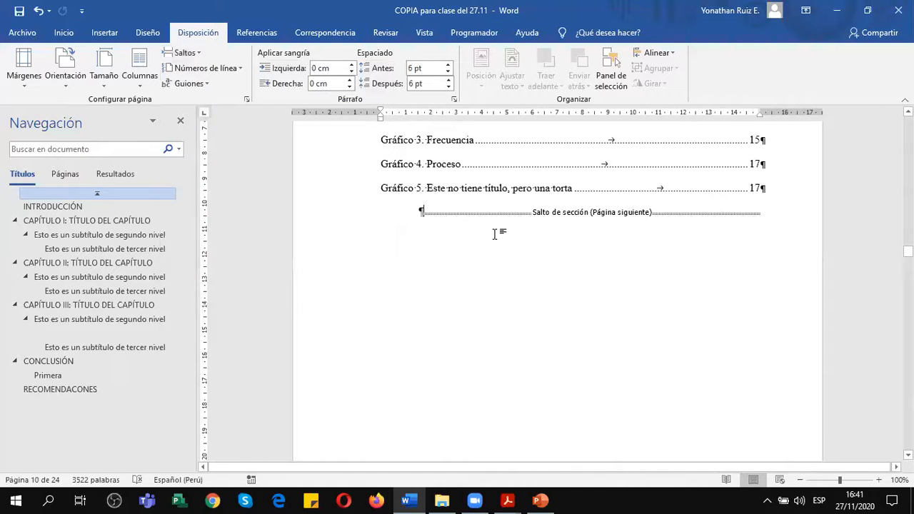
scroll(497, 234, "down", 6)
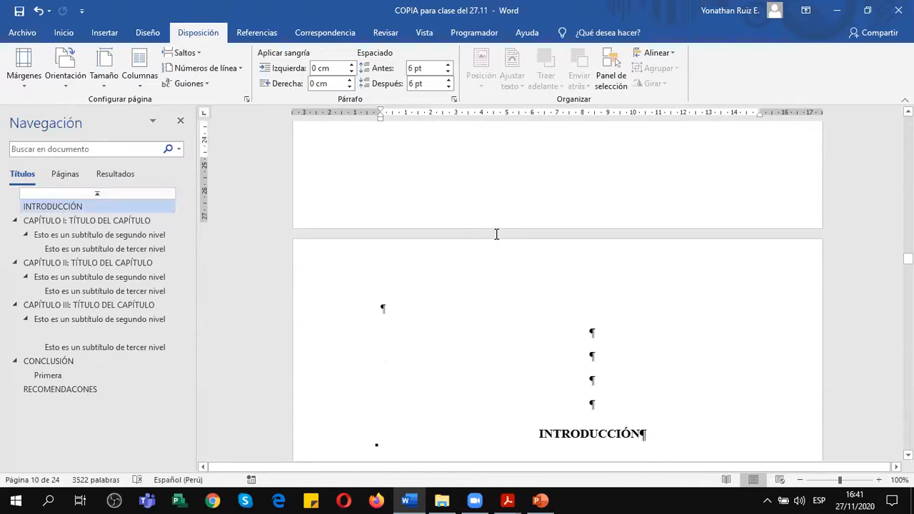
scroll(494, 234, "up", 5)
scroll(494, 234, "down", 15)
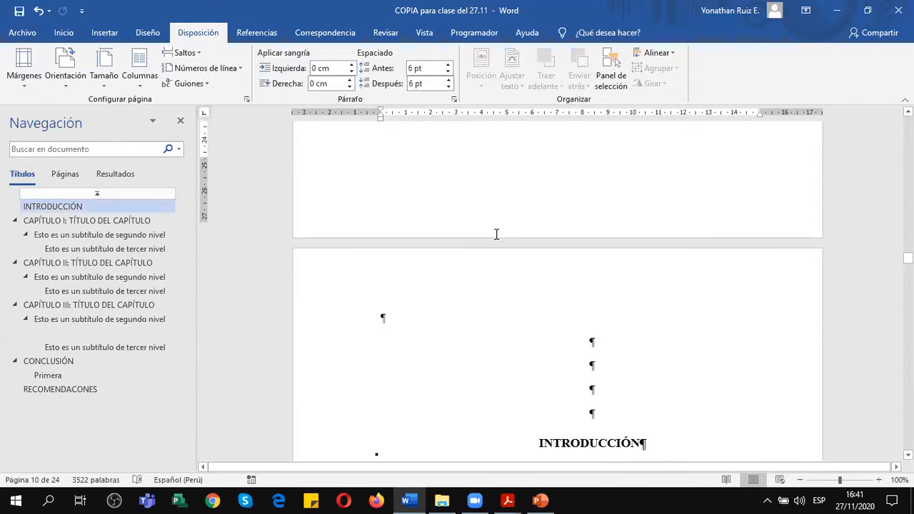
Remove the page numbers from the Section 2 footer on the INTRODUCCIÓN page and close the footer.
scroll(496, 235, "down", 5)
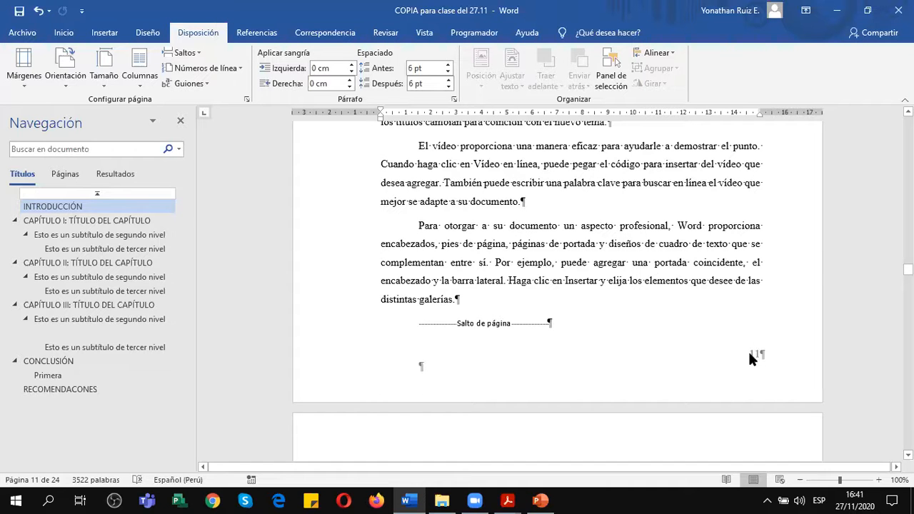
double_click(752, 355)
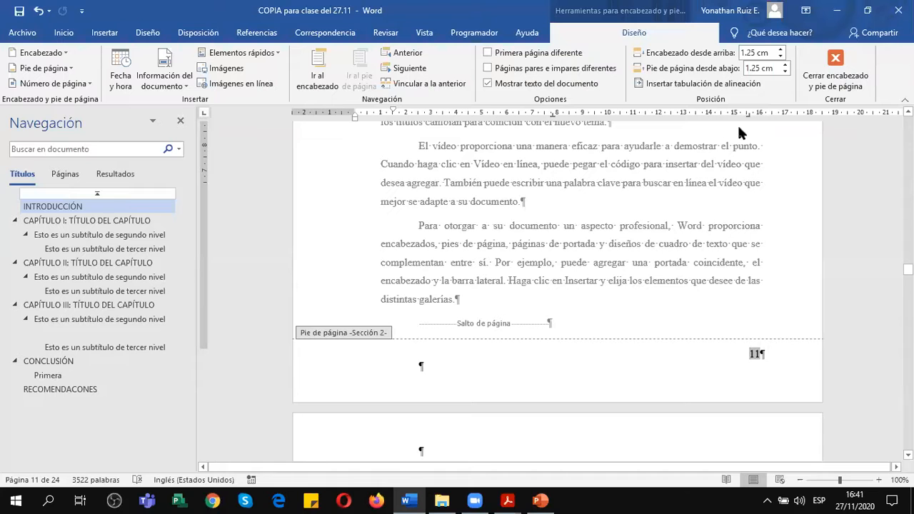
left_click(84, 84)
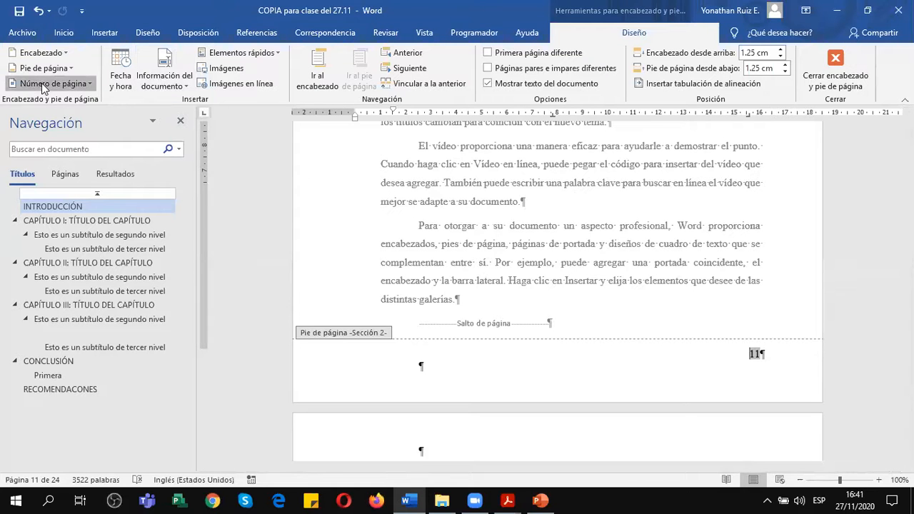
left_click(78, 181)
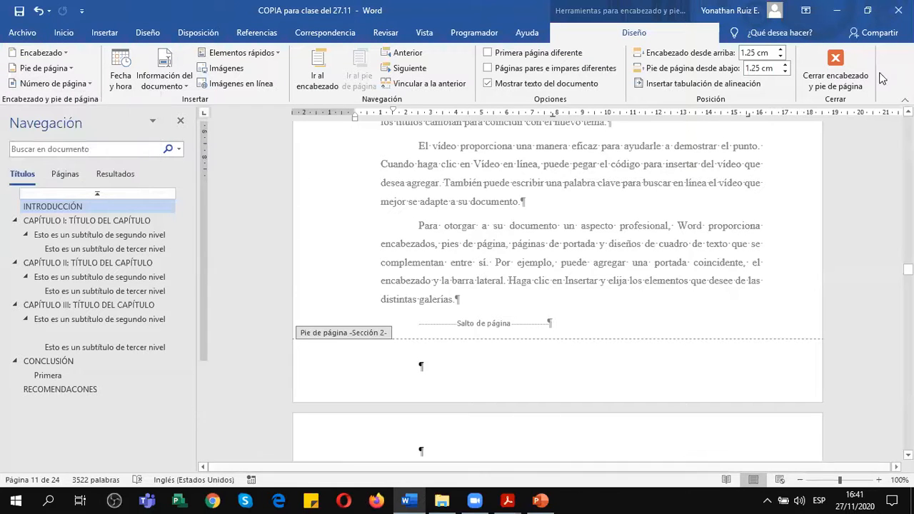
left_click(836, 75)
Delete the empty paragraph mark and the Página siguiente section break after the INDICE DE GRÁFICOS list.
scroll(640, 319, "up", 10)
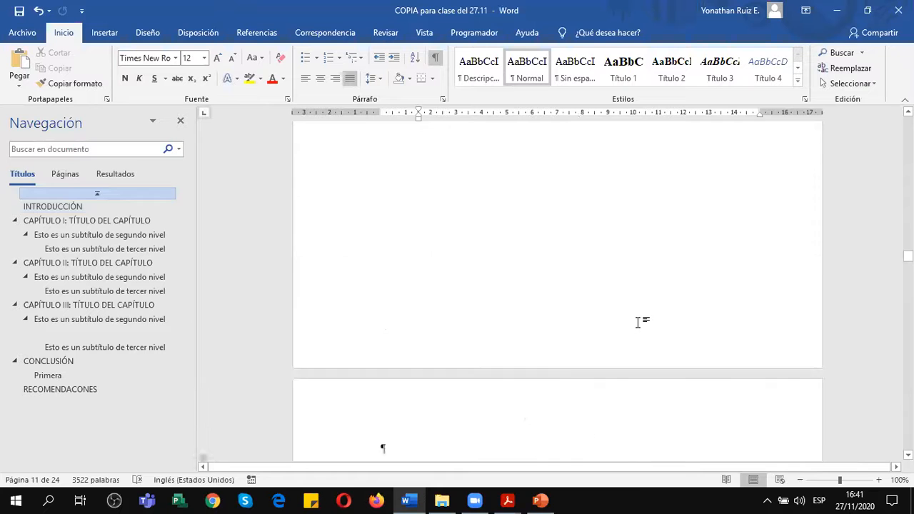
left_click(413, 245)
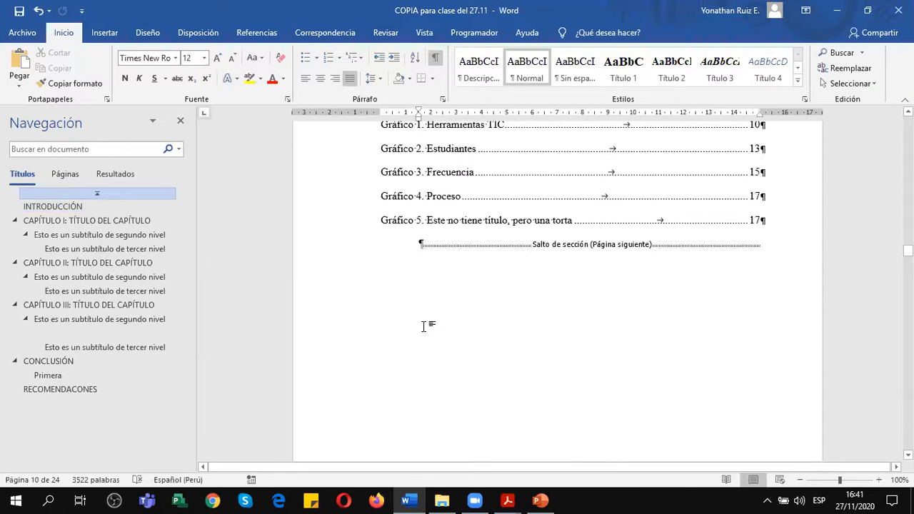
key("Delete")
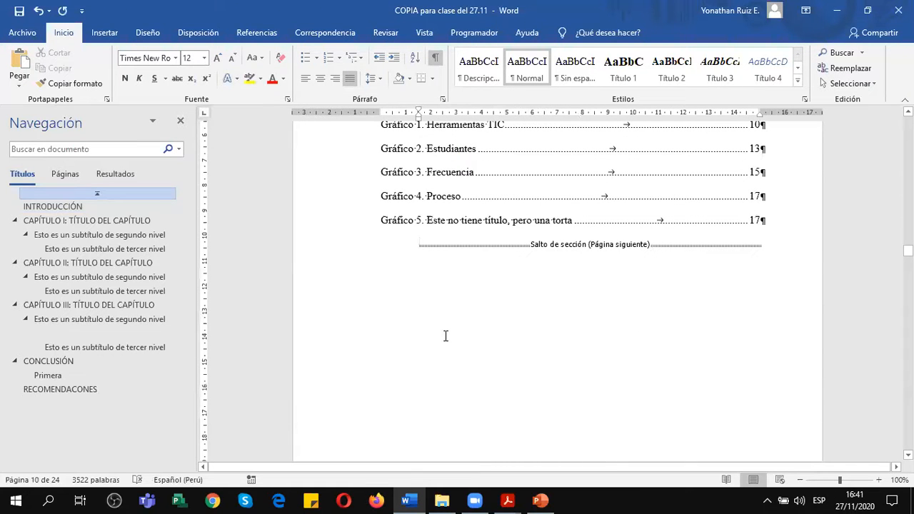
key("Delete")
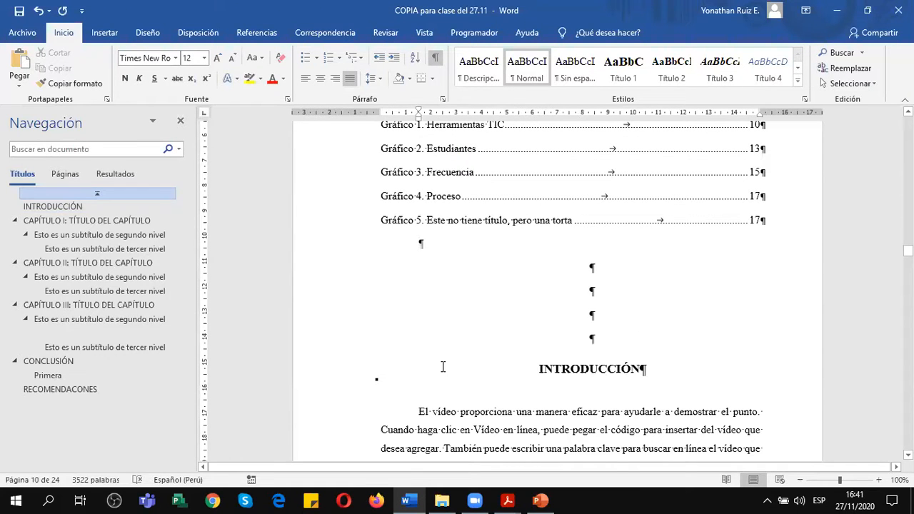
Insert a Página siguiente section break between the INDICE DE GRÁFICOS list and the INTRODUCCIÓN heading.
scroll(443, 367, "down", 2)
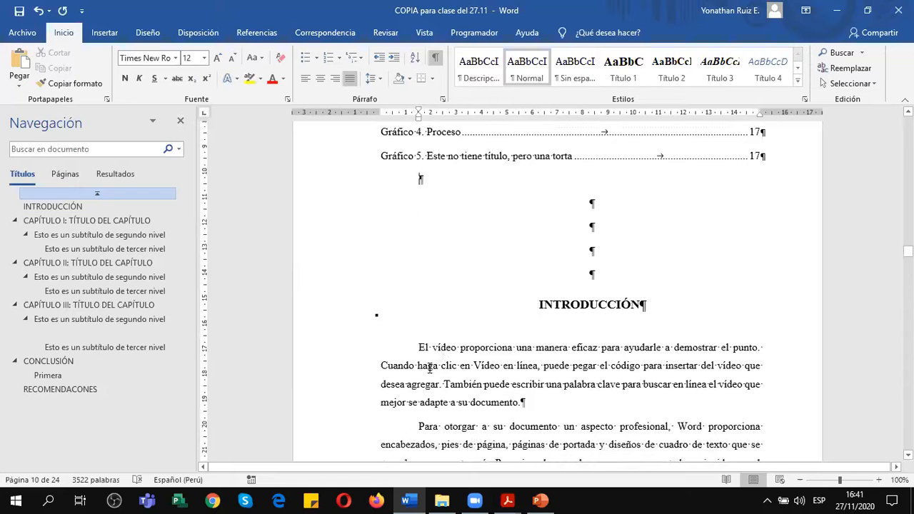
left_click(202, 33)
left_click(195, 52)
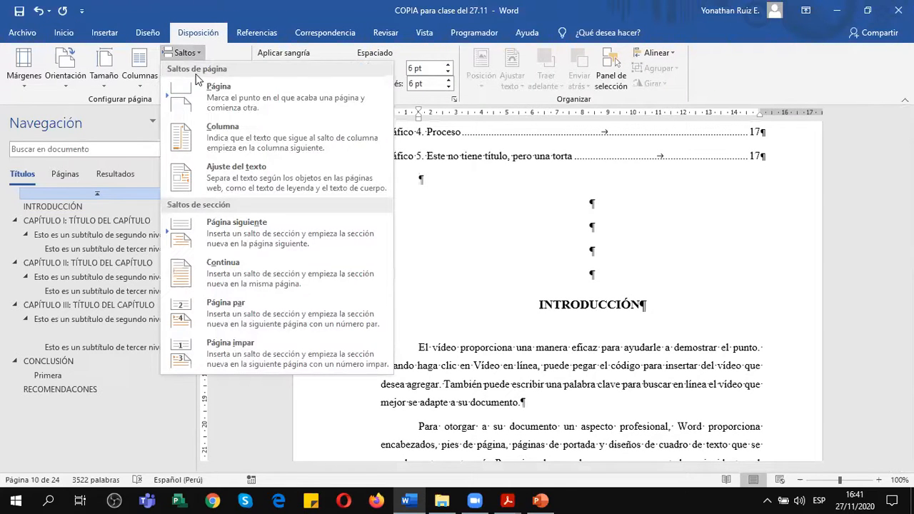
left_click(217, 217)
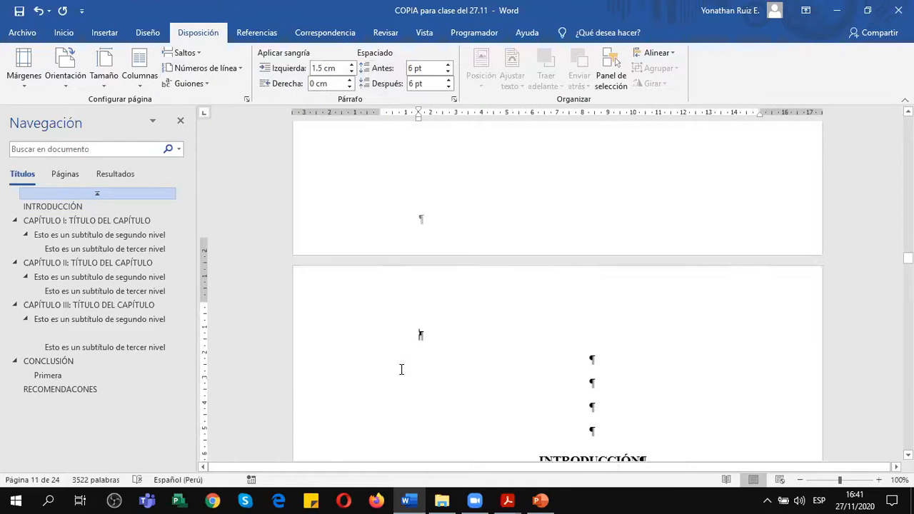
scroll(402, 370, "down", 1)
scroll(694, 365, "up", 6)
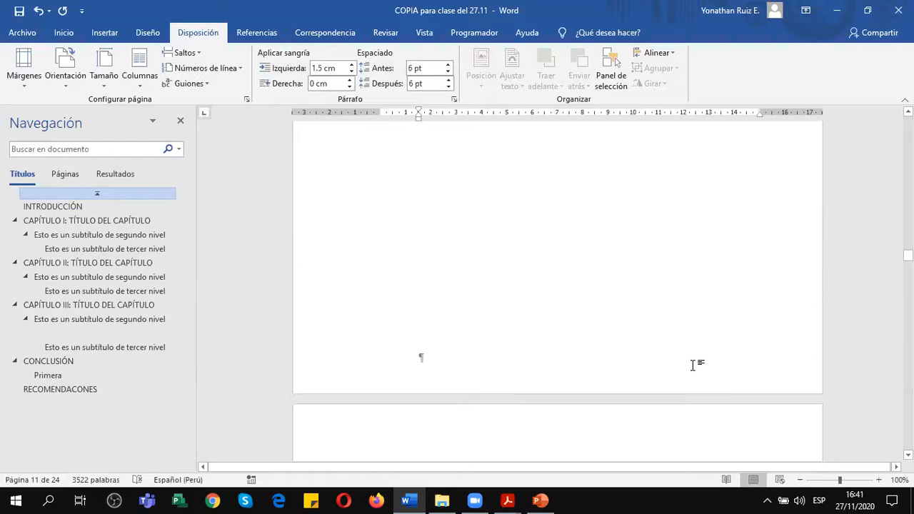
scroll(790, 347, "down", 5)
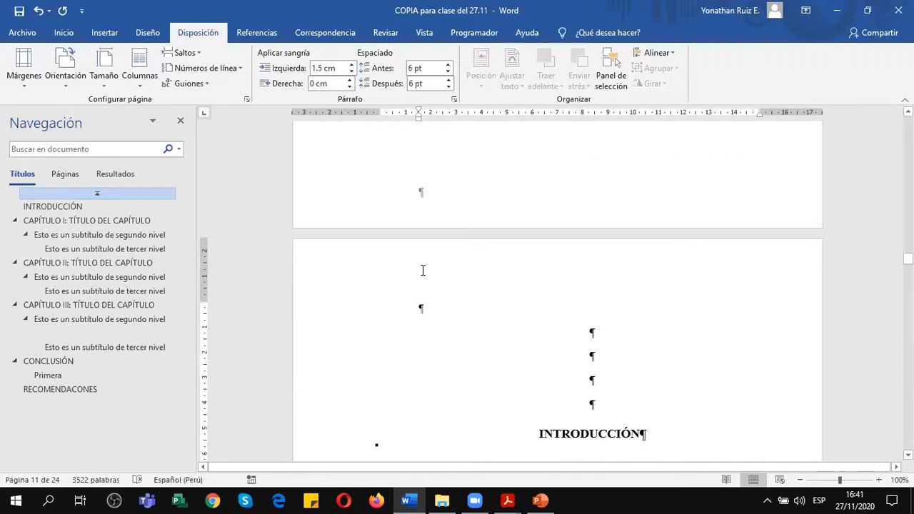
Open the headers and footers for editing and place the cursor in the Section 2 footer of the INTRODUCCIÓN page.
double_click(428, 263)
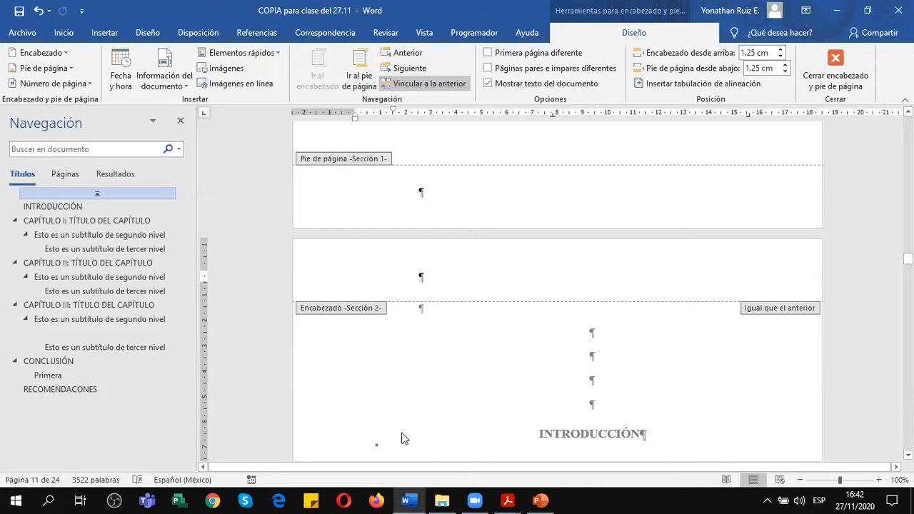
scroll(477, 330, "down", 3)
scroll(478, 330, "up", 3)
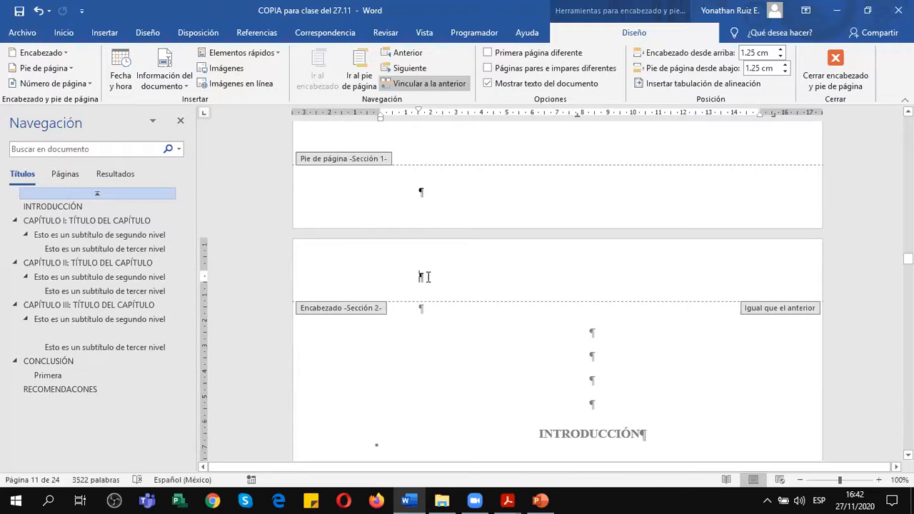
scroll(424, 278, "down", 8)
scroll(428, 284, "down", 6)
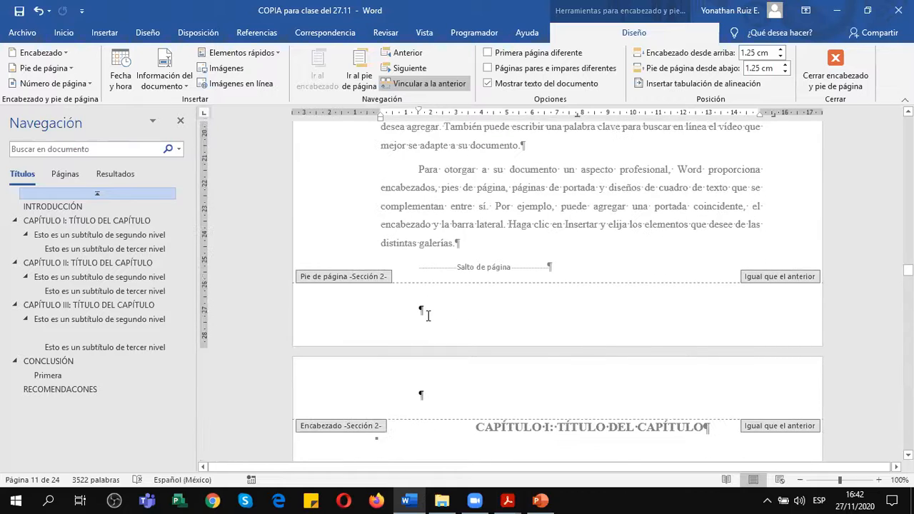
left_click(429, 310)
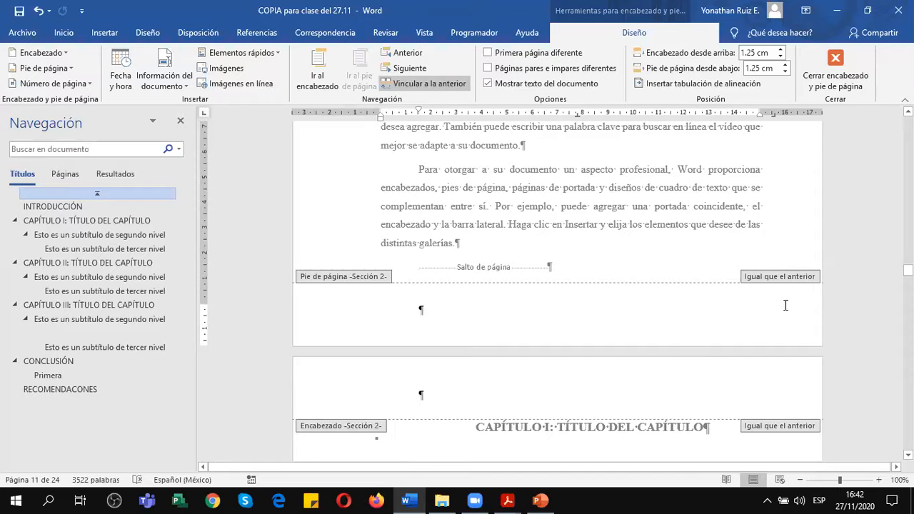
Add a bottom-of-page number in the Número sin formato 3 style while the Section 2 footer is linked to the previous one.
left_click(51, 84)
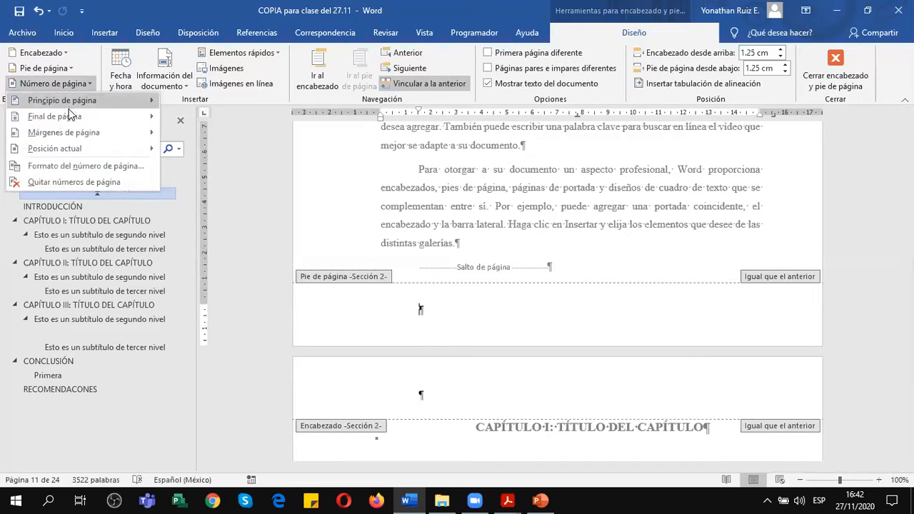
mouse_move(69, 115)
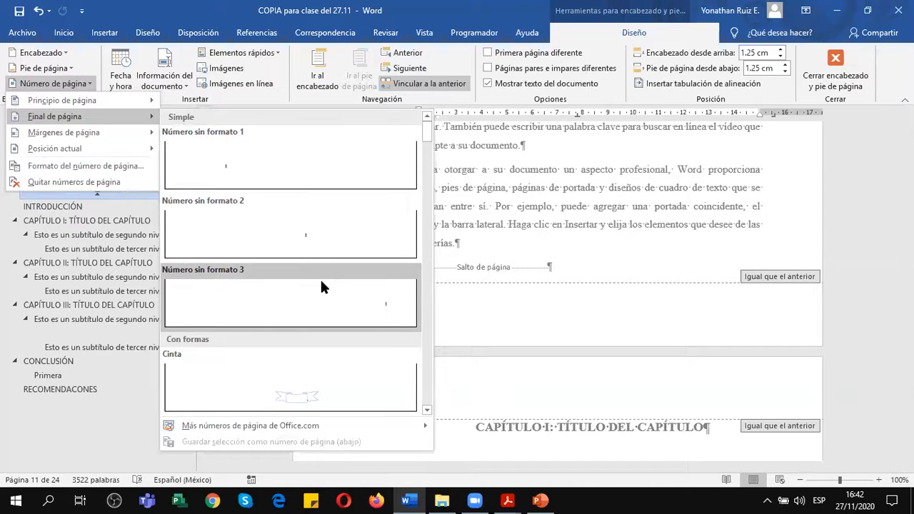
left_click(320, 283)
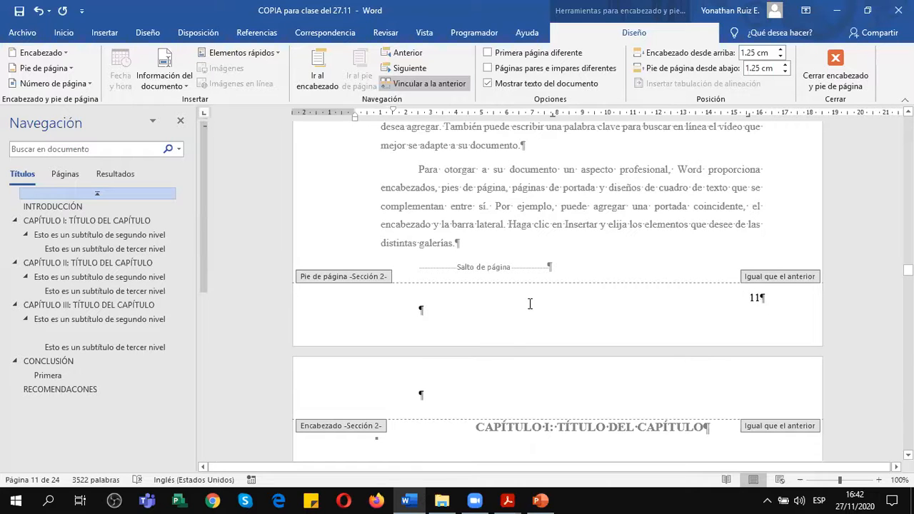
Compare the page numbers in the INTRODUCCIÓN footer with those in the Section 1 footer of the INDICE DE GRÁFICOS page.
scroll(560, 268, "up", 20)
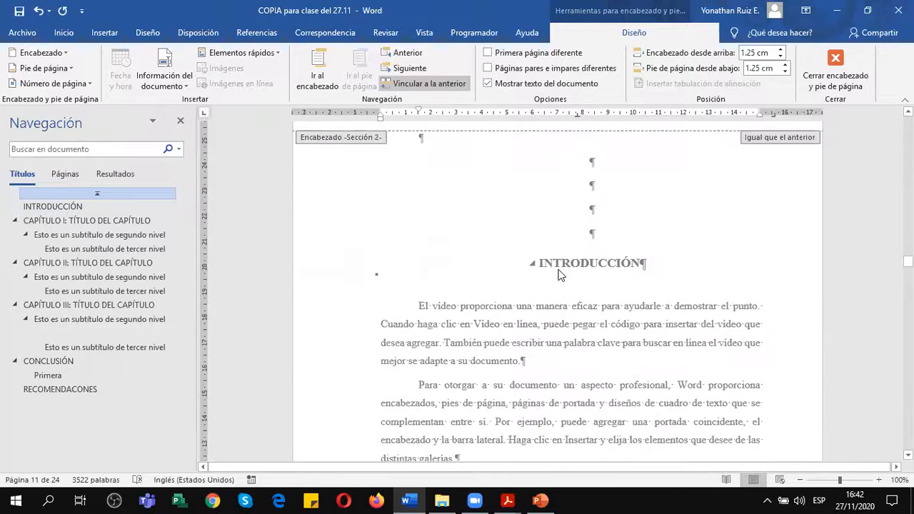
scroll(559, 268, "down", 6)
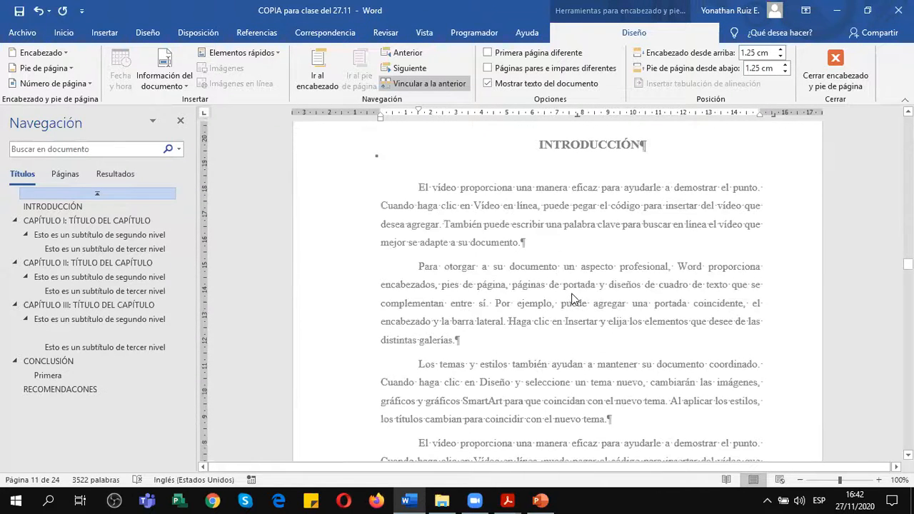
scroll(715, 346, "down", 7)
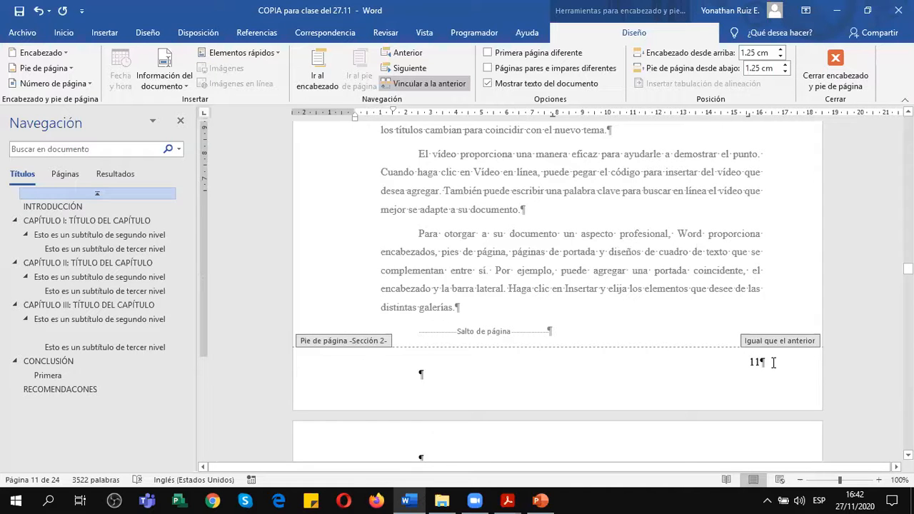
scroll(750, 363, "up", 10)
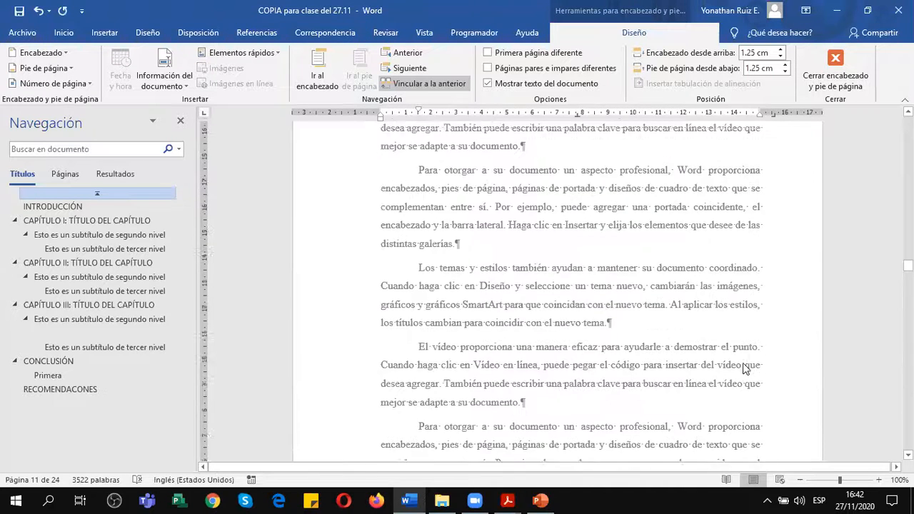
scroll(687, 351, "up", 1)
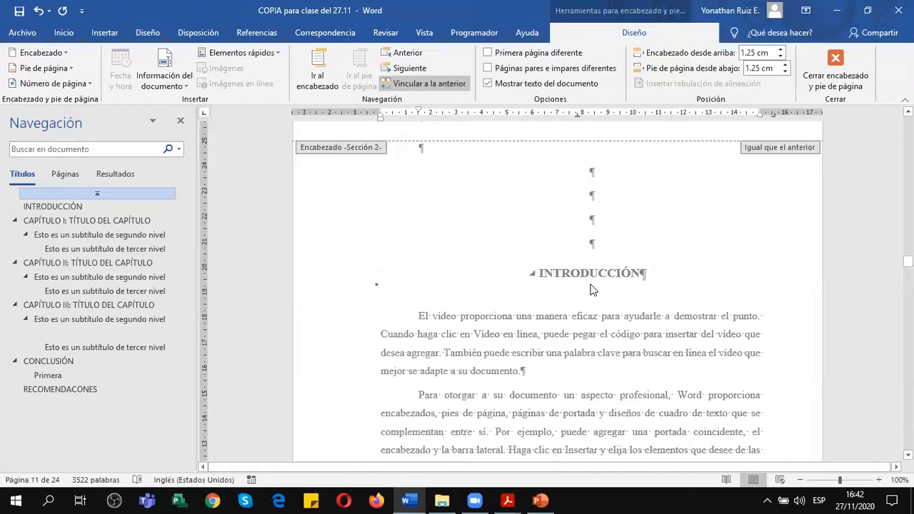
scroll(592, 290, "up", 6)
scroll(592, 290, "up", 4)
scroll(669, 279, "down", 2)
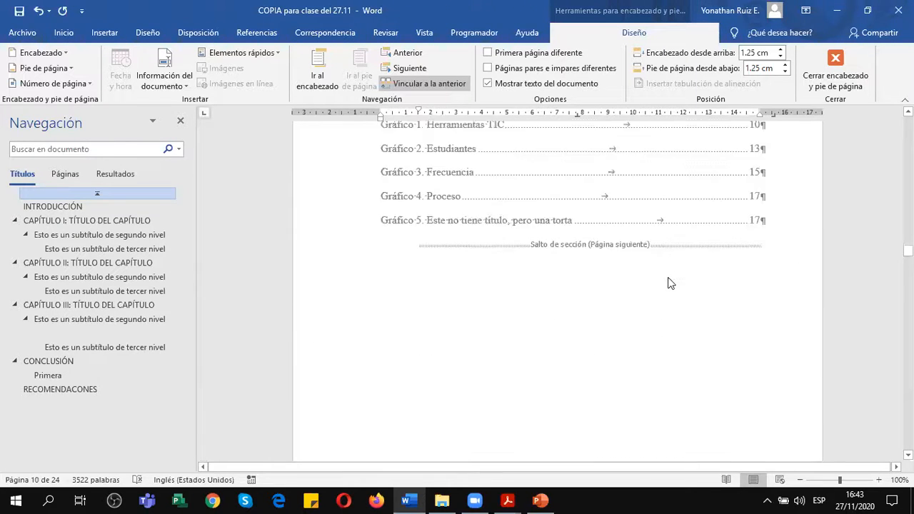
scroll(668, 280, "down", 5)
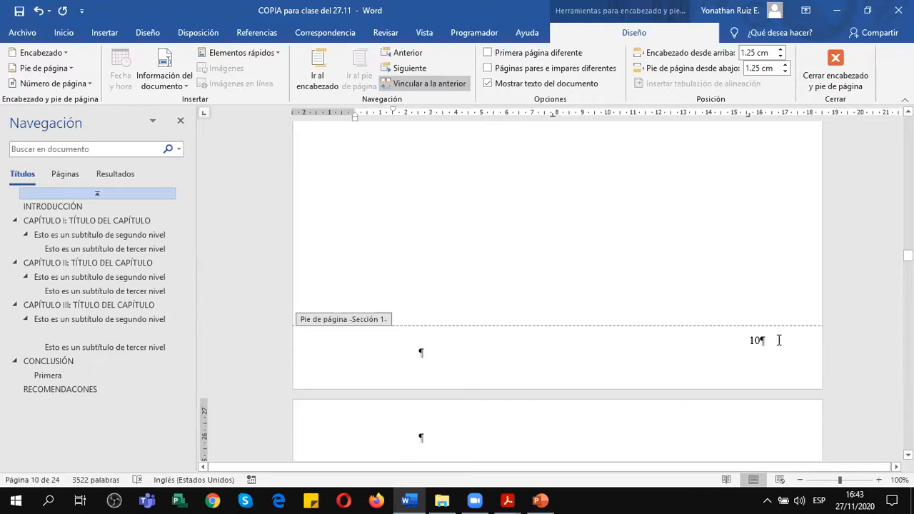
scroll(778, 340, "down", 3)
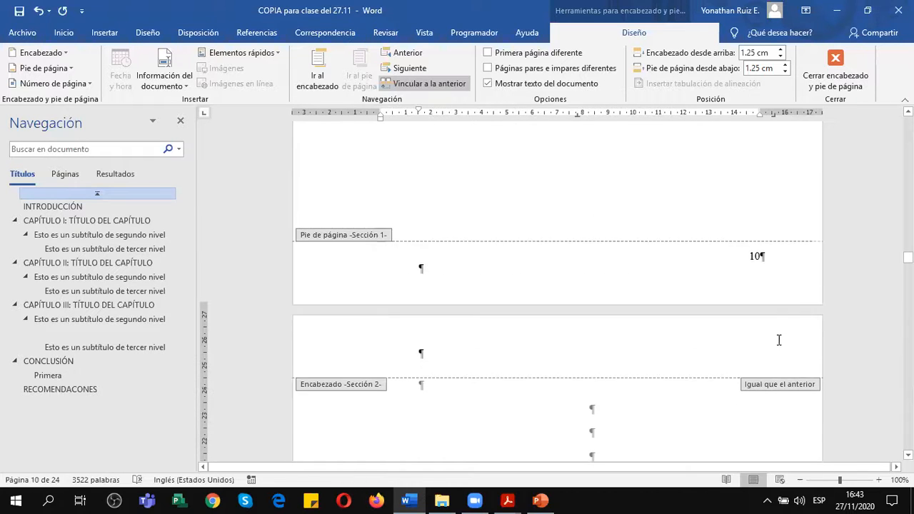
Remove the page numbers from the Section 1 footer on the INDICE DE GRÁFICOS page.
double_click(759, 244)
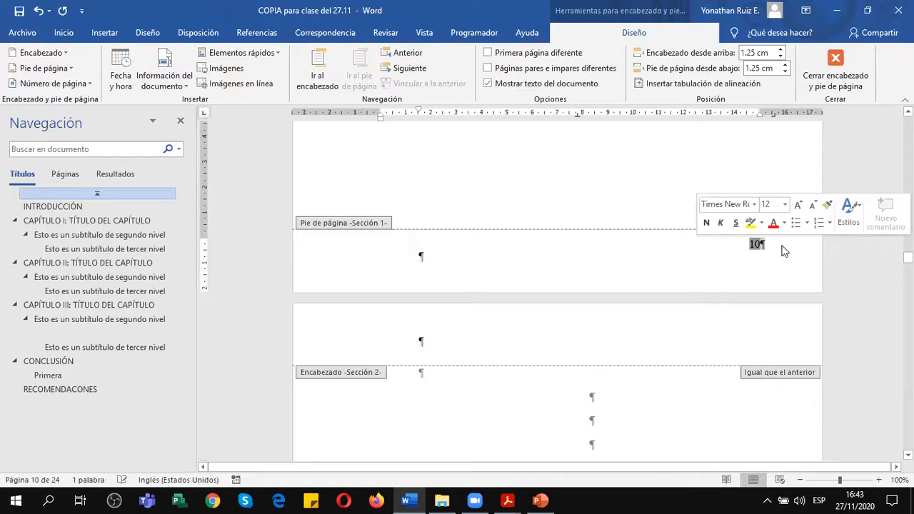
left_click(50, 83)
left_click(50, 181)
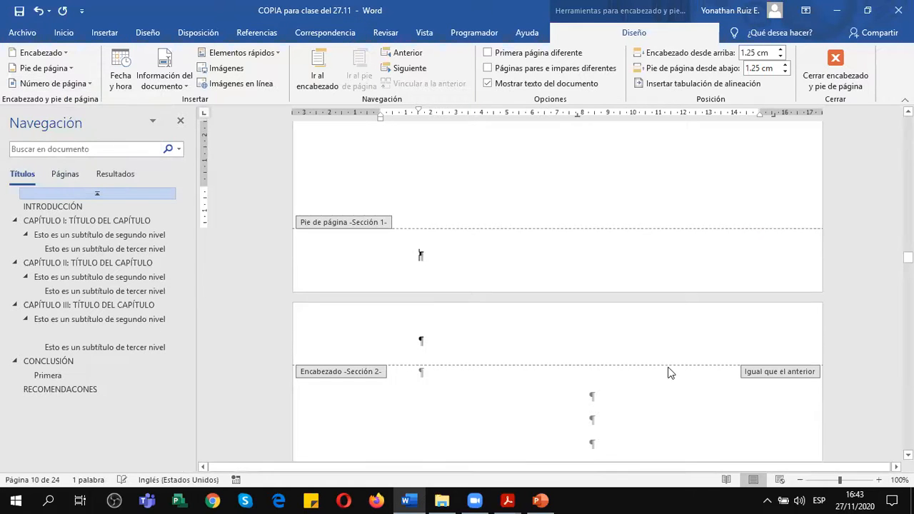
Unlink the Section 2 footer on the INTRODUCCIÓN page from the previous section's footer.
scroll(670, 374, "down", 4)
scroll(669, 373, "down", 10)
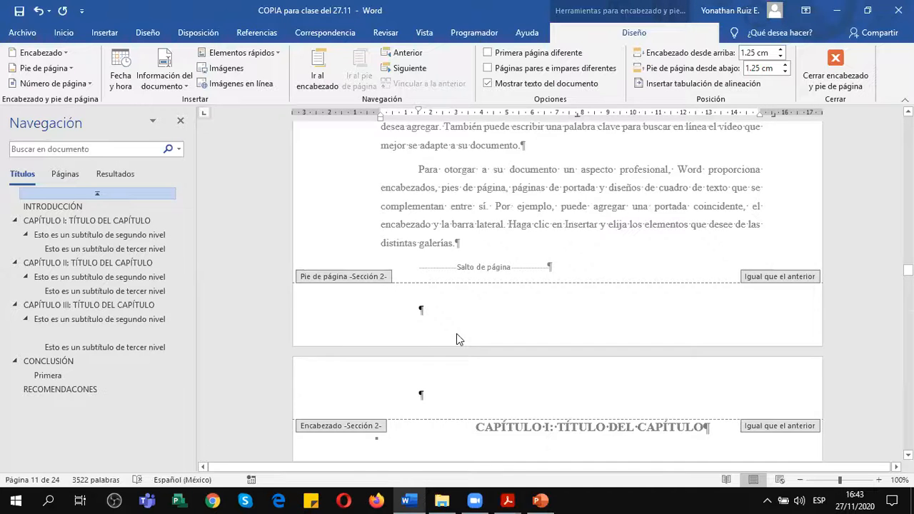
scroll(456, 340, "up", 5)
scroll(457, 339, "down", 4)
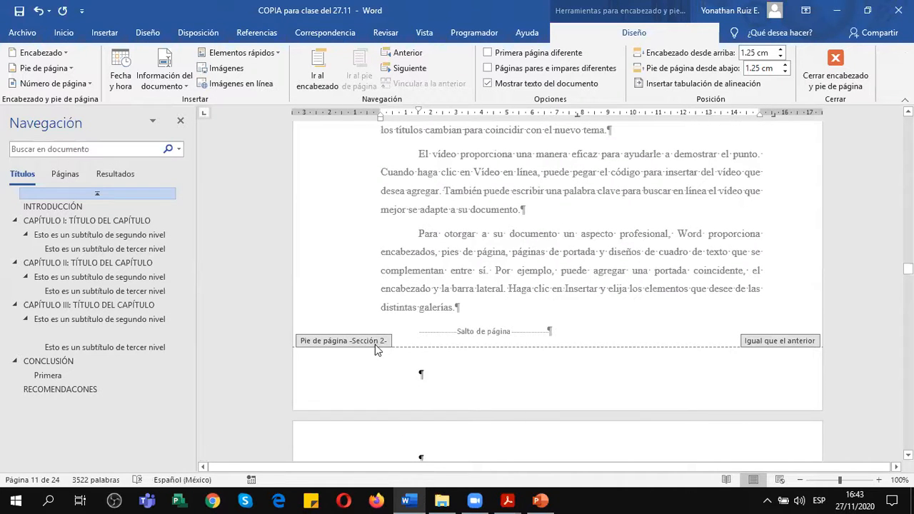
left_click(422, 373)
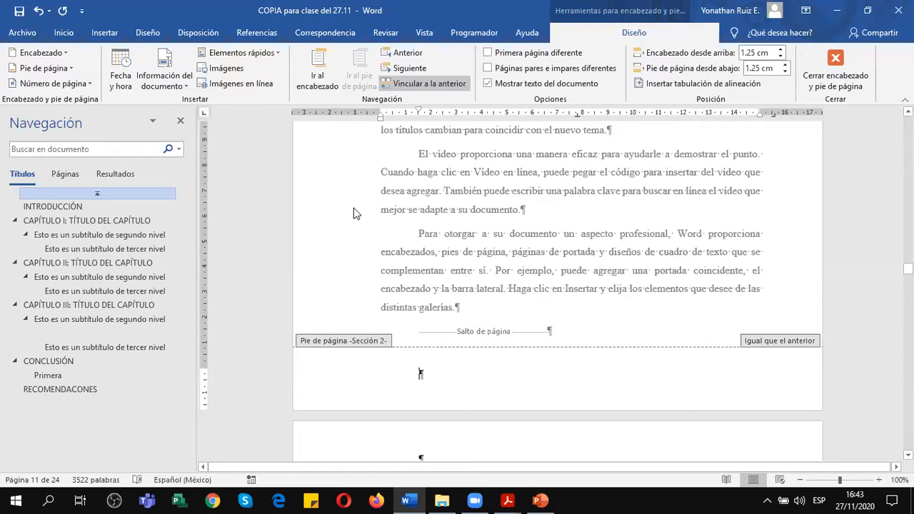
left_click(425, 84)
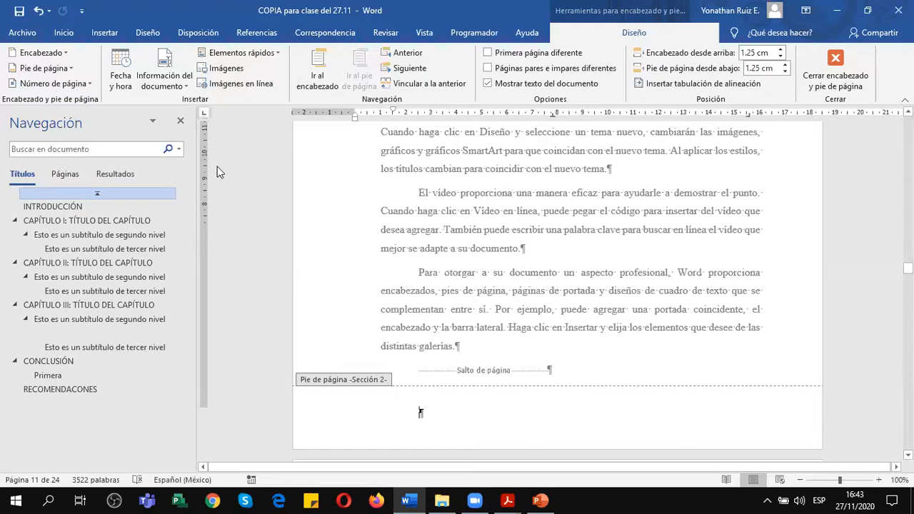
Insert a bottom-of-page number in the unlinked Section 2 footer using the Número sin formato 3 style.
left_click(52, 84)
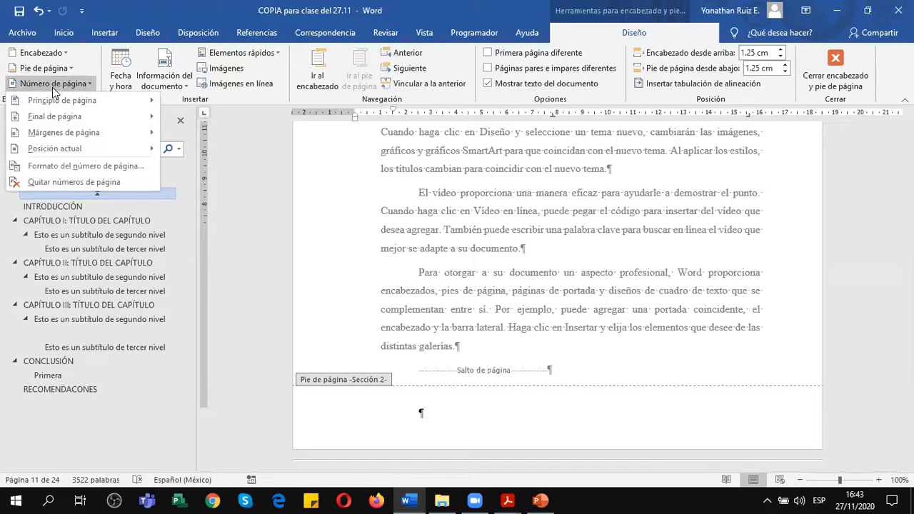
mouse_move(77, 115)
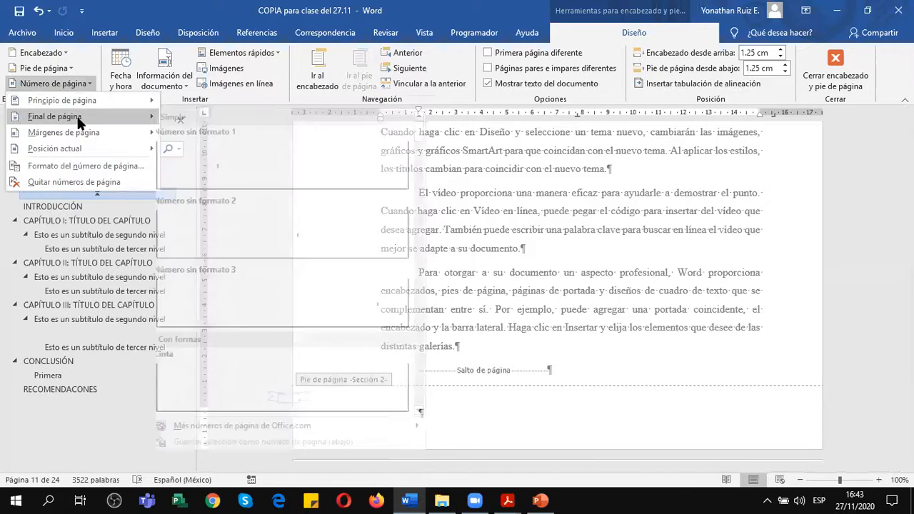
left_click(363, 296)
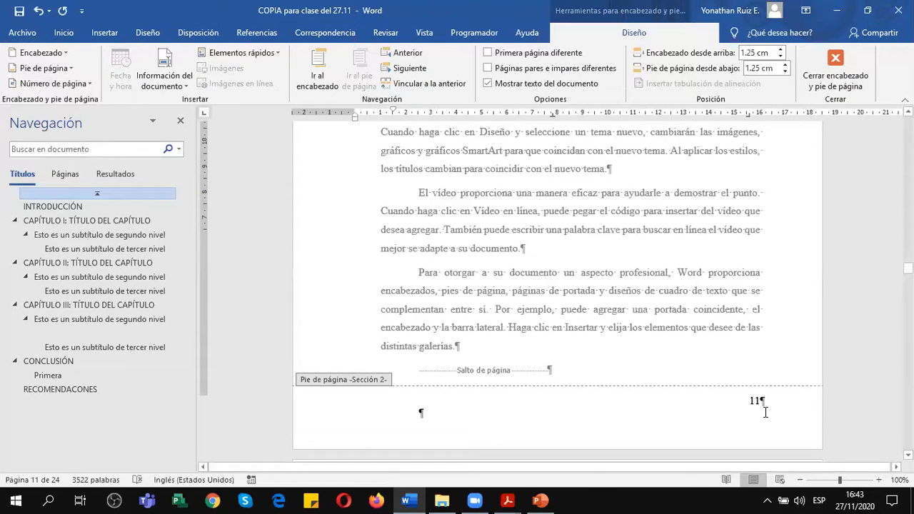
Check the Section 1 footers against the INTRODUCCIÓN footer, and place the cursor beside the page number in Section 2.
scroll(731, 362, "up", 10)
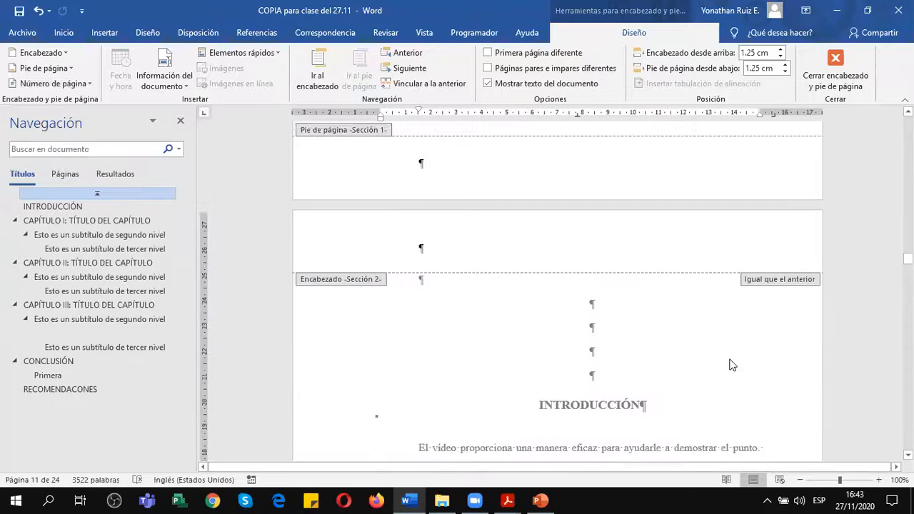
scroll(715, 329, "up", 3)
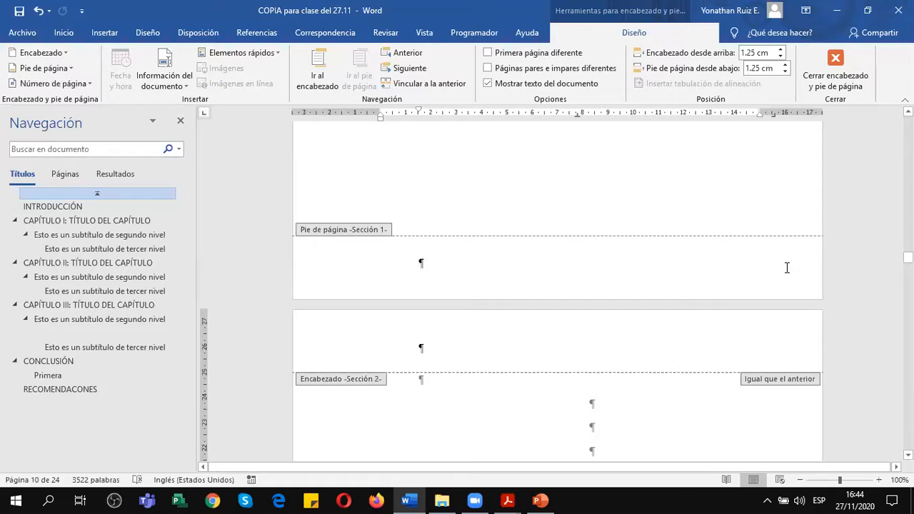
scroll(744, 270, "up", 10)
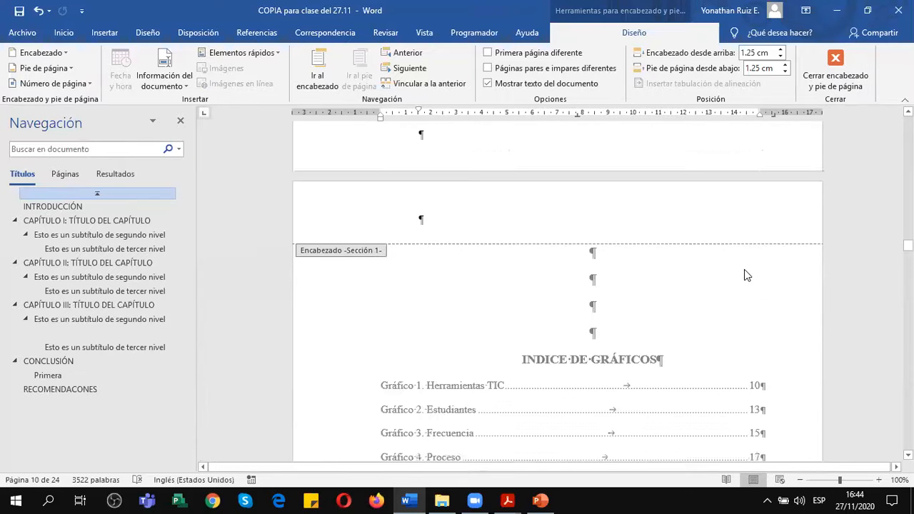
scroll(745, 275, "up", 4)
scroll(744, 275, "down", 15)
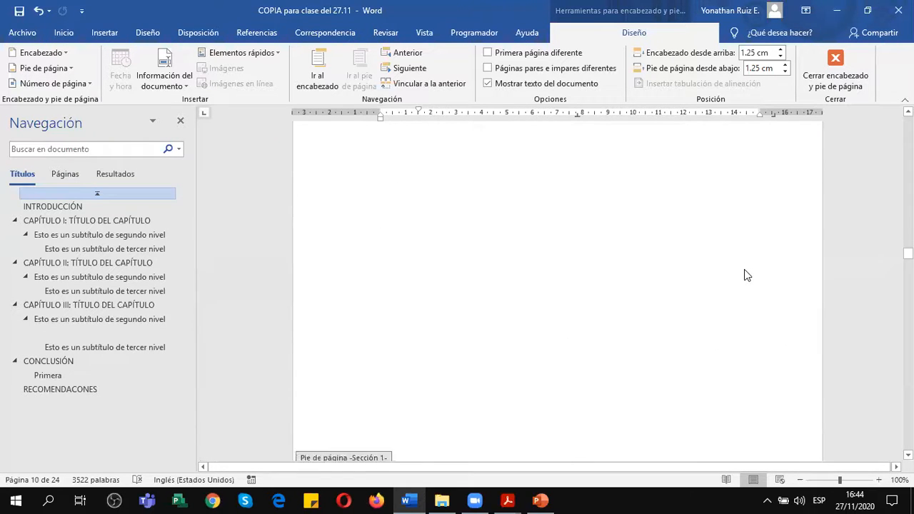
scroll(744, 269, "down", 8)
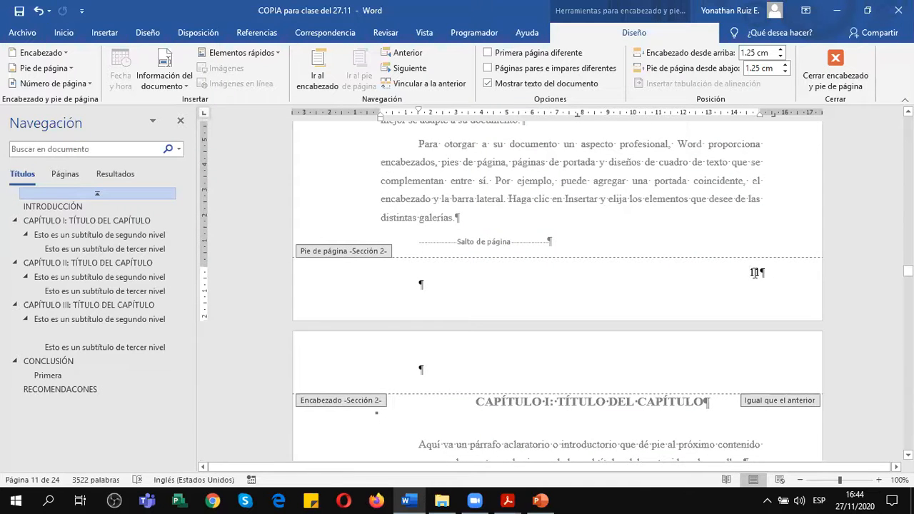
left_click(755, 272)
left_click(781, 271)
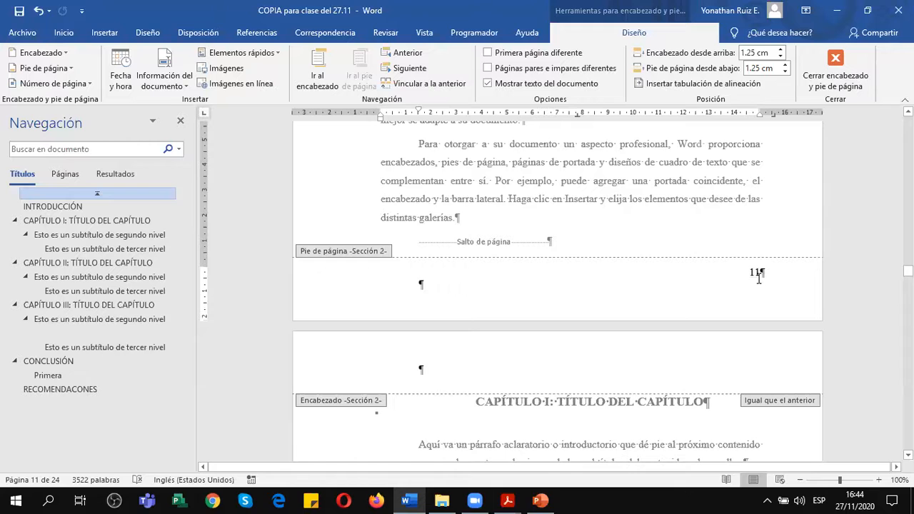
Set the Section 2 page numbering to start at 10.
left_click(68, 84)
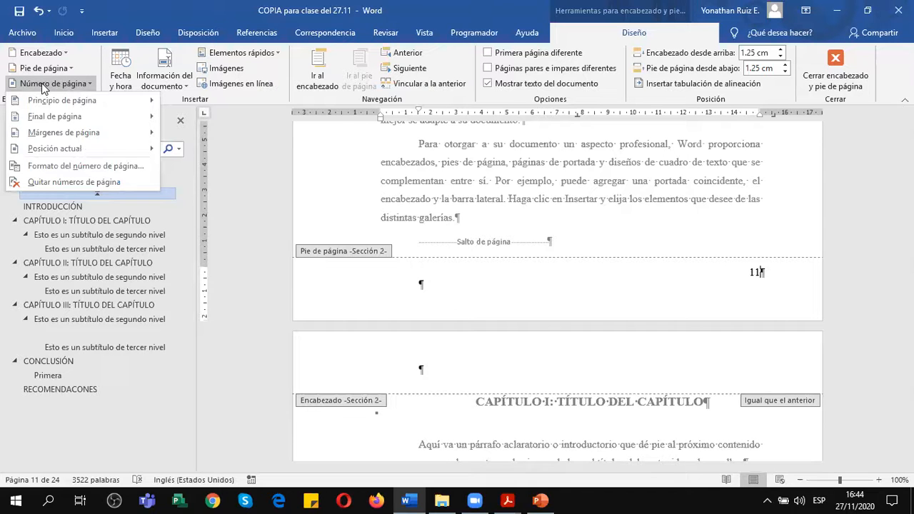
left_click(72, 167)
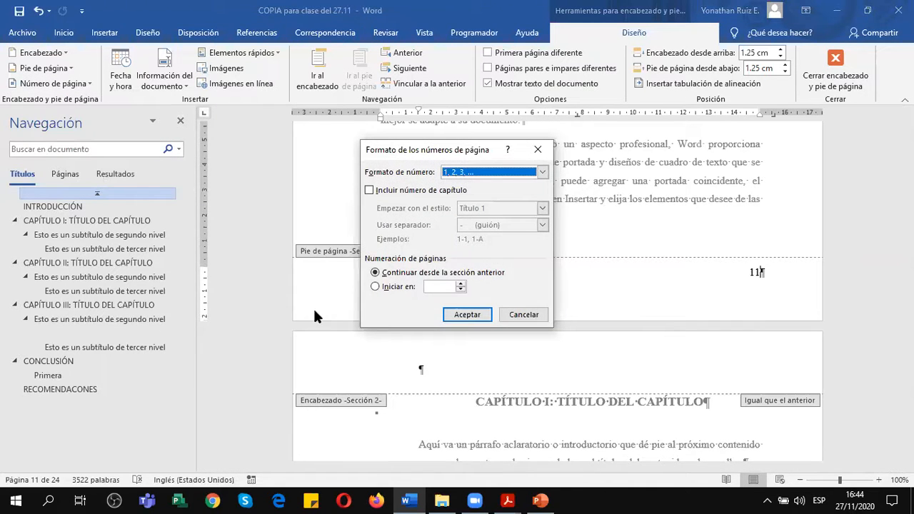
left_click(376, 287)
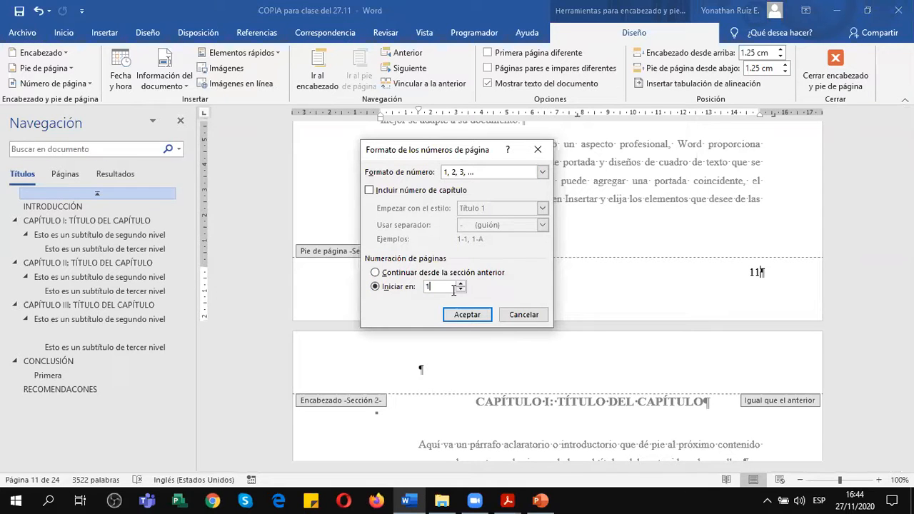
type("0")
left_click(468, 315)
scroll(471, 314, "up", 3)
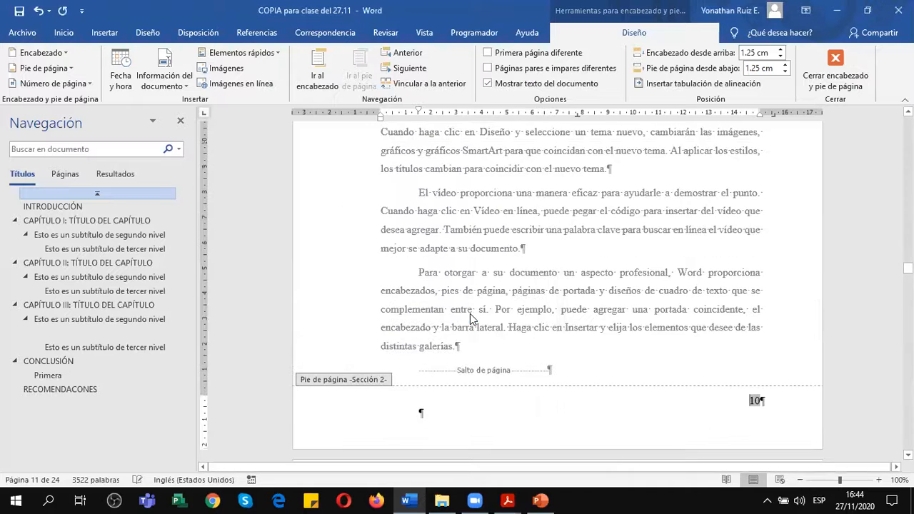
scroll(556, 217, "up", 10)
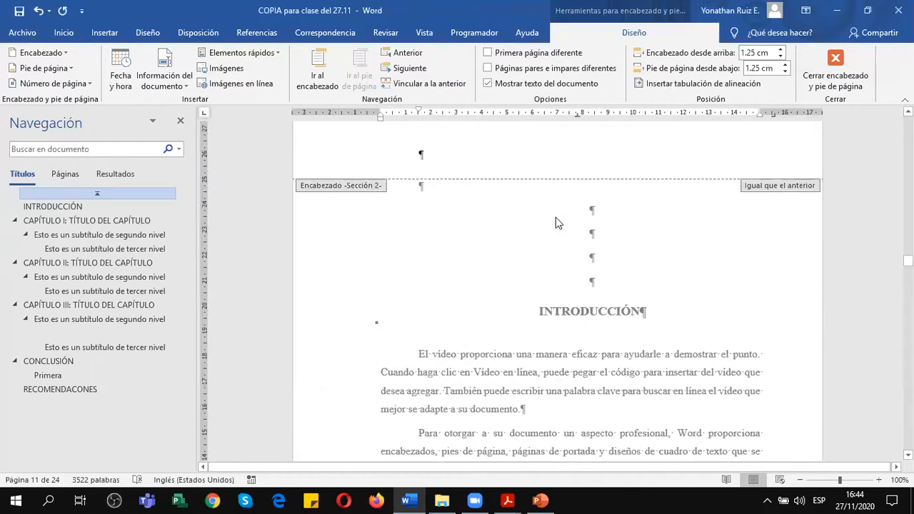
Close footer editing and hide the formatting marks on the INTRODUCCIÓN page.
left_click(836, 75)
left_click(421, 251)
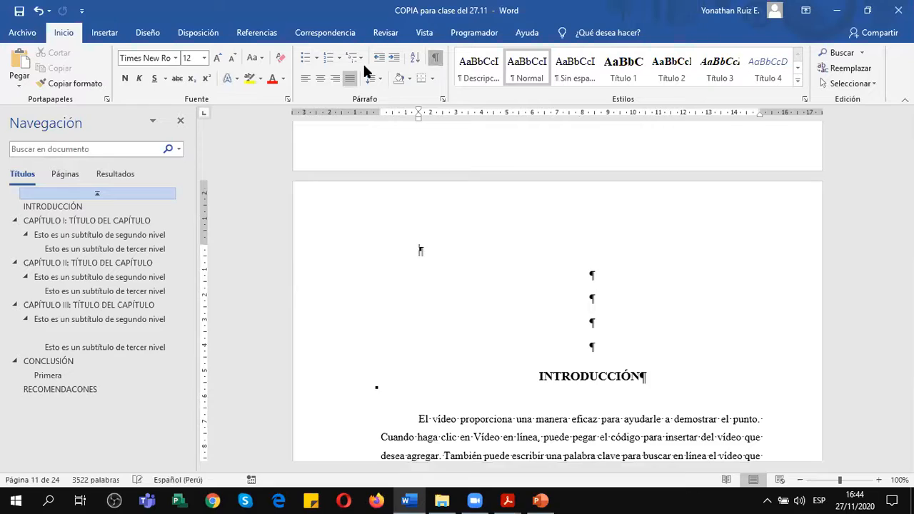
key("ctrl+shift+8")
Check the printed page numbers from INTRODUCCIÓN through the pages of CAPÍTULO I.
scroll(537, 254, "down", 5)
scroll(538, 253, "down", 14)
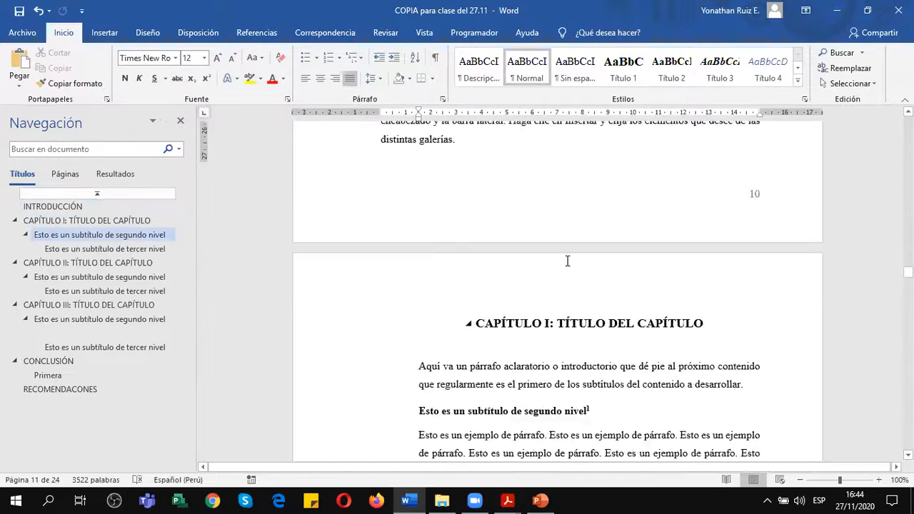
scroll(591, 254, "up", 5)
scroll(591, 255, "down", 5)
scroll(592, 254, "down", 10)
scroll(591, 255, "down", 15)
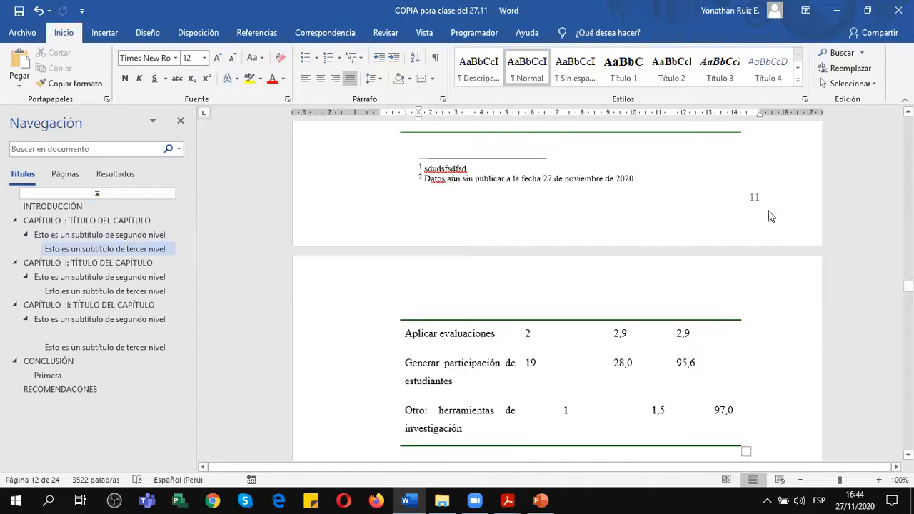
scroll(770, 212, "down", 15)
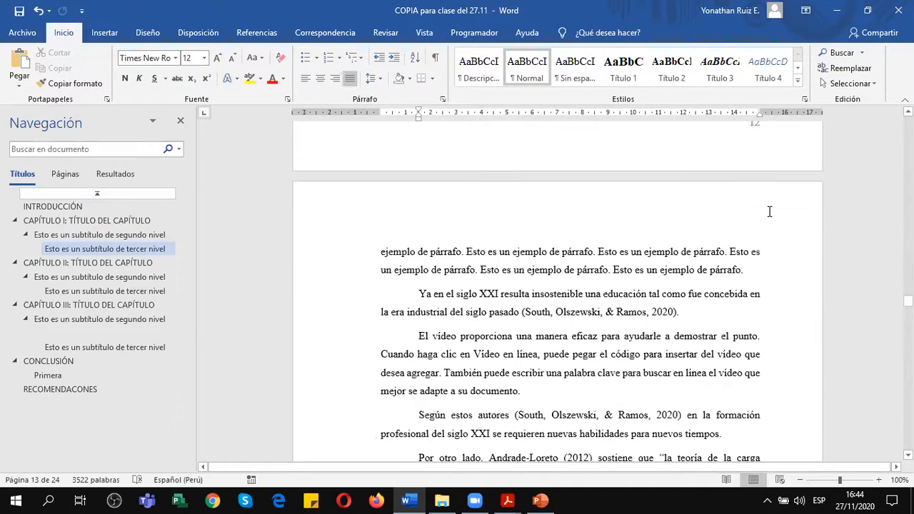
scroll(770, 217, "down", 3)
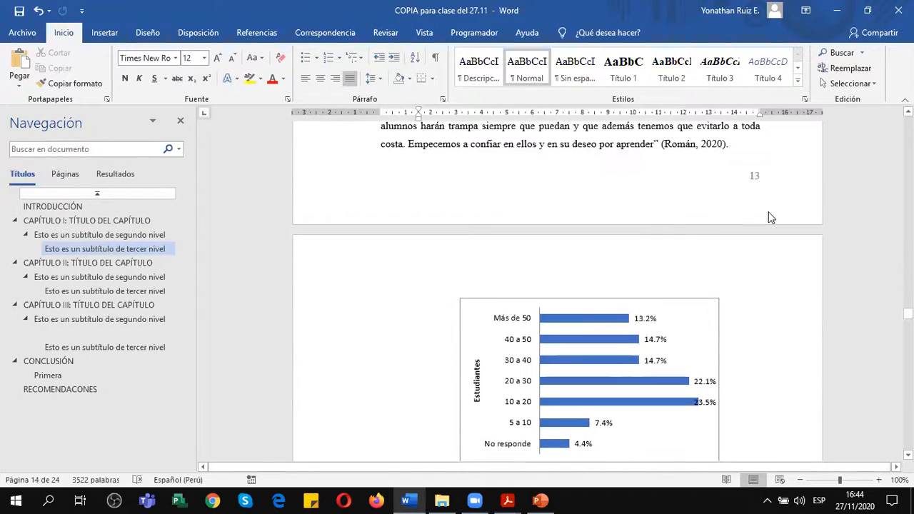
scroll(733, 237, "up", 7)
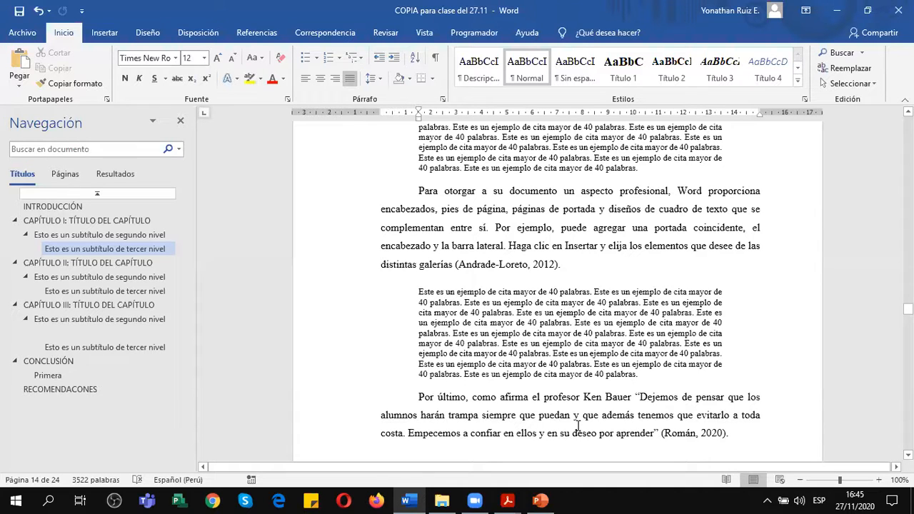
left_click(582, 264)
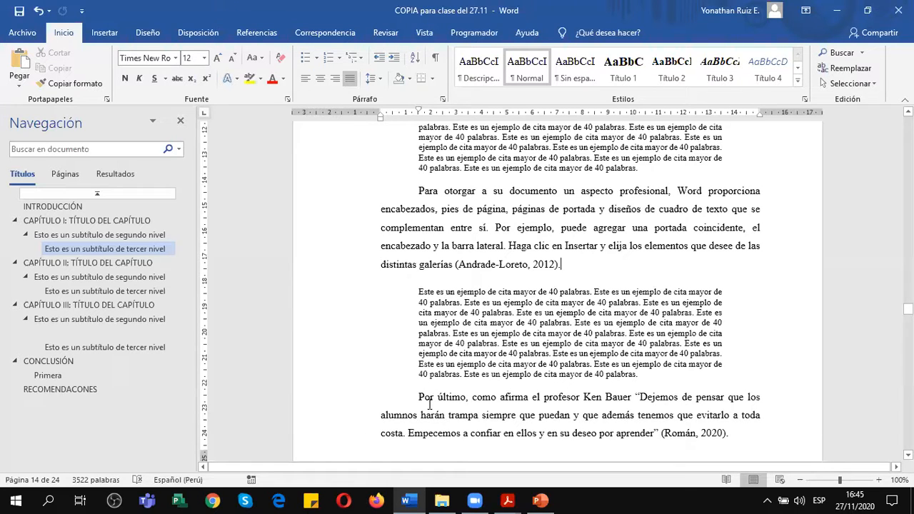
Go to RECOMENDACONES, review the numbering of the final pages, and place the cursor before the ANEXOS title.
left_click(86, 390)
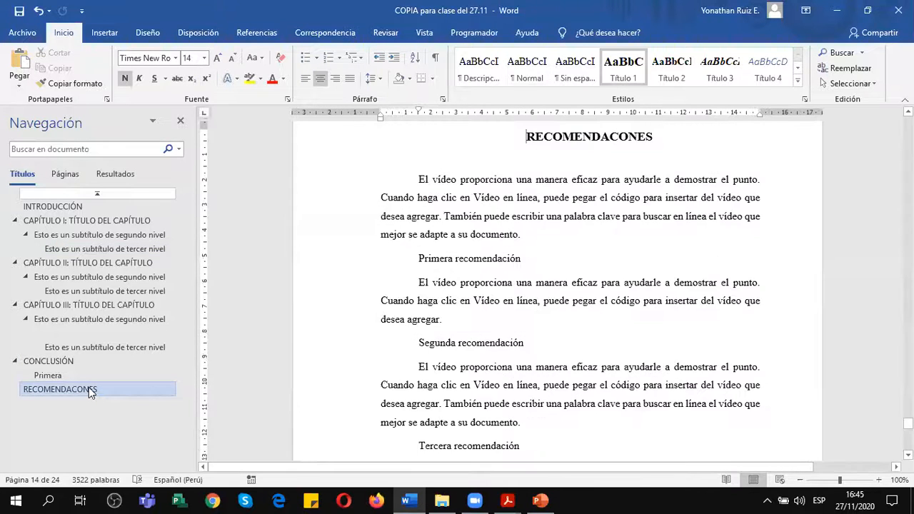
scroll(581, 403, "down", 10)
scroll(581, 403, "down", 3)
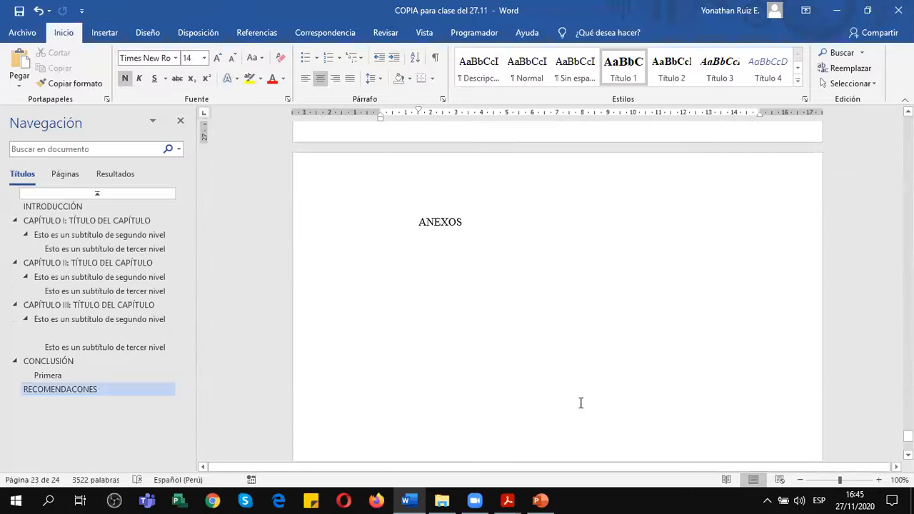
scroll(581, 403, "up", 8)
scroll(582, 404, "up", 5)
scroll(582, 403, "down", 10)
scroll(599, 404, "down", 3)
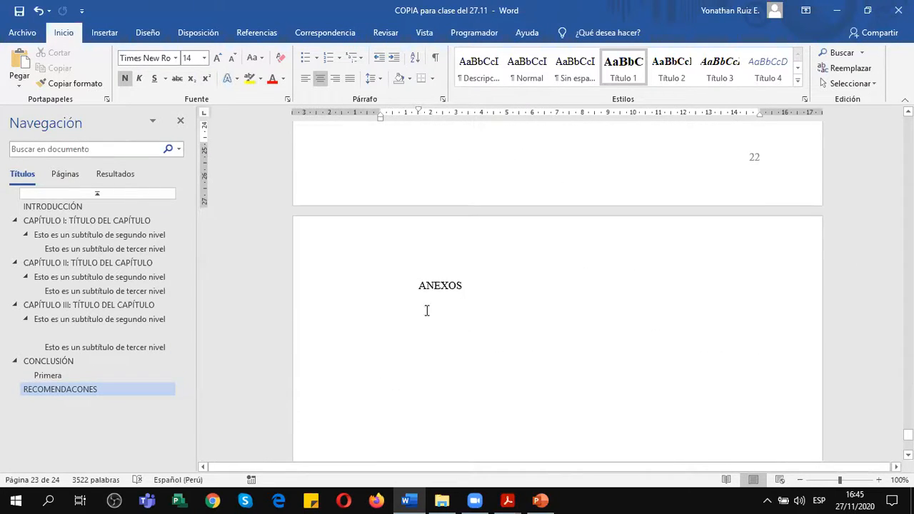
left_click(417, 285)
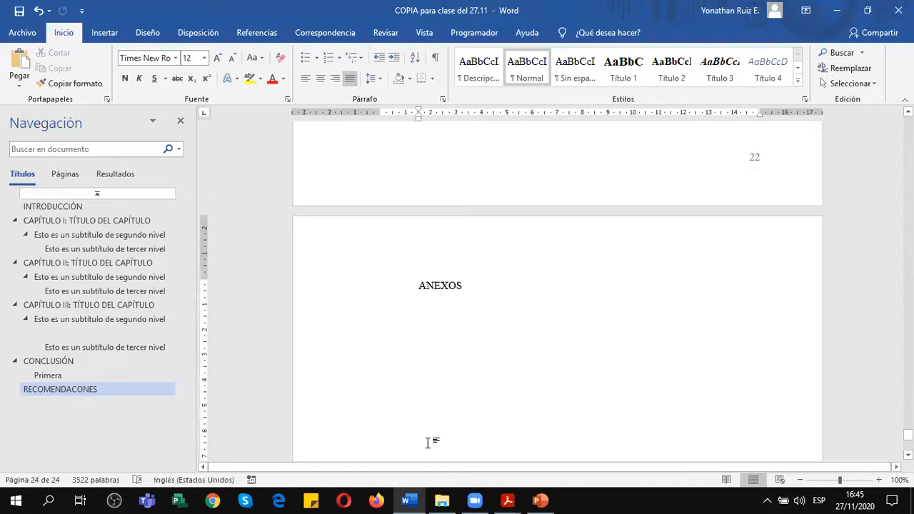
Switch to the Anexo 1 PDF in Acrobat Reader and review the required thesis parts from the cover pages to Anexos.
mouse_move(508, 500)
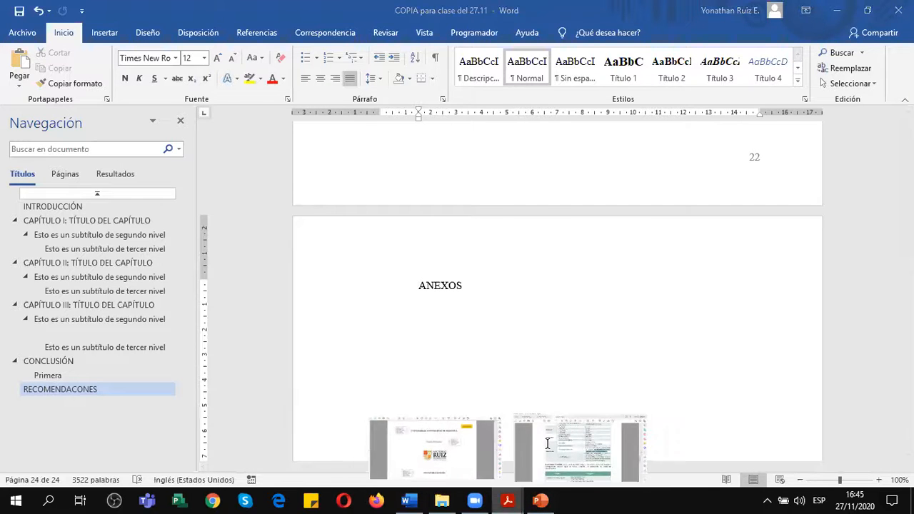
left_click(545, 443)
scroll(389, 270, "up", 14)
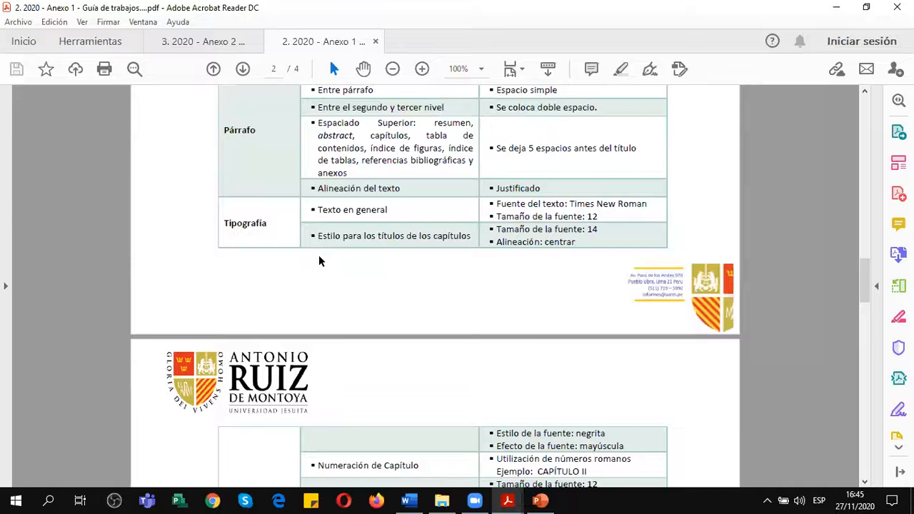
scroll(319, 261, "up", 10)
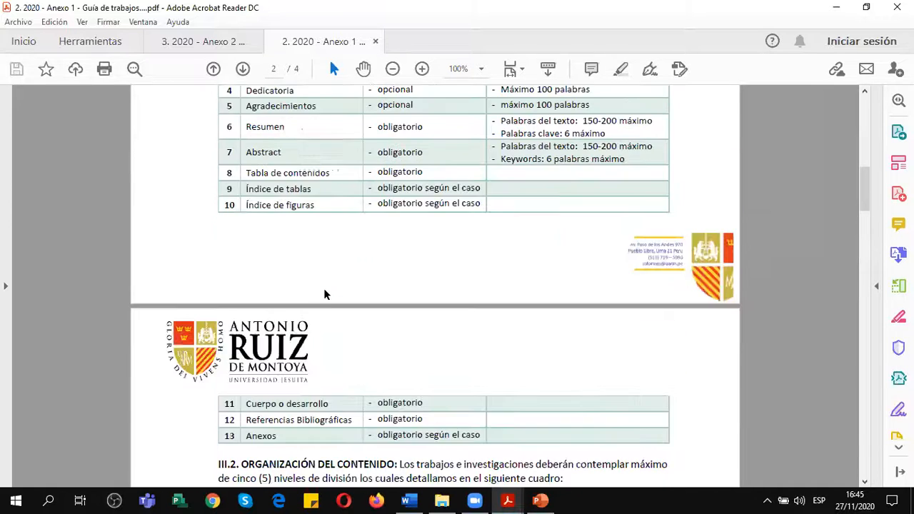
scroll(325, 293, "up", 5)
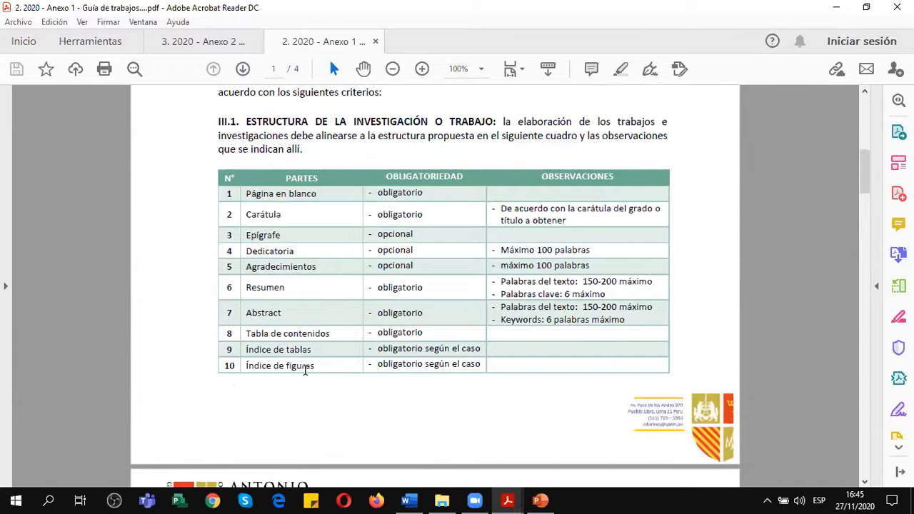
scroll(305, 370, "down", 6)
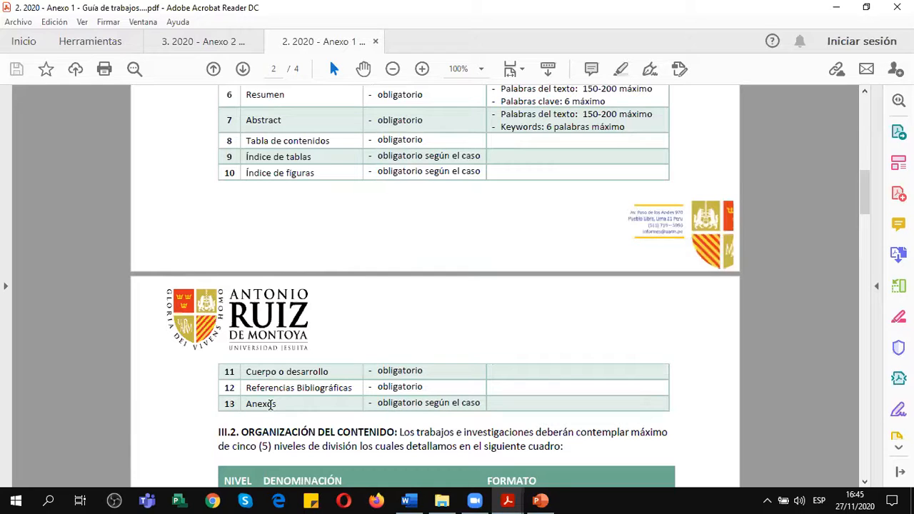
double_click(260, 405)
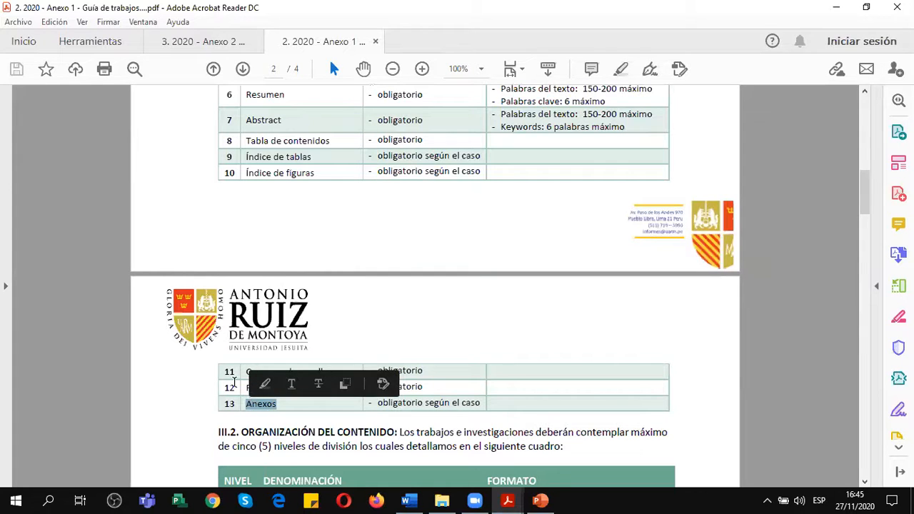
left_click(236, 383)
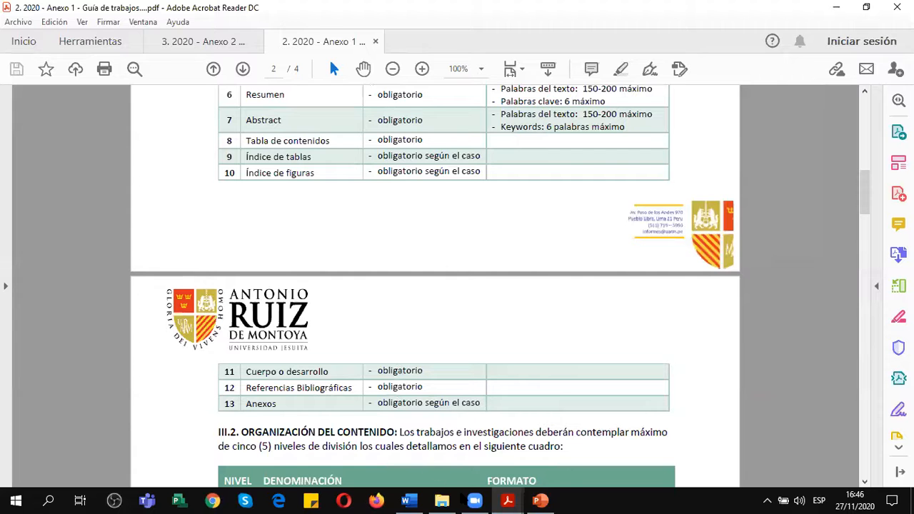
Return to the Word thesis and insert a page break before the ANEXOS title.
left_click(408, 501)
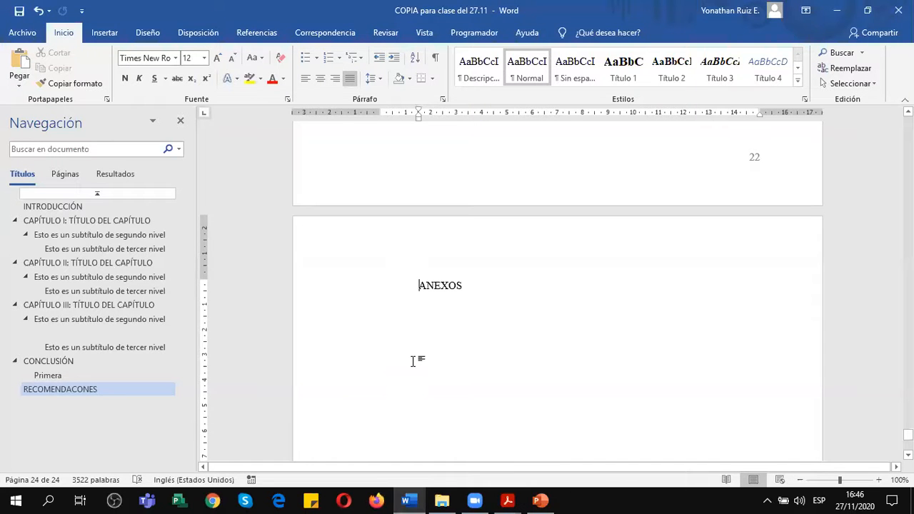
scroll(426, 296, "up", 15)
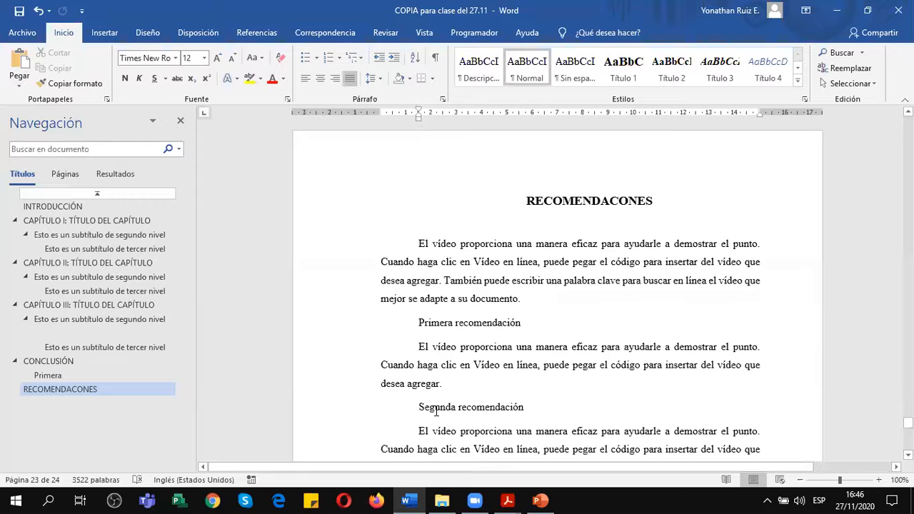
scroll(431, 407, "down", 12)
scroll(397, 386, "down", 3)
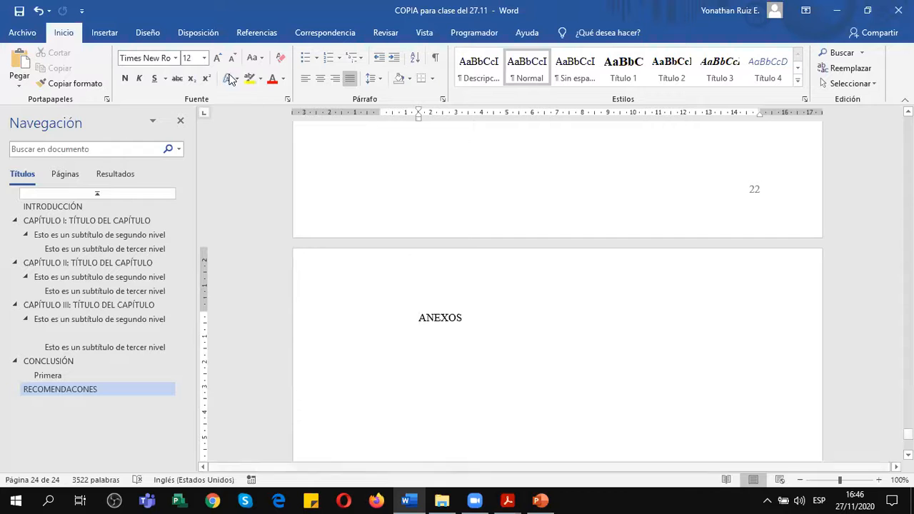
left_click(215, 34)
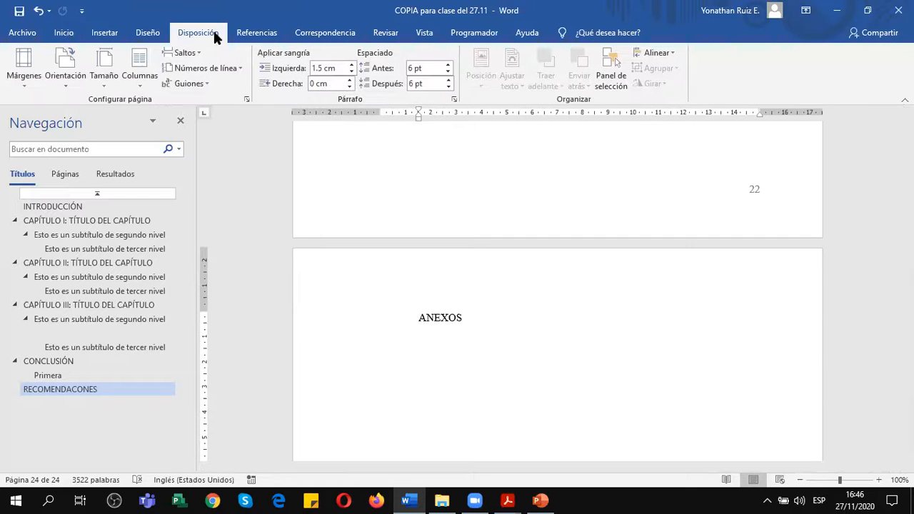
left_click(192, 52)
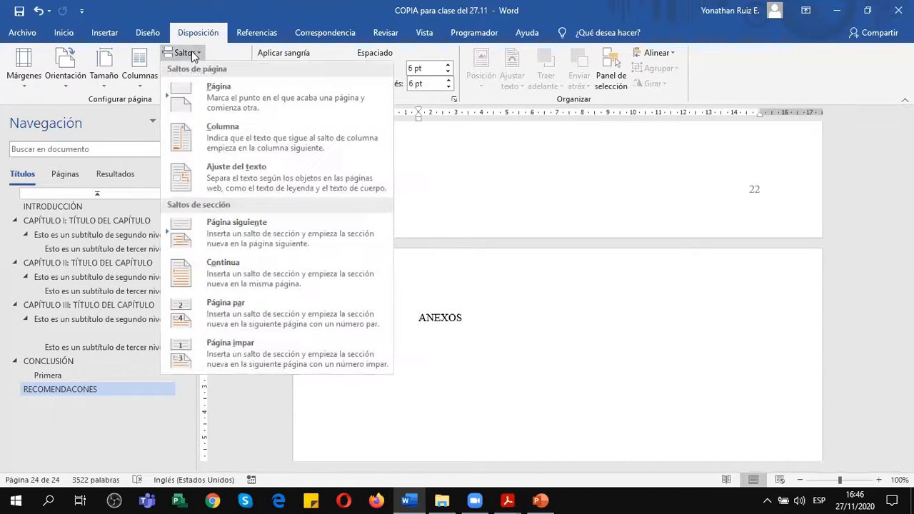
left_click(217, 88)
scroll(459, 433, "down", 4)
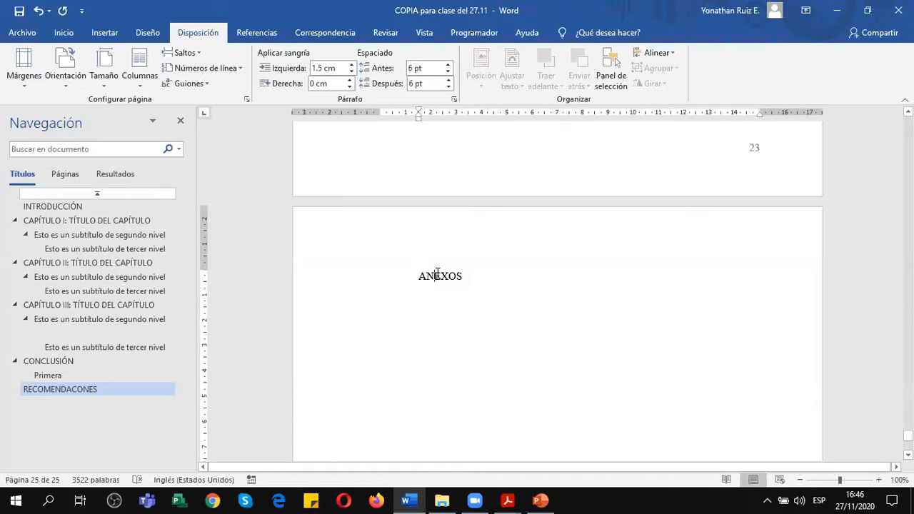
Make the ANEXOS title bold and apply the Título 1 style to it.
double_click(438, 276)
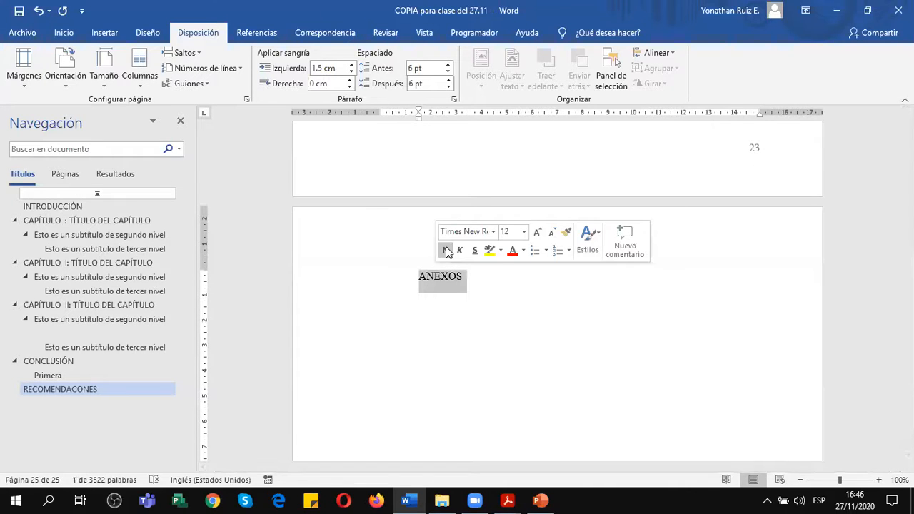
left_click(444, 250)
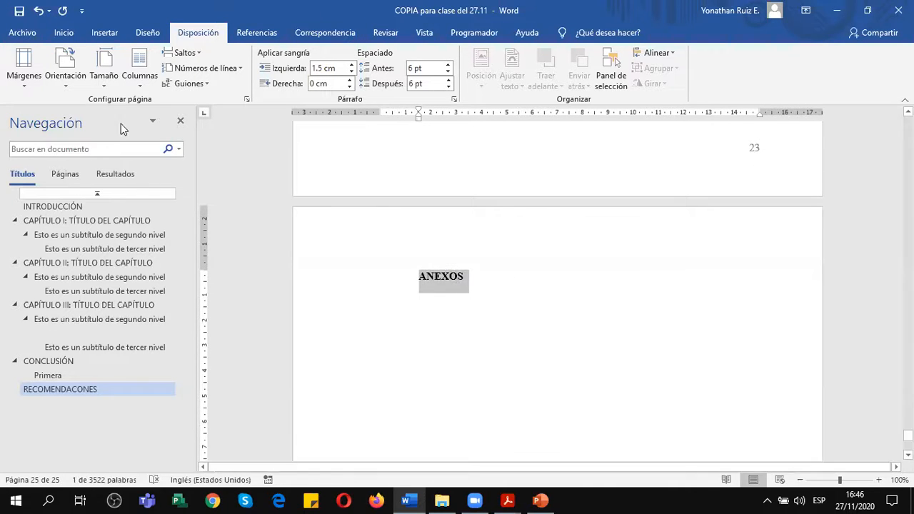
left_click(64, 32)
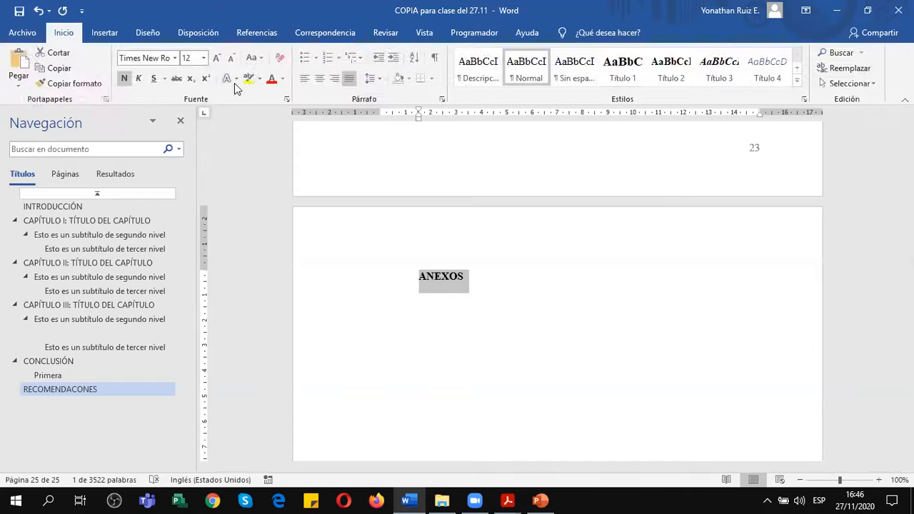
left_click(619, 72)
Add blank lines above the ANEXOS title to move it down the page.
left_click(562, 258)
key("Return")
key("Return")
key("Return")
key("Return")
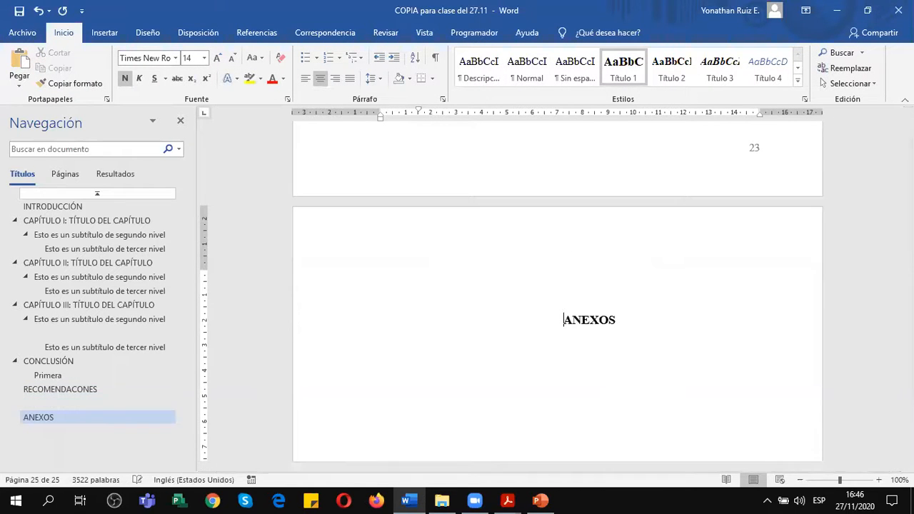
Show the formatting marks, then apply the Normal style with centred alignment to the blank lines above ANEXOS.
scroll(557, 293, "down", 2)
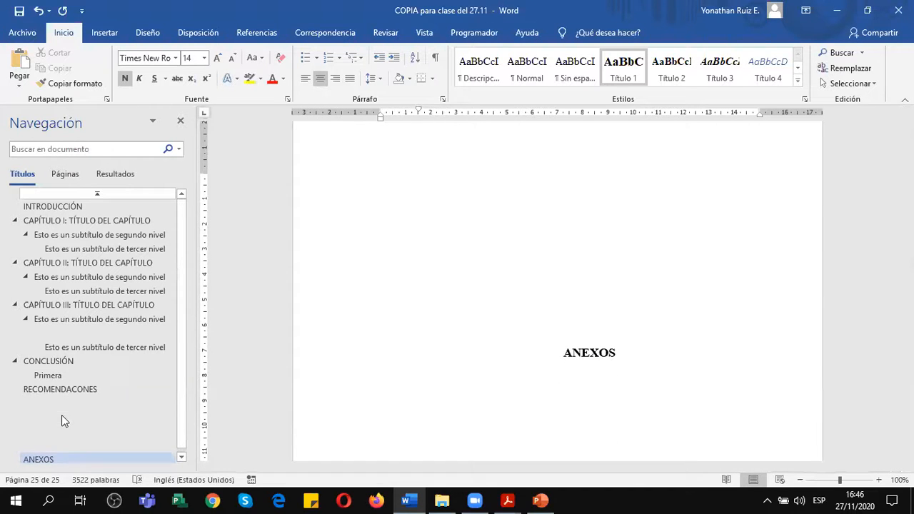
left_click(47, 444)
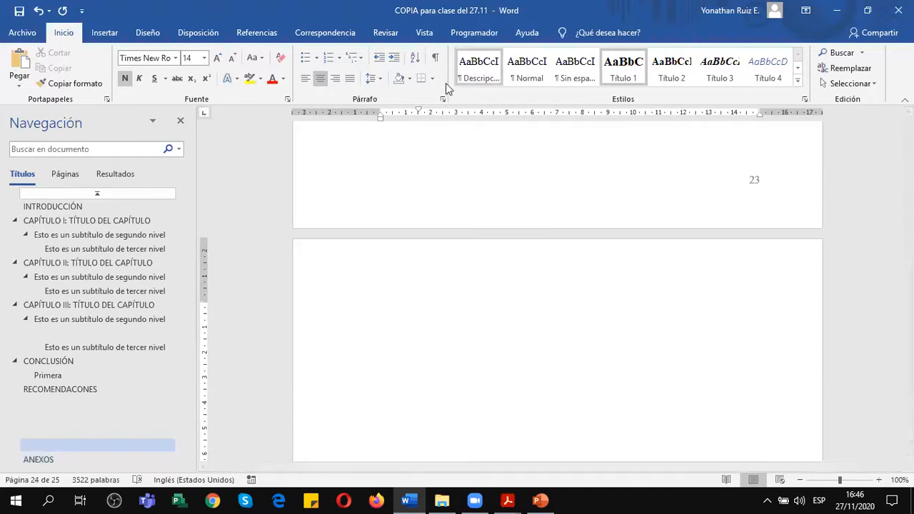
left_click(435, 59)
scroll(571, 236, "down", 1)
left_click_drag(584, 241, 612, 369)
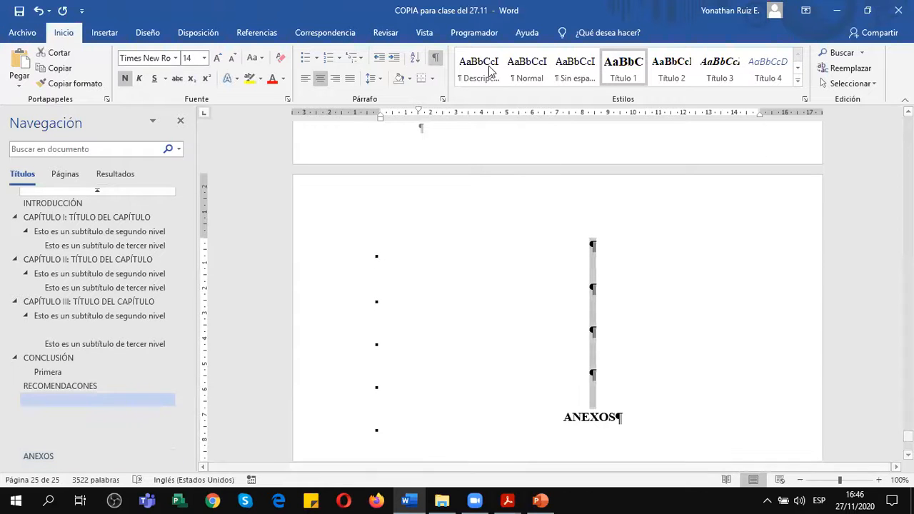
left_click(527, 68)
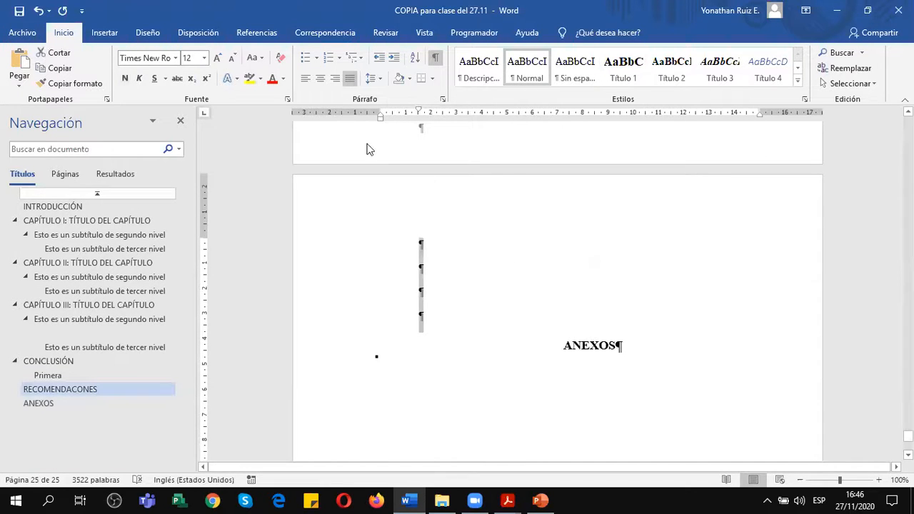
left_click(319, 80)
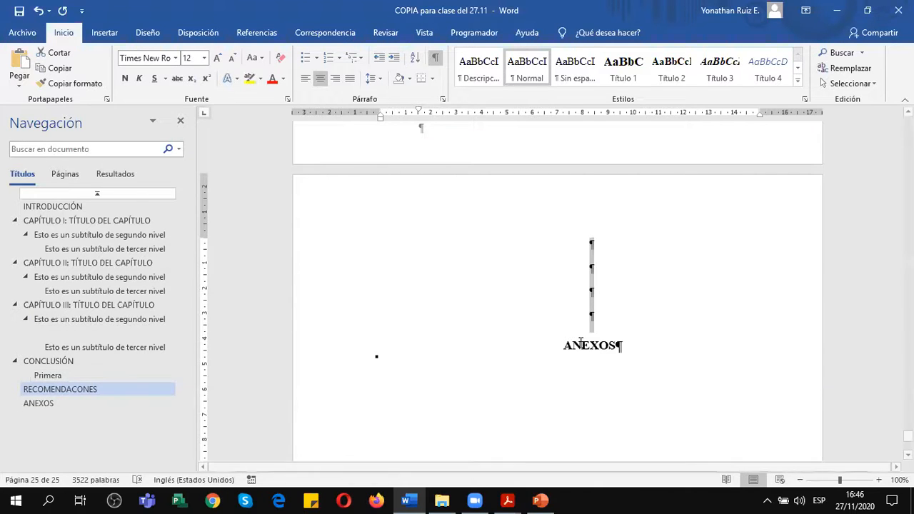
Add a REFERENCIAS title before the page break on the page preceding ANEXOS and apply the Título 1 style to it.
scroll(557, 325, "up", 10)
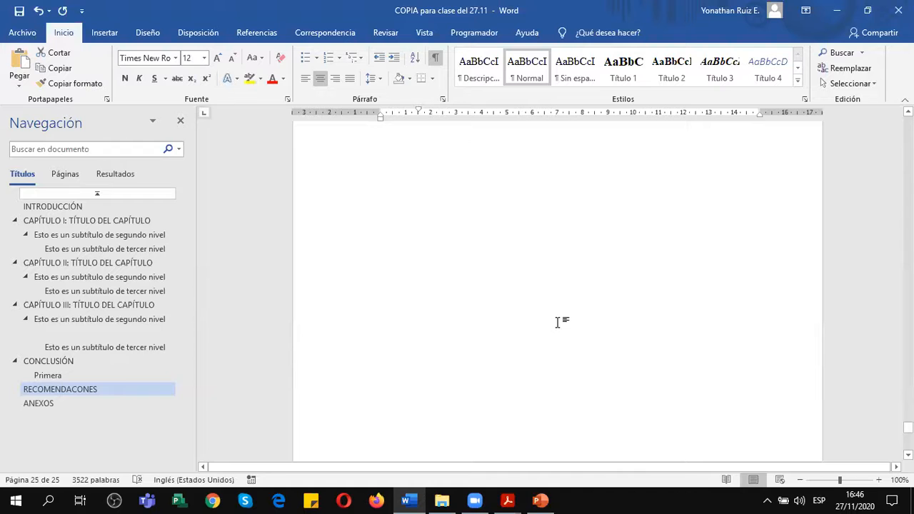
scroll(557, 323, "up", 5)
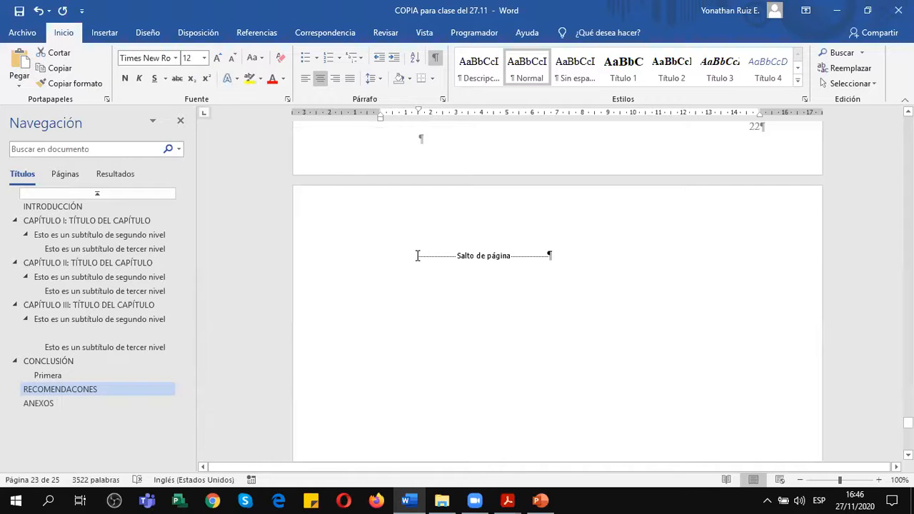
left_click(418, 256)
key("Return")
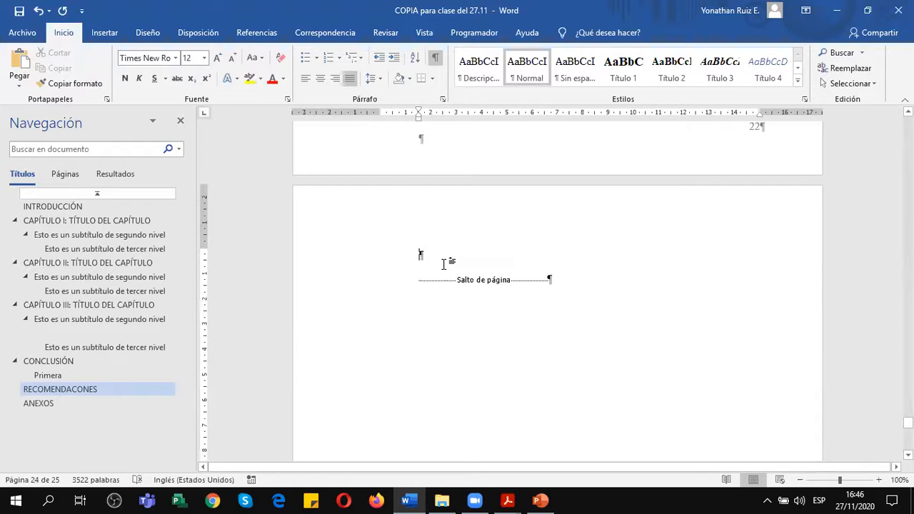
type("REFERENCIAS")
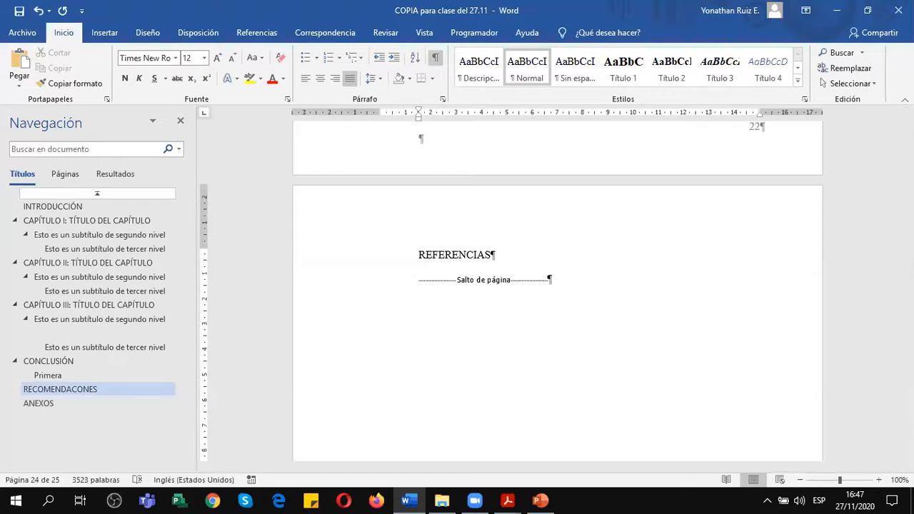
left_click(620, 73)
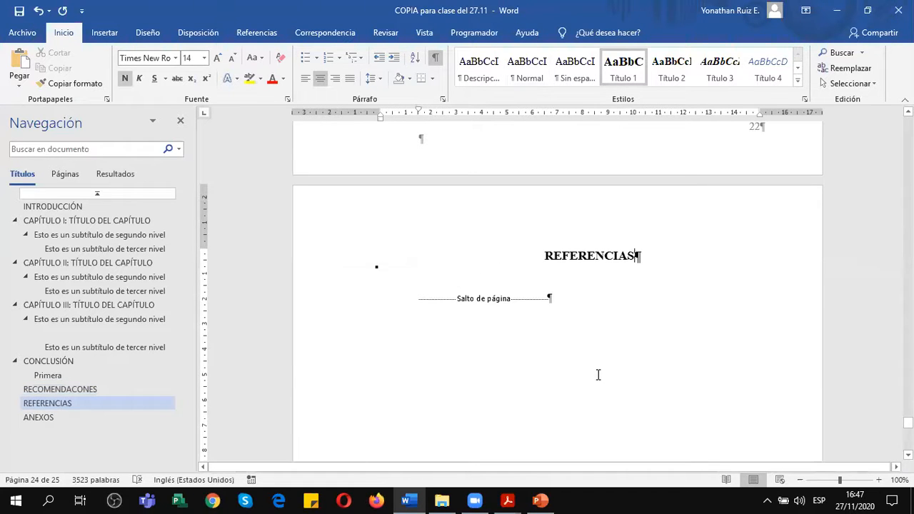
Insert five blank lines above the REFERENCIAS title to move it down the page.
left_click(546, 258)
key("Return")
key("Return")
key("Return")
key("Return")
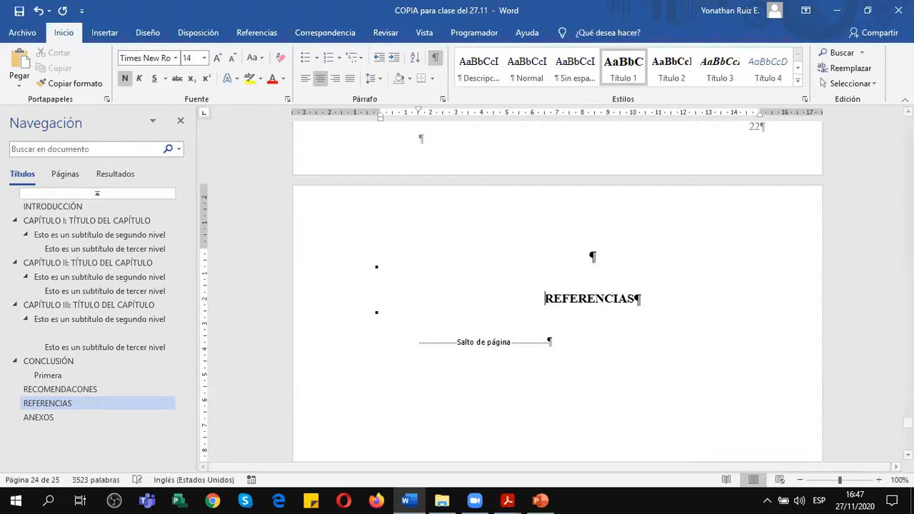
key("Return")
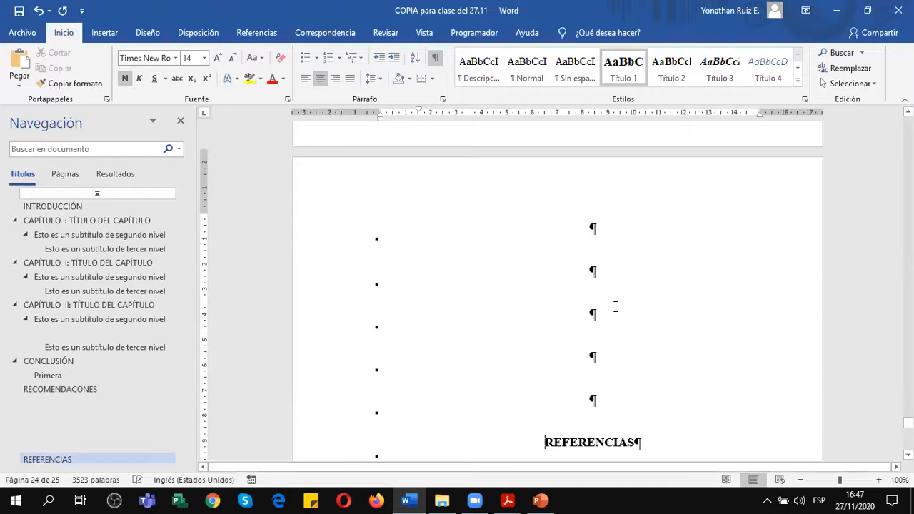
Apply the Normal style with centred alignment to the blank lines above REFERENCIAS.
left_click_drag(611, 217, 606, 387)
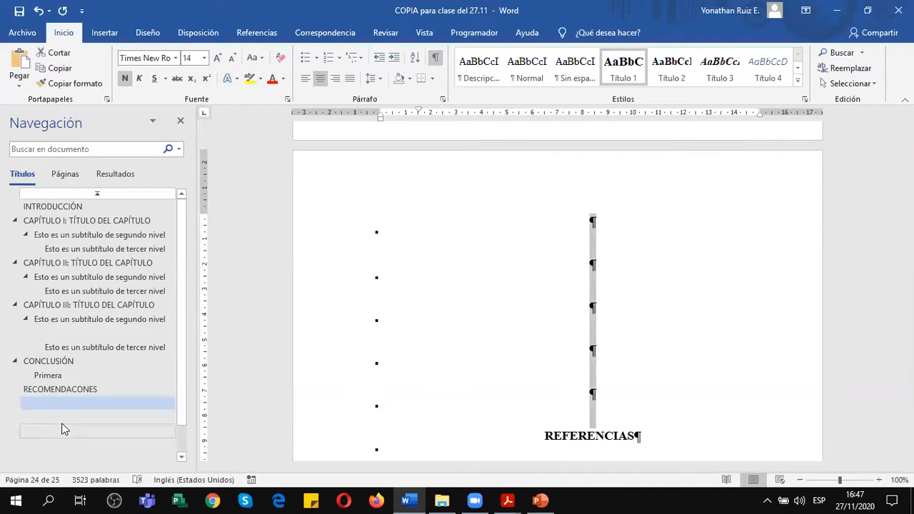
scroll(62, 423, "down", 2)
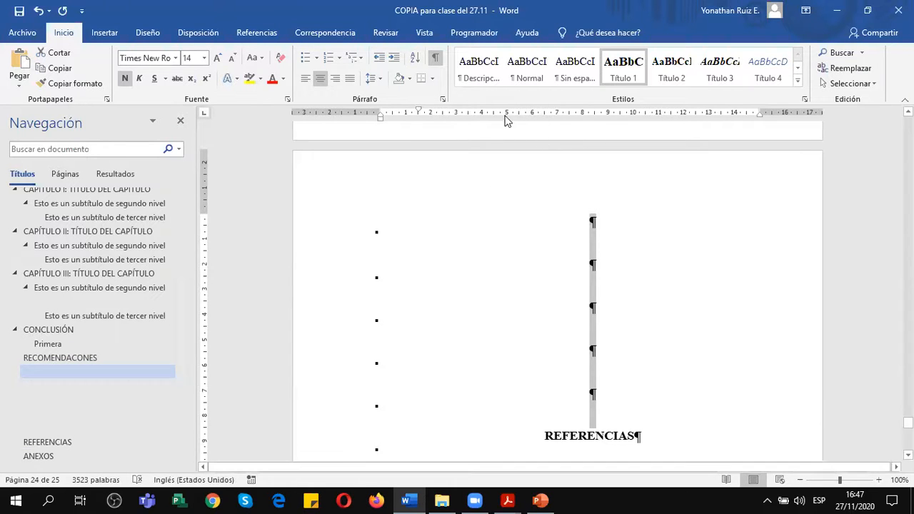
left_click(528, 72)
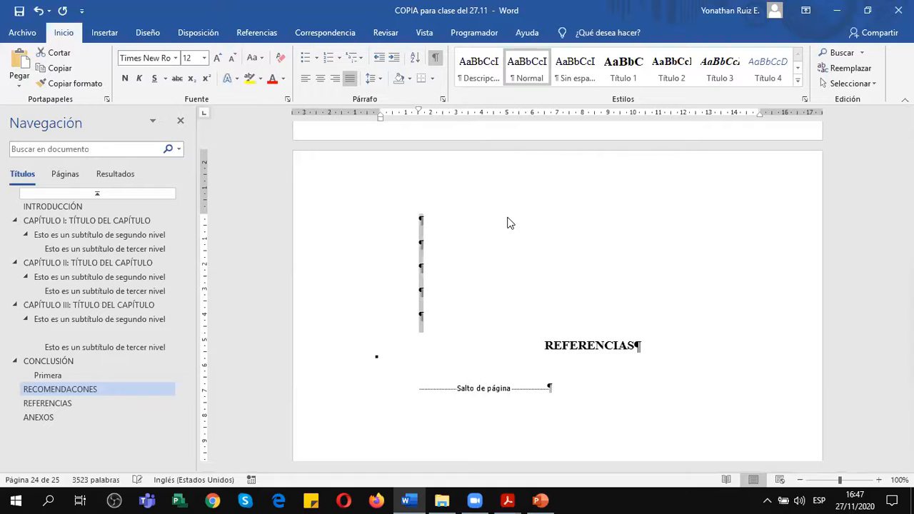
left_click(320, 78)
left_click(625, 265)
Insert an empty line between the REFERENCIAS title and the page break below it.
scroll(543, 293, "down", 3)
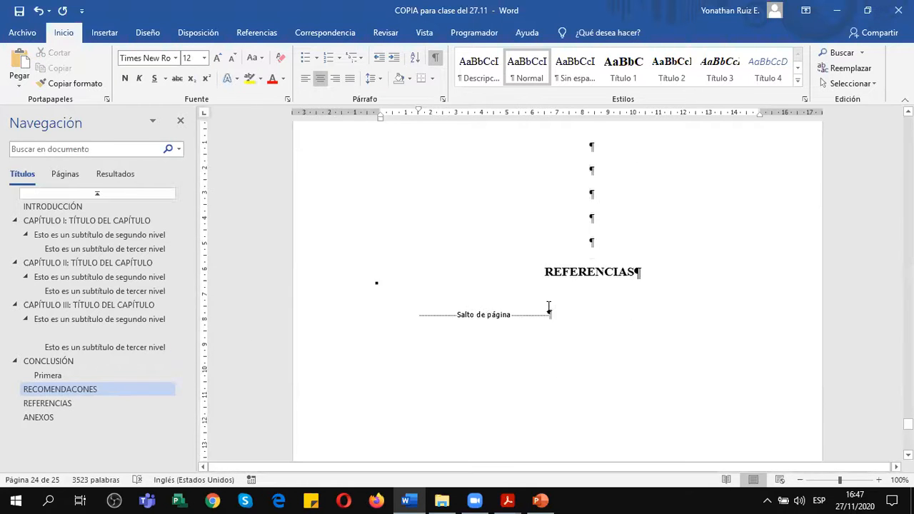
left_click(409, 297)
key("Return")
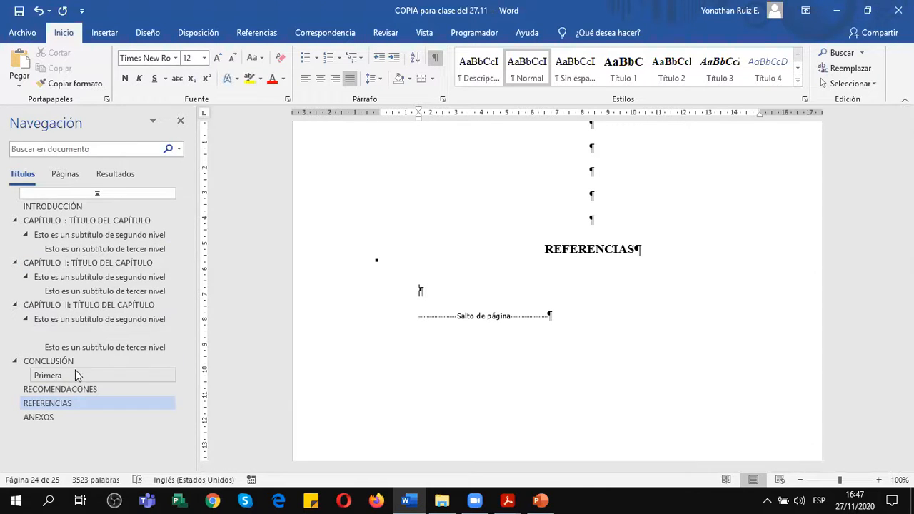
Apply the Título 2 style to the Segunda subheading under CONCLUSIÓN, matching Primera.
scroll(568, 288, "up", 10)
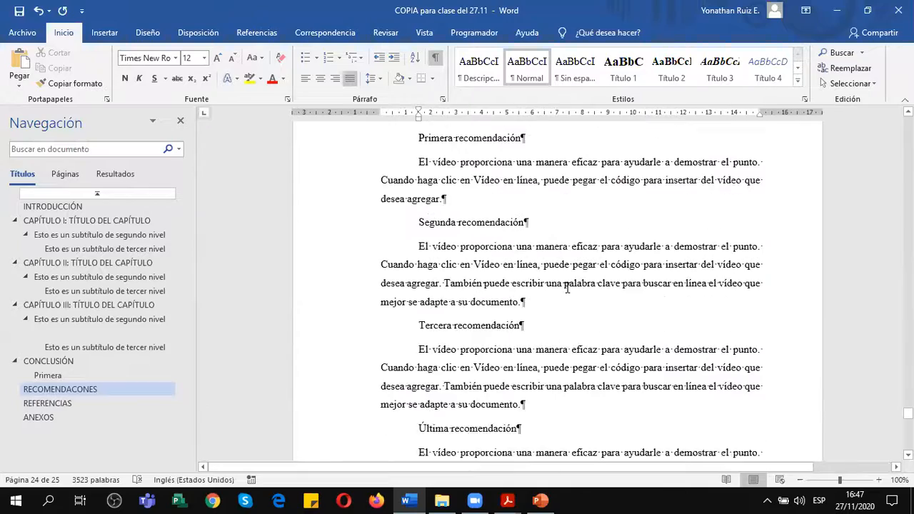
scroll(568, 288, "up", 12)
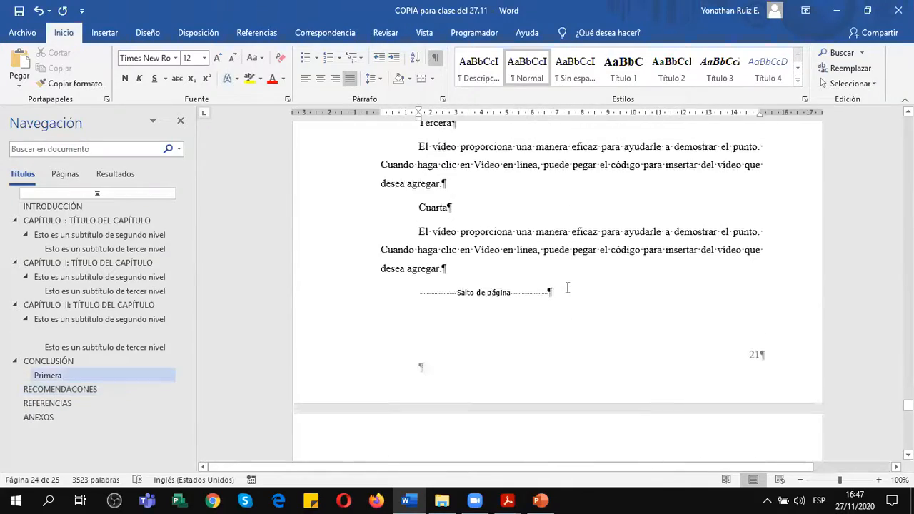
scroll(568, 288, "up", 10)
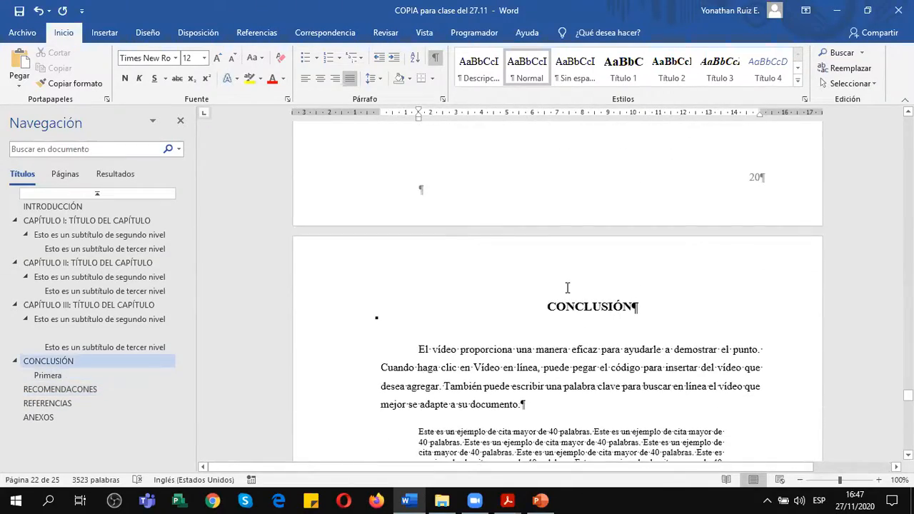
scroll(568, 288, "down", 4)
scroll(568, 288, "down", 4)
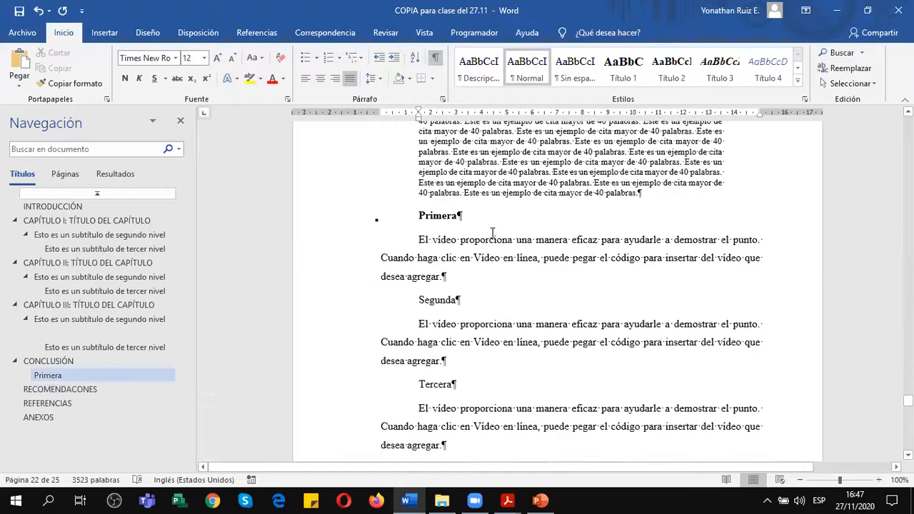
left_click(438, 215)
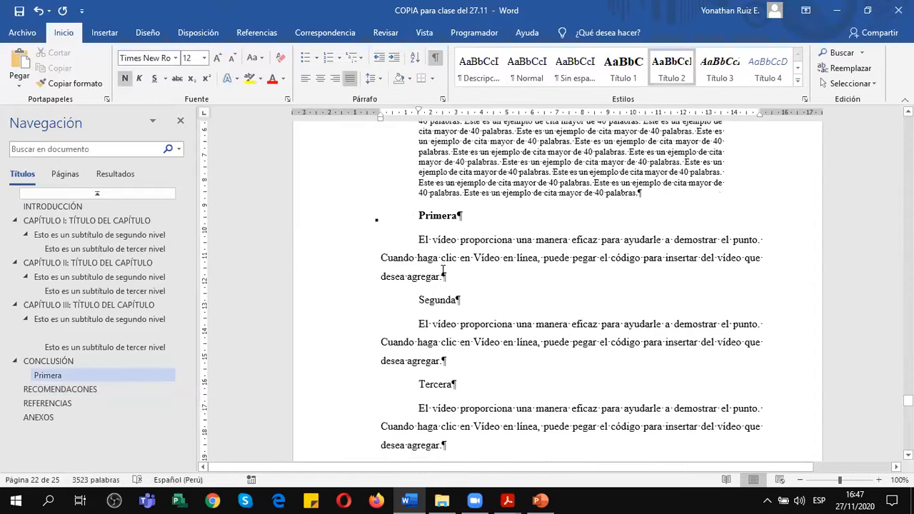
scroll(445, 243, "down", 2)
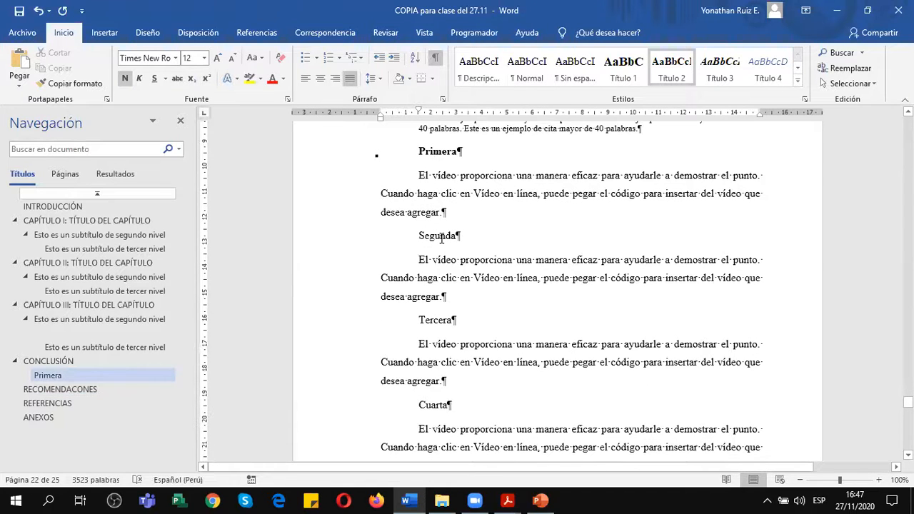
left_click(441, 238)
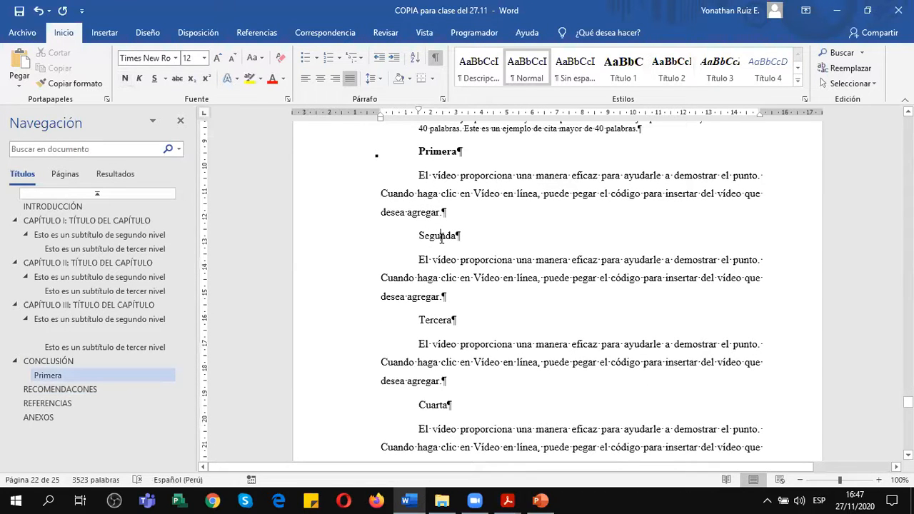
left_click(675, 71)
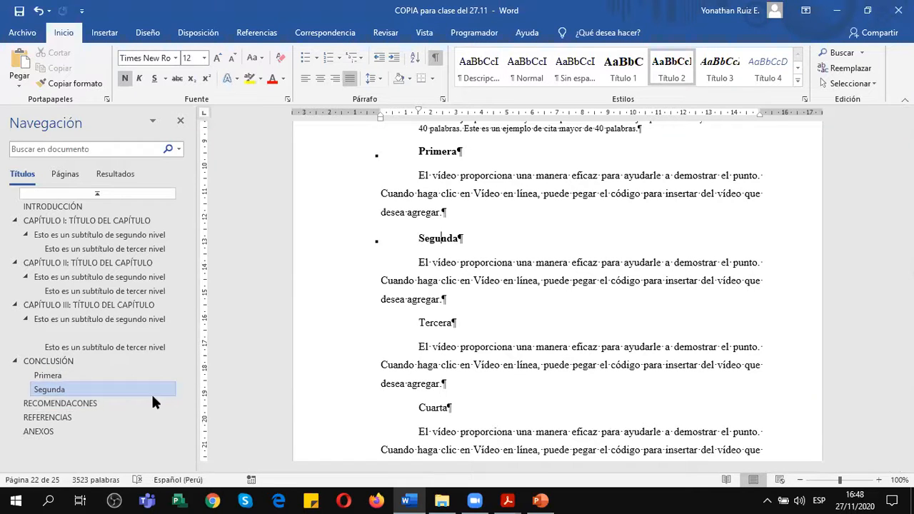
Apply the Título 2 style to the Tercera and Cuarta subheadings under CONCLUSIÓN.
left_click(441, 319)
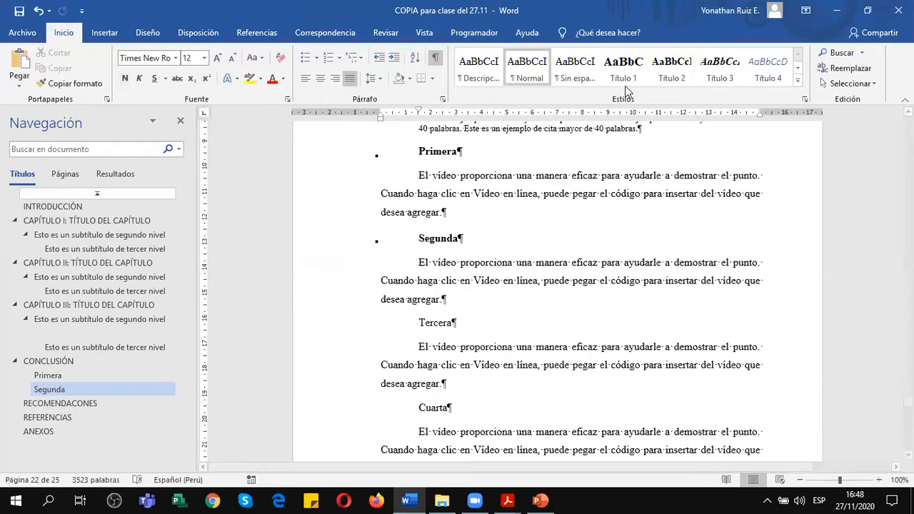
left_click(671, 71)
scroll(550, 221, "down", 2)
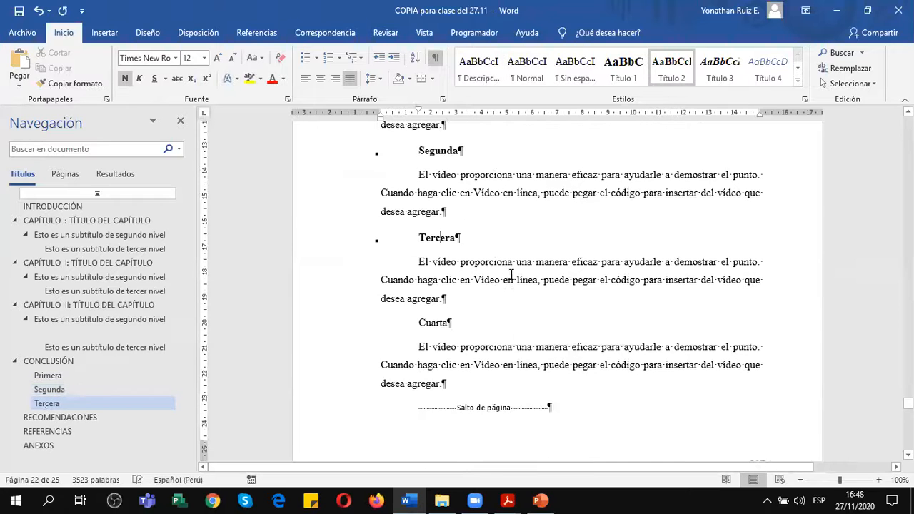
left_click(441, 316)
left_click(672, 71)
scroll(588, 276, "down", 3)
Review the formatted pages from the CONCLUSIÓN subheadings back to the CAPÍTULO I heading, checking subtitles, page numbers, charts and tables.
scroll(588, 276, "up", 3)
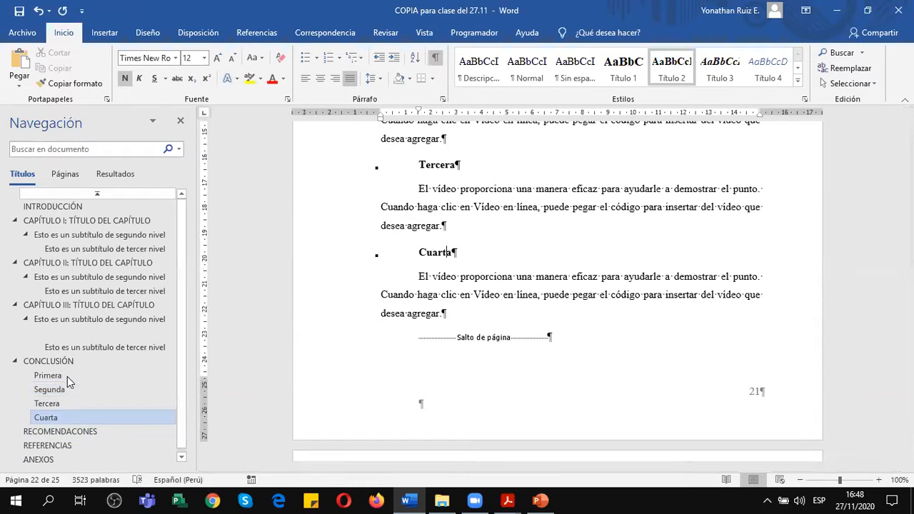
scroll(538, 337, "up", 8)
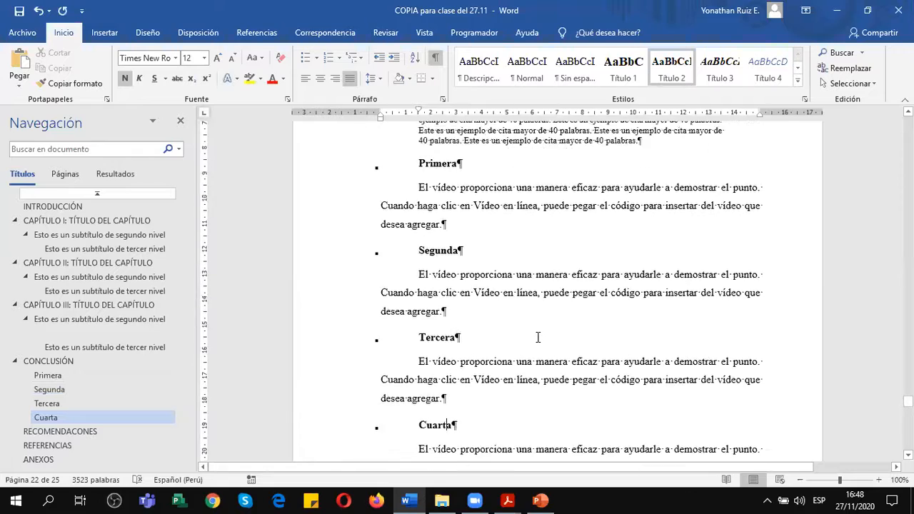
scroll(538, 337, "up", 12)
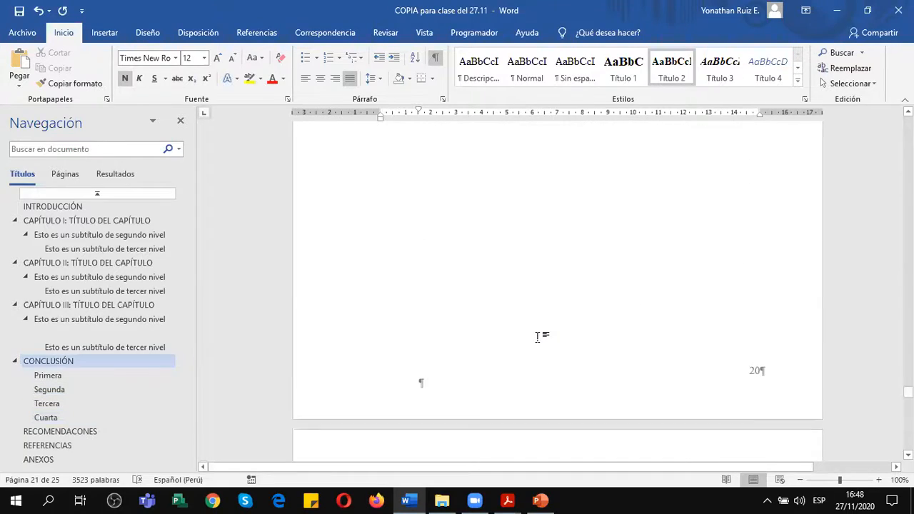
scroll(538, 337, "up", 12)
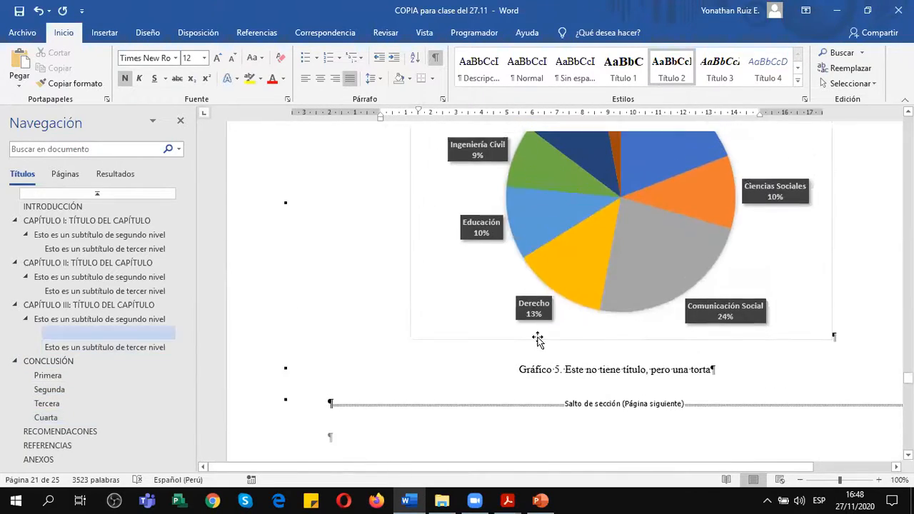
scroll(538, 338, "up", 12)
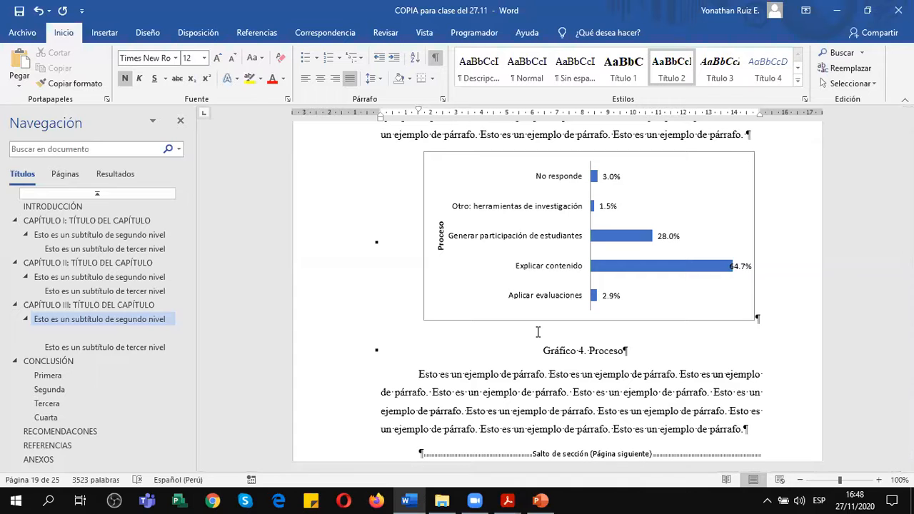
scroll(605, 336, "up", 4)
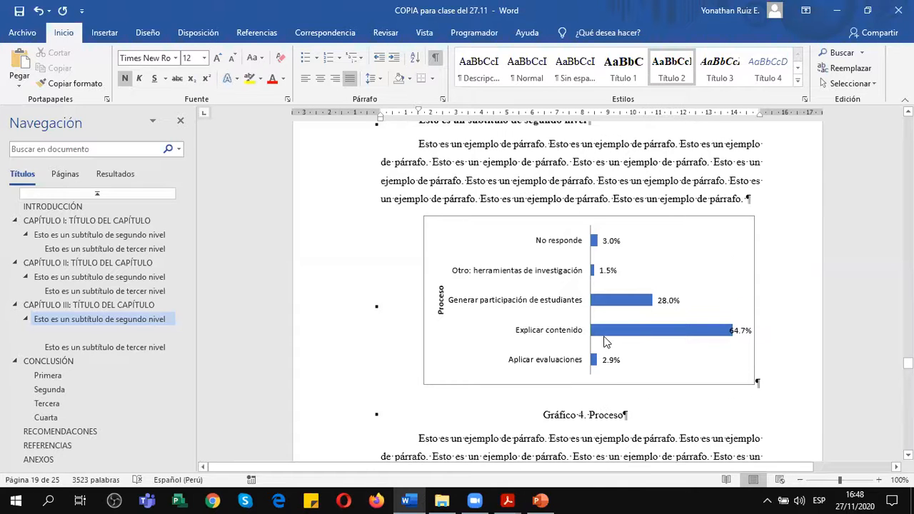
scroll(605, 335, "up", 15)
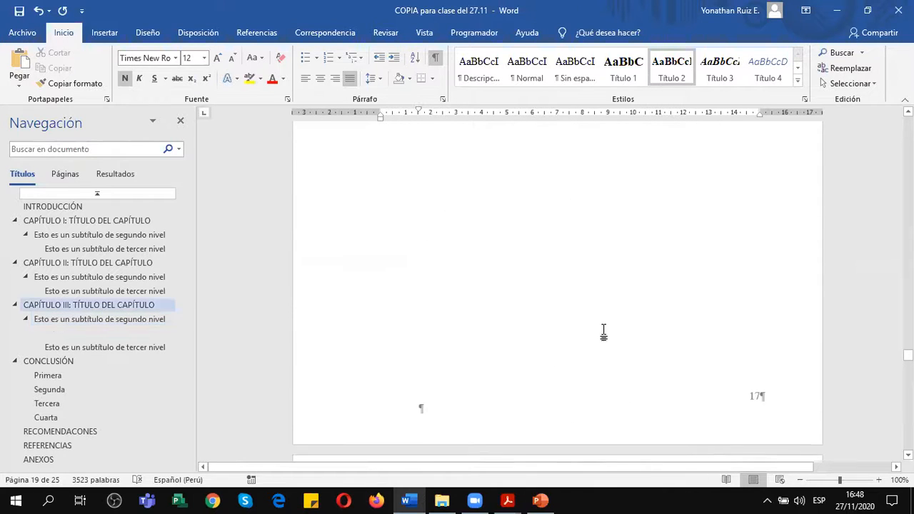
scroll(604, 332, "up", 15)
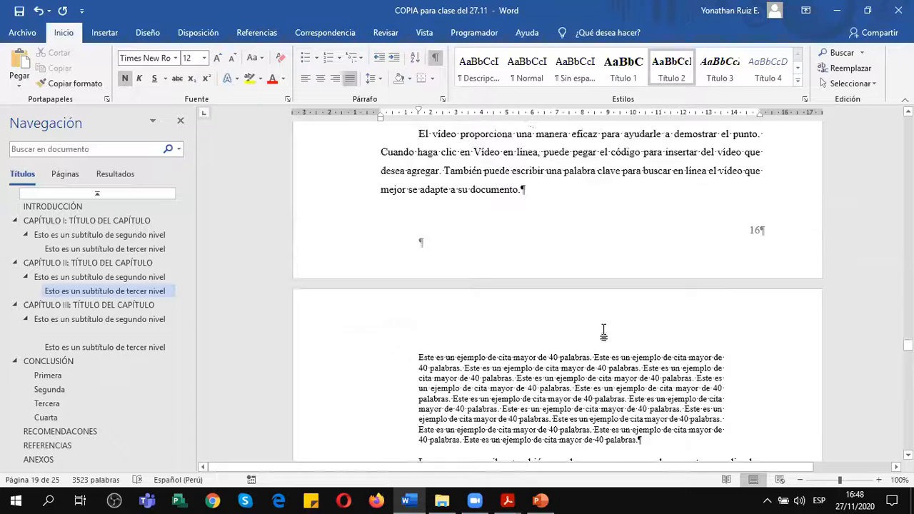
scroll(605, 331, "up", 15)
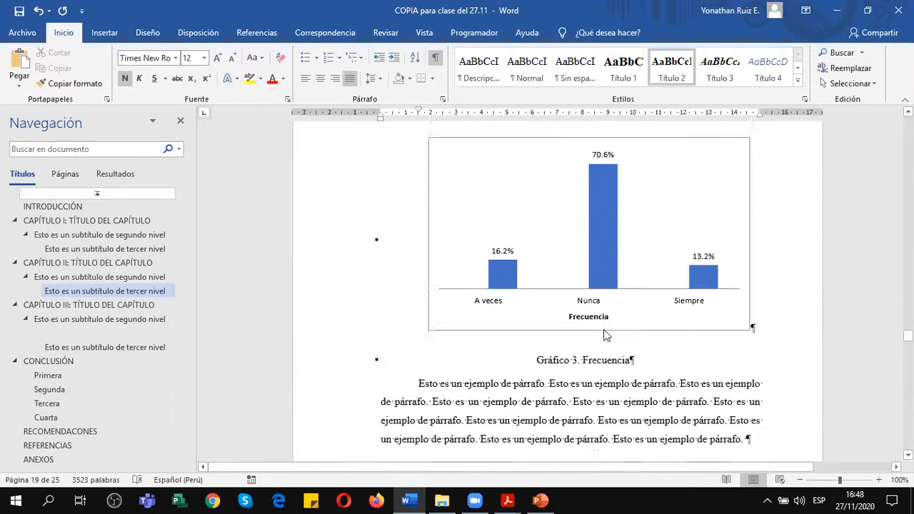
scroll(605, 331, "up", 10)
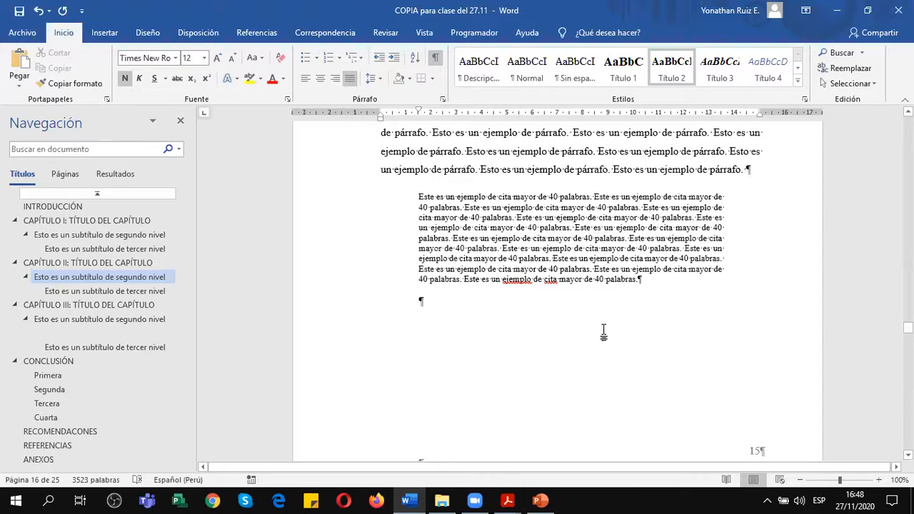
scroll(604, 333, "up", 10)
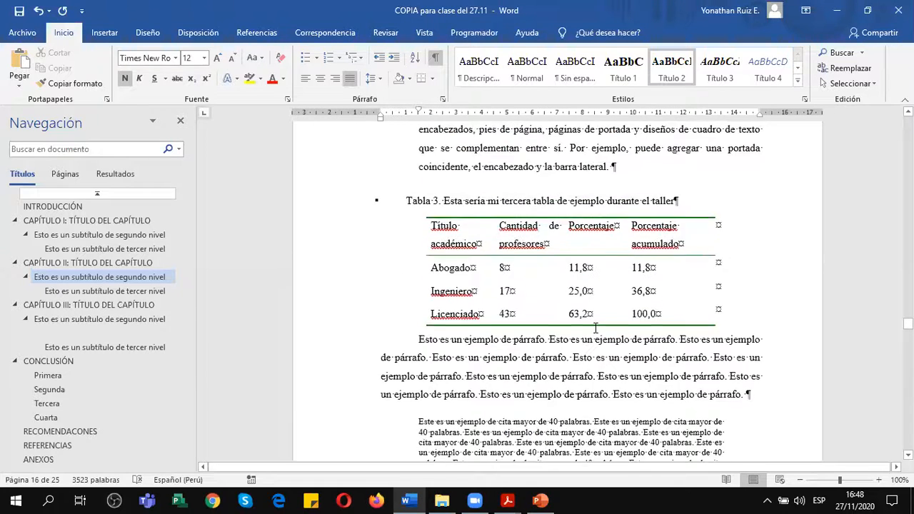
left_click(636, 261)
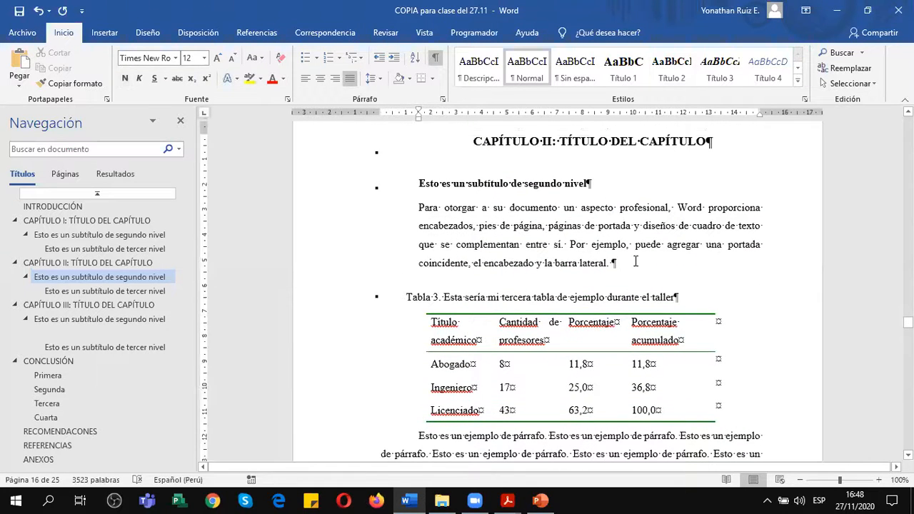
scroll(636, 261, "up", 1)
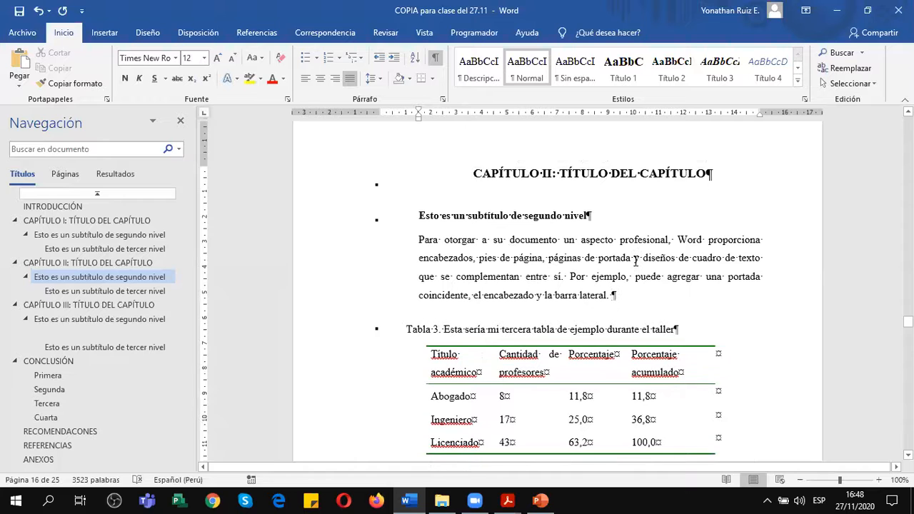
left_click(87, 221)
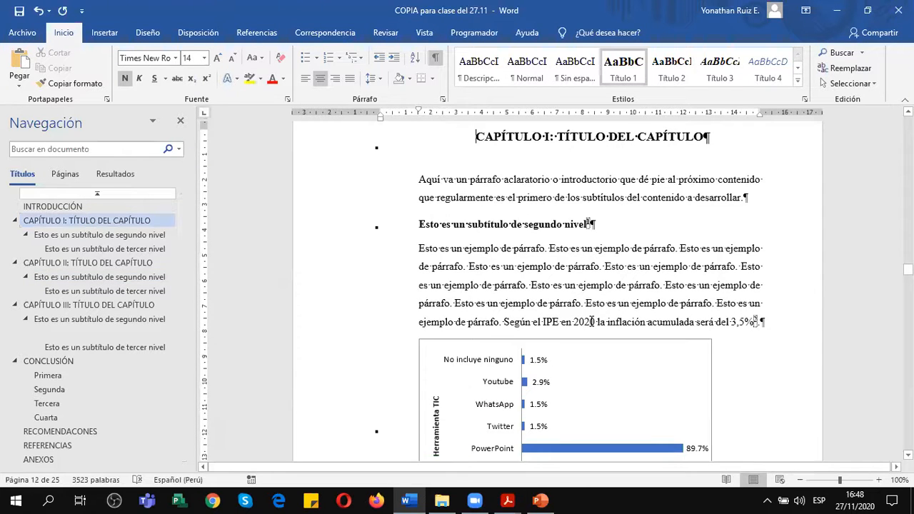
Consult the Ejercicio de Referencias slide in PowerPoint, and return to Word to examine the footnoted passages under CAPÍTULO I.
left_click(541, 501)
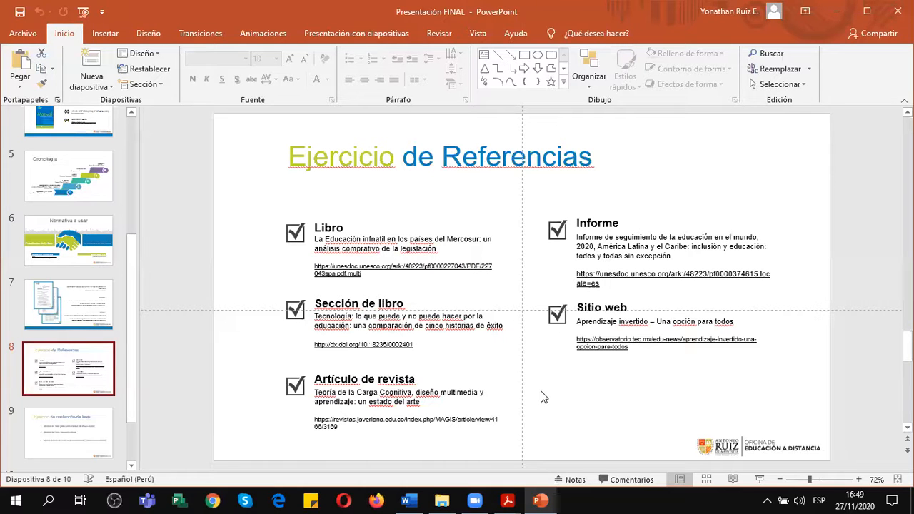
left_click(420, 500)
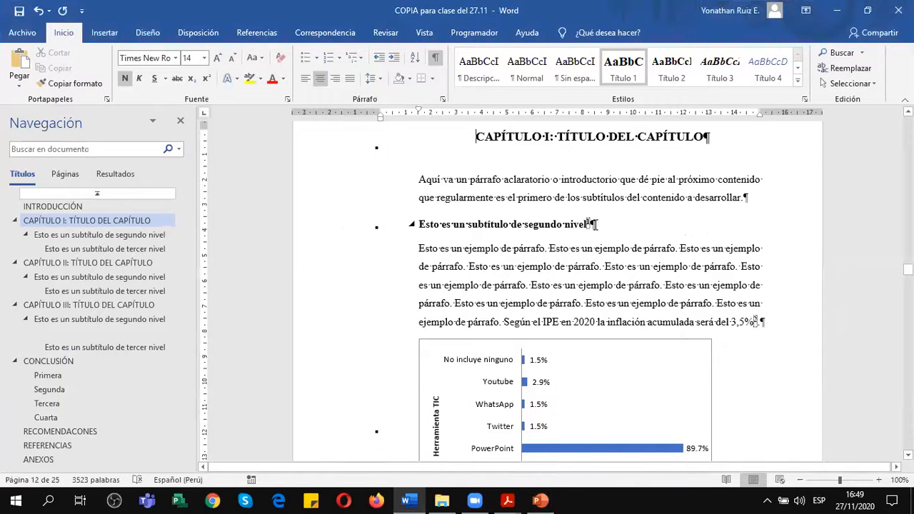
left_click(591, 224)
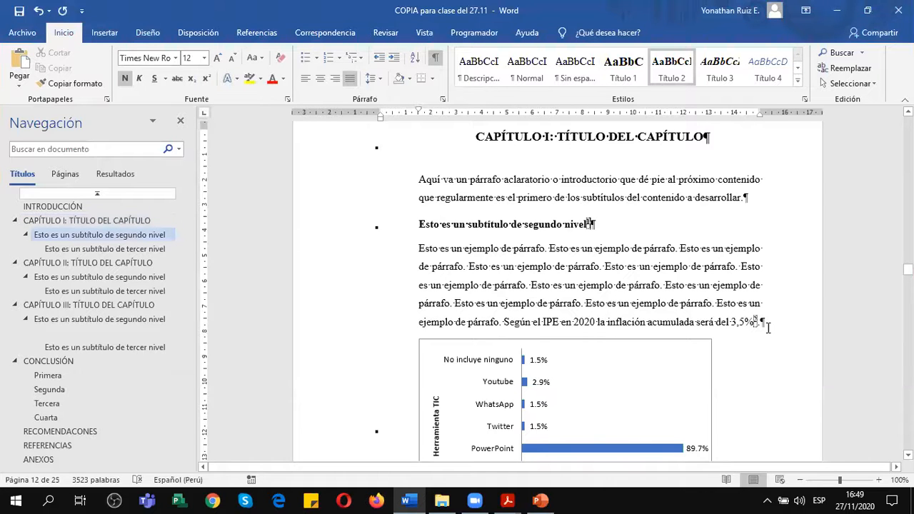
scroll(770, 324, "down", 3)
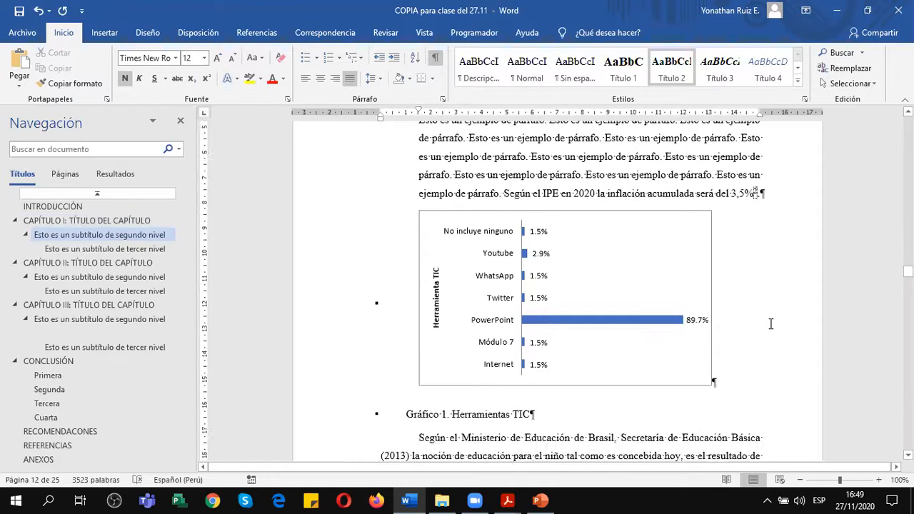
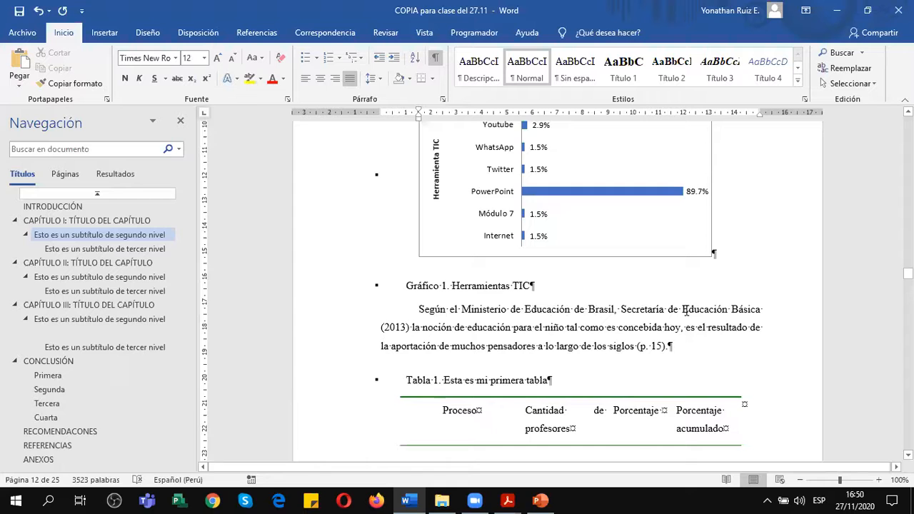
Delete "Ministerio de Educación de Brasil, Secretaría de Educación Básica (2013)" from the paragraph below Gráfico 1, and hide the formatting marks.
left_click(400, 328)
left_click(413, 327)
scroll(415, 356, "down", 3)
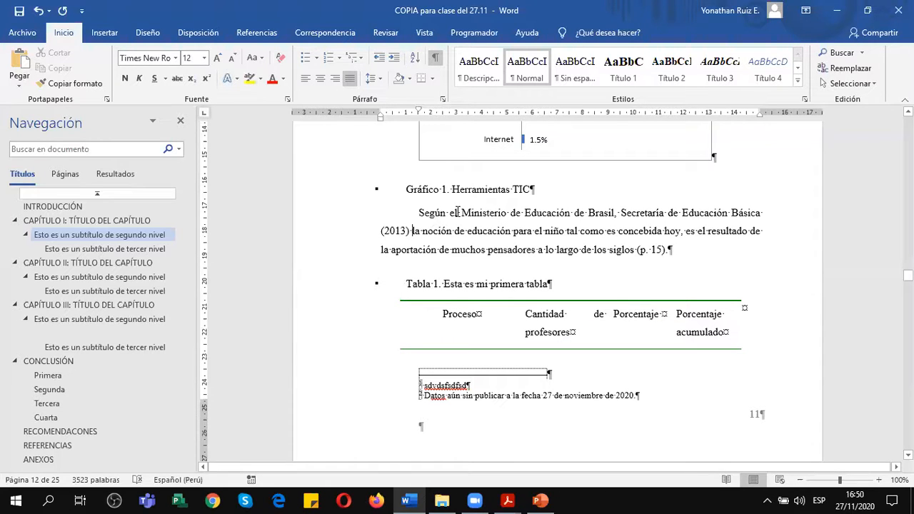
left_click_drag(461, 212, 411, 232)
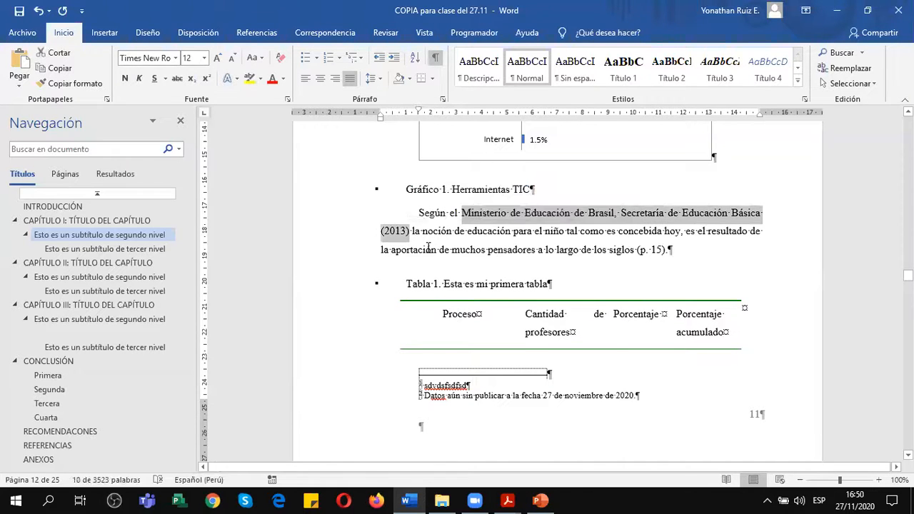
key("Delete")
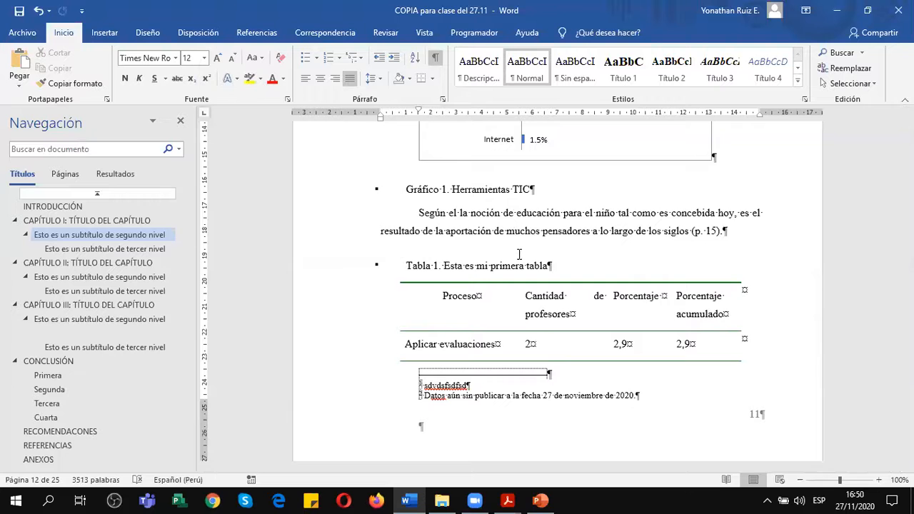
scroll(480, 241, "up", 2)
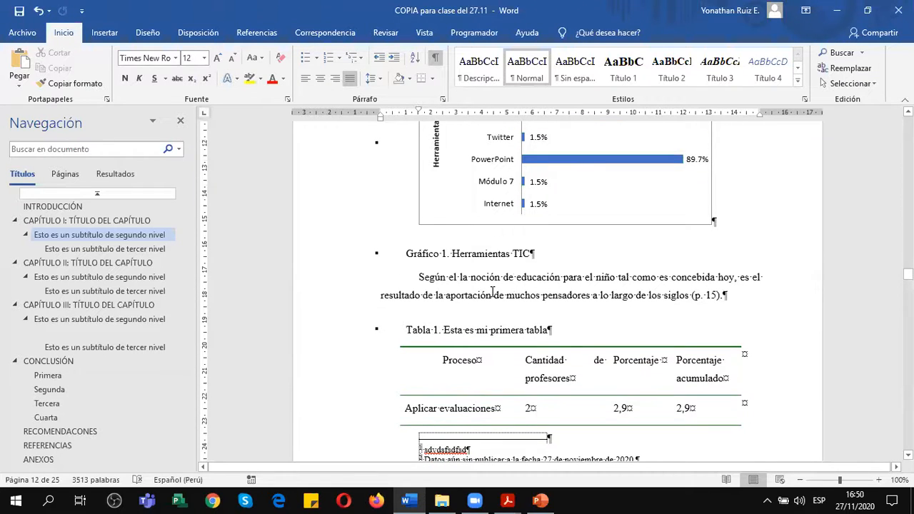
scroll(492, 291, "up", 1)
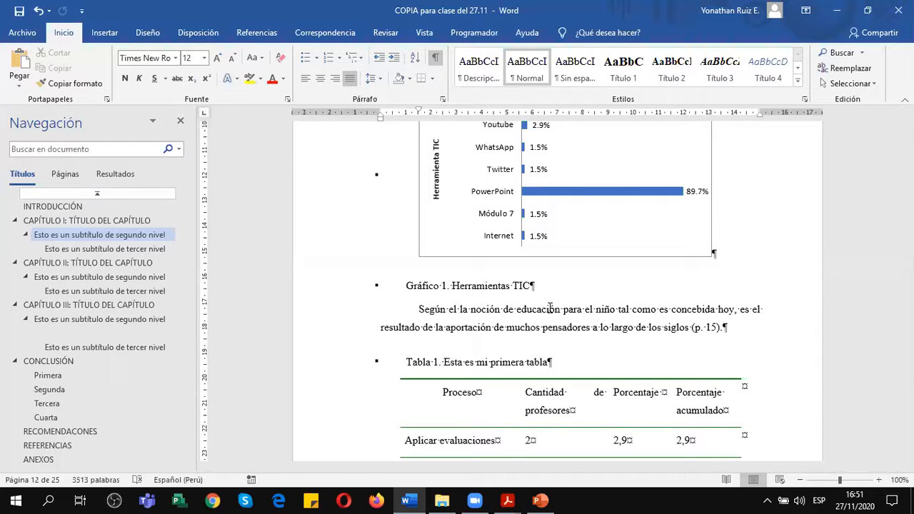
left_click(436, 57)
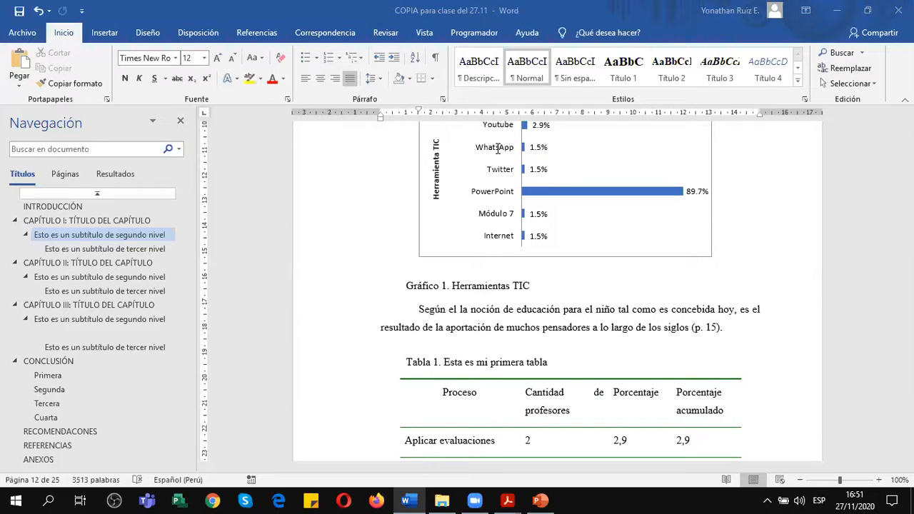
Start adding a new citation source after "Según el" and set its bibliographic source type to Libro.
left_click(462, 314)
left_click(266, 36)
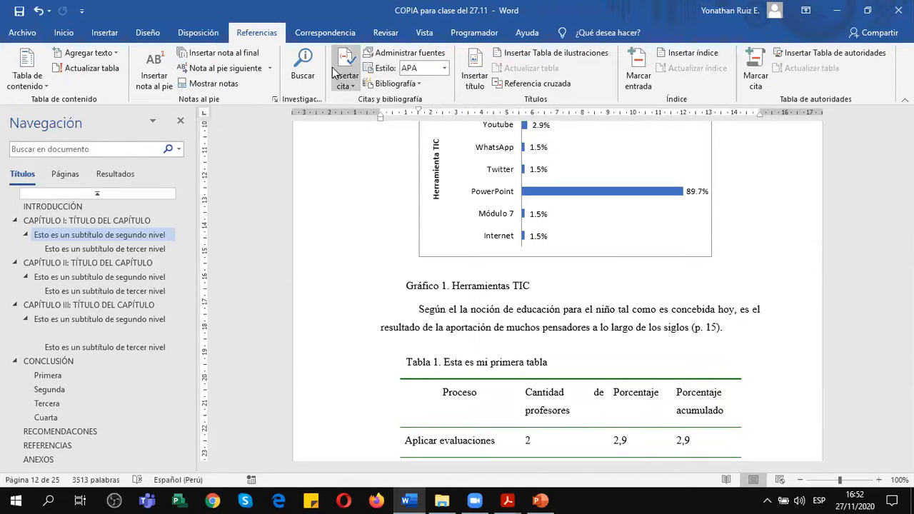
left_click(469, 80)
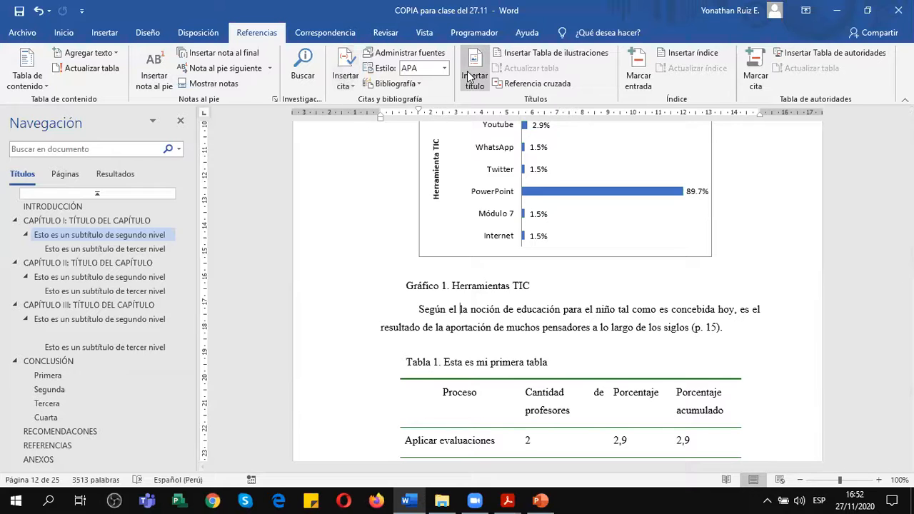
left_click(350, 76)
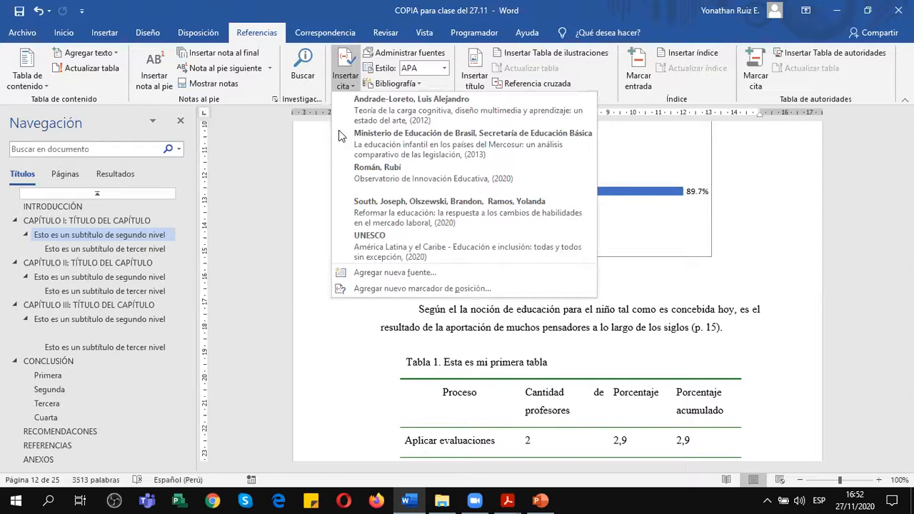
scroll(323, 217, "down", 1)
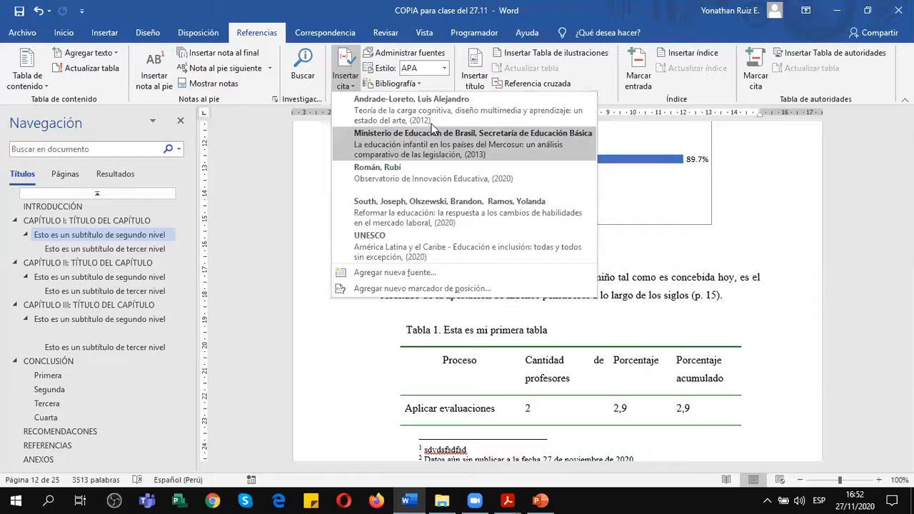
left_click(408, 273)
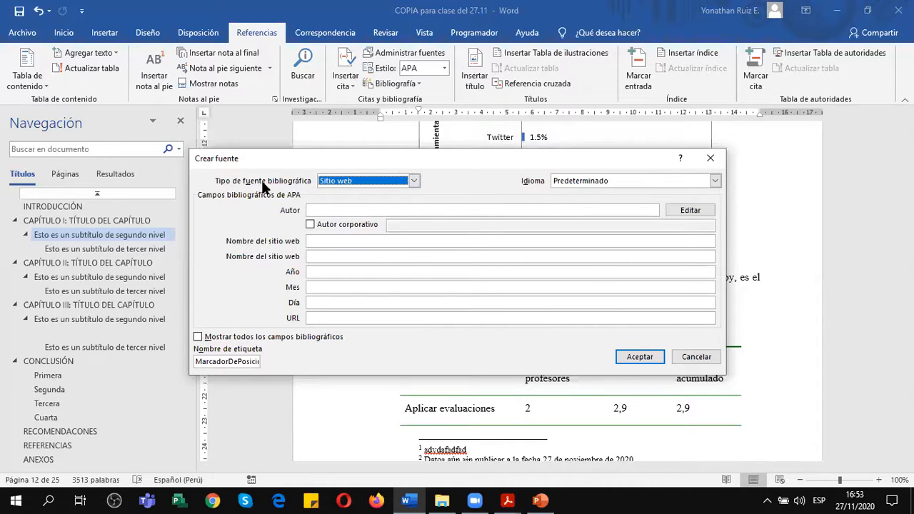
left_click(416, 181)
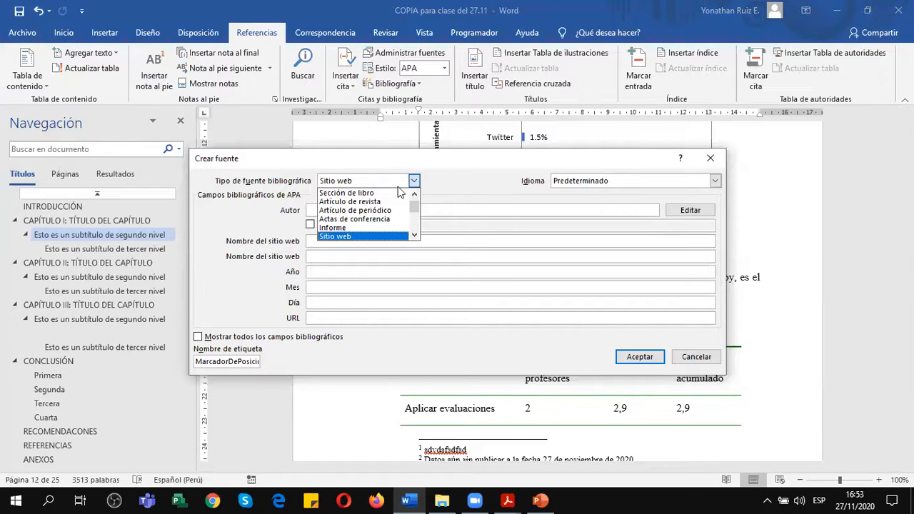
left_click(414, 193)
left_click(345, 195)
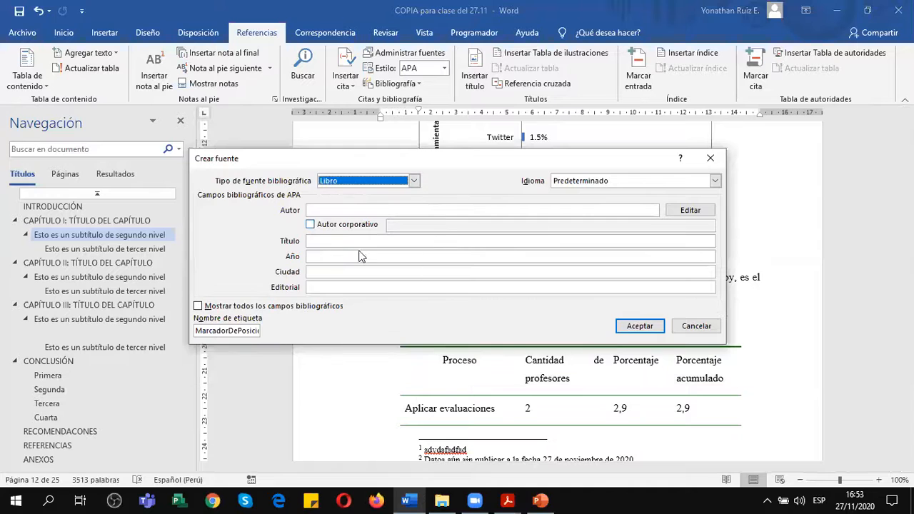
Mark the source as having a corporate author and enter "Ministerio de Educación de Brasil".
left_click(331, 210)
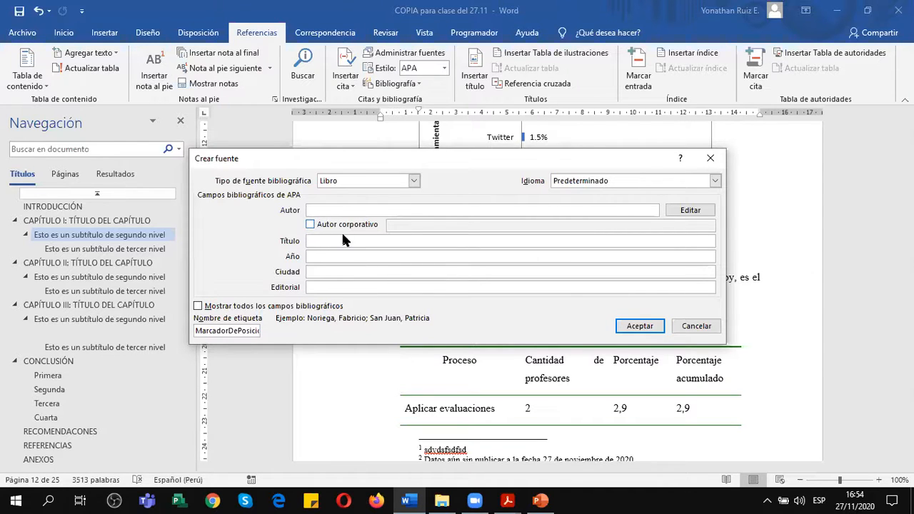
left_click(311, 226)
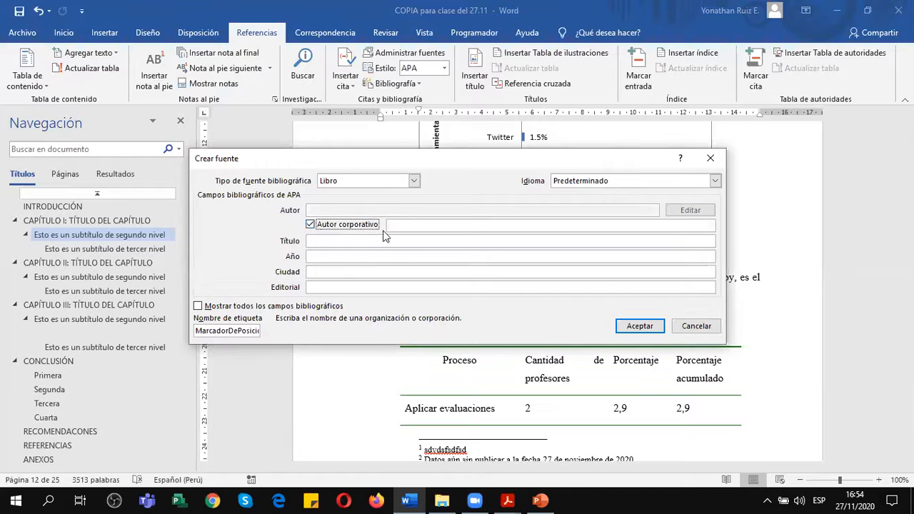
left_click(405, 226)
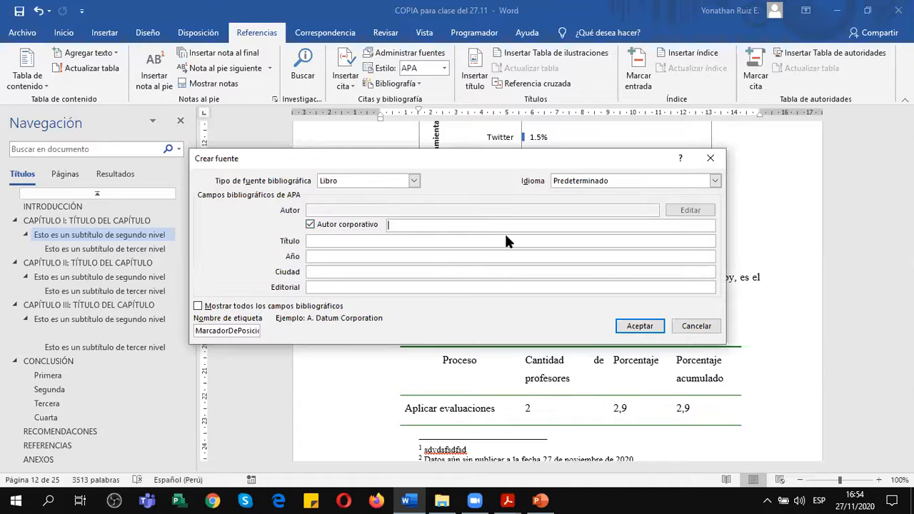
type("Ministerio de Educación de Brasil")
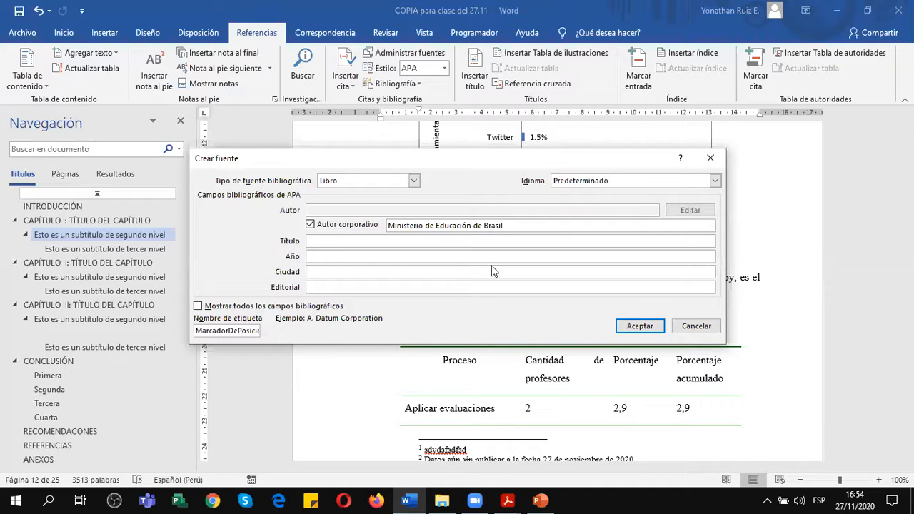
Enter the book title "La educación infantil en los países del MERCORSUR: un análisis comparativo de la legislación".
left_click(393, 243)
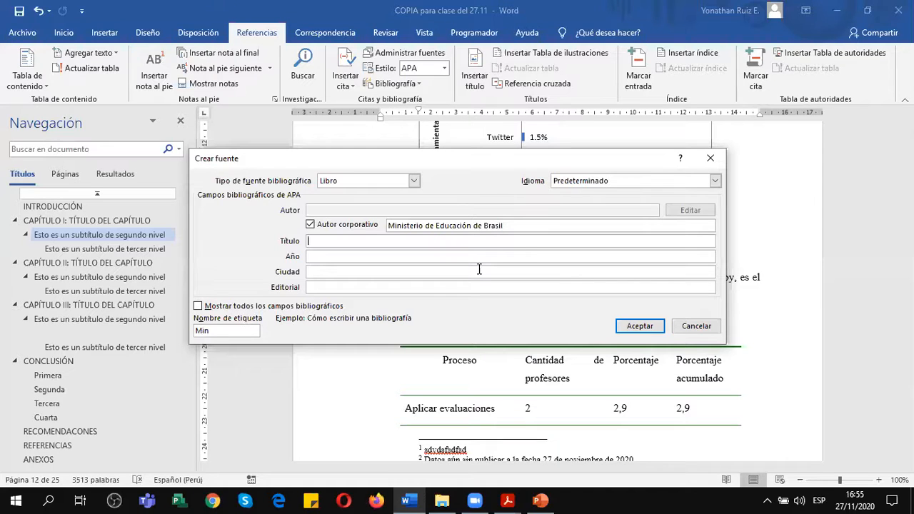
type("La educación infantil en los pa")
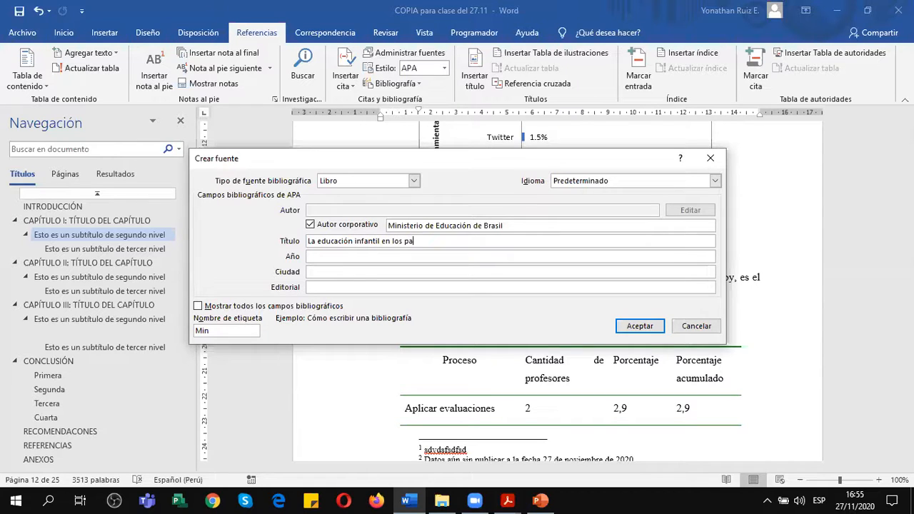
type("íses del MERCORSUR")
type(": un an")
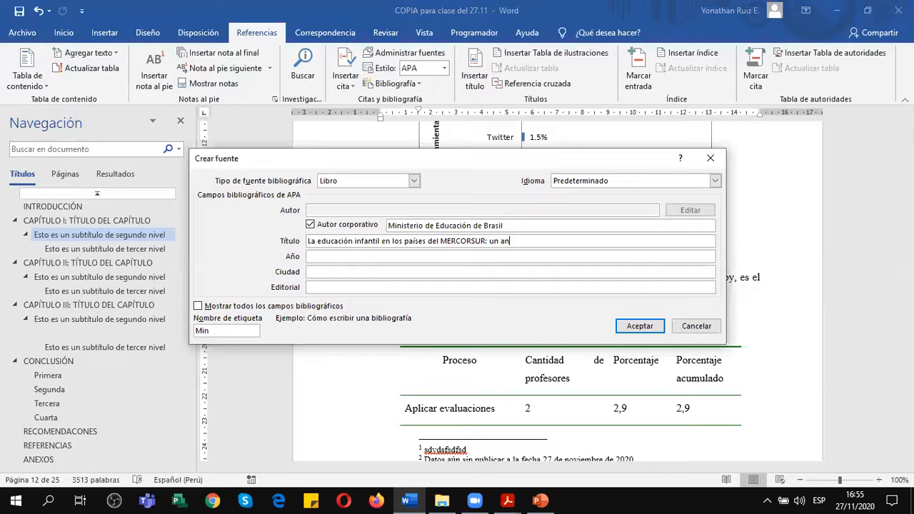
type("álisis comparativo de la legislación")
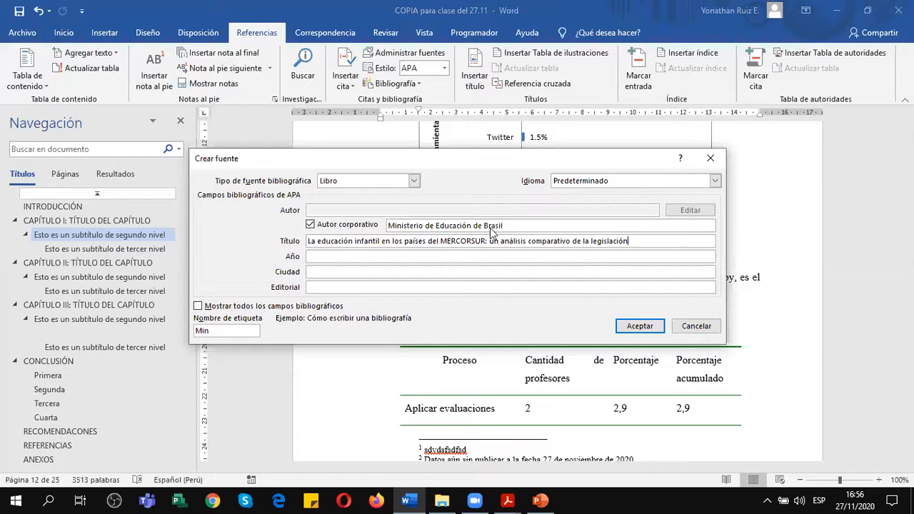
Set the book source's publication year to 2013.
left_click(480, 257)
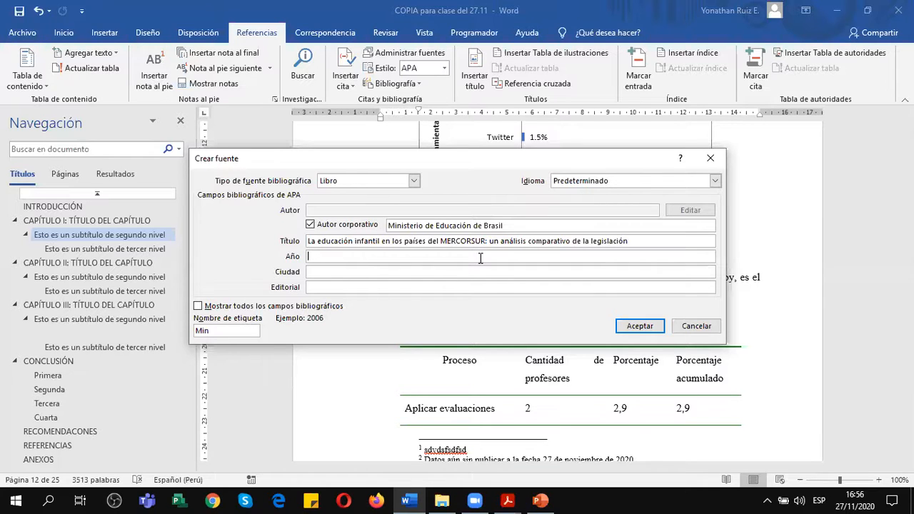
type("2013")
left_click(516, 225)
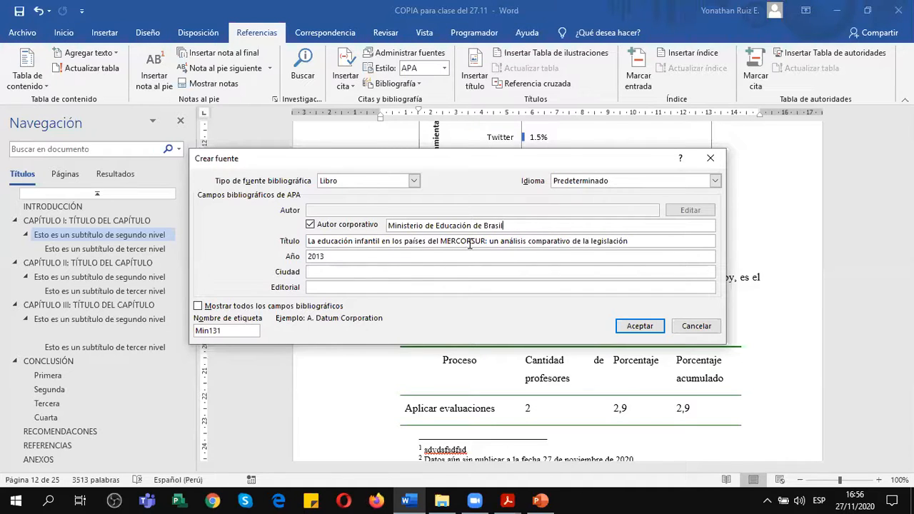
left_click(337, 241)
left_click(322, 272)
left_click(320, 287)
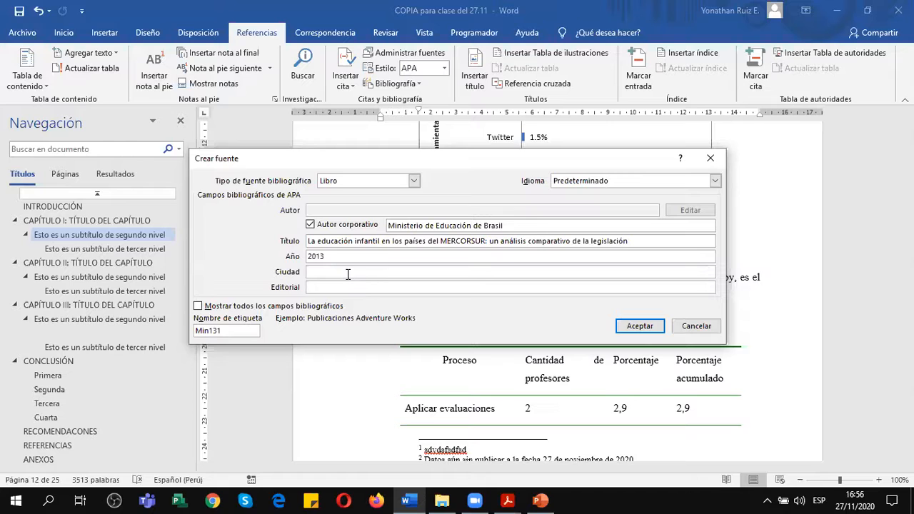
left_click(347, 272)
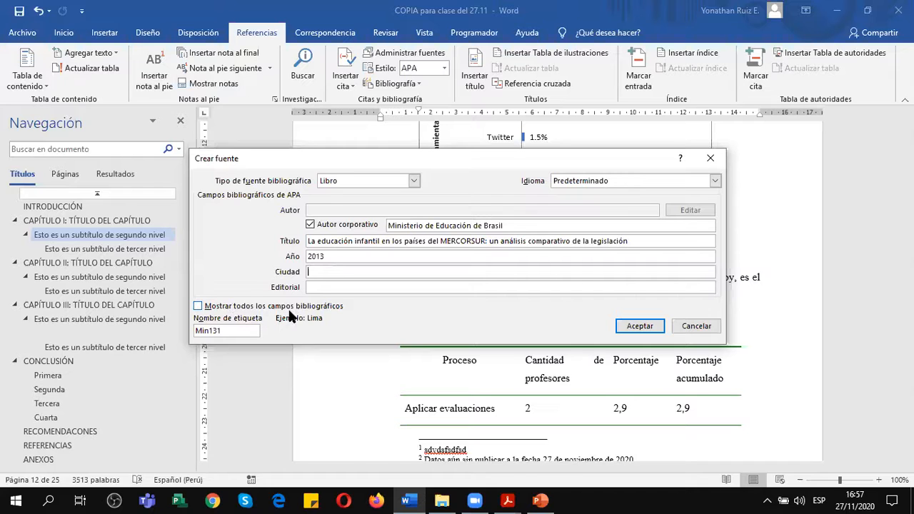
Show all bibliographic fields for the source and enter Brasilia as the city.
left_click(199, 308)
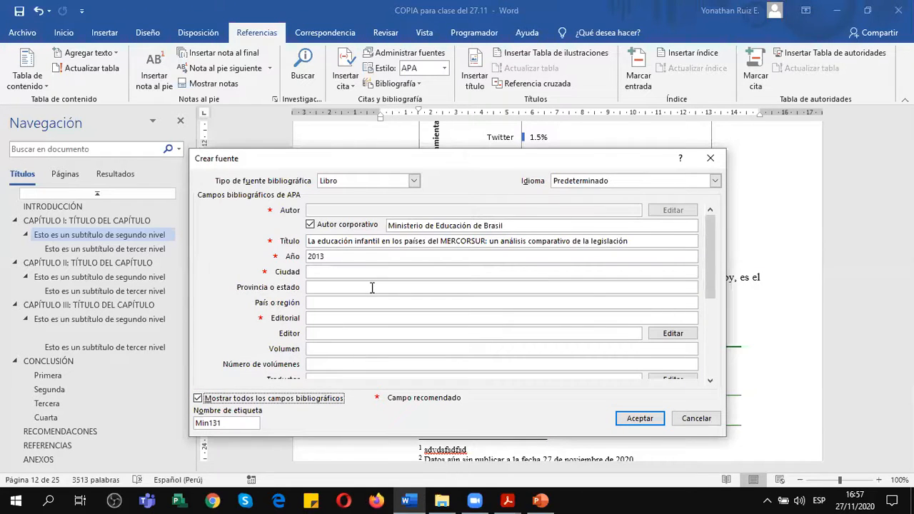
mouse_move(711, 231)
left_mouse_down()
mouse_move(710, 315)
mouse_move(714, 237)
left_mouse_up()
left_click(364, 272)
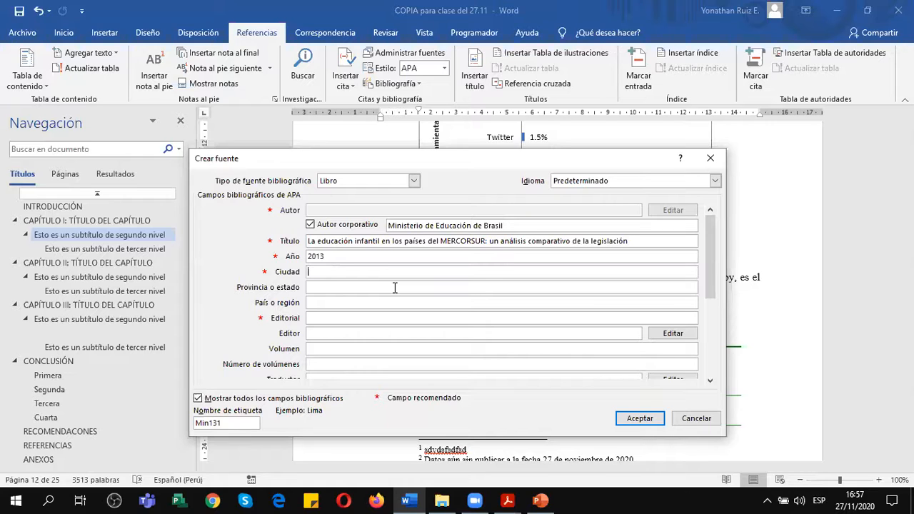
type("Brasilia")
key("Tab")
key("shift+Tab")
key("End")
type("D")
type("C")
key("BackSpace")
type("F")
key("BackSpace")
key("BackSpace")
key("BackSpace")
Set the source's province or state to DF and its country to Brasil.
key("Tab")
type("DF")
key("BackSpace")
type("F")
key("Tab")
type("Brasil")
key("Tab")
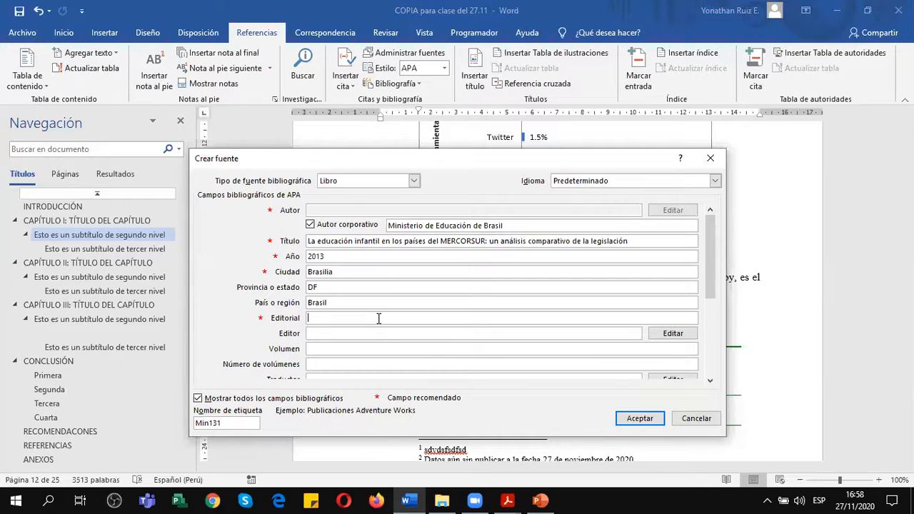
Enter "Secretaría de Educación" as the source's publisher.
left_click_drag(395, 158, 368, 87)
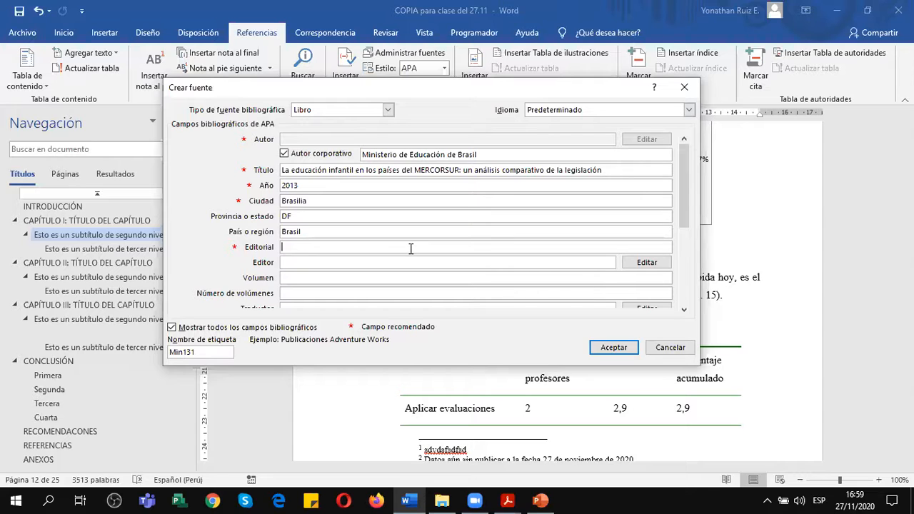
type("Secretaría de Educación")
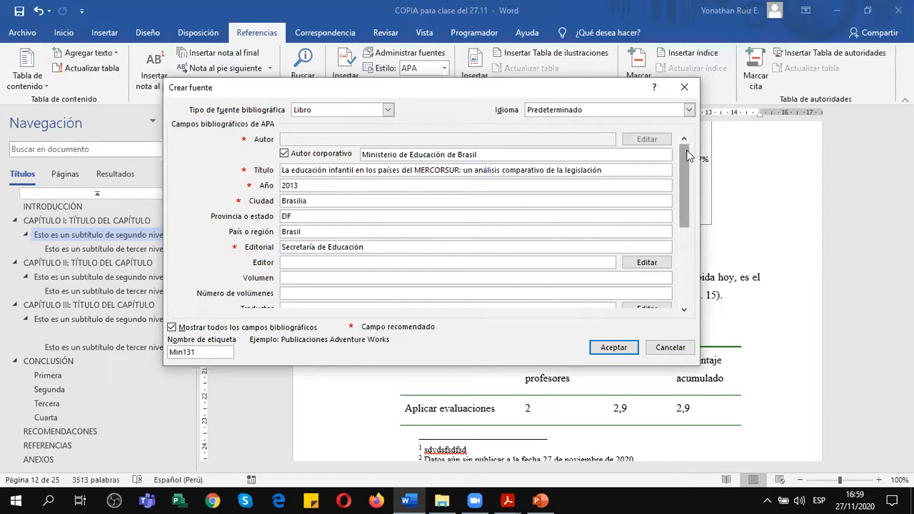
Enter the translator's full name in the source's Traductor field.
left_click_drag(686, 161, 686, 197)
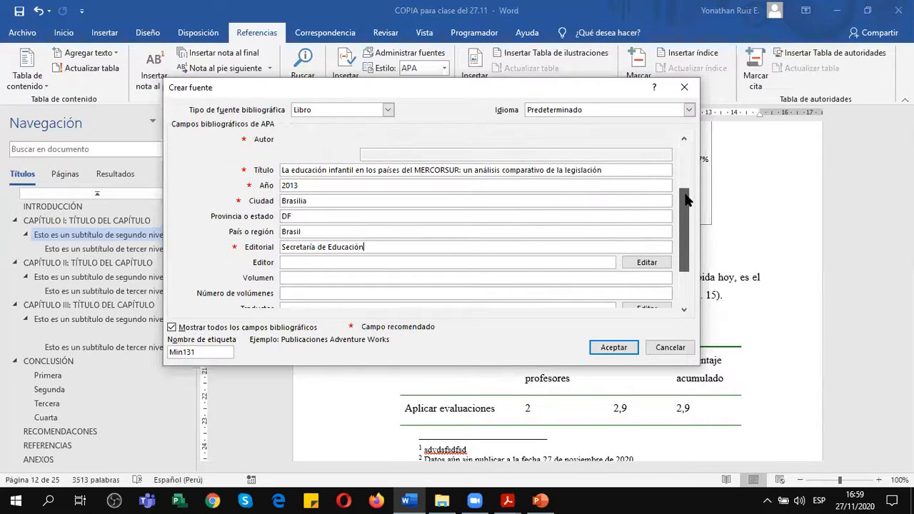
left_click(341, 170)
left_click(340, 186)
left_click(336, 202)
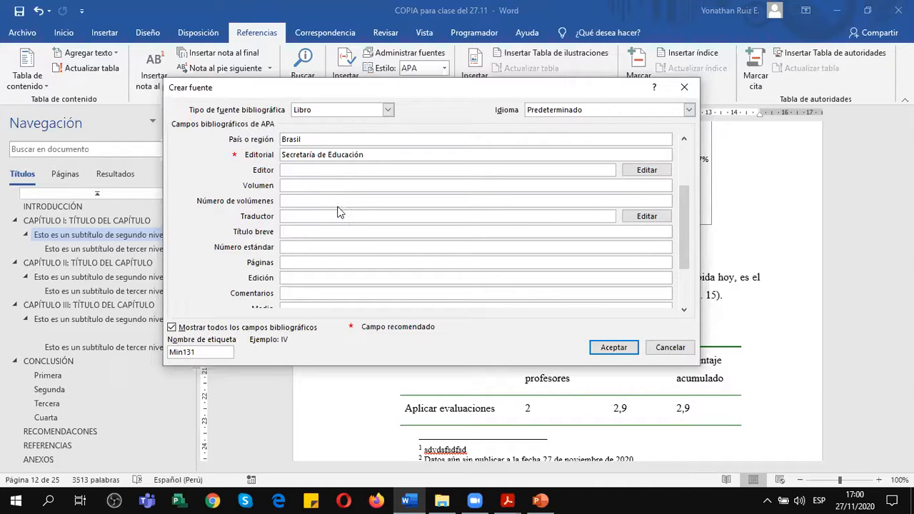
left_click(339, 217)
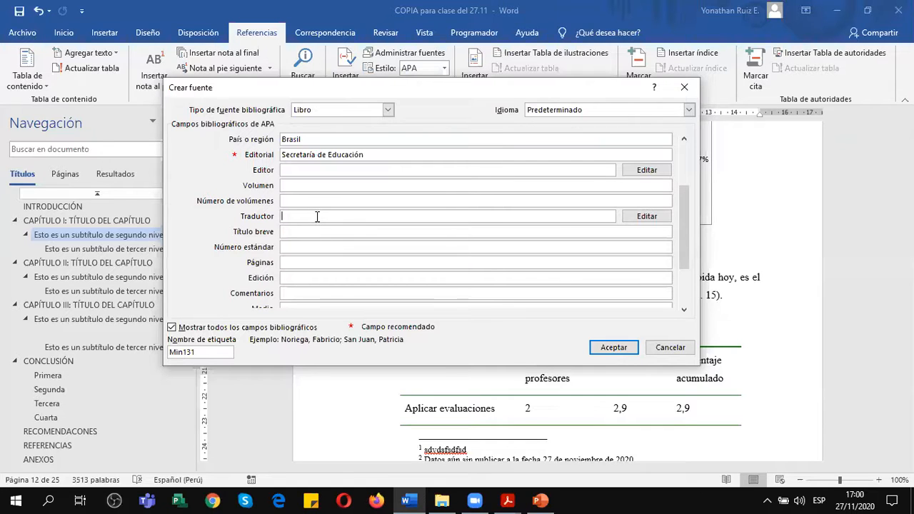
type("Fernando C")
type("ampos")
type(" Les")
type("a")
key("BackSpace")
key("BackSpace")
type("za")
Examine the source's remaining bibliographic fields, from pages, edition and comments to the consultation date, URL and DOI.
mouse_move(684, 223)
left_mouse_down()
mouse_move(684, 262)
mouse_move(685, 233)
left_mouse_up()
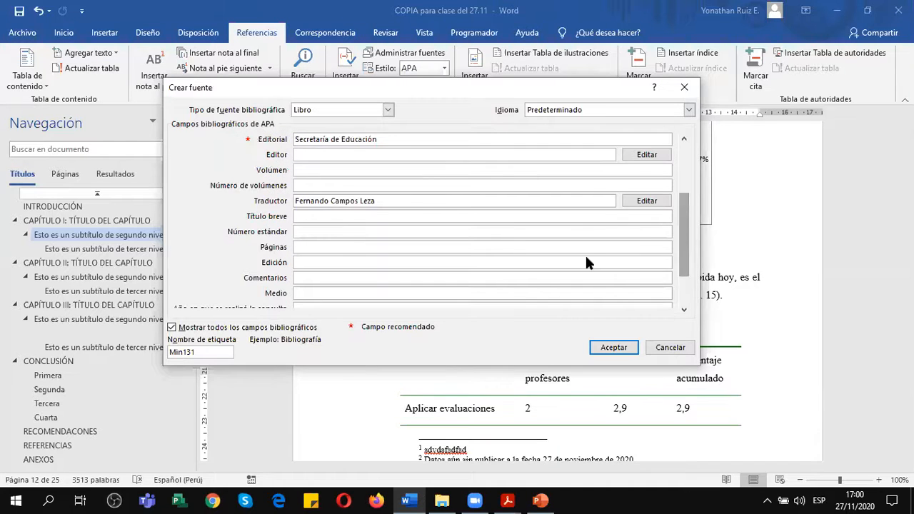
left_click(340, 247)
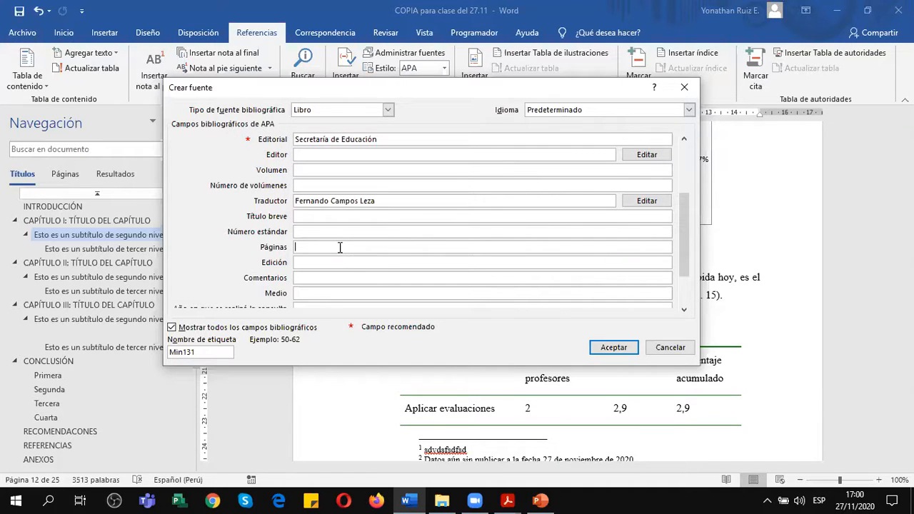
left_click(324, 261)
left_click(331, 278)
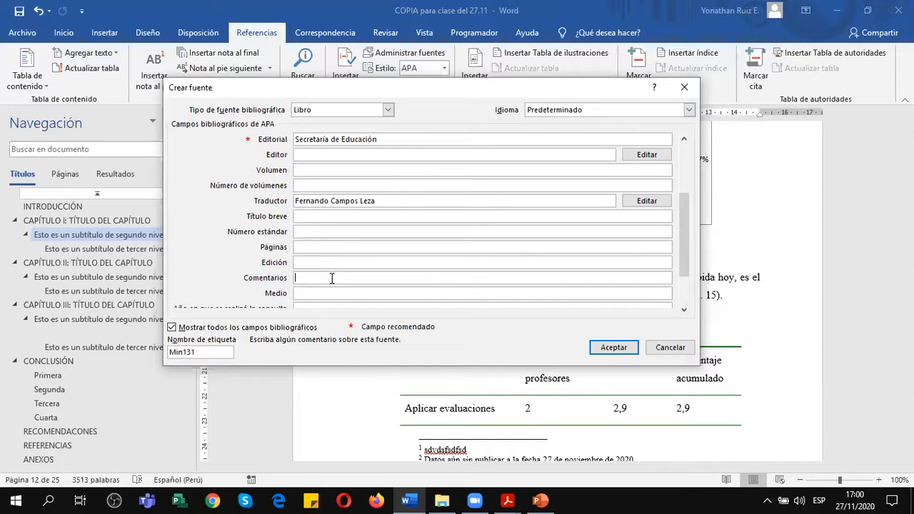
left_click_drag(687, 207, 686, 262)
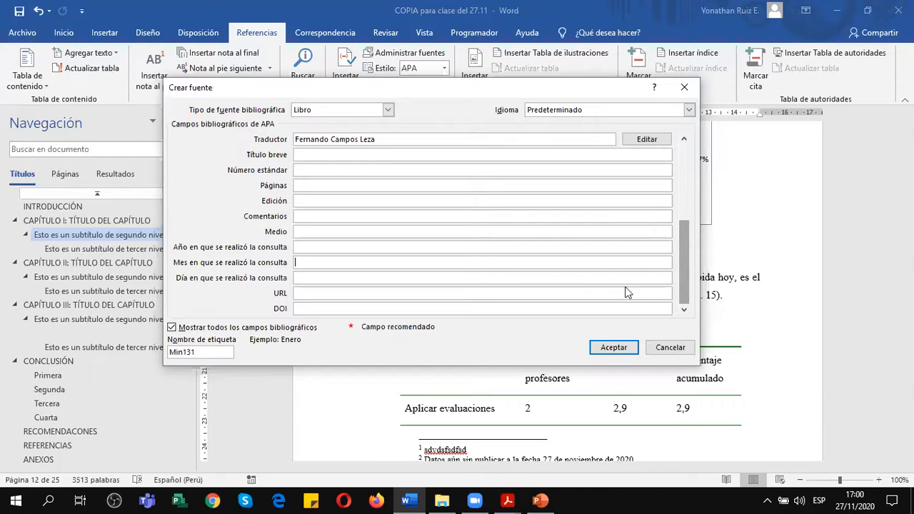
left_click(316, 278)
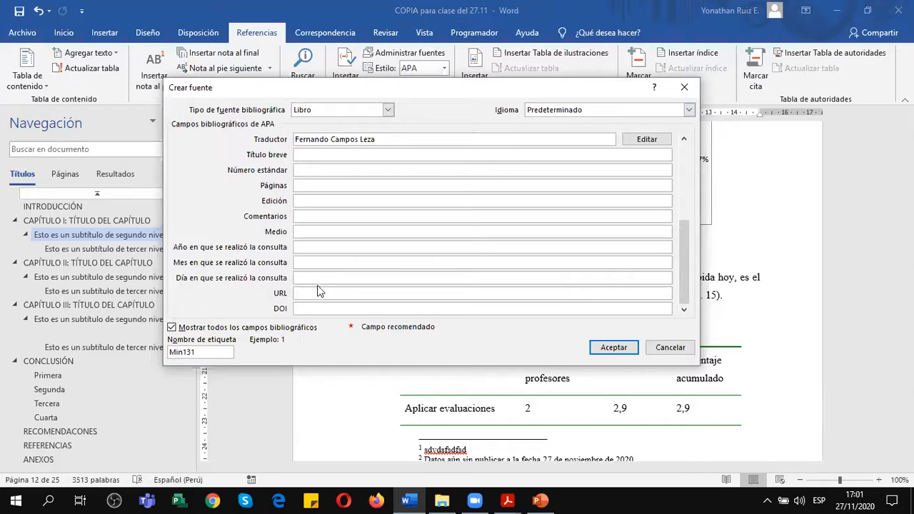
left_click(316, 295)
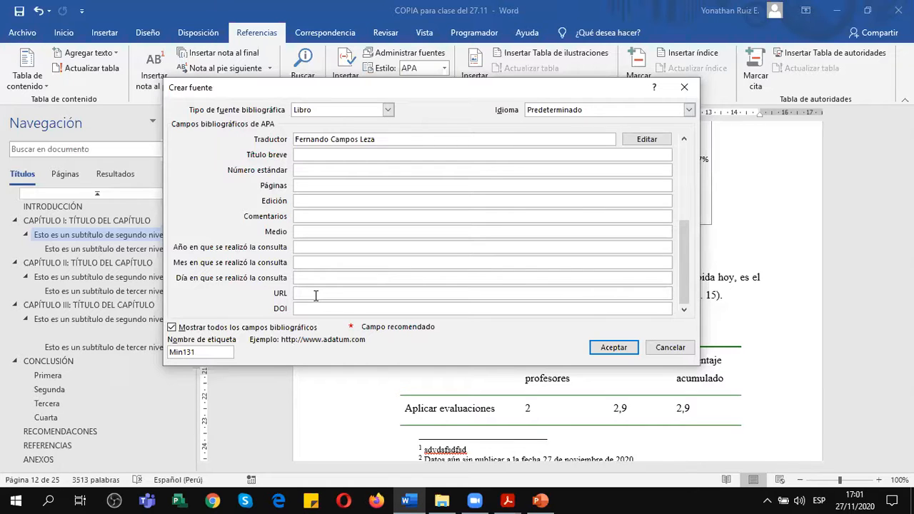
left_click(315, 310)
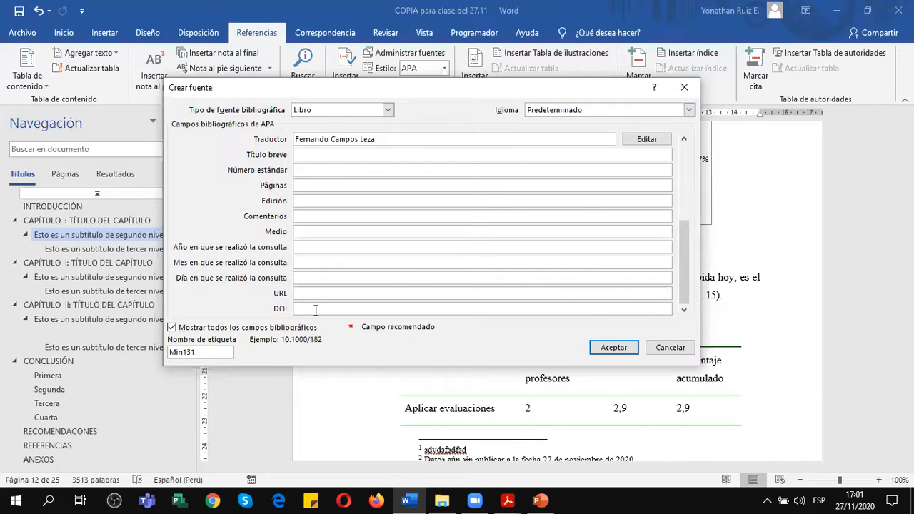
left_click(317, 294)
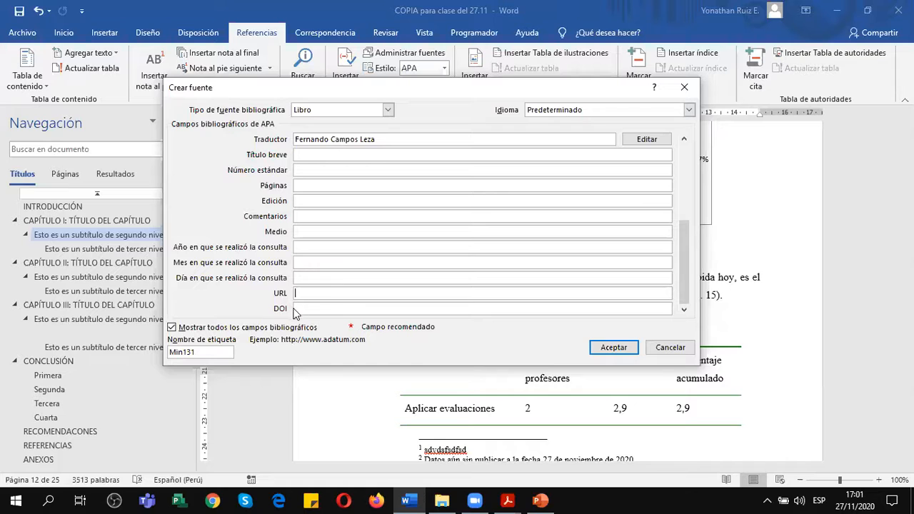
left_click(309, 308)
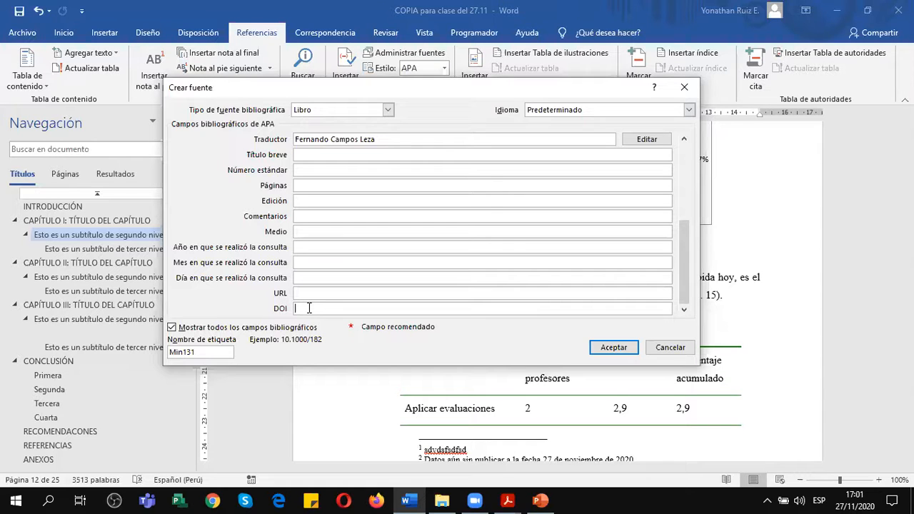
left_click(312, 294)
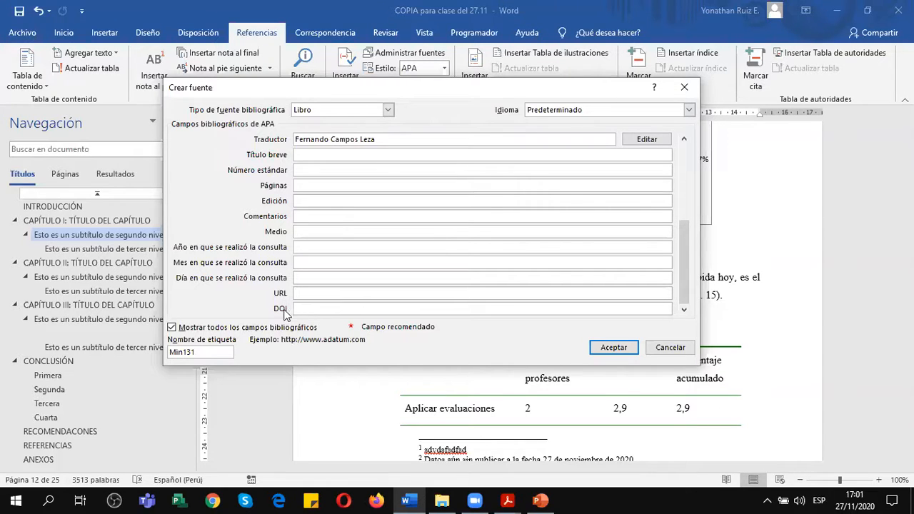
left_click(310, 305)
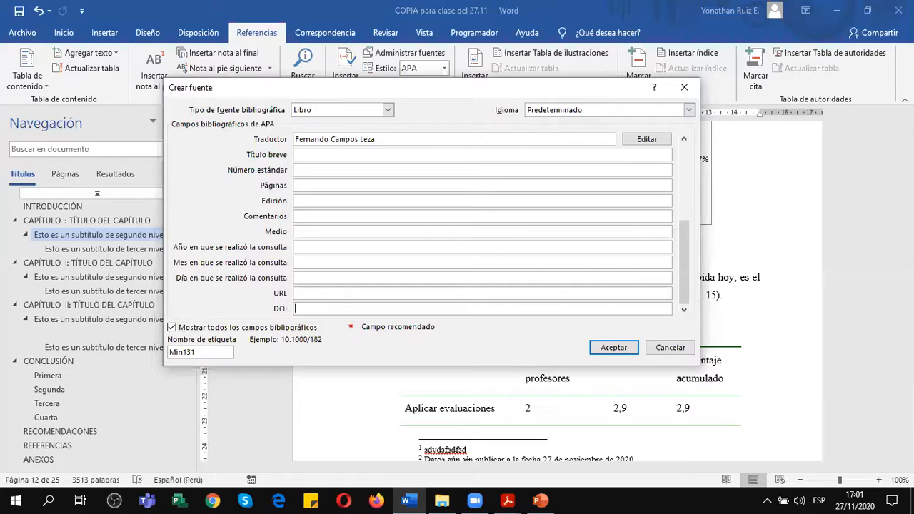
key("alt+Tab")
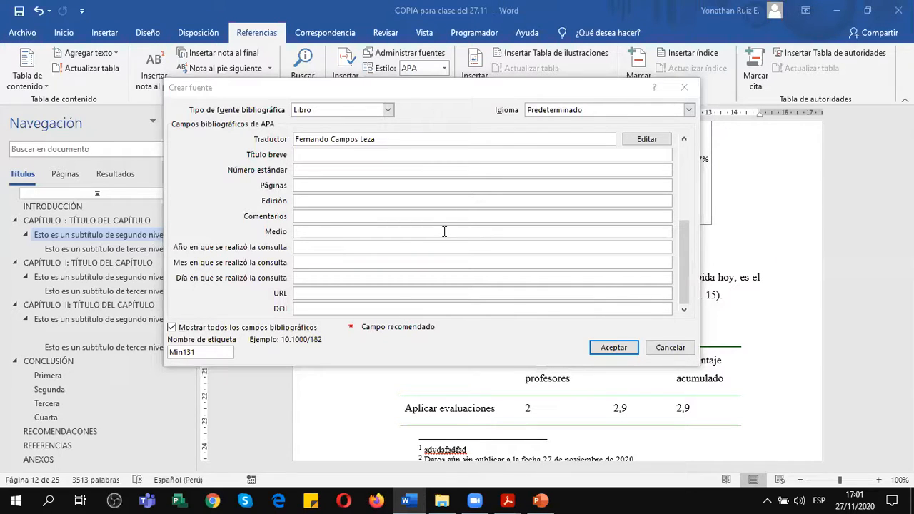
left_click(319, 294)
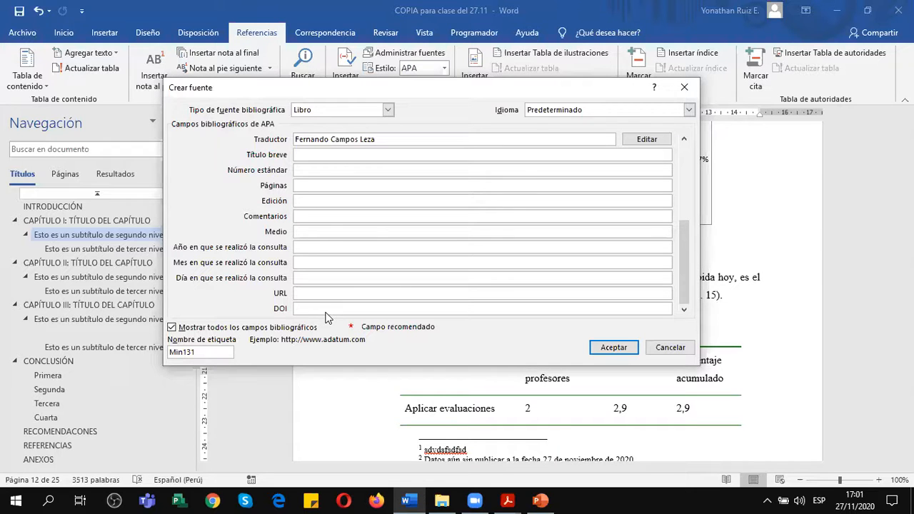
Switch to PowerPoint and copy the book's URL under "Libro" on the "Ejercicio de Referencias" slide.
left_click(543, 494)
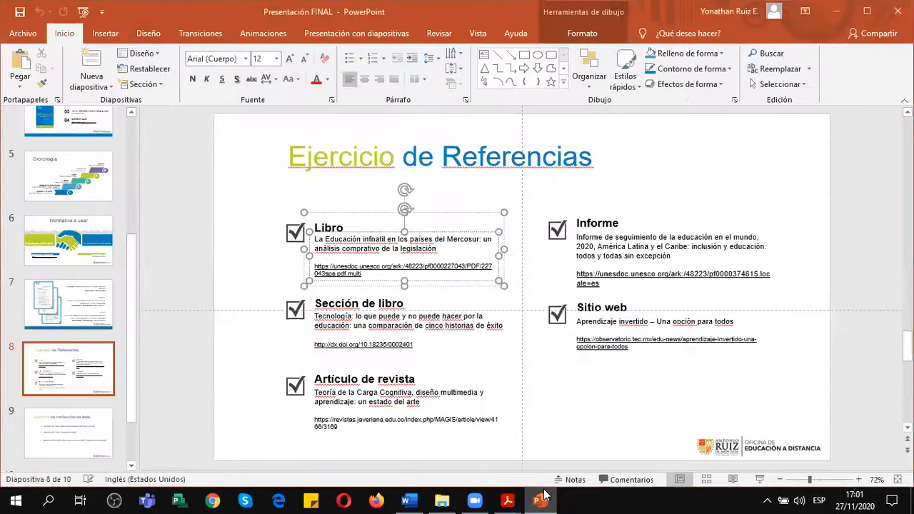
left_click(369, 274)
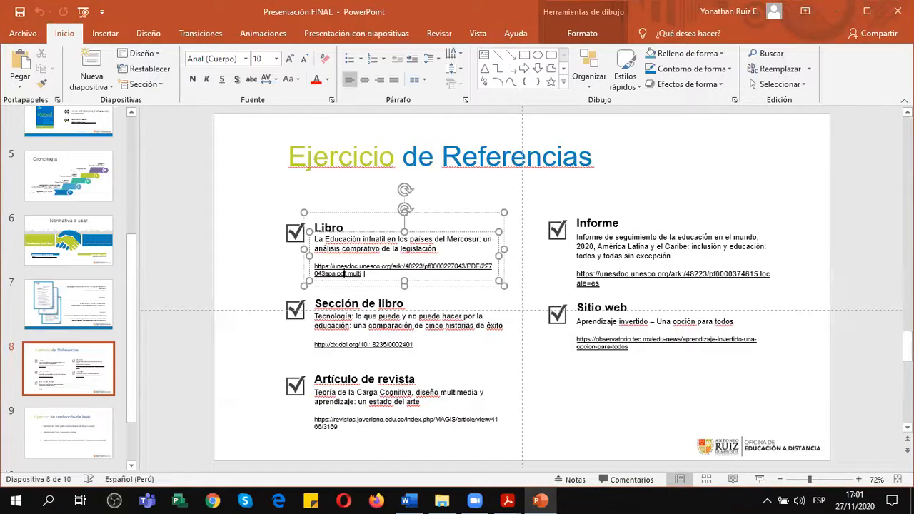
triple_click(343, 274)
key("ctrl+c")
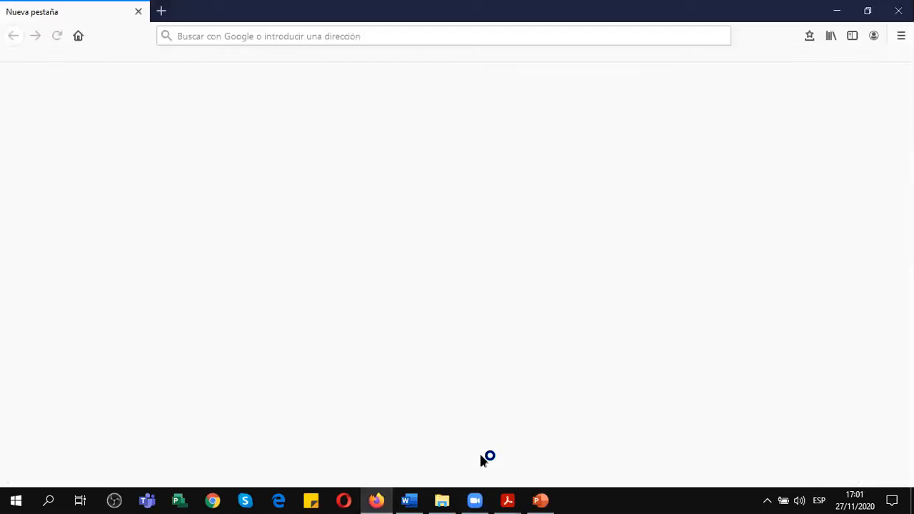
key("alt+Tab")
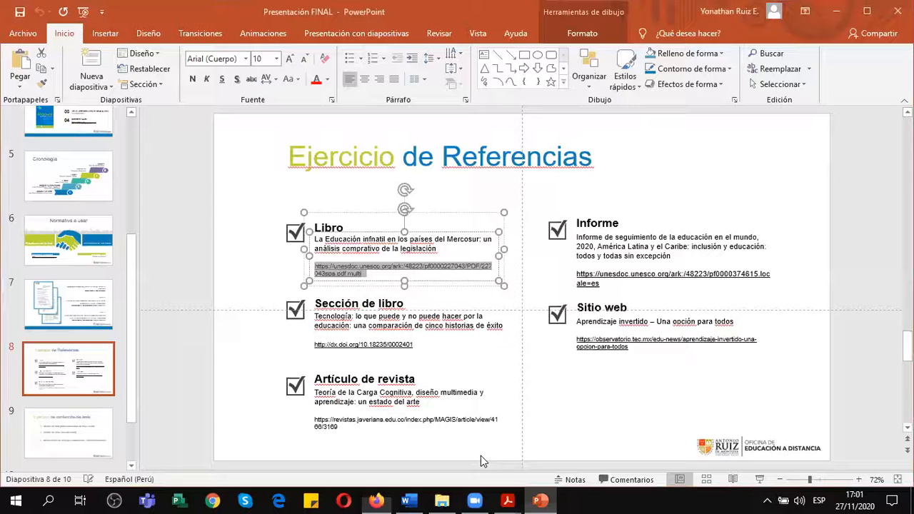
Switch to Firefox and open the copied unesdoc.unesco.org link to the book's PDF in the current tab.
left_click(409, 500)
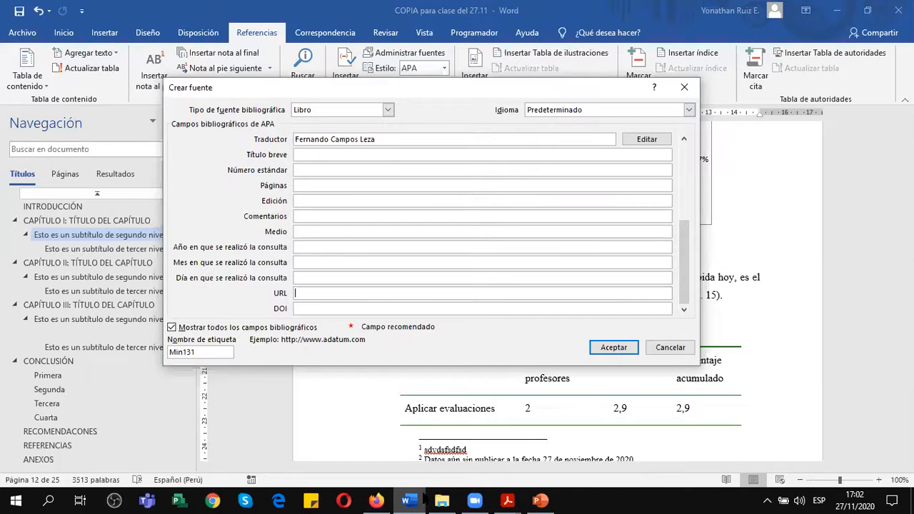
left_click(376, 500)
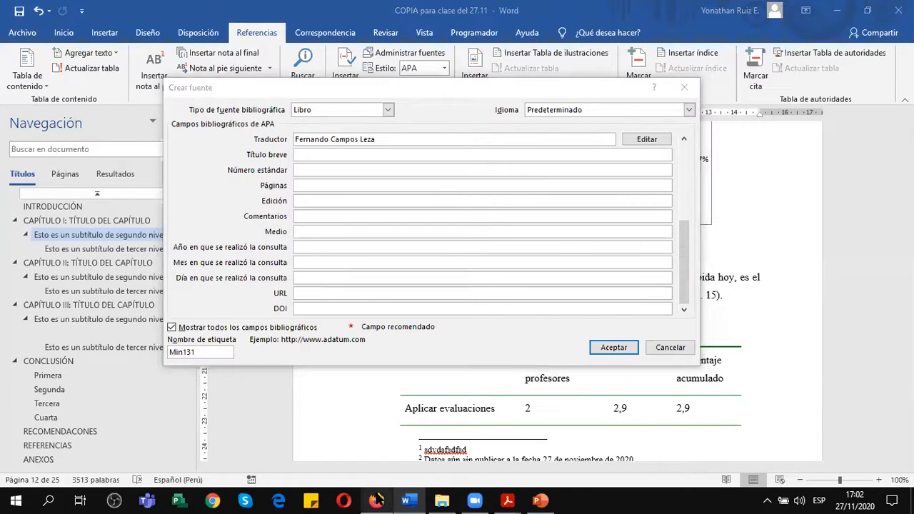
left_click(362, 36)
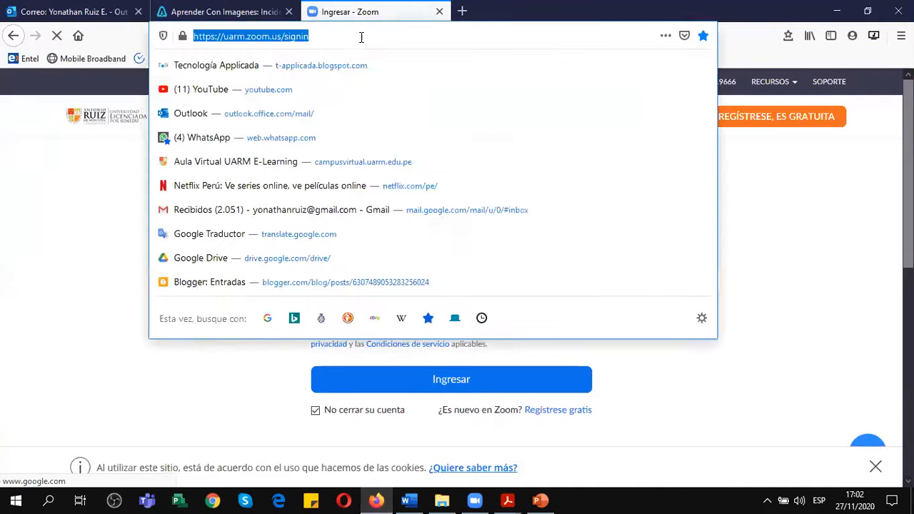
key("ctrl+v")
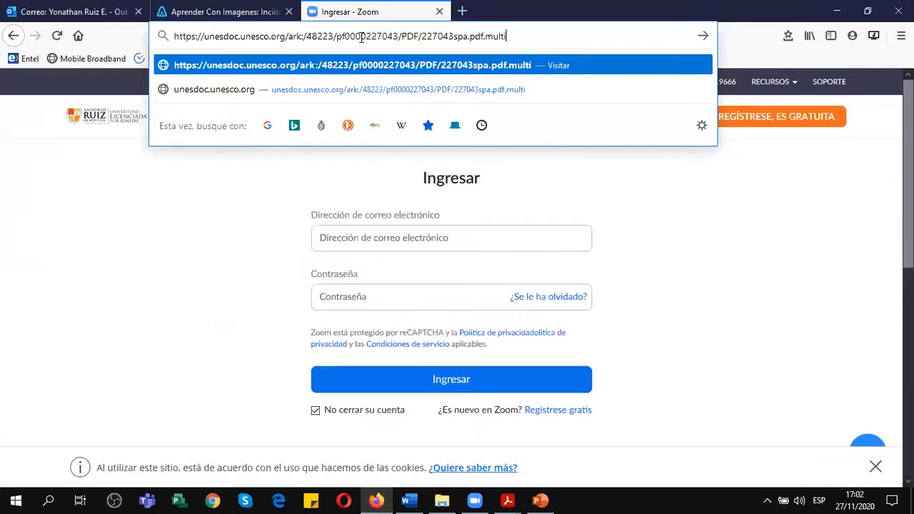
key("Return")
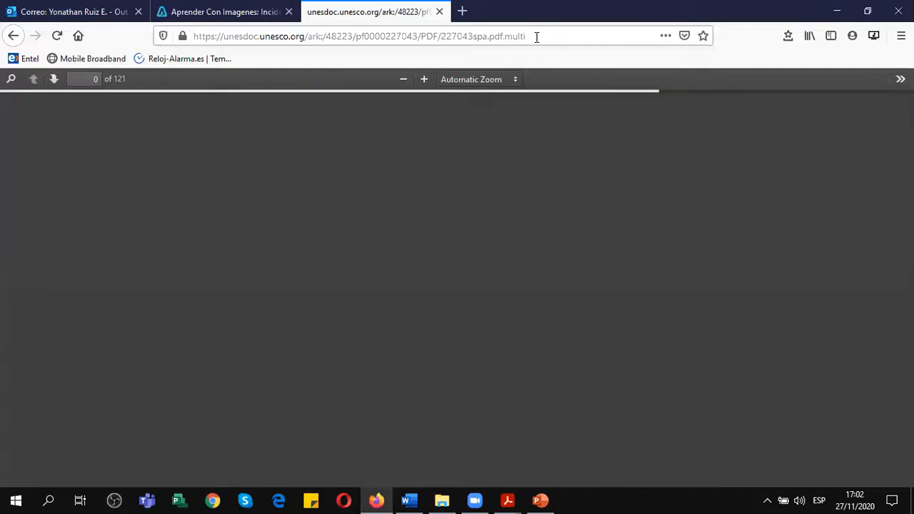
Examine the book PDF's cover, title page and the publication details on page 3.
scroll(479, 244, "down", 3)
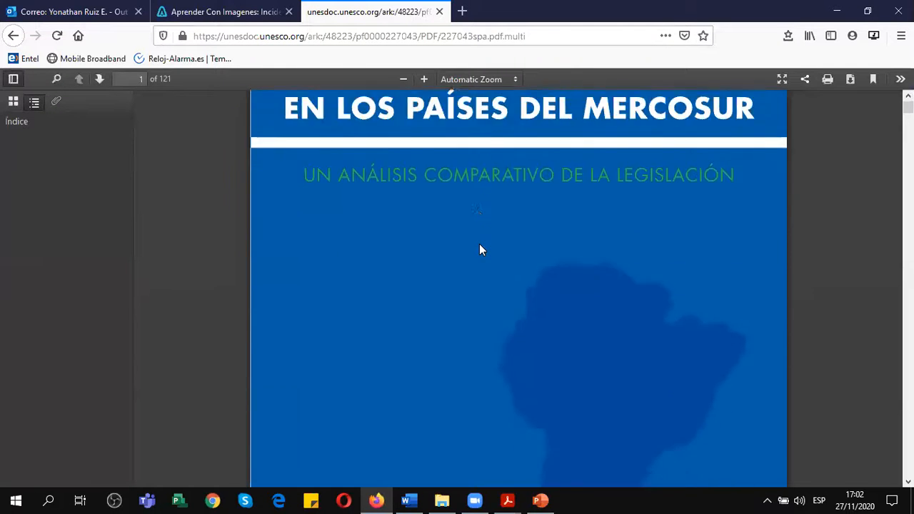
scroll(479, 244, "down", 5)
scroll(479, 244, "up", 6)
scroll(395, 210, "up", 2)
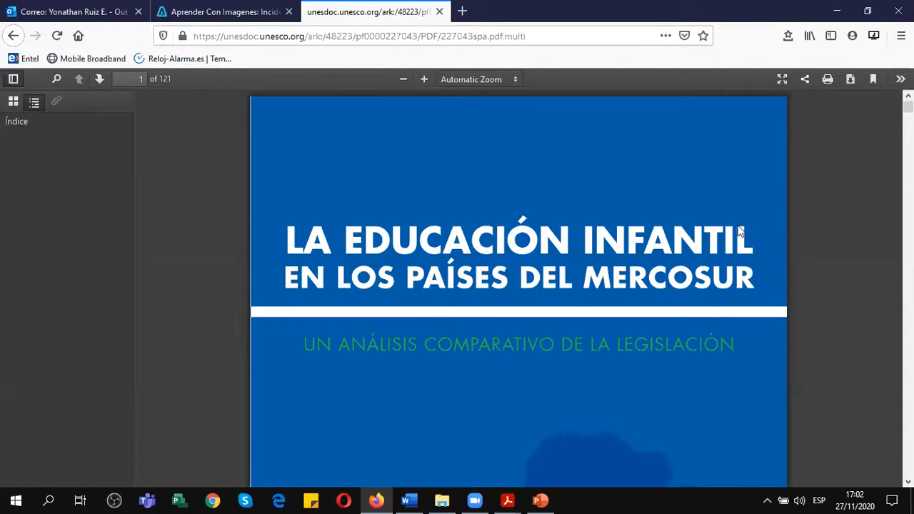
scroll(740, 232, "down", 3)
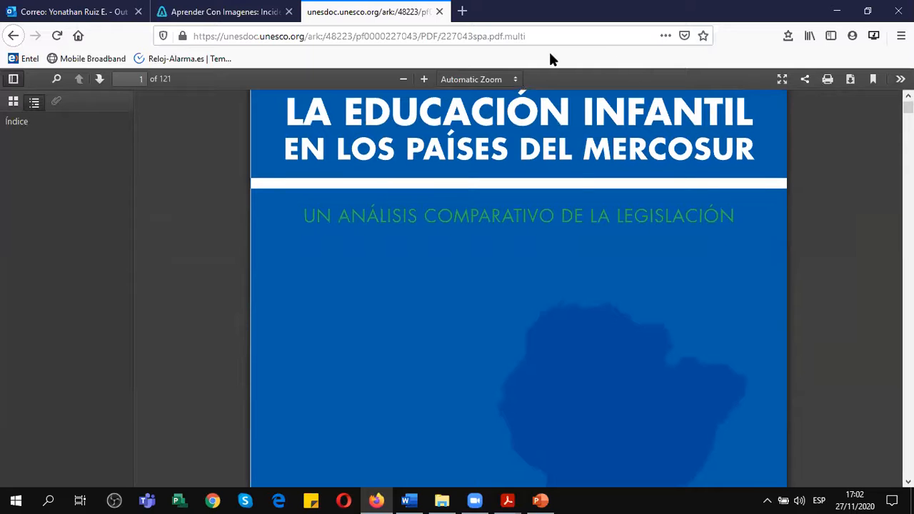
scroll(584, 195, "down", 5)
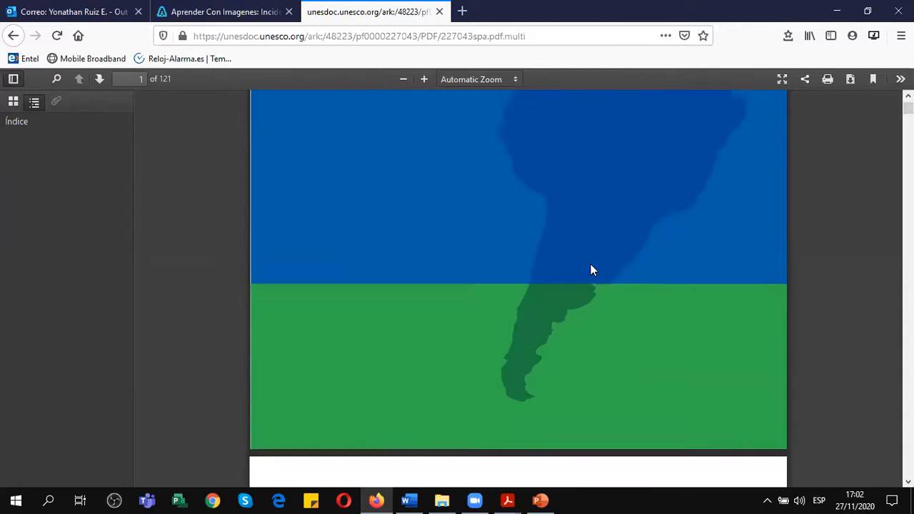
scroll(591, 270, "down", 10)
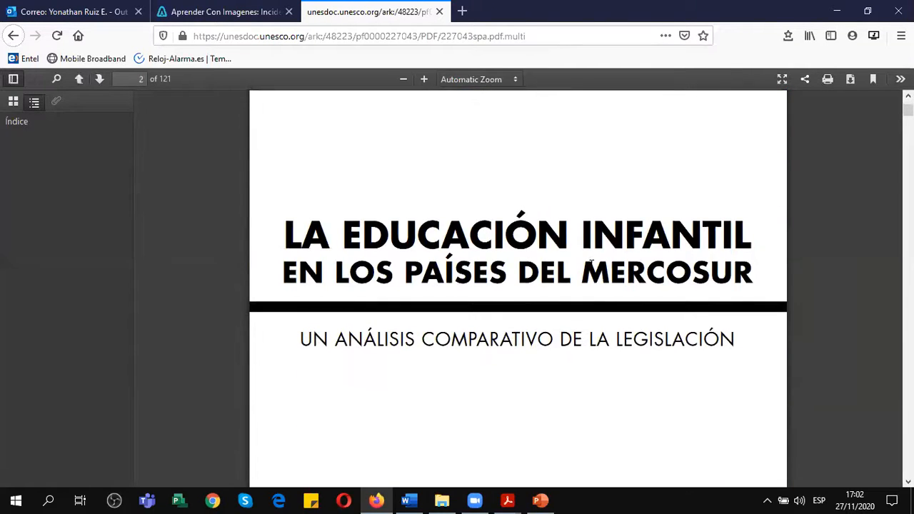
scroll(592, 268, "down", 2)
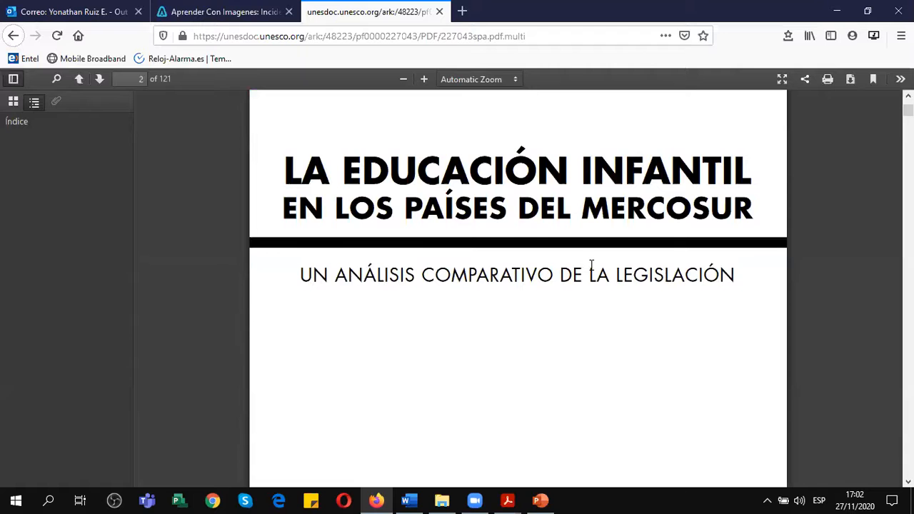
scroll(592, 267, "down", 6)
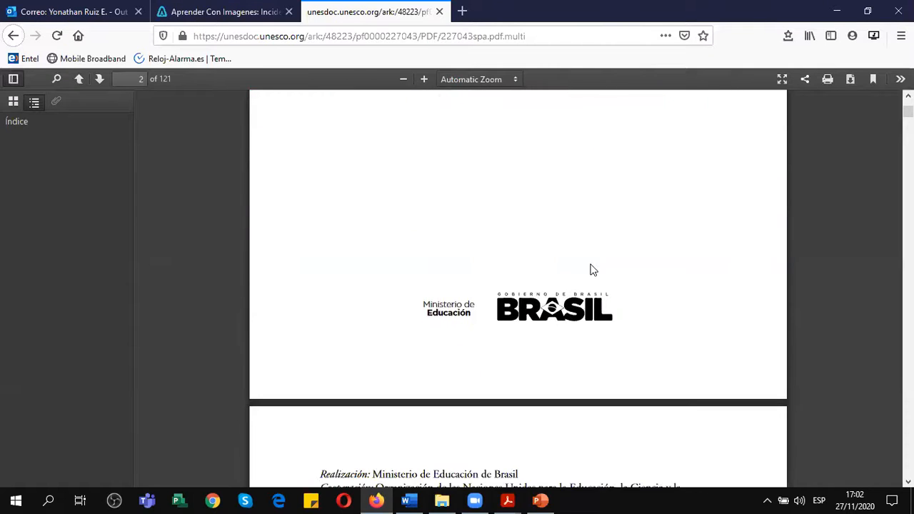
scroll(591, 270, "down", 10)
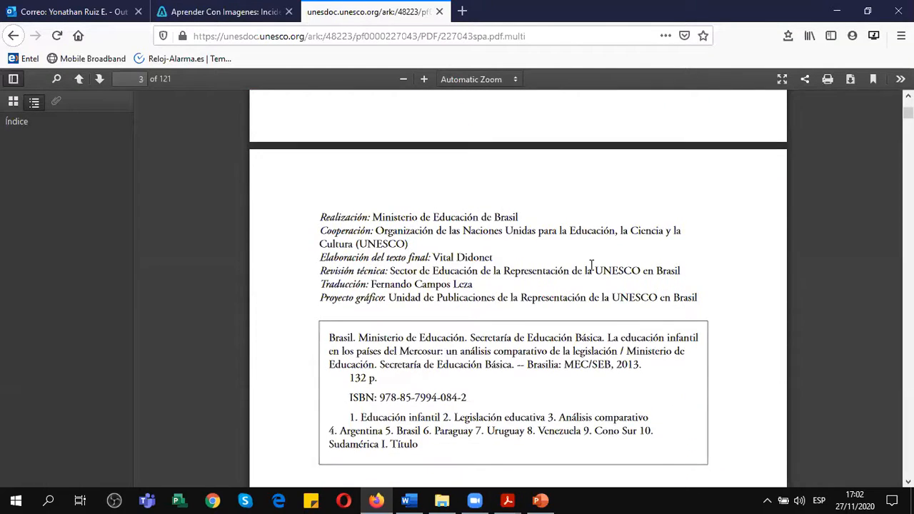
scroll(592, 268, "down", 2)
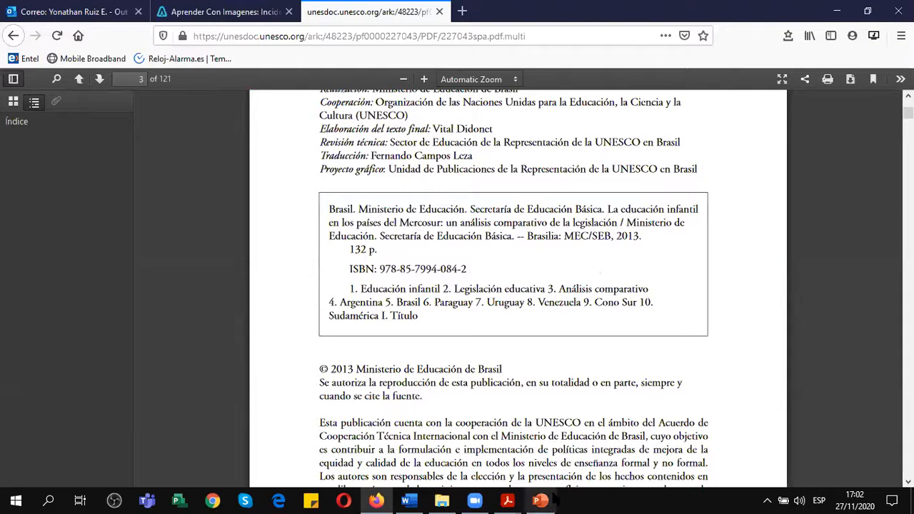
Switch back to the PowerPoint reference slide and place the cursor at the end of the book's URL.
mouse_move(553, 502)
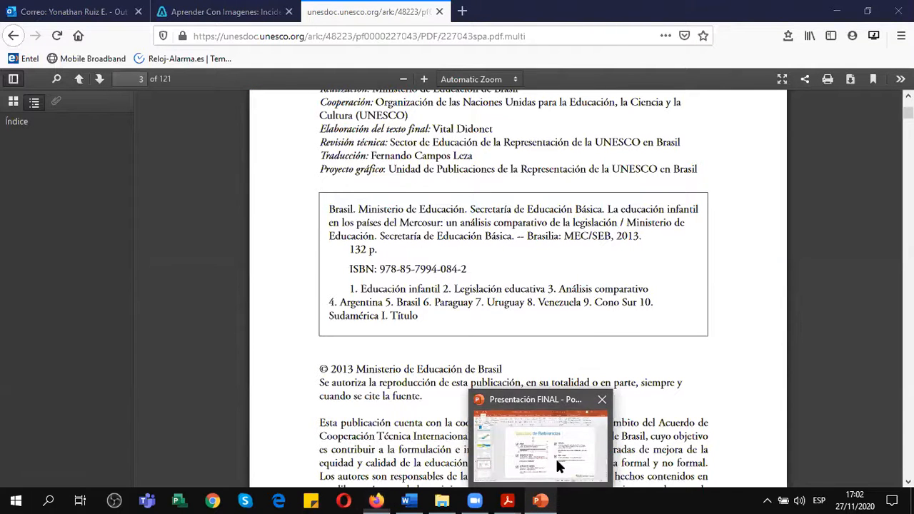
left_click(556, 457)
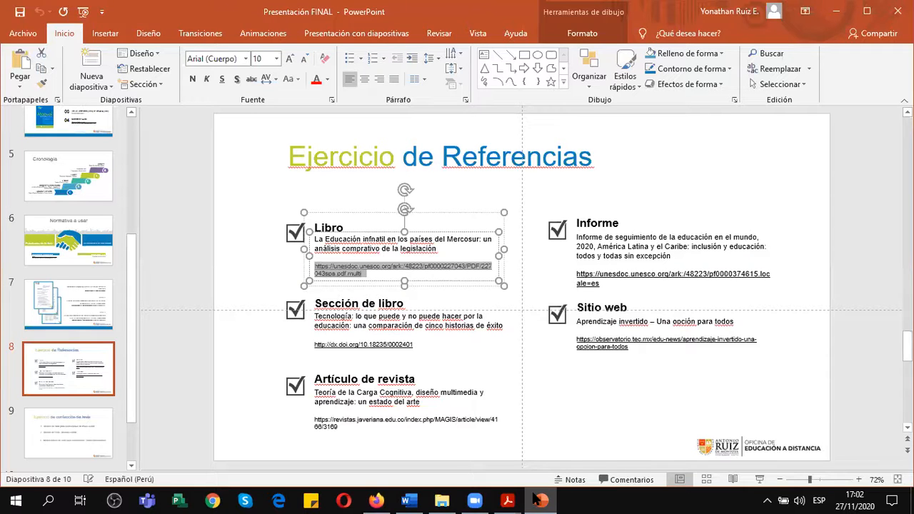
mouse_move(543, 500)
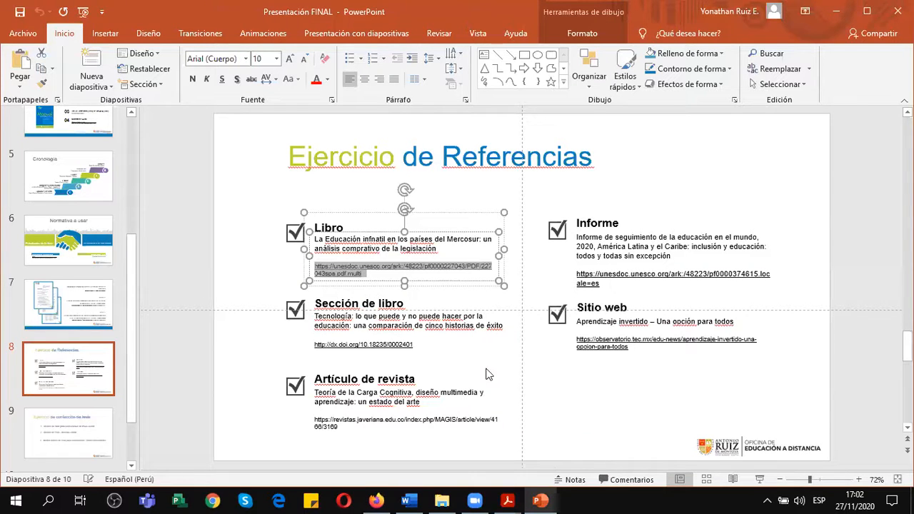
left_click(379, 273)
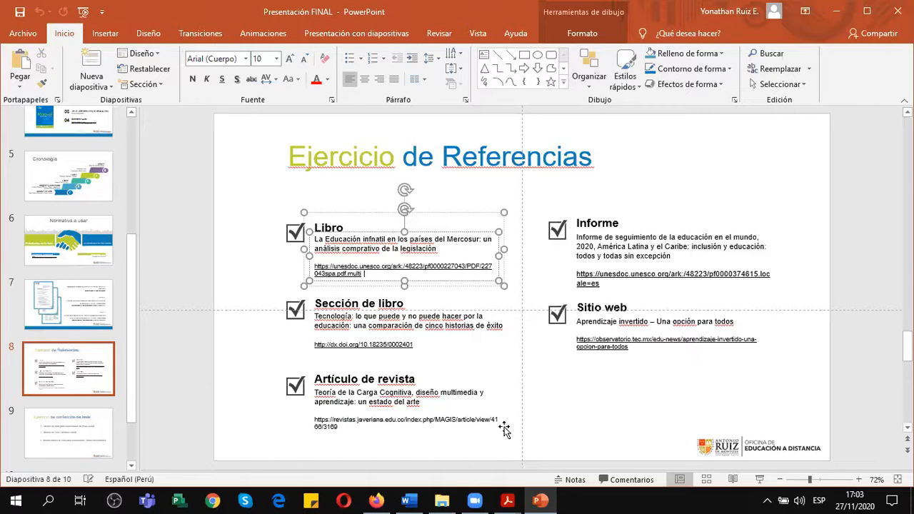
Switch to Word and paste the copied unesdoc.unesco.org link as the URL of the new book source.
mouse_move(508, 501)
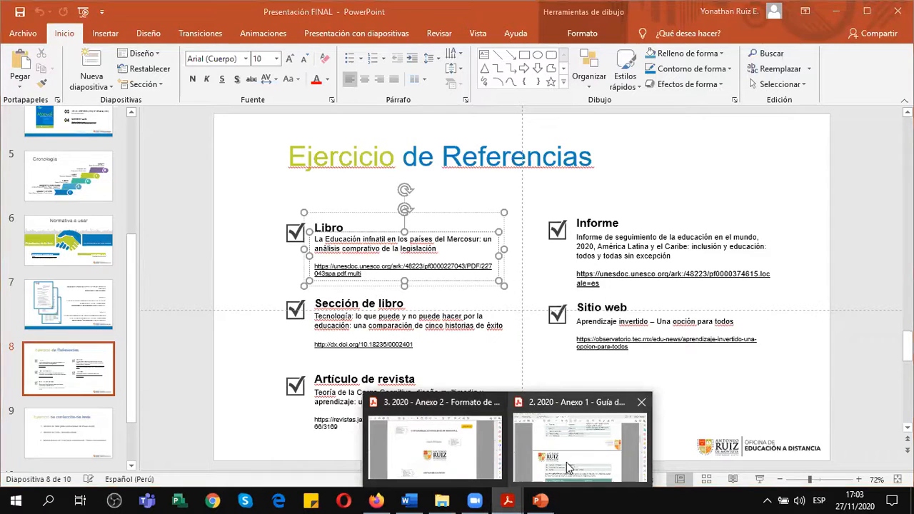
left_click(571, 467)
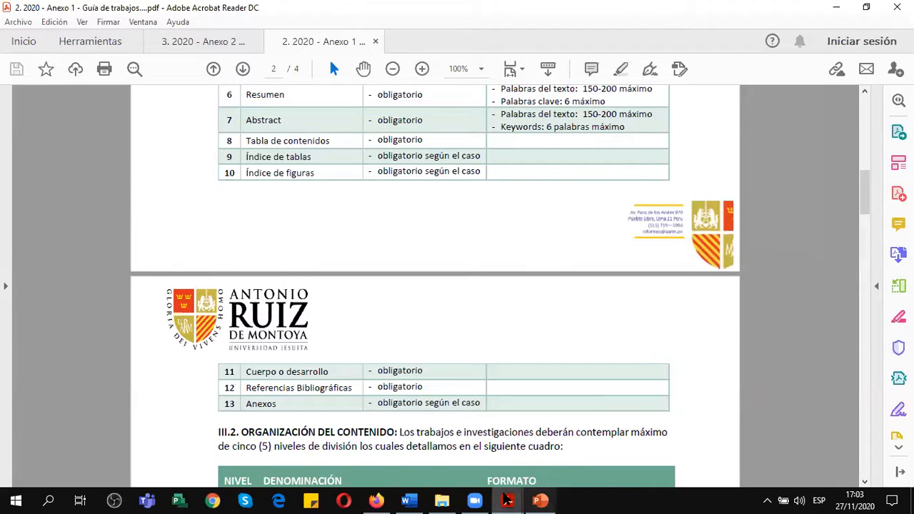
left_click(412, 500)
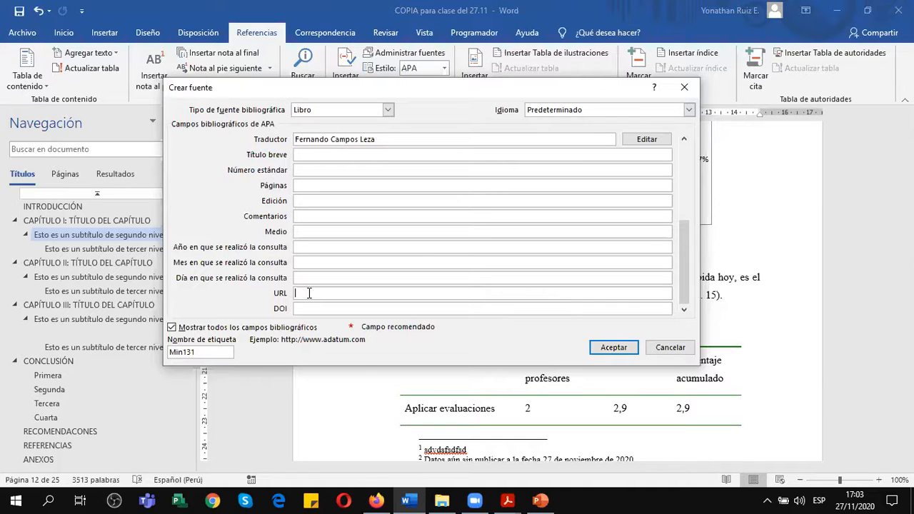
key("ctrl+v")
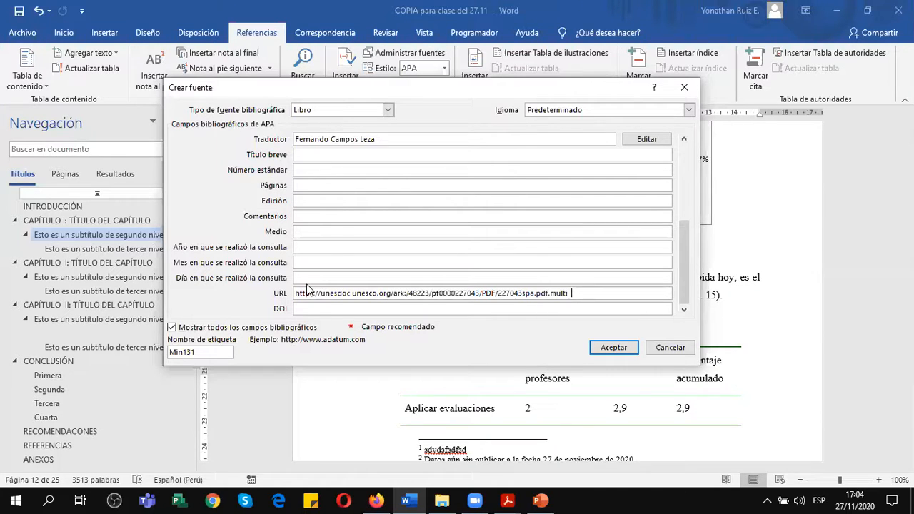
Review the bibliographic fields of the Ministerio de Educación de Brasil book source and accept it to insert its citation.
left_click_drag(688, 245, 688, 162)
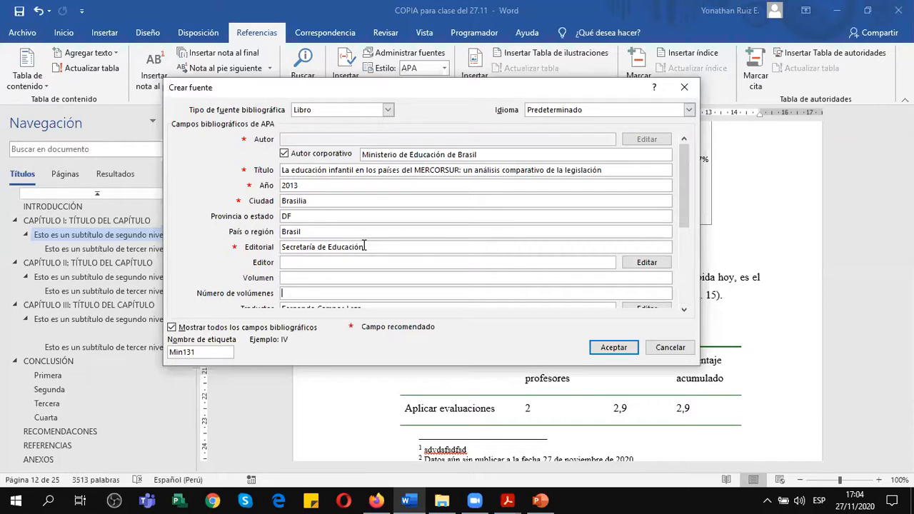
left_click_drag(688, 168, 685, 251)
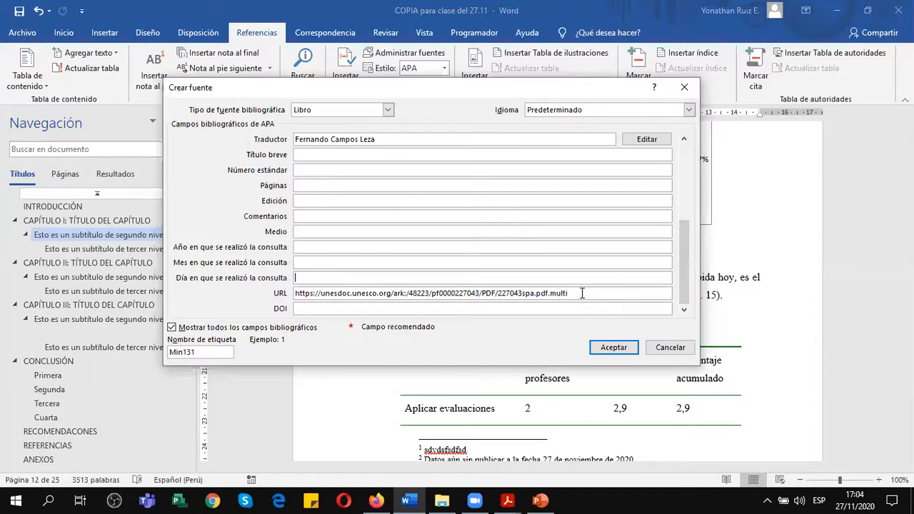
left_click_drag(687, 282, 678, 155)
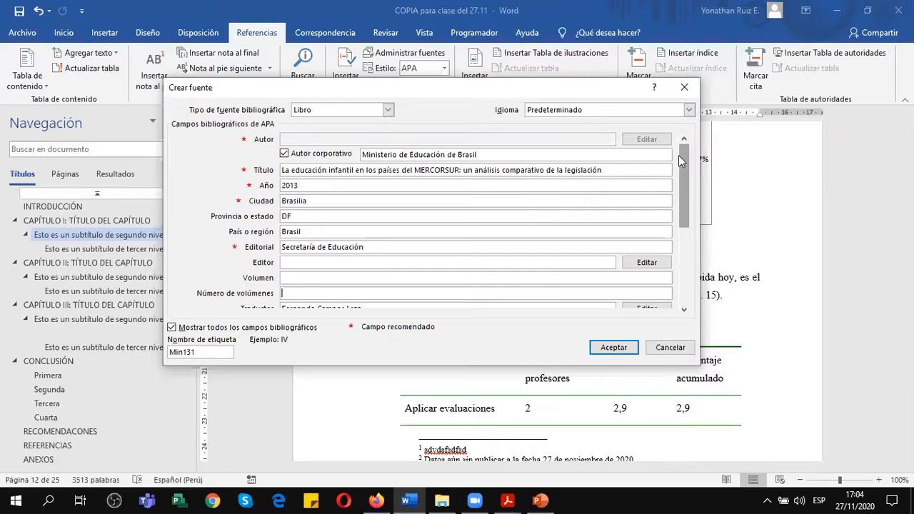
left_click_drag(683, 157, 683, 236)
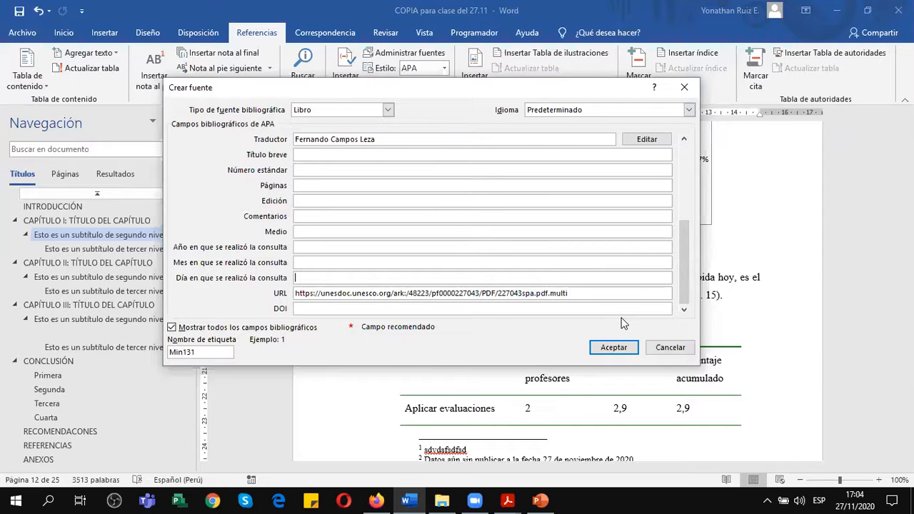
left_click(614, 348)
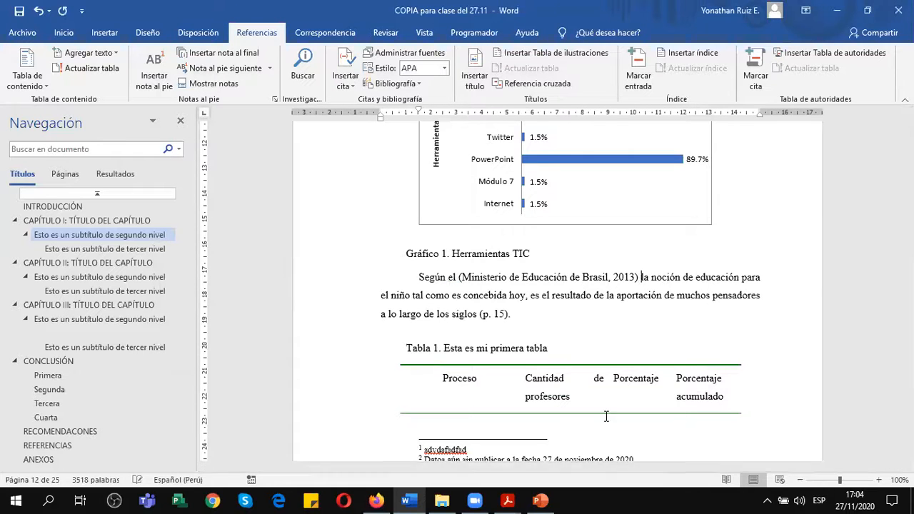
Try to delete the opening parenthesis inside the Ministerio de Educación de Brasil citation after "Según el".
left_click(465, 278)
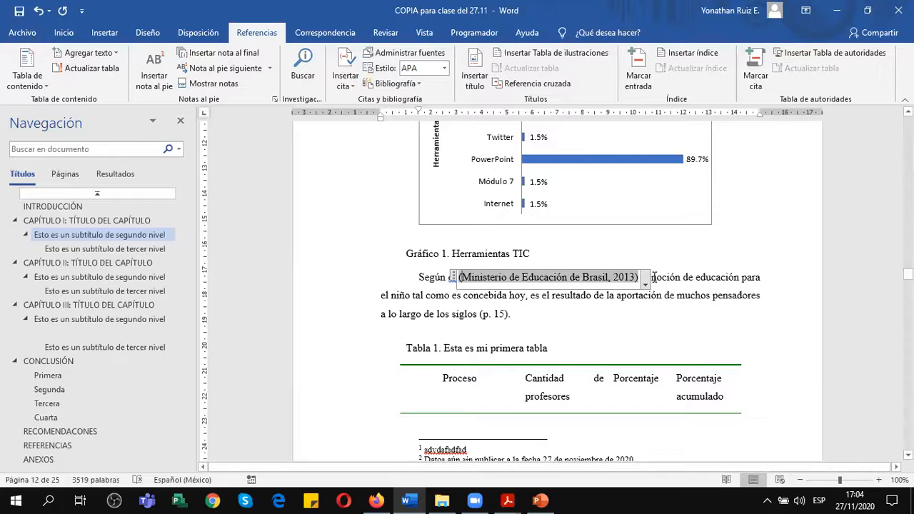
left_click(481, 277)
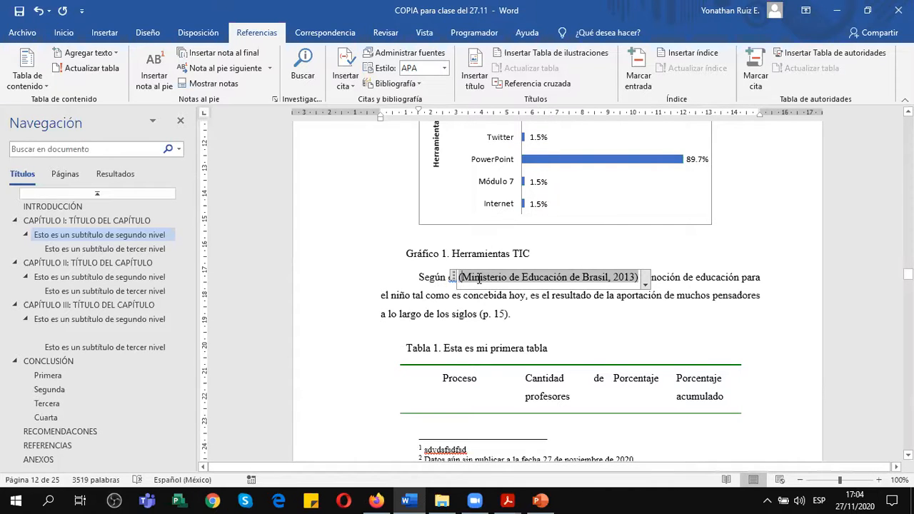
left_click(654, 278)
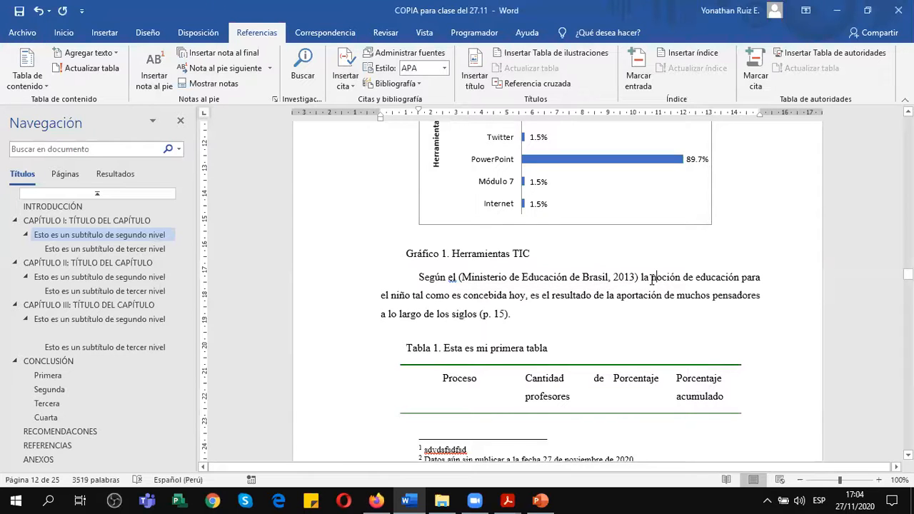
left_click(459, 277)
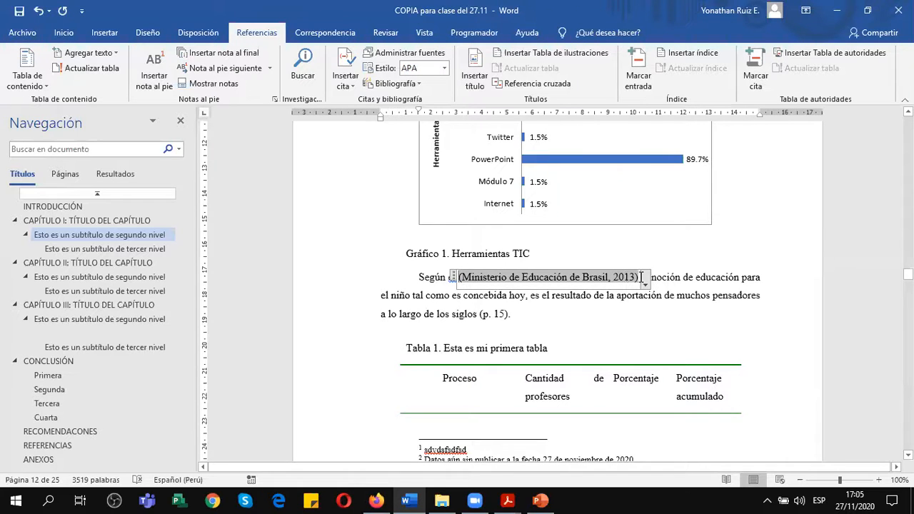
left_click(663, 275)
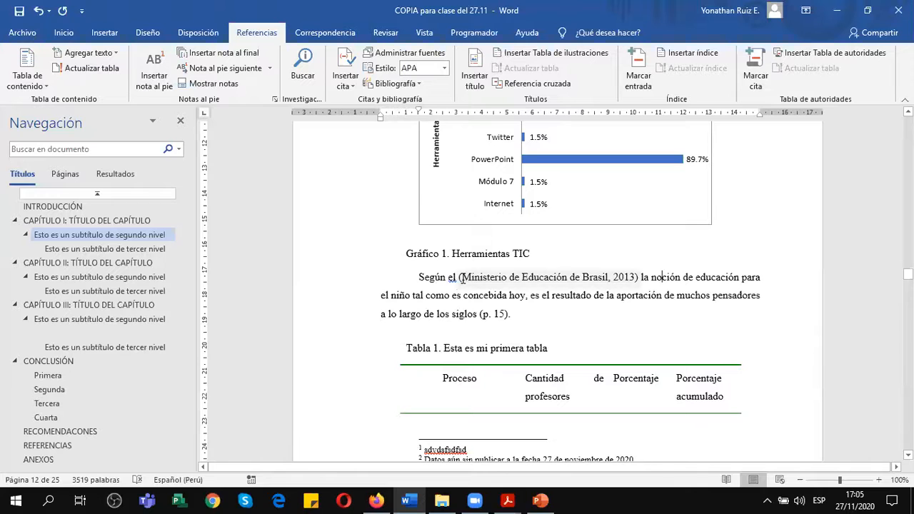
left_click(463, 276)
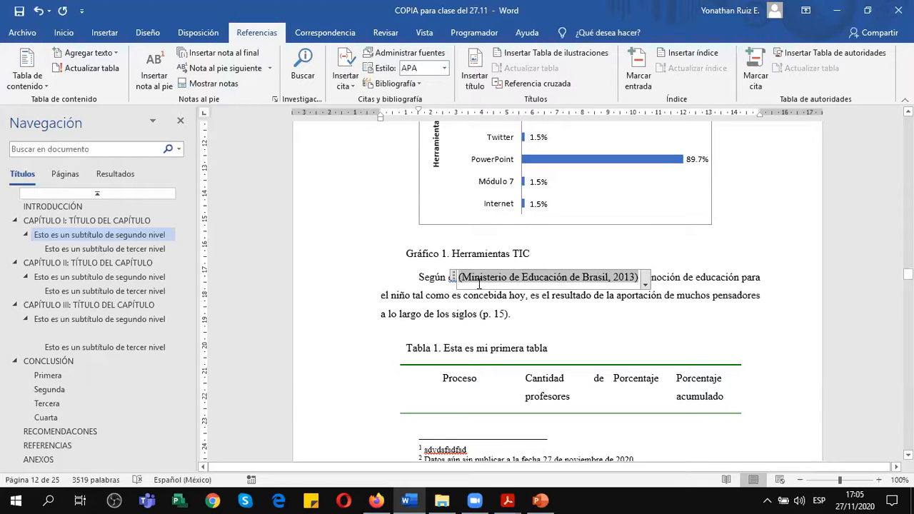
key("Delete")
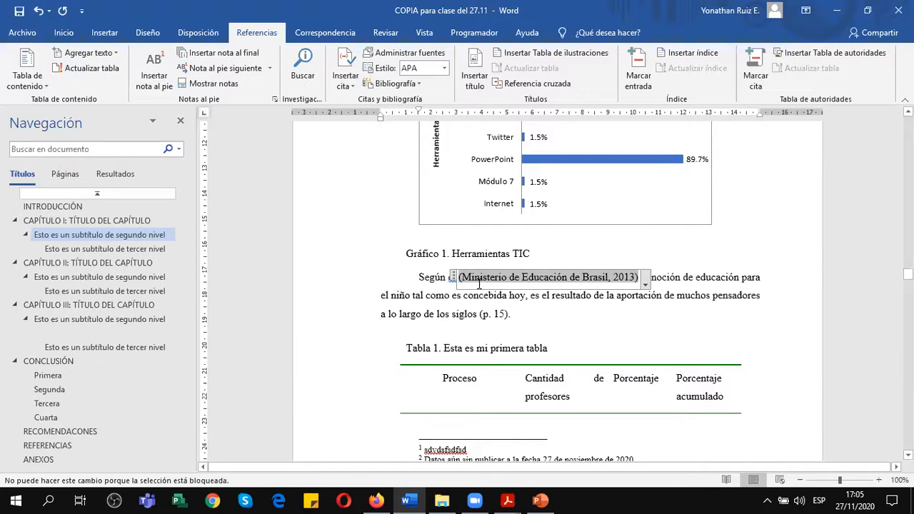
left_click(693, 266)
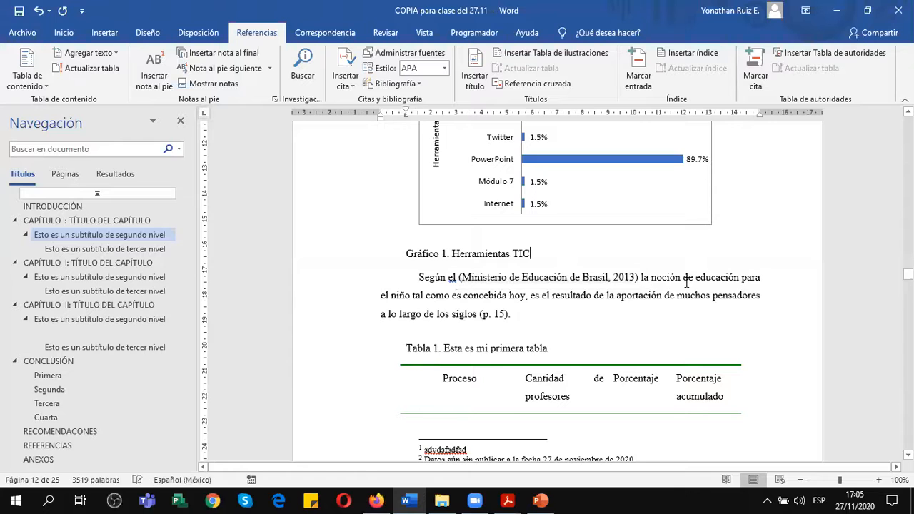
left_click(615, 277)
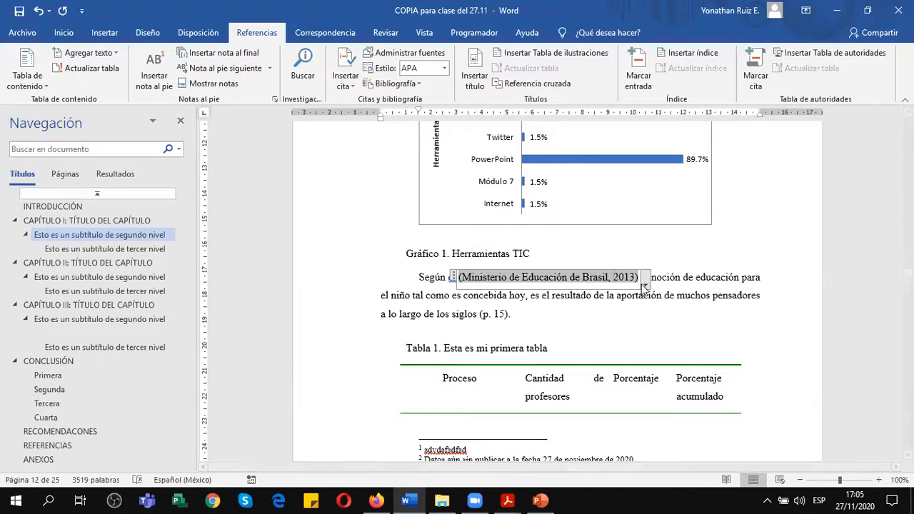
left_click(645, 288)
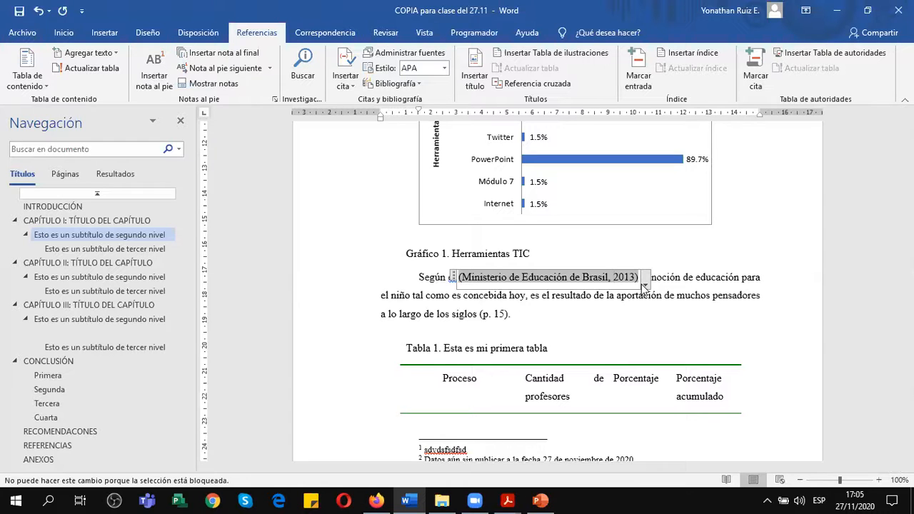
left_click(613, 278)
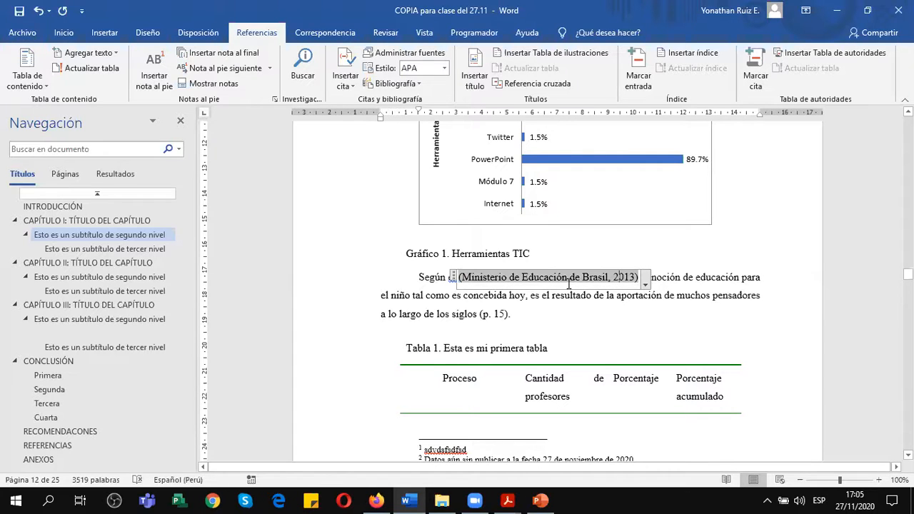
Convert the Ministerio de Educación de Brasil citation to static text and move its opening parenthesis to just before 2013.
left_click(647, 282)
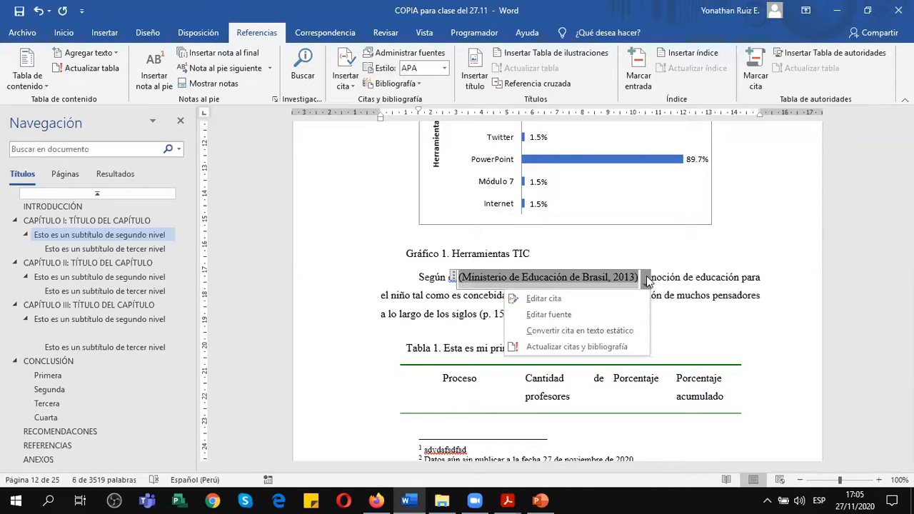
left_click(595, 330)
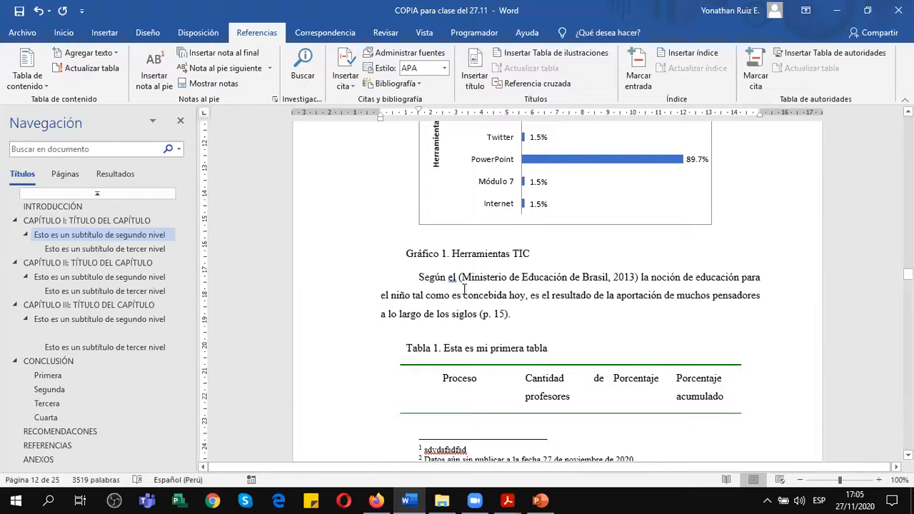
key("BackSpace")
key("Right")
key("Right")
key("Right")
key("Right")
key("Right")
key("Right")
key("Right")
key("Right")
key("Right")
key("Right")
key("Right")
key("Right")
key("Right")
key("Right")
key("Right")
key("Right")
key("Right")
key("Right")
key("Right")
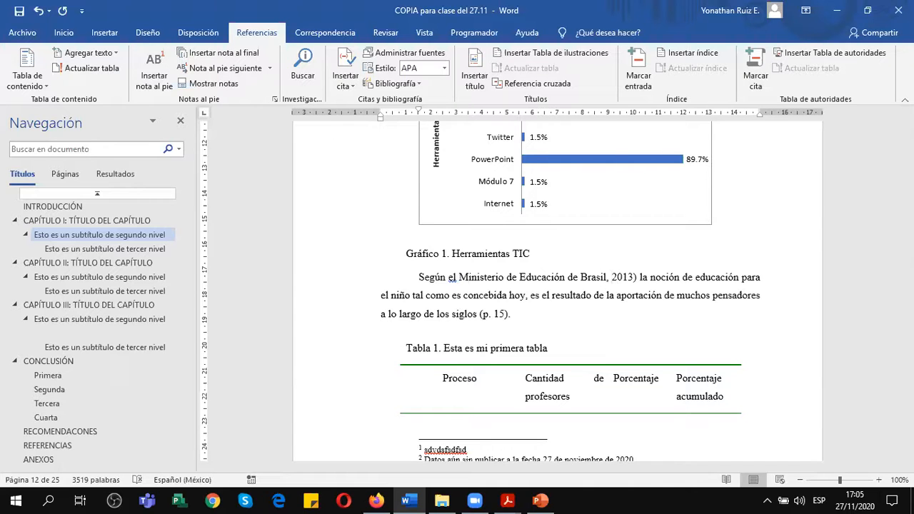
type("(")
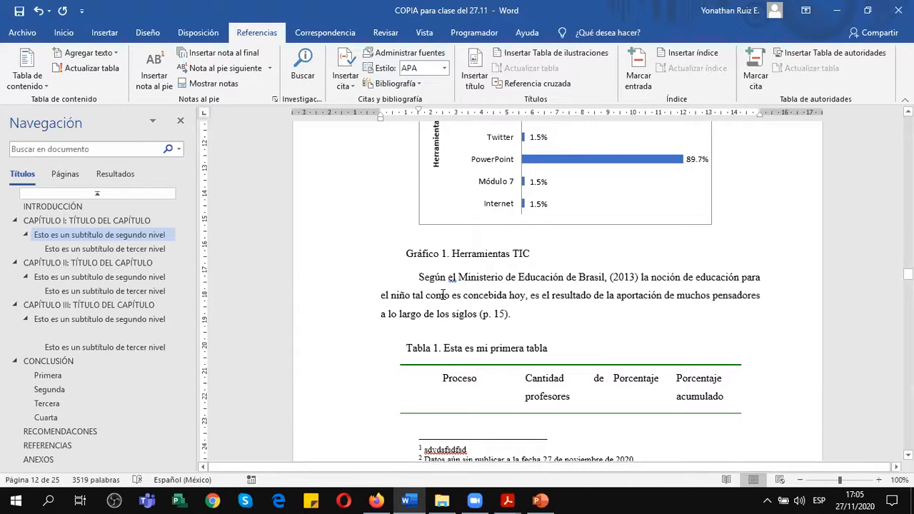
Remove the comma after "Brasil" in the citation and add a comma after "(2013)".
left_click(607, 277)
key("BackSpace")
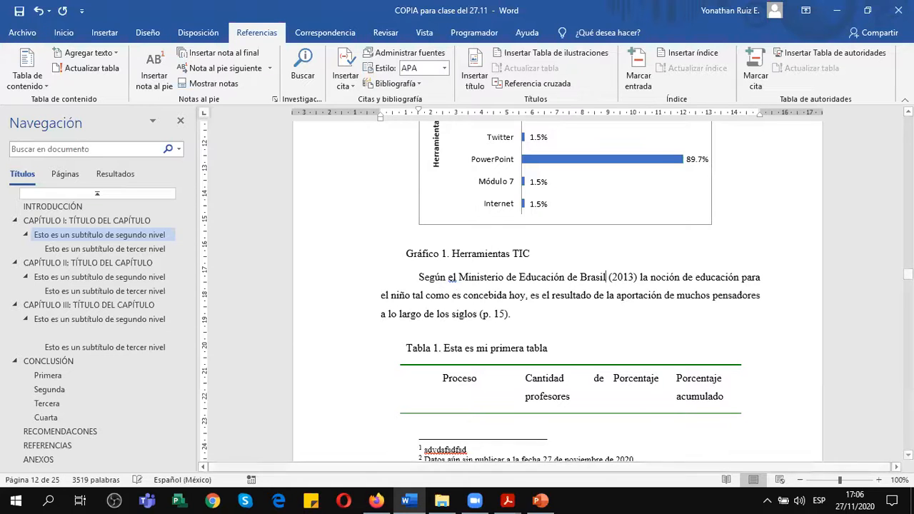
left_click(638, 278)
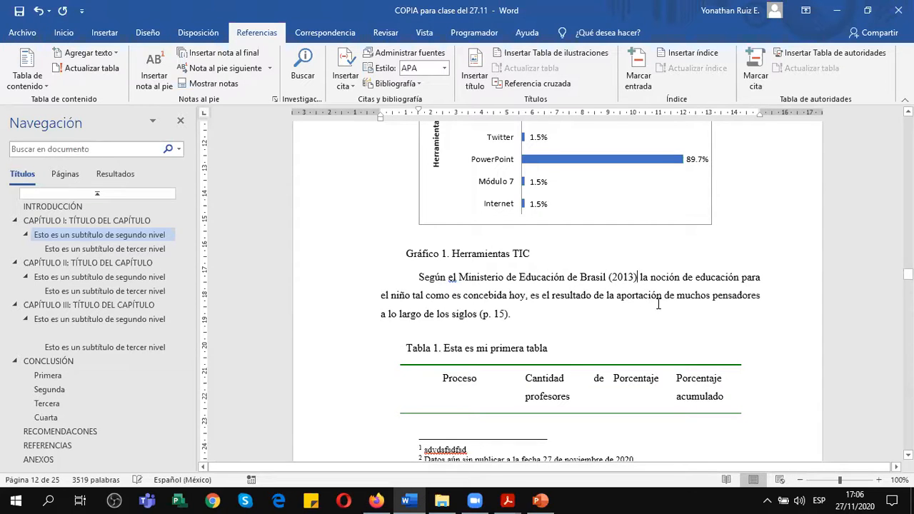
type(",")
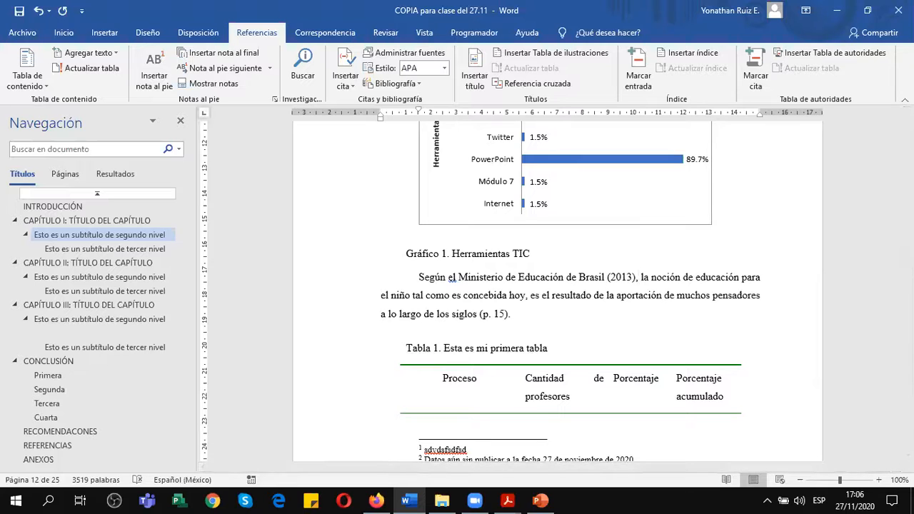
Switch to PowerPoint and copy the dx.doi.org link under "Sección de libro" on the "Ejercicio de Referencias" slide.
left_click(520, 316)
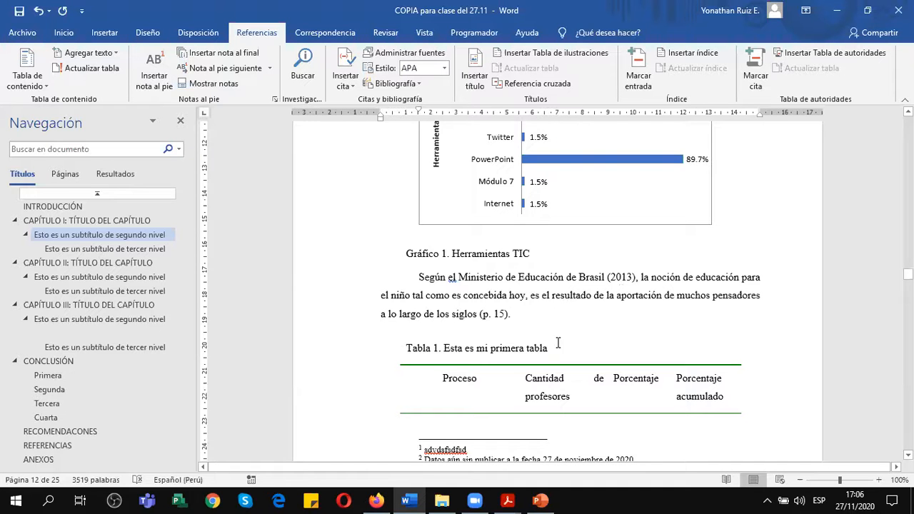
scroll(544, 313, "down", 8)
scroll(545, 313, "down", 5)
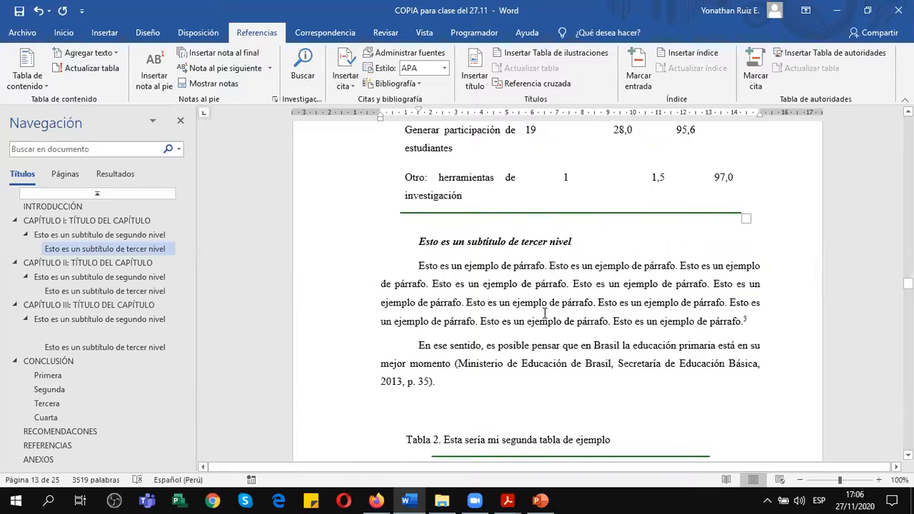
scroll(544, 313, "down", 2)
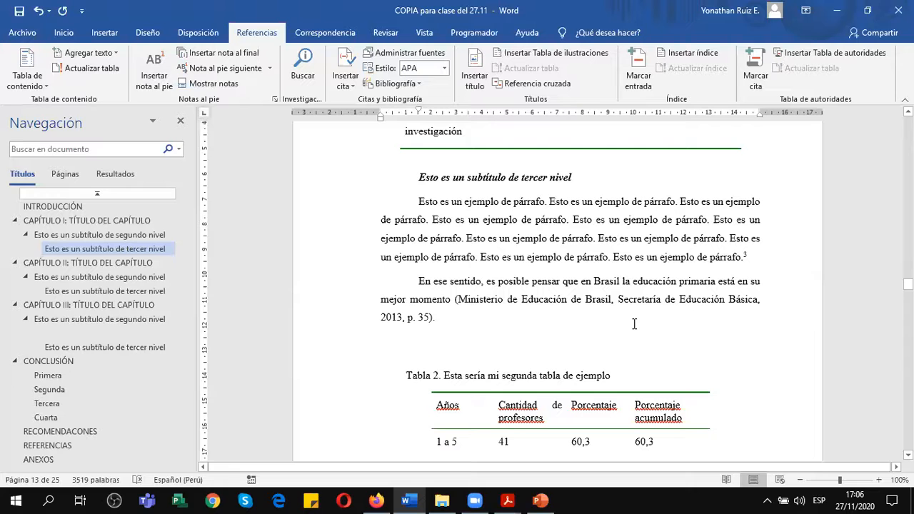
left_click(541, 501)
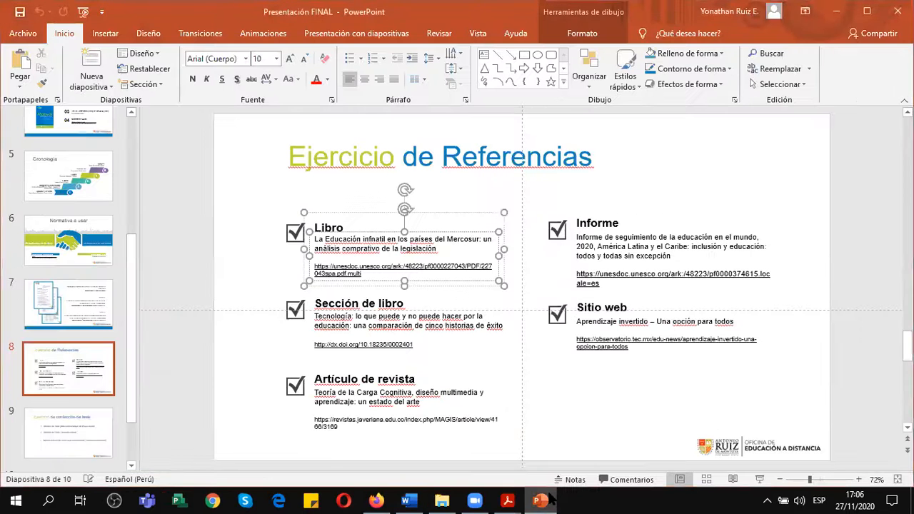
left_click(398, 347)
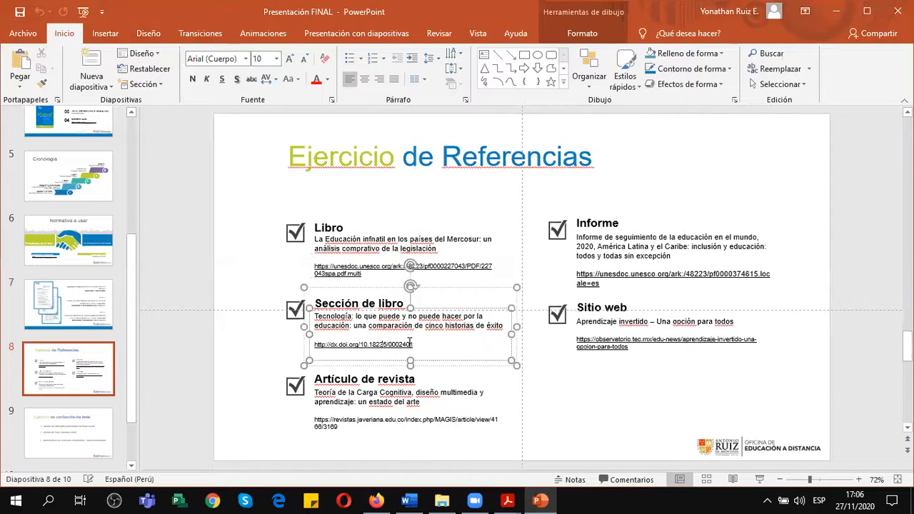
left_click_drag(413, 344, 322, 346)
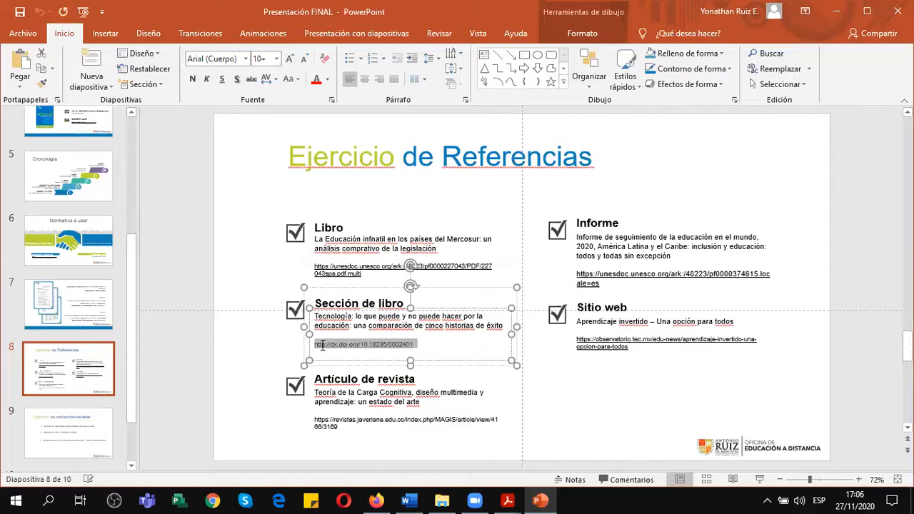
key("ctrl+c")
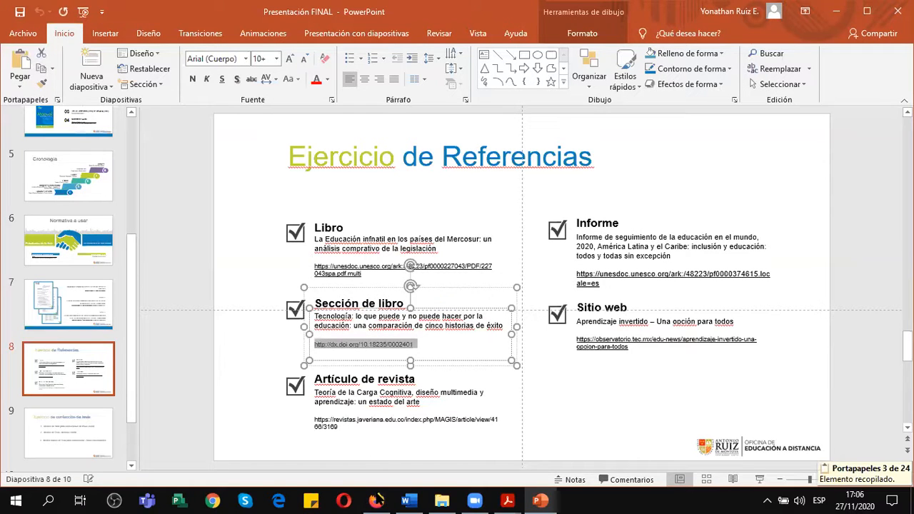
mouse_move(474, 501)
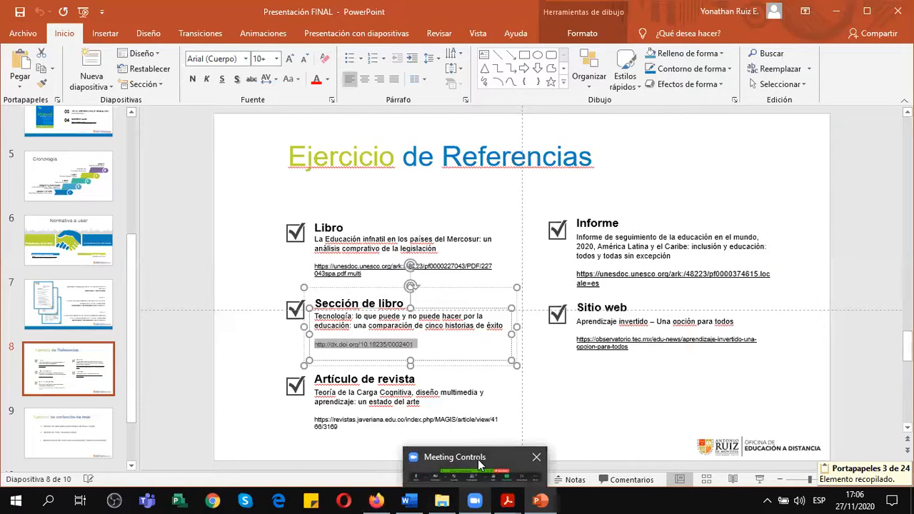
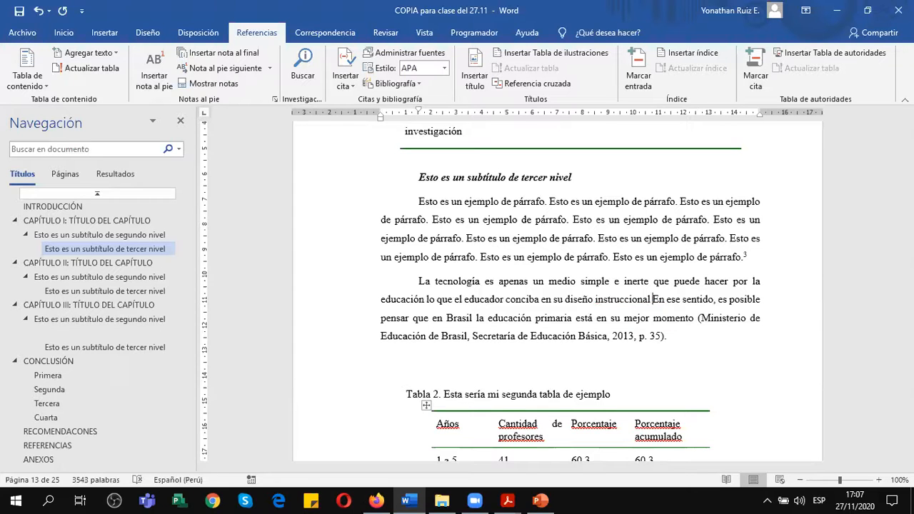
Add a manual parenthetical citation with the author's surname and 2019, followed by a period, after "diseño instruccional".
type("().")
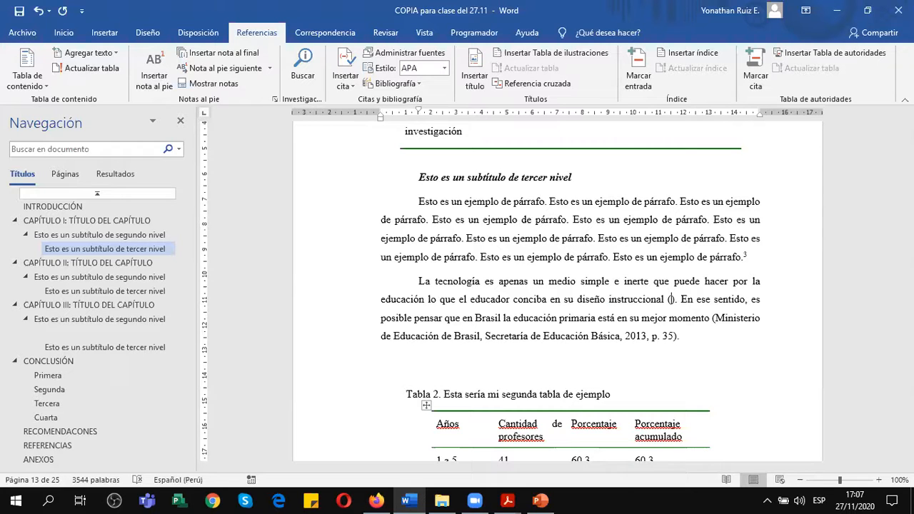
type("Manrique")
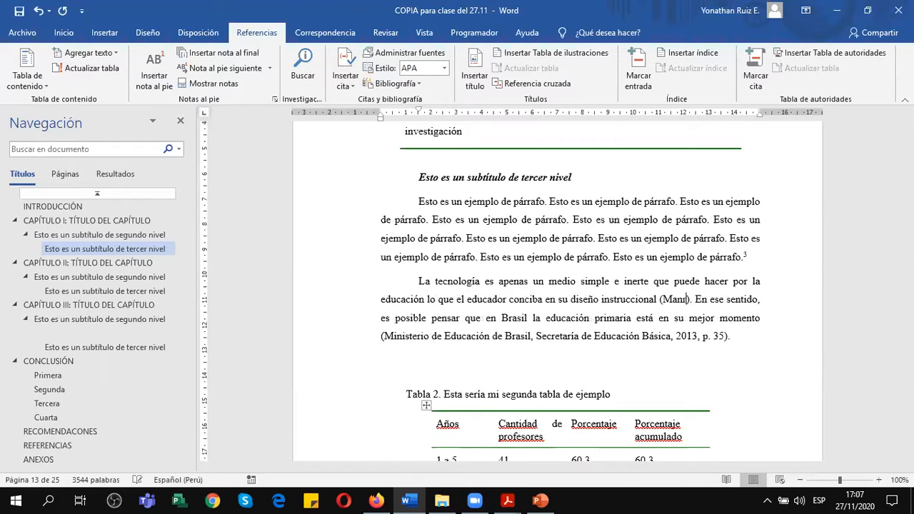
type(", 2019")
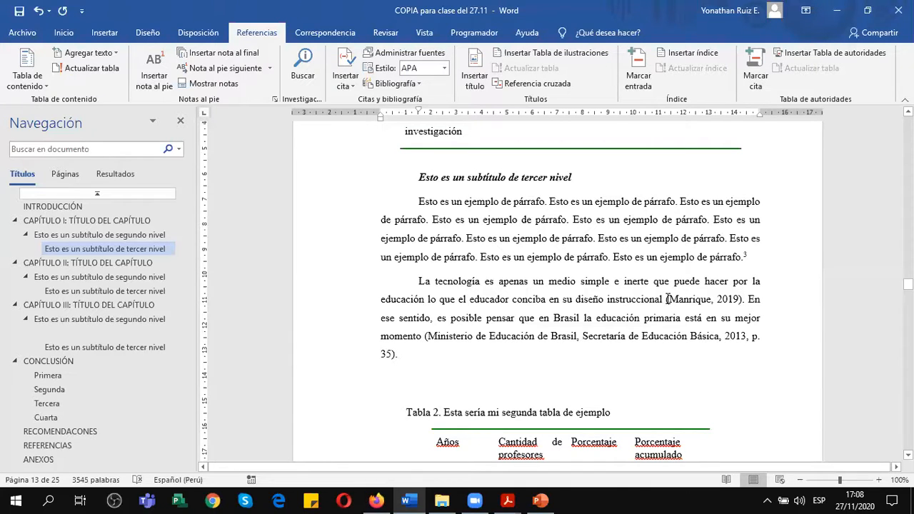
Delete the manually written 2019 citation and its parentheses after "diseño instruccional", keeping the period.
left_click_drag(673, 300, 743, 299)
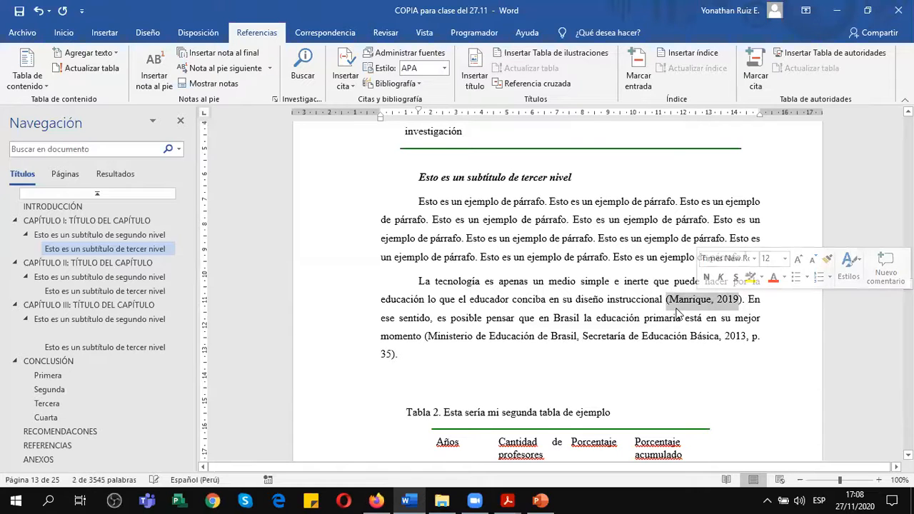
left_click(669, 300)
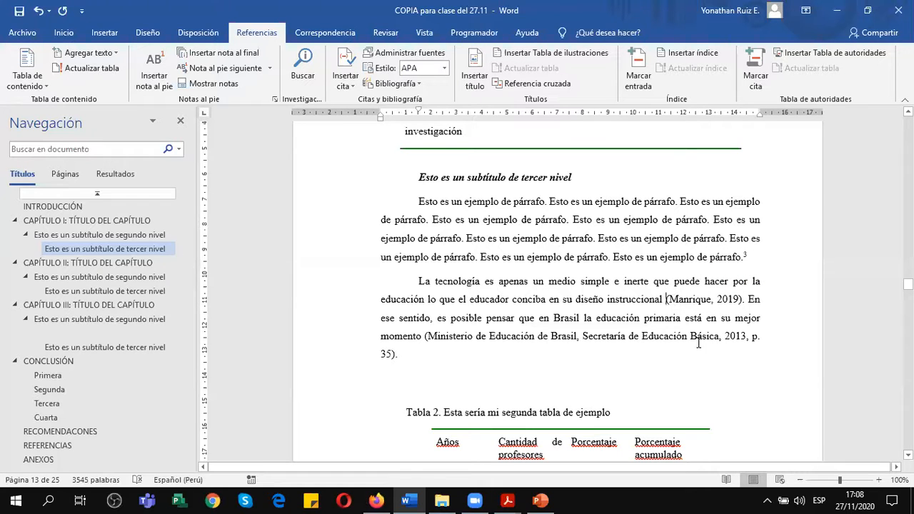
key("Delete")
key("Delete")
key("Delete")
key("Delete")
key("Delete")
key("Delete")
key("Delete")
key("Delete")
key("Delete")
key("Delete")
key("Delete")
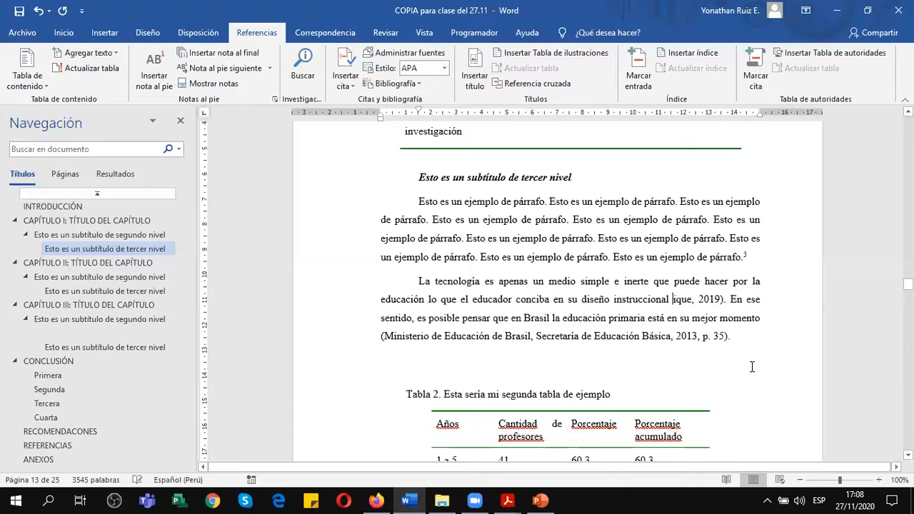
key("Delete")
key("Delete")
key("Delete")
key("Delete")
key("Delete")
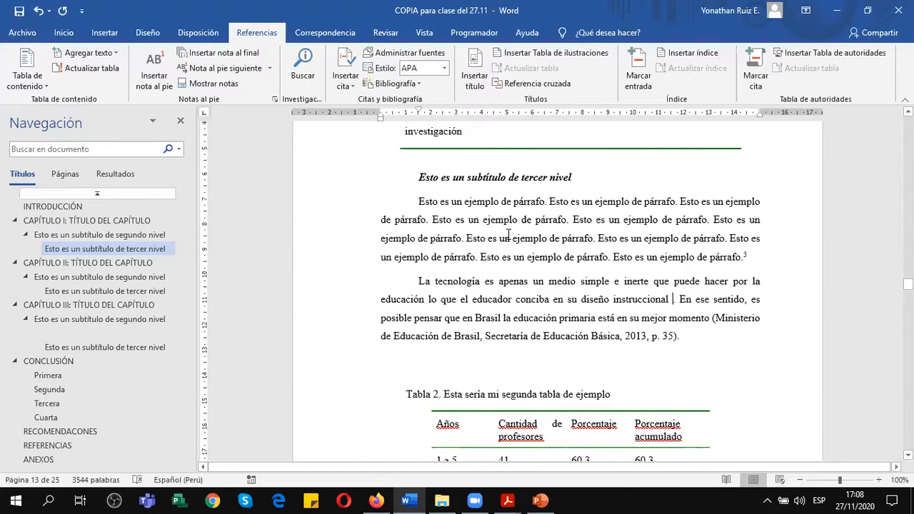
Start a new citation source after "diseño instruccional" and set its source type to Sección de libro.
left_click(352, 82)
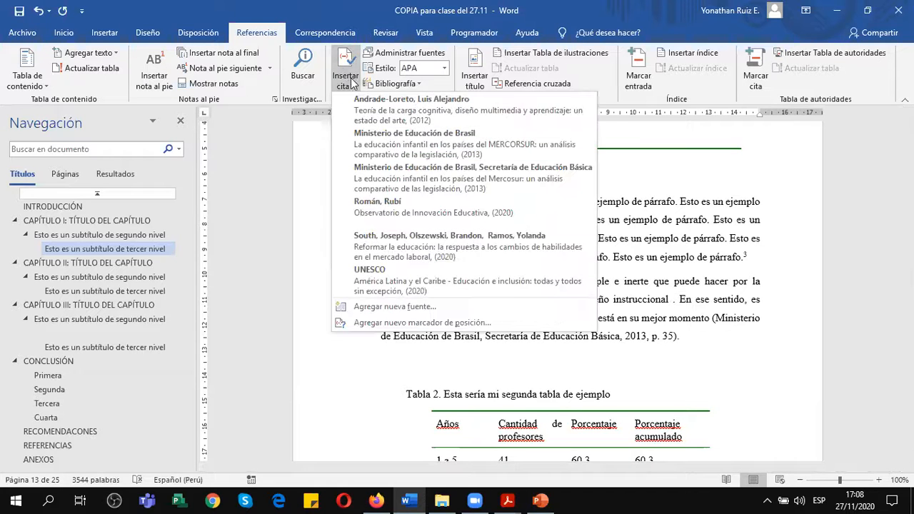
left_click(384, 307)
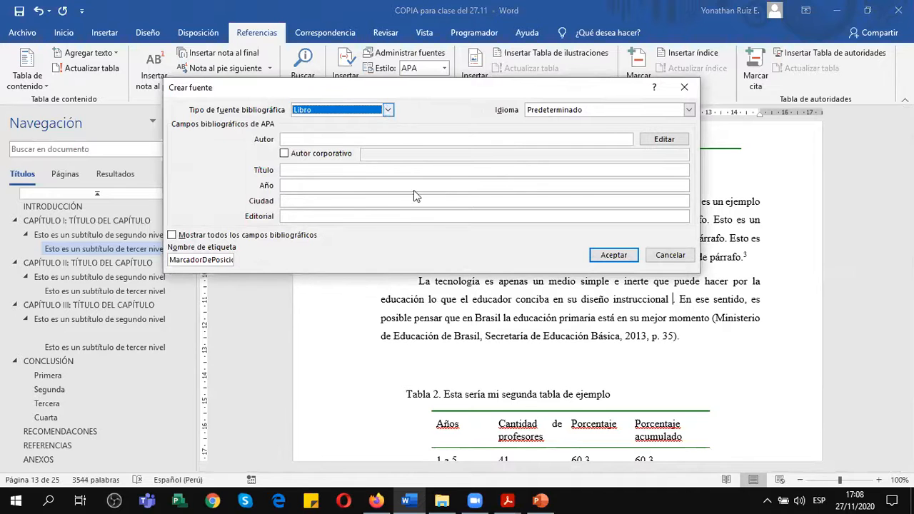
left_click(543, 500)
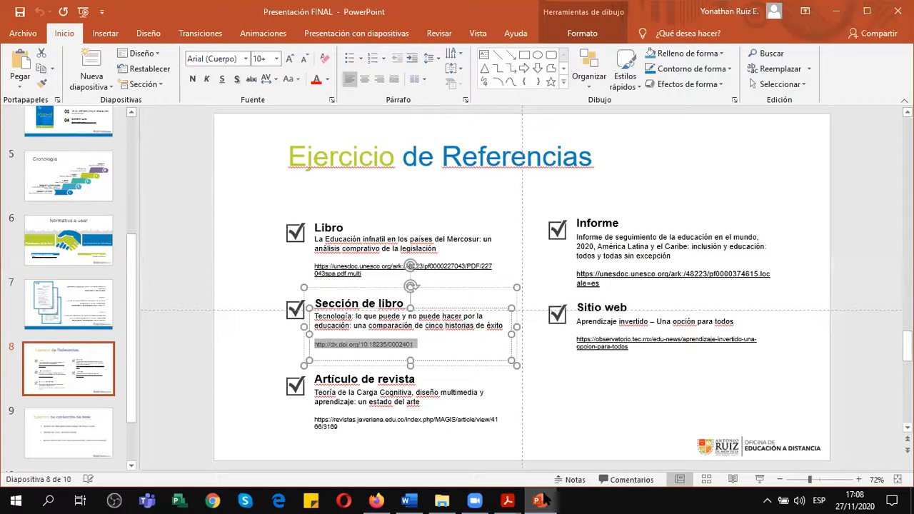
left_click(408, 500)
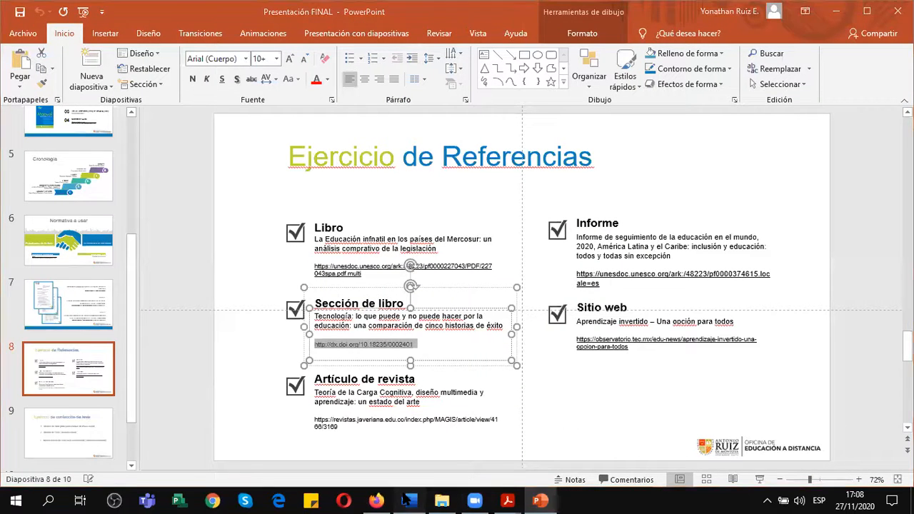
left_click(386, 110)
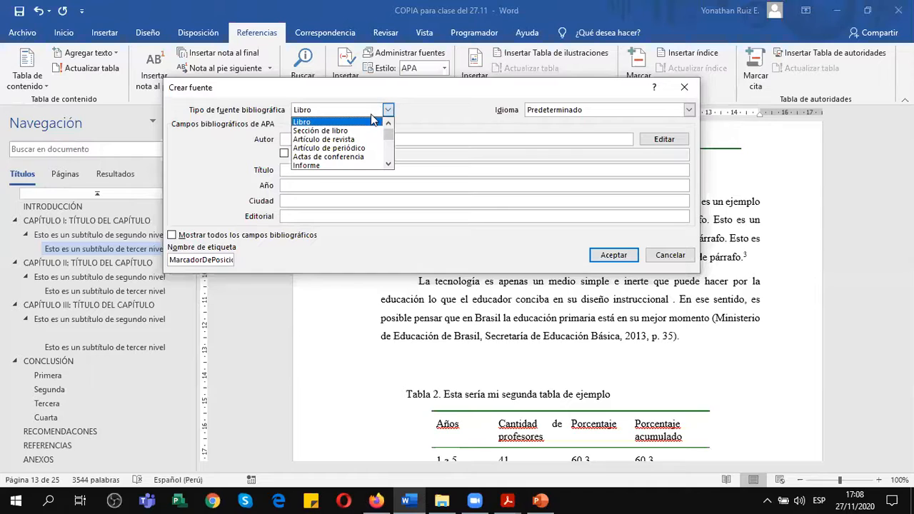
left_click(334, 132)
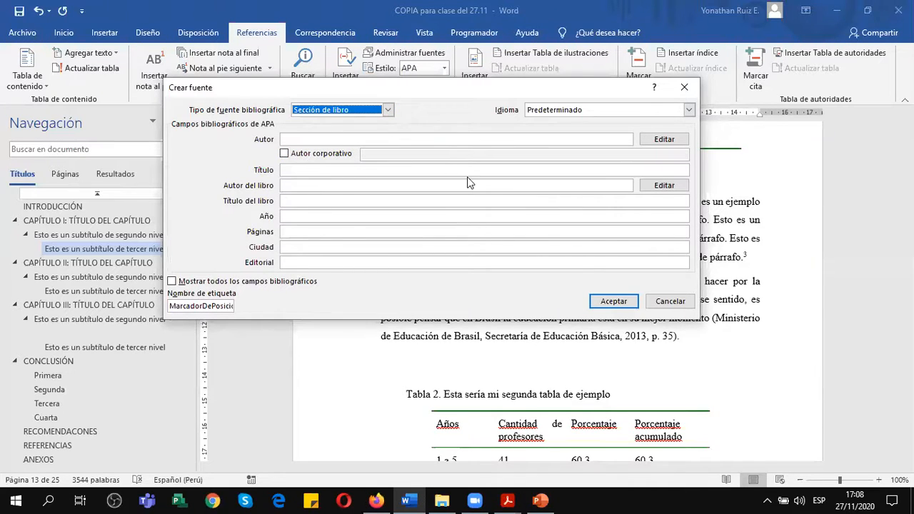
left_click(440, 140)
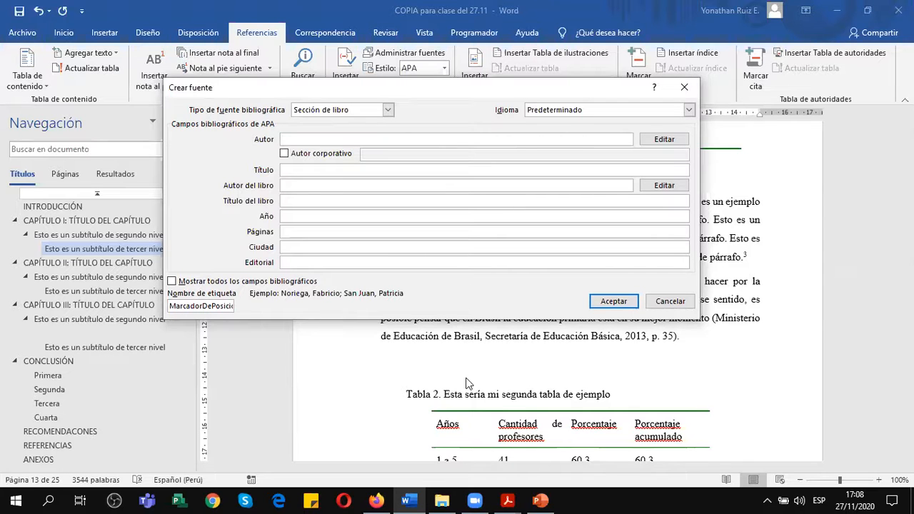
mouse_move(379, 499)
left_click(390, 444)
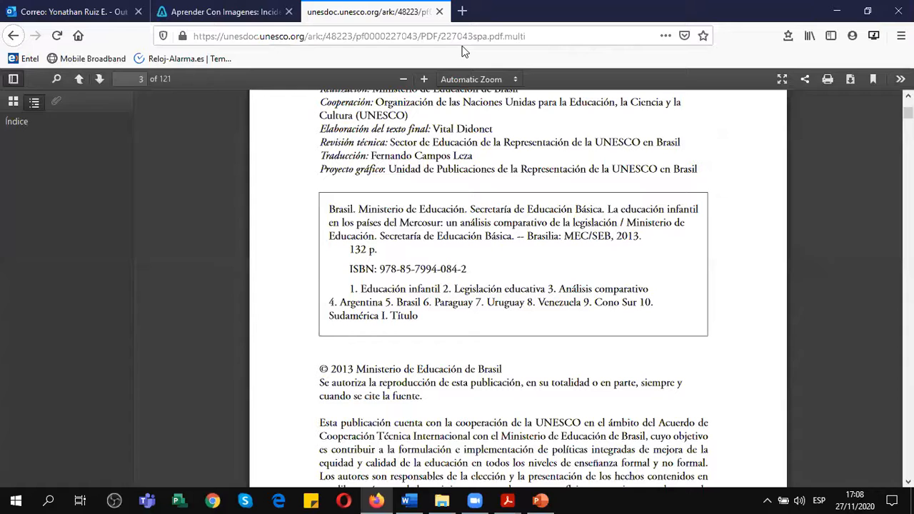
left_click(469, 34)
type("http://dx.doi.org/10.18235/0002401")
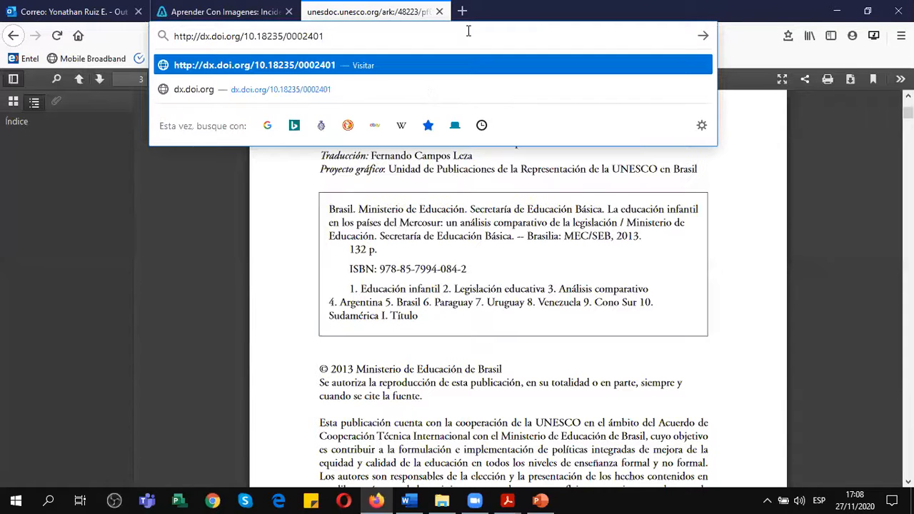
key("Return")
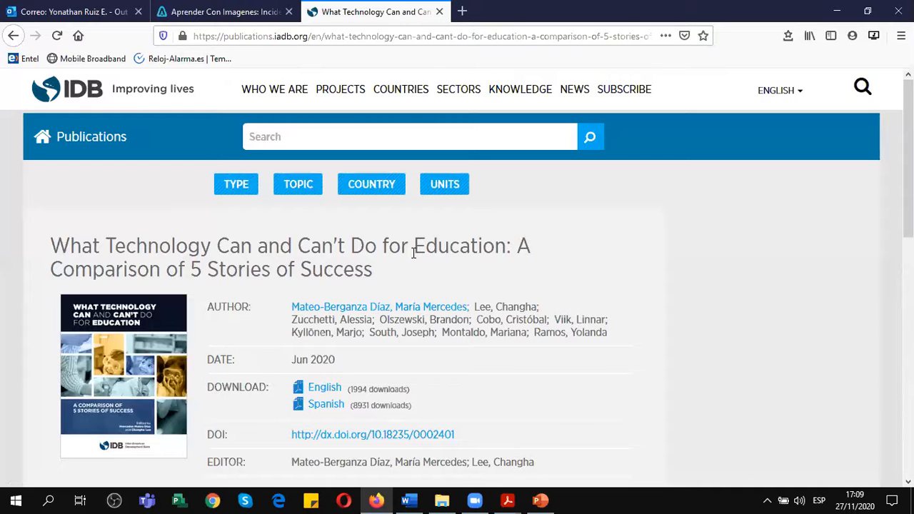
Open the Spanish version of the "What Technology Can and Can't Do for Education" publication.
scroll(414, 253, "down", 2)
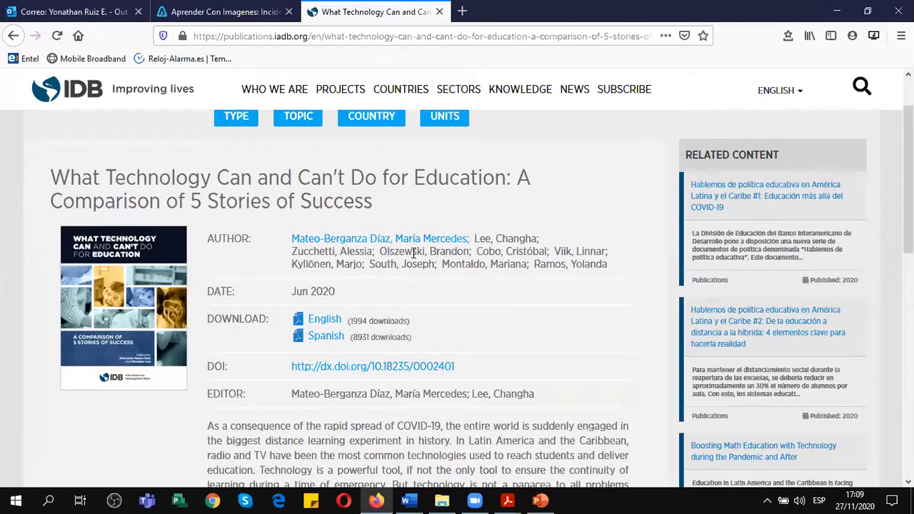
scroll(414, 252, "down", 4)
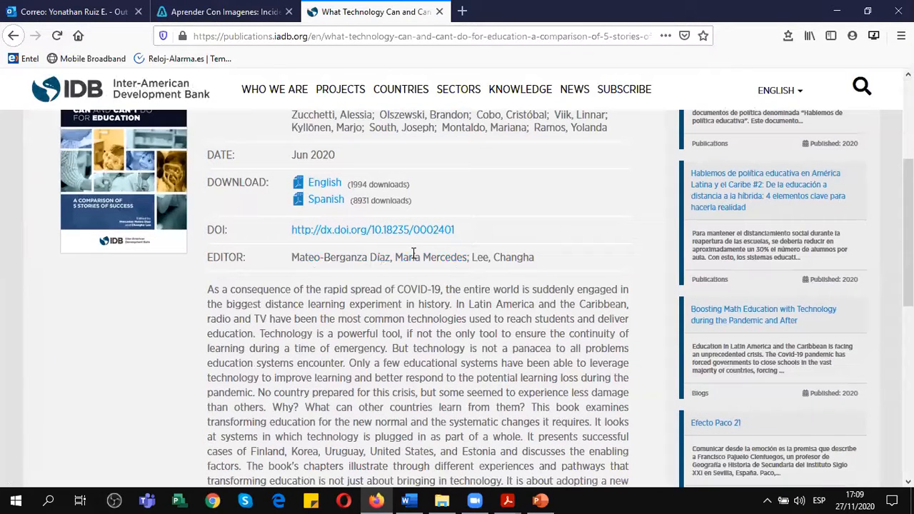
scroll(413, 253, "up", 2)
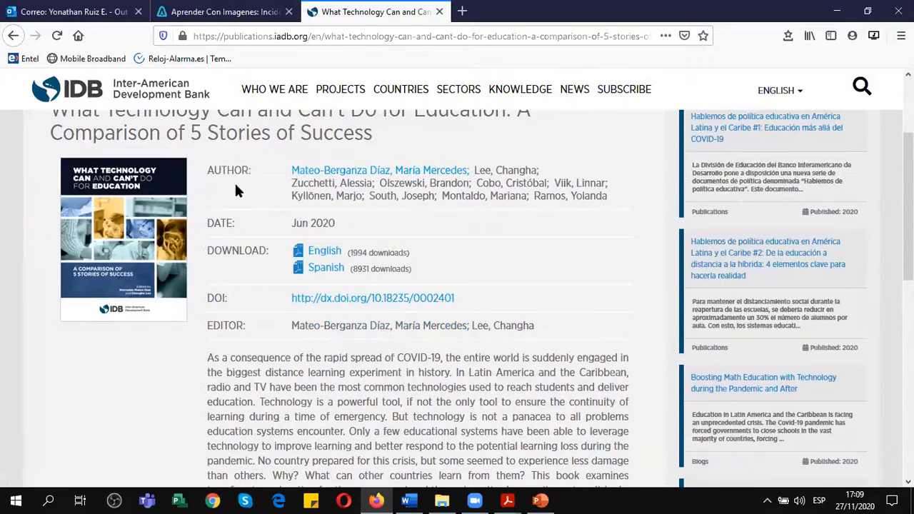
left_click(319, 271)
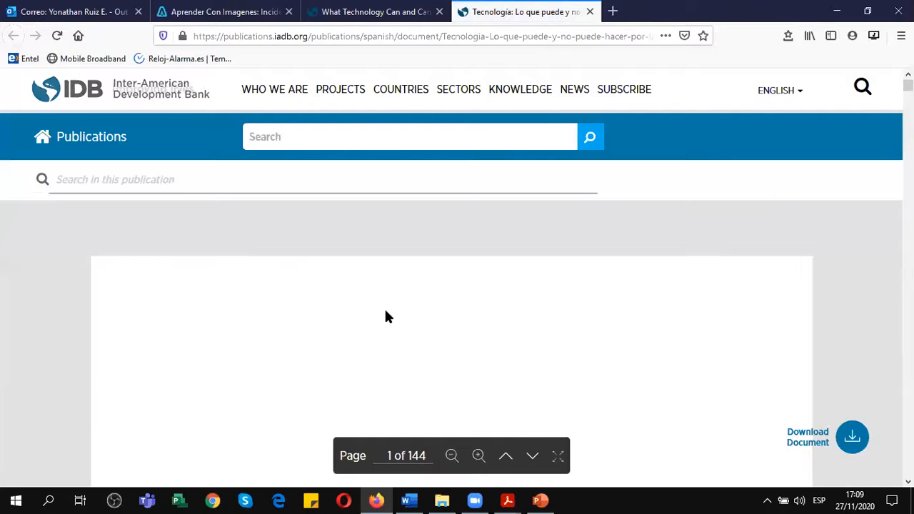
Examine the Spanish publication's cover, copyright page and table of contents for editors, year and chapters.
scroll(386, 311, "down", 2)
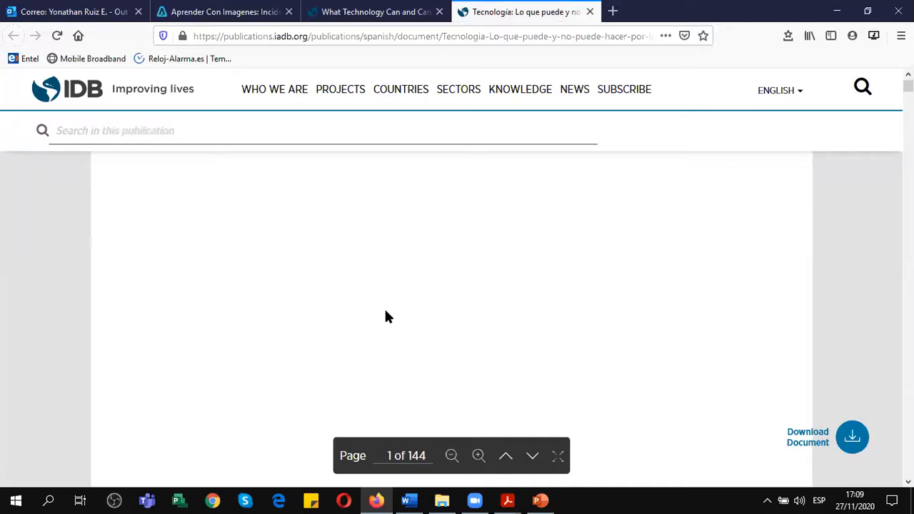
scroll(386, 310, "down", 3)
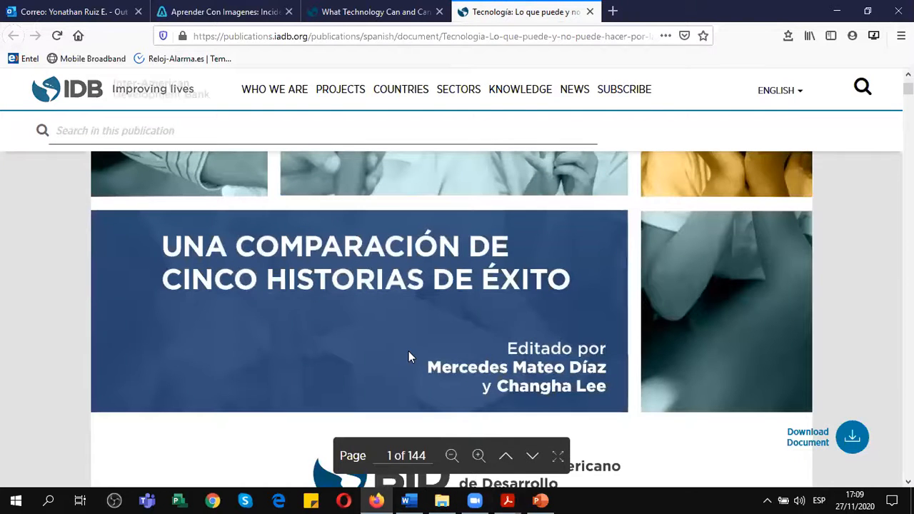
scroll(409, 351, "up", 5)
scroll(409, 352, "down", 6)
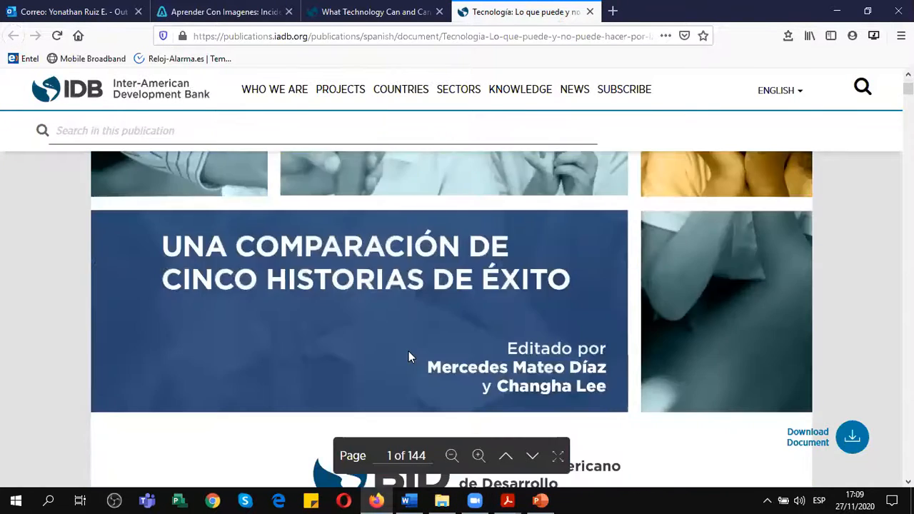
scroll(412, 356, "down", 6)
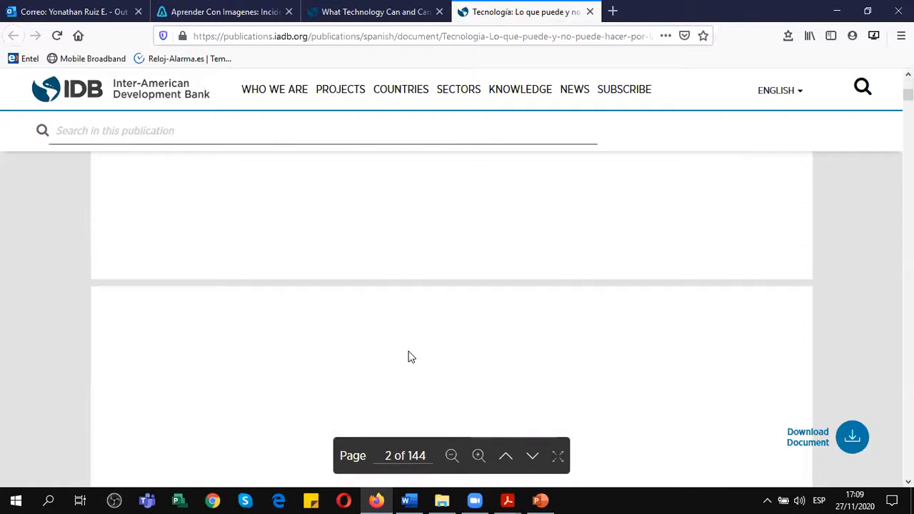
scroll(411, 357, "down", 6)
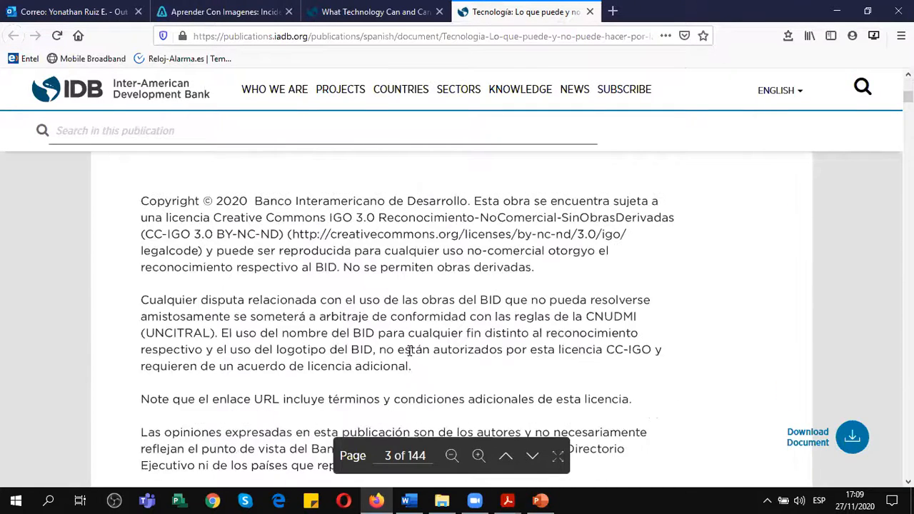
scroll(411, 358, "down", 5)
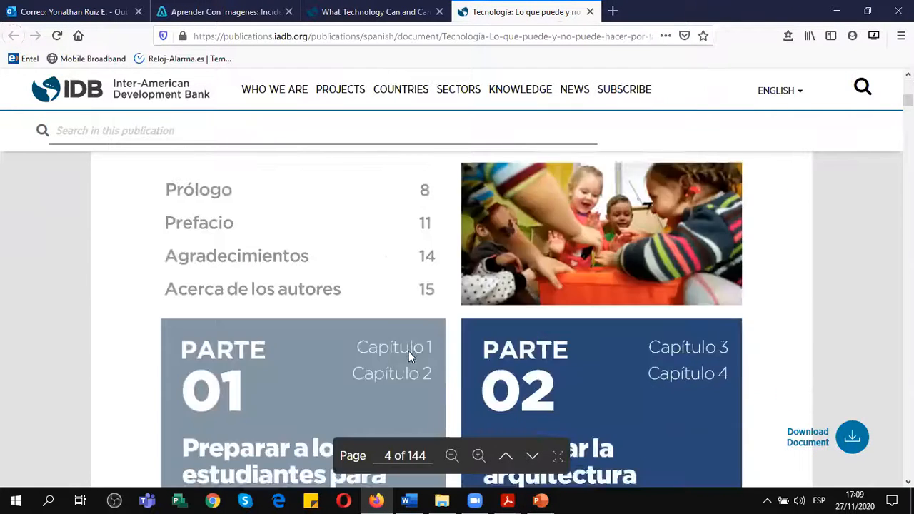
scroll(410, 357, "up", 2)
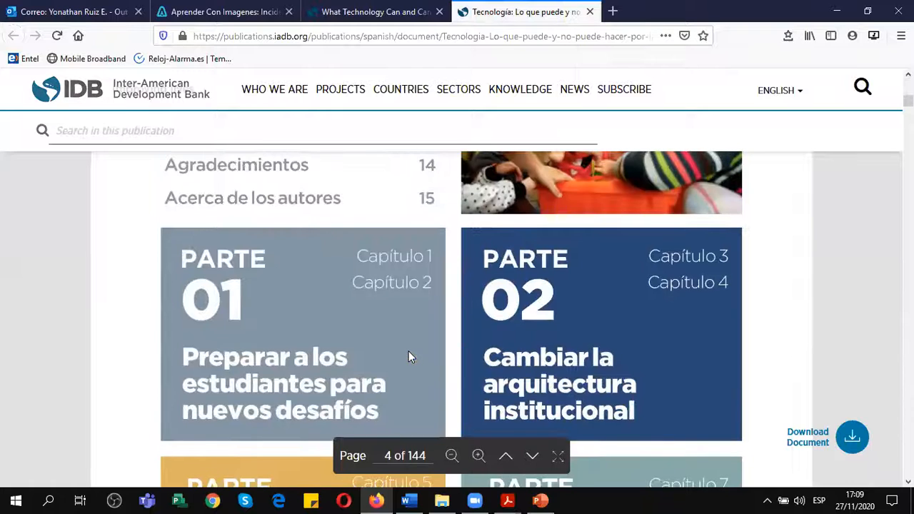
scroll(409, 355, "down", 3)
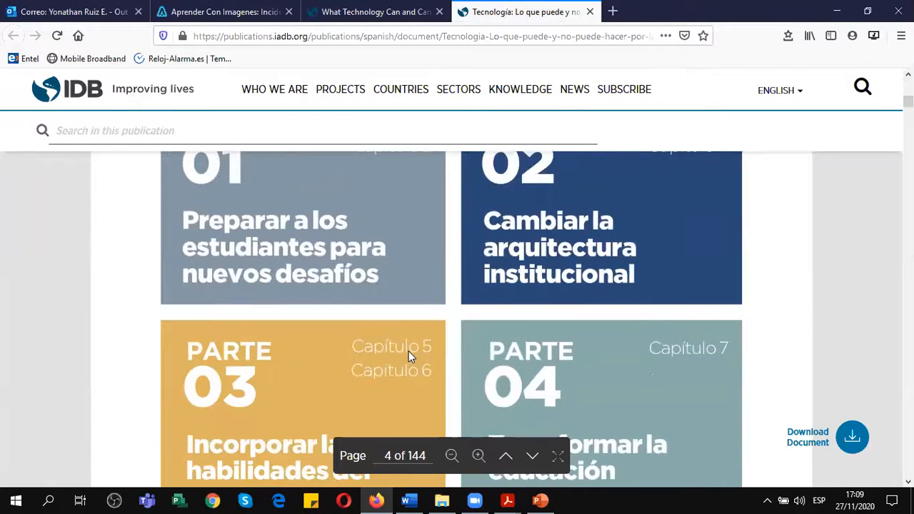
scroll(411, 357, "down", 2)
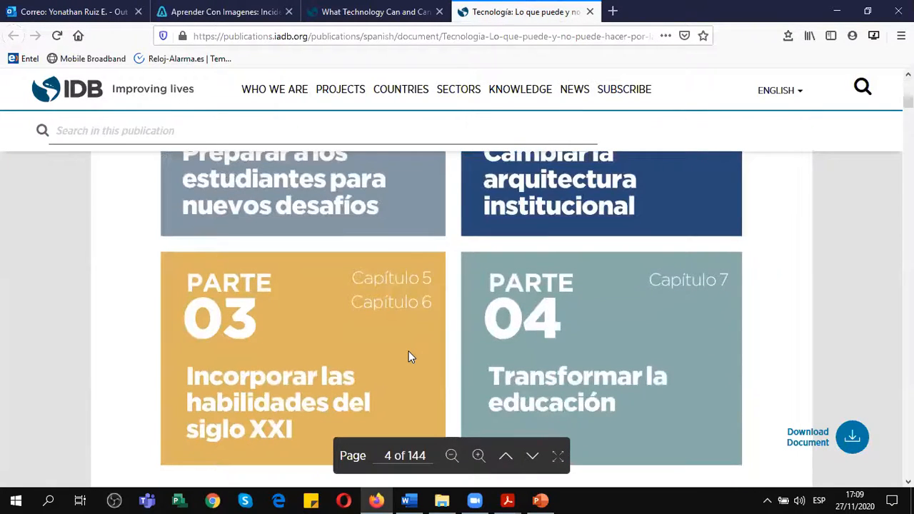
scroll(409, 351, "down", 2)
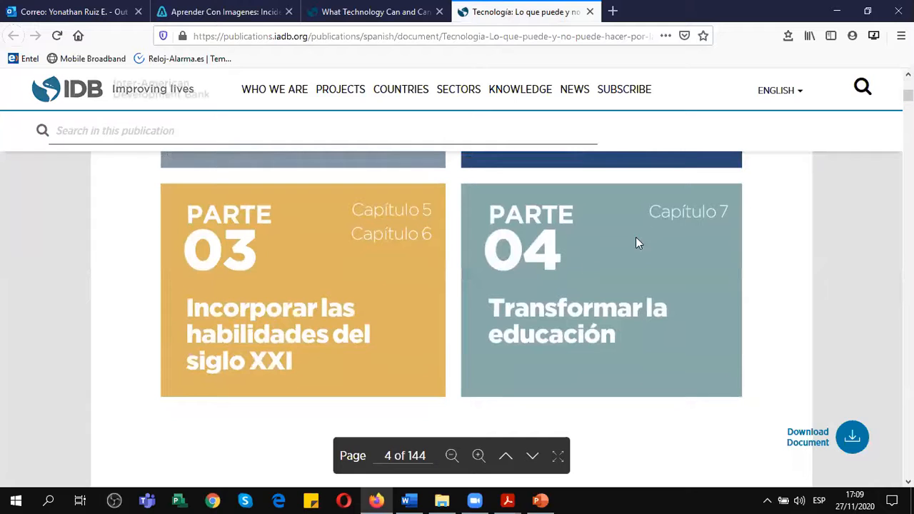
Switch to Word and enter "Lo que la tecnología puede y no puede hacer por la Educación" as the source's title.
left_click(408, 500)
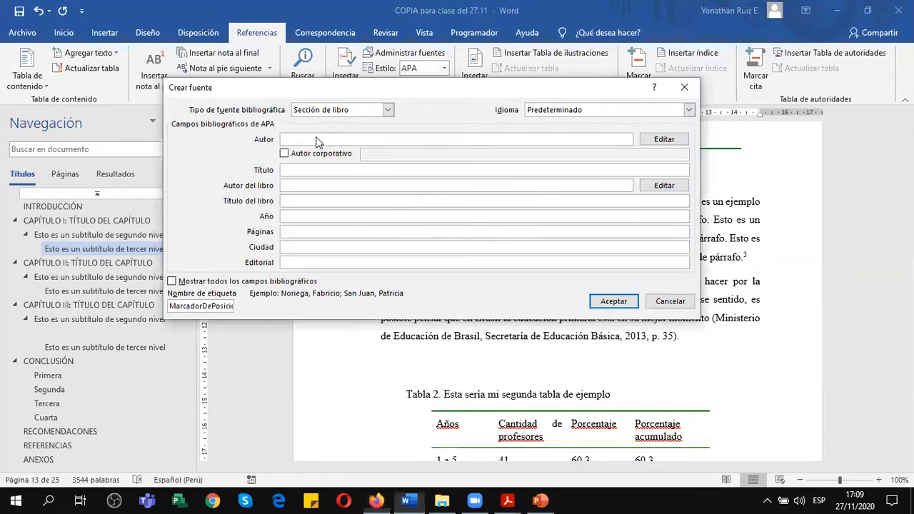
left_click(328, 170)
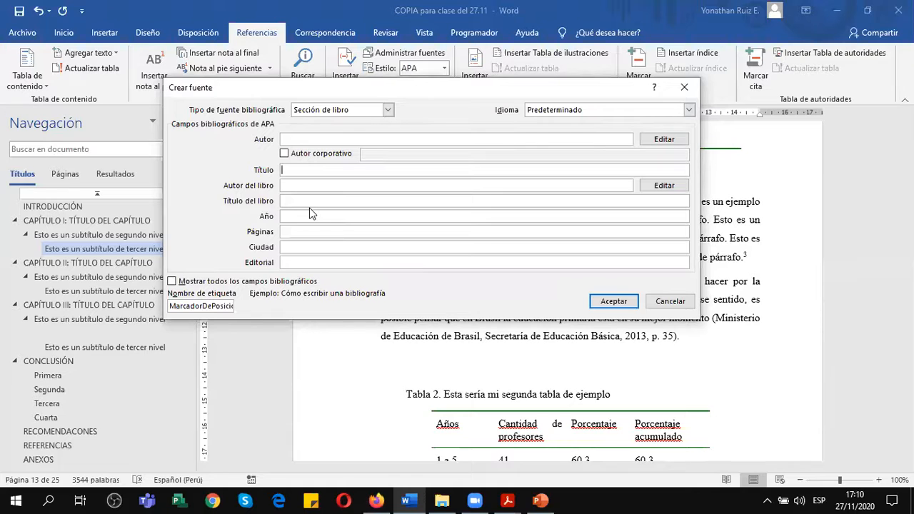
left_click(800, 410)
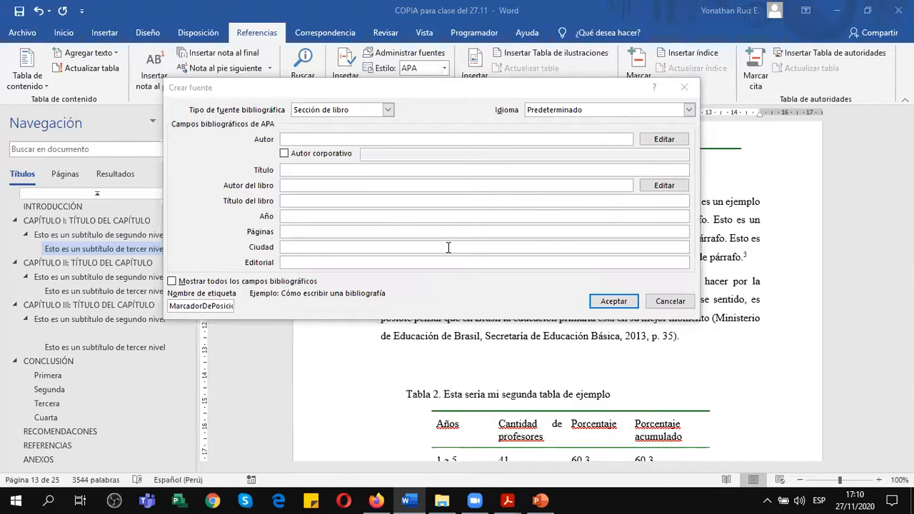
left_click(326, 185)
left_click(322, 172)
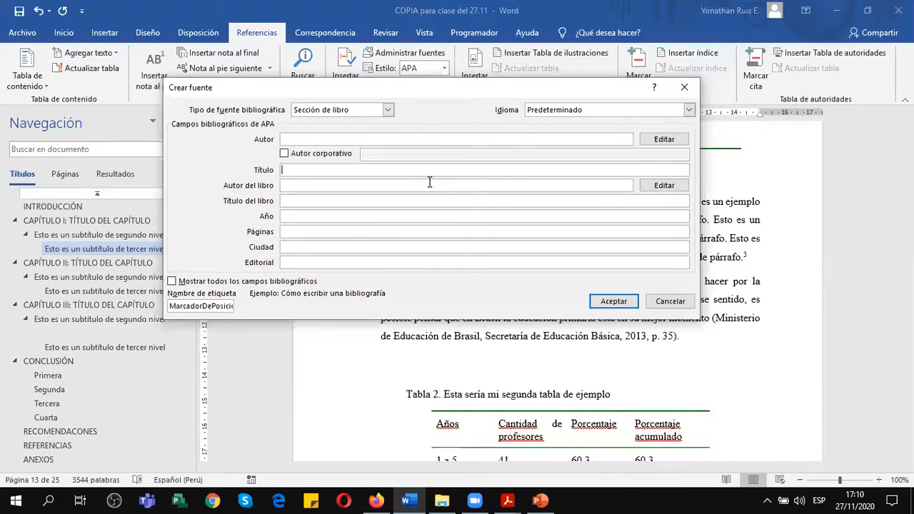
type("Lo que la ")
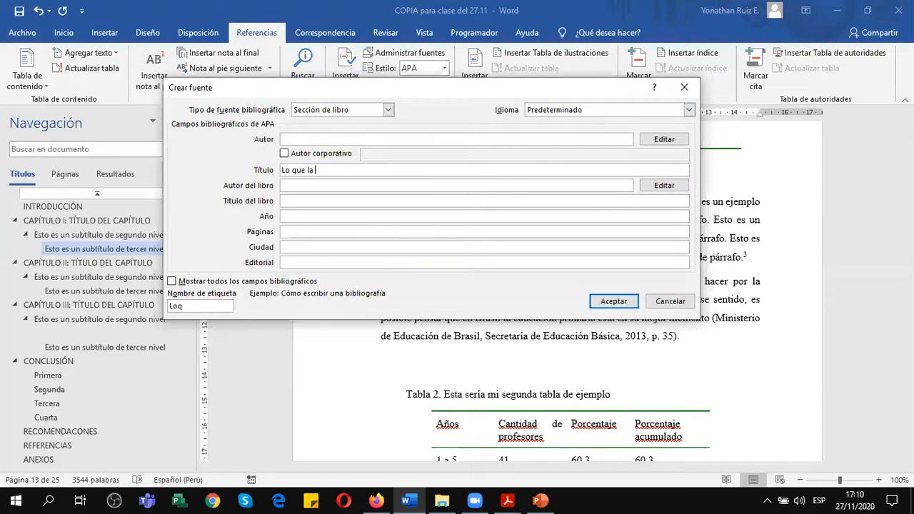
type("tecnología puede y no puede hacer por la E")
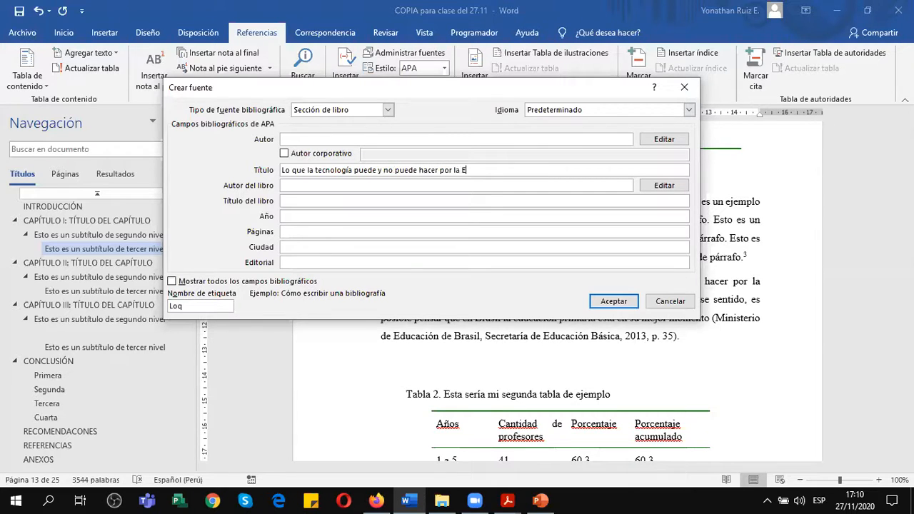
type("ducación")
left_click(409, 140)
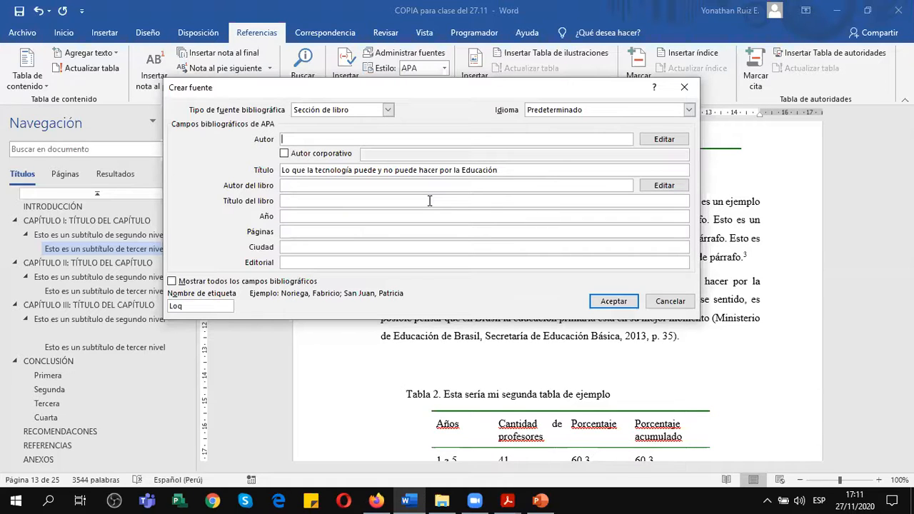
Append the subtitle ": una comparación de 5 historias de éxito" to the source's title.
left_click(517, 171)
type(": ")
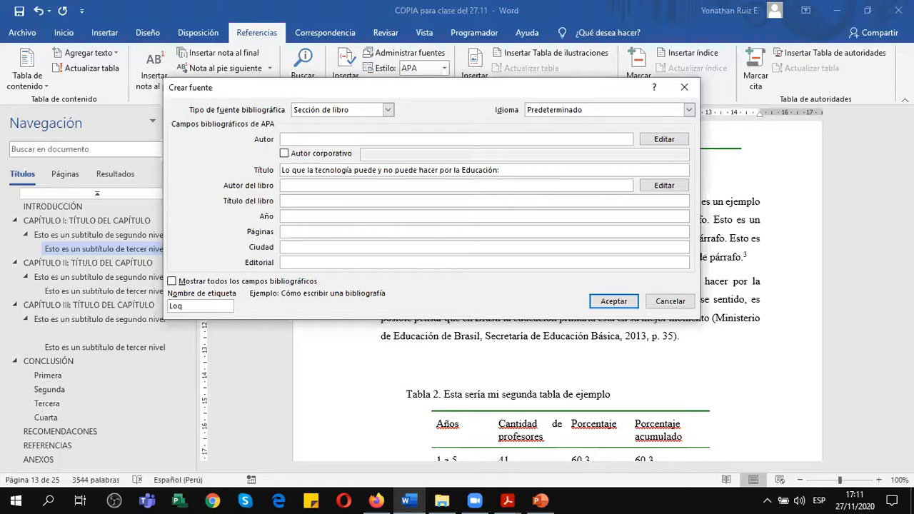
type("una comparación de 5 histori")
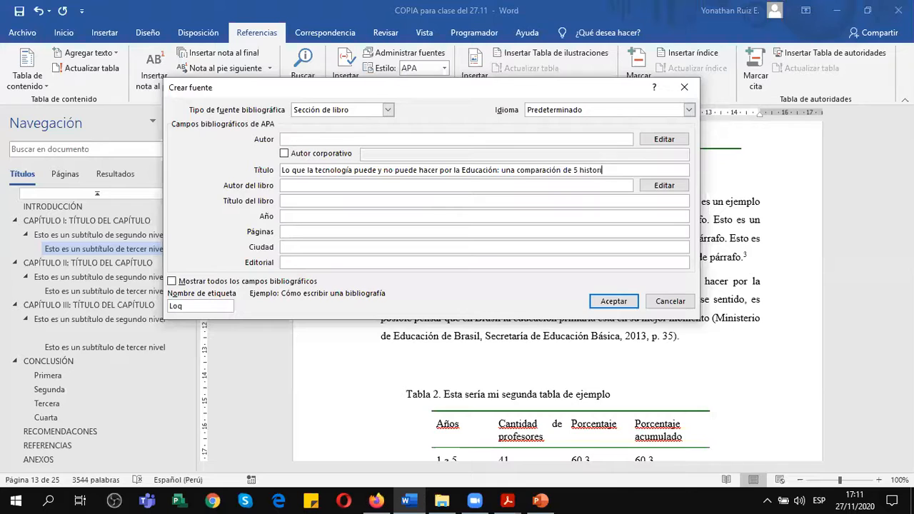
type("as de éxito")
Enter the first author's full name directly in the source's author field.
left_click(436, 138)
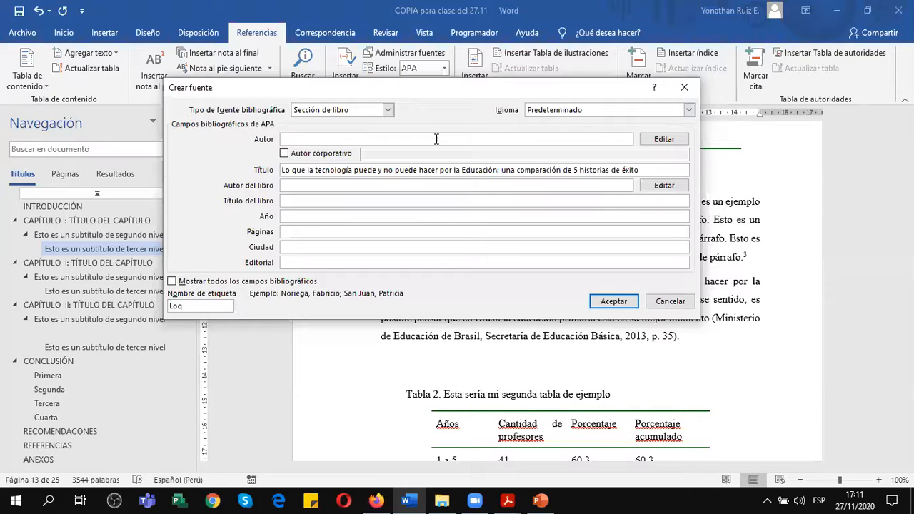
type("Mercedes Matero Díaz")
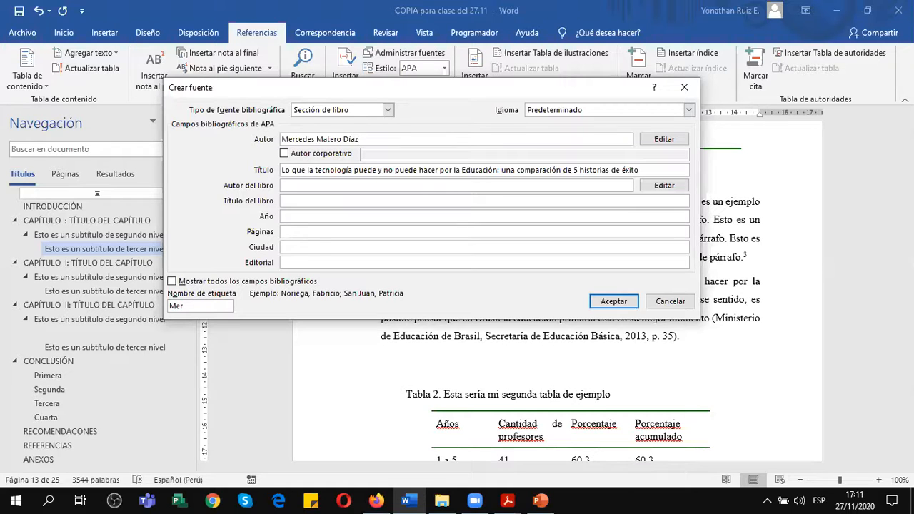
key("Tab")
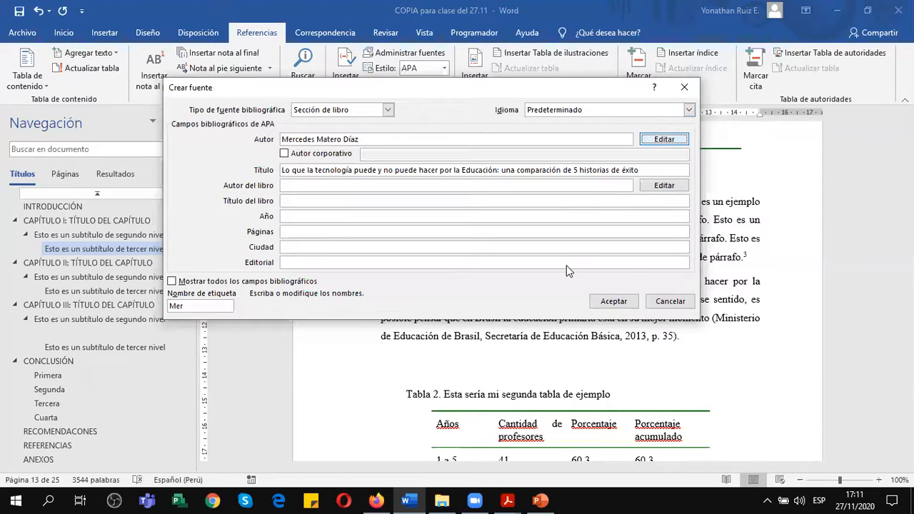
Edit the source's author list, replacing the existing entry with the first author's surnames and given name entered separately.
left_click(666, 140)
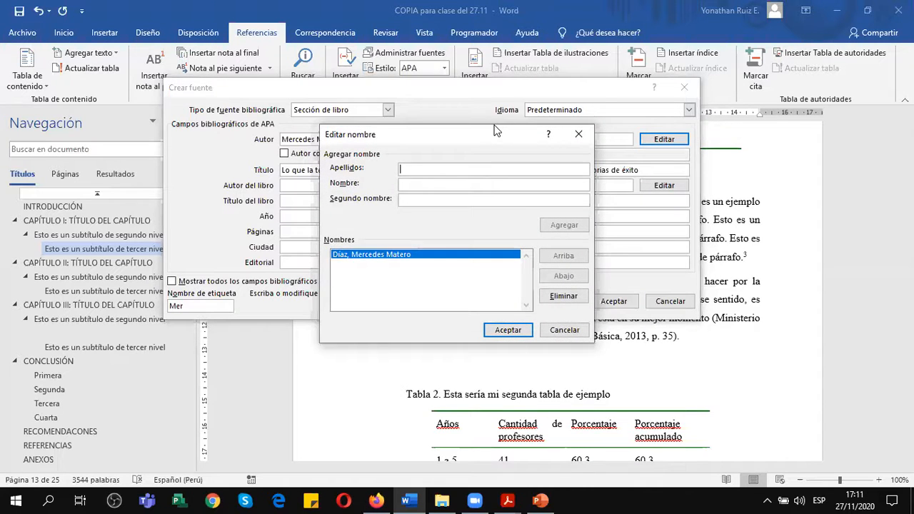
left_click_drag(495, 129, 496, 78)
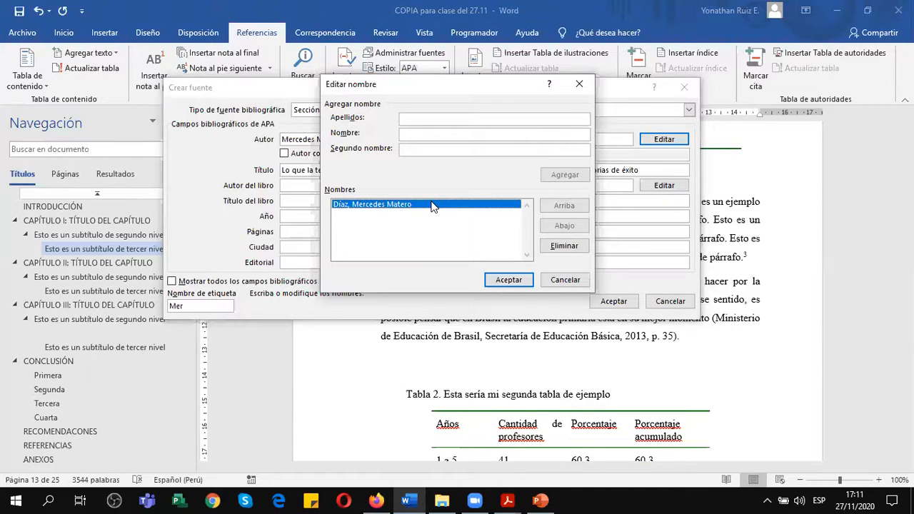
left_click(565, 246)
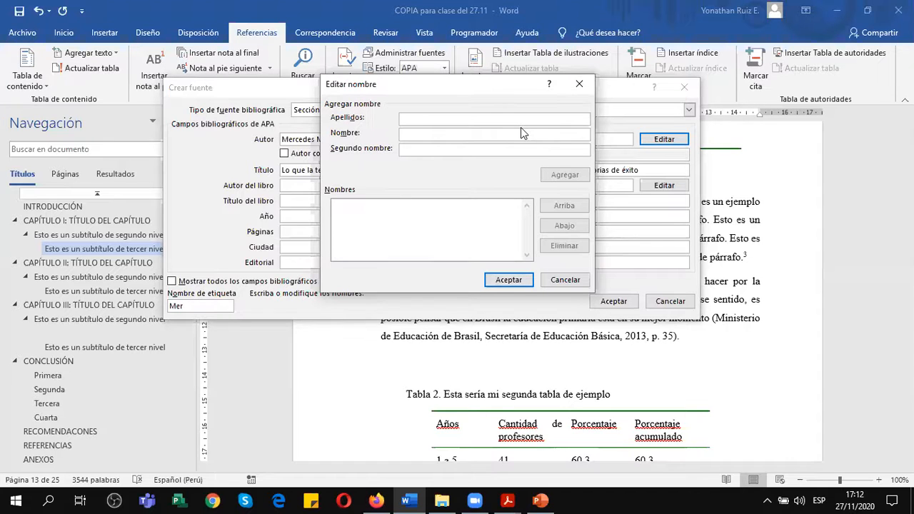
type("Mateo Díaz")
key("Tab")
type("Mercedes")
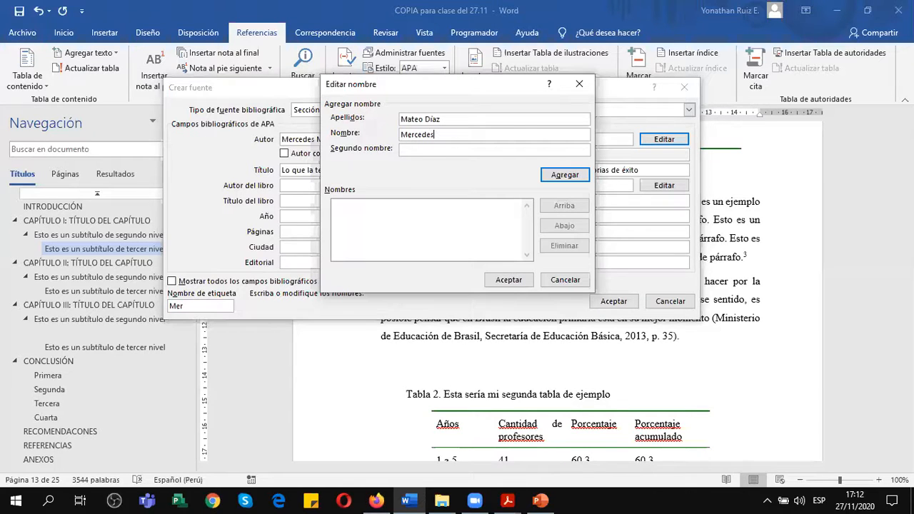
left_click(570, 177)
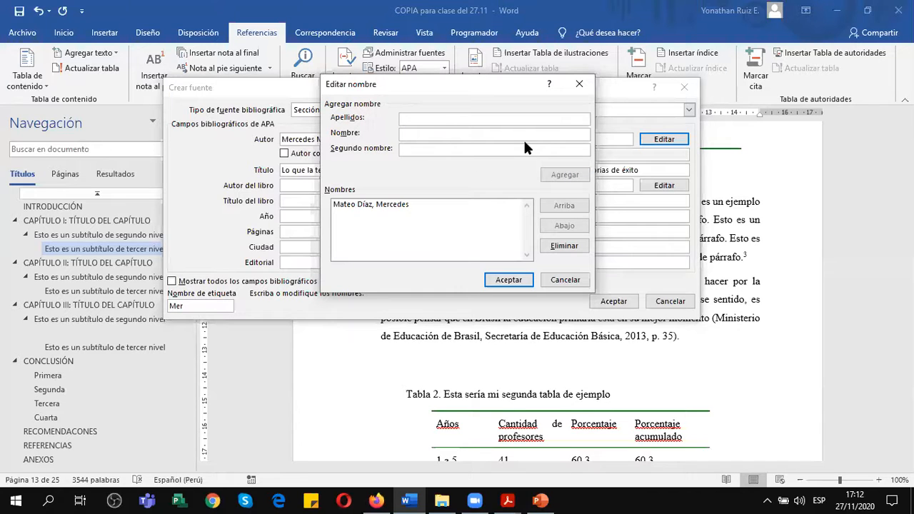
type("Changa Li")
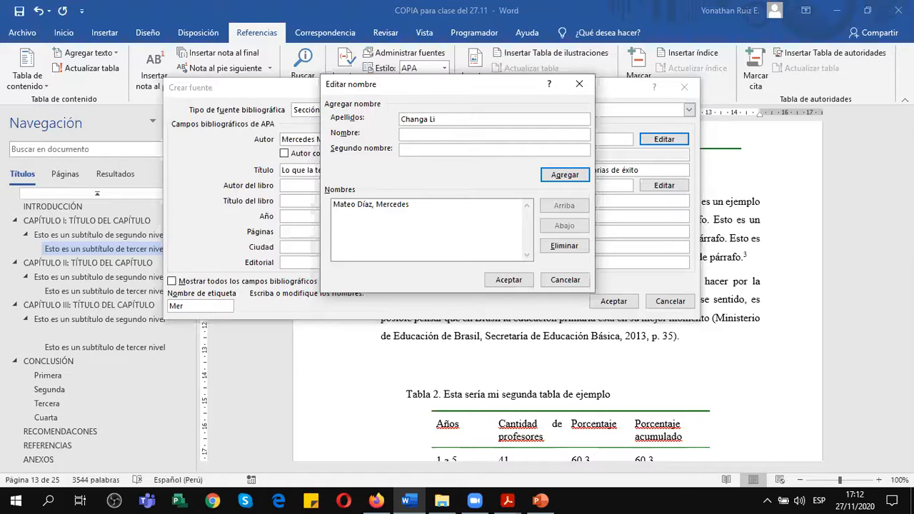
key("BackSpace")
type("ee")
left_click(482, 135)
type("Lee")
left_click(442, 119)
key("BackSpace")
key("BackSpace")
key("BackSpace")
key("BackSpace")
double_click(407, 135)
Add the second author with surname and given name entered separately, and accept the author list.
double_click(421, 119)
type("Lee")
key("Tab")
type("Changa")
left_click(565, 175)
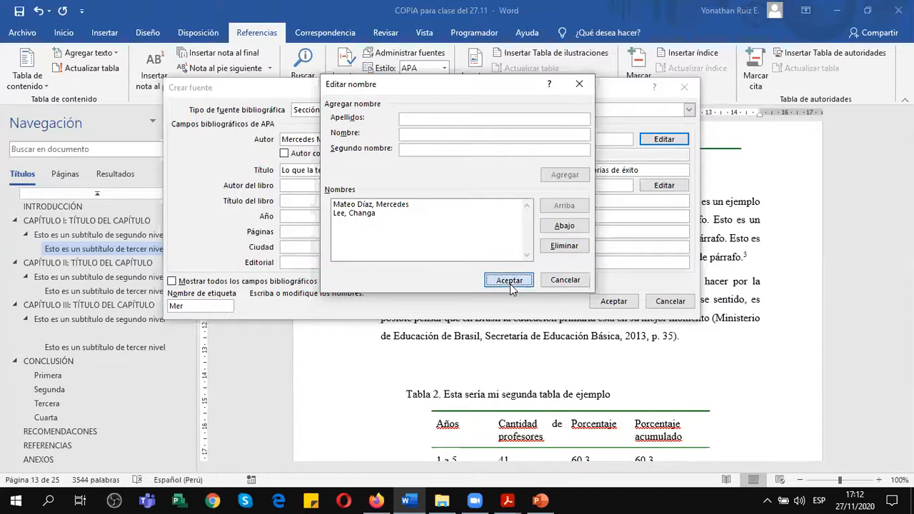
left_click(510, 280)
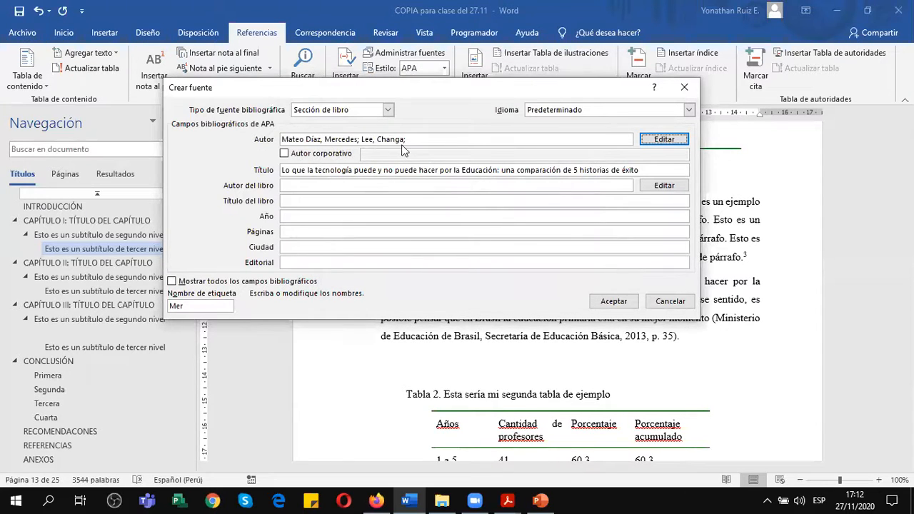
Move the full title text from the section title to the book title.
left_click(336, 187)
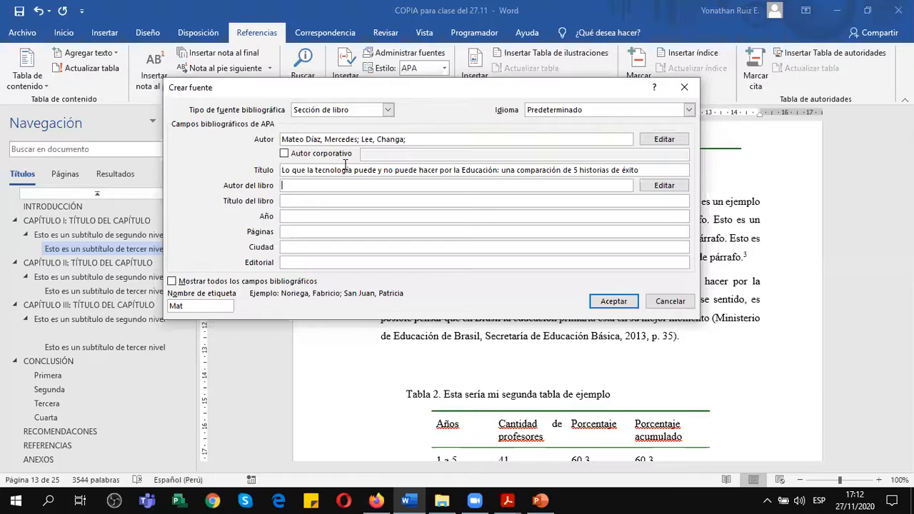
left_click_drag(640, 170, 282, 171)
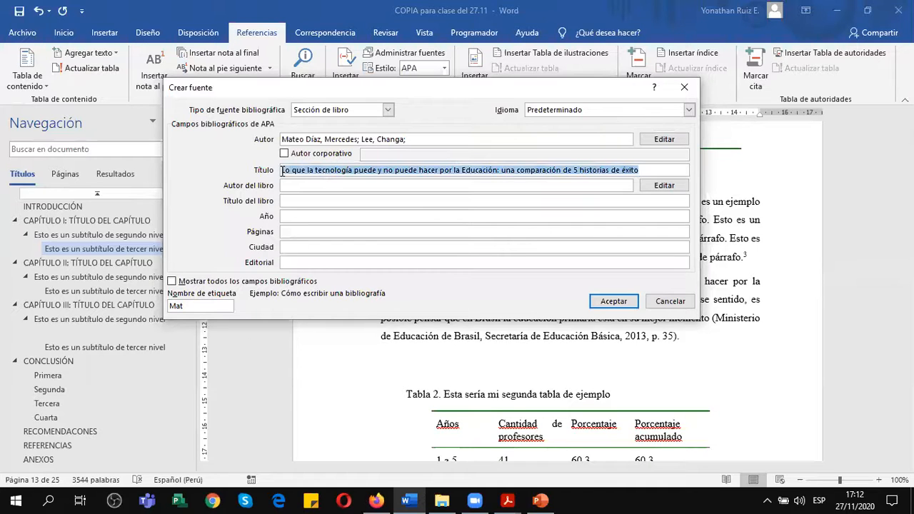
key("BackSpace")
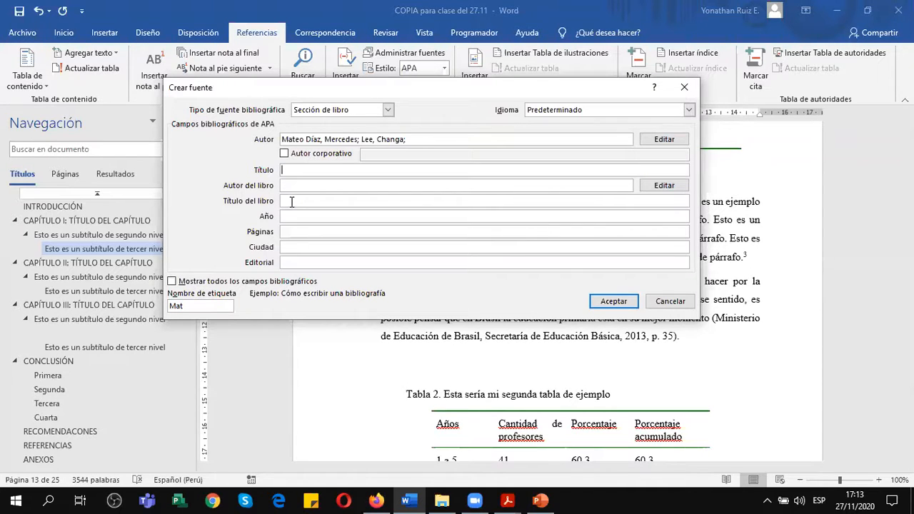
type("Lo que la tecnología puede y no puede hacer por la Educación: una comparación de 5 historias de éxito")
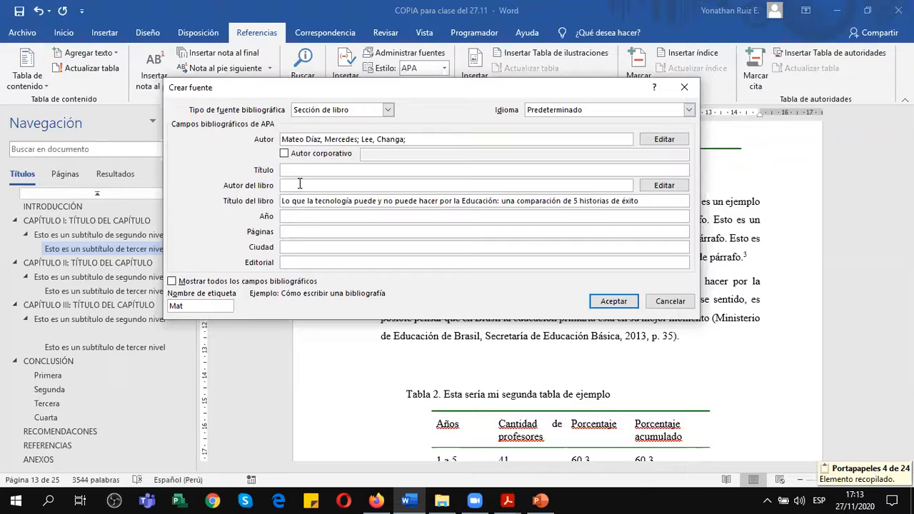
Check the Part 04 heading in the Firefox publication and enter "Transformar la Educación" as the section title in Word.
left_click(298, 171)
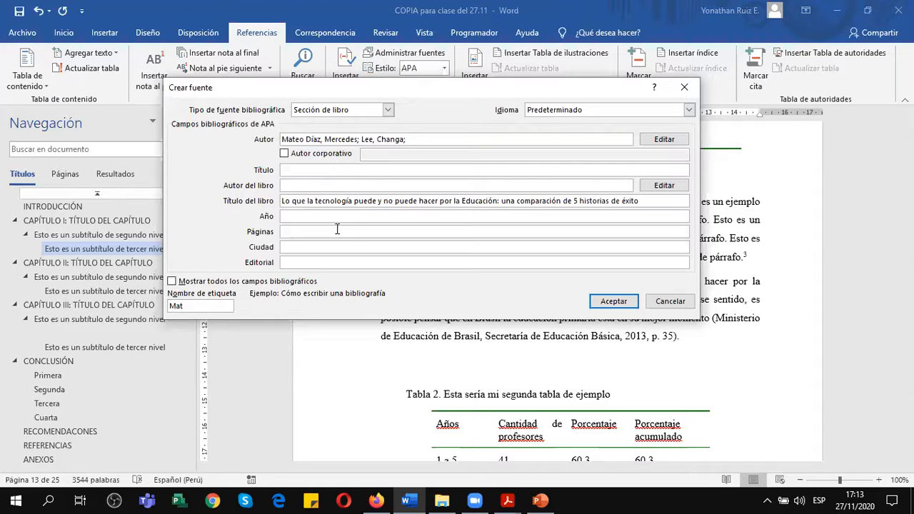
left_click(379, 500)
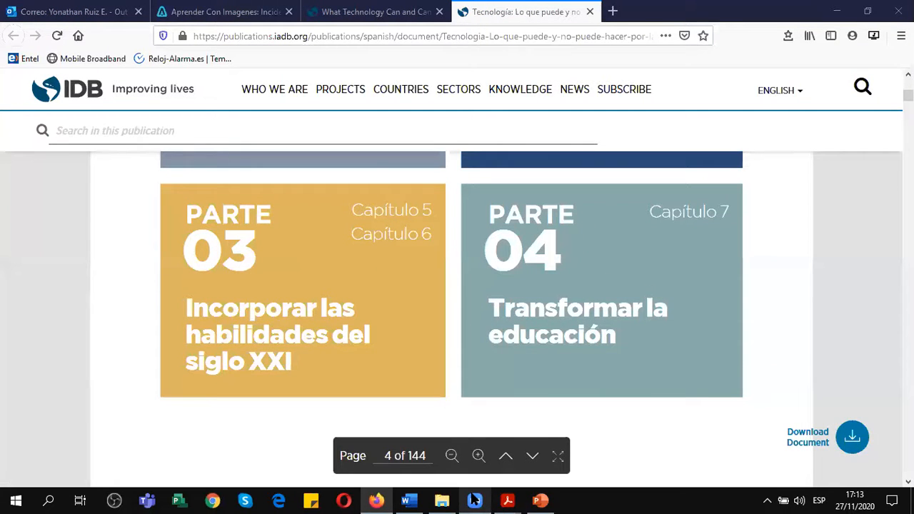
left_click(416, 499)
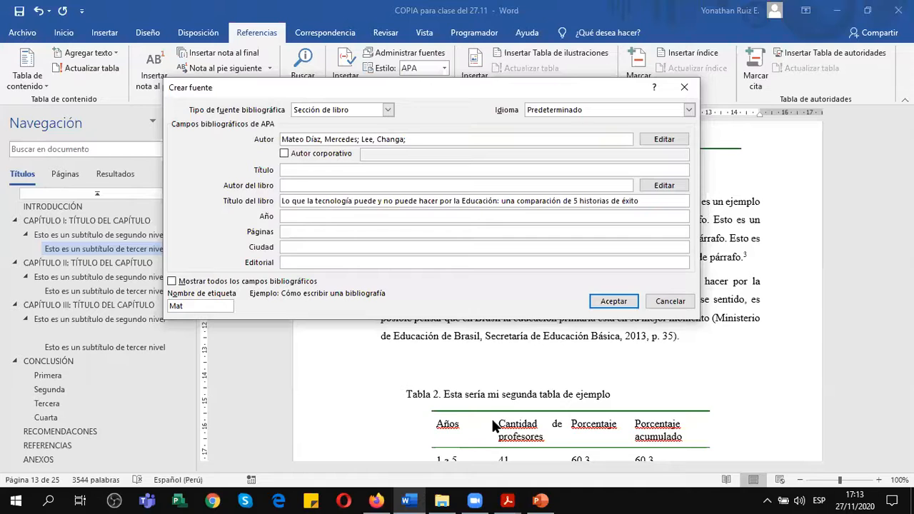
key("alt+Tab")
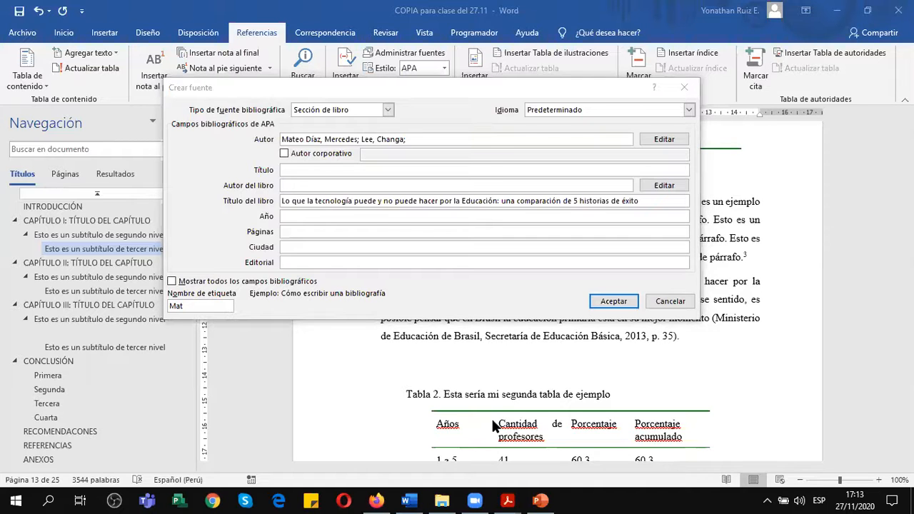
key("alt+Tab")
left_click(322, 171)
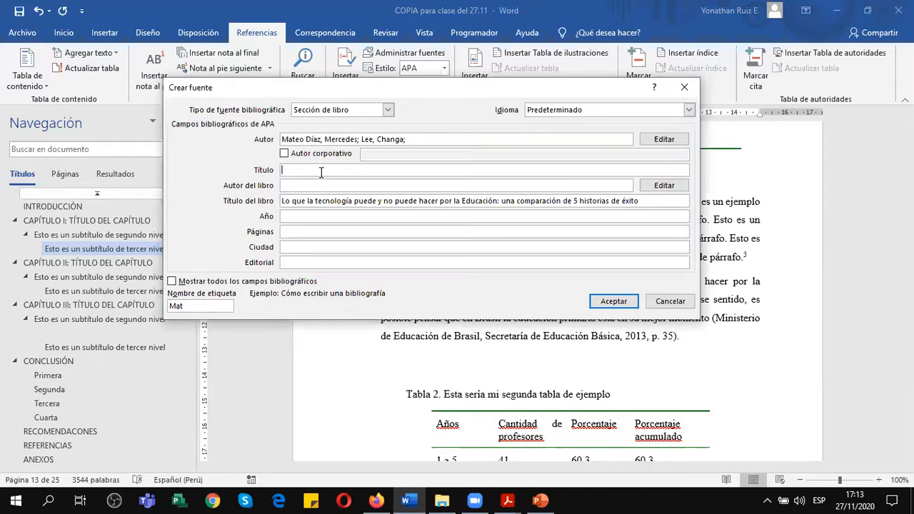
type("Transformar la Educación")
Set the year to 2020 and the pages to 125-144, checking Capítulo 7's page range in the Firefox publication.
left_click(425, 187)
left_click(397, 217)
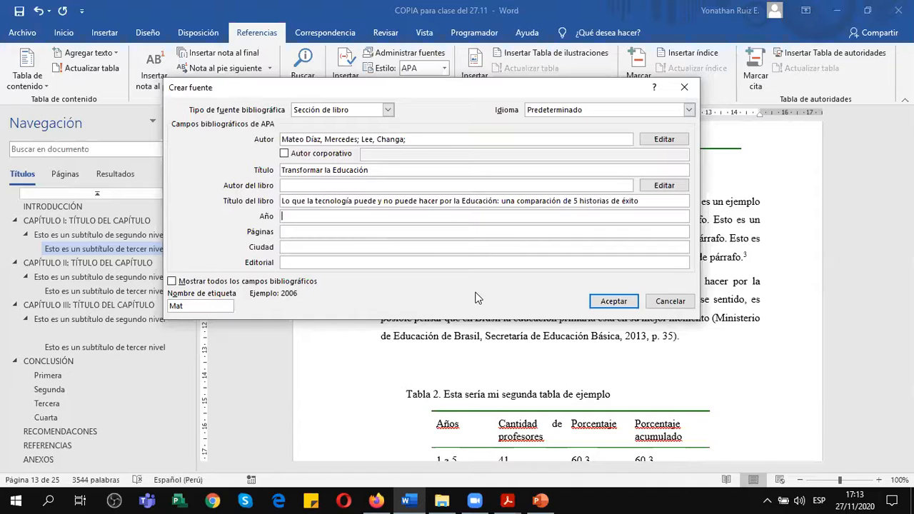
type("2020")
key("Tab")
type("125-")
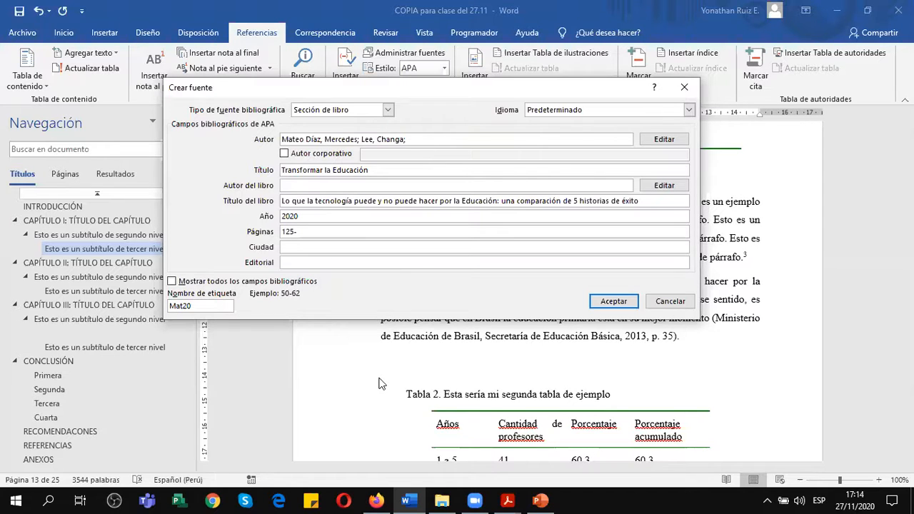
left_click(376, 501)
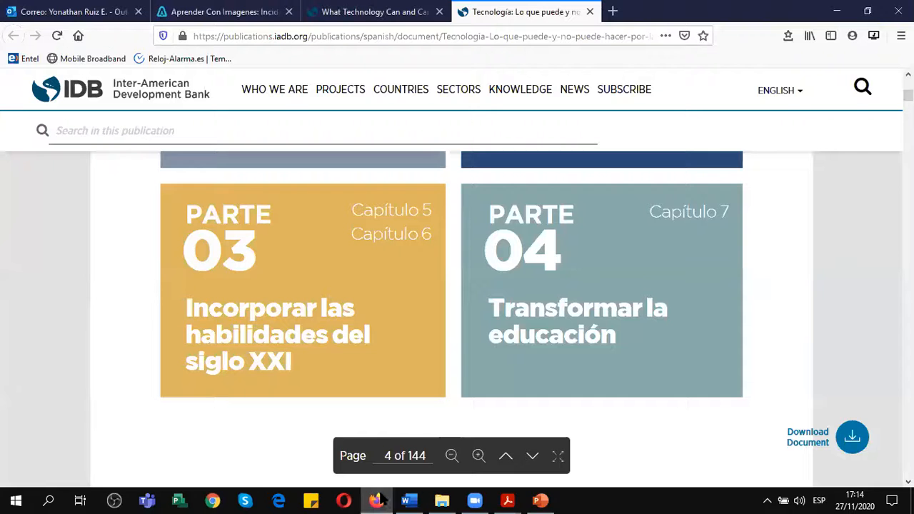
left_click(686, 213)
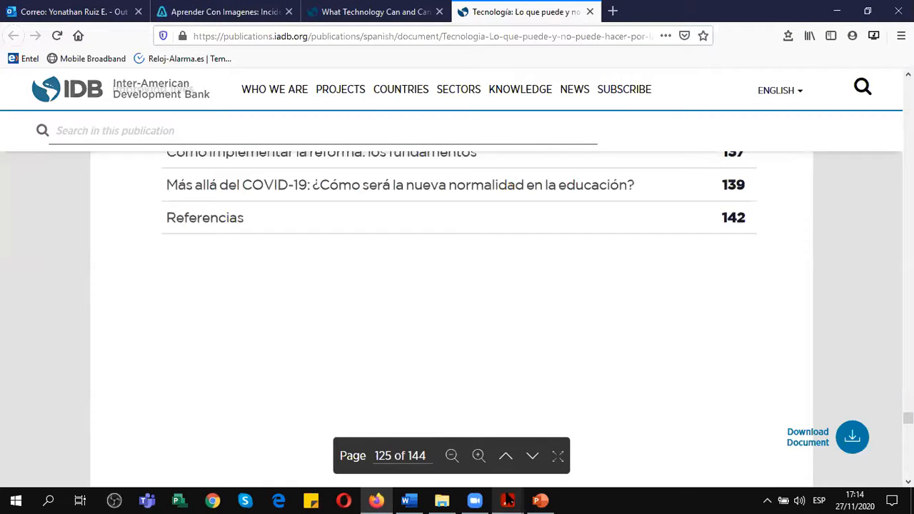
left_click(419, 502)
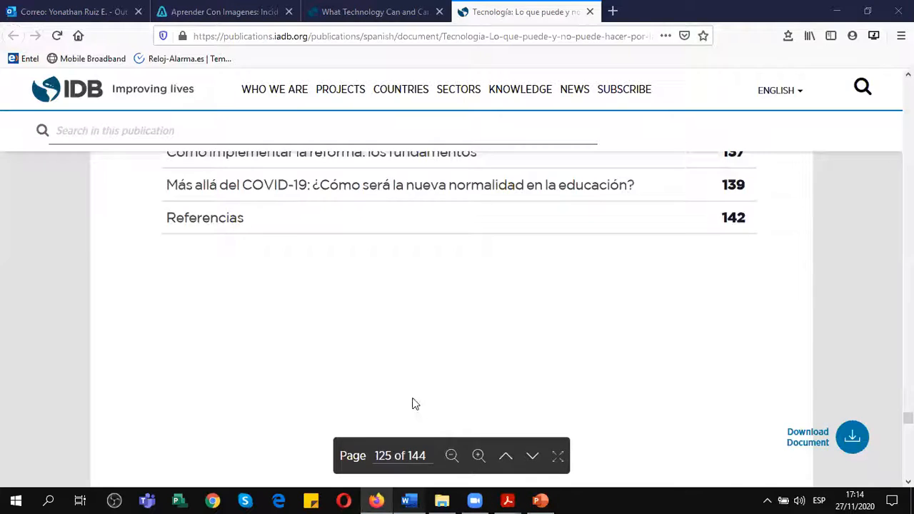
type("144")
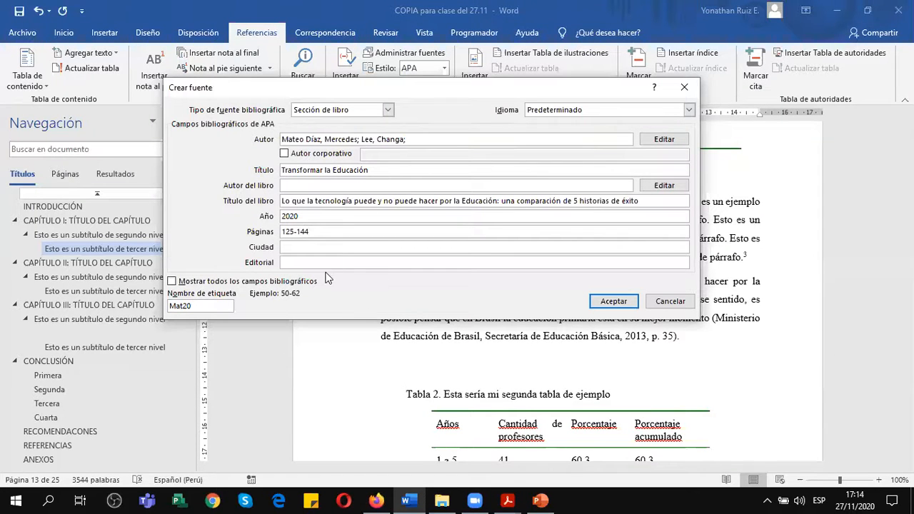
Show all bibliographic fields for the book section source and look over the city and publisher fields.
left_click(312, 247)
left_click(175, 282)
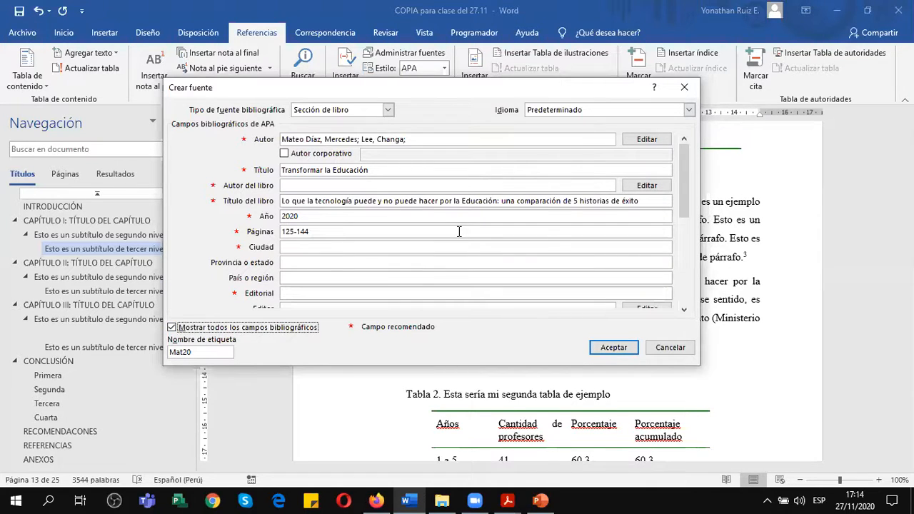
left_click(298, 246)
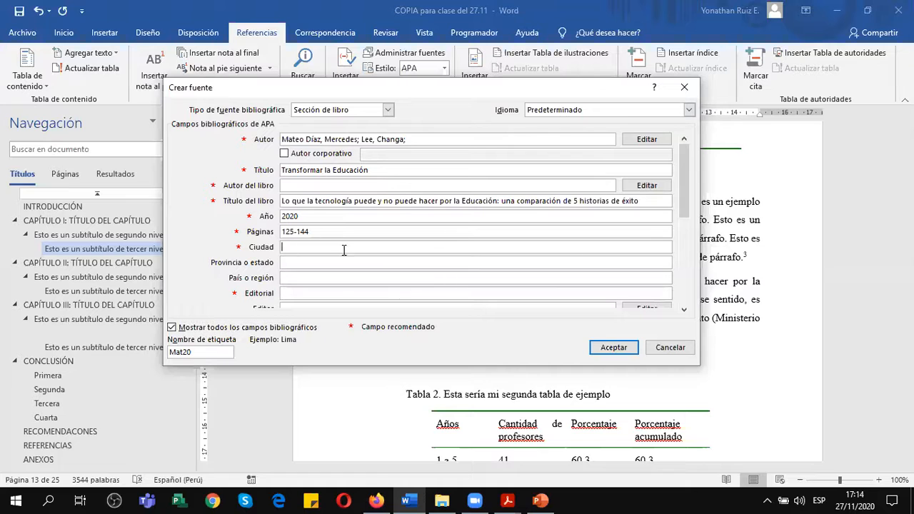
left_click_drag(686, 168, 685, 197)
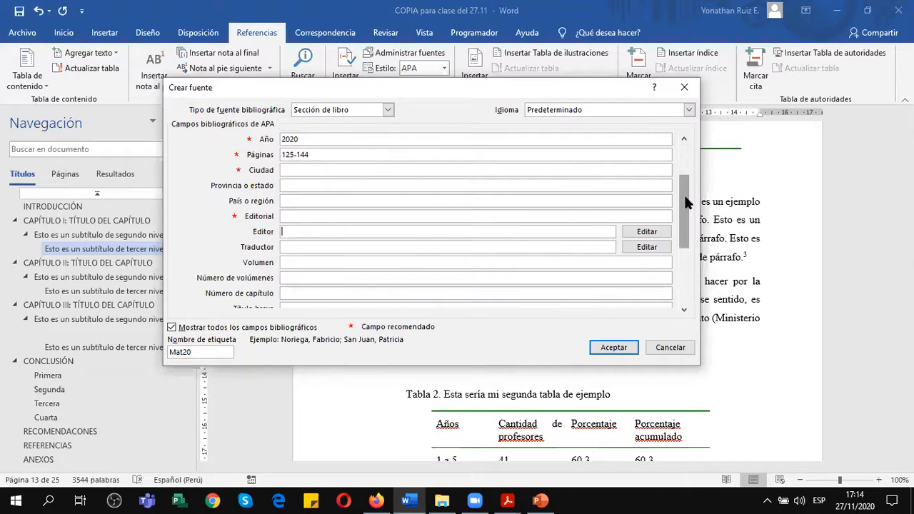
left_click(685, 135)
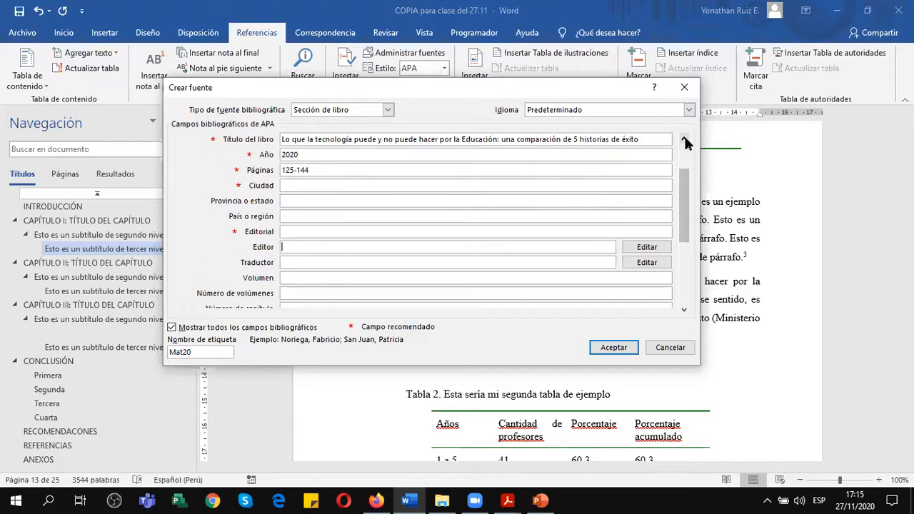
left_click(309, 231)
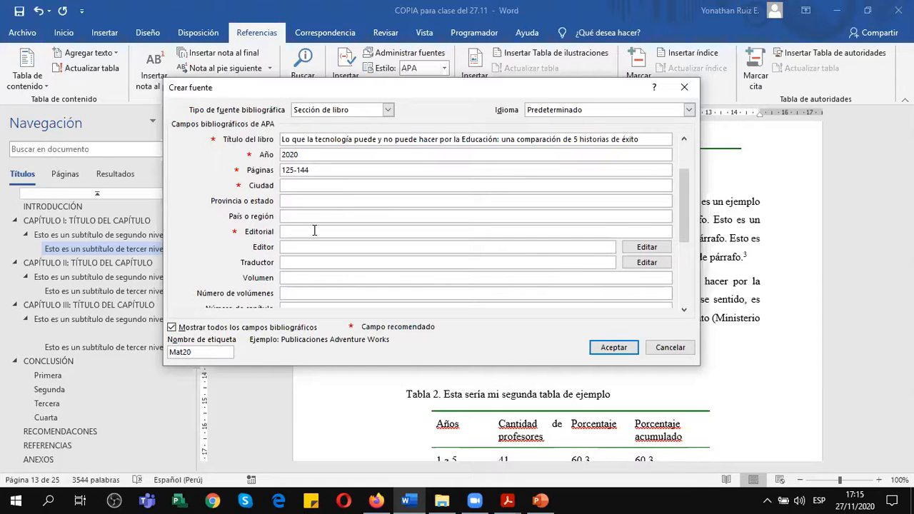
type("UNESCO")
key("BackSpace")
key("BackSpace")
key("BackSpace")
key("BackSpace")
key("BackSpace")
key("BackSpace")
type("IDB")
Set the book section's publisher to "Banco Interamericano de Desarrollo".
double_click(351, 233)
type("Banco Interamericano de Desarrollo")
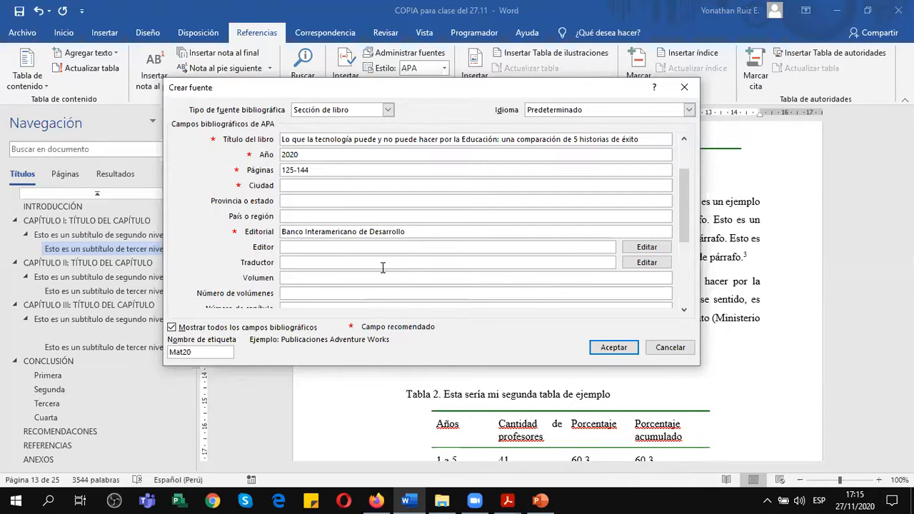
left_click_drag(690, 193, 688, 287)
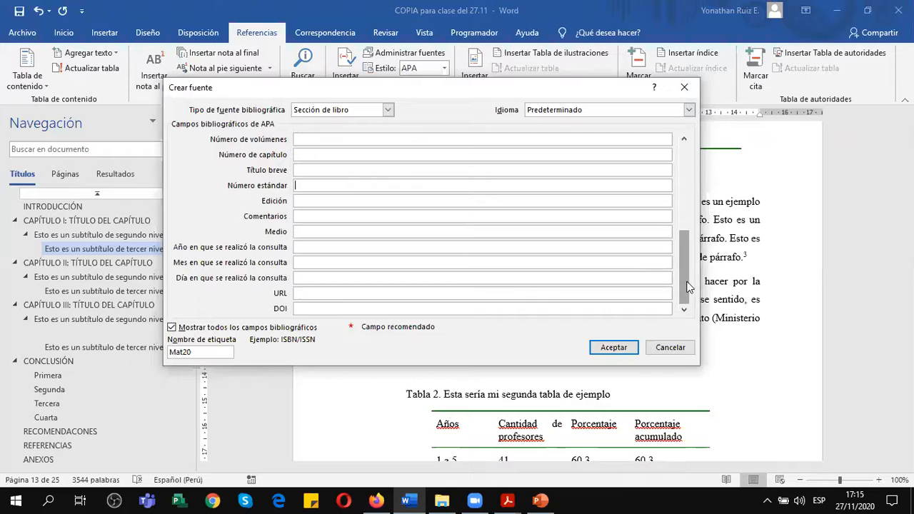
left_click(321, 308)
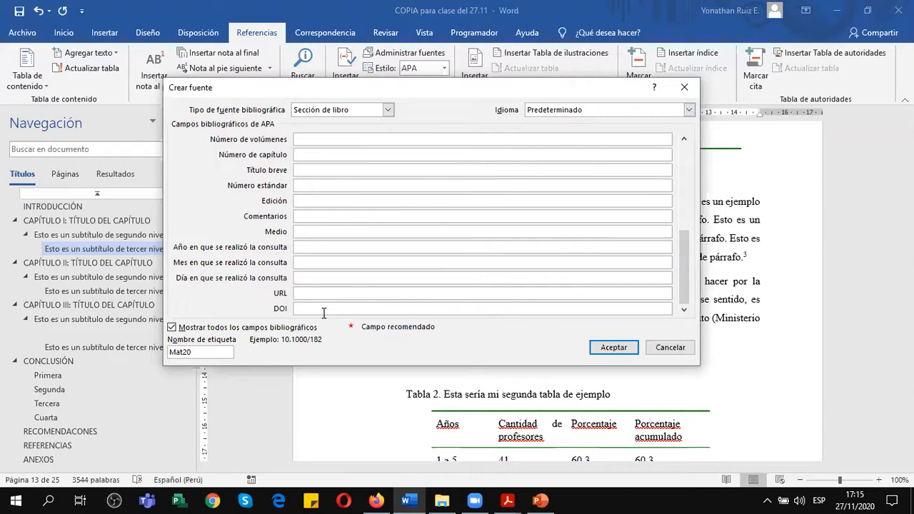
type("Lo que la tecnología puede y no puede hacer por la Educación: una comparación de 5 historias de éxito")
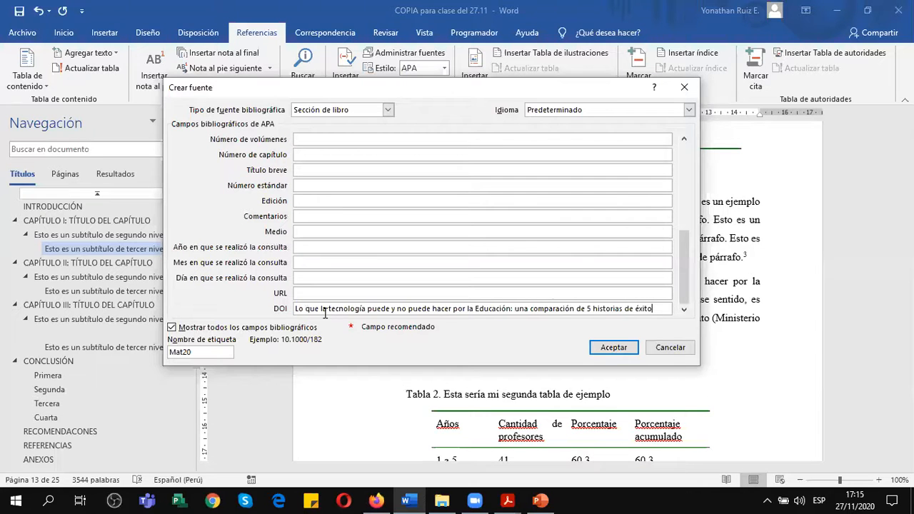
key("ctrl+z")
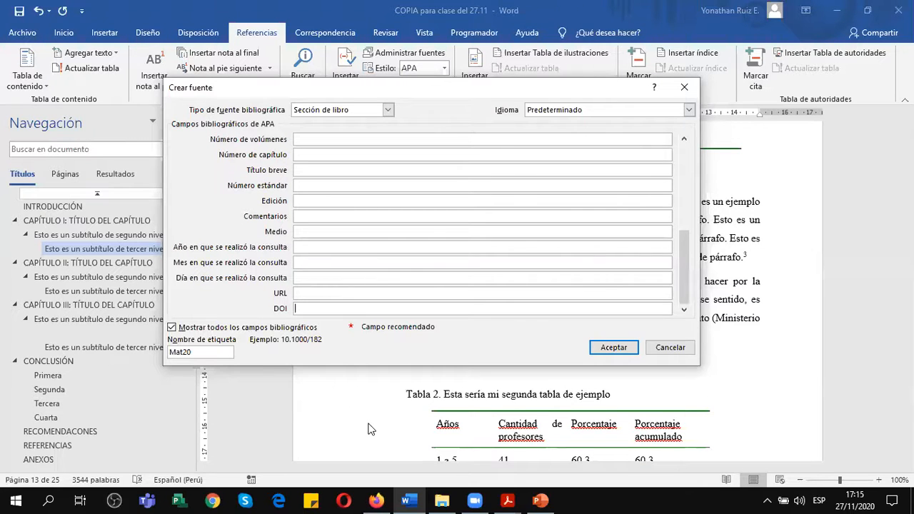
left_click(540, 501)
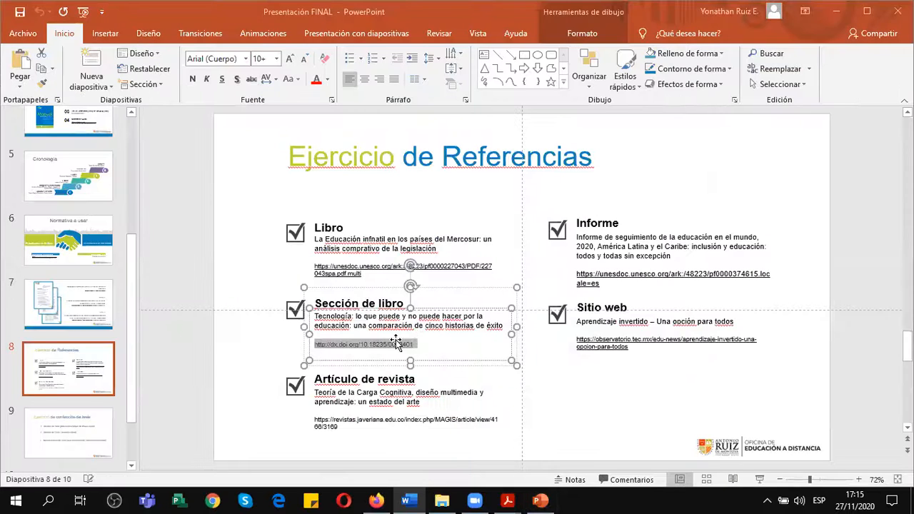
left_click(411, 344)
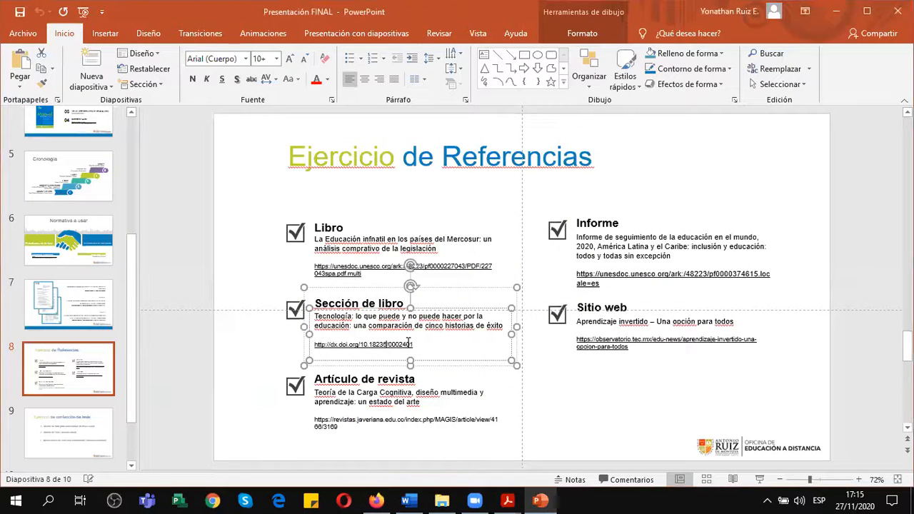
left_click_drag(415, 345, 314, 345)
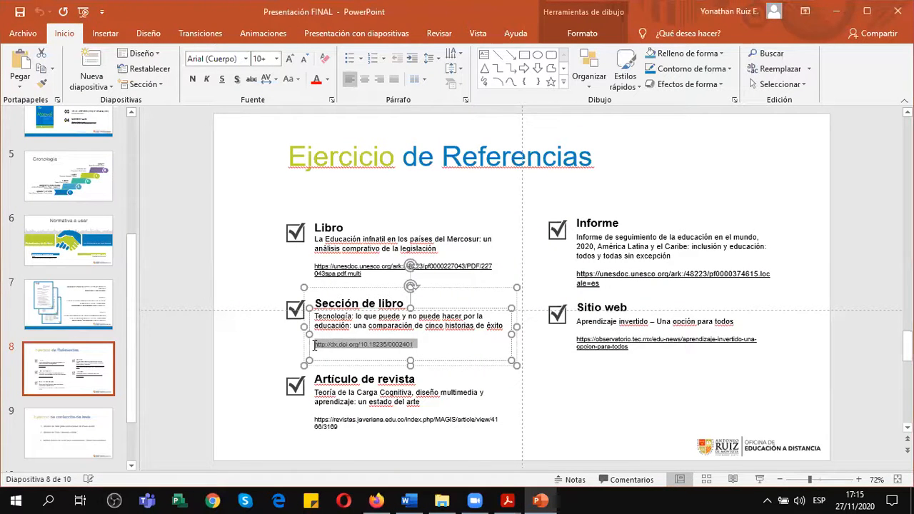
key("ctrl+c")
key("alt+Tab")
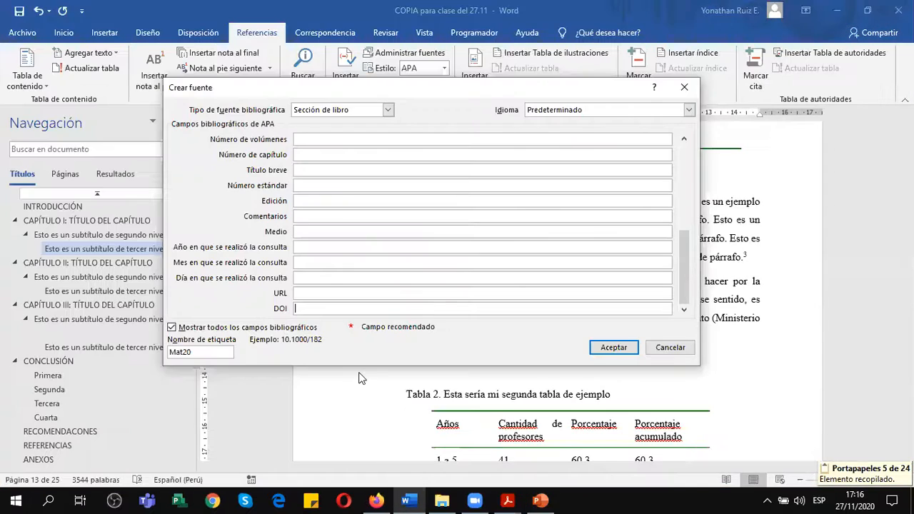
key("ctrl+v")
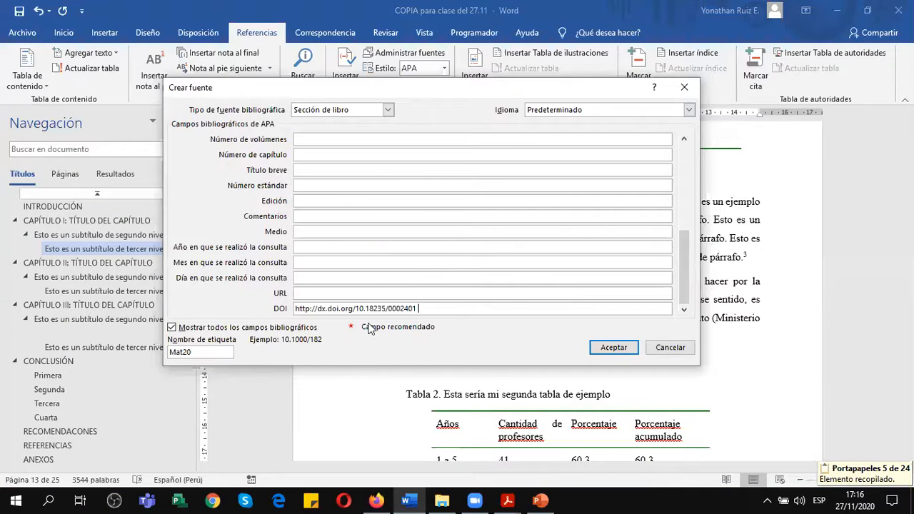
left_click_drag(684, 268, 684, 161)
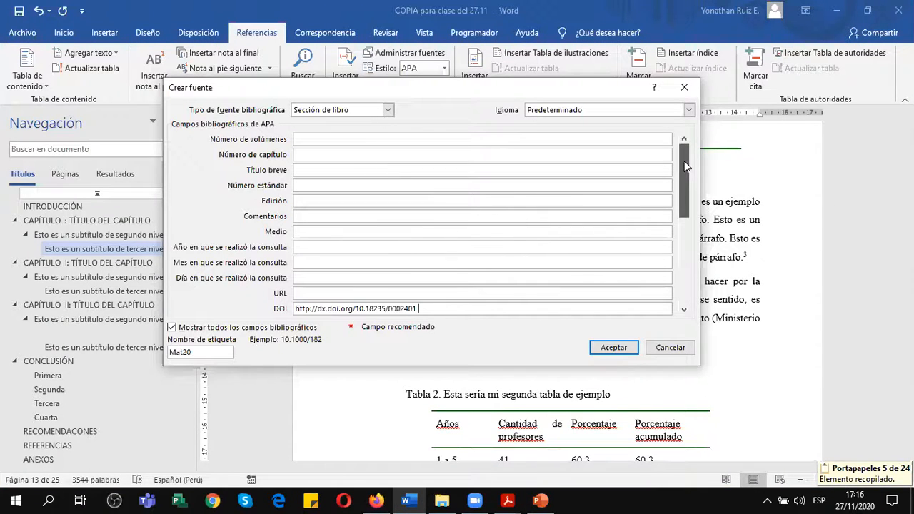
left_click(614, 347)
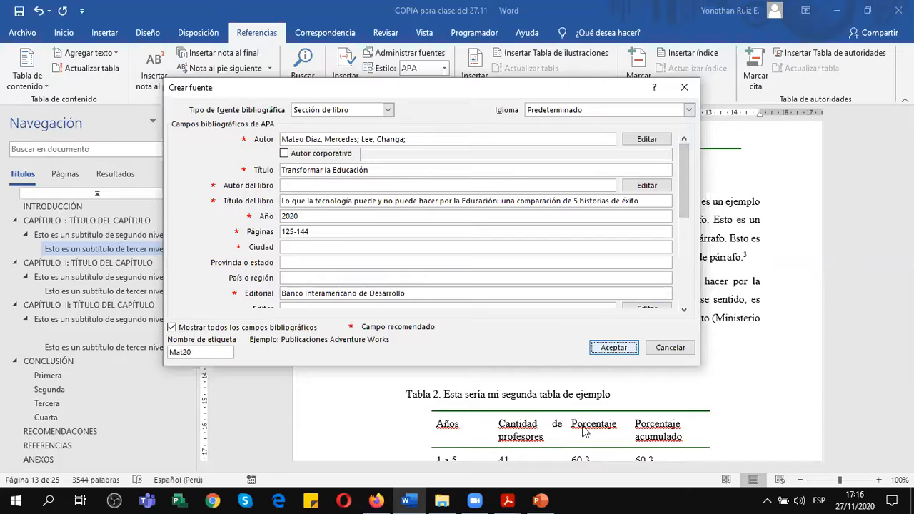
Look through the pages around the new citation, checking both example tables, the footnotes and the other citations in the text.
left_click(362, 239)
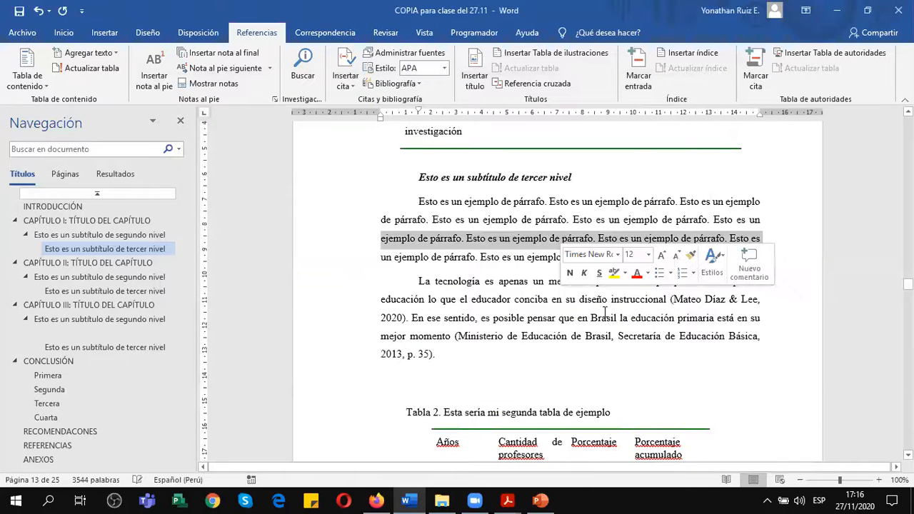
left_click(477, 239)
left_click(484, 258)
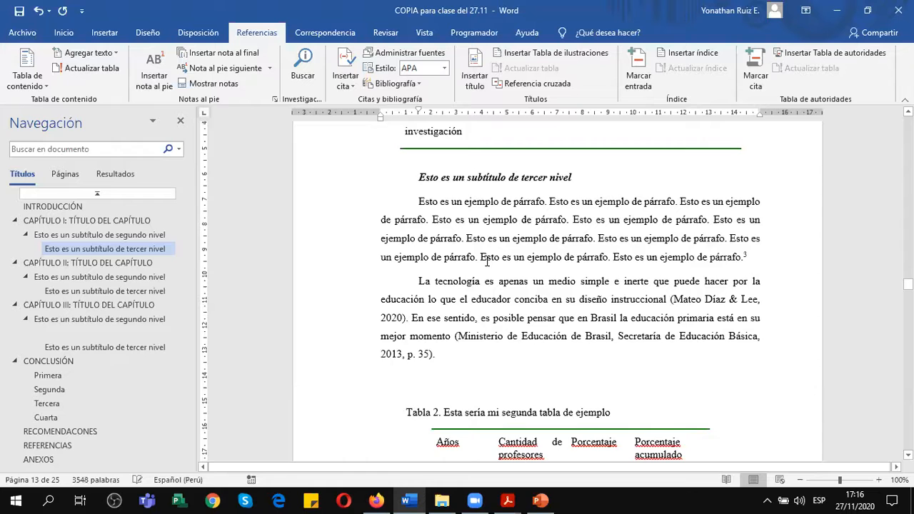
scroll(487, 261, "down", 1)
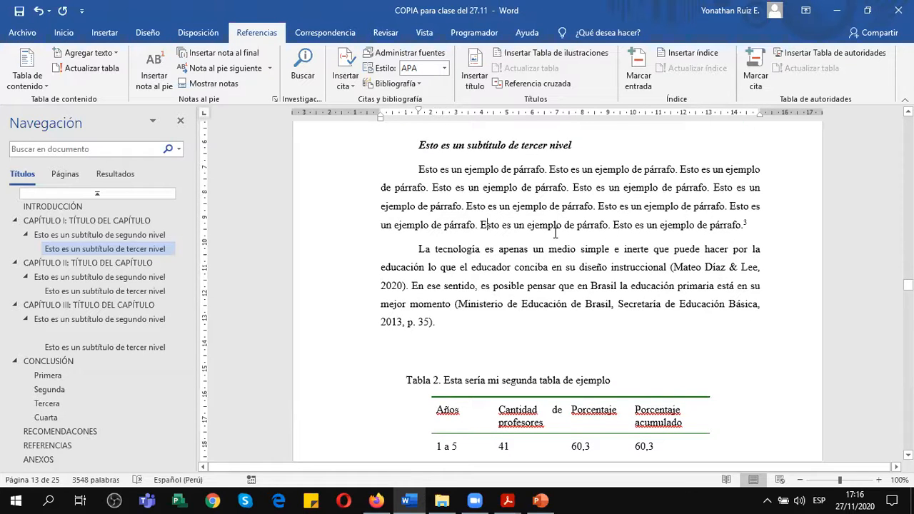
scroll(557, 210, "down", 10)
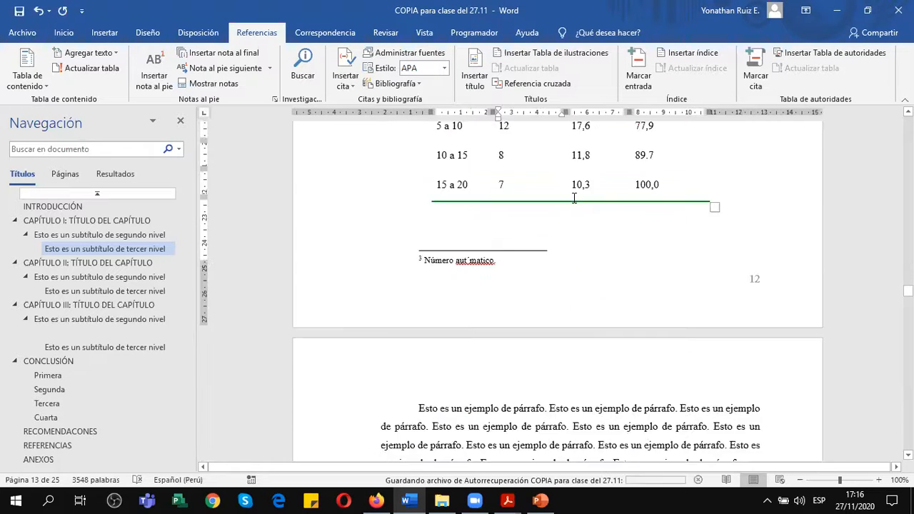
scroll(575, 199, "up", 4)
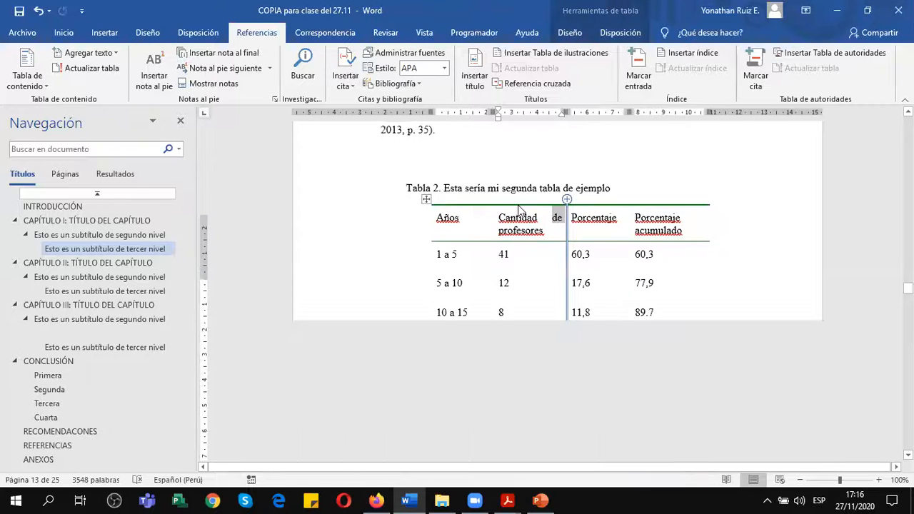
scroll(520, 211, "up", 5)
scroll(501, 261, "up", 4)
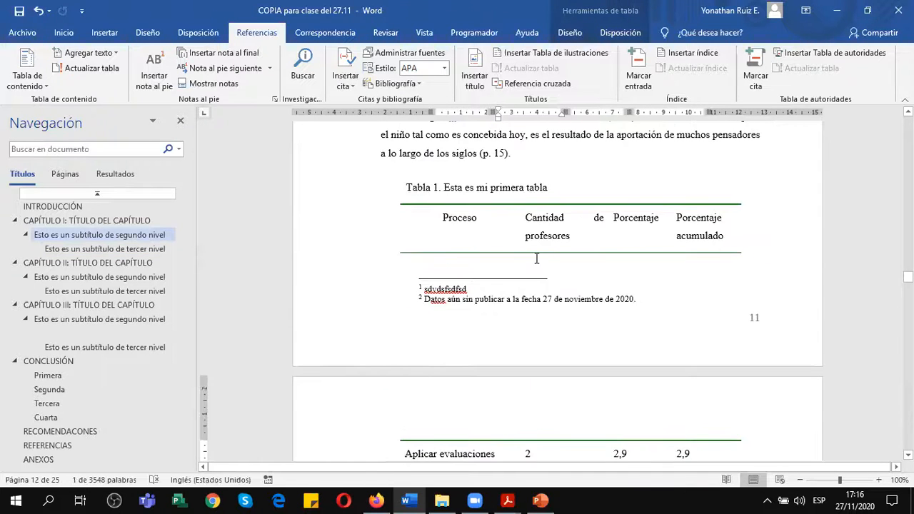
scroll(536, 259, "up", 3)
scroll(537, 259, "down", 12)
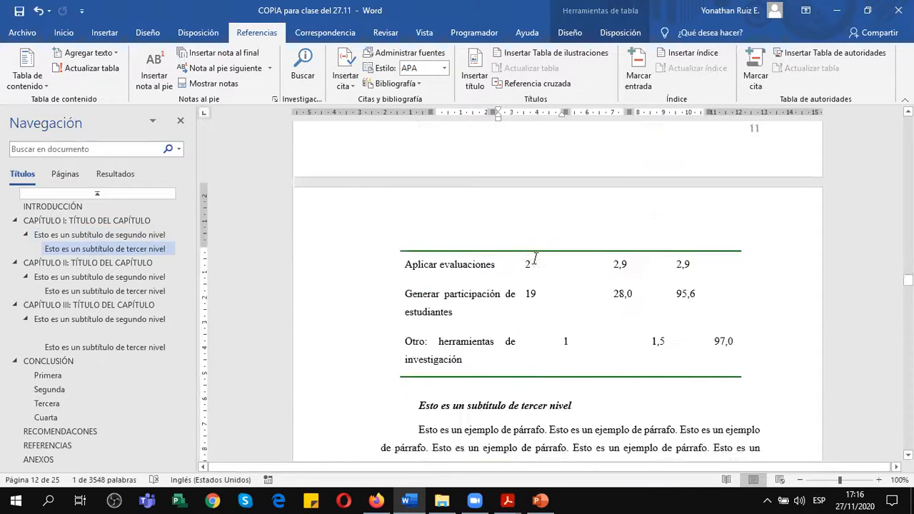
scroll(536, 259, "down", 10)
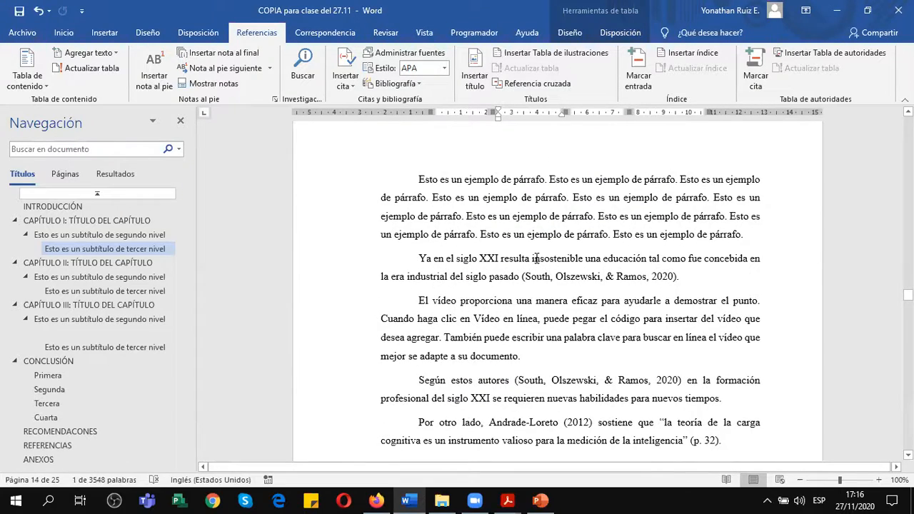
scroll(536, 259, "down", 4)
scroll(537, 261, "up", 5)
scroll(536, 261, "up", 15)
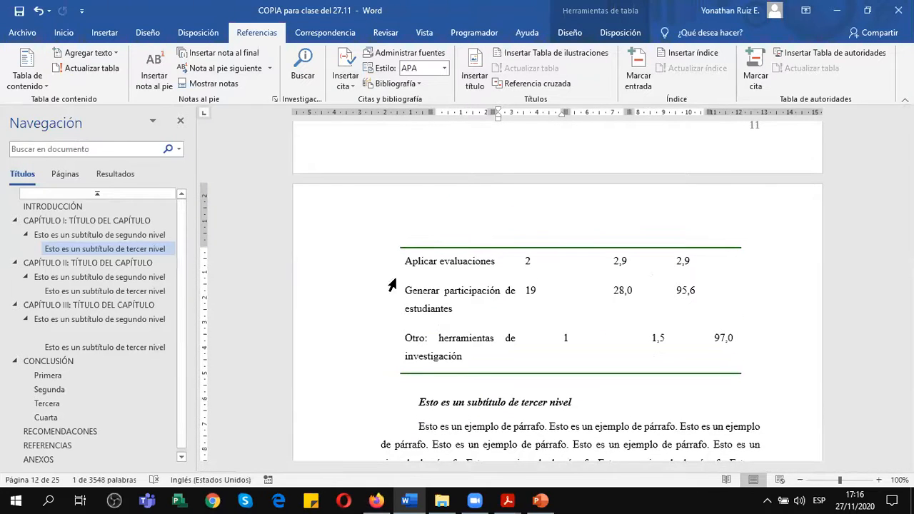
scroll(396, 286, "down", 4)
scroll(429, 293, "down", 2)
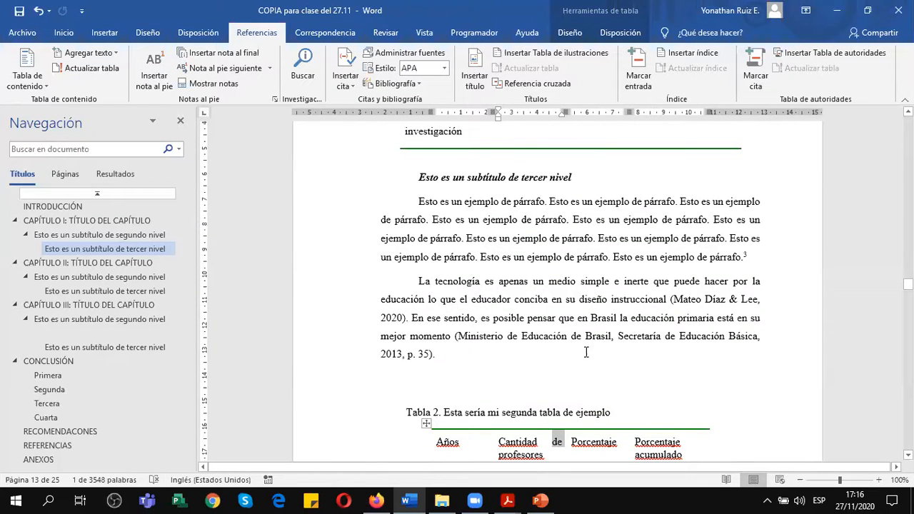
Examine the new 2020 citation in the paragraph about technology, including the ampersand between its two authors.
left_click(674, 298)
left_click(642, 299)
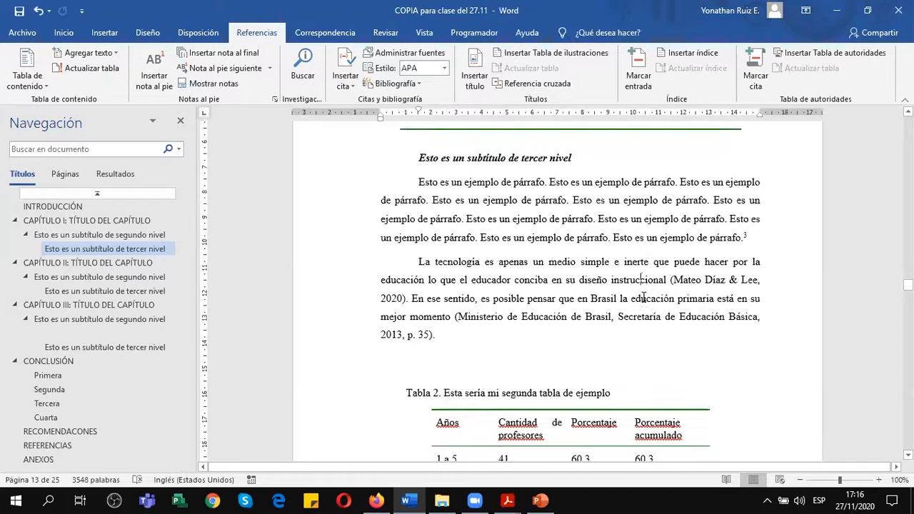
scroll(677, 272, "down", 1)
left_click(677, 264)
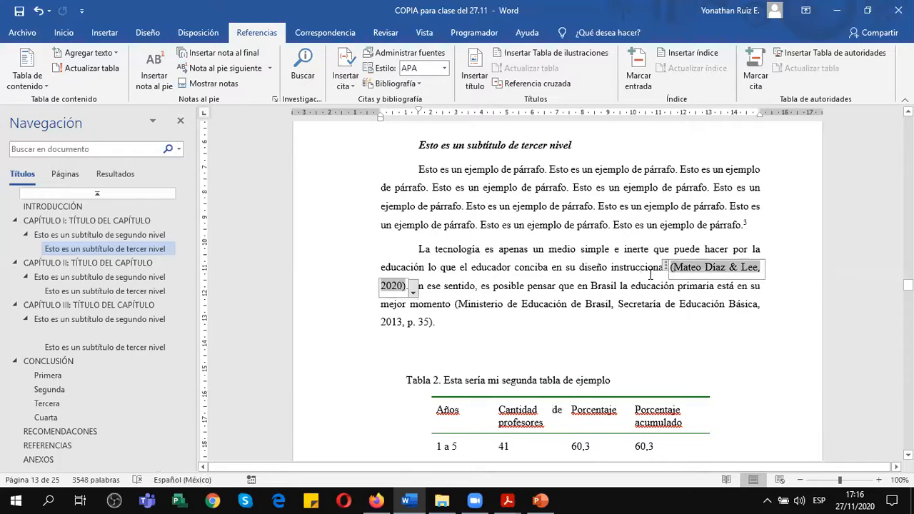
left_click(466, 269)
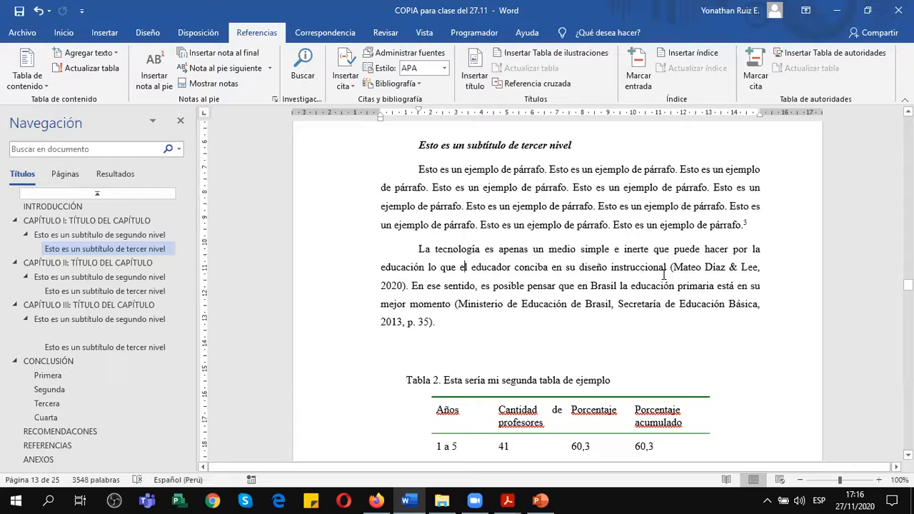
scroll(705, 266, "down", 2)
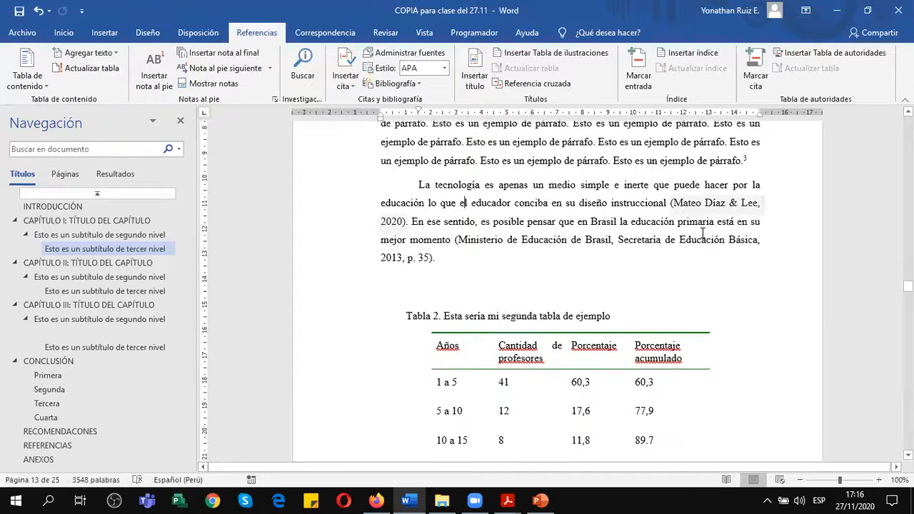
left_click(682, 205)
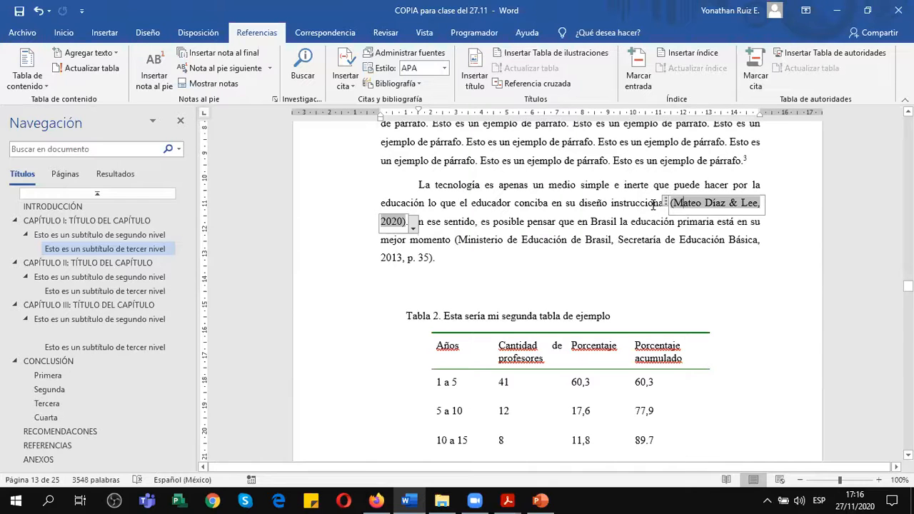
left_click(665, 203)
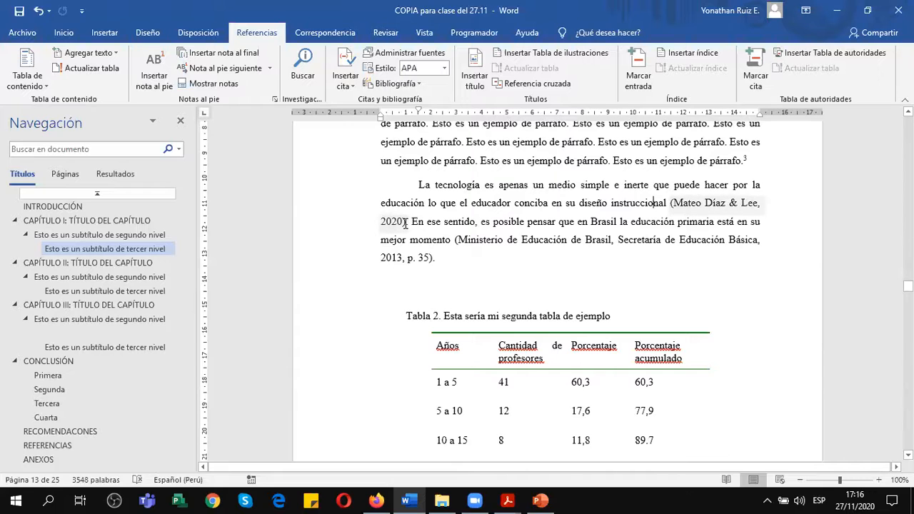
double_click(735, 204)
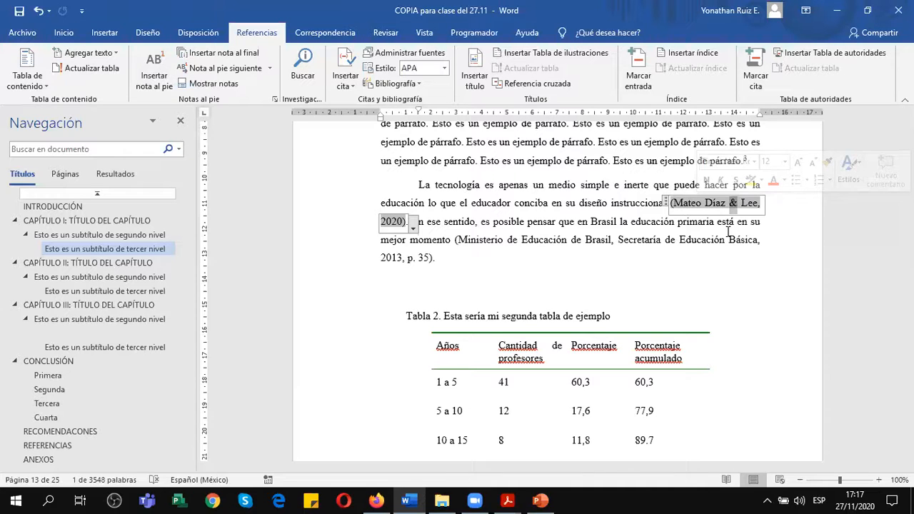
left_click(608, 203)
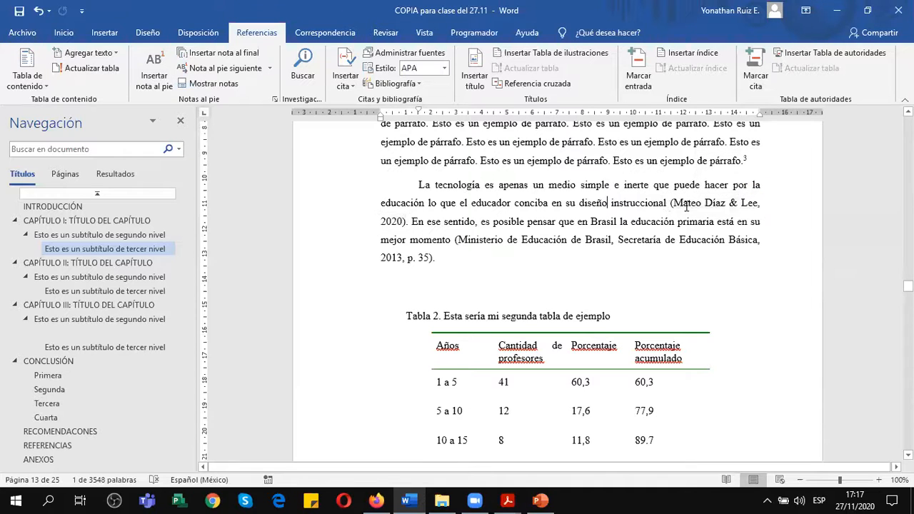
left_click(732, 205)
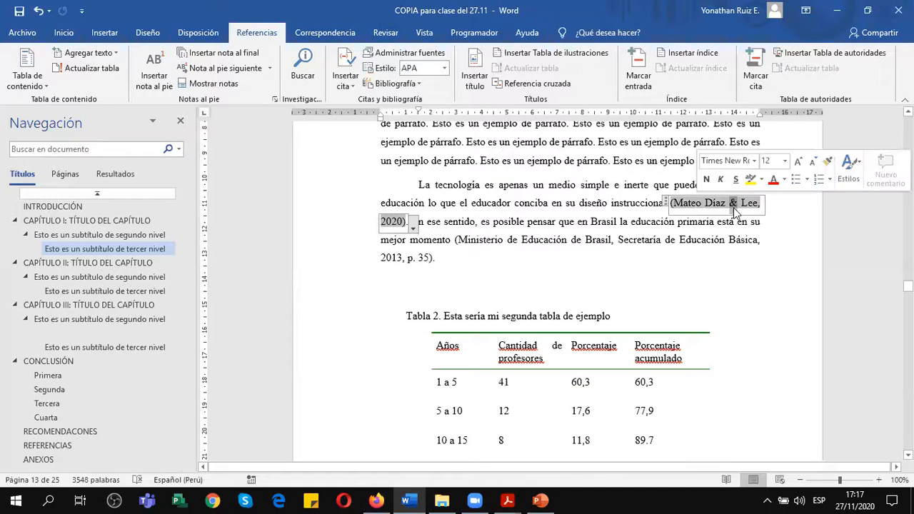
Inspect the ampersand in the 2020 citation of the technology paragraph and the options offered for editing or converting that citation.
left_click(738, 208)
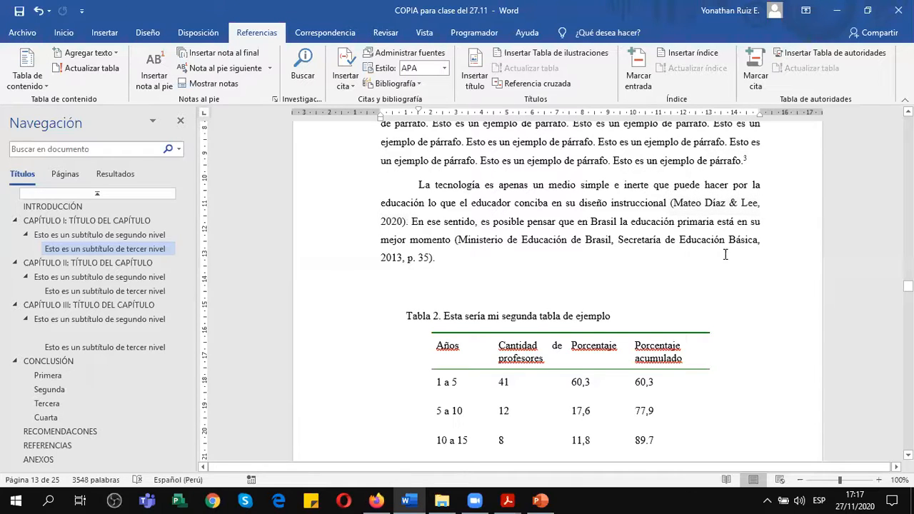
double_click(734, 202)
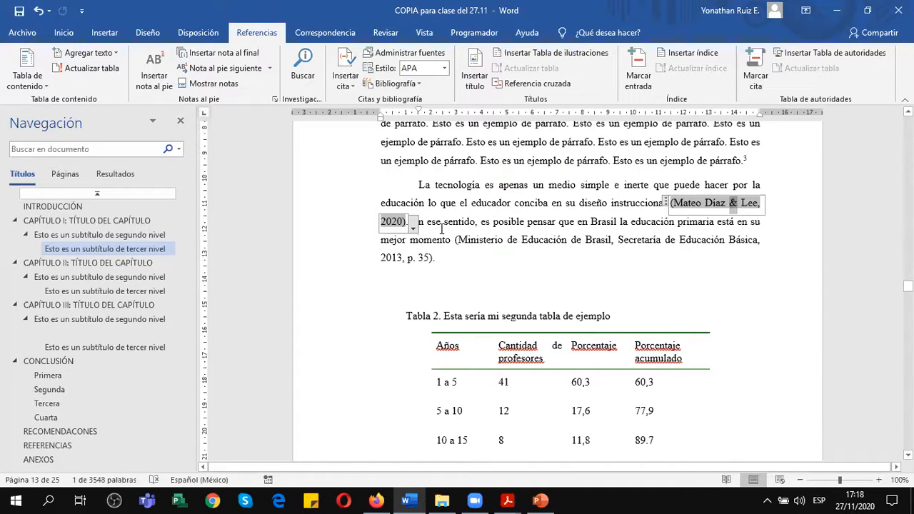
left_click(413, 226)
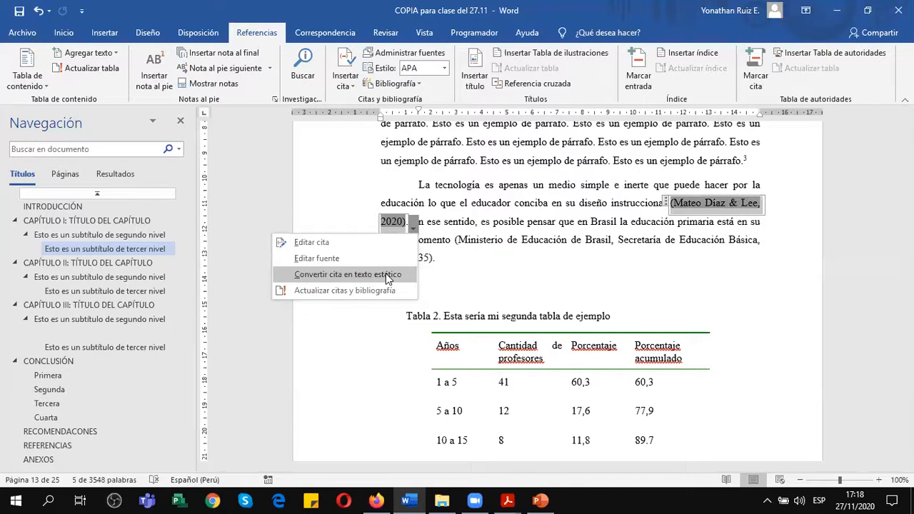
left_click(605, 230)
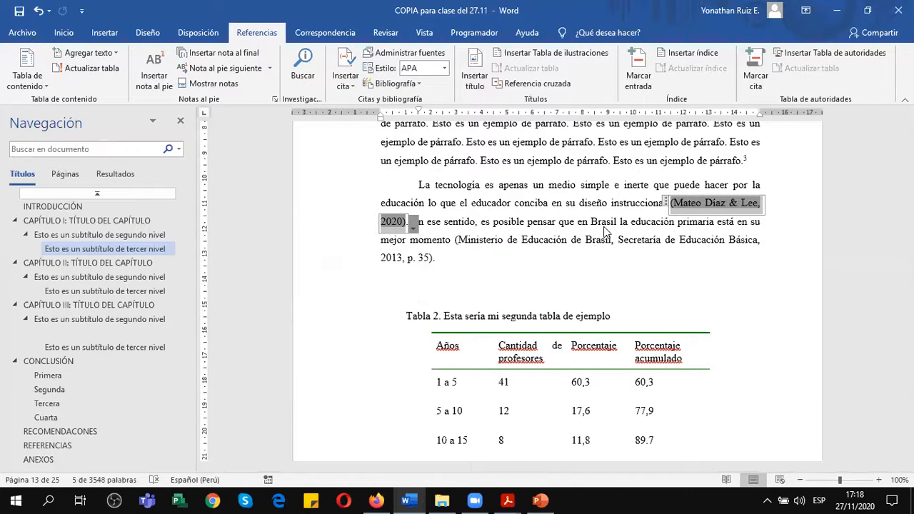
left_click(697, 220)
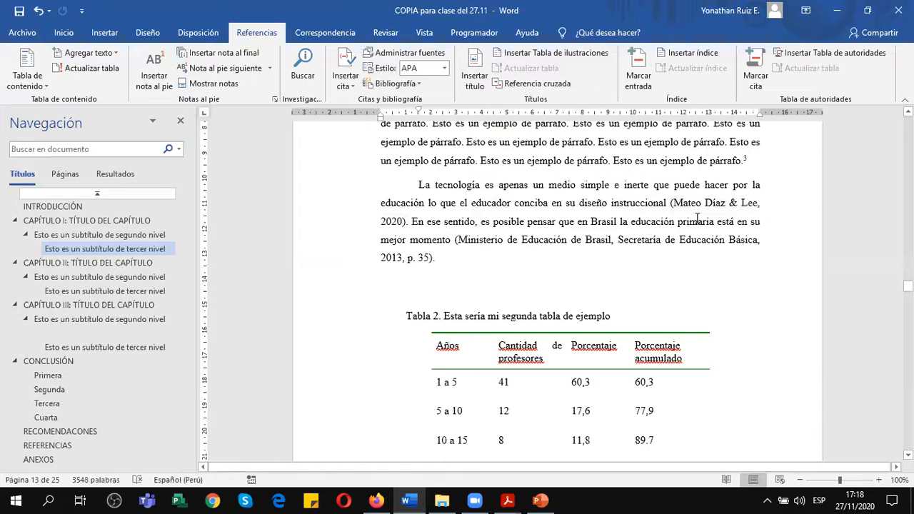
double_click(733, 204)
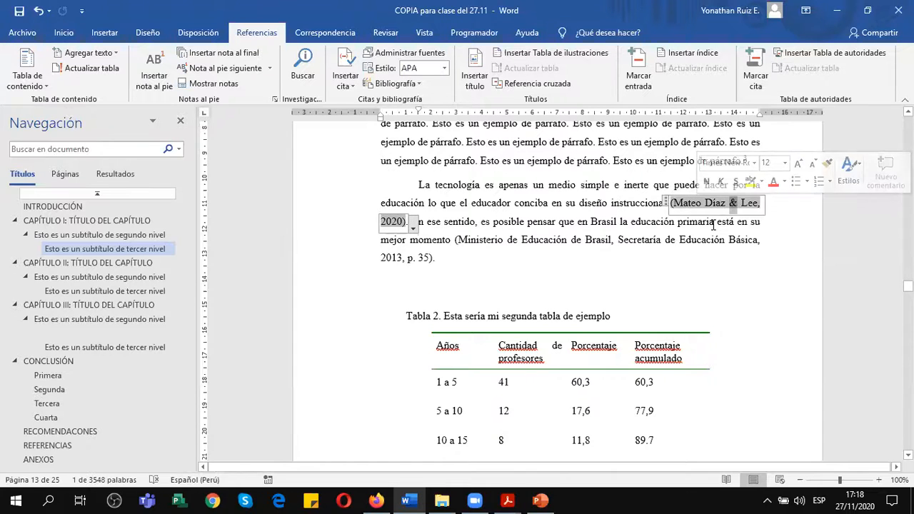
left_click(620, 212)
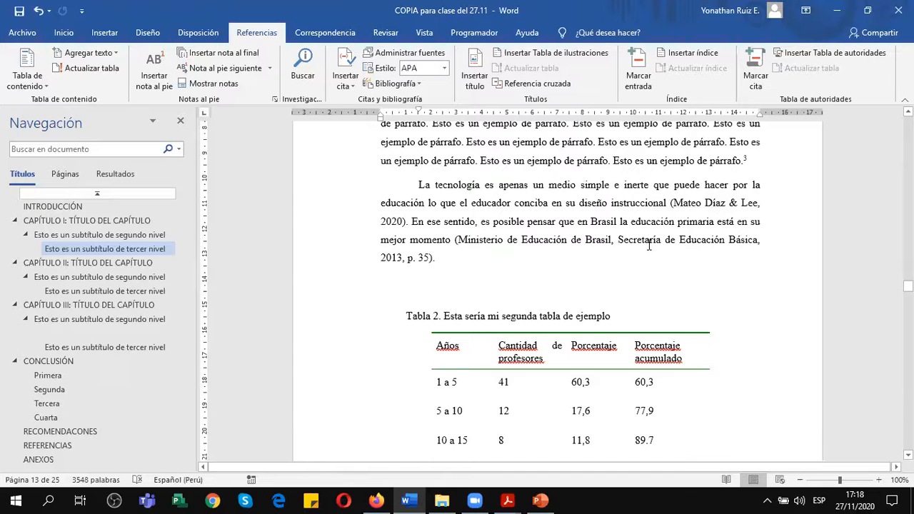
left_click(541, 501)
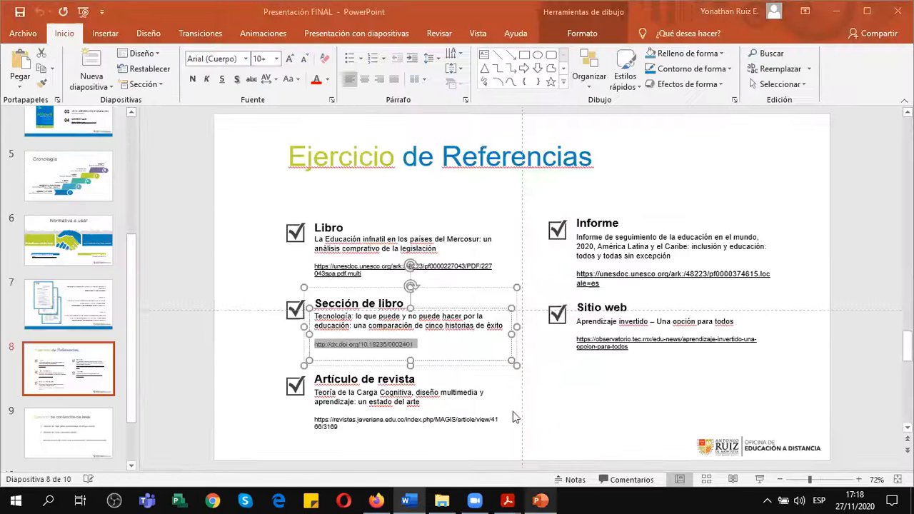
scroll(500, 408, "down", 2)
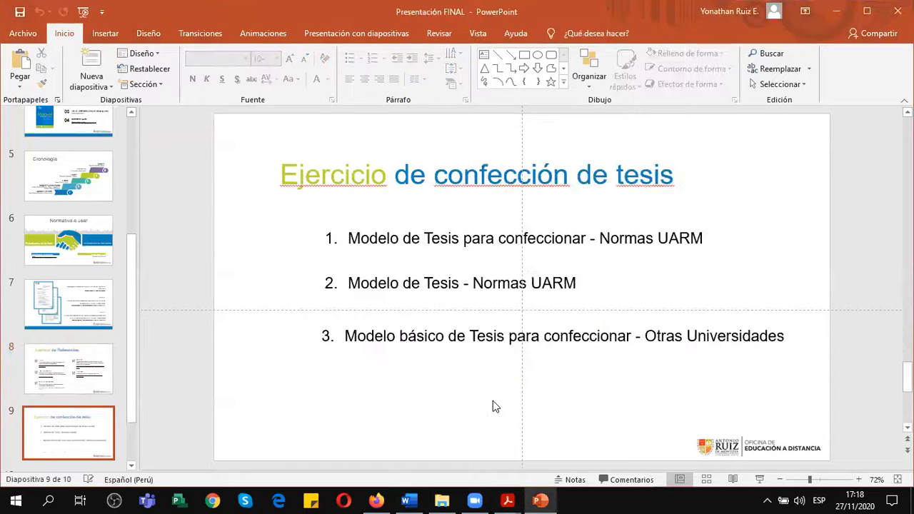
left_click(80, 365)
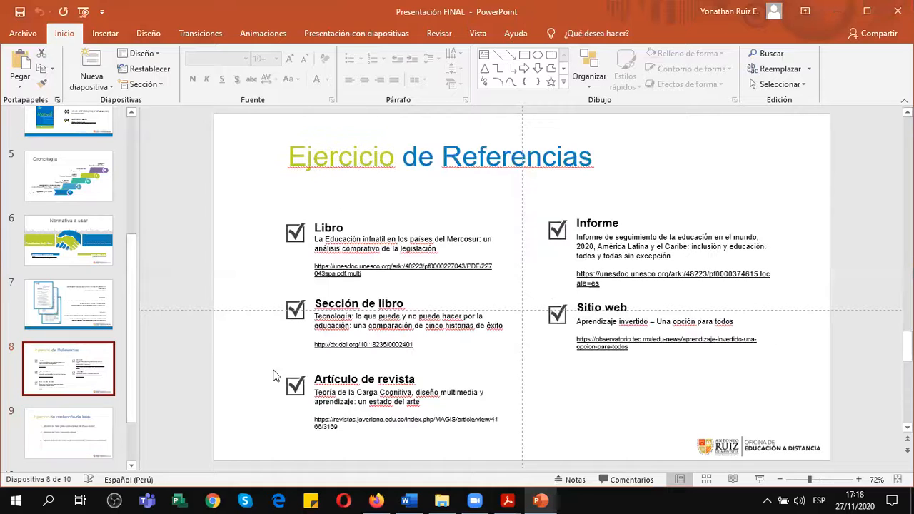
left_click(350, 379)
left_click_drag(343, 429, 317, 420)
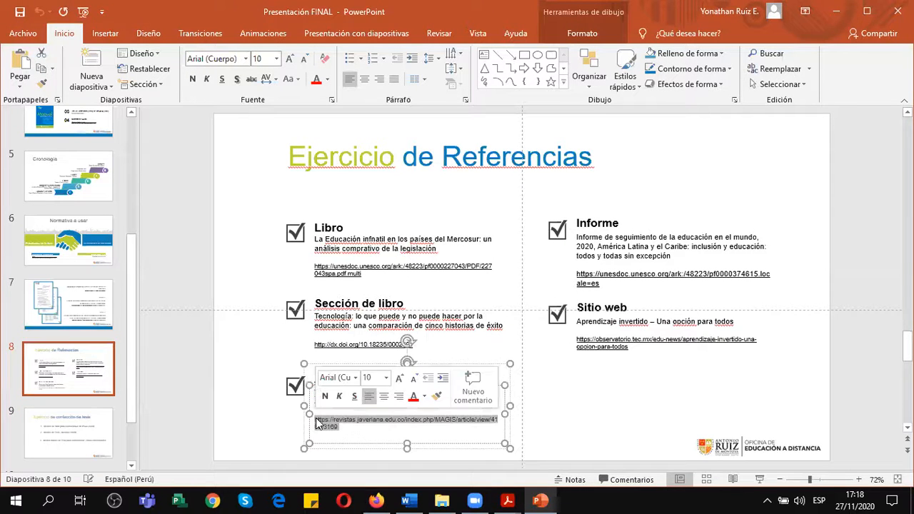
key("ctrl+c")
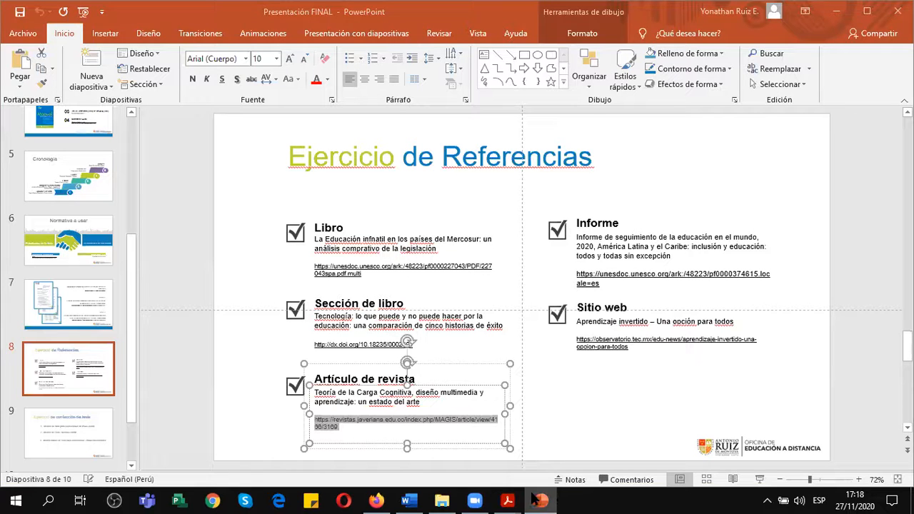
Return to the thesis in Word, and switch from it to the Anexo 1 guide in Adobe Acrobat Reader.
mouse_move(529, 500)
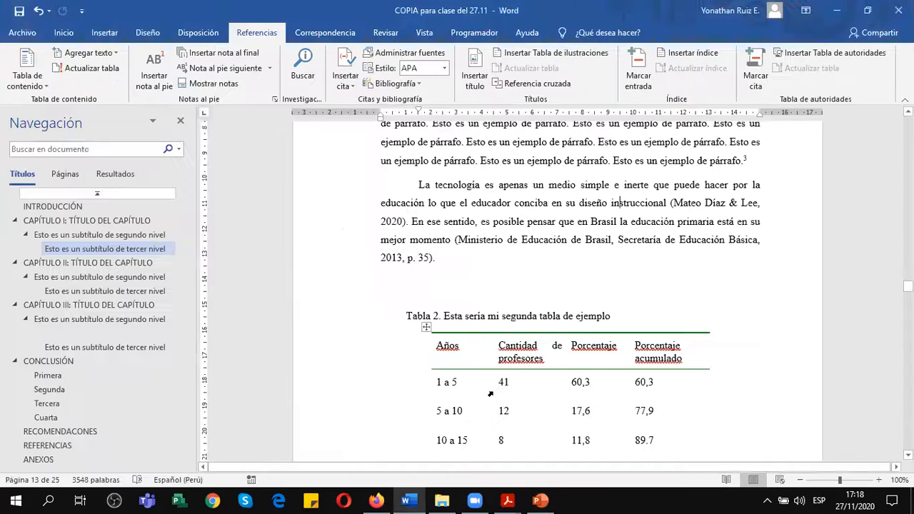
left_click(409, 502)
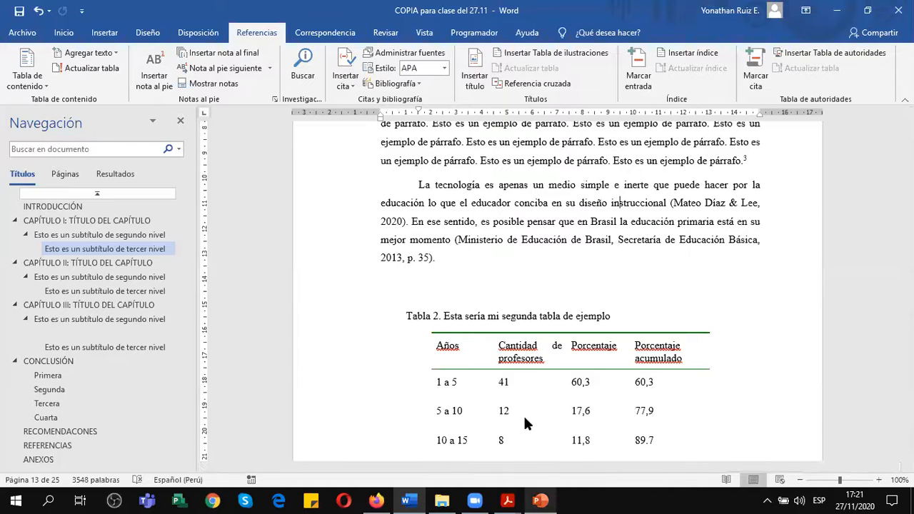
mouse_move(516, 500)
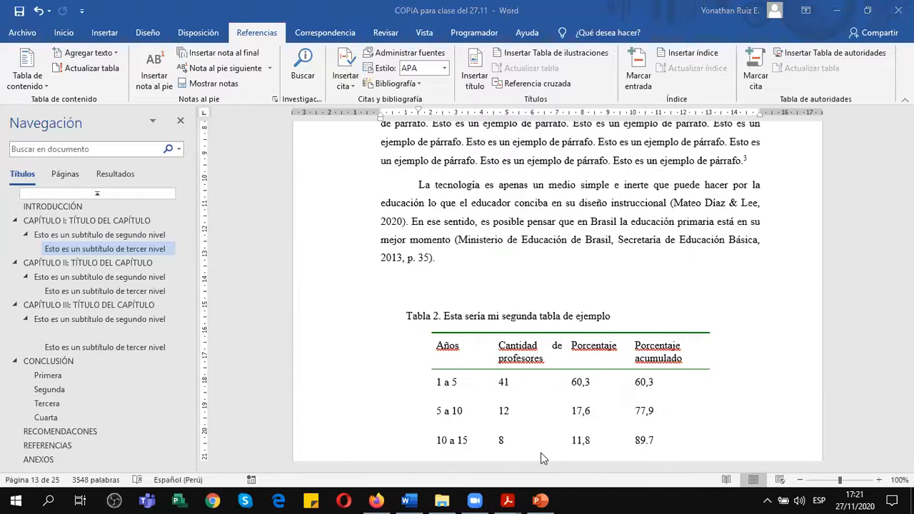
key("alt+Tab")
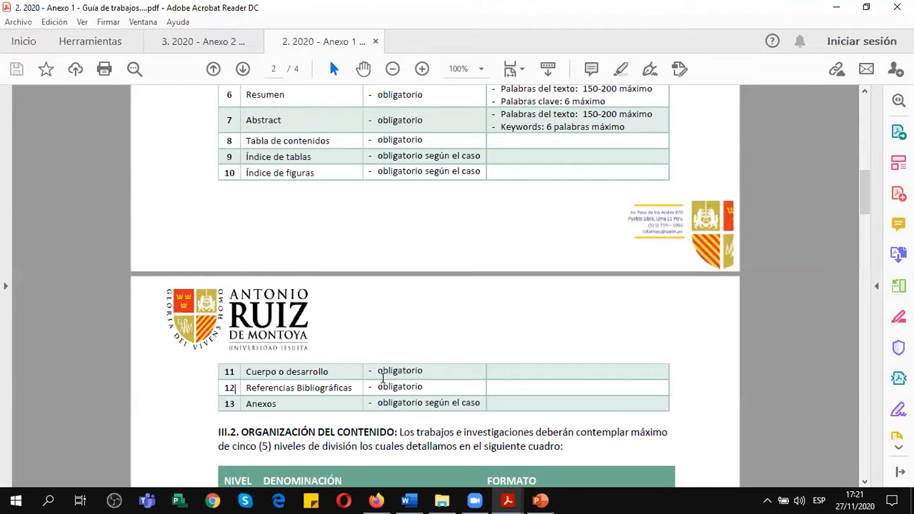
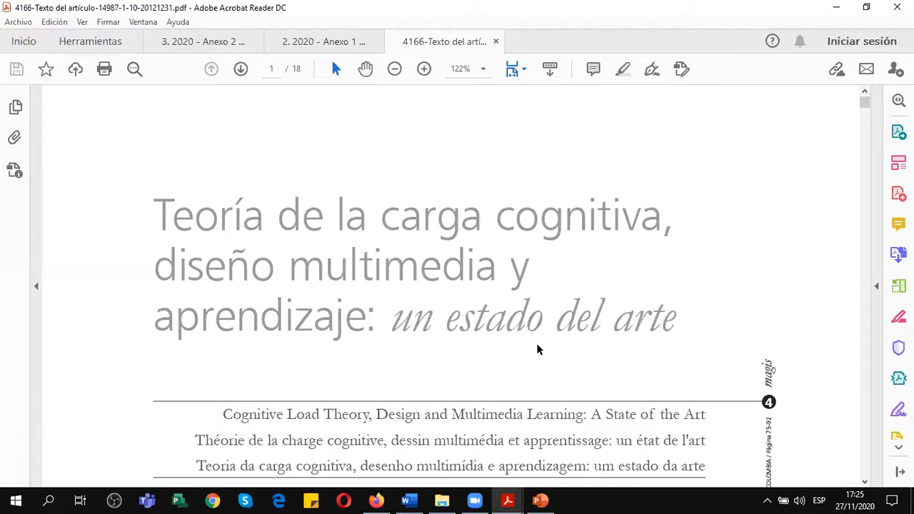
Examine the journal article's first page in the PDF, covering its title, author and abstract, and return to the thesis in Word.
scroll(536, 345, "down", 3)
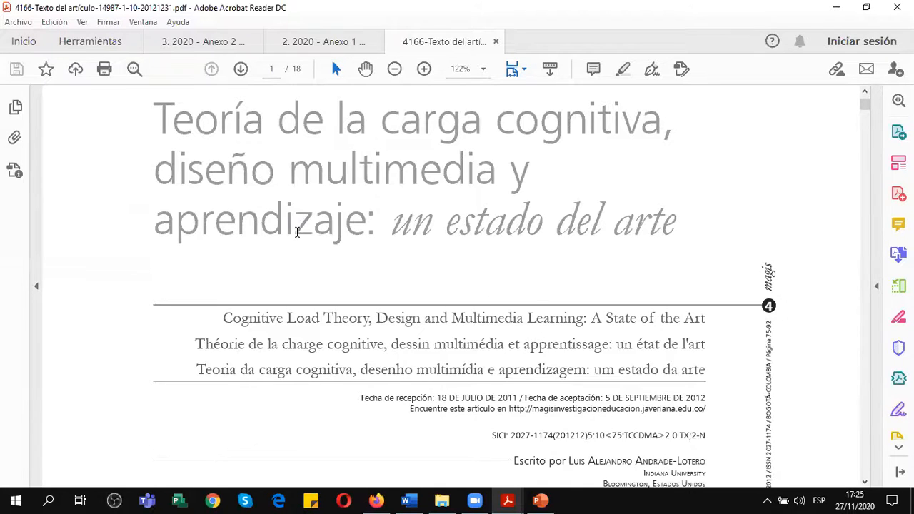
scroll(310, 254, "up", 2)
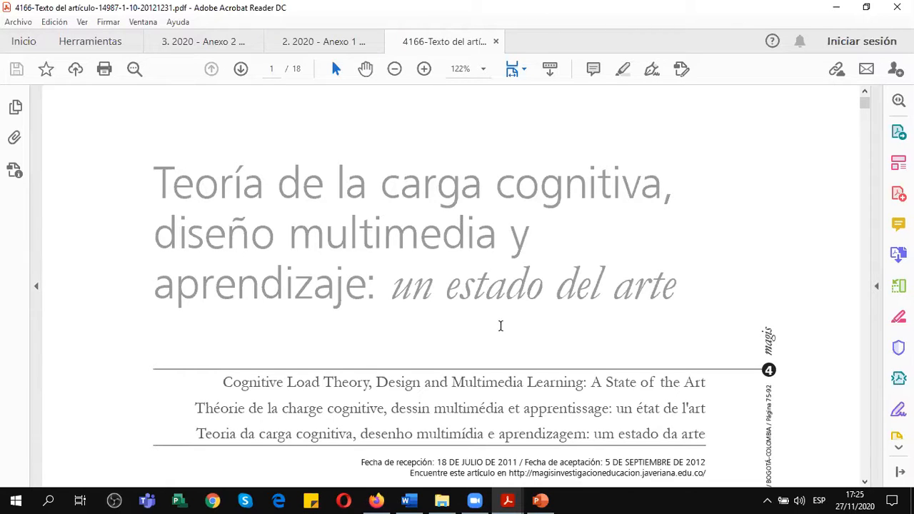
left_click_drag(394, 288, 658, 288)
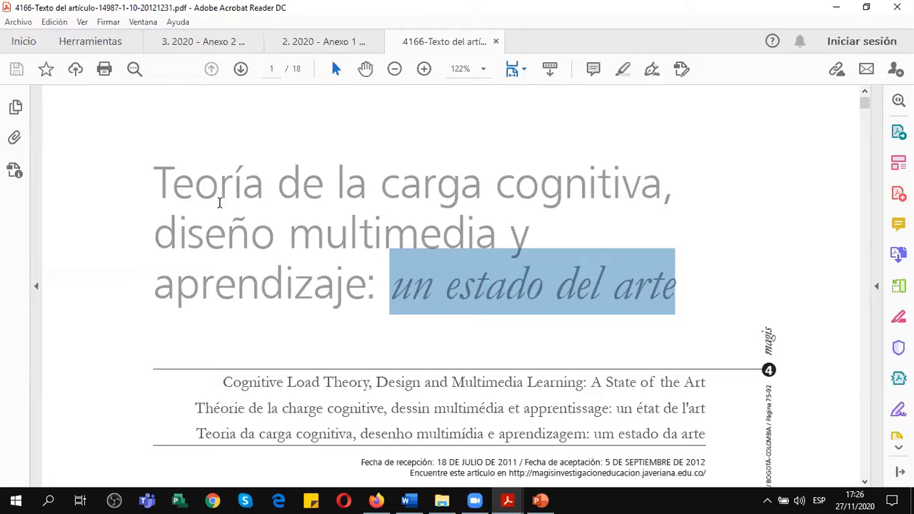
scroll(218, 201, "down", 1)
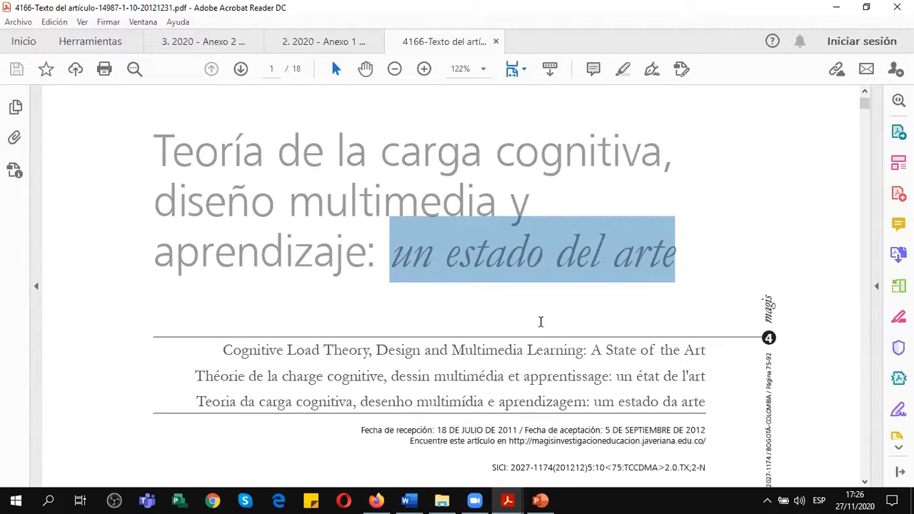
scroll(541, 322, "down", 1)
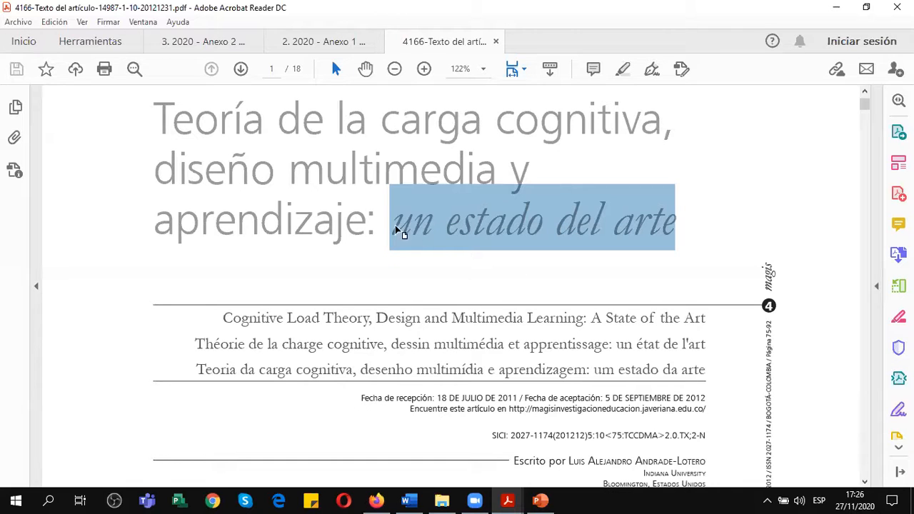
scroll(583, 299, "down", 3)
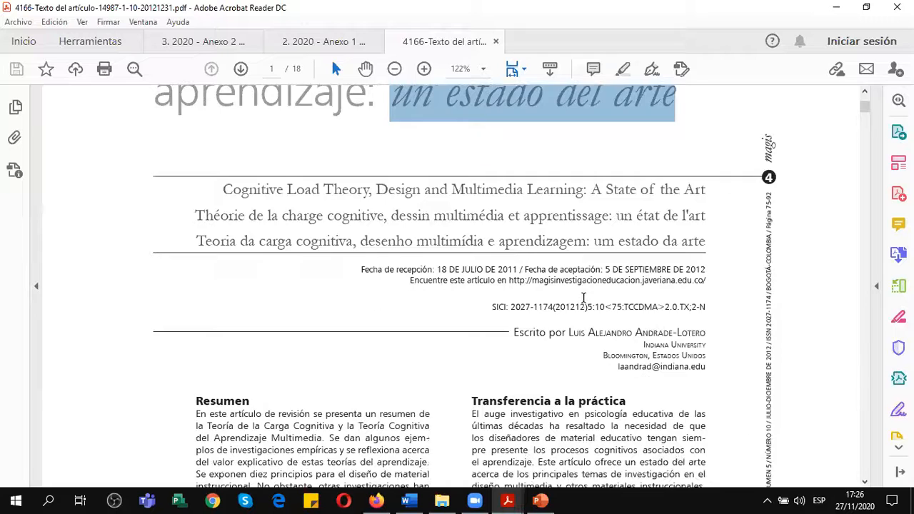
scroll(584, 299, "down", 2)
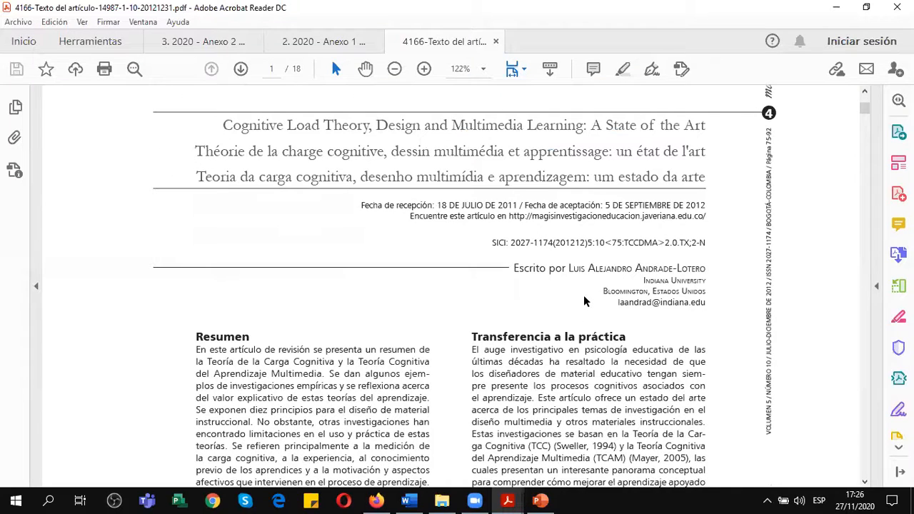
scroll(584, 301, "down", 3)
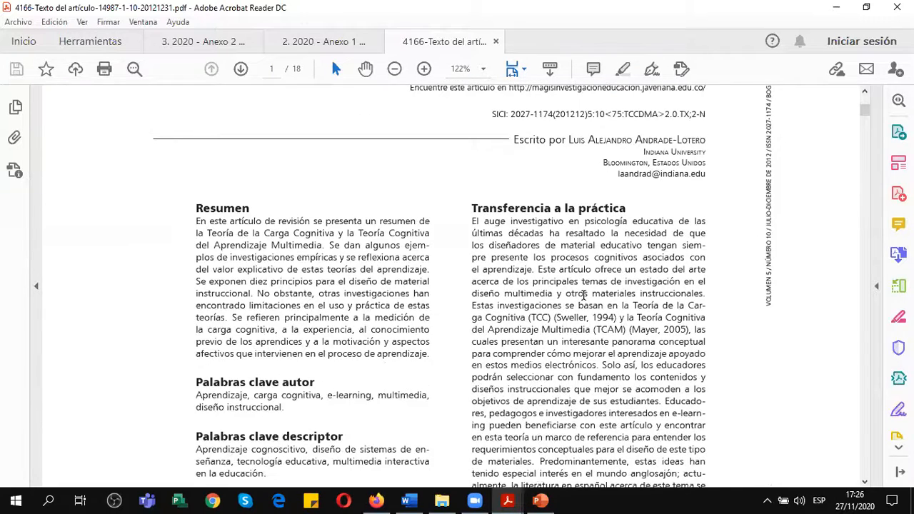
scroll(584, 296, "down", 2)
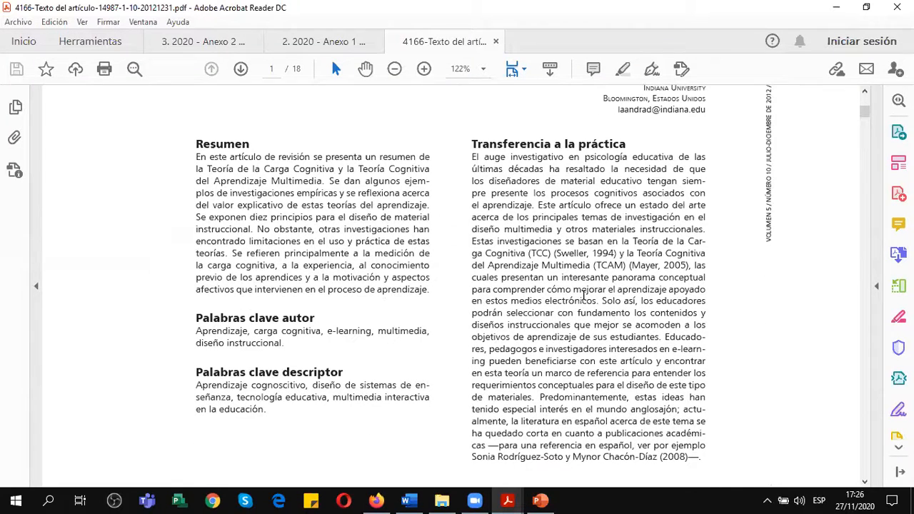
scroll(584, 295, "down", 12)
scroll(577, 257, "up", 7)
scroll(576, 259, "up", 10)
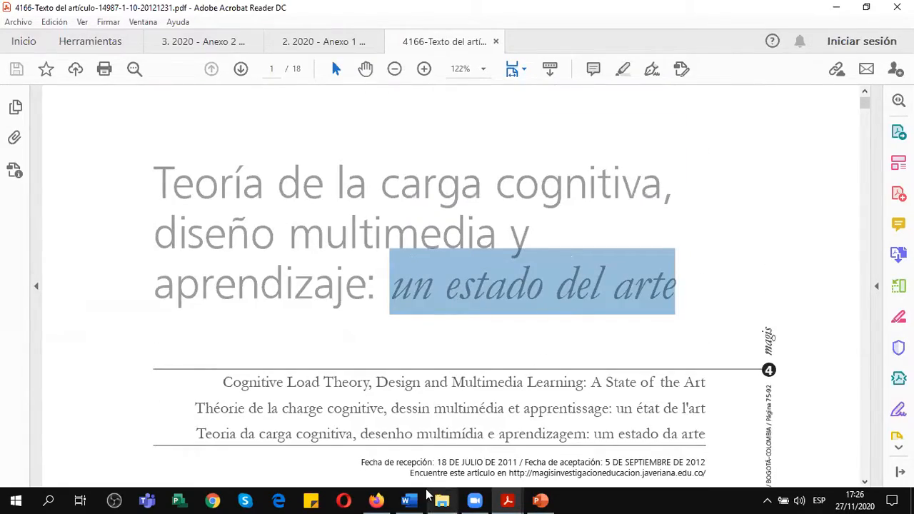
left_click(408, 500)
scroll(550, 280, "down", 6)
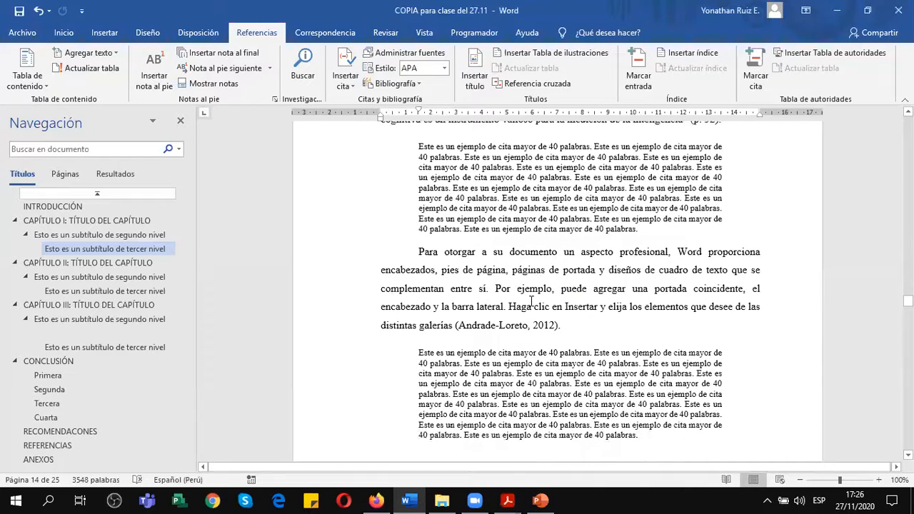
left_click(580, 329)
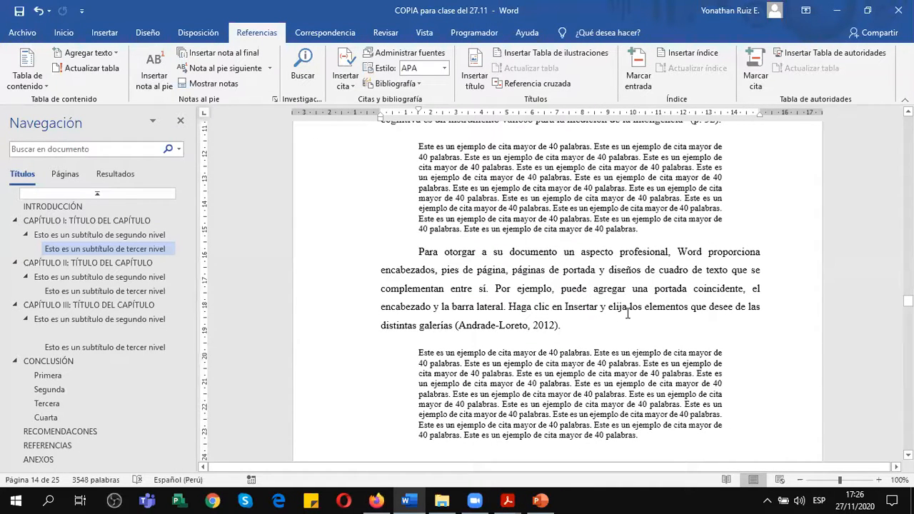
type("El riesfgo")
key("BackSpace")
key("BackSpace")
key("BackSpace")
key("BackSpace")
type("g")
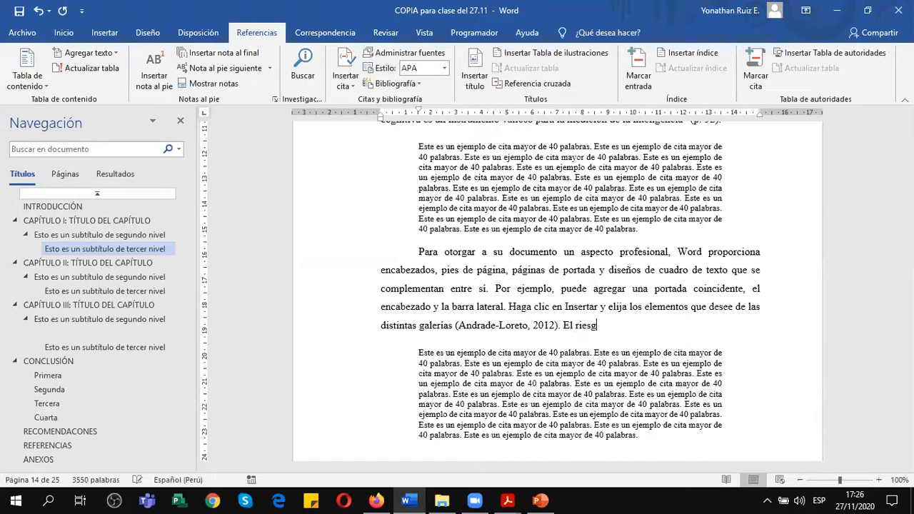
key("BackSpace")
key("BackSpace")
key("BackSpace")
key("BackSpace")
key("BackSpace")
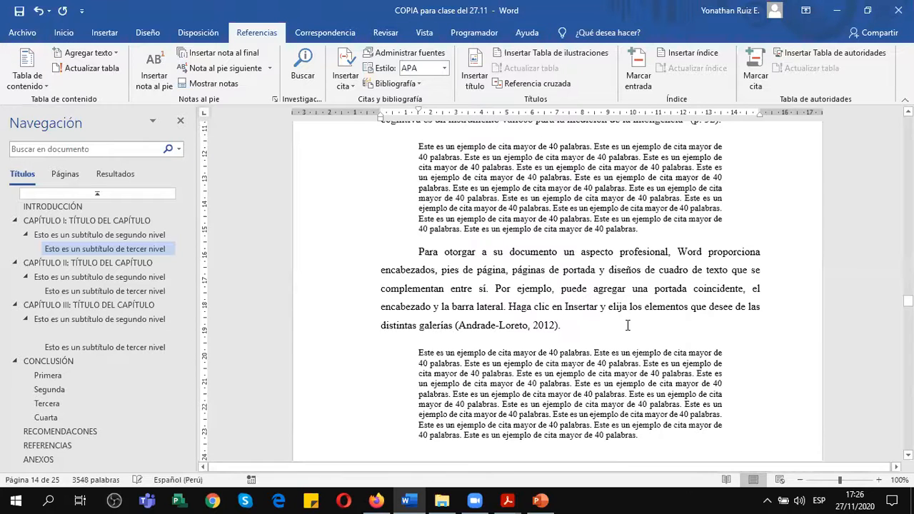
Place the cursor at the end of the last block quotation on page 13, and check the Artículo de revista entry in PowerPoint.
scroll(572, 321, "down", 2)
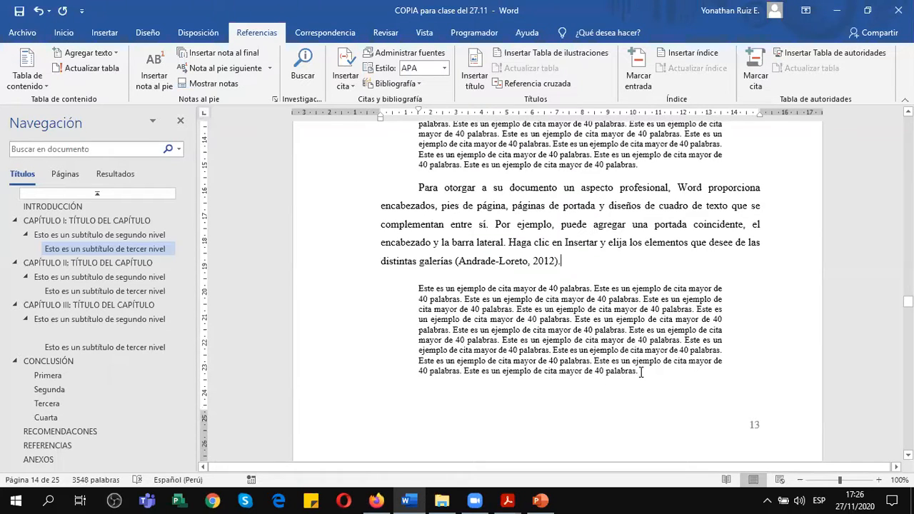
scroll(652, 380, "down", 1)
scroll(653, 379, "down", 1)
left_click(629, 353)
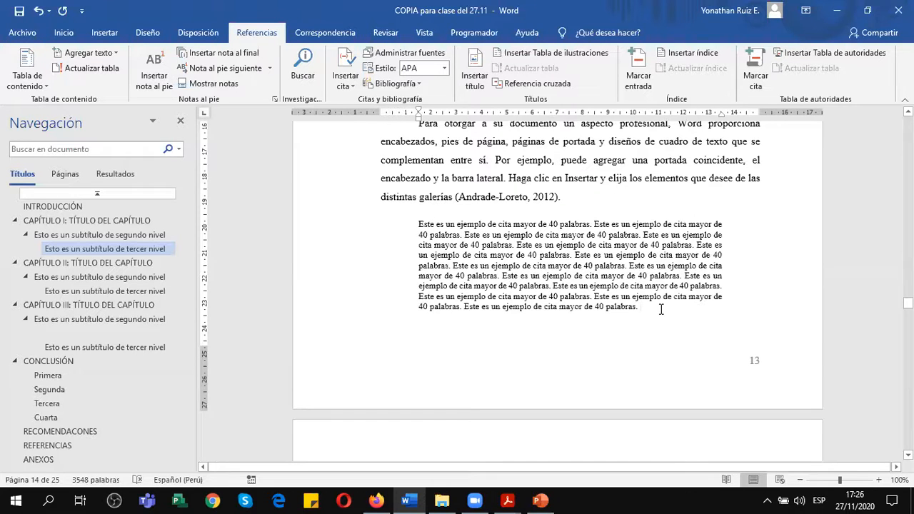
left_click(541, 500)
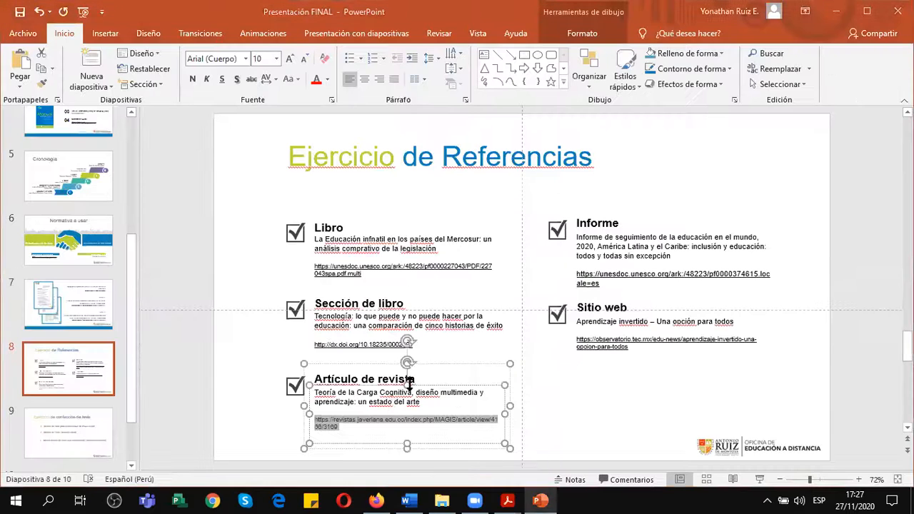
Return to Word and start a new citation source with Artículo de revista as its source type.
left_click(408, 500)
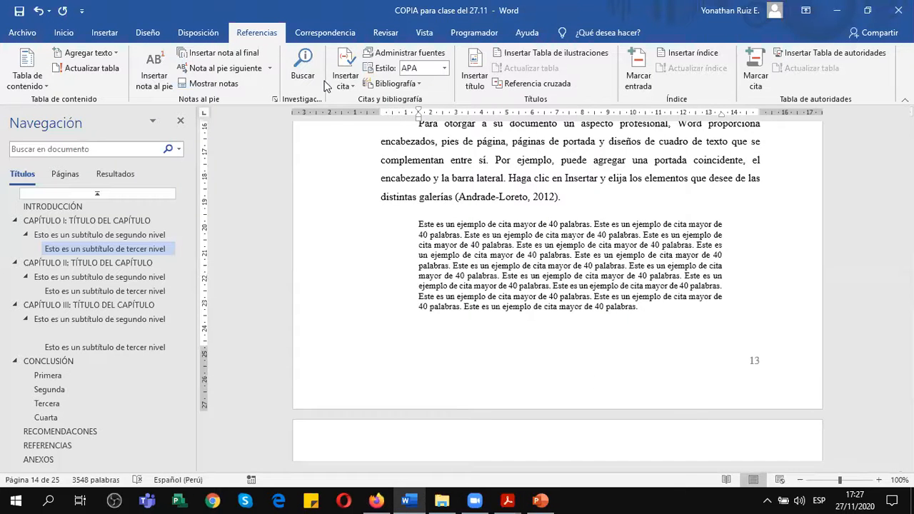
left_click(347, 62)
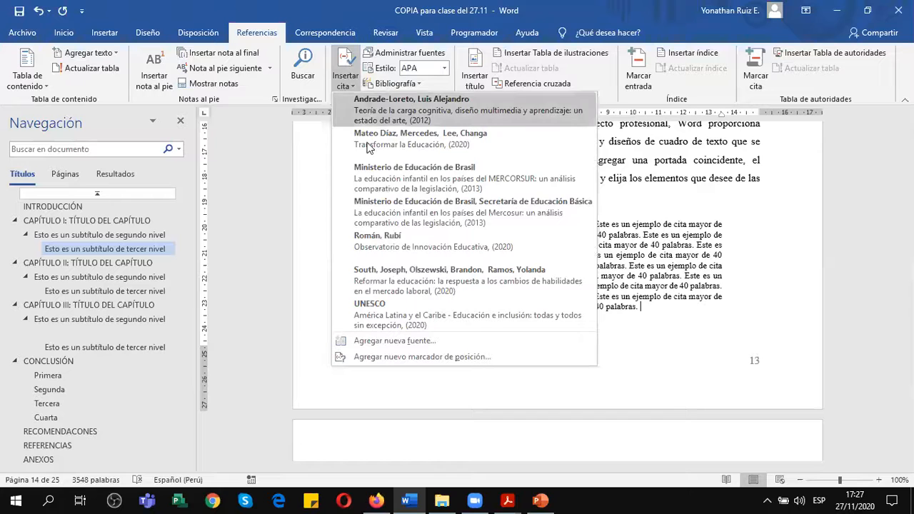
left_click(358, 343)
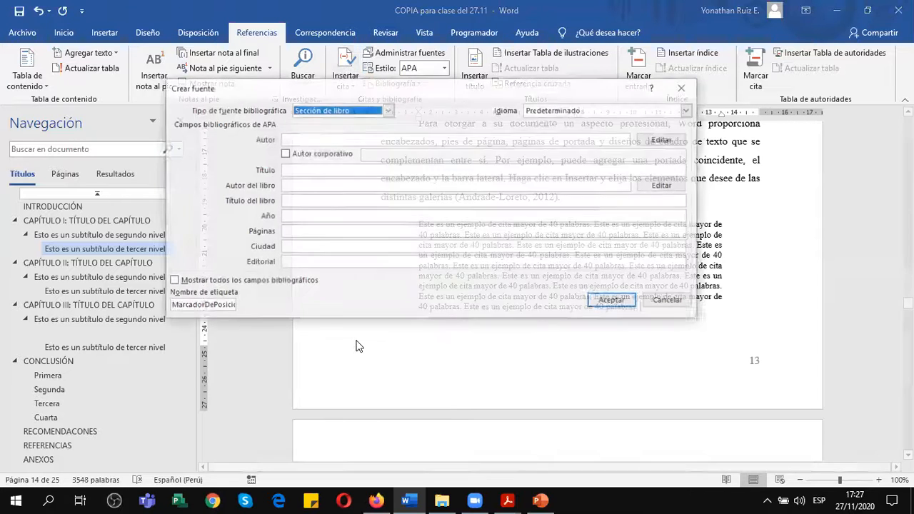
left_click(345, 112)
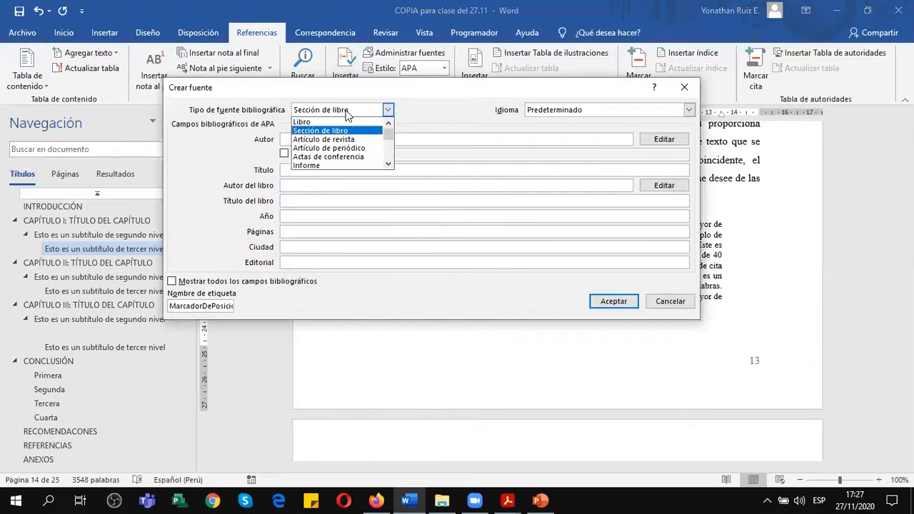
left_click(323, 140)
Copy the author's full name from the article PDF in Acrobat Reader and paste it as the new source's author in Word.
left_click(307, 138)
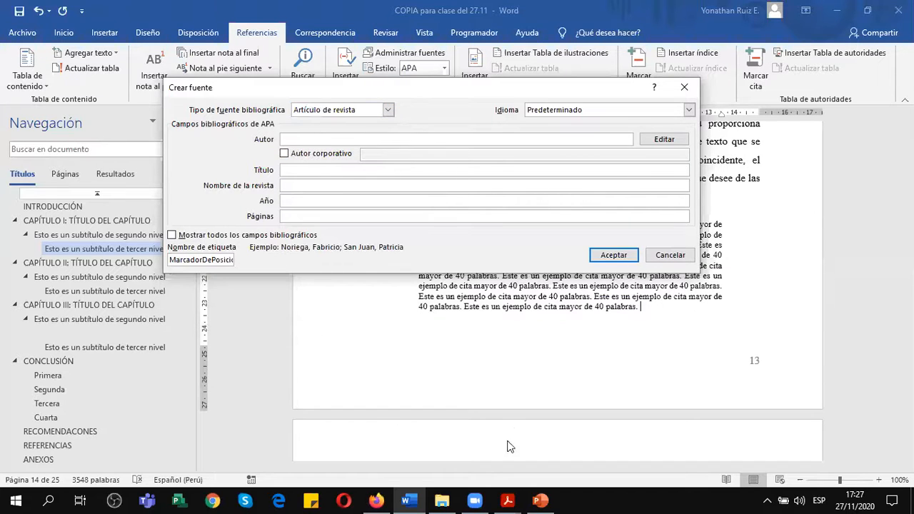
mouse_move(509, 500)
left_click(650, 435)
scroll(327, 335, "down", 3)
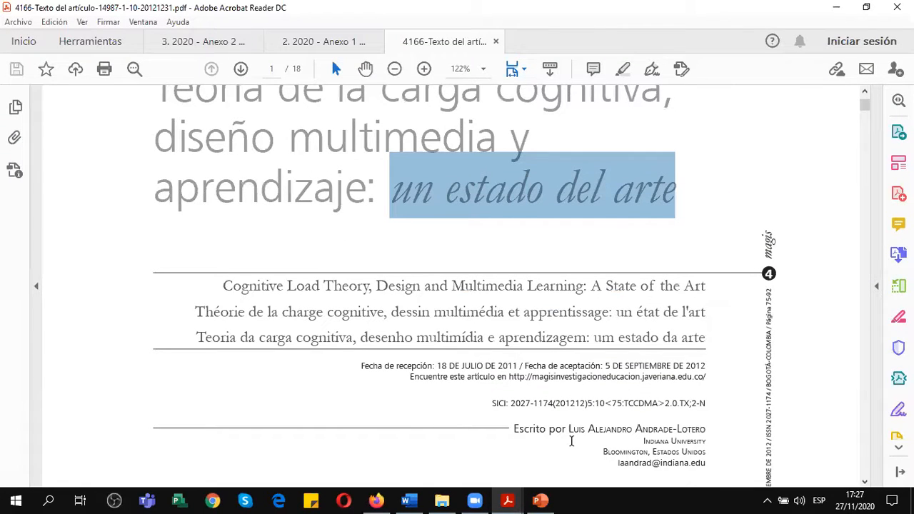
scroll(646, 437, "down", 1)
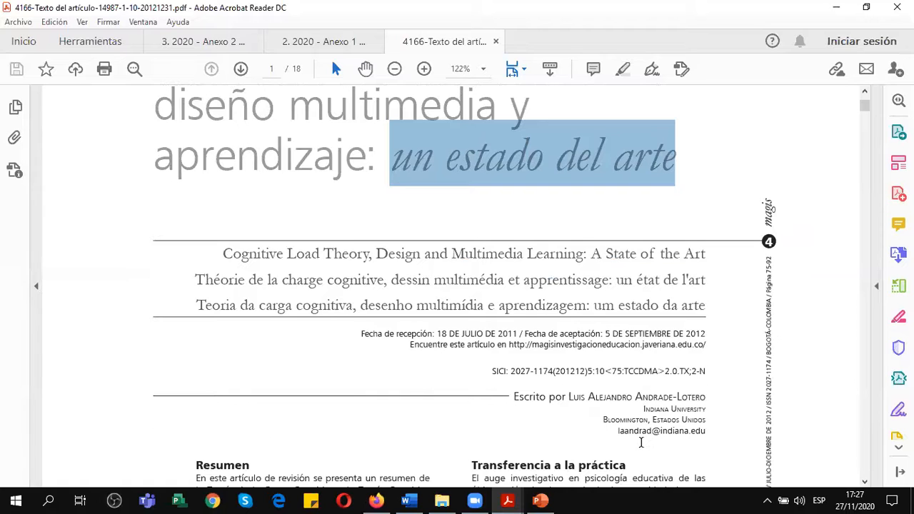
left_click_drag(571, 396, 698, 404)
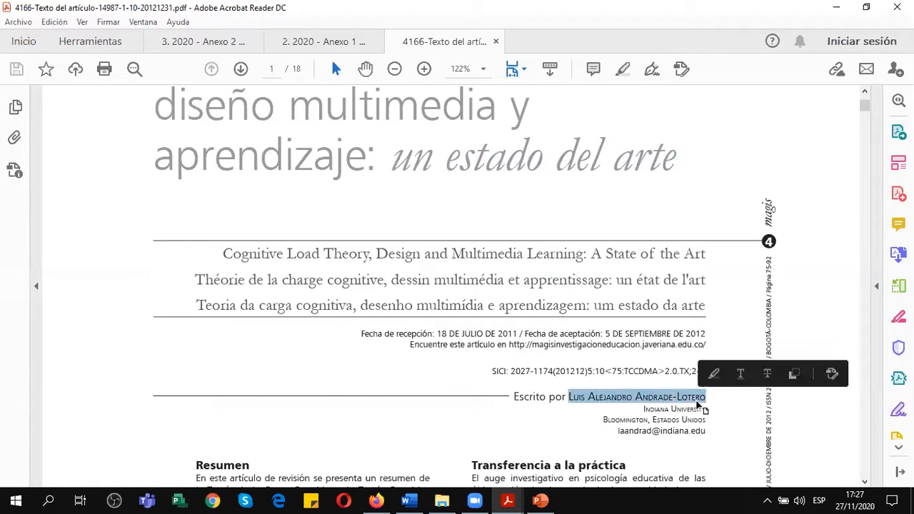
left_click(794, 373)
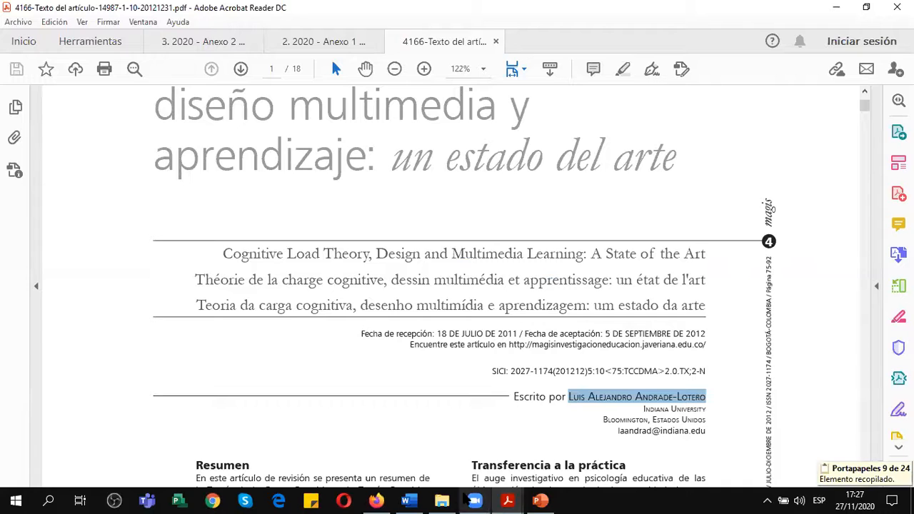
left_click(408, 500)
key("ctrl+v")
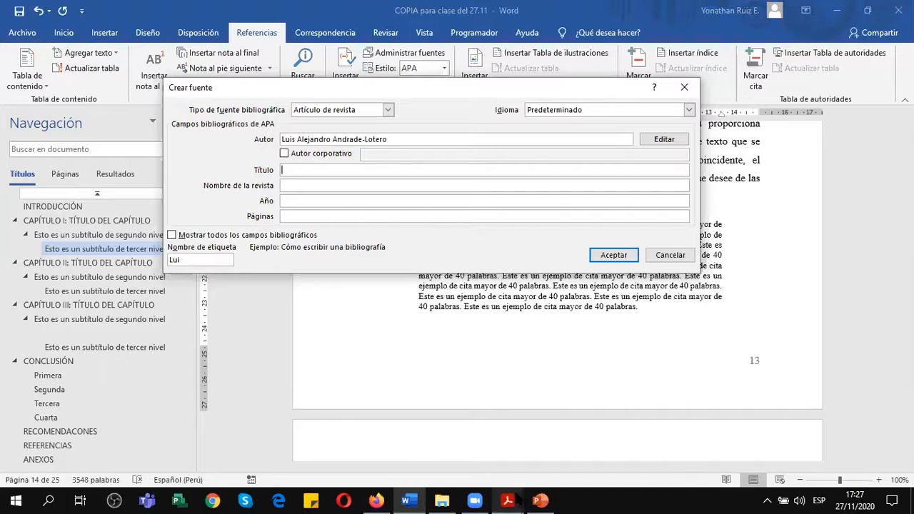
Enter the source title "Teoría de la Carga cognitiva, diseño multimedia y aprendizaje: un estado del arte", consulting the article PDF for the wording.
mouse_move(508, 500)
left_click(630, 442)
scroll(345, 240, "up", 3)
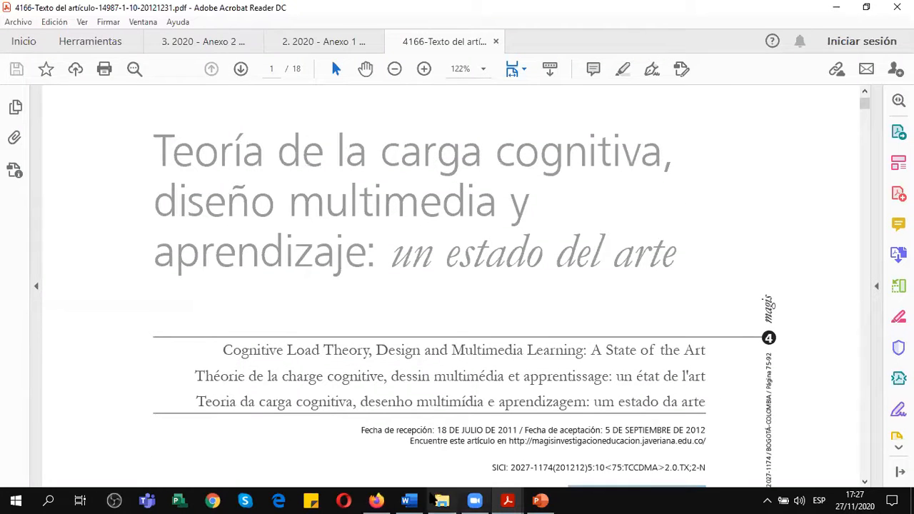
left_click(408, 500)
type("Teoría de la Carga cognitiva,")
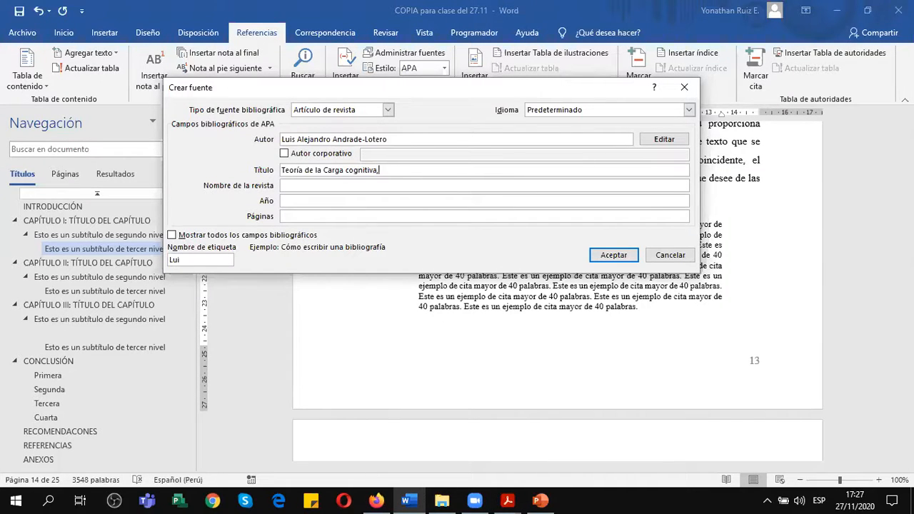
left_click(508, 501)
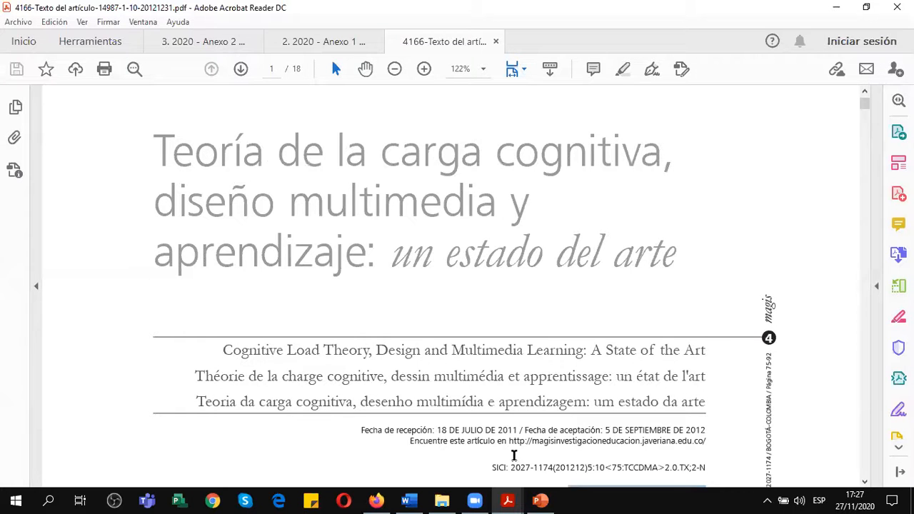
key("alt+Tab")
type("diseño multimedia y apren")
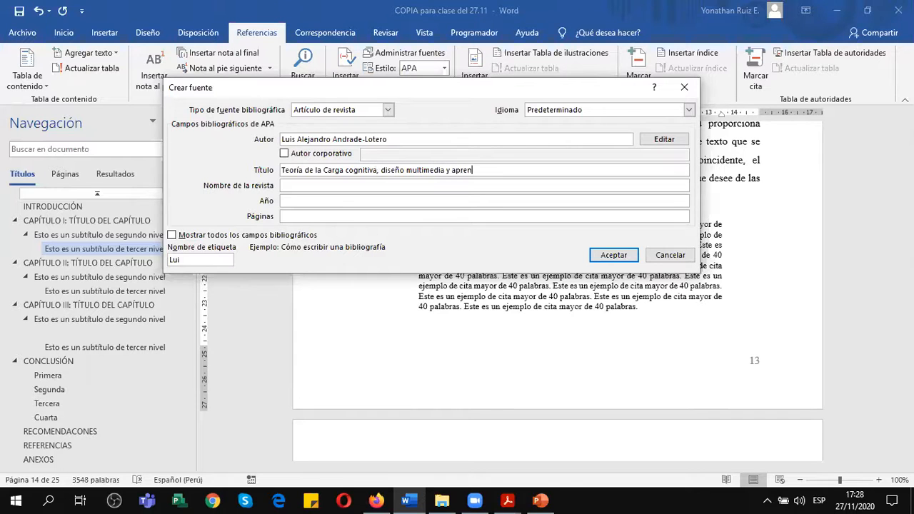
type("dizaje: un estado")
Enter "Magis" as the journal name of the new source in Word, looking it up on the article PDF's first page in Acrobat Reader.
left_click(301, 185)
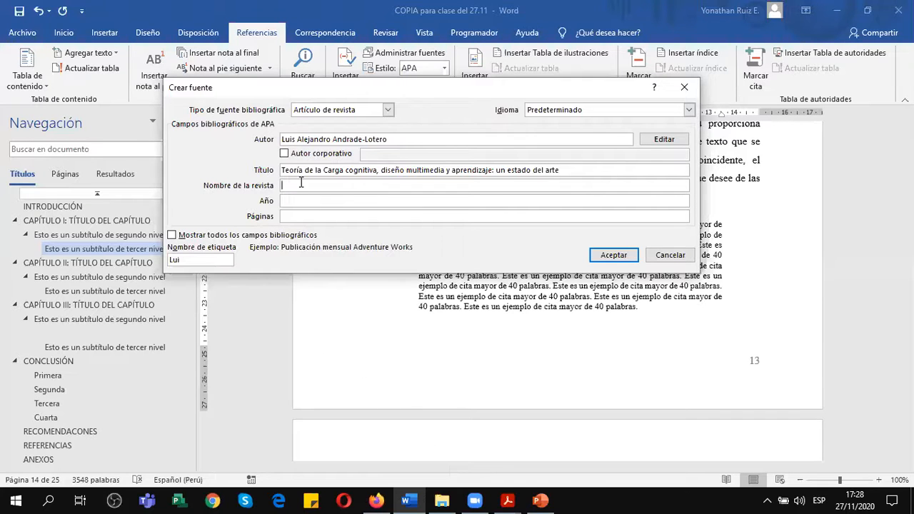
left_click(508, 501)
left_click(609, 450)
scroll(549, 414, "down", 2)
scroll(549, 414, "up", 2)
scroll(548, 415, "down", 3)
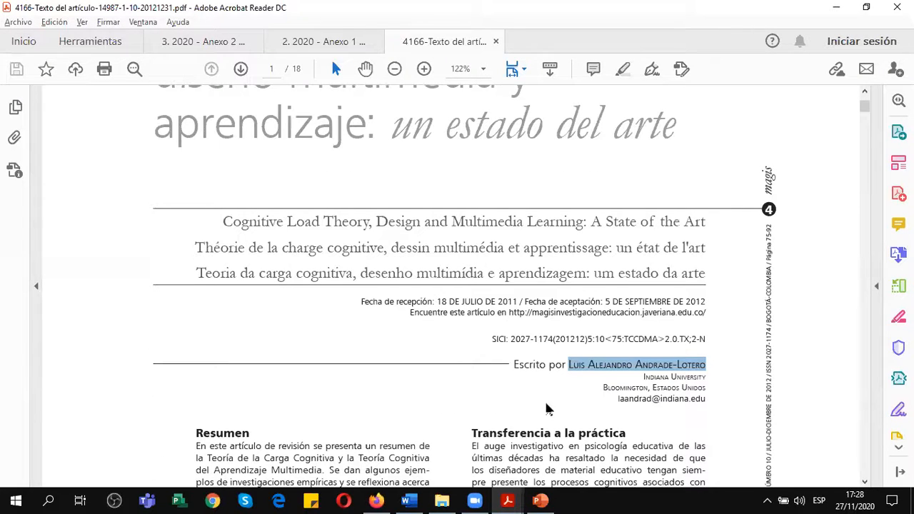
scroll(547, 408, "down", 1)
scroll(547, 404, "up", 2)
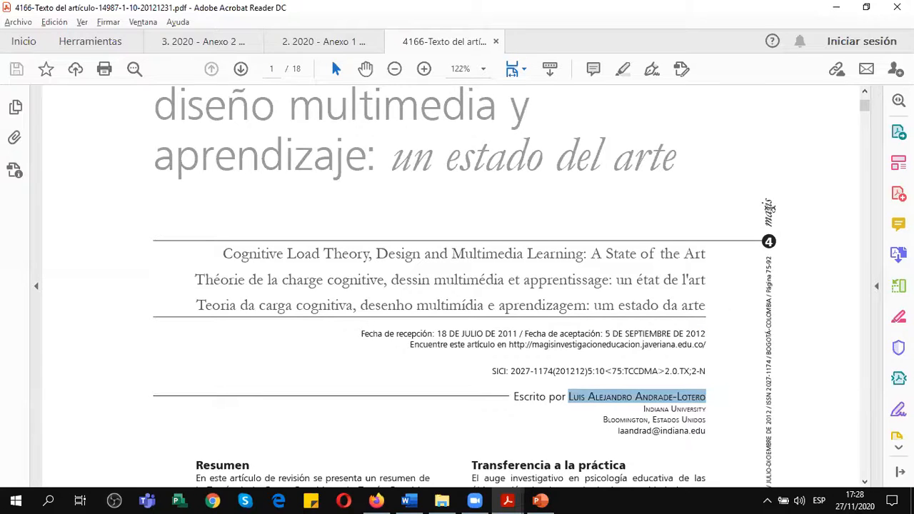
scroll(769, 207, "down", 3)
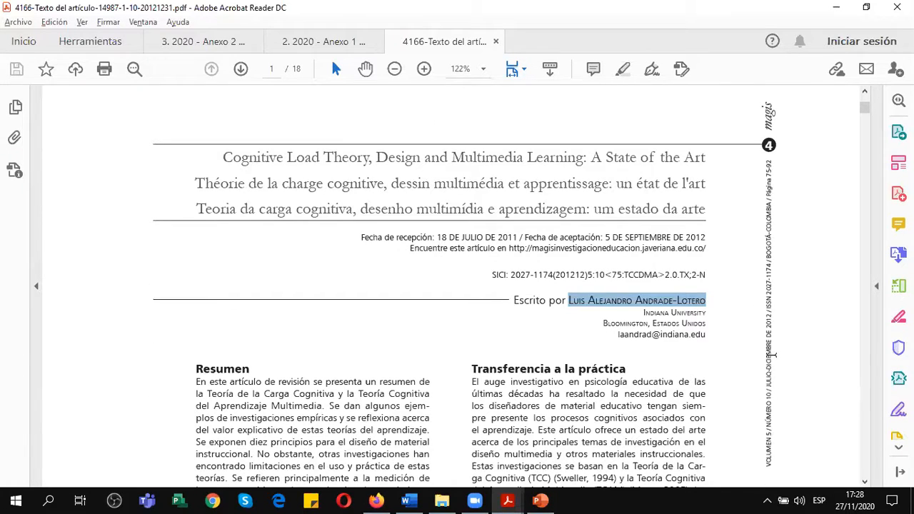
scroll(769, 300, "up", 3)
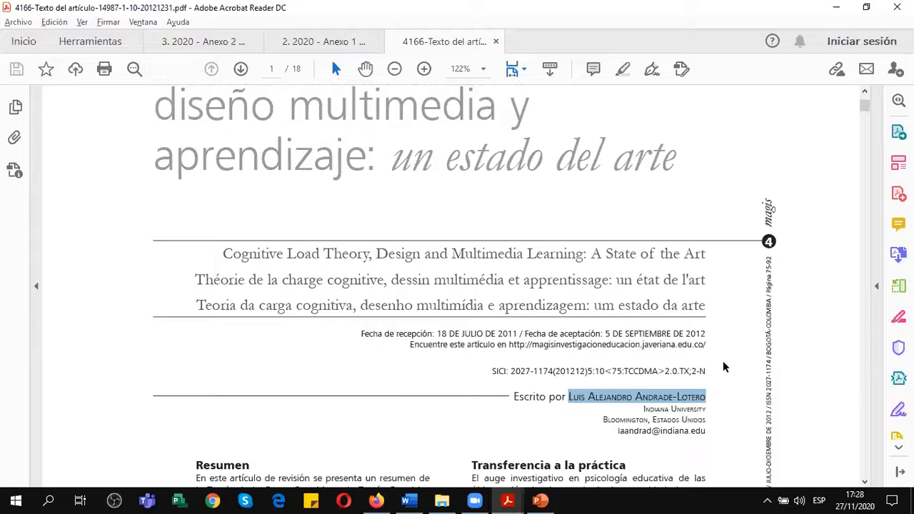
left_click(376, 500)
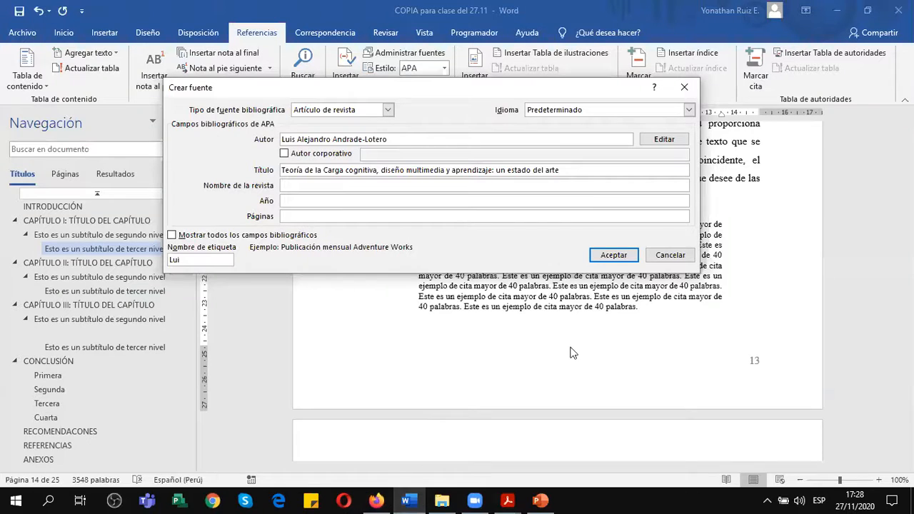
type("Magis")
Check the publication date in the article PDF and set the source's year to 2012 in Word.
left_click(341, 199)
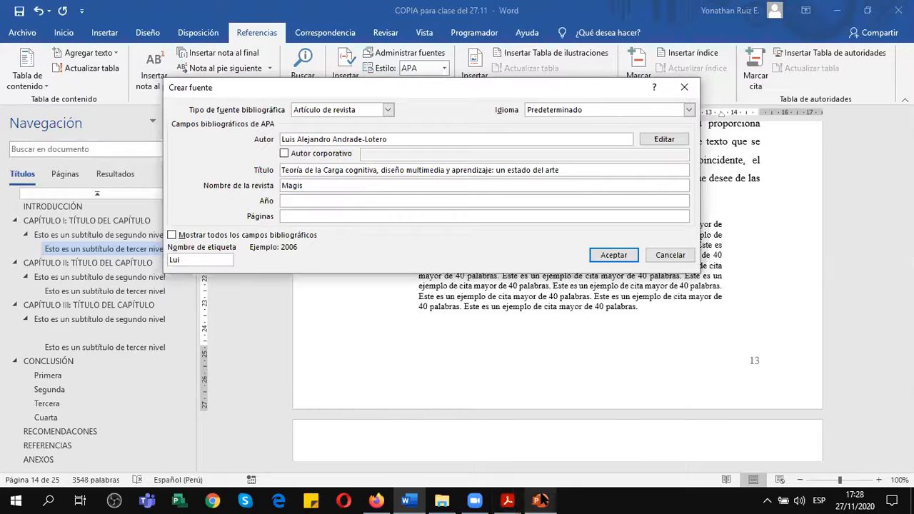
left_click(508, 500)
left_click(629, 404)
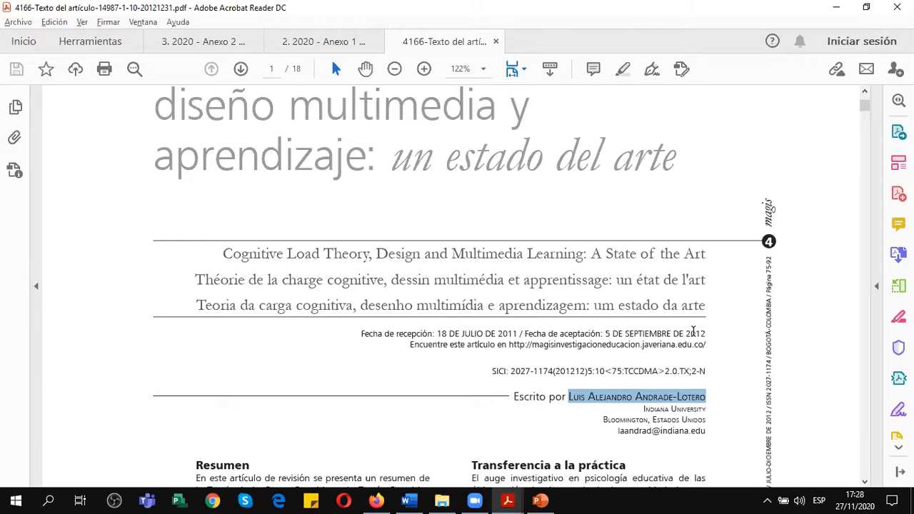
left_click(541, 500)
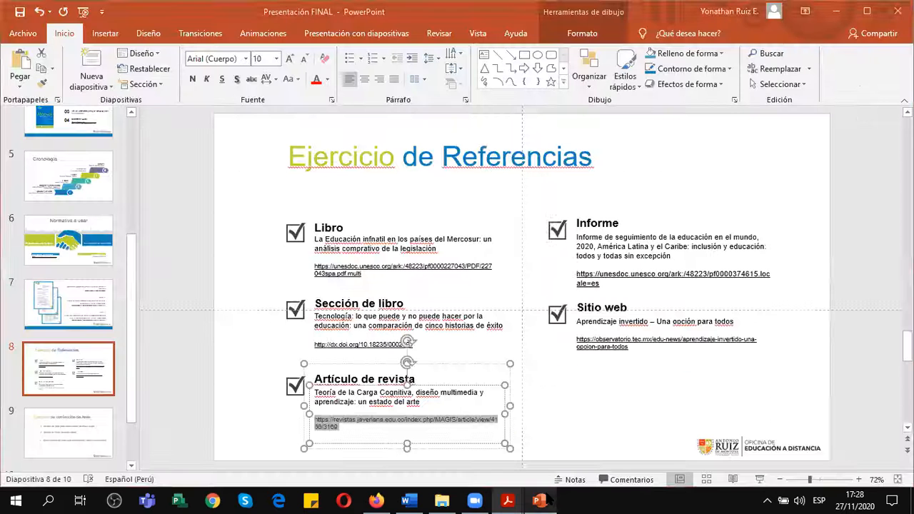
left_click(406, 500)
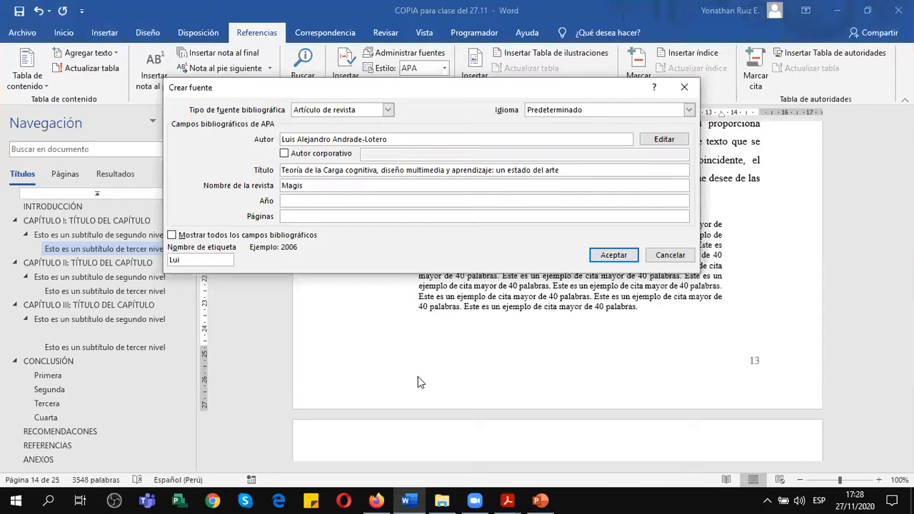
type("2012")
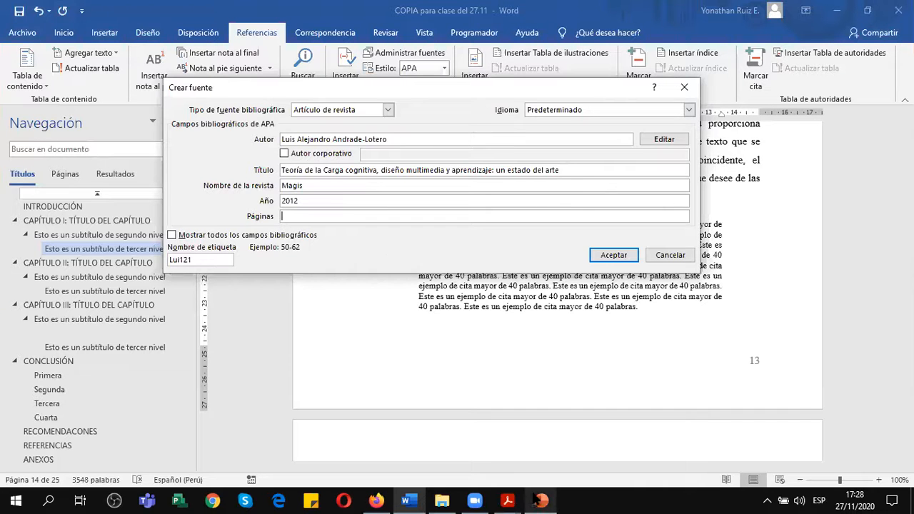
Look up the page range in the article PDF's margin text and enter 75-92 as the source's pages in Word.
mouse_move(519, 502)
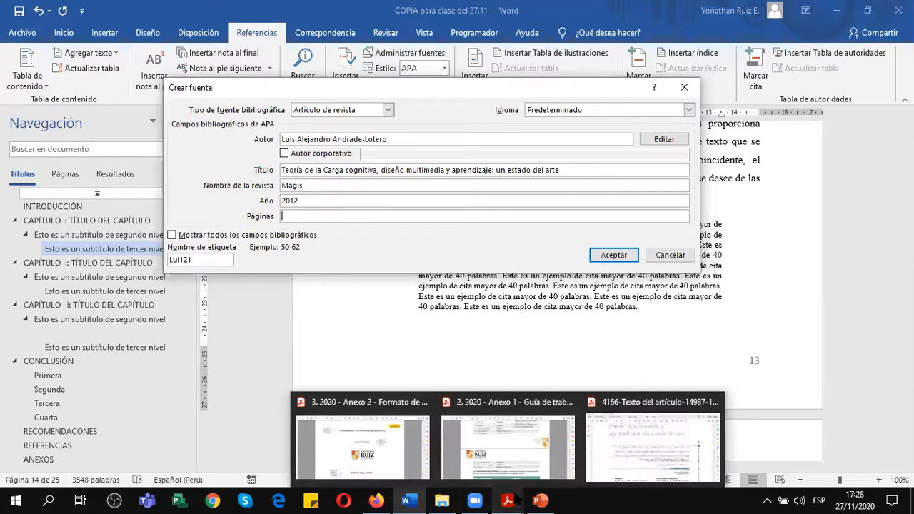
left_click(598, 474)
scroll(646, 398, "up", 5)
scroll(647, 398, "down", 4)
scroll(647, 398, "down", 3)
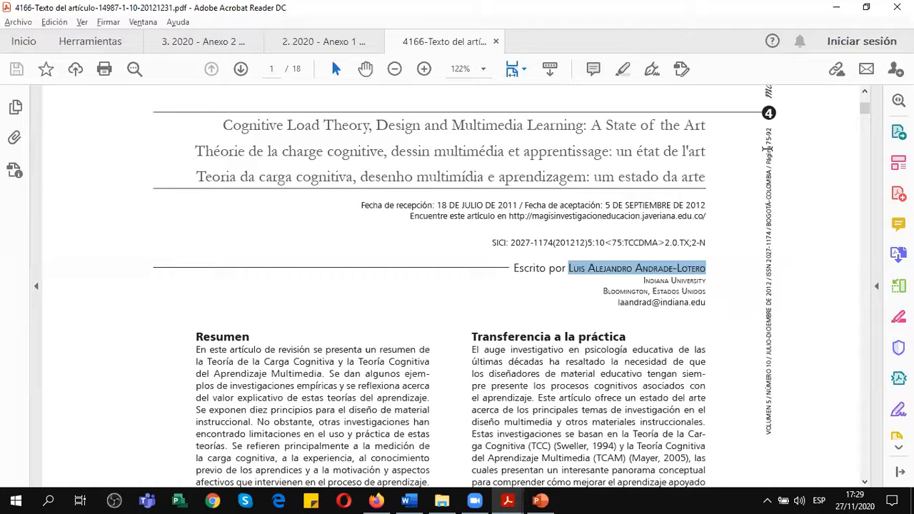
left_click(414, 503)
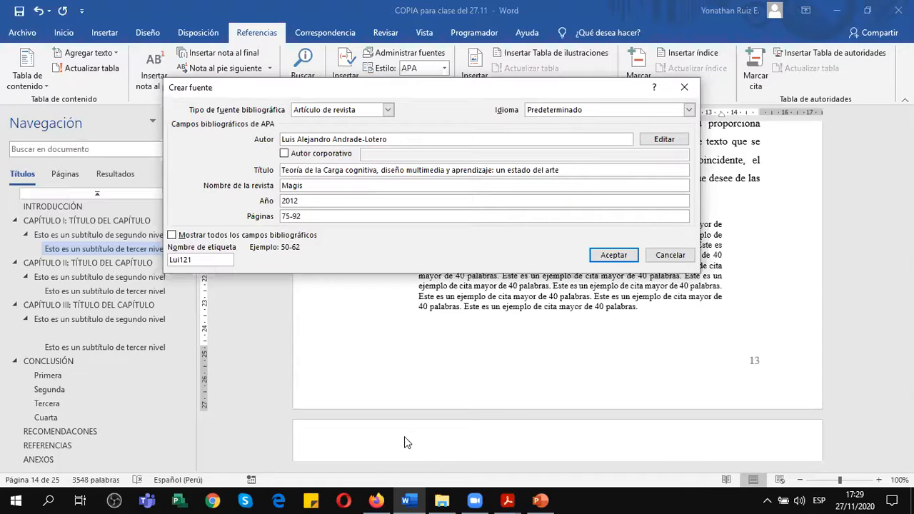
Show all bibliographic fields for the source and set its month to Septiembre, checking the acceptance date in the article PDF.
left_click(173, 236)
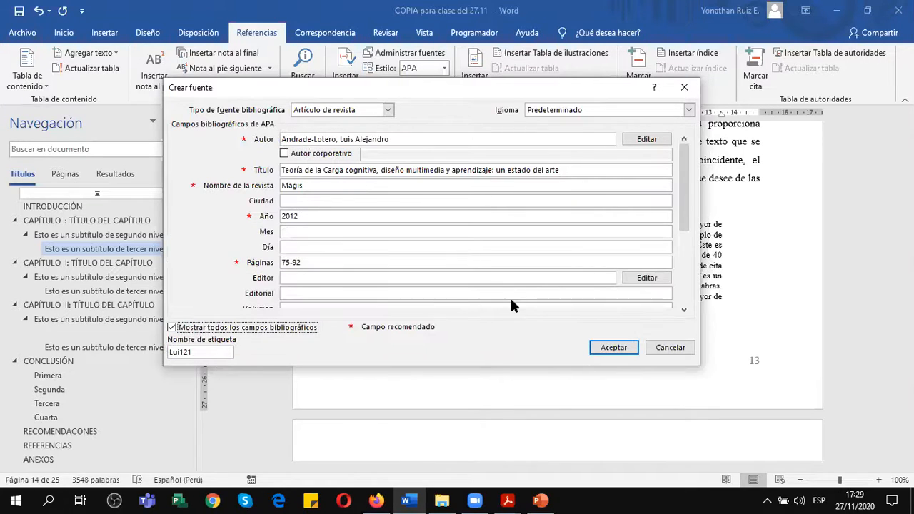
left_click(343, 232)
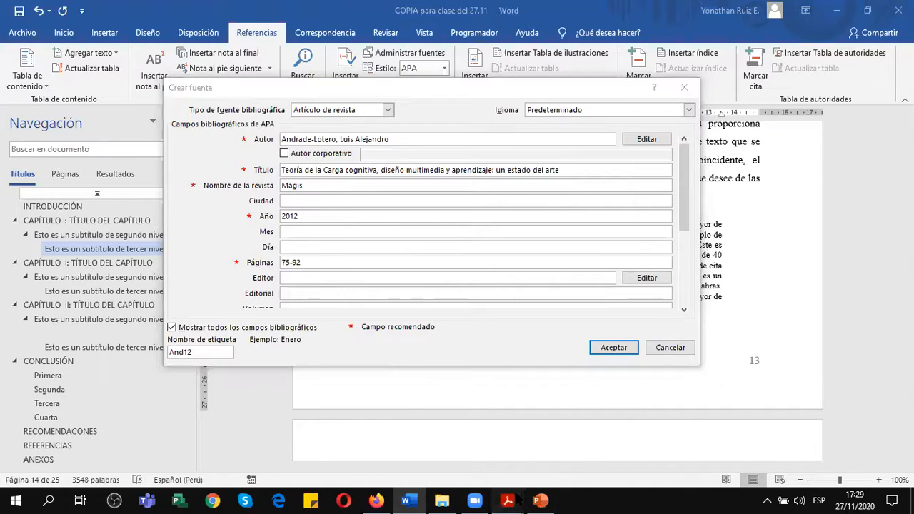
mouse_move(508, 500)
left_click(665, 422)
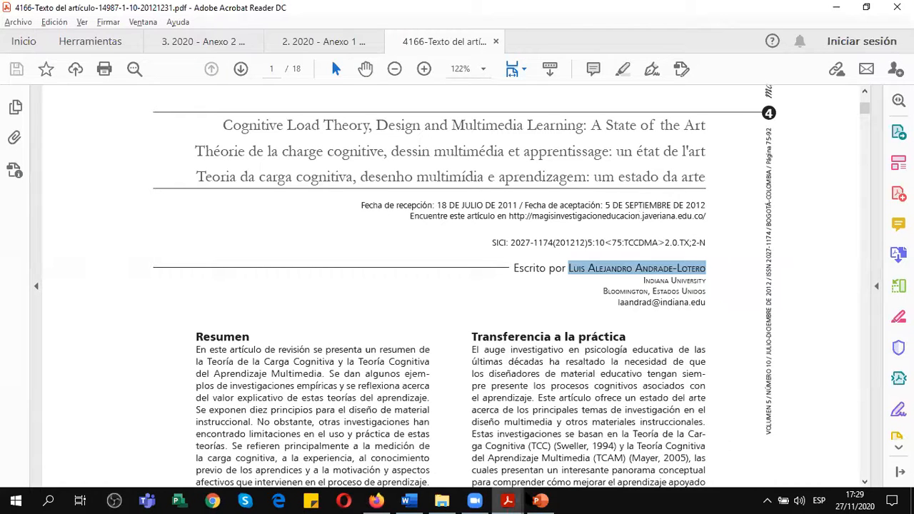
left_click(413, 499)
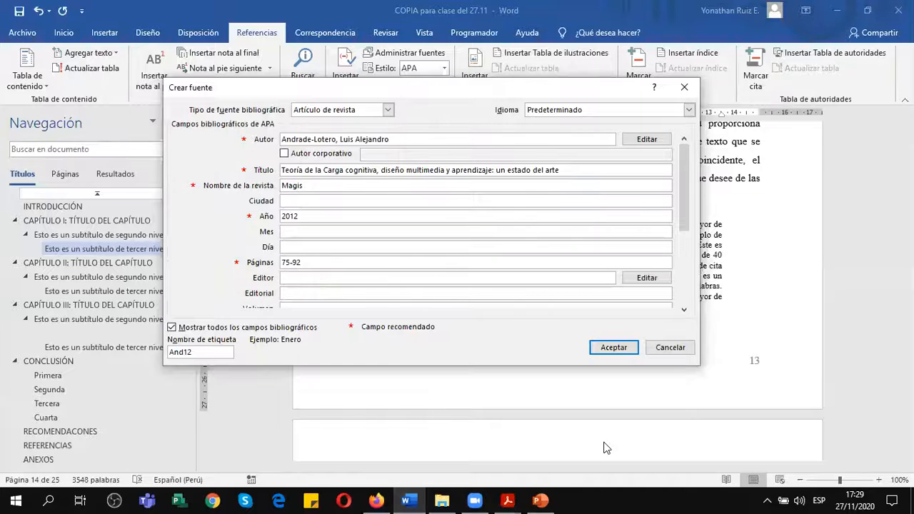
type("Septiembre")
Check the acceptance date in the article PDF again and set the source's day to 5 in Word.
left_click(430, 247)
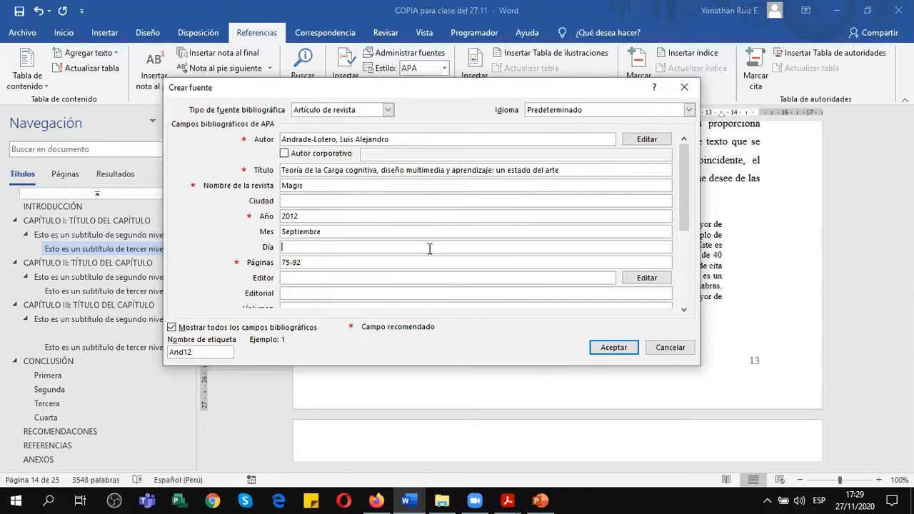
left_click(508, 500)
left_click(628, 436)
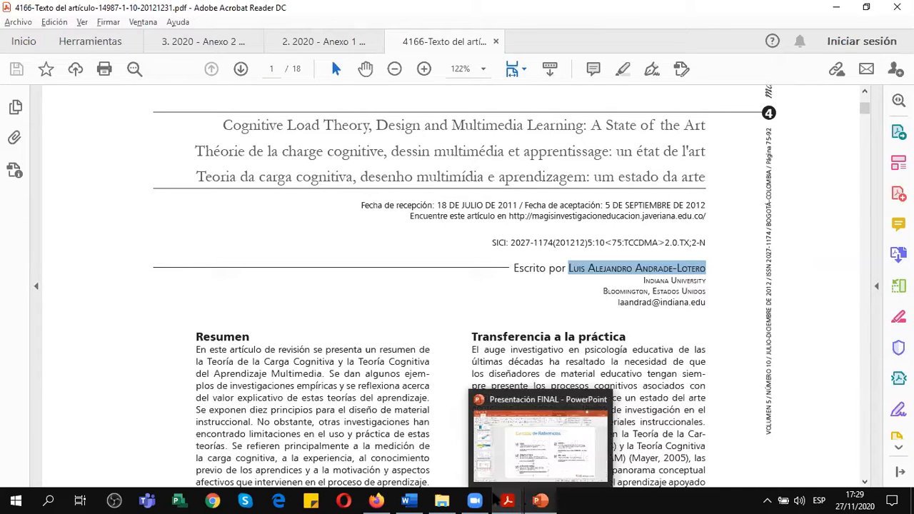
left_click(418, 436)
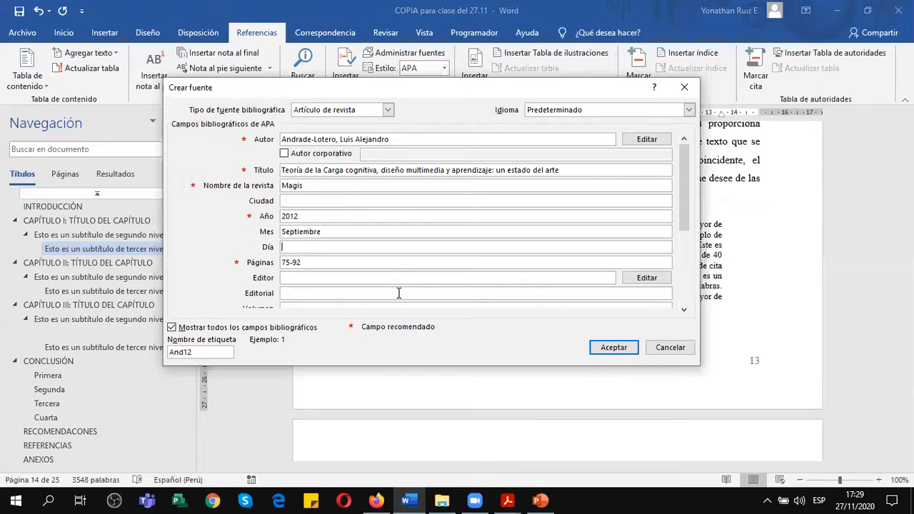
type("5")
key("BackSpace")
type("jueves")
key("BackSpace")
key("BackSpace")
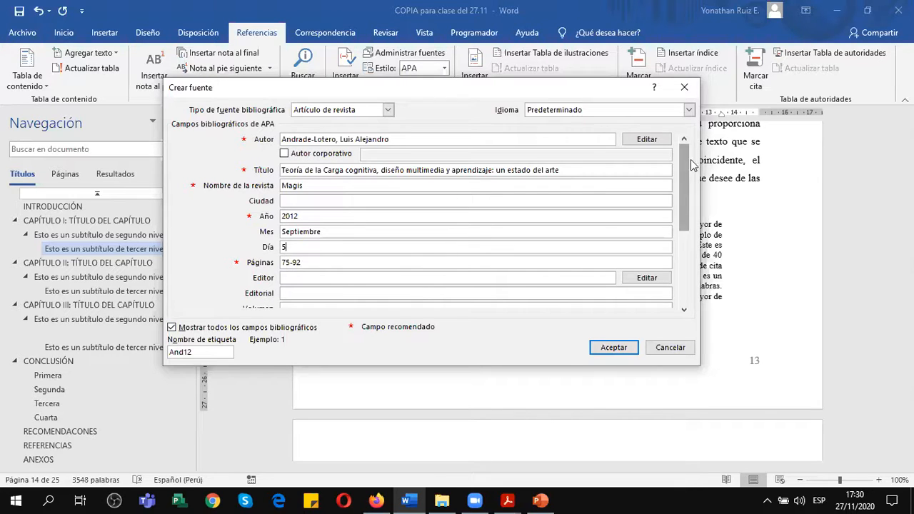
Enter volume 5 and issue number 10 for the source in Word, reading them from the article PDF's margin text.
left_click_drag(691, 165, 691, 192)
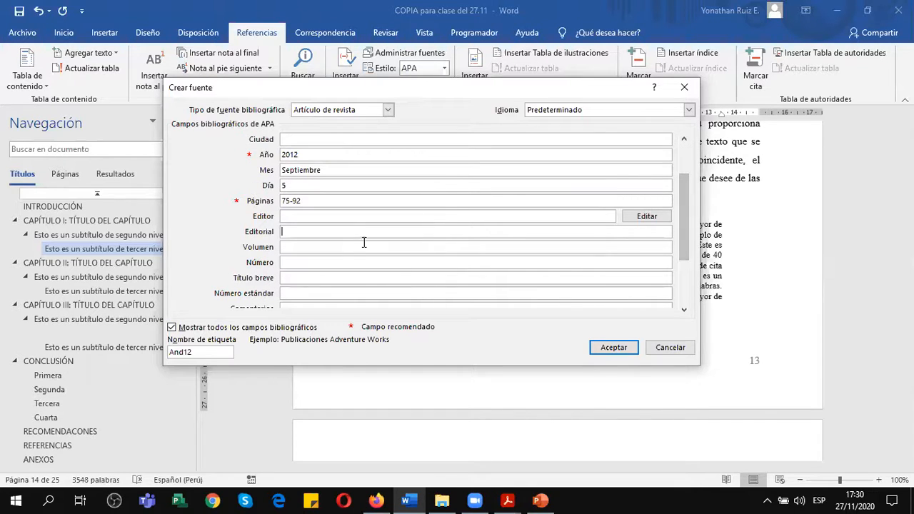
left_click(327, 250)
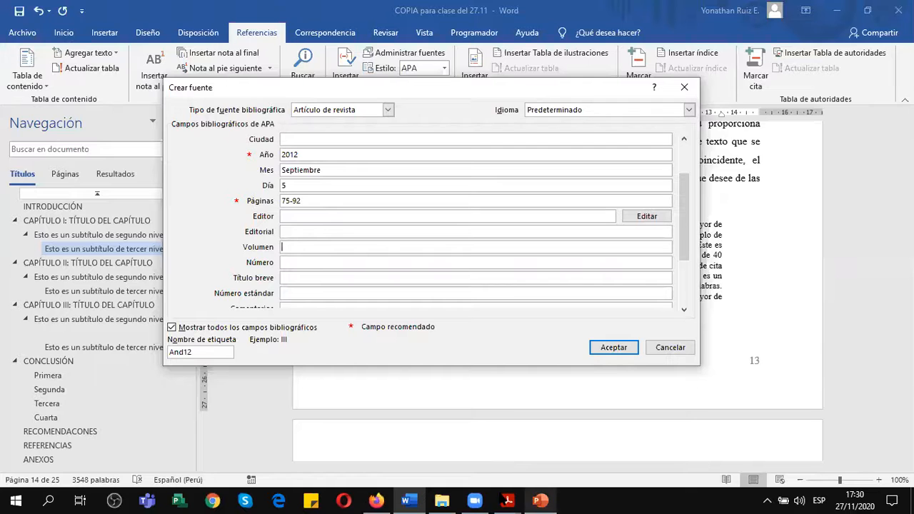
mouse_move(508, 500)
left_click(829, 475)
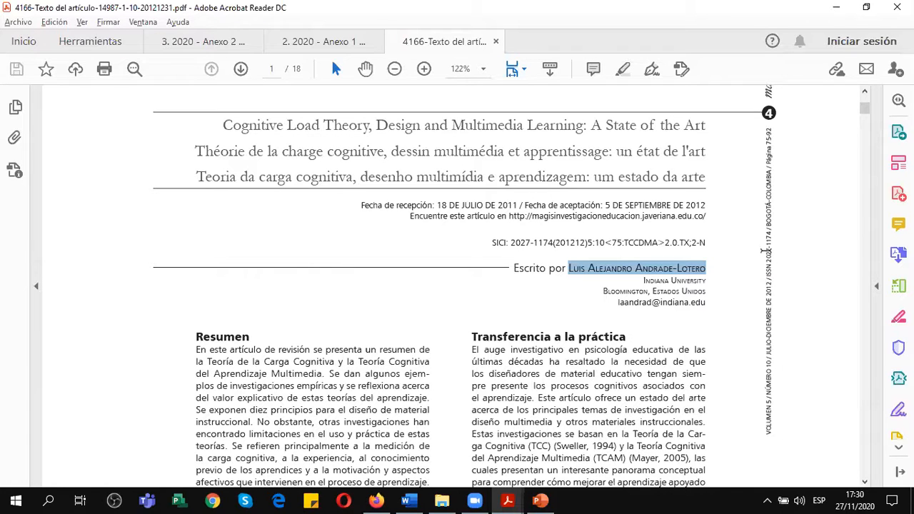
scroll(763, 208, "up", 1)
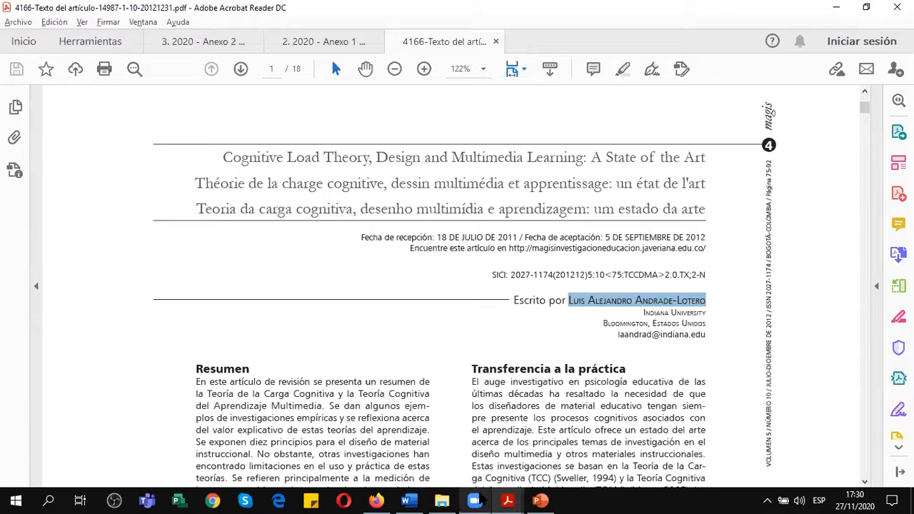
left_click(408, 501)
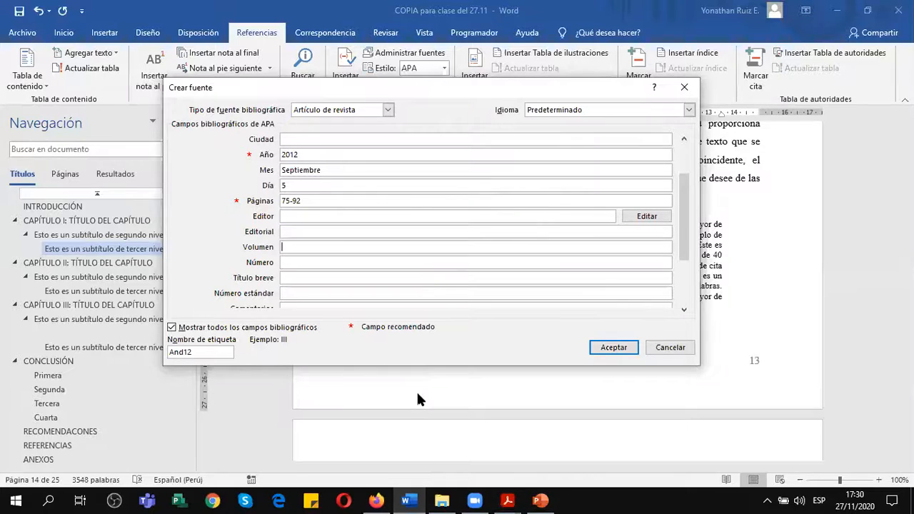
type("5")
left_click(349, 262)
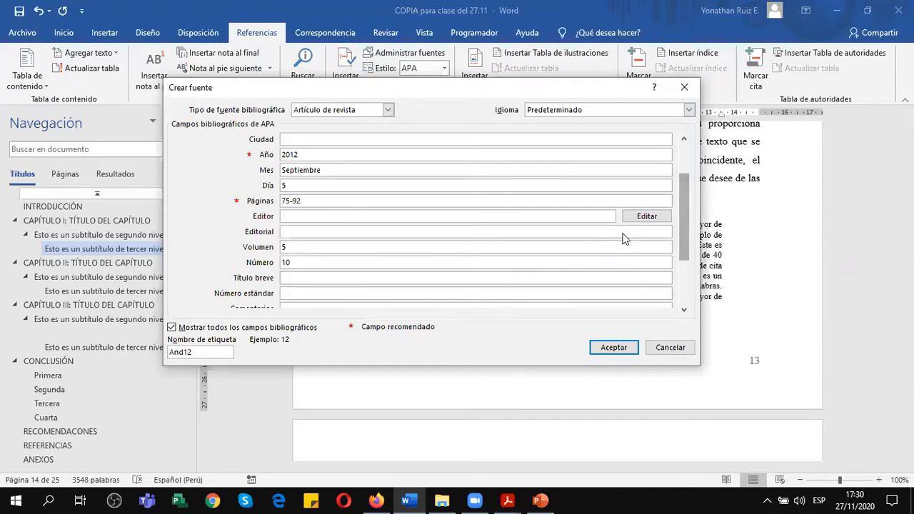
Copy the article link under Artículo de revista on slide 8 of the PowerPoint presentation for the source's web address.
left_click_drag(687, 187, 693, 229)
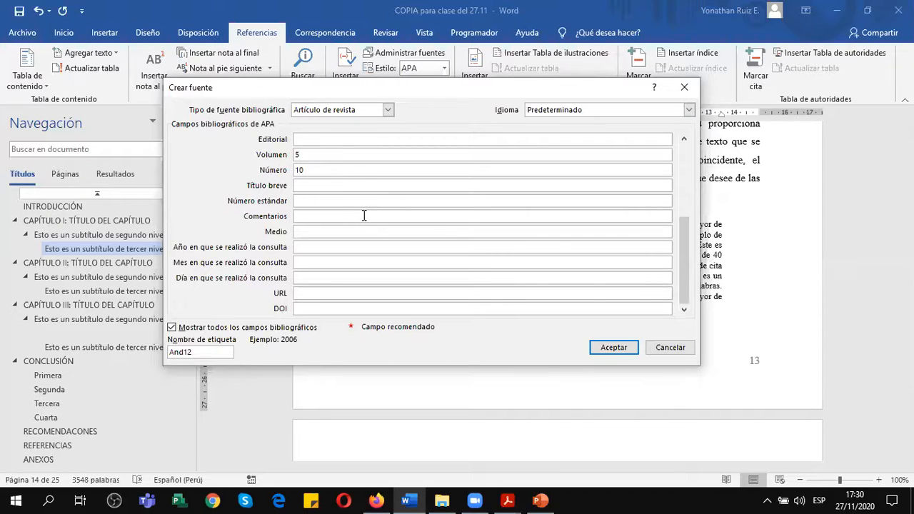
left_click(348, 169)
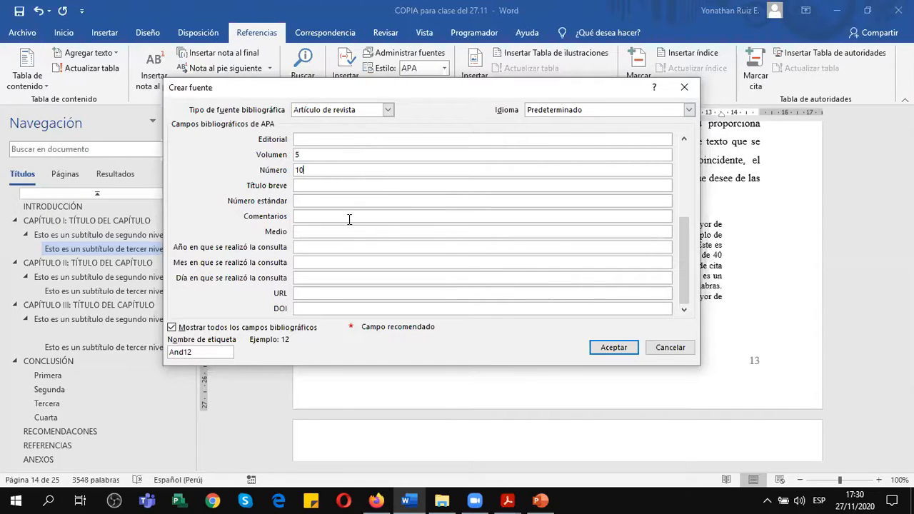
left_click(328, 308)
mouse_move(541, 500)
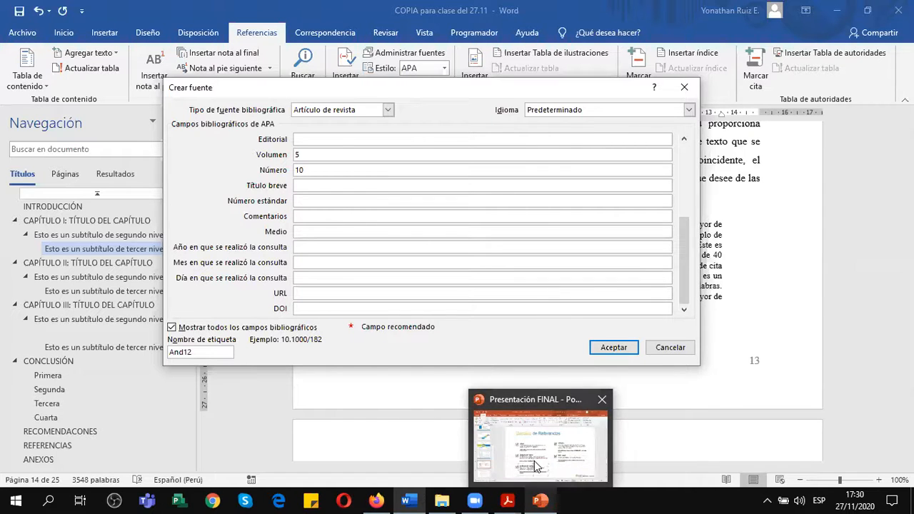
left_click(537, 466)
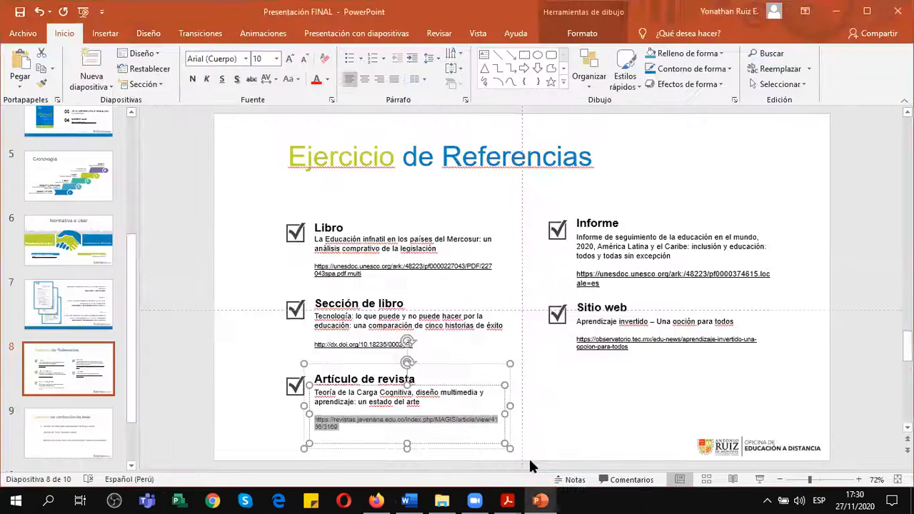
left_click(346, 425)
left_click_drag(346, 429, 316, 417)
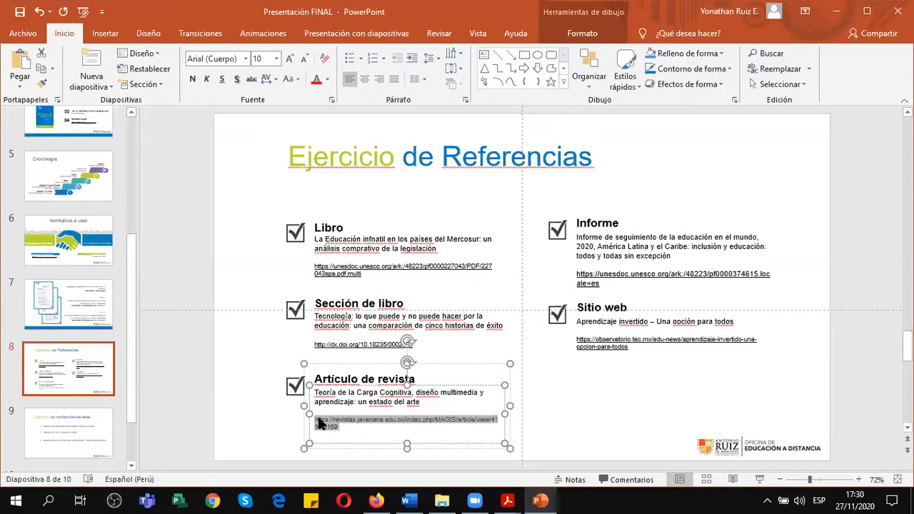
key("ctrl+c")
Return to Word, paste the article link as the source's URL, and accept the source to insert its citation after the block quotation.
left_click(408, 500)
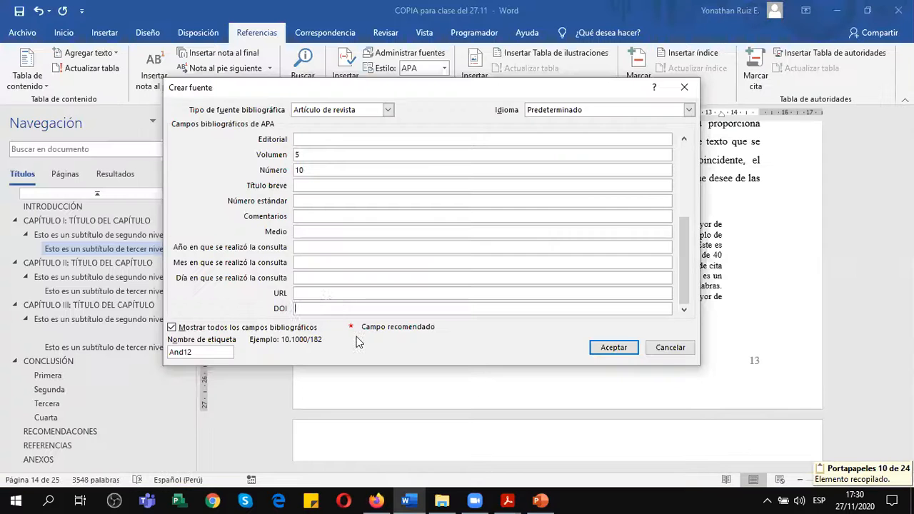
left_click(330, 294)
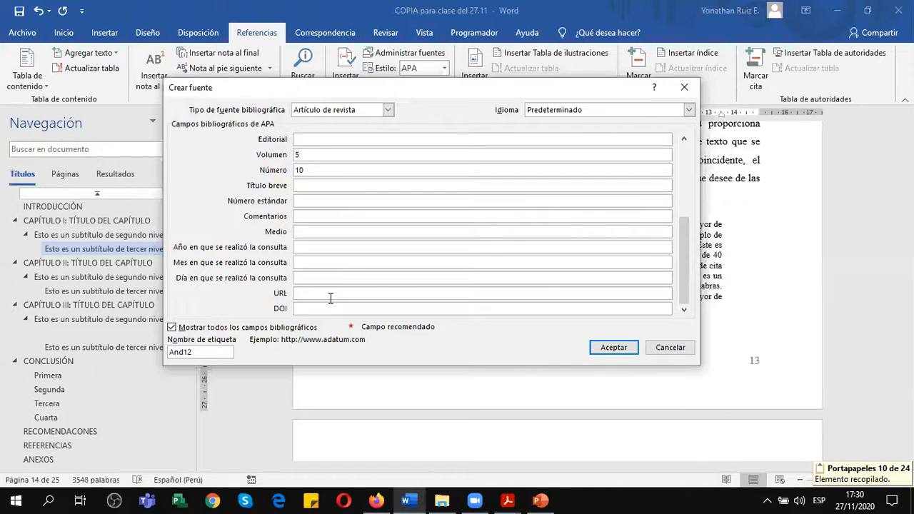
key("ctrl+v")
left_click_drag(686, 234, 674, 287)
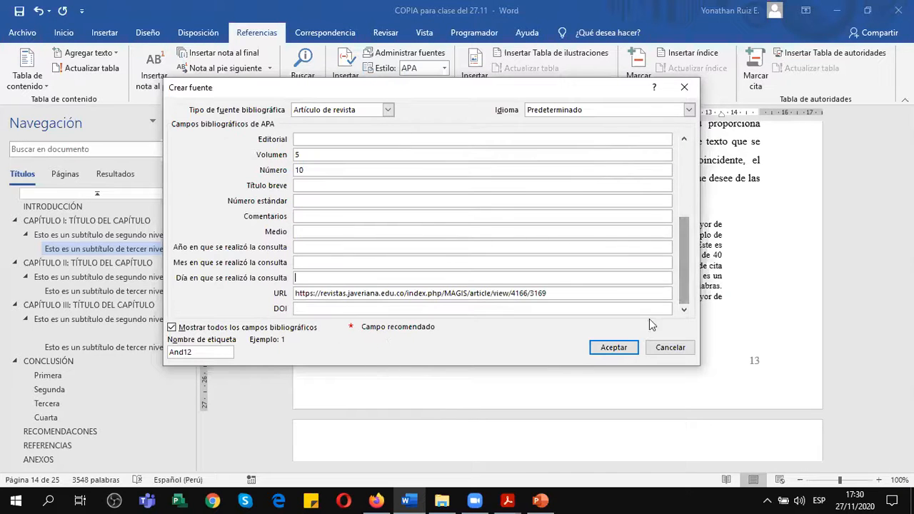
left_click(614, 348)
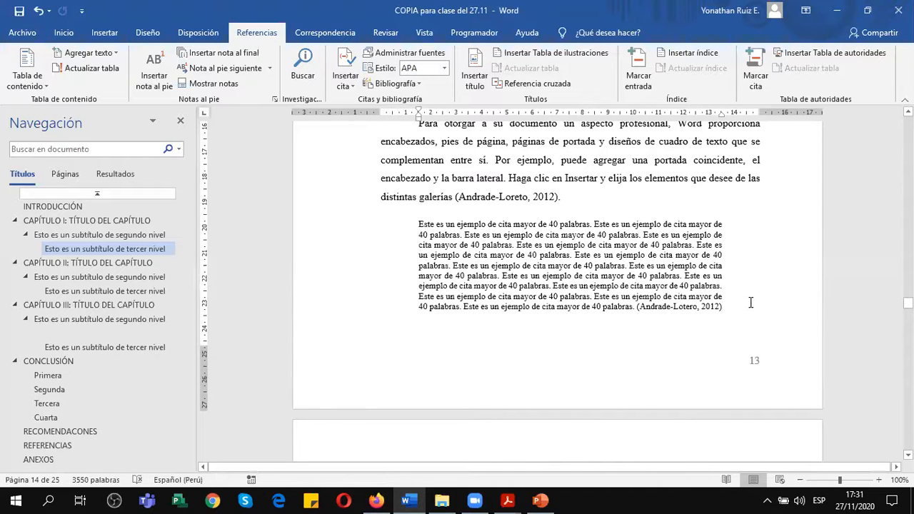
Add an empty paragraph after the text under Capítulo II's second-level subtitle, above Tabla 3.
scroll(751, 303, "down", 15)
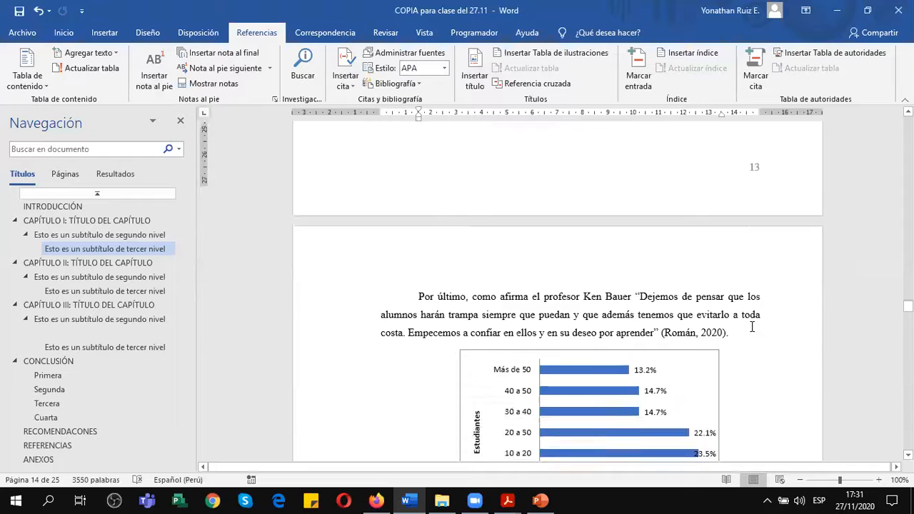
scroll(737, 346, "down", 8)
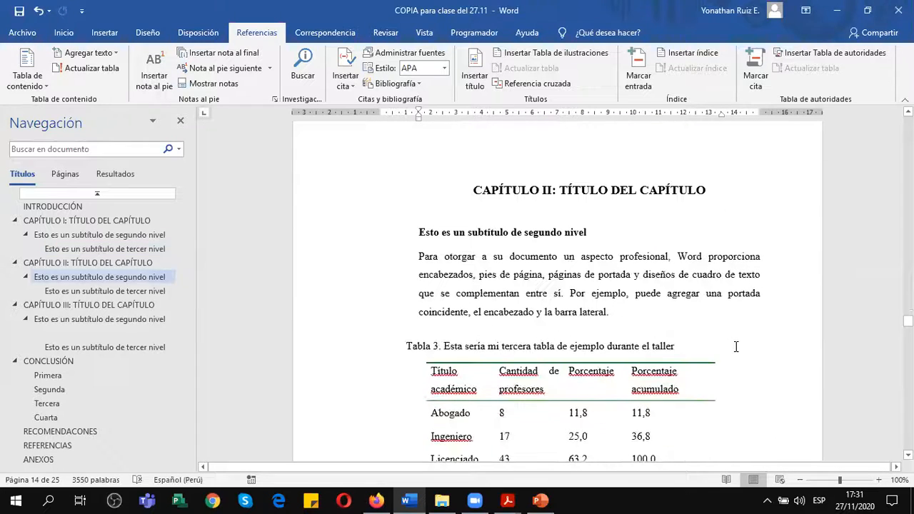
scroll(736, 347, "down", 3)
left_click(655, 260)
key("Return")
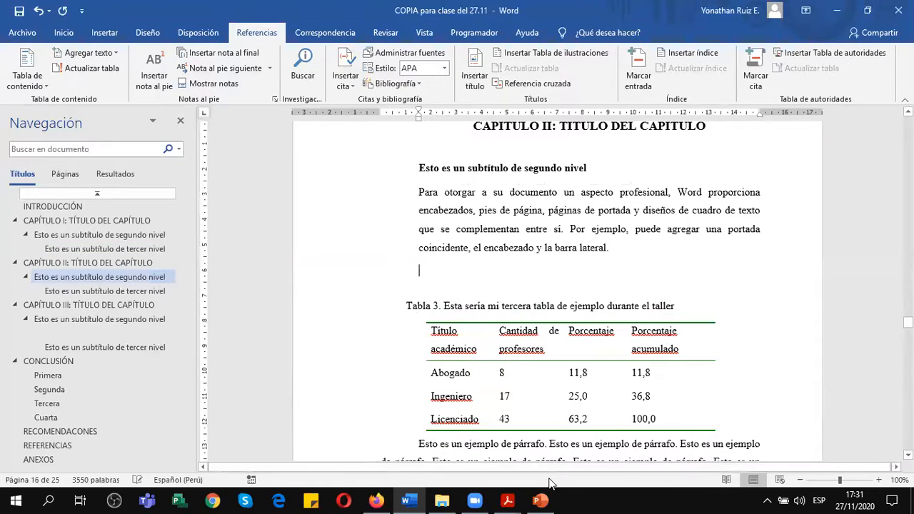
mouse_move(541, 501)
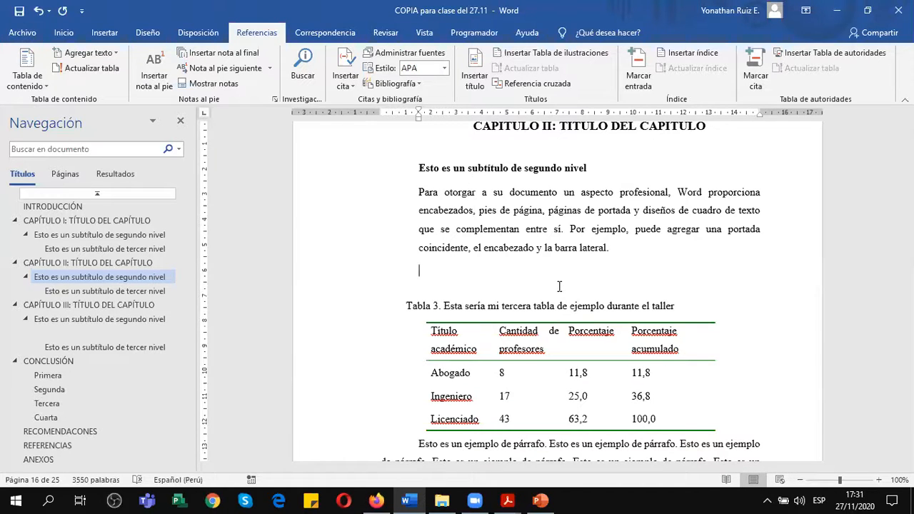
scroll(555, 286, "up", 3)
scroll(558, 286, "down", 3)
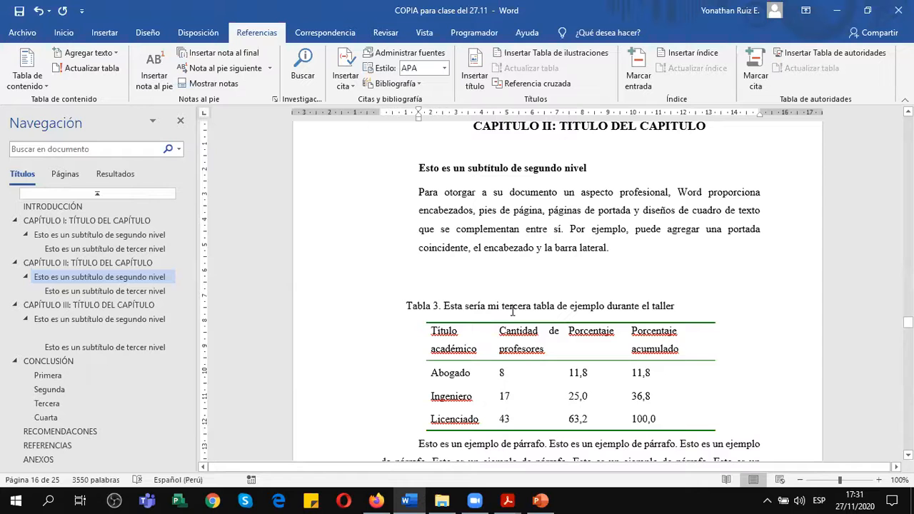
Open the newly added Magis article source, tagged And12, for editing in the source manager and display all its bibliographic fields.
left_click(389, 63)
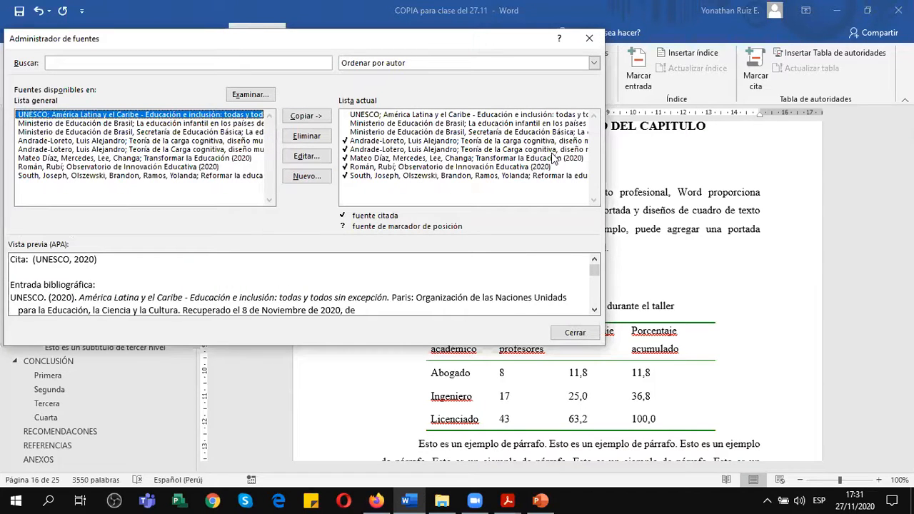
left_click(379, 150)
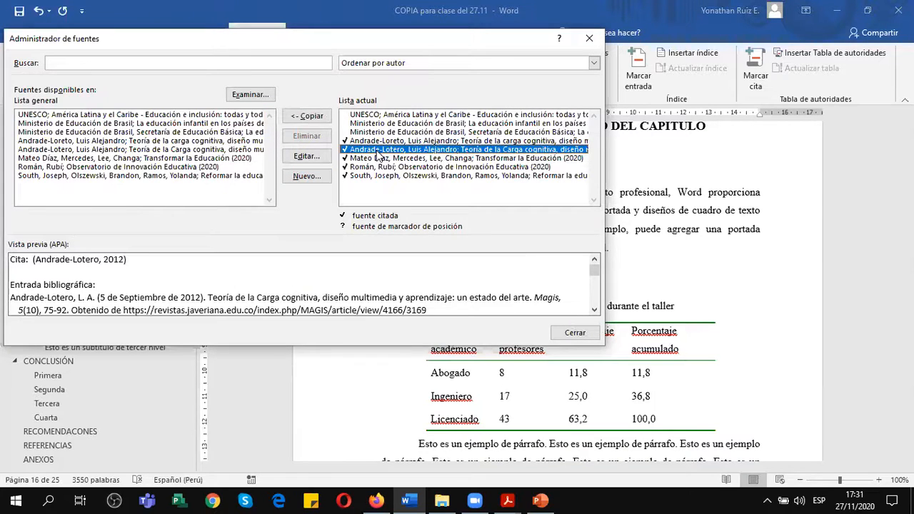
left_click(307, 156)
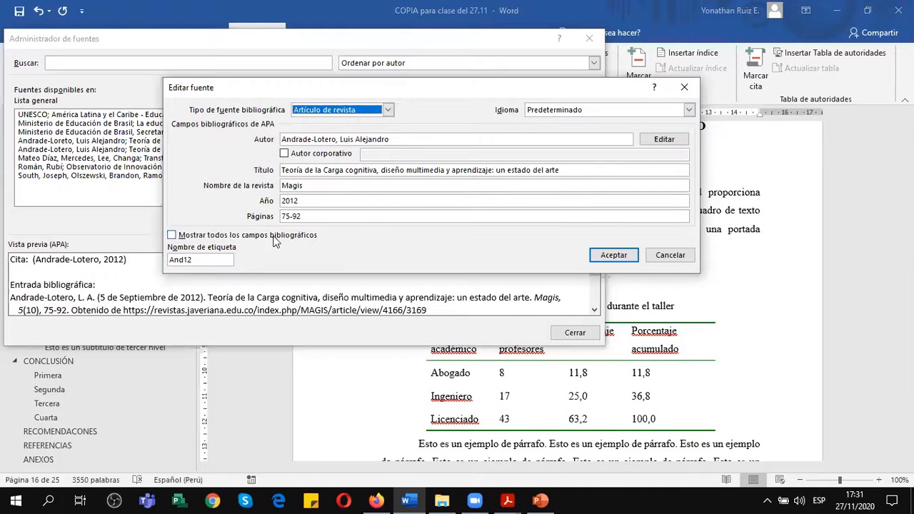
left_click(173, 235)
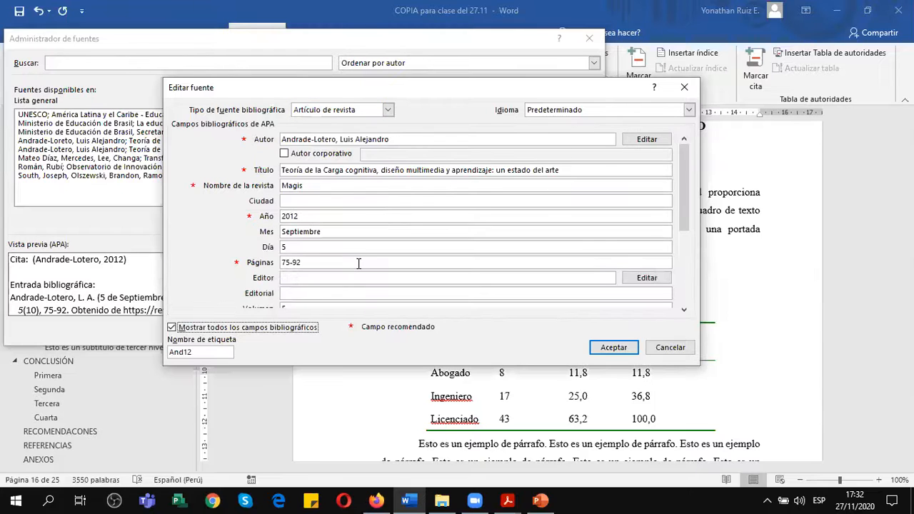
scroll(582, 296, "down", 5)
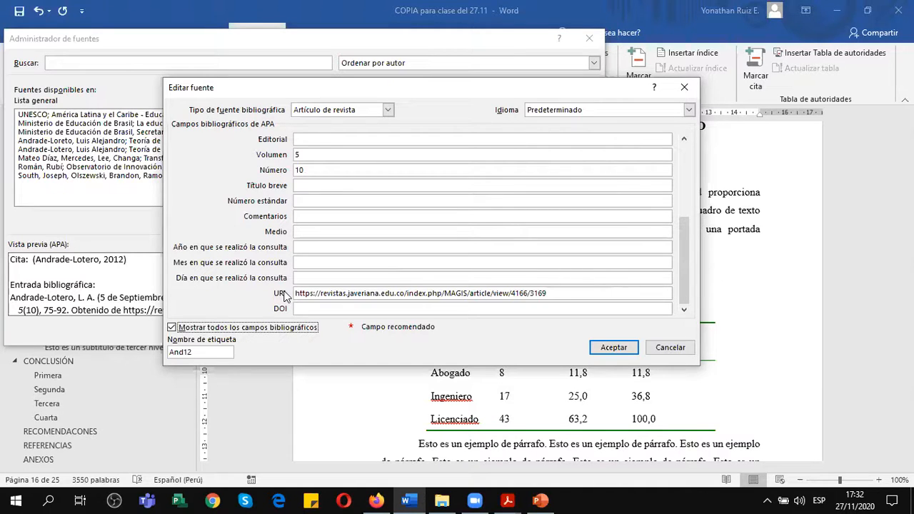
Examine the article source's language options and its comments, medium, consultation year and standard number fields, and cancel the editing.
left_click(303, 218)
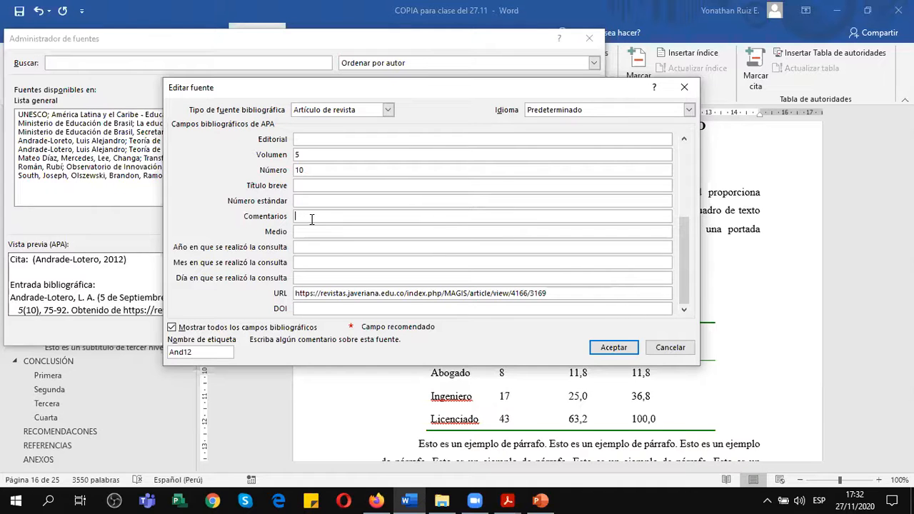
left_click(690, 110)
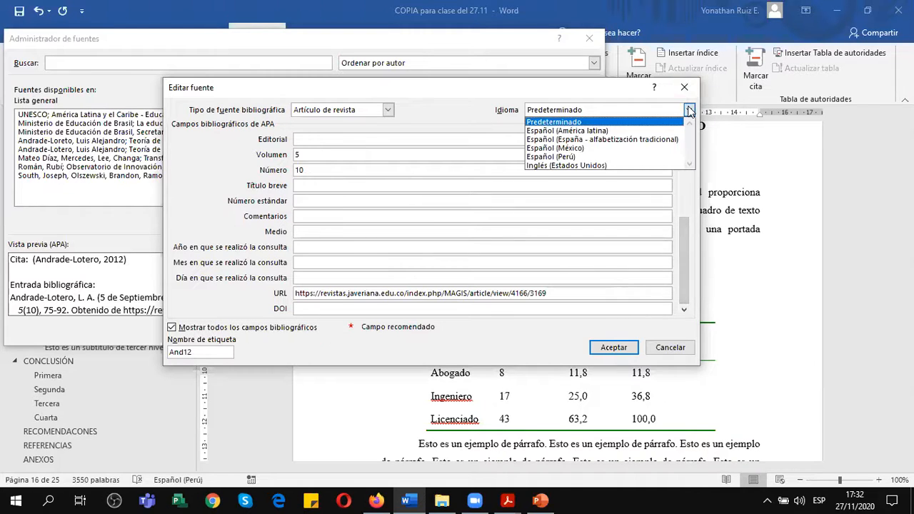
left_click(689, 110)
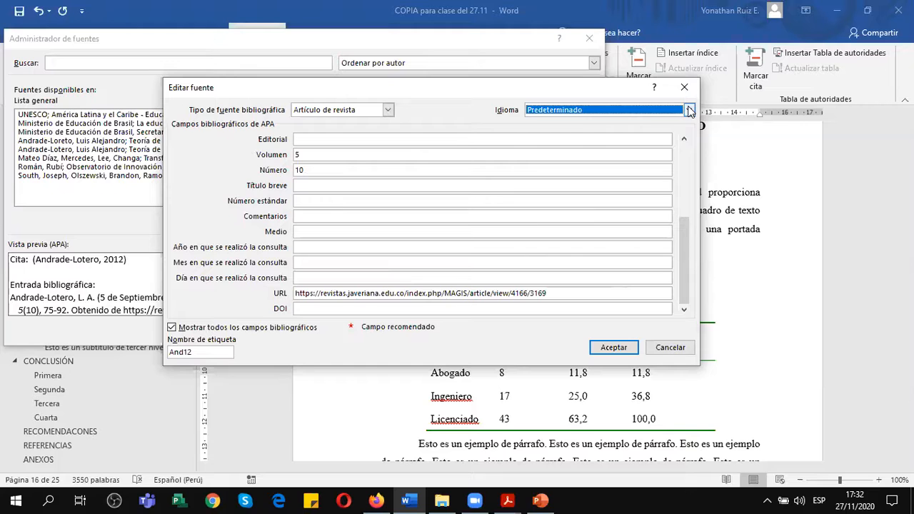
left_click(317, 215)
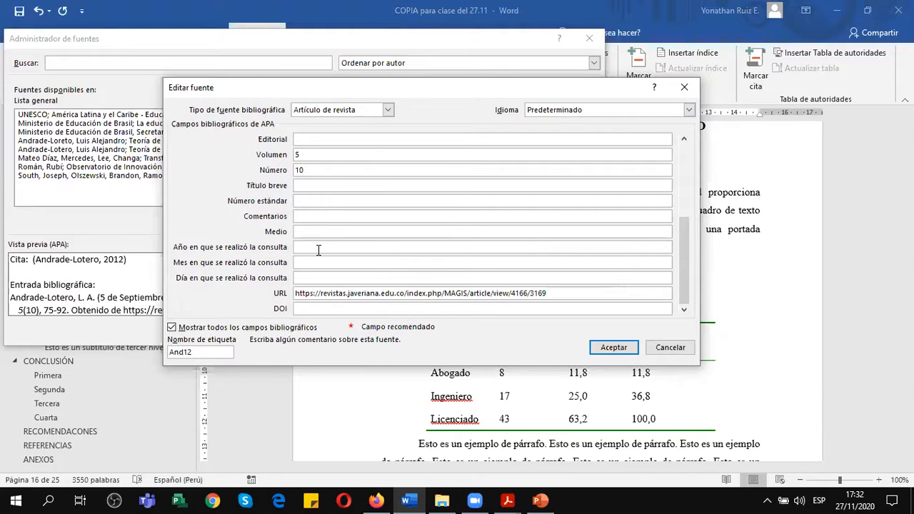
left_click(318, 249)
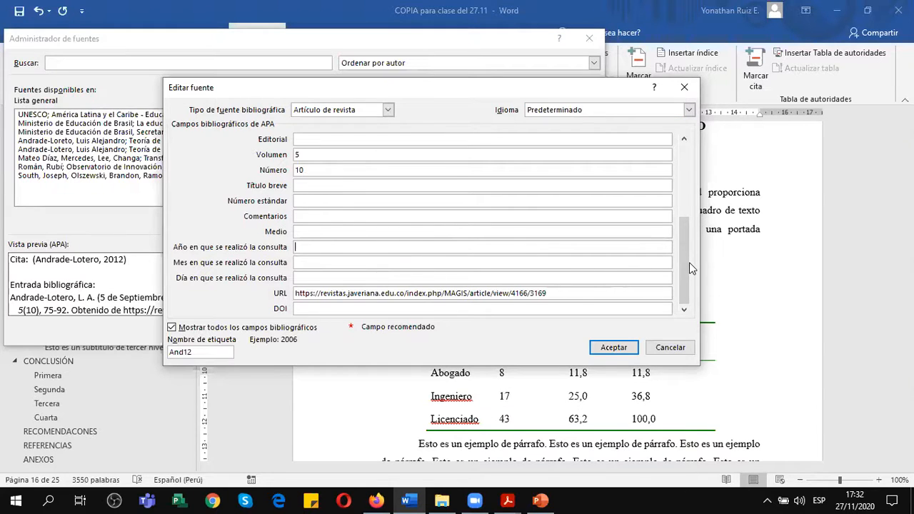
left_click_drag(689, 262, 596, 240)
left_click(314, 232)
left_click(317, 217)
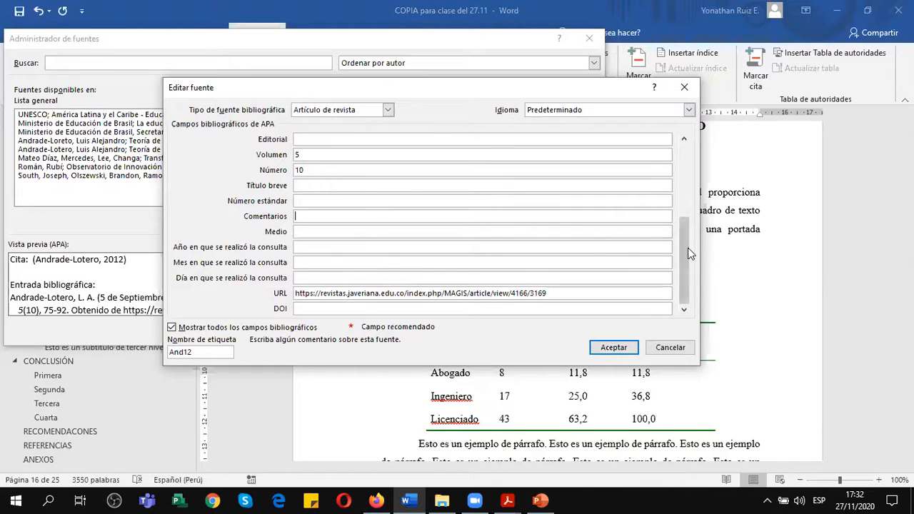
left_click_drag(688, 245, 690, 163)
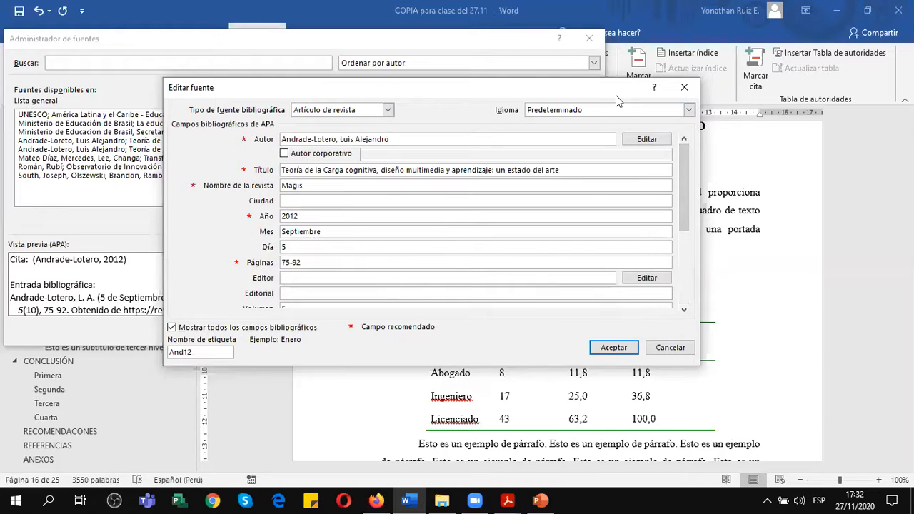
left_click_drag(685, 200, 686, 248)
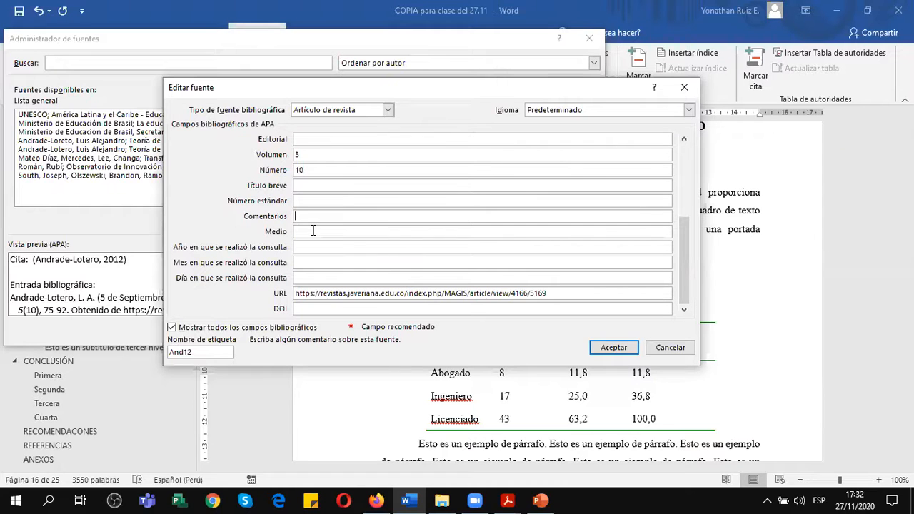
left_click(310, 230)
left_click(313, 215)
left_click(311, 233)
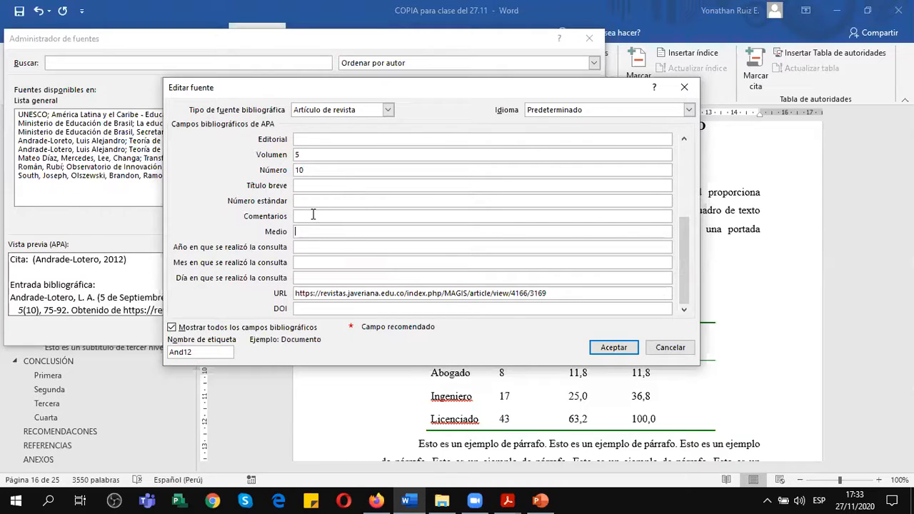
left_click(335, 218)
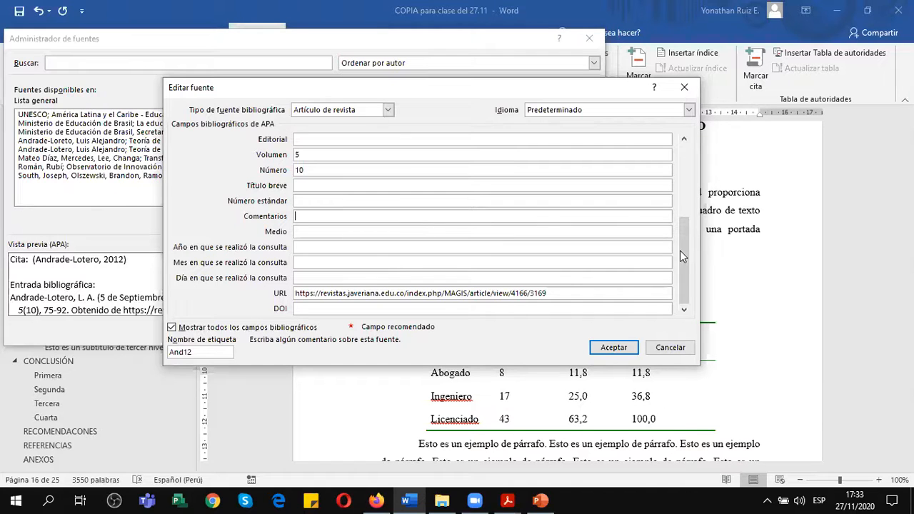
mouse_move(683, 254)
left_mouse_down()
mouse_move(686, 163)
mouse_move(685, 271)
left_mouse_up()
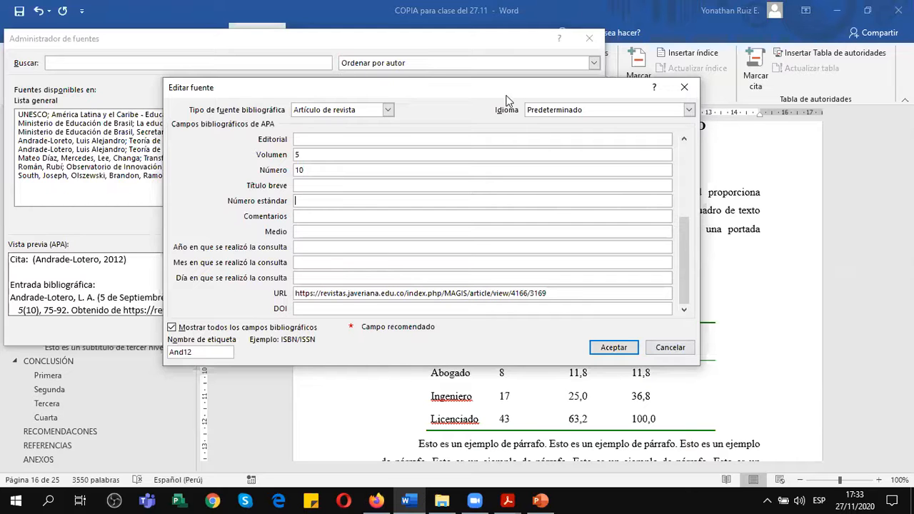
left_click(671, 347)
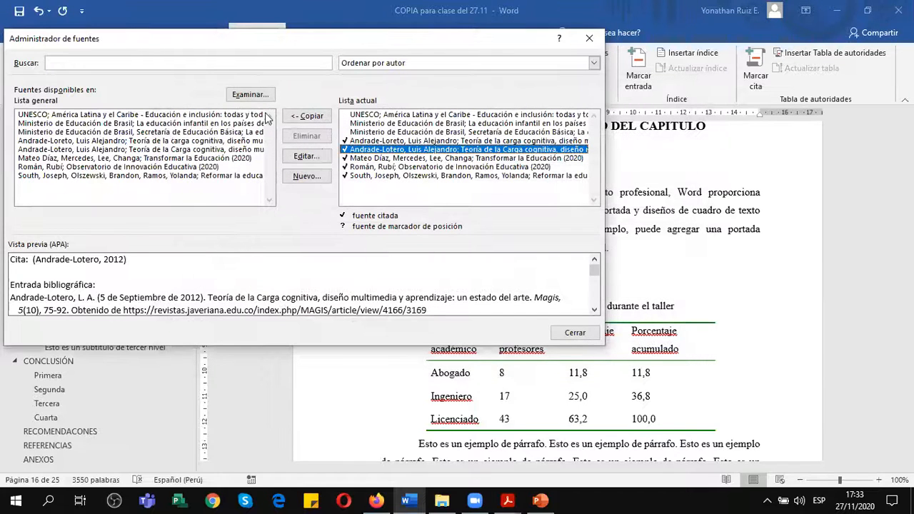
Preview the APA entries of the other Magis article, Ministerio de Educación de Brasil, Transformar la Educación and Observatorio de Innovación Educativa sources.
left_click(397, 142)
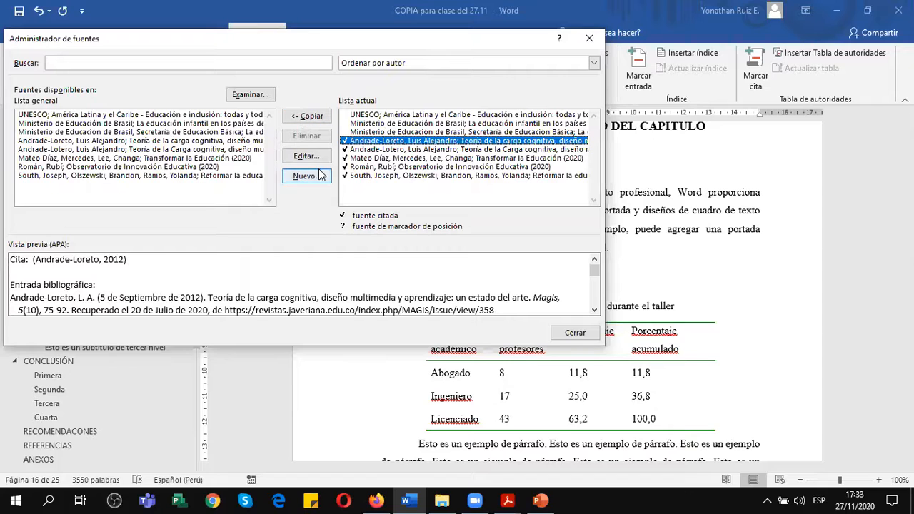
left_click(125, 128)
left_click(141, 123)
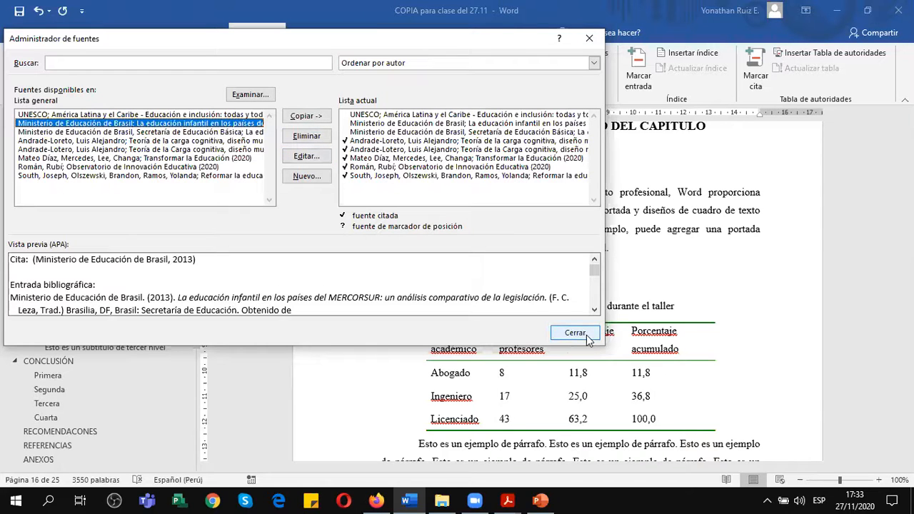
left_click(177, 159)
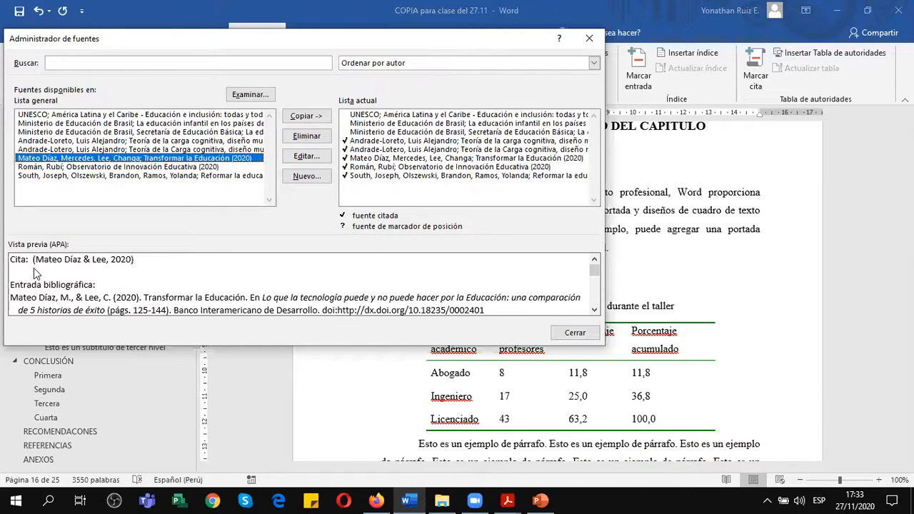
left_click(210, 167)
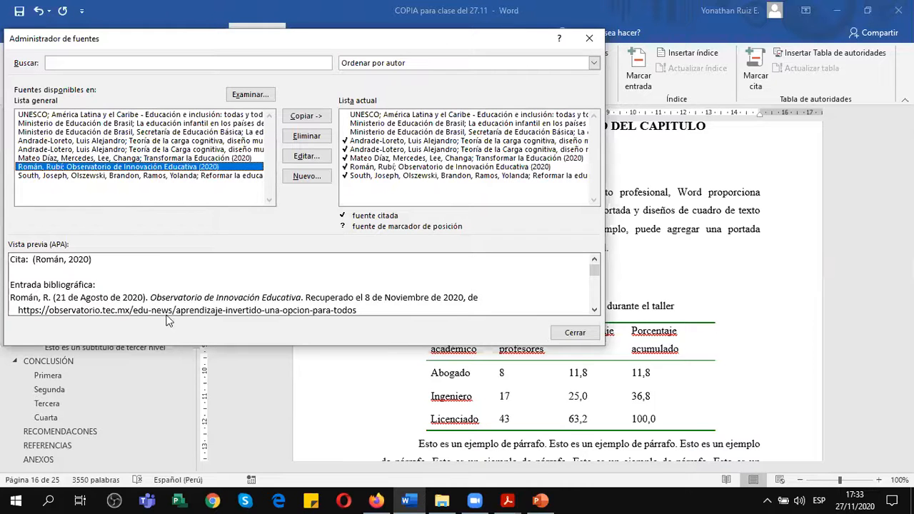
left_click(407, 167)
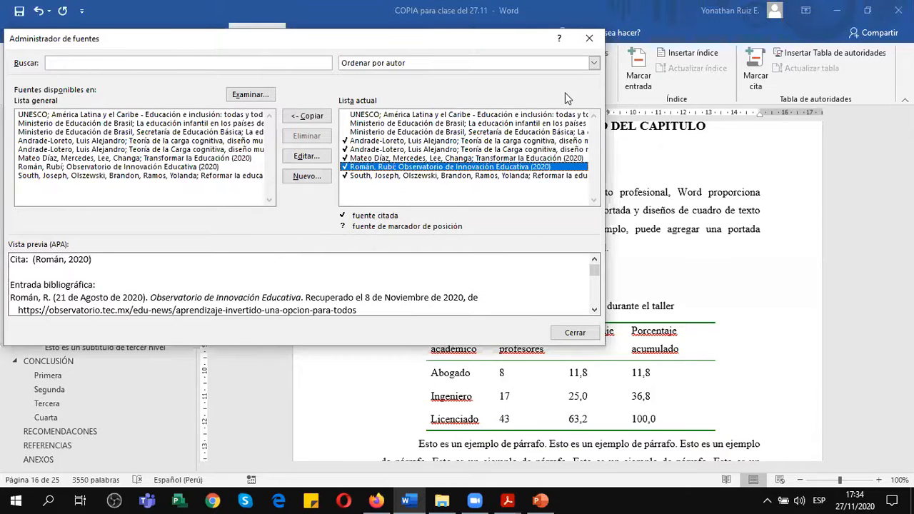
Check the sorting options for the source lists, keep them ordered by author, and close the source manager.
left_click(398, 68)
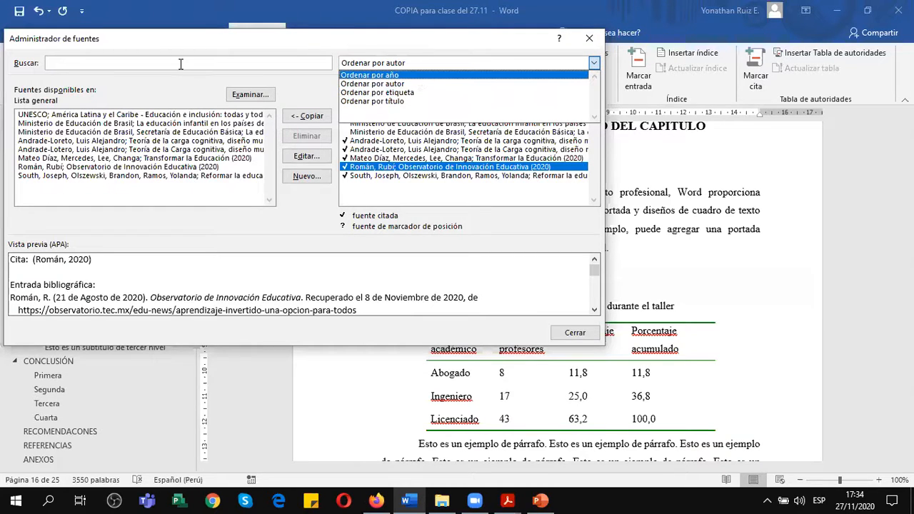
left_click(192, 88)
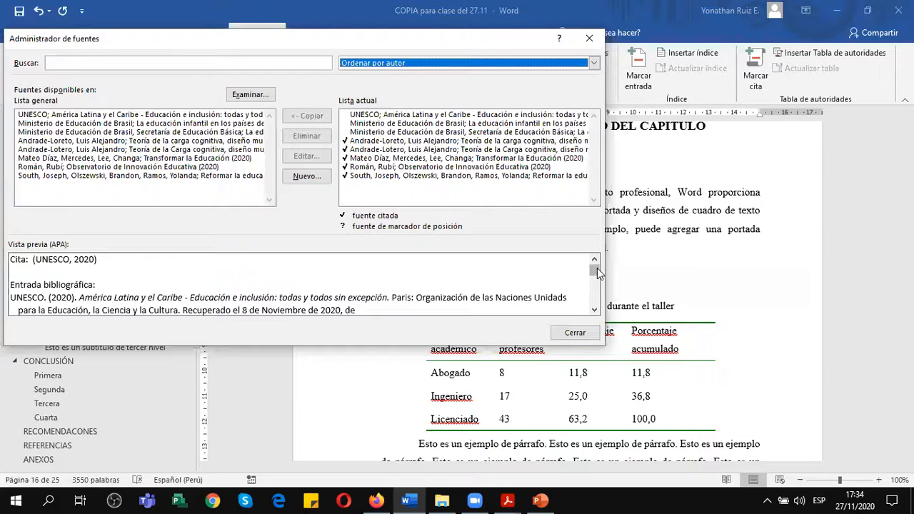
mouse_move(599, 278)
left_mouse_down()
mouse_move(595, 297)
mouse_move(594, 271)
left_mouse_up()
left_click(583, 330)
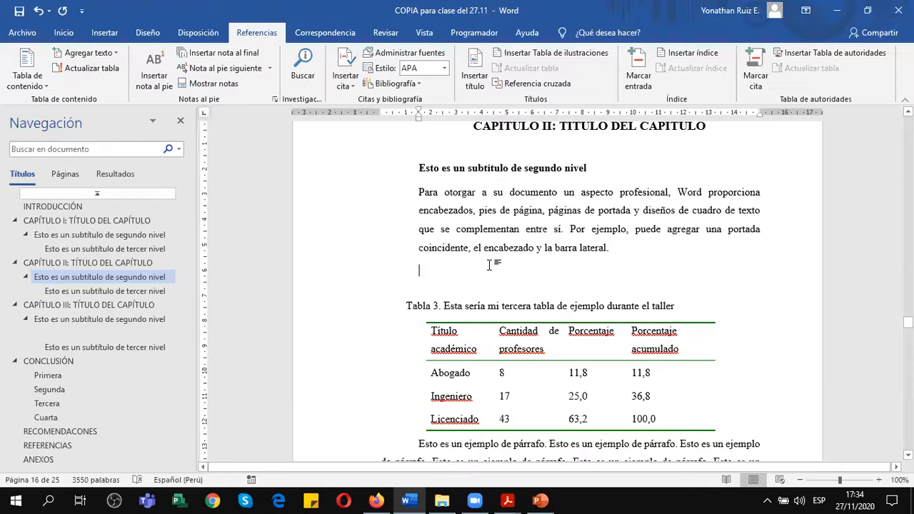
Switch to the PowerPoint presentation and copy the UNESCO report link listed under Informe on the Ejercicio de Referencias slide.
mouse_move(508, 500)
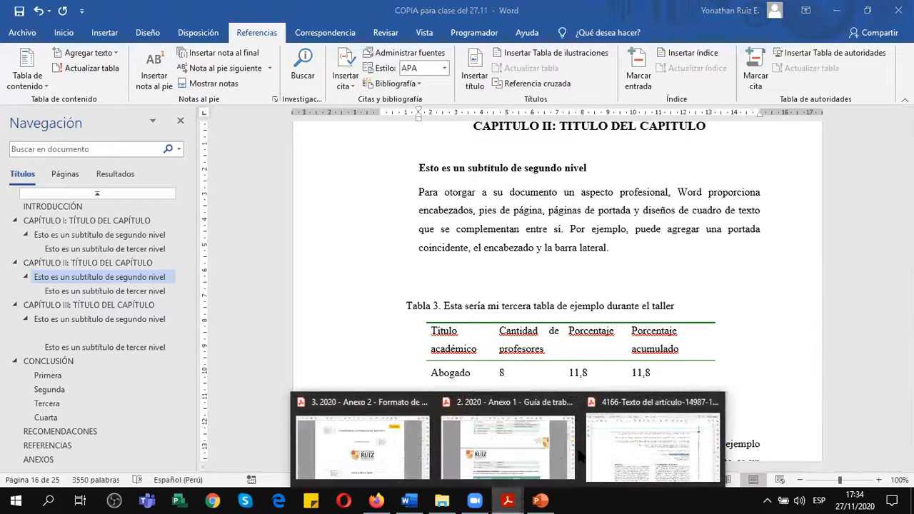
left_click(541, 500)
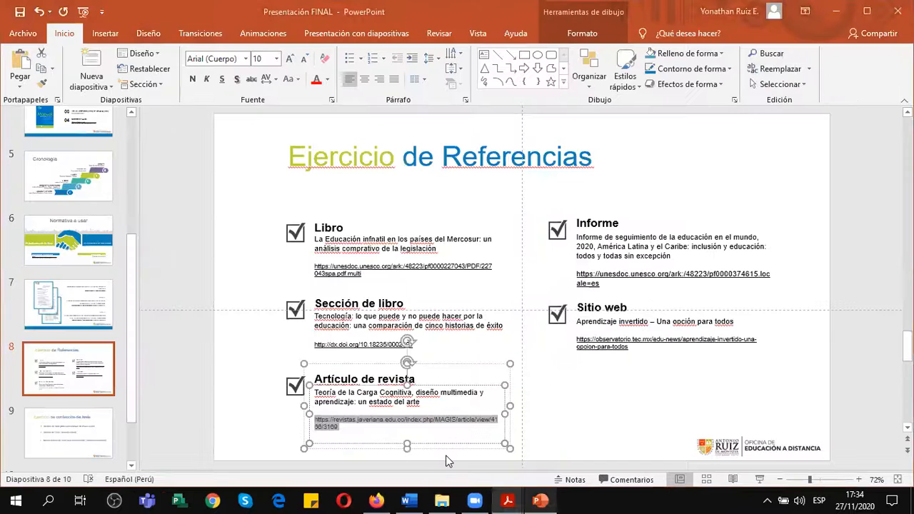
left_click(646, 253)
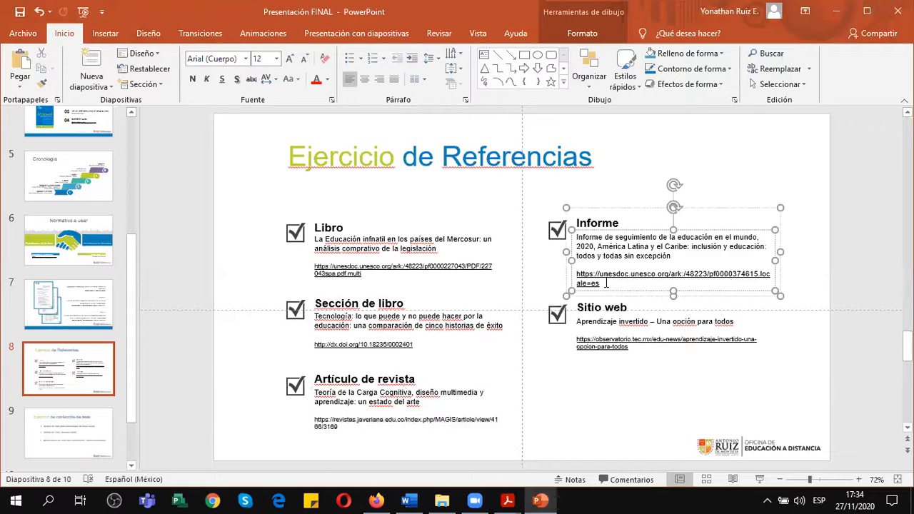
left_click_drag(595, 278, 587, 274)
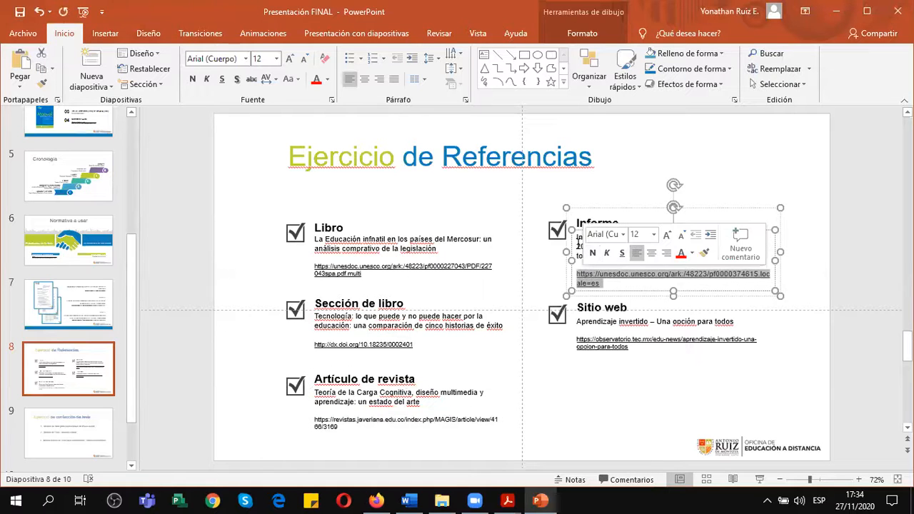
left_click(578, 246)
left_click(602, 282)
left_click_drag(602, 282, 577, 275)
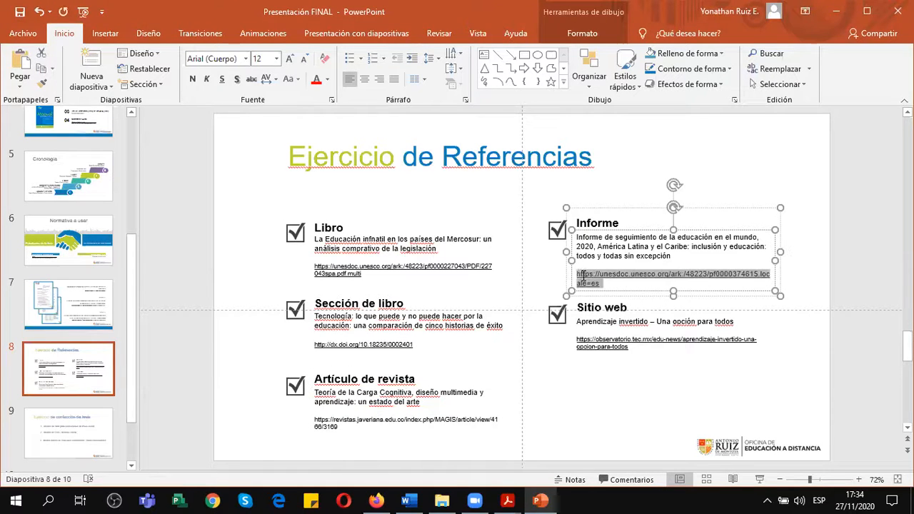
key("ctrl+c")
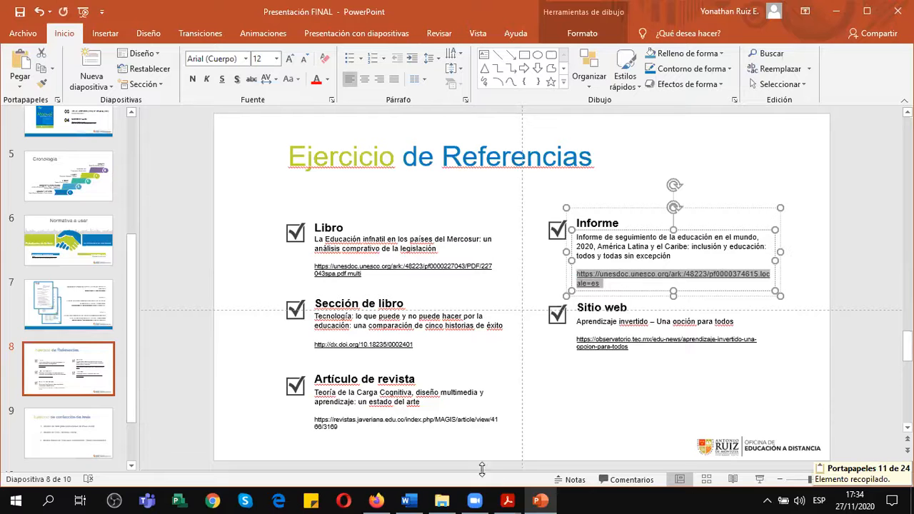
Load the copied UNESDOC report link in Firefox and view the report's catalogue record and full-text preview.
left_click(376, 501)
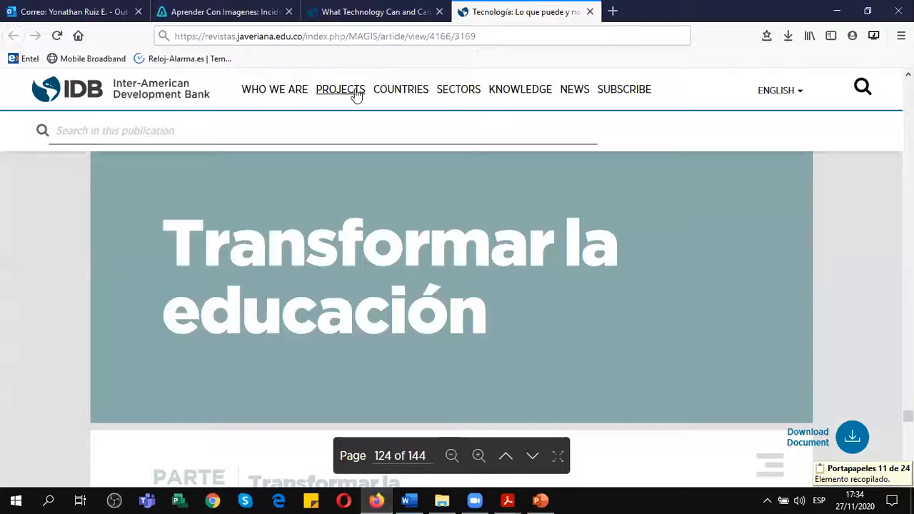
left_click(351, 38)
key("ctrl+v")
key("Return")
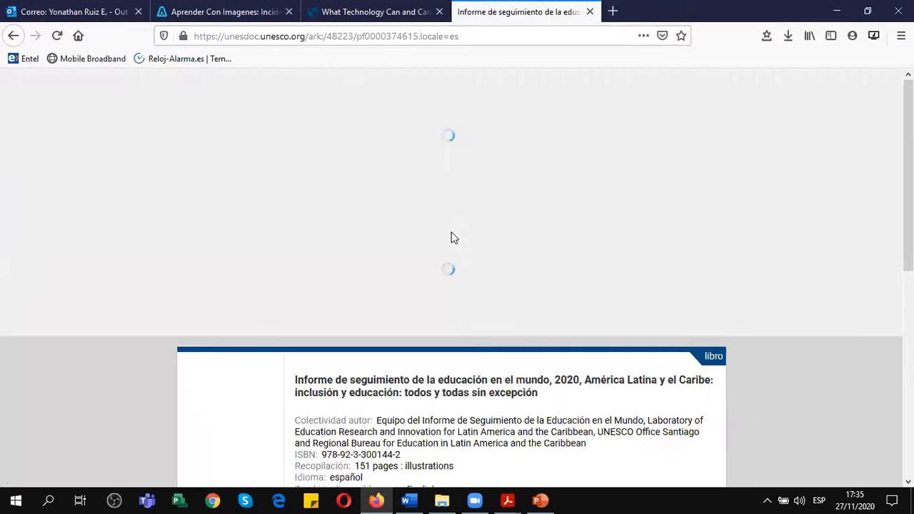
scroll(451, 237, "down", 3)
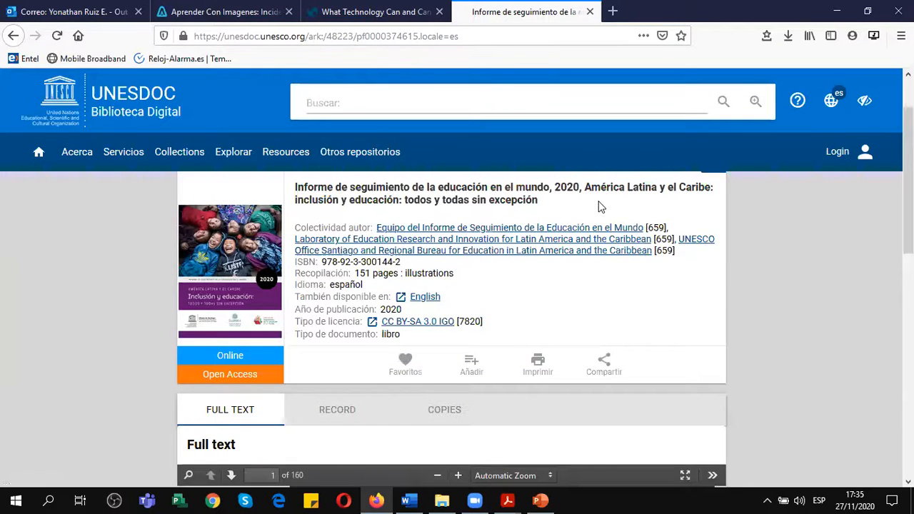
scroll(615, 244, "down", 3)
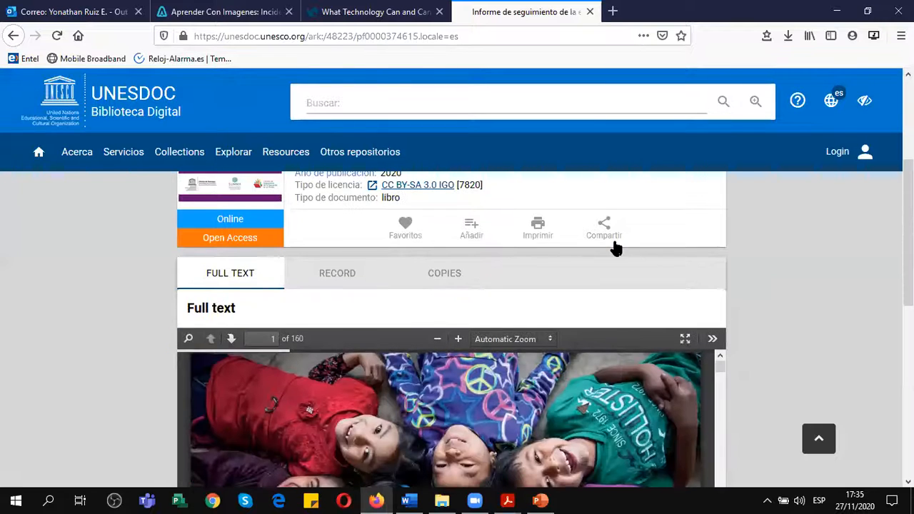
Switch to Word and begin the empty paragraph above Tabla 3 with "Según el Informe de la UNESCO (2020)" and an opening quotation mark.
left_click(408, 501)
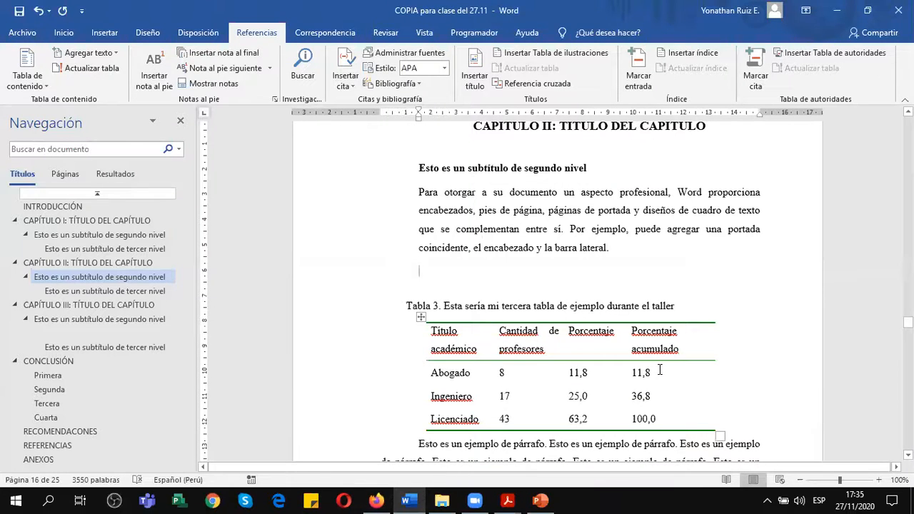
type("Según el Informe de la ")
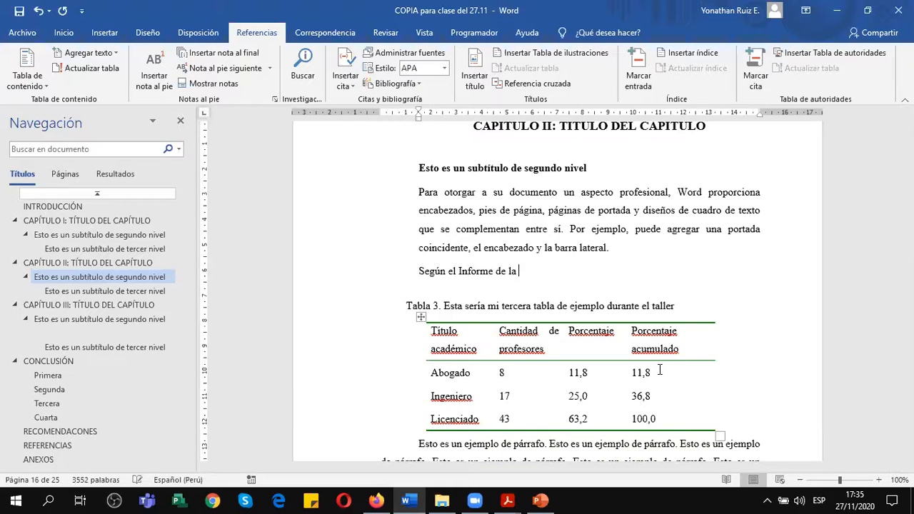
type("UNESCO (2020")
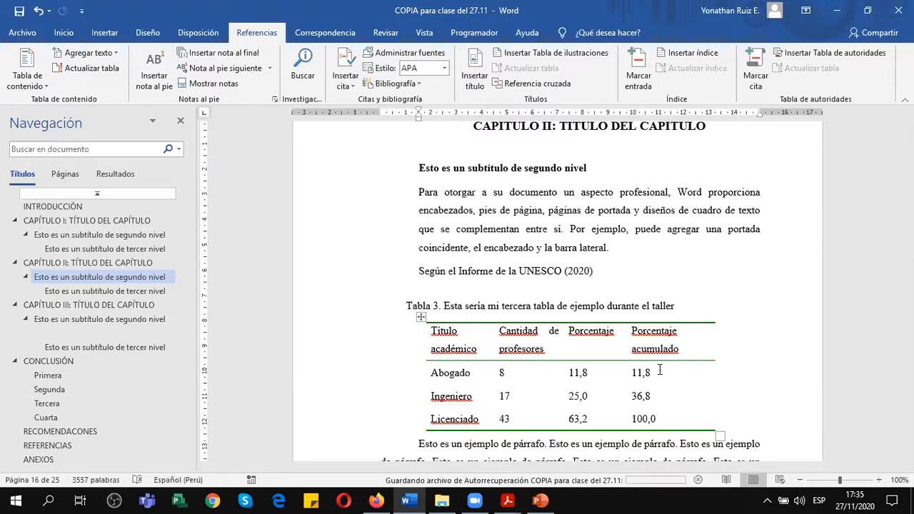
type(") \"")
type("en el mudno ”")
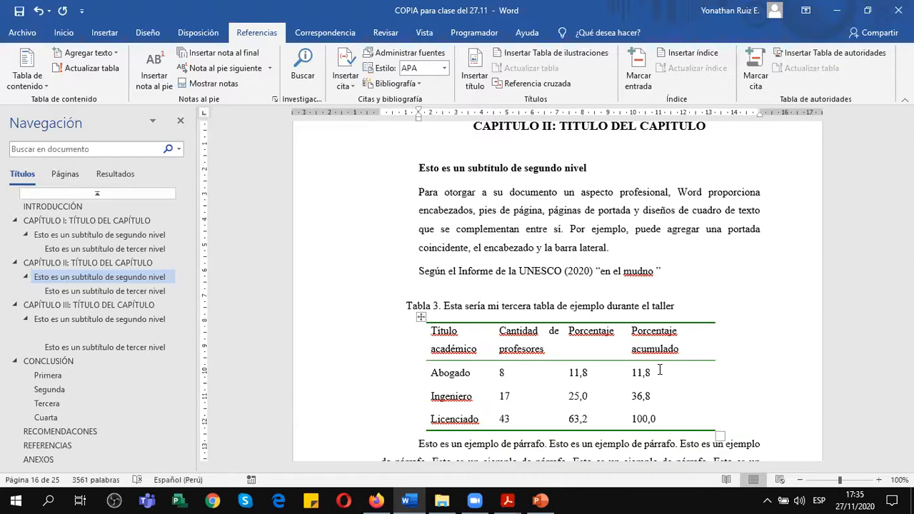
Write the quotation's first part, "en el mundo se han quedado sin estudiar 300 millones niños", correcting its misspellings.
key("BackSpace")
key("BackSpace")
key("BackSpace")
key("BackSpace")
type("ndo se han quedado sin estu")
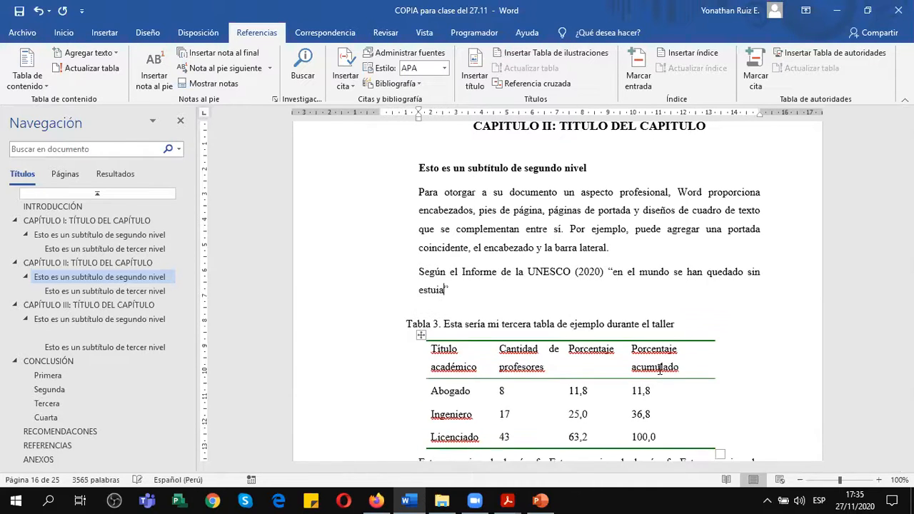
type("diar 300 millones niños ")
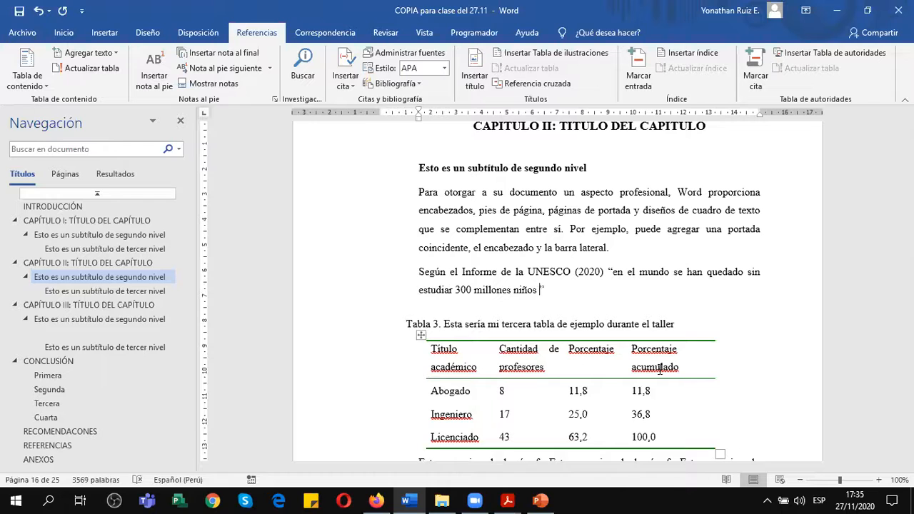
type("como resulta")
type("do de los efec")
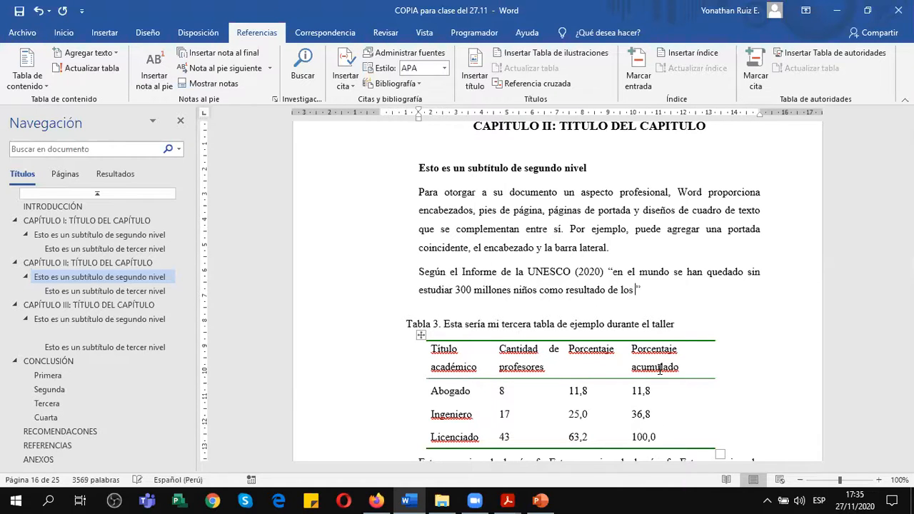
type("t")
type("os nocivos de la ")
type("pandemia”")
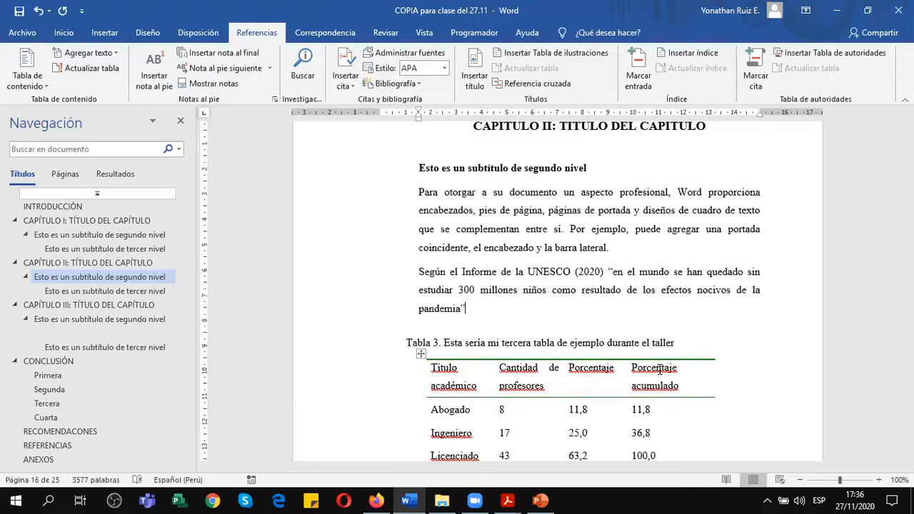
type(" (p. 30).")
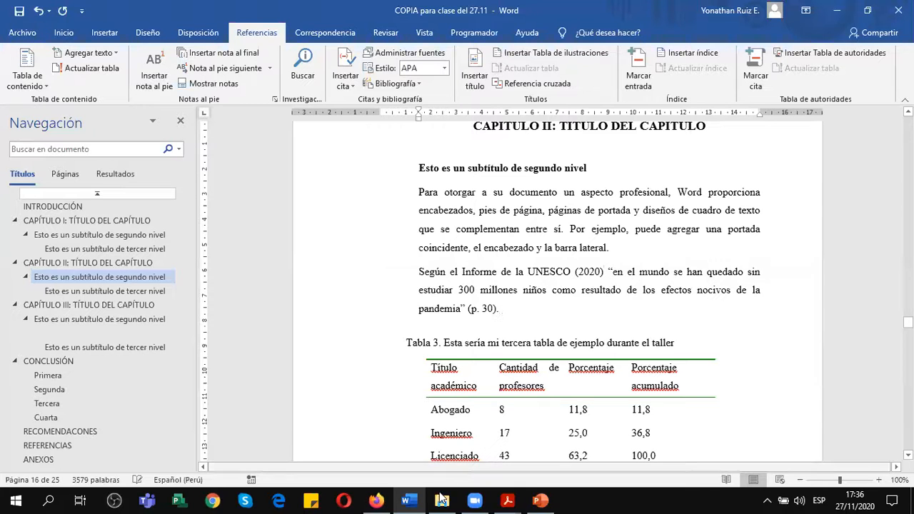
Switch to Firefox and examine the title, year and institutions on the UNESCO report's cover.
left_click(376, 500)
scroll(405, 353, "down", 3)
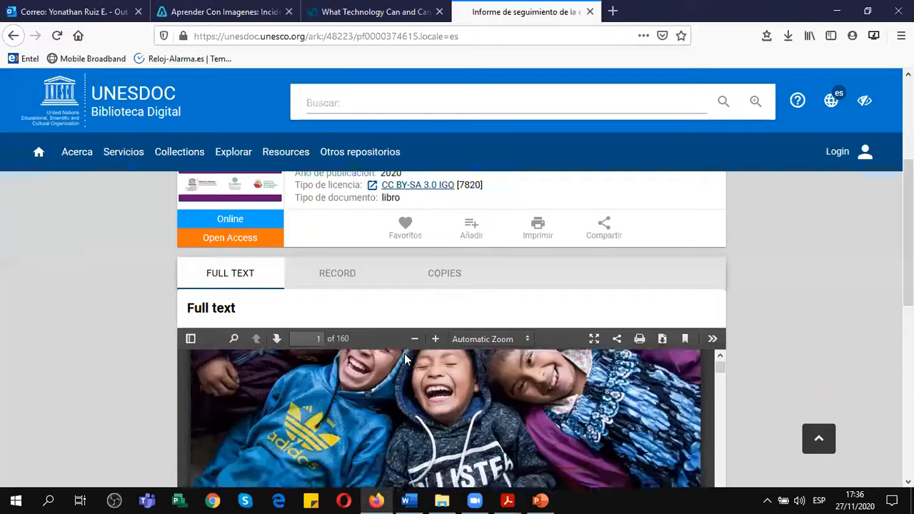
scroll(763, 326, "down", 2)
scroll(763, 326, "down", 2)
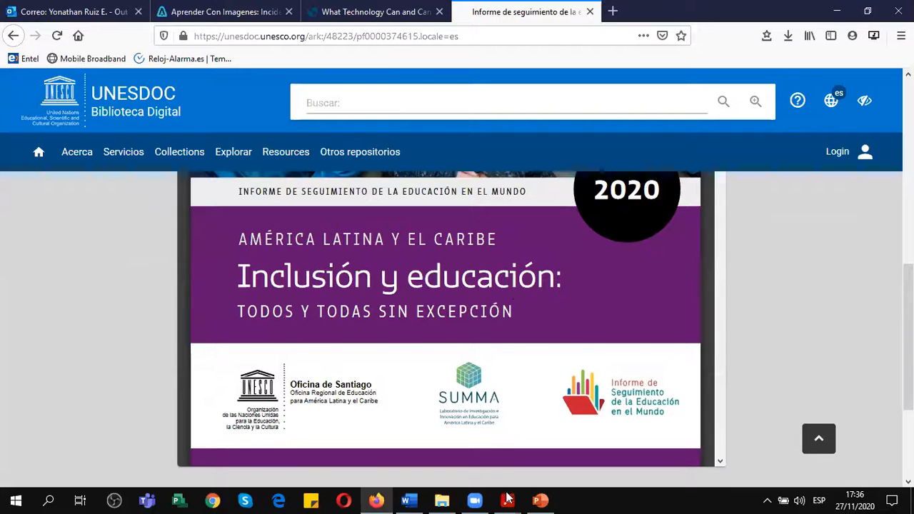
Return to Word and start a new citation source of type Informe from within the UNESCO paragraph.
left_click(409, 500)
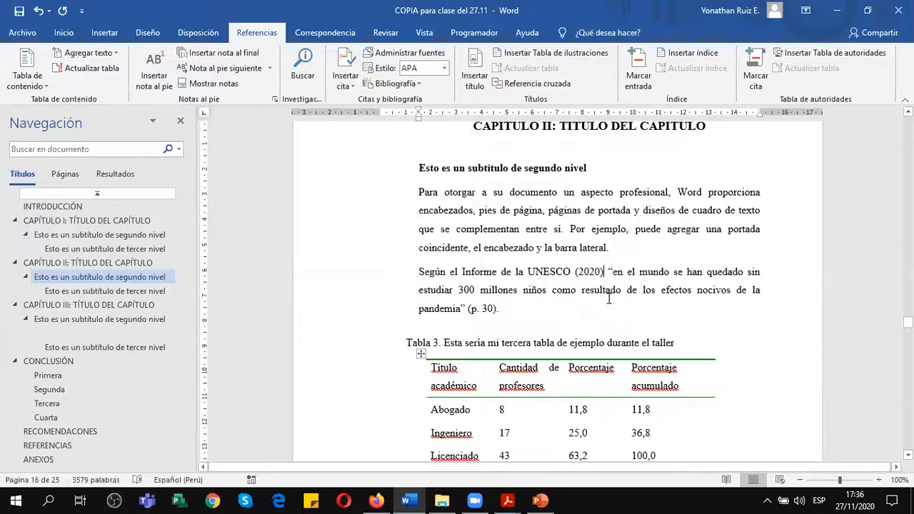
left_click(462, 270)
left_click(348, 60)
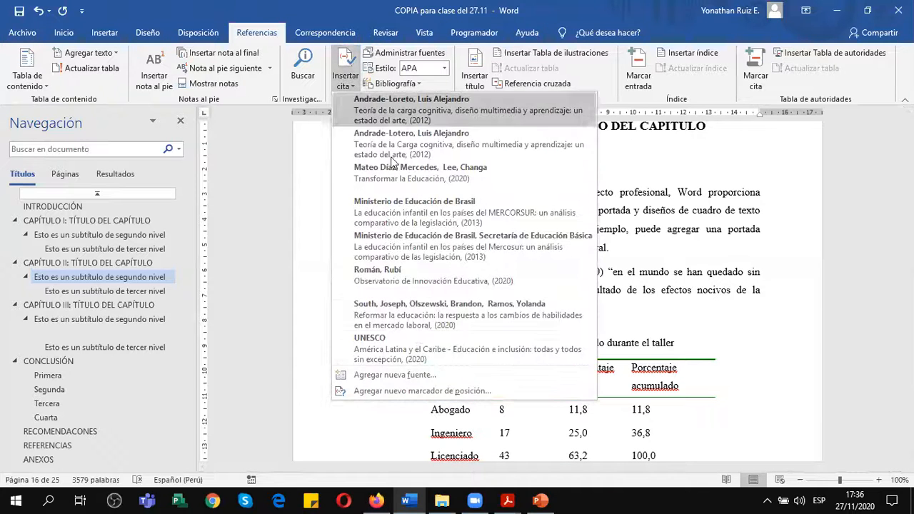
left_click(395, 375)
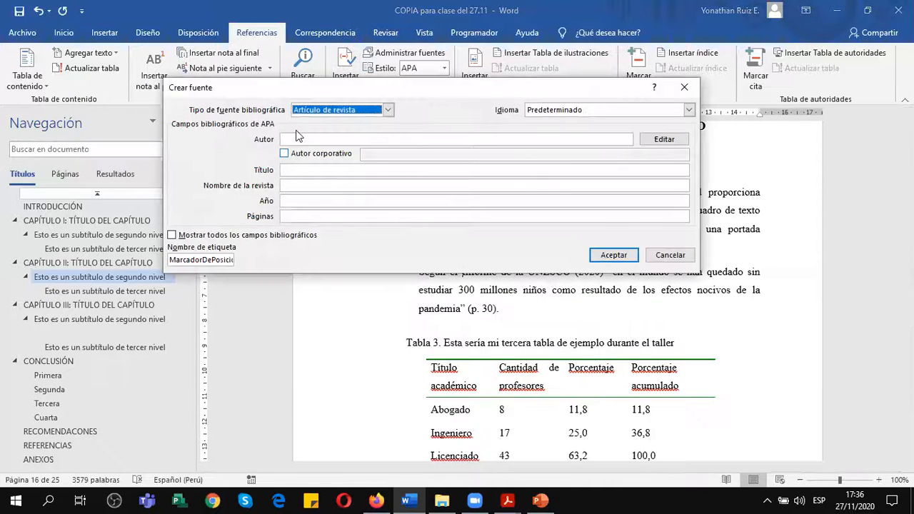
left_click(339, 109)
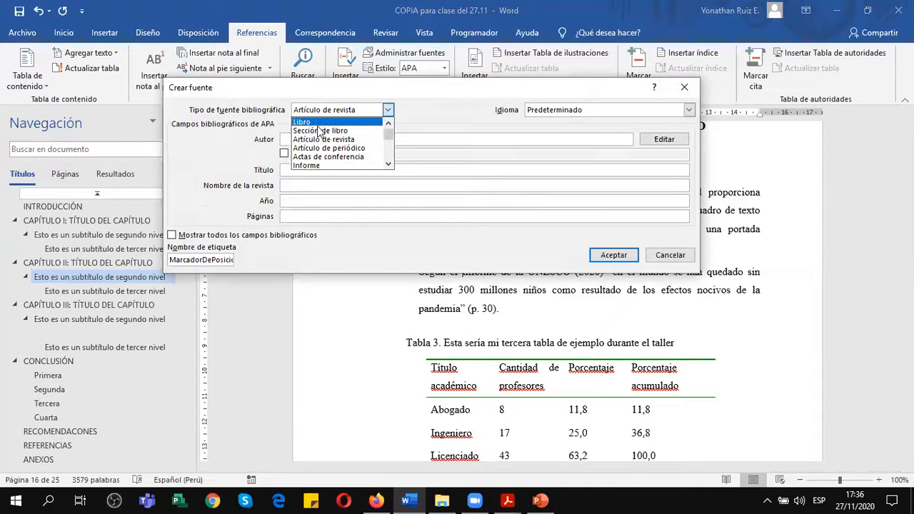
left_click(321, 165)
left_click(388, 109)
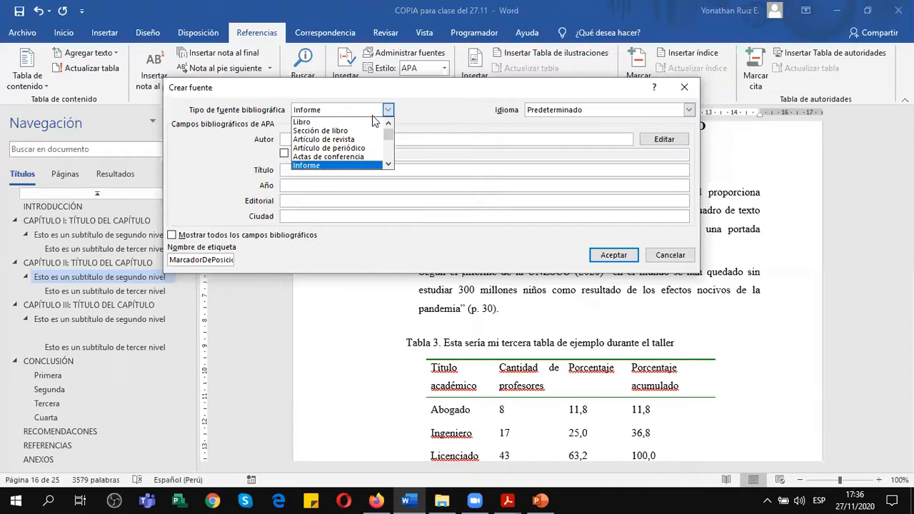
mouse_move(388, 138)
left_mouse_down()
mouse_move(391, 160)
mouse_move(390, 122)
left_mouse_up()
left_click(335, 166)
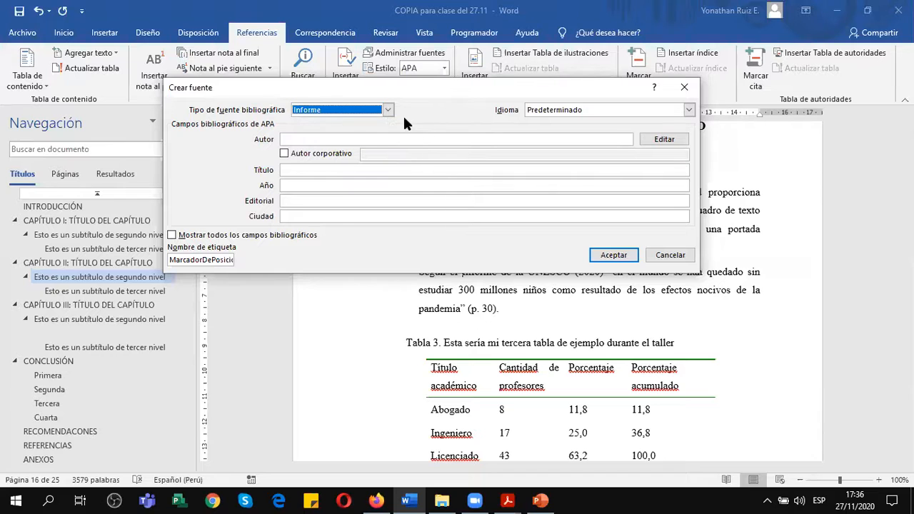
Switch to Firefox and examine the UNESCO report's cover, team and credits pages to identify its authors for the source.
left_click(361, 137)
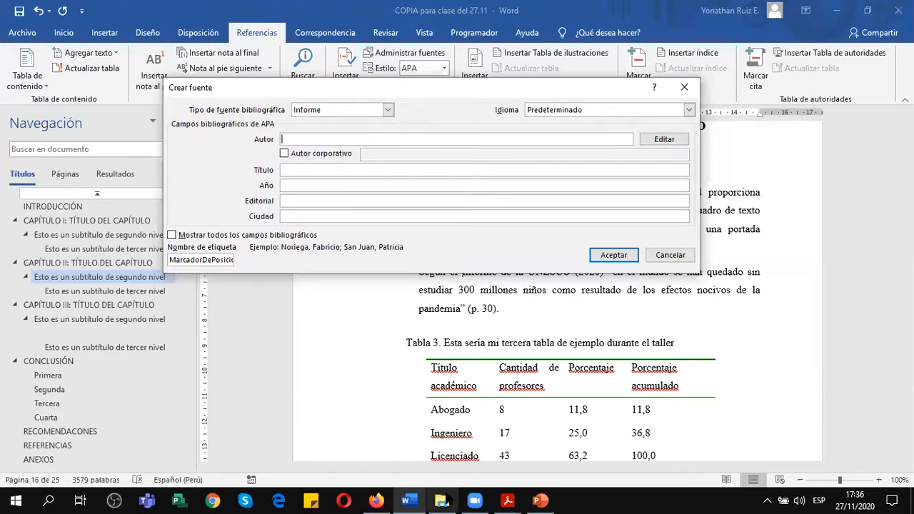
left_click(377, 501)
scroll(423, 350, "down", 3)
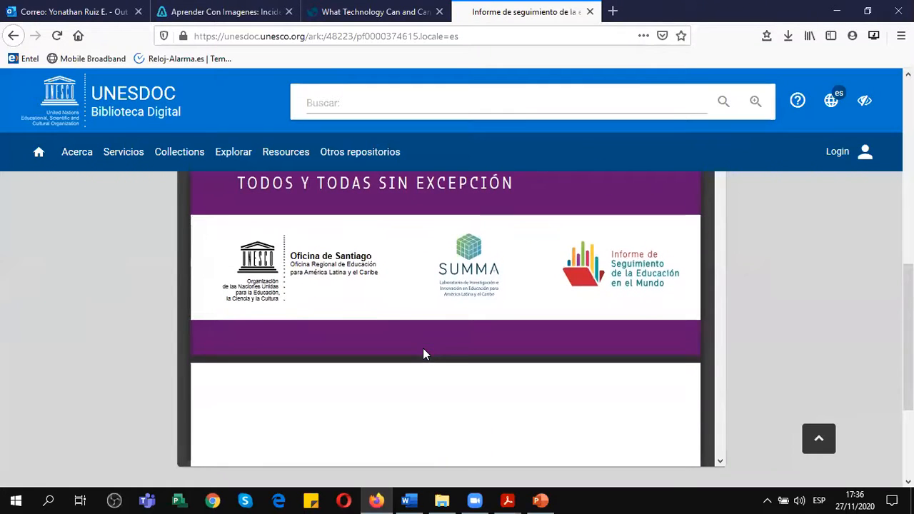
scroll(632, 282, "up", 3)
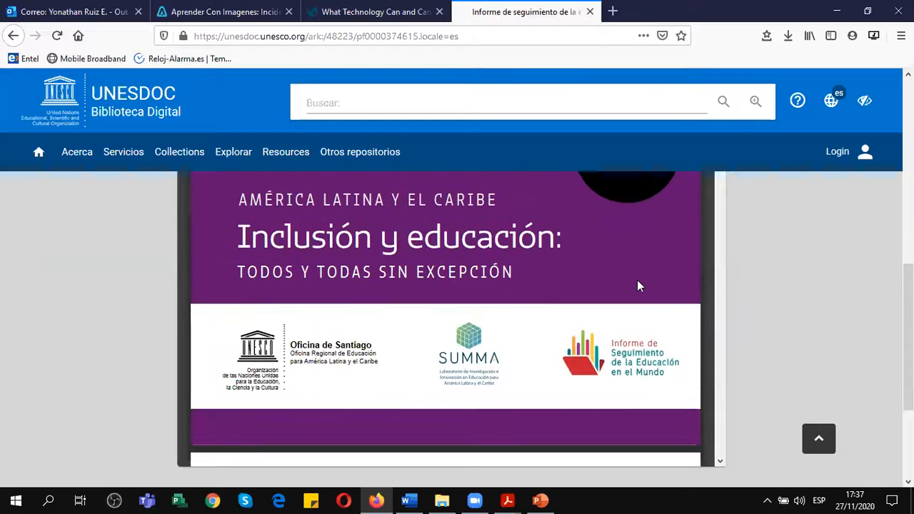
scroll(632, 283, "down", 5)
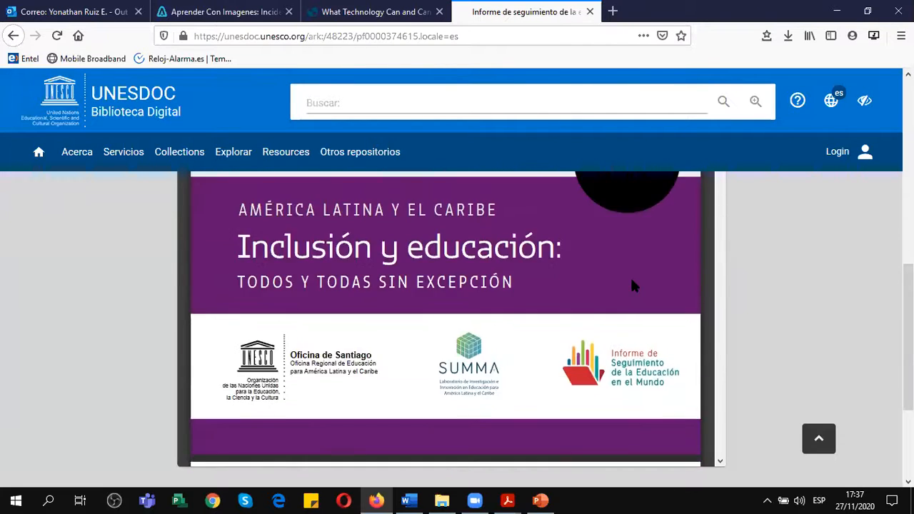
scroll(632, 282, "down", 10)
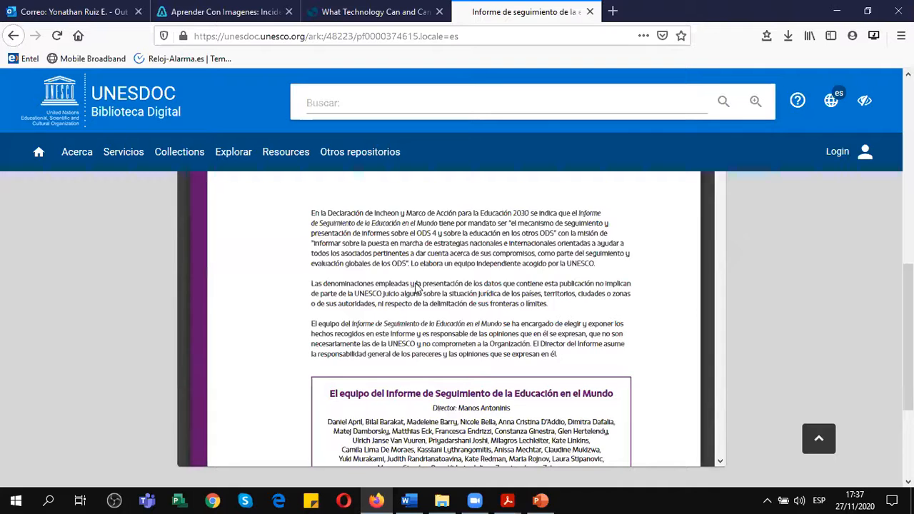
scroll(418, 286, "down", 3)
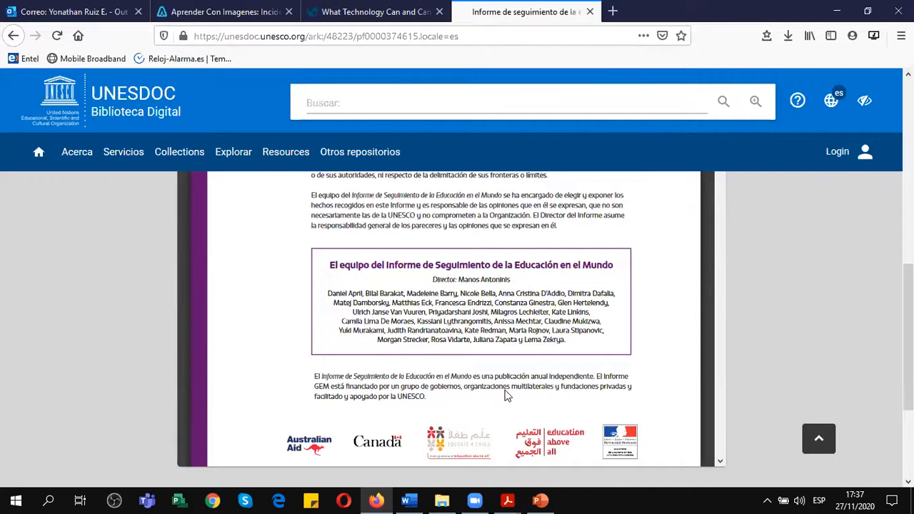
scroll(505, 395, "down", 8)
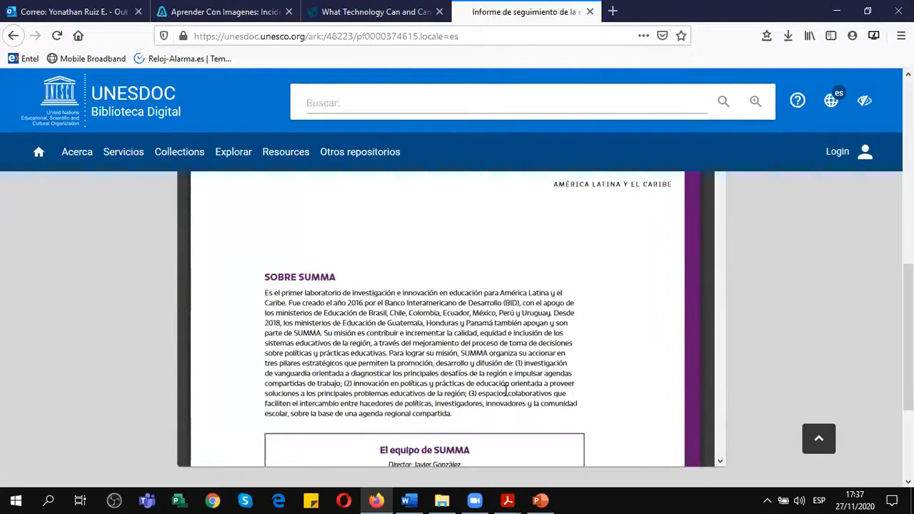
scroll(505, 392, "down", 5)
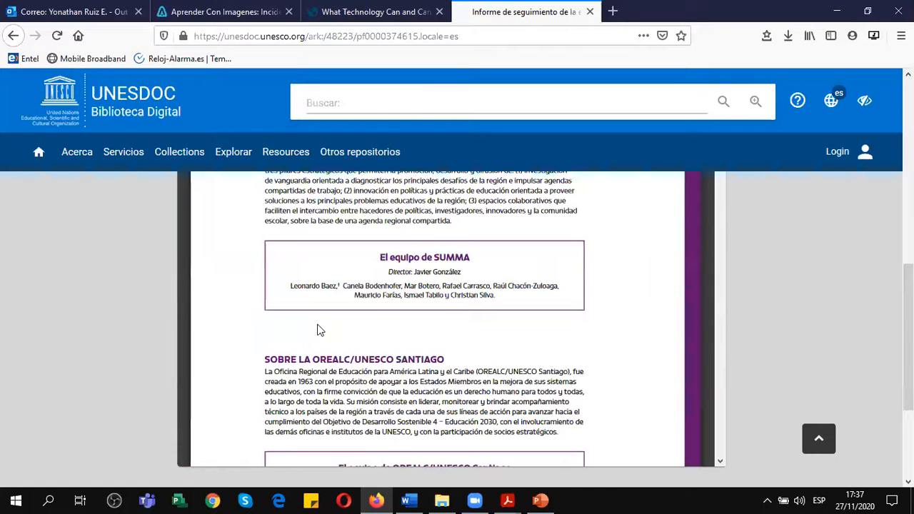
scroll(380, 320, "up", 7)
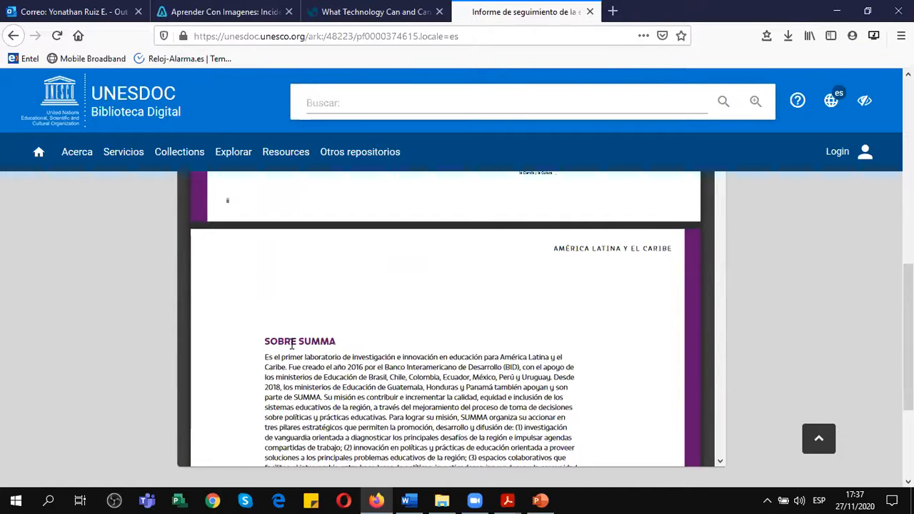
scroll(291, 325, "down", 10)
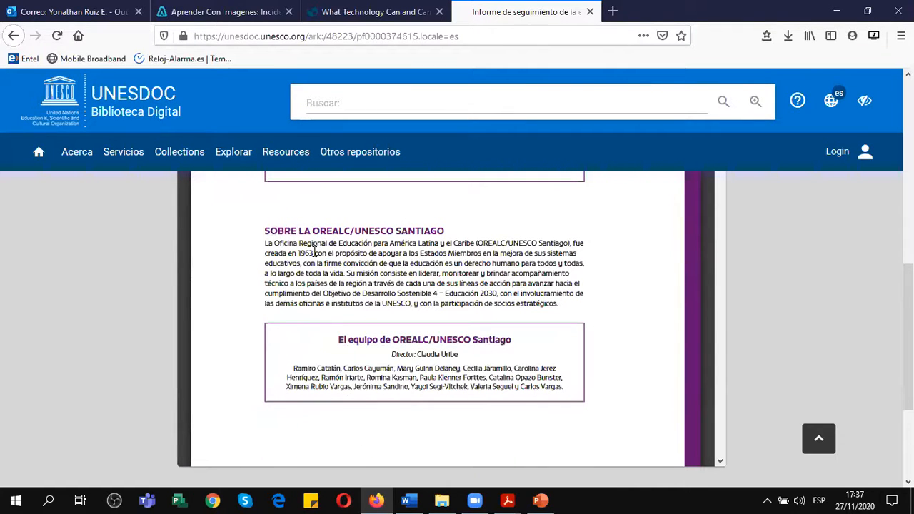
scroll(443, 342, "down", 7)
scroll(441, 346, "down", 6)
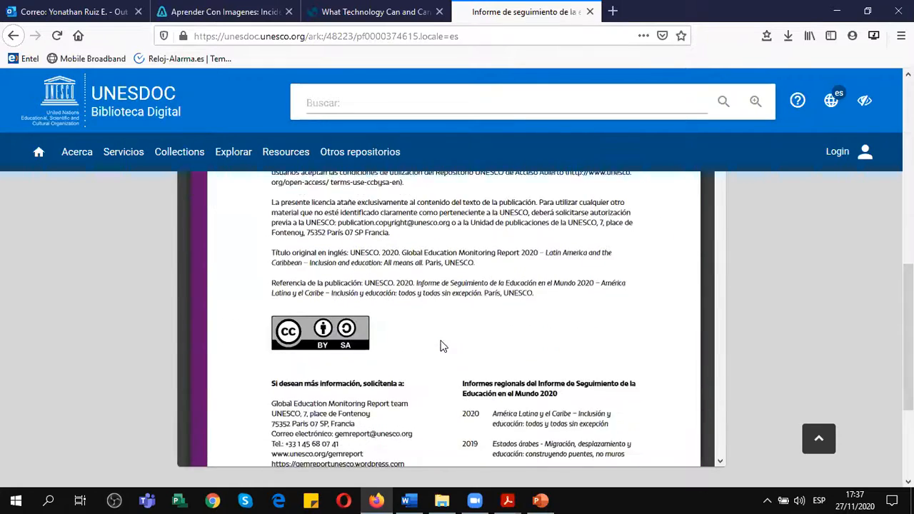
scroll(441, 346, "up", 20)
scroll(398, 259, "up", 3)
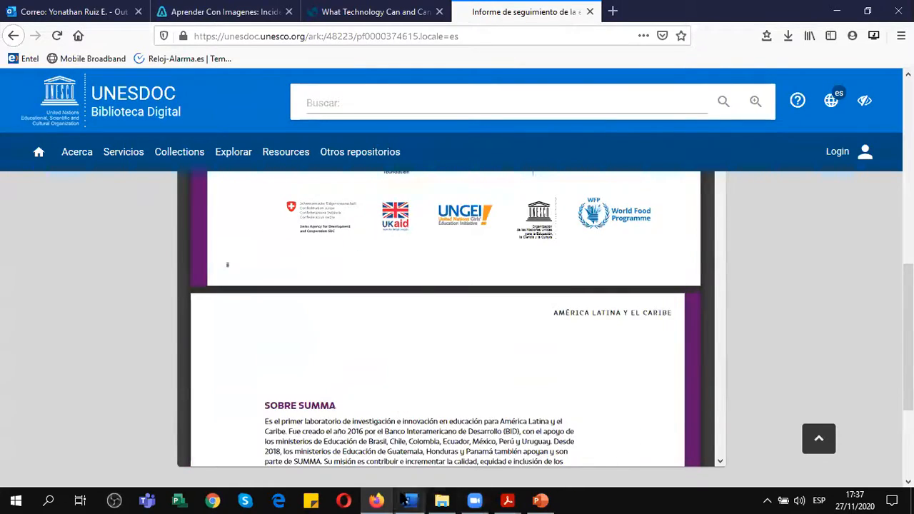
Return to Word and set the source's corporate author to "UNESCO, SUMMA".
key("alt+Tab")
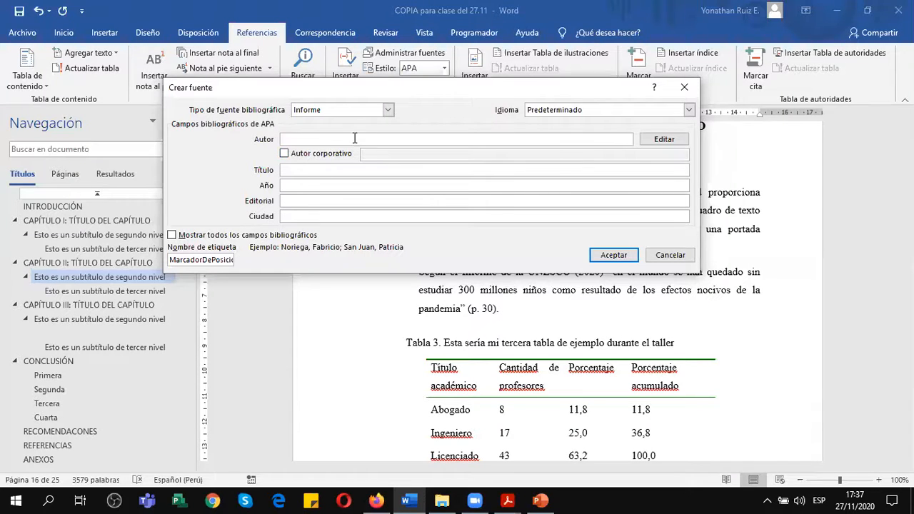
left_click(664, 139)
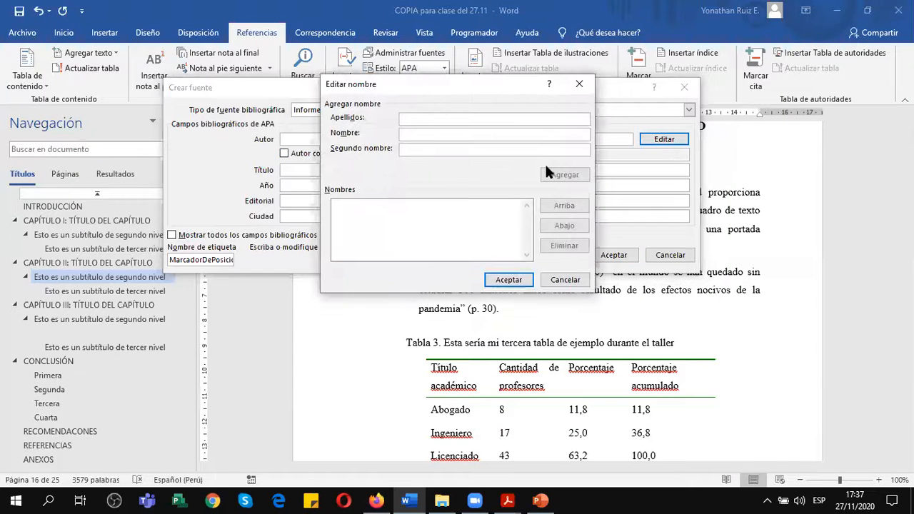
left_click(566, 280)
left_click(300, 154)
left_click(420, 153)
type("UNESCO")
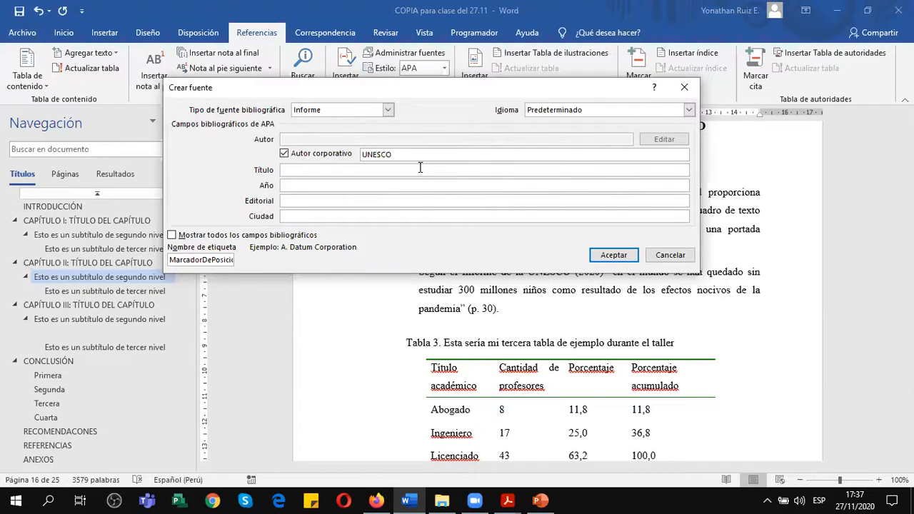
type(", SUMMA")
key("Tab")
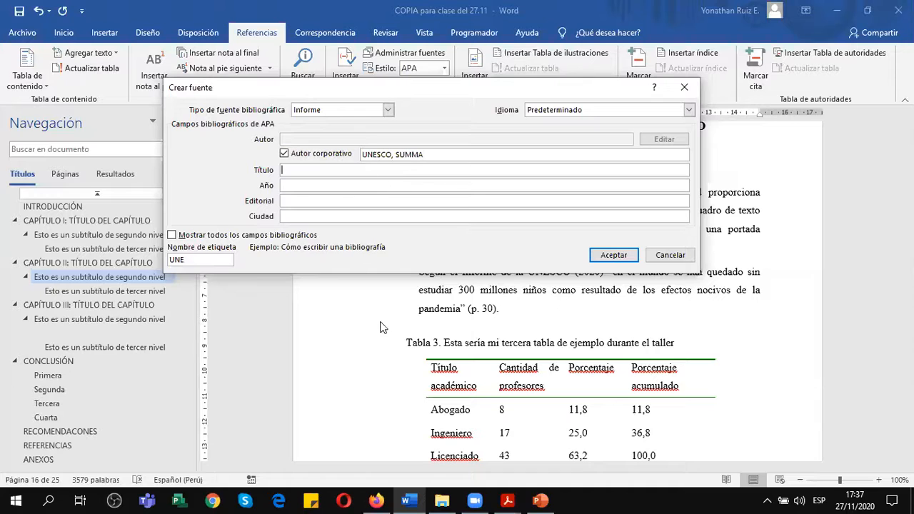
Consult the report's cover in Firefox, then begin the source's title in Word with "Informe de Seguimiento de la Educación en el Mundo:".
key("alt+Tab")
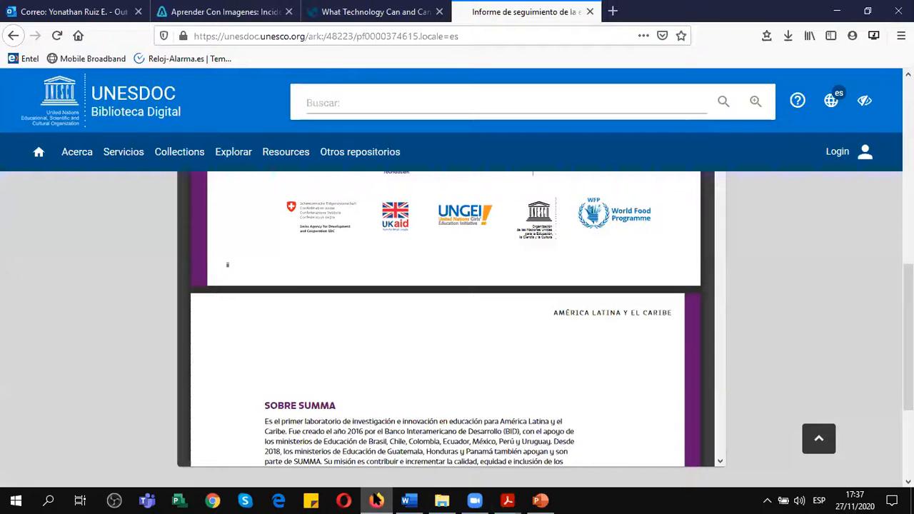
scroll(389, 400, "up", 5)
scroll(390, 394, "up", 5)
scroll(390, 394, "down", 5)
scroll(389, 394, "up", 3)
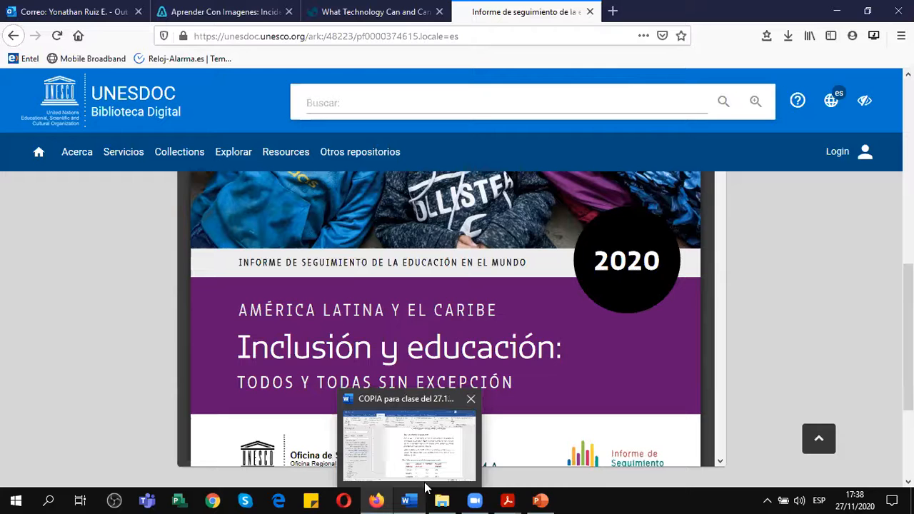
mouse_move(442, 499)
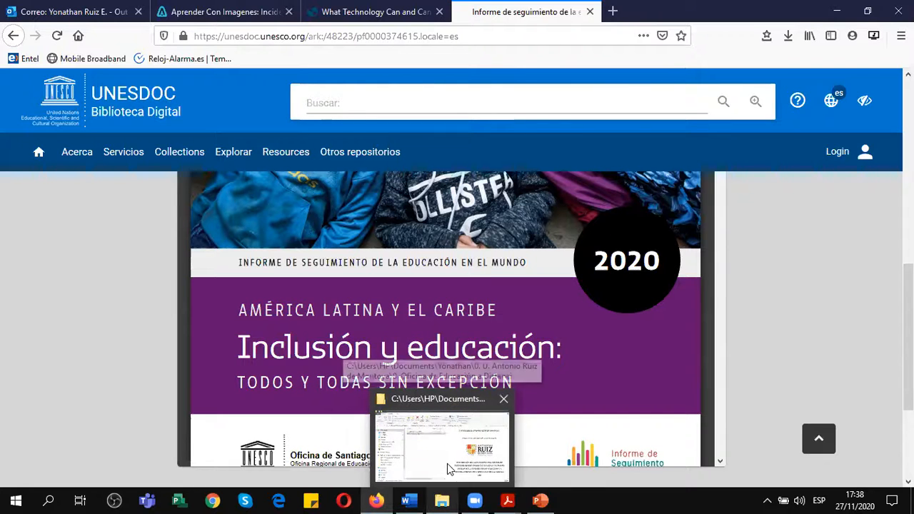
left_click(402, 441)
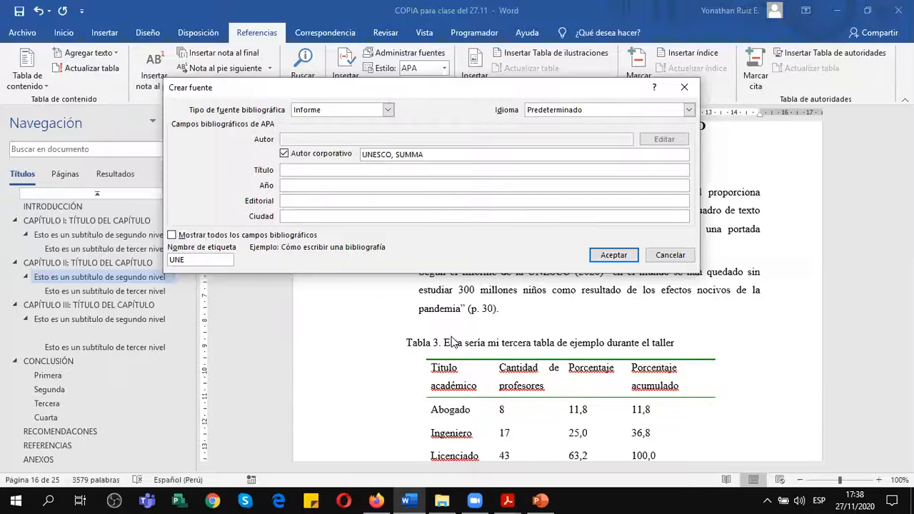
type("Informe de Seguimiento de la")
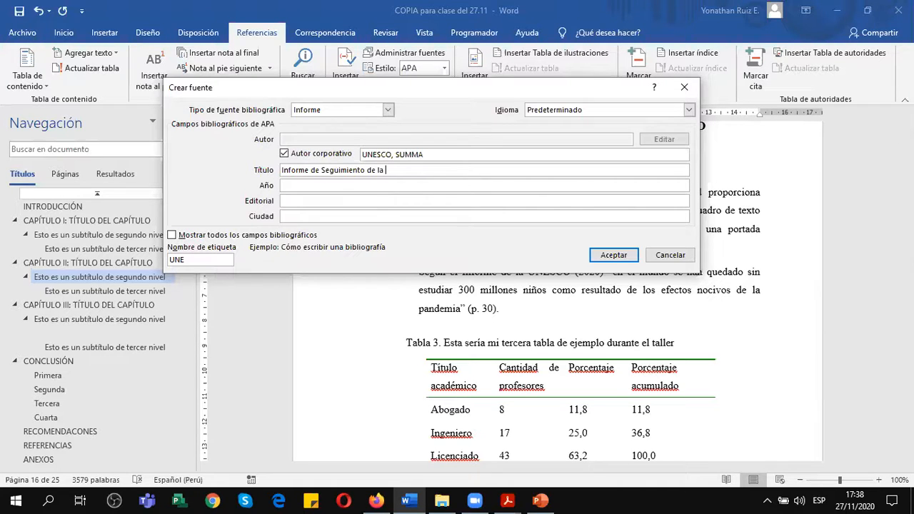
type("n en el Muno")
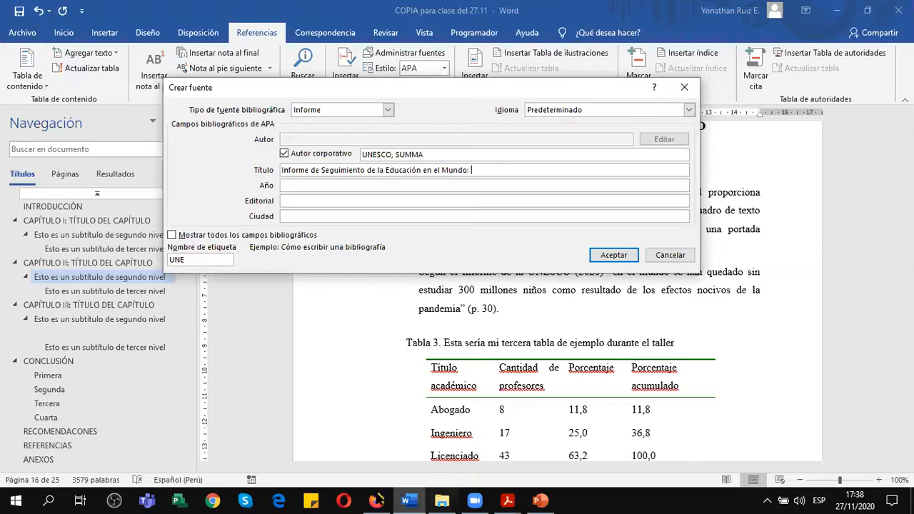
Recheck the subtitle on the cover in Firefox and complete the title in Word with "Inclusión y Educación: todas y todos sin exclusión".
left_click(377, 500)
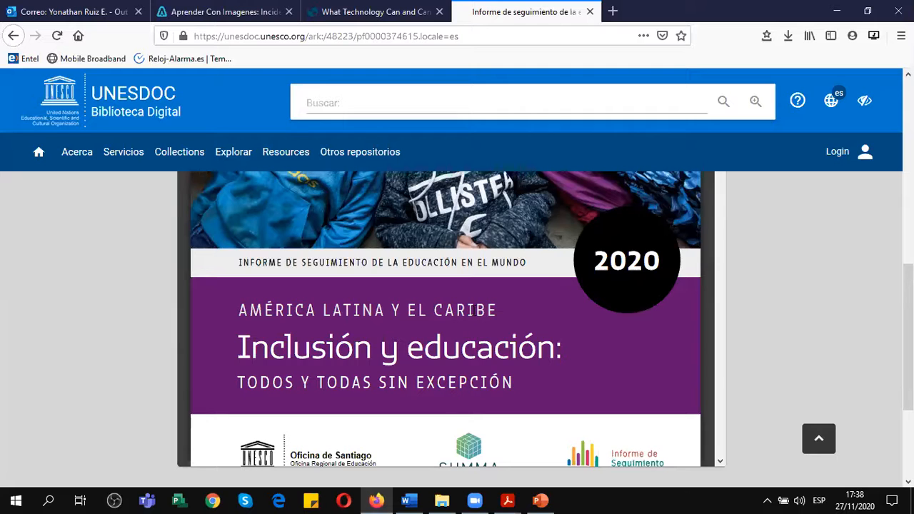
left_click(418, 500)
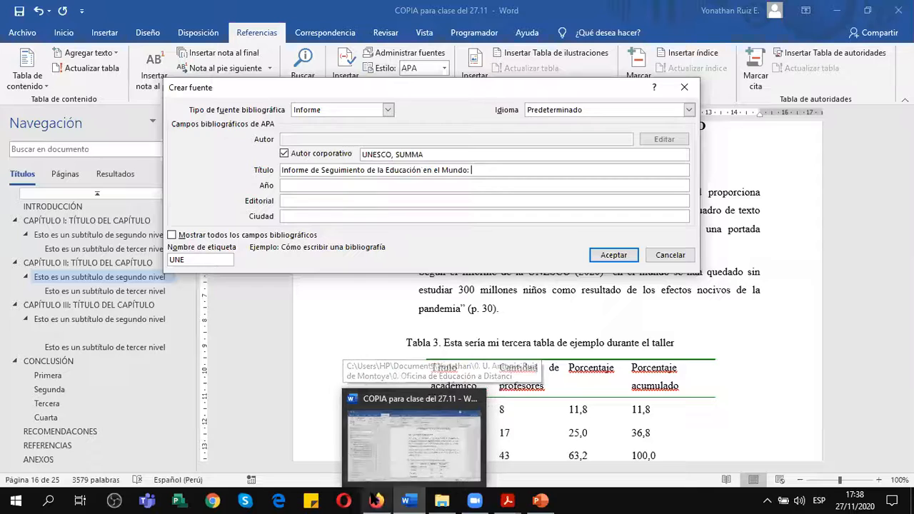
left_click(375, 500)
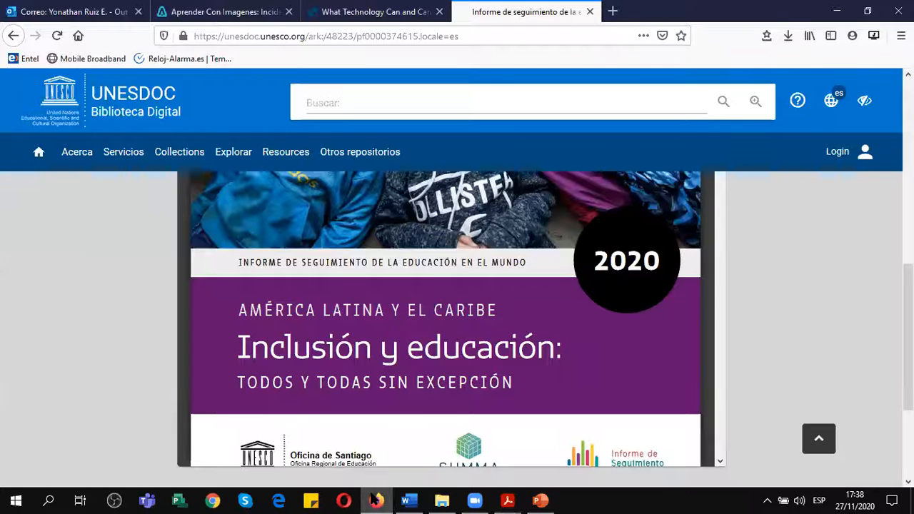
left_click(414, 499)
type("clus")
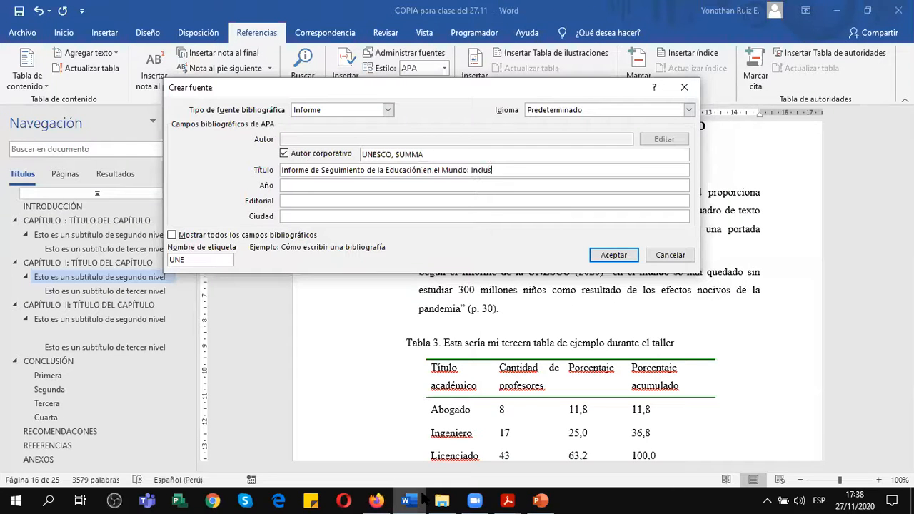
type("ión y Educación: todas y todos sin exclusión")
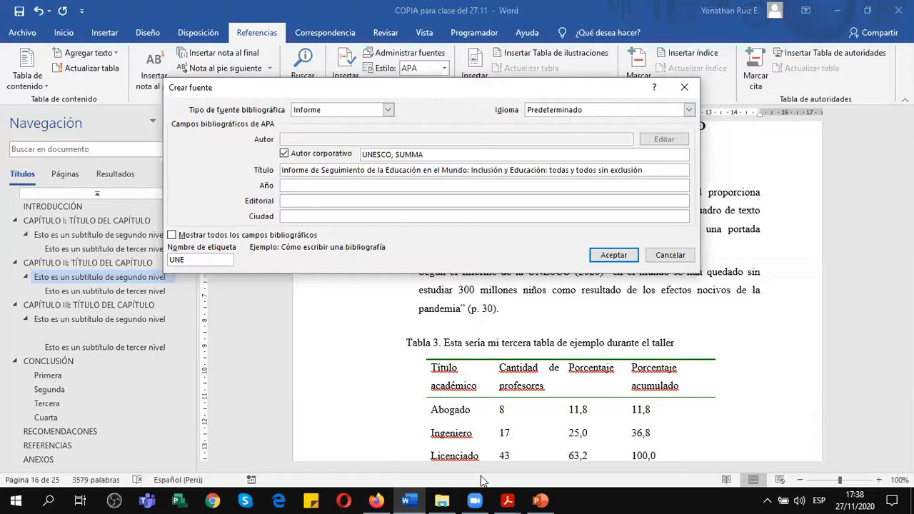
Set the source's year to 2020 and its publisher to UNESCO.
left_click(293, 187)
type("2020")
left_click(322, 201)
type("UNESCO")
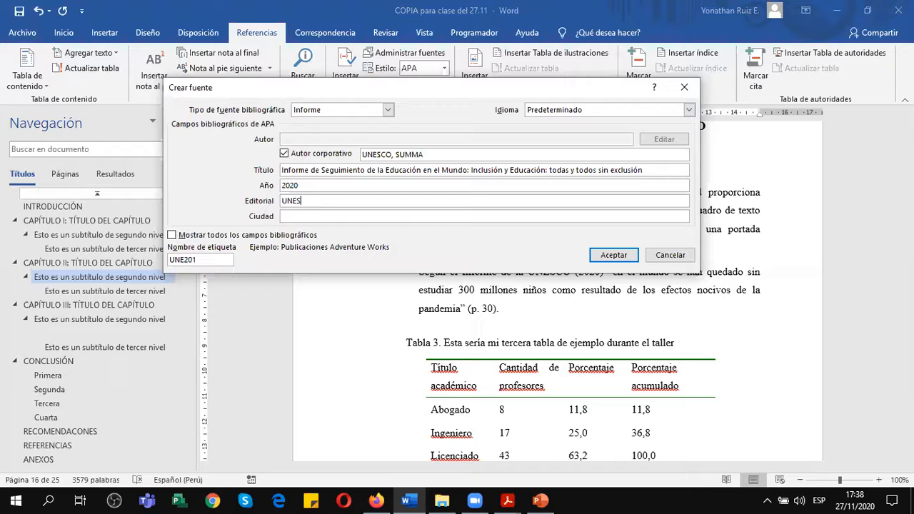
Switch to Firefox and look on the report's cover for the publication city needed by the source.
left_click(314, 215)
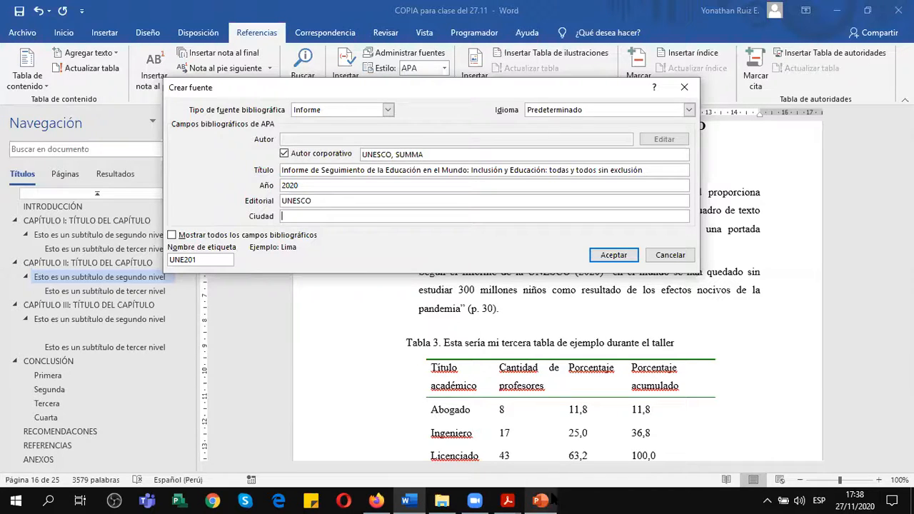
left_click(376, 500)
scroll(436, 361, "down", 1)
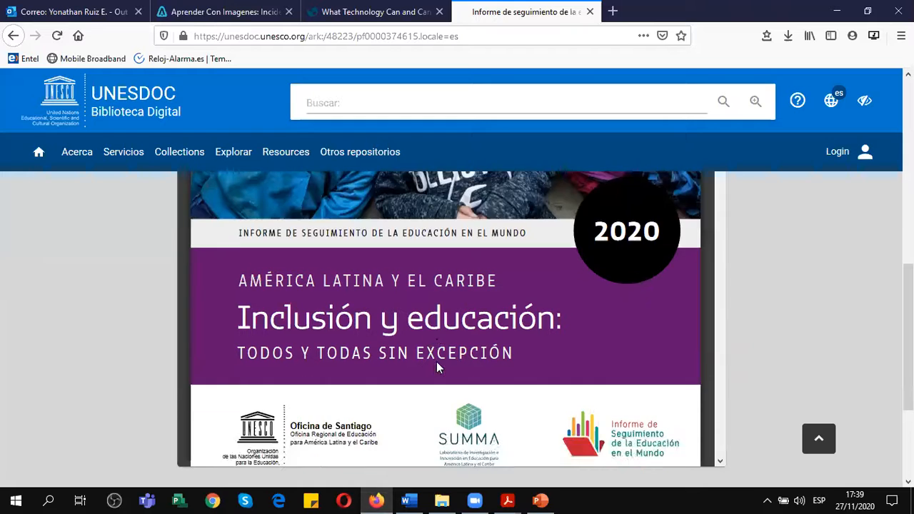
scroll(438, 366, "down", 2)
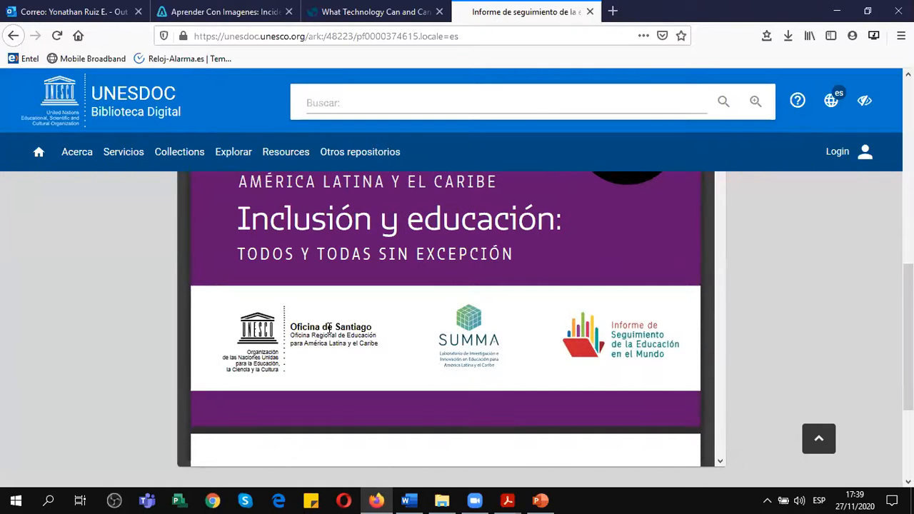
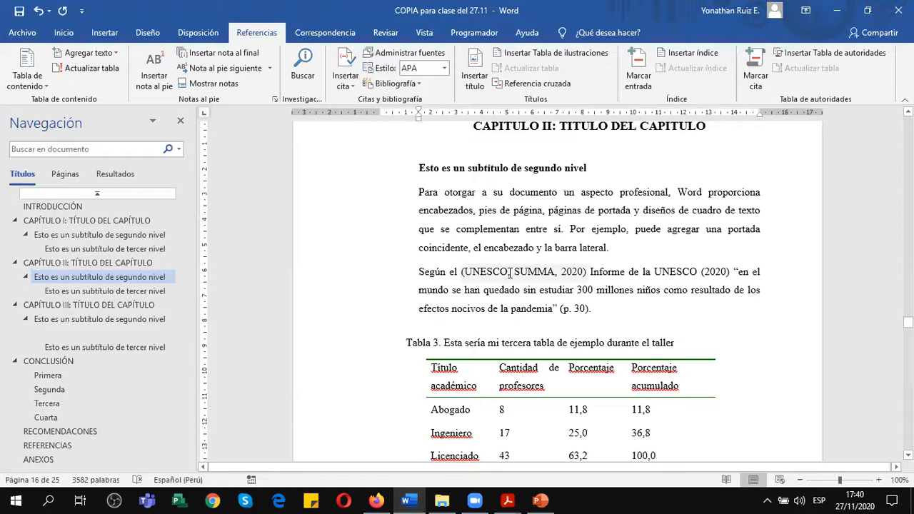
Insert "Informe de Seguimiento de la Educación en el Mundo" between "Según el" and the UNESCO, SUMMA citation, consulting the report cover in Firefox.
type("Informe")
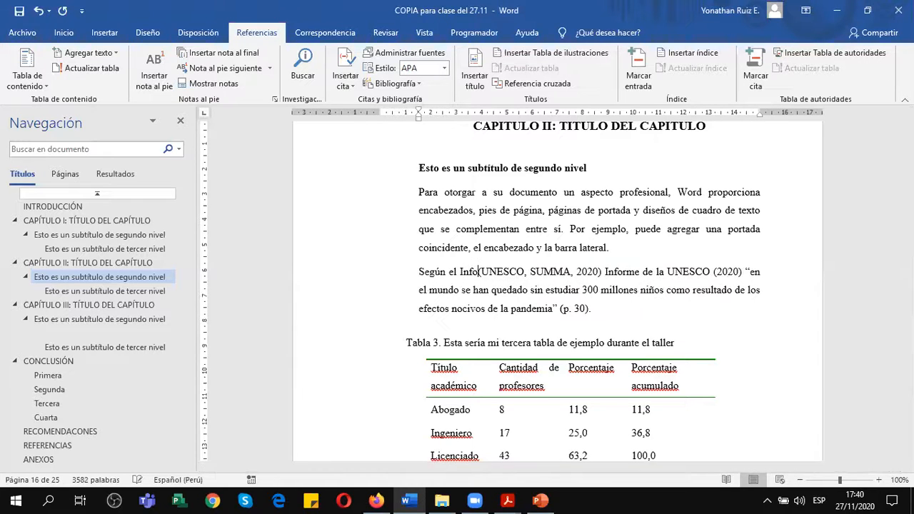
left_click(376, 500)
scroll(323, 275, "up", 3)
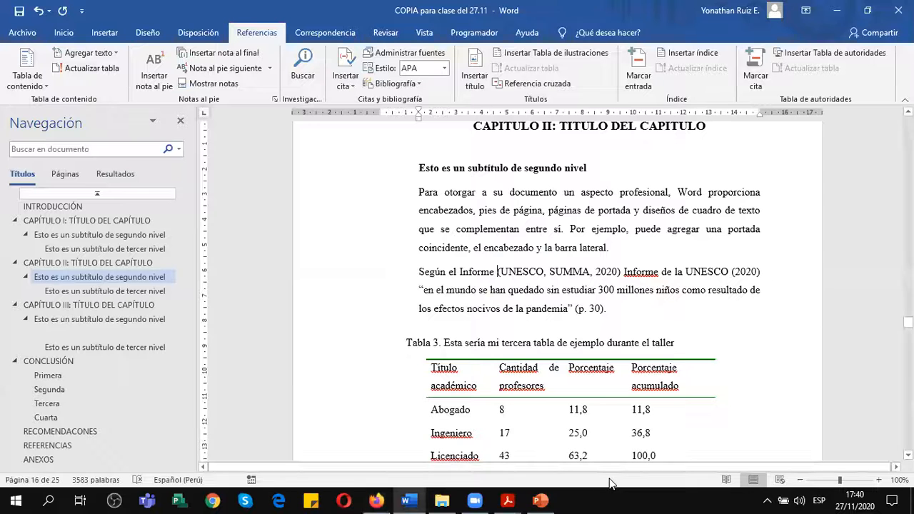
left_click(408, 501)
type("de Seguimient")
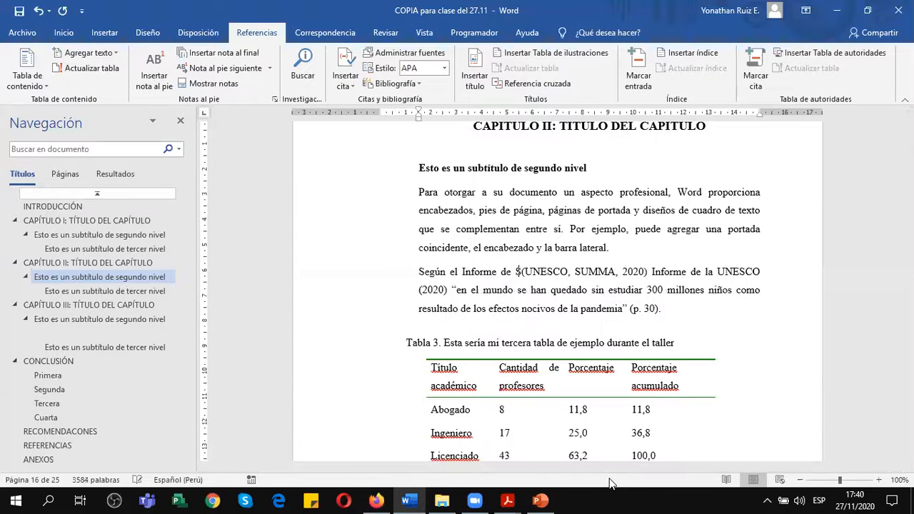
type("o")
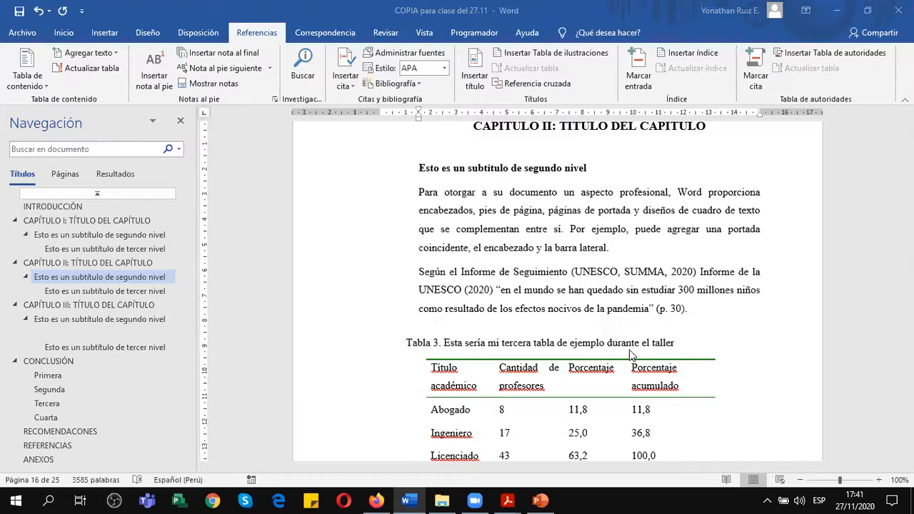
left_click(571, 272)
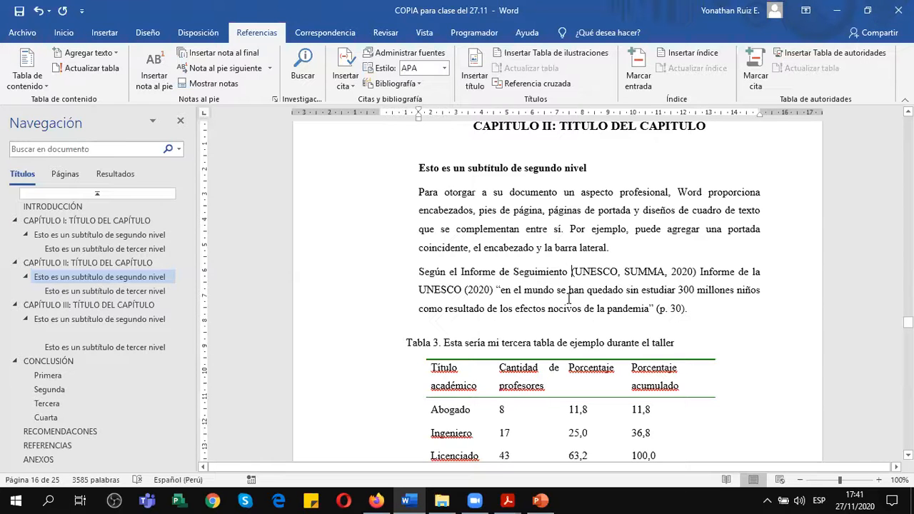
type("de la Educación ")
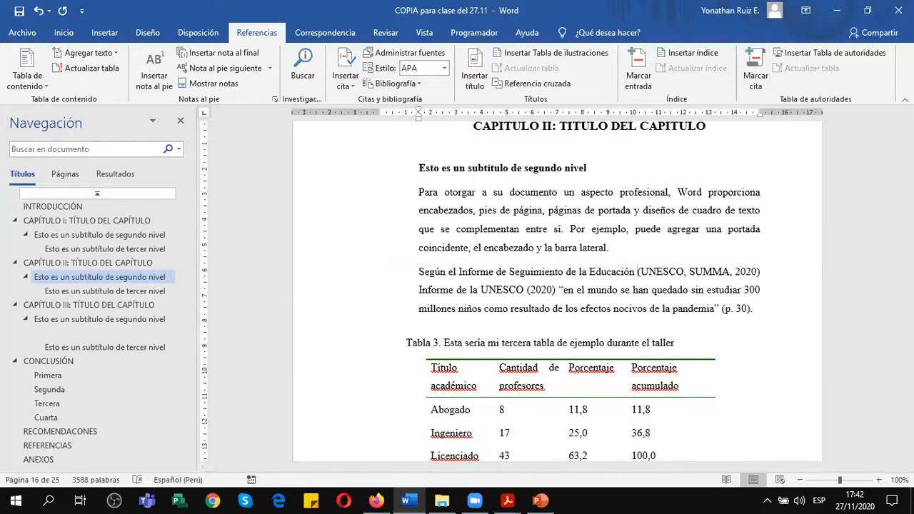
type("en el Mundo")
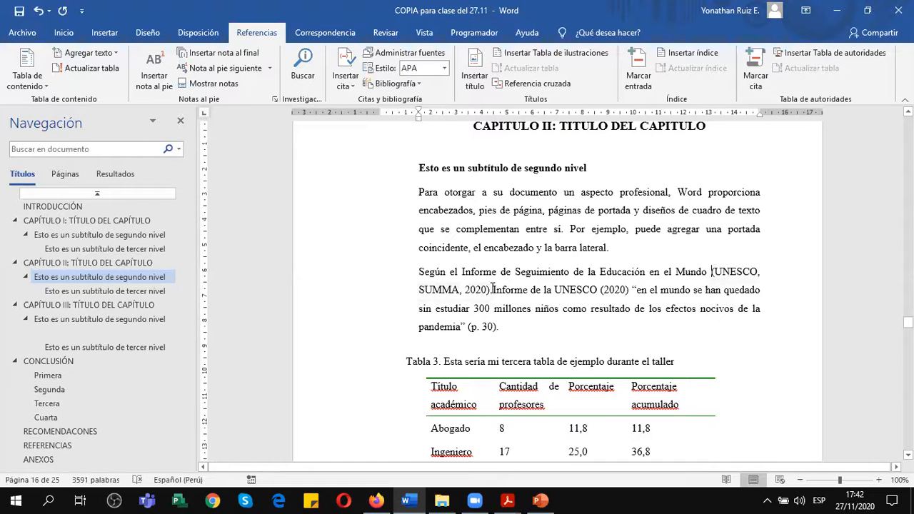
Delete the redundant "Informe de la UNESCO (2020)" after the citation, keeping an opening quotation mark before "en el mundo".
key("Delete")
key("Delete")
key("Delete")
key("Delete")
key("Delete")
key("Delete")
key("Delete")
key("Delete")
key("Delete")
key("Delete")
key("Delete")
key("Delete")
key("Delete")
key("Delete")
key("Delete")
key("Delete")
key("Delete")
key("Delete")
key("Delete")
key("Delete")
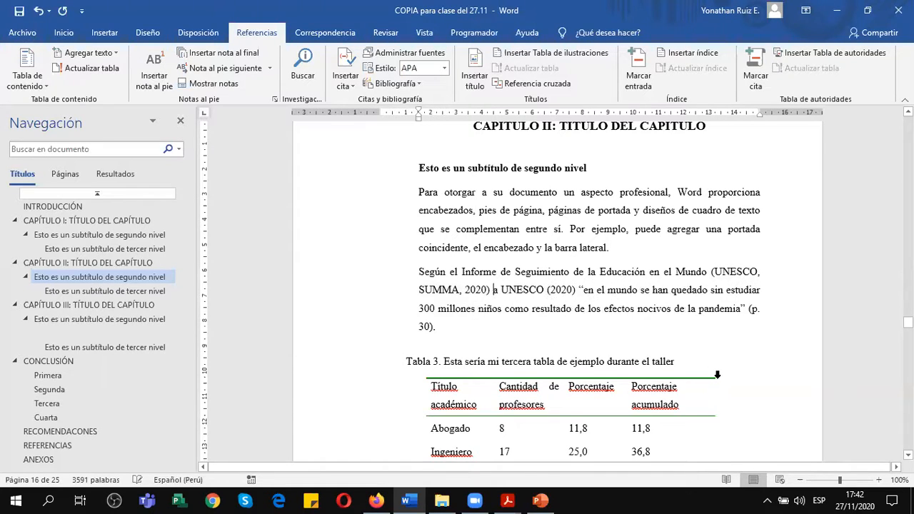
key("Delete")
key("Delete")
key("Delete")
key("Delete")
key("Delete")
key("Delete")
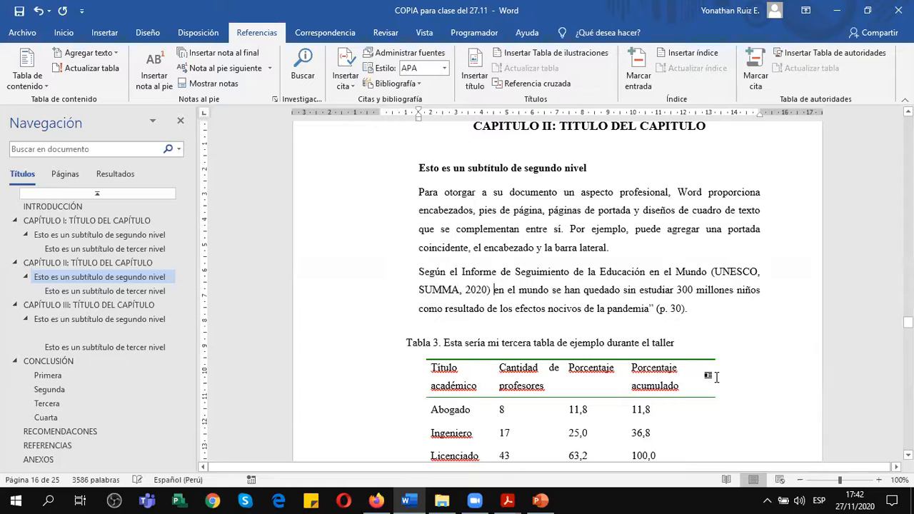
type("“")
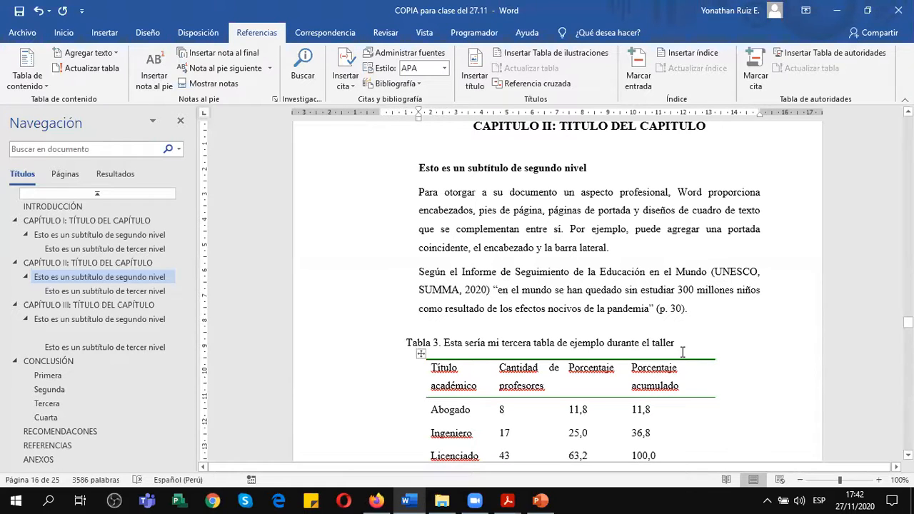
Review all bibliographic fields of the UNESCO, SUMMA citation's source, including its URL, and close them without changes.
left_click(717, 273)
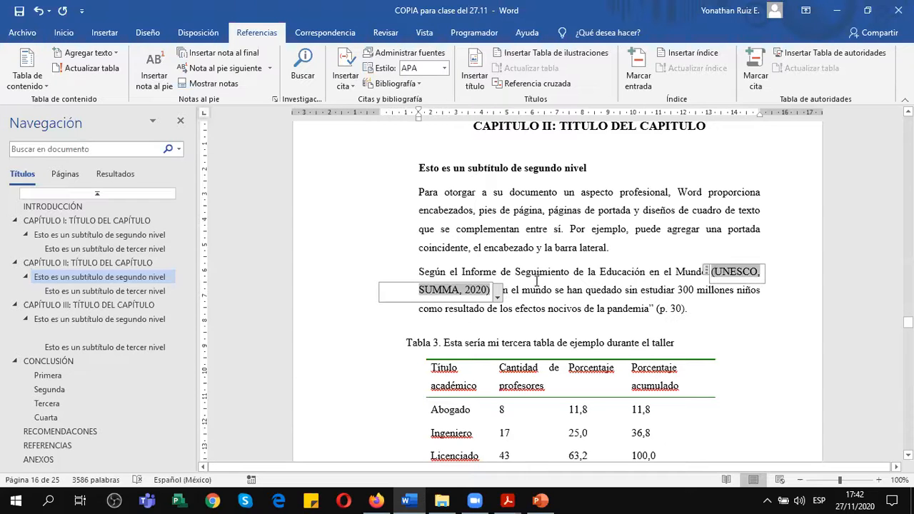
left_click(664, 271)
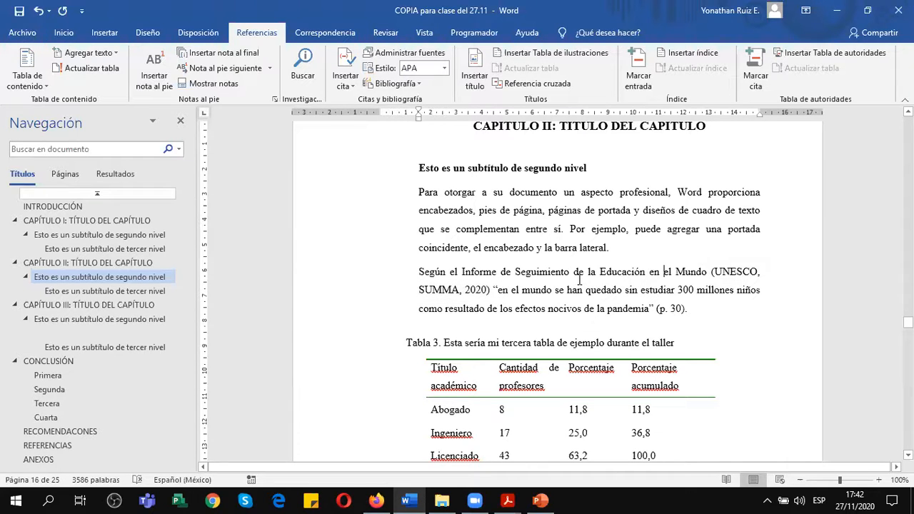
left_click(495, 295)
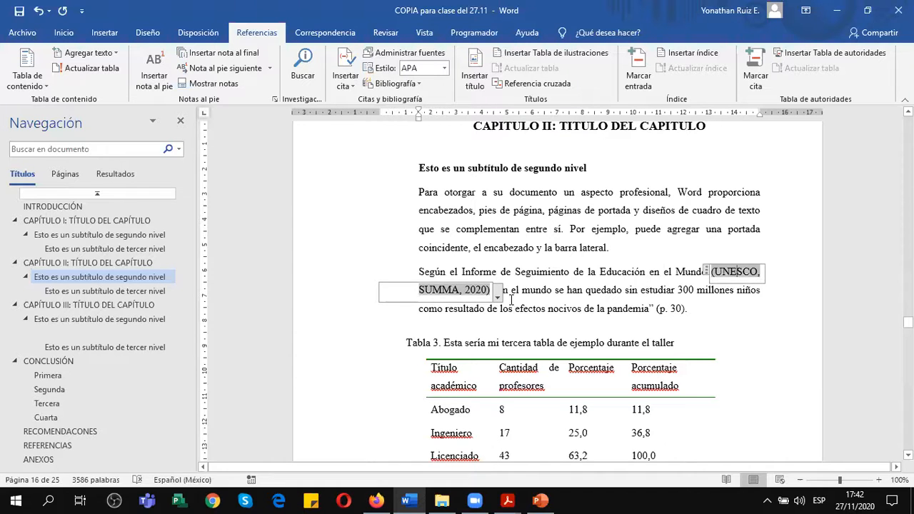
left_click(498, 297)
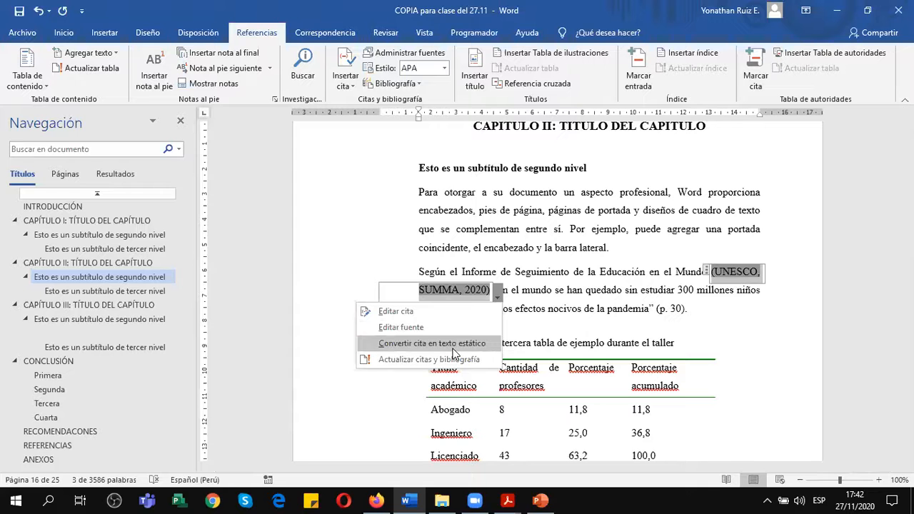
left_click(414, 328)
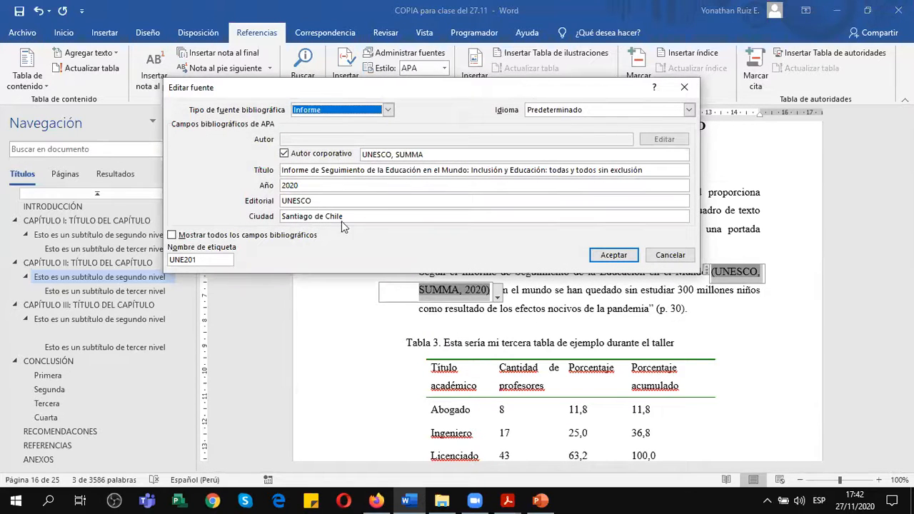
left_click(171, 237)
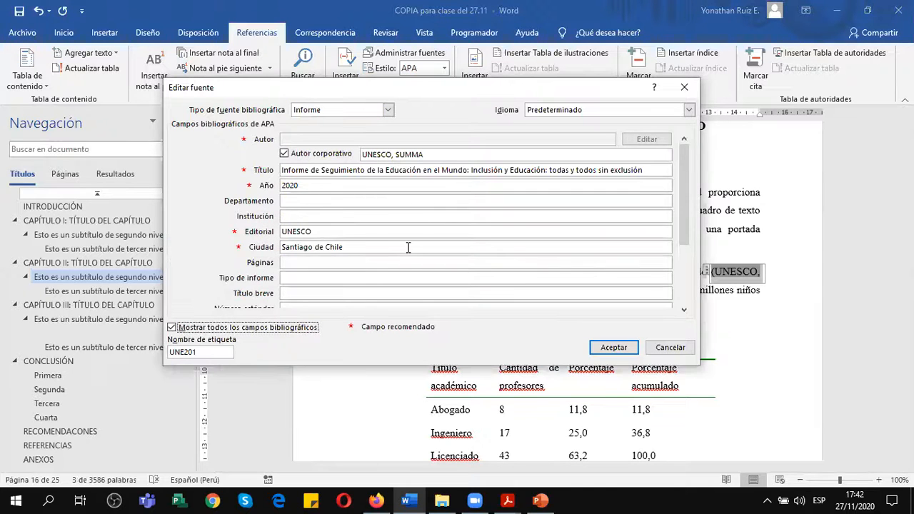
left_click_drag(680, 152, 687, 246)
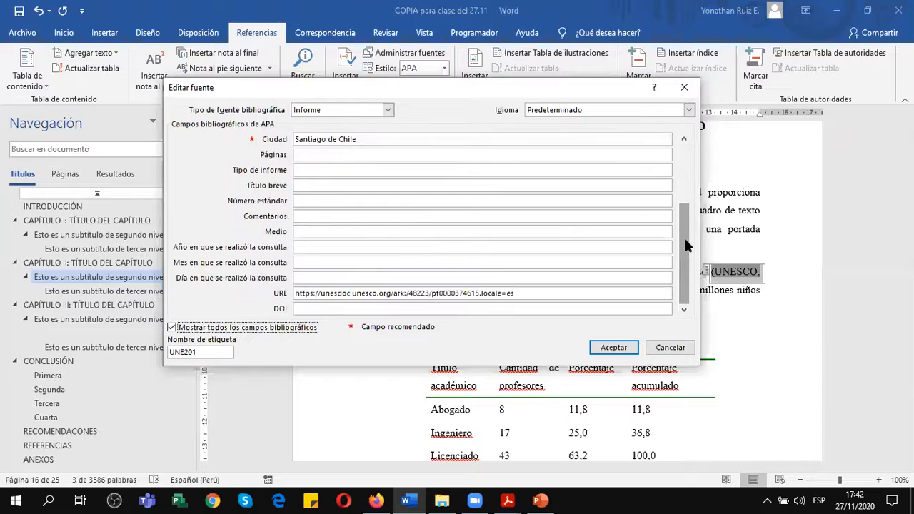
left_click(671, 347)
left_click(531, 292)
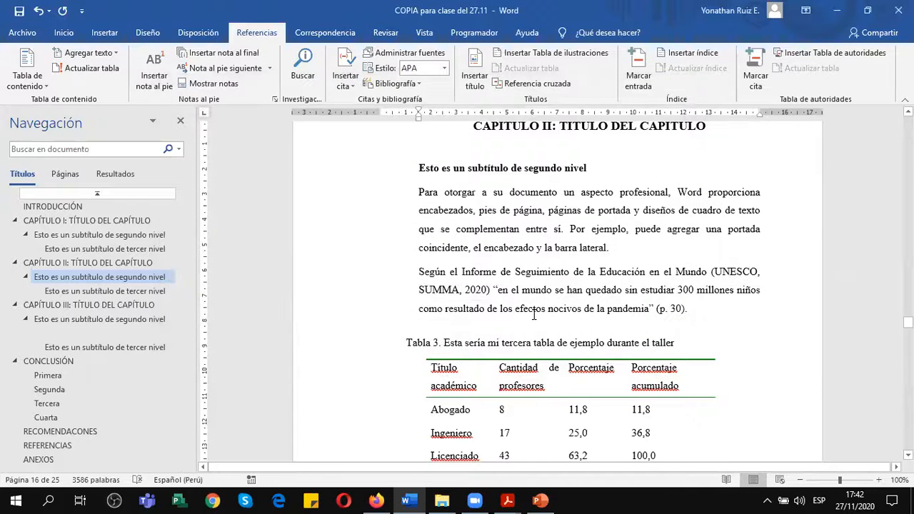
Switch to PowerPoint and copy the Sitio web link for the Aprendizaje invertido article from the Ejercicio de Referencias slide.
scroll(535, 314, "down", 8)
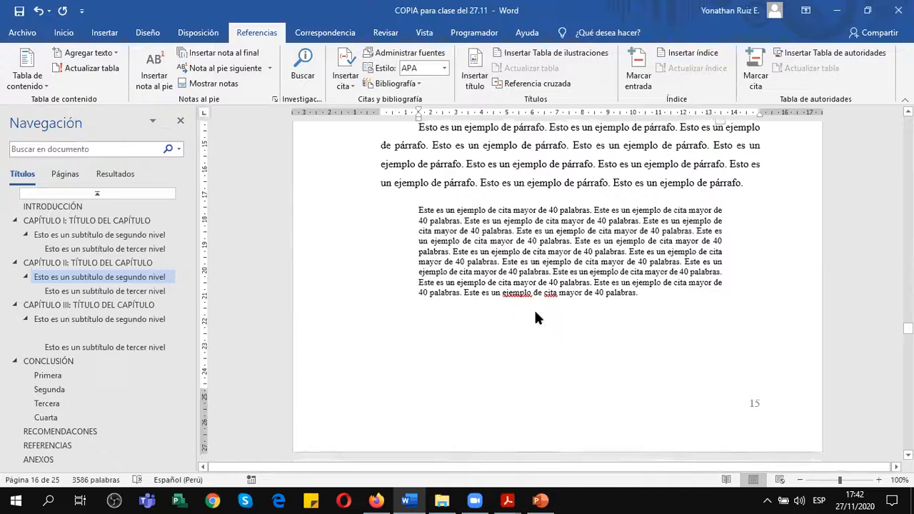
scroll(536, 313, "down", 3)
left_click(541, 501)
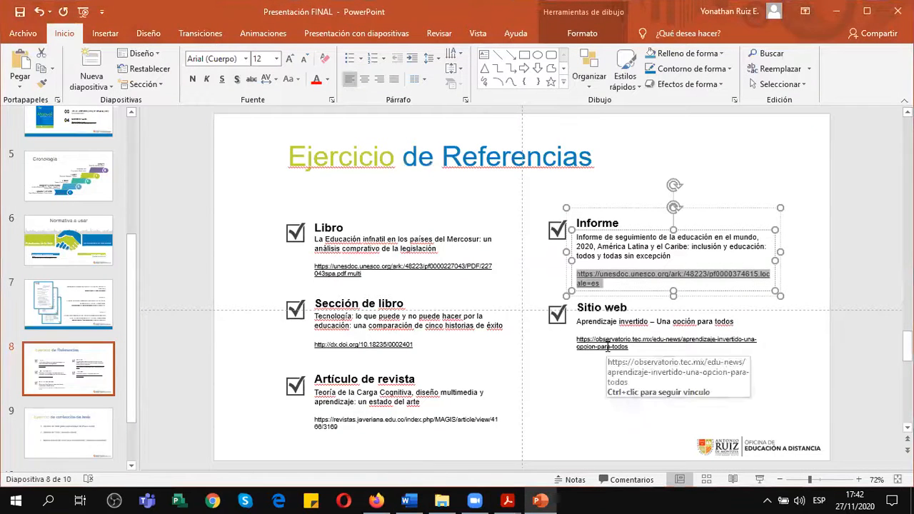
left_click(629, 347)
left_click_drag(635, 347, 580, 335)
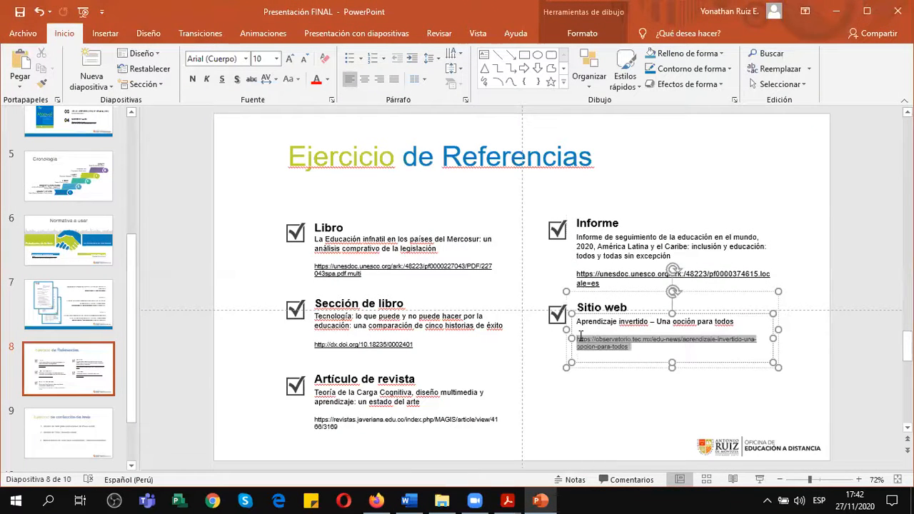
key("ctrl+c")
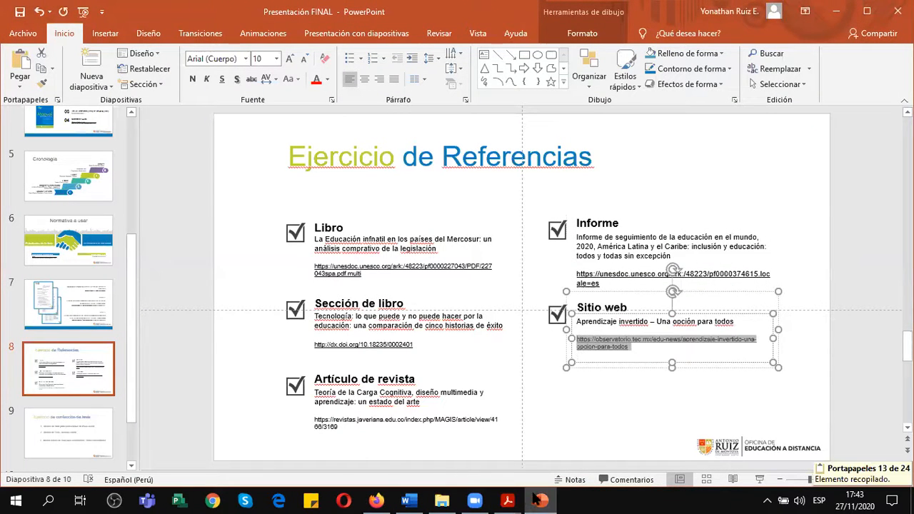
Switch to Firefox and open the copied article link in place of the UNESCO report page.
left_click(375, 500)
left_click(339, 36)
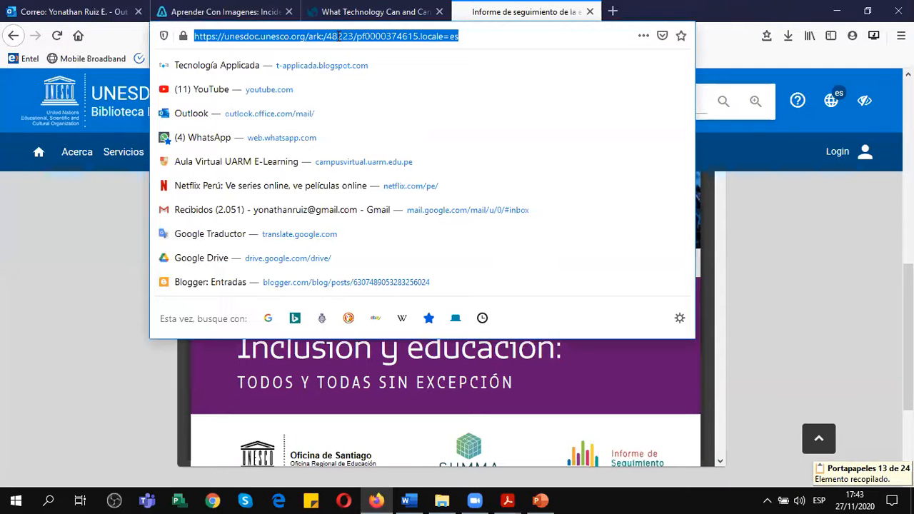
key("ctrl+v")
key("Return")
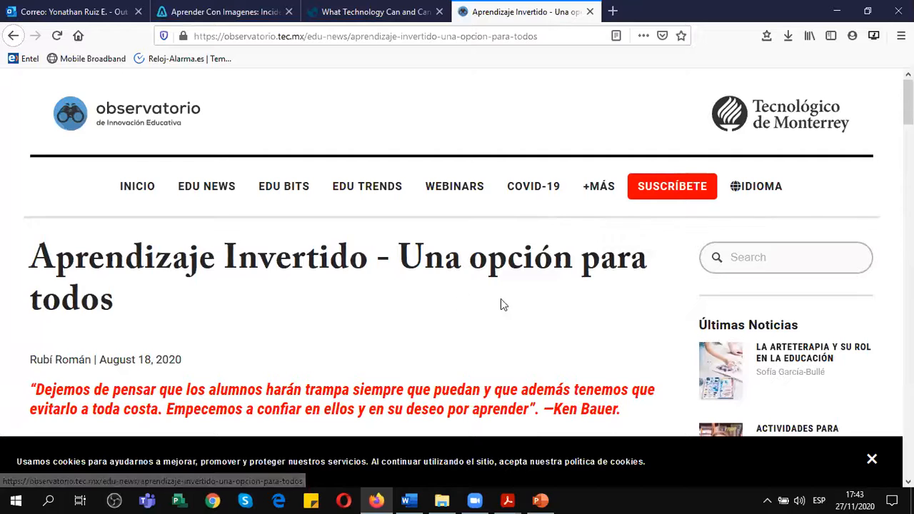
Return to Word and add "Según" at the end of the example paragraph below Gráfico 3.
left_click(408, 500)
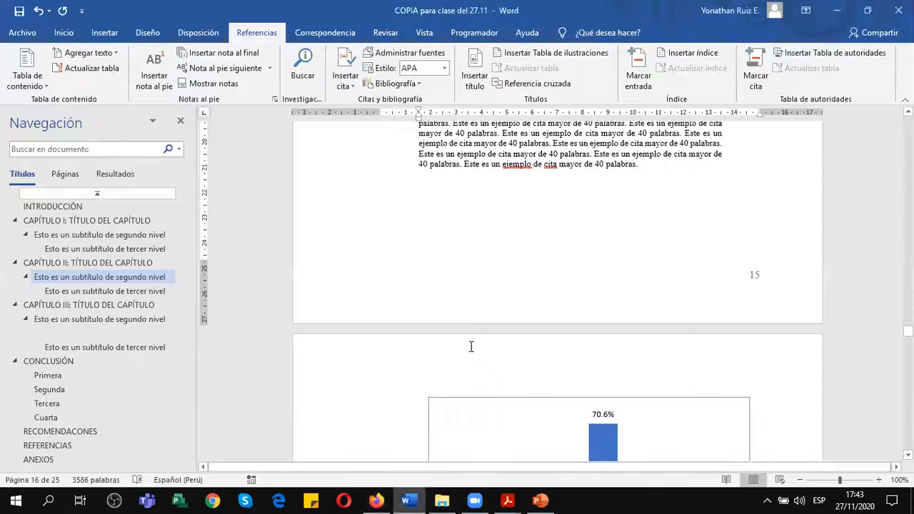
left_click(376, 500)
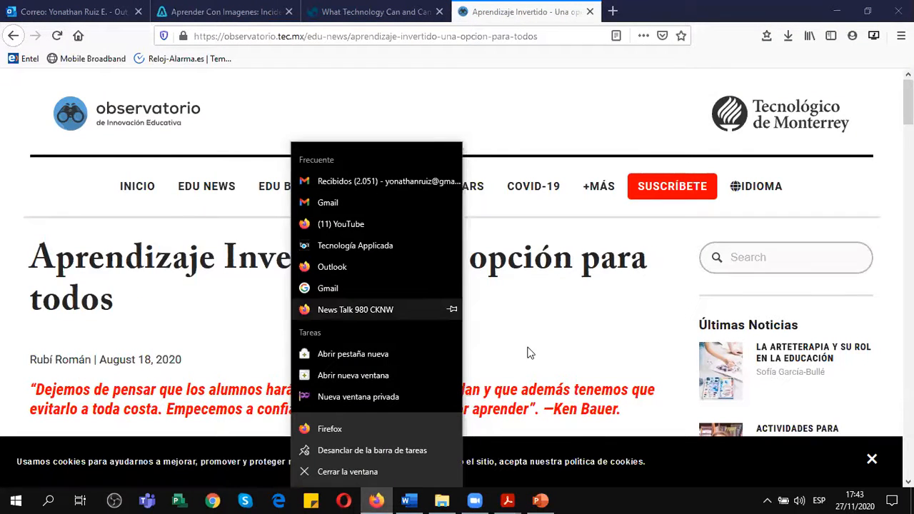
left_click(409, 500)
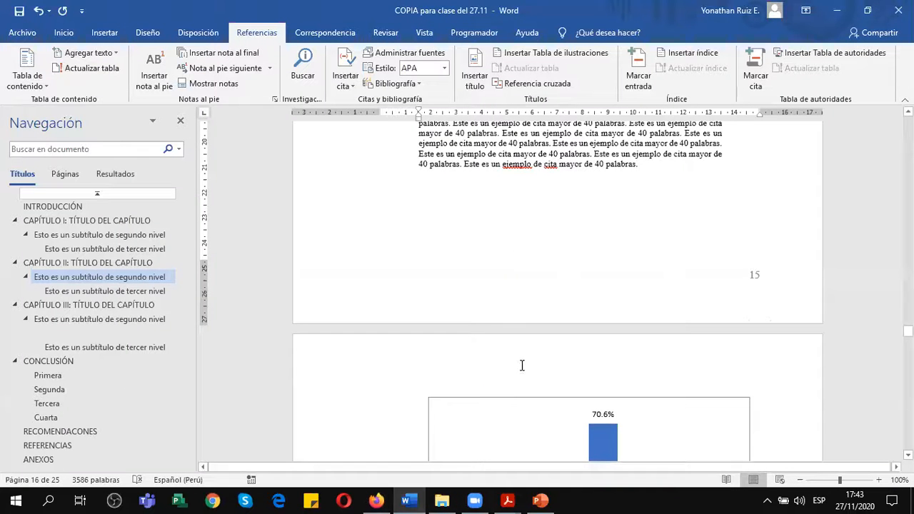
scroll(496, 333, "down", 4)
scroll(493, 332, "down", 1)
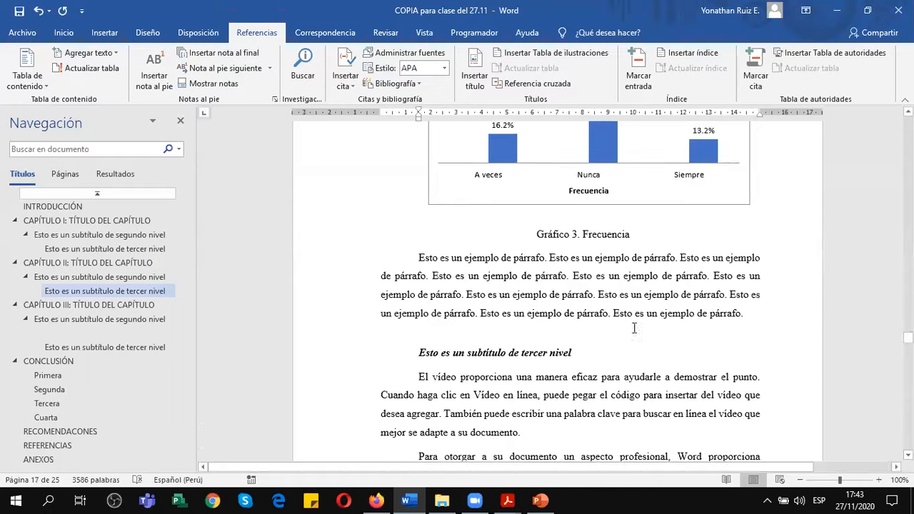
left_click(743, 314)
type("Seg")
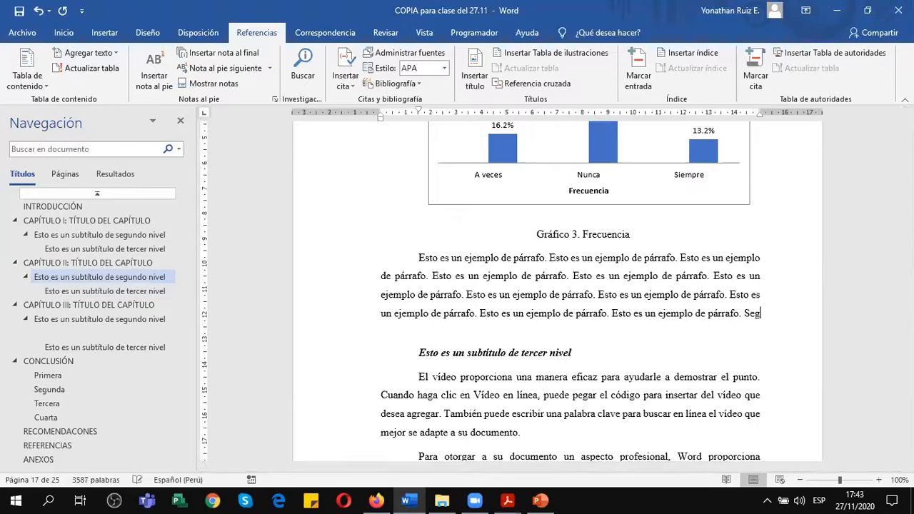
type("ún Rubí kkkkkk")
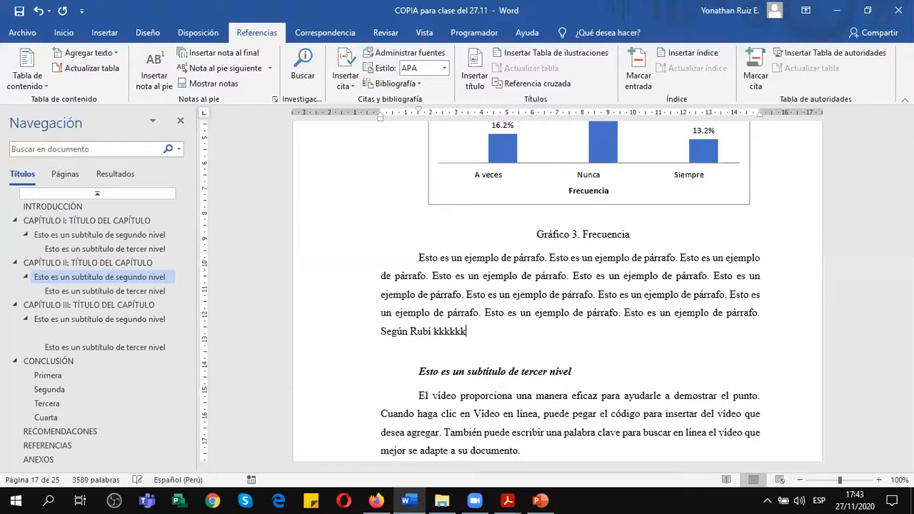
key("BackSpace")
key("BackSpace")
key("BackSpace")
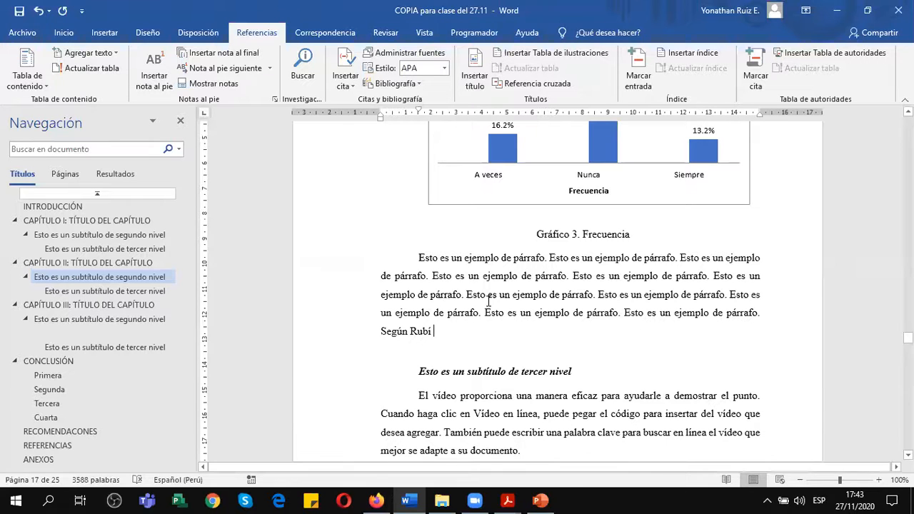
double_click(425, 331)
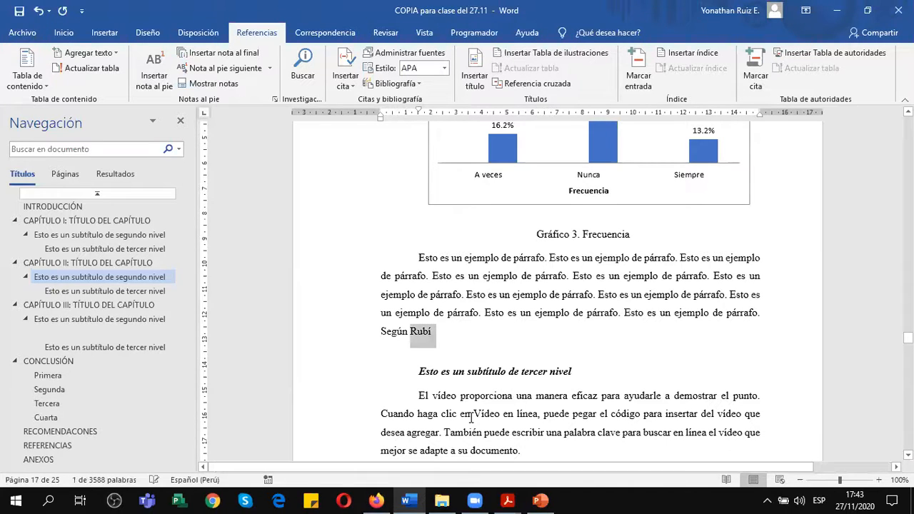
key("BackSpace")
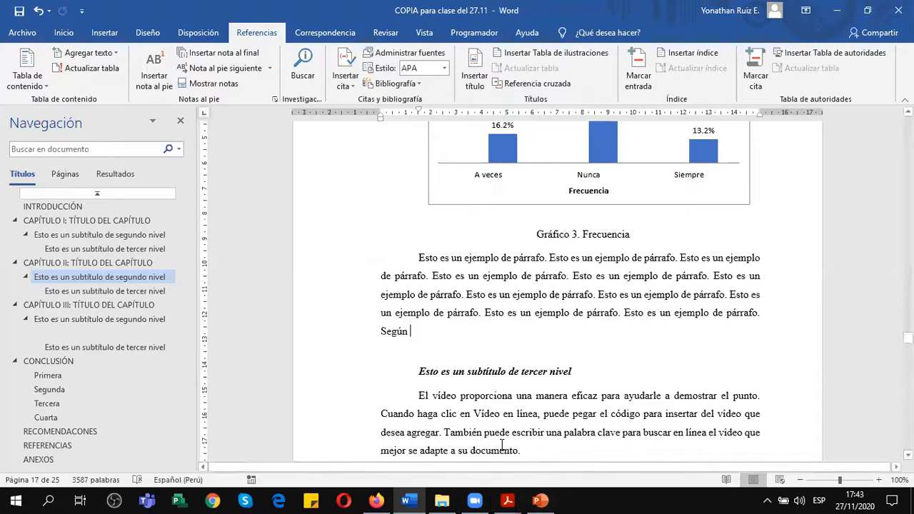
Start a new bibliographic source for a citation after "Según" and enter the web article author's full name.
left_click(346, 75)
left_click(393, 409)
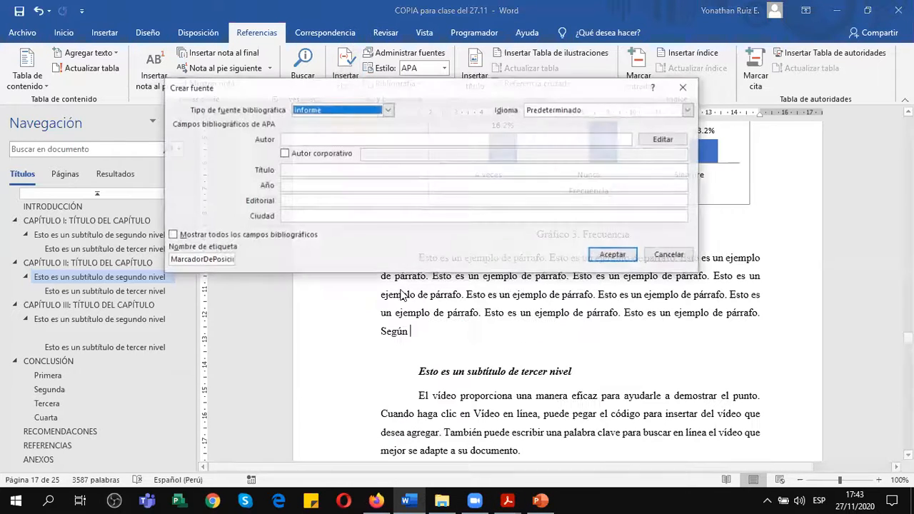
left_click(377, 500)
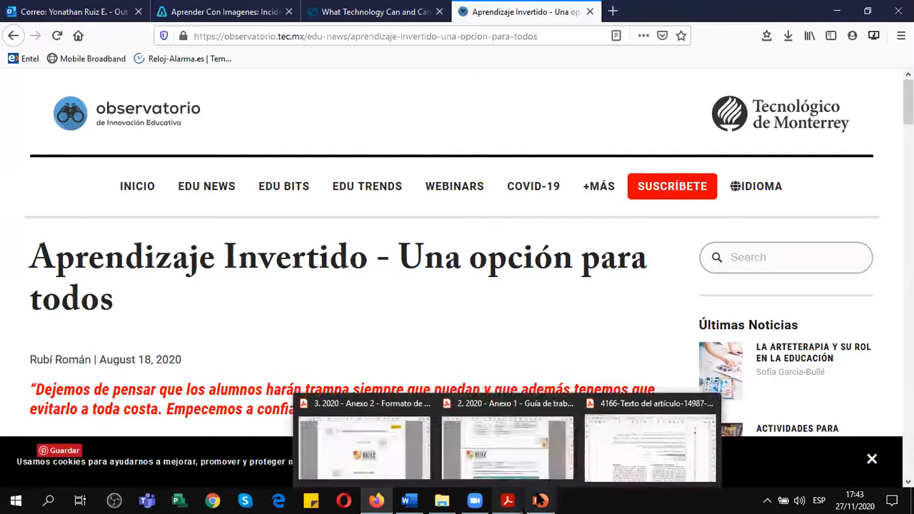
left_click(422, 498)
type("Rubí Román")
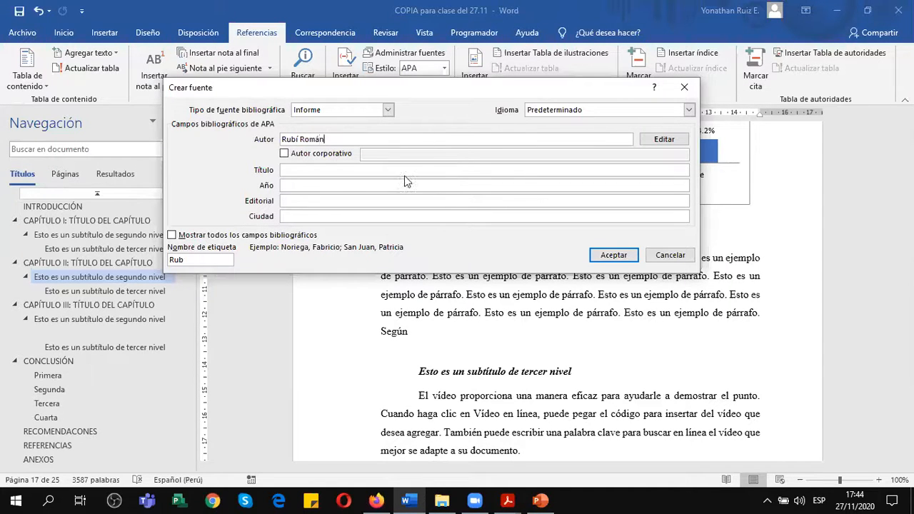
Set the new source's title to "Aprendizaje Invertido - Una opción para todos", checking the wording against the article in Firefox.
left_click(406, 170)
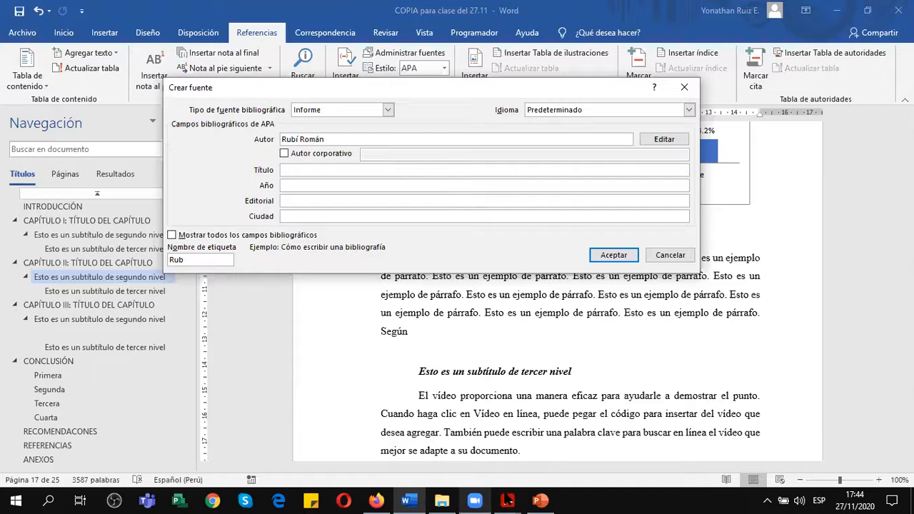
left_click(369, 499)
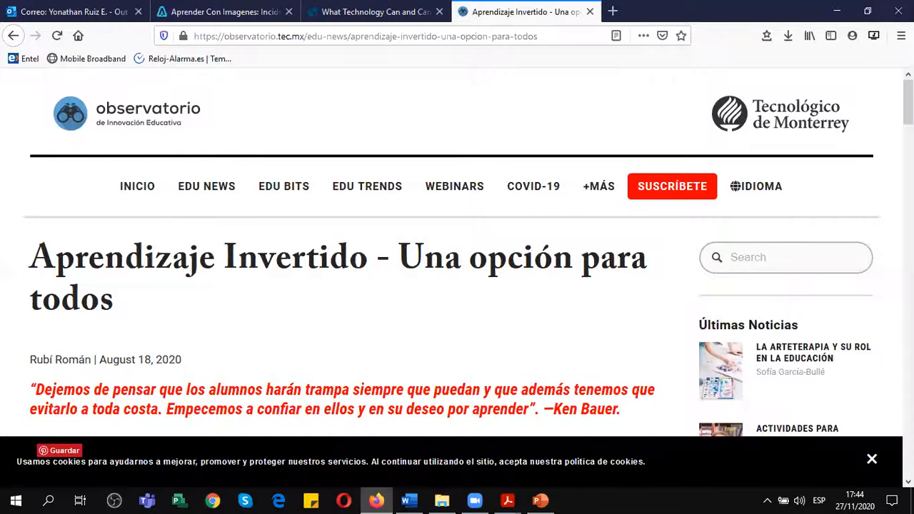
left_click(408, 501)
type("Aprendizaje Invertido -")
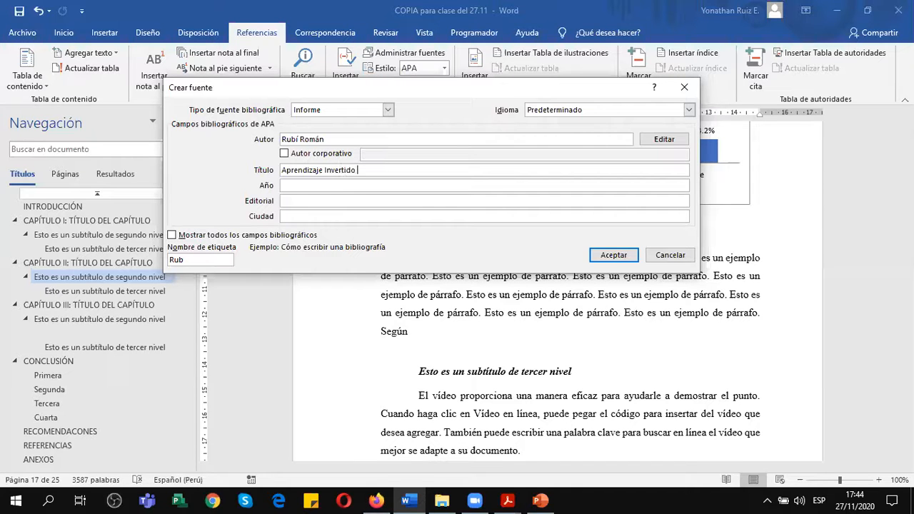
left_click(376, 500)
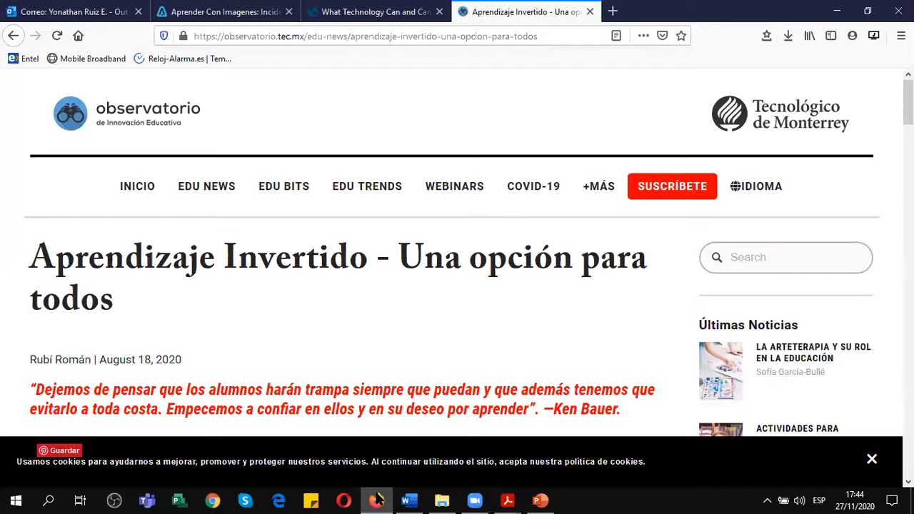
left_click(417, 500)
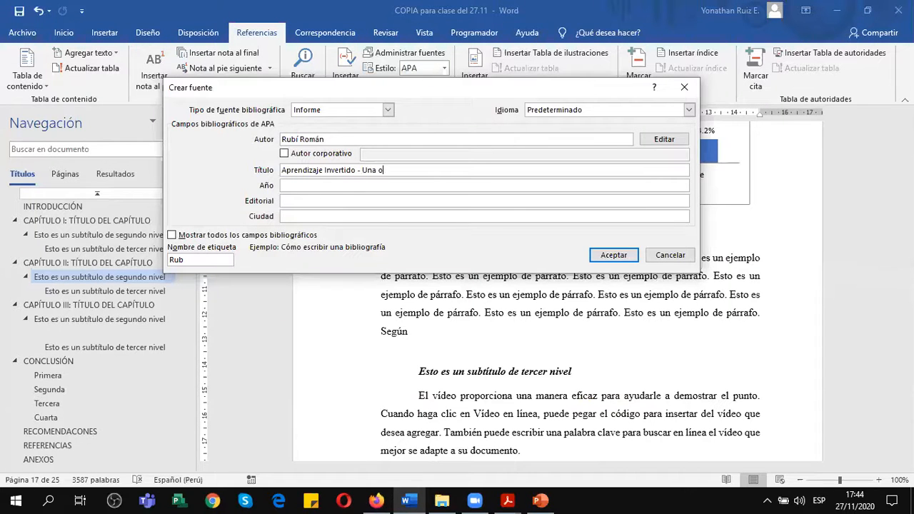
type("odos")
Check the article's publication date in Firefox and set the source's year to 2020 in Word.
left_click(444, 187)
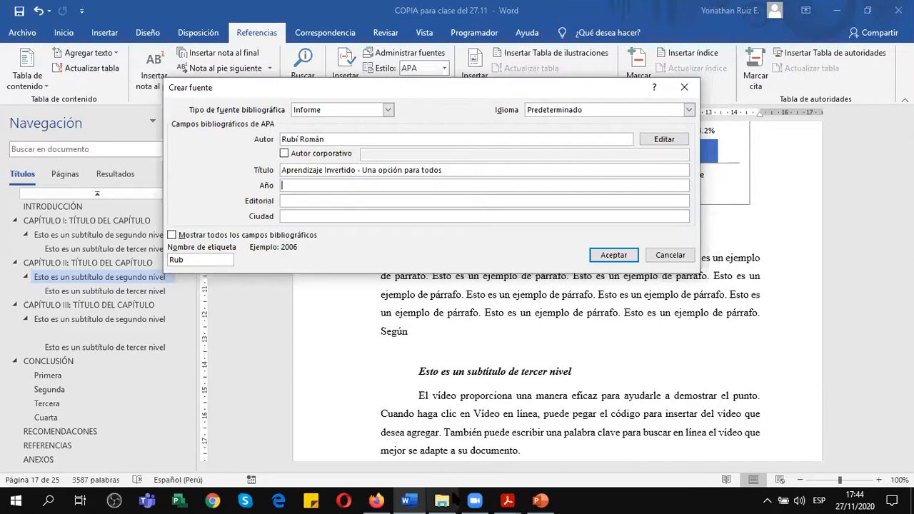
left_click(376, 500)
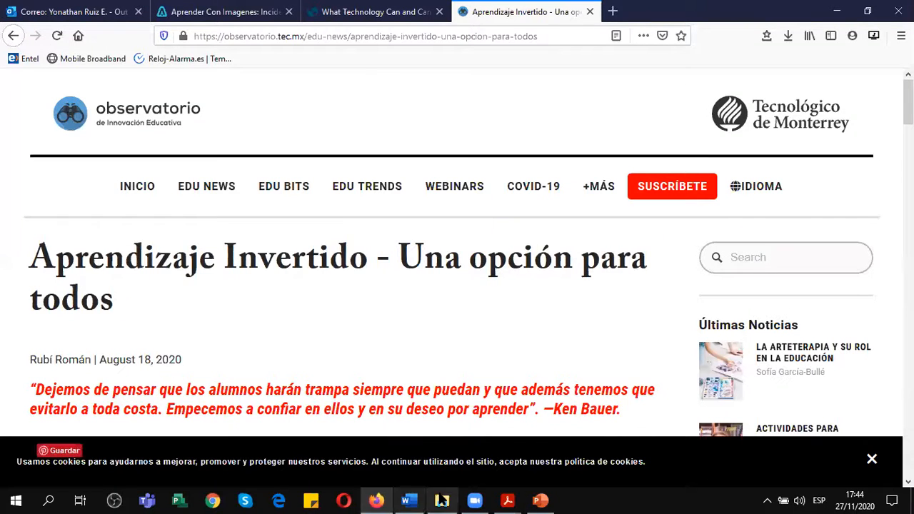
mouse_move(469, 500)
left_click(458, 375)
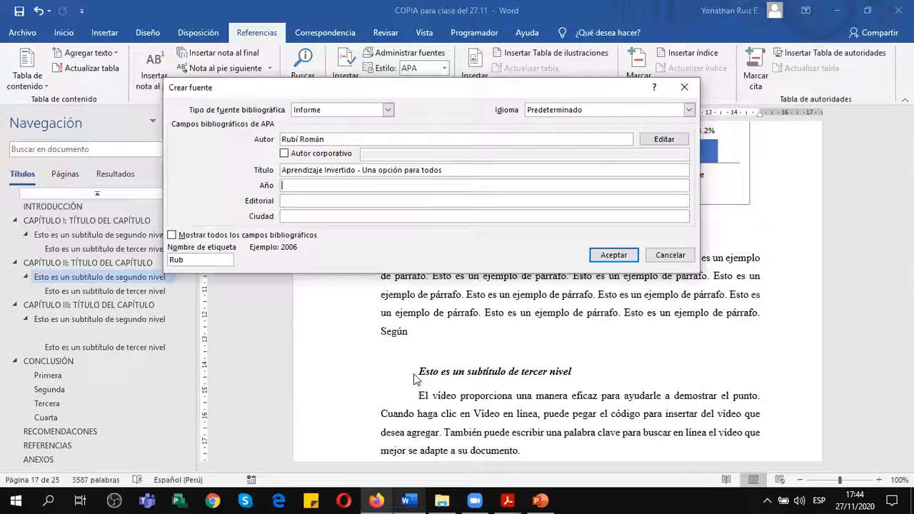
type("2020")
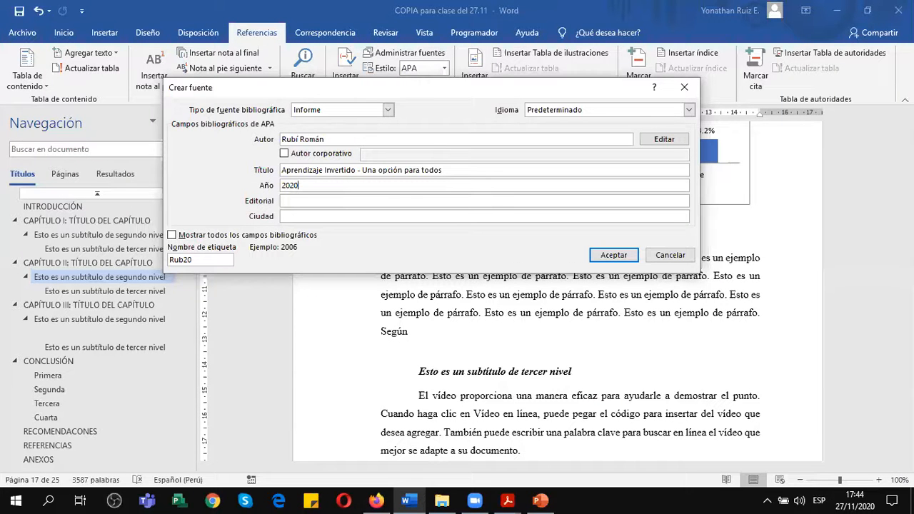
Set the source's publisher to "Observatorio de Innovación Educativa" and its city to "Ciudad de México".
left_click(395, 201)
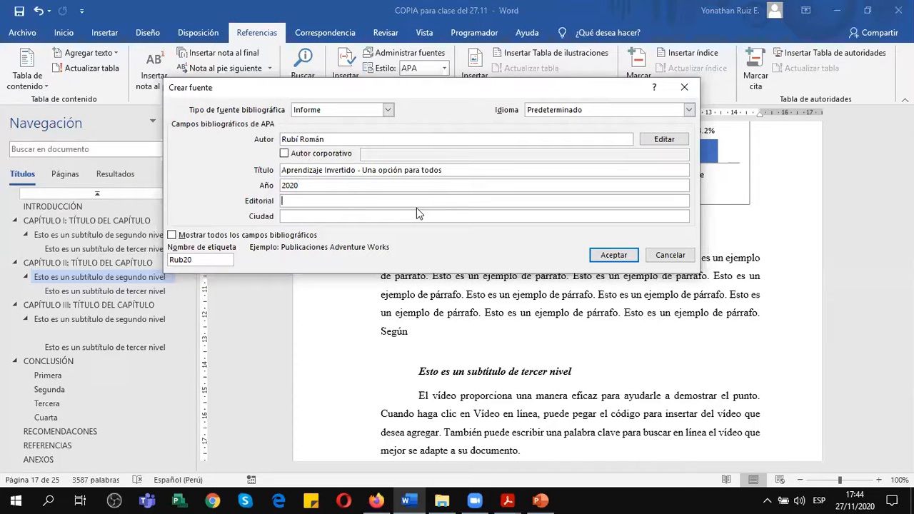
type("Observatorio de Innovación Educativa")
left_click(434, 218)
type("Ciudad de México")
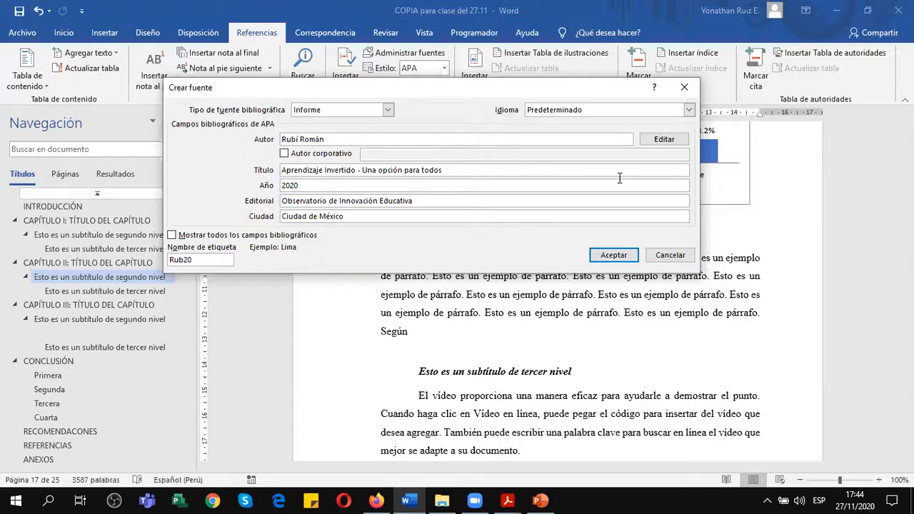
key("Tab")
key("space")
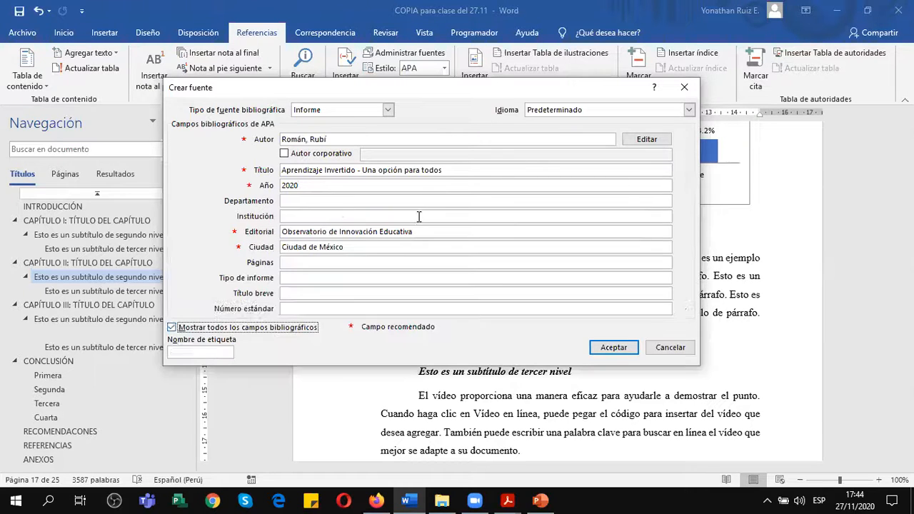
left_click_drag(681, 151, 683, 245)
left_click(322, 295)
left_click(315, 307)
left_click(312, 295)
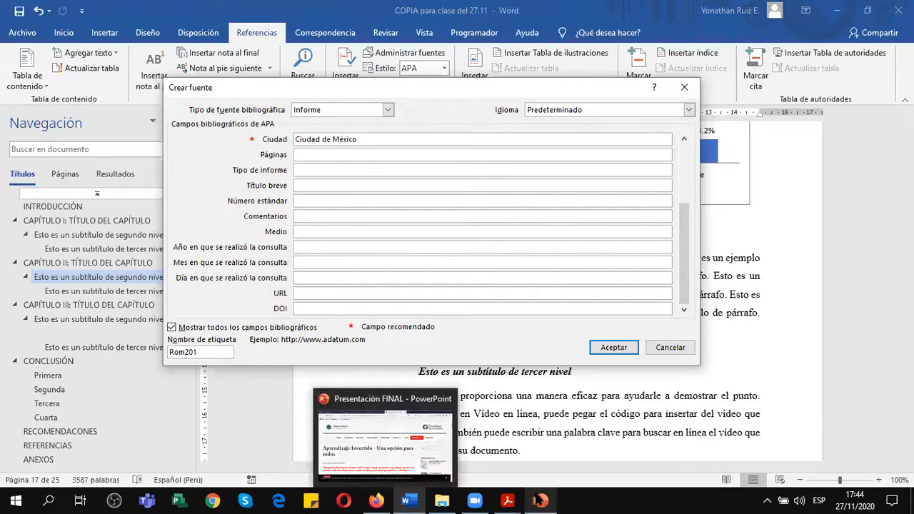
type("https://observatorio.tec.mx/edu-news/aprendizaje-invertido-una-opcion-para-todos")
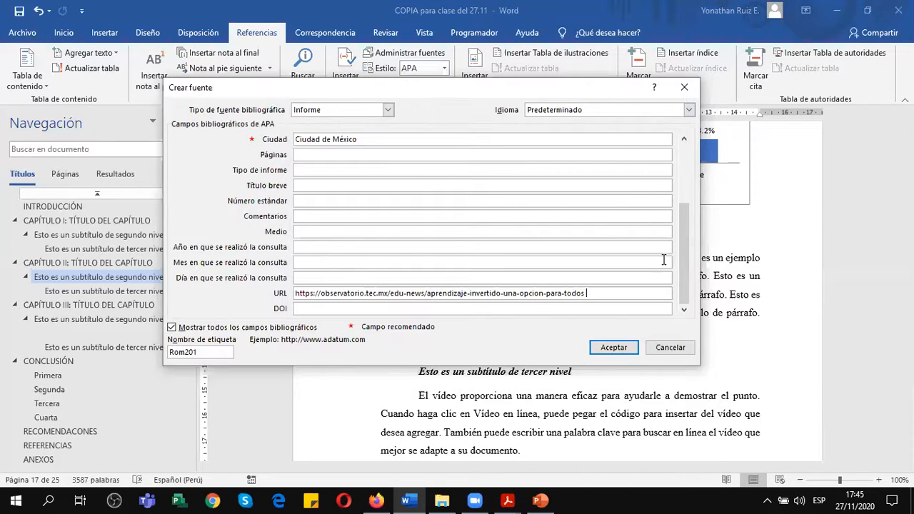
Check the completed source fields, including the URL, and accept the source to insert its citation after "Según".
left_click_drag(680, 192, 679, 261)
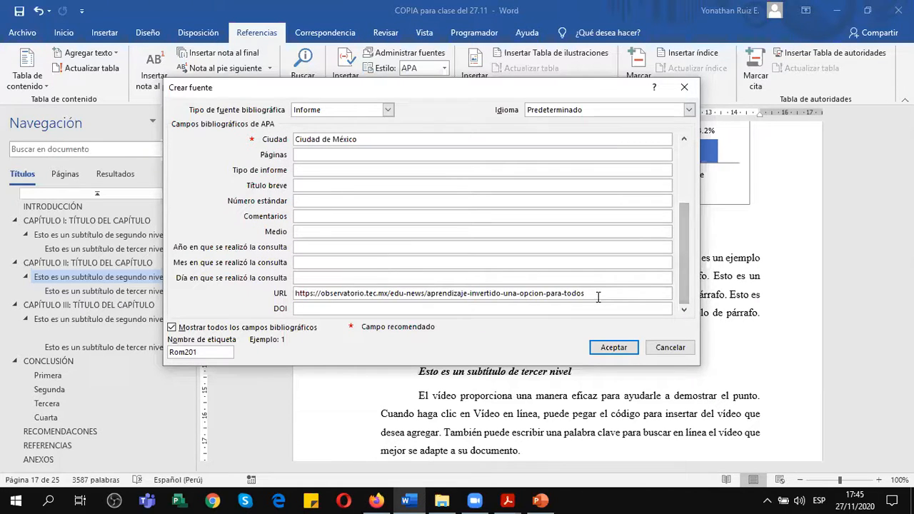
left_click_drag(597, 294, 297, 298)
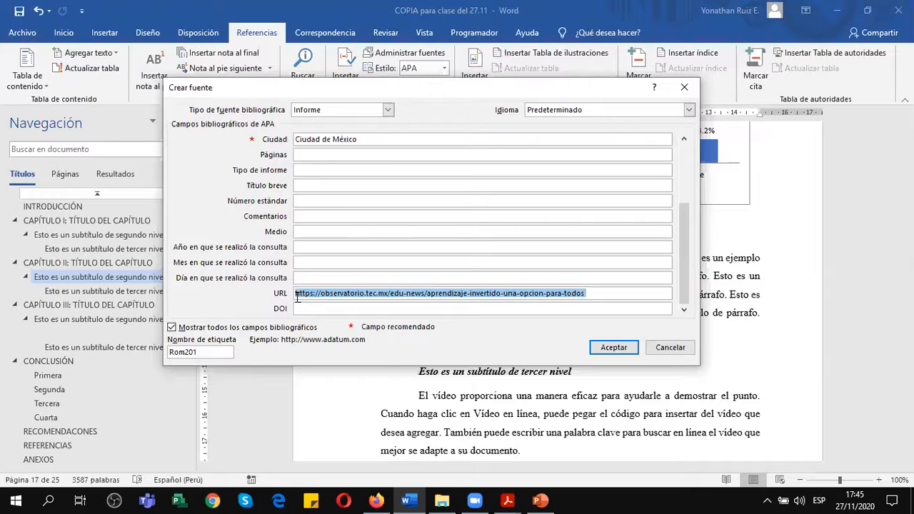
left_click_drag(683, 230, 685, 157)
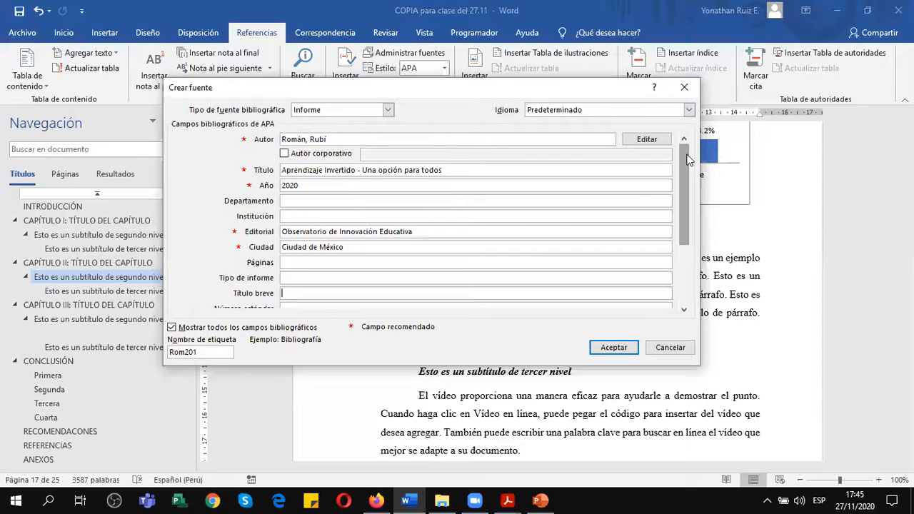
left_click_drag(685, 164, 680, 275)
left_click(545, 296)
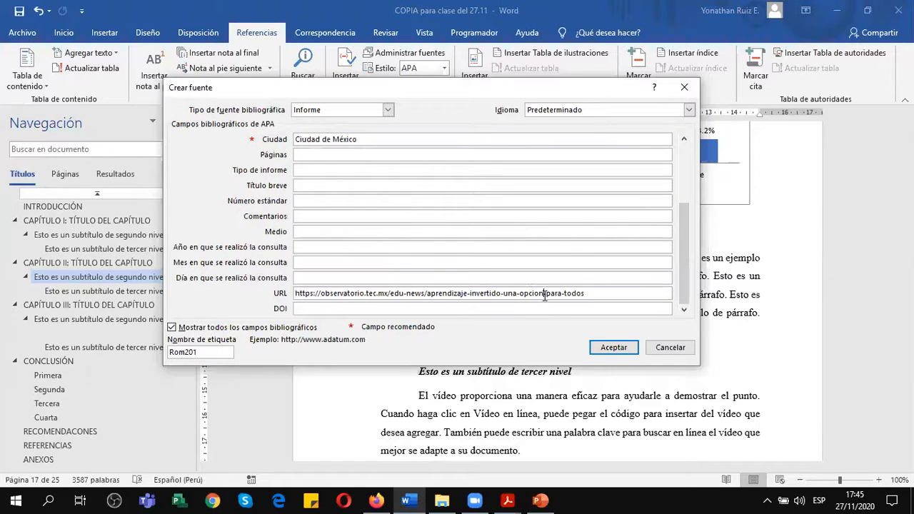
left_click(610, 347)
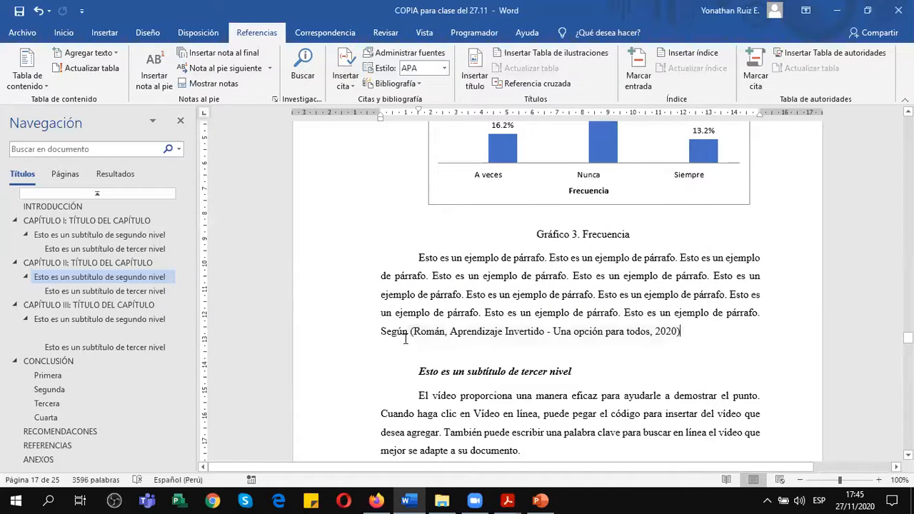
Open the source of the inserted Aprendizaje Invertido citation and close it without changes.
left_click(427, 336)
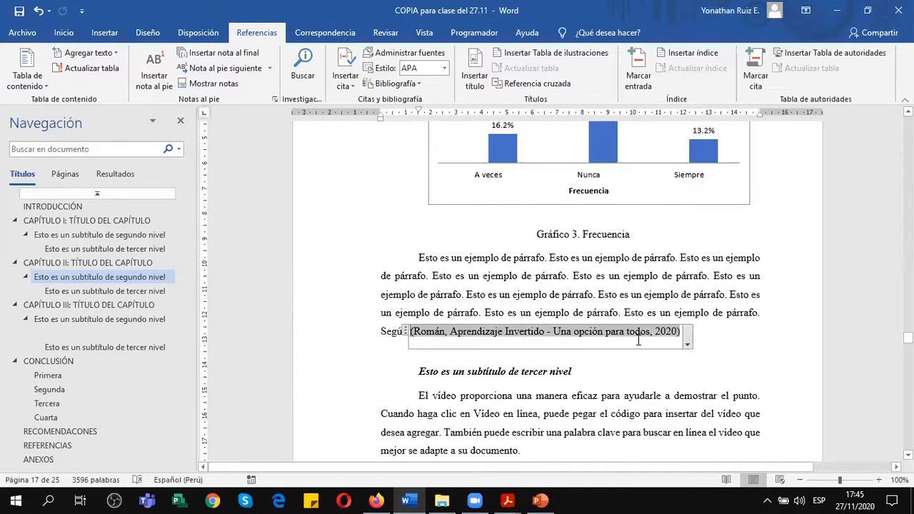
left_click(686, 339)
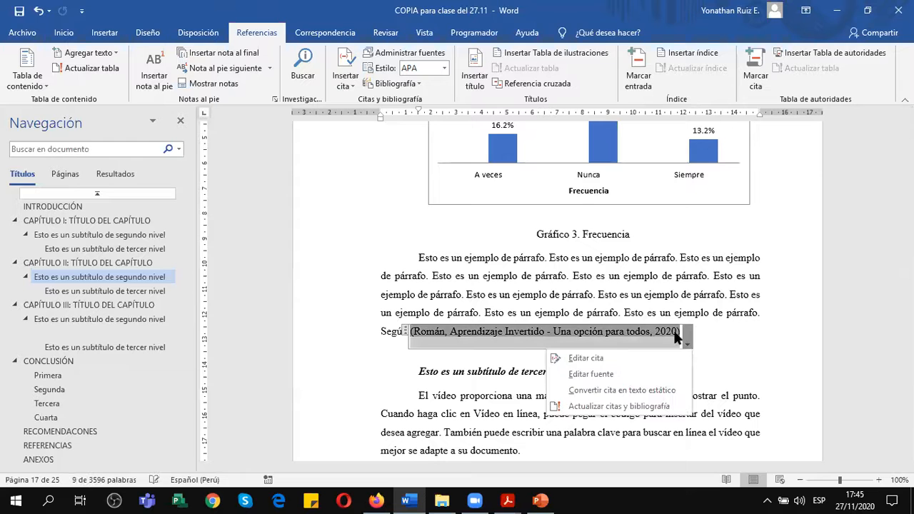
left_click(605, 373)
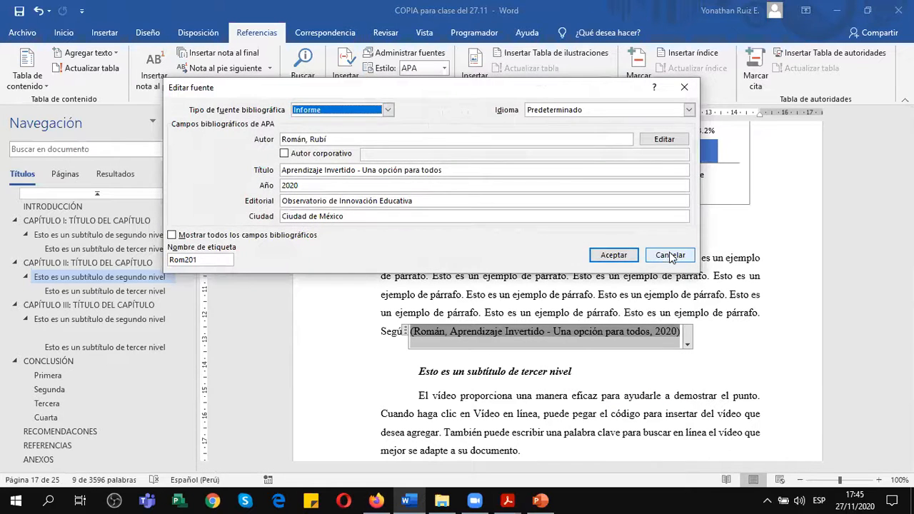
left_click(675, 256)
Convert the Aprendizaje Invertido citation to static text and edit it, enclosing only 2020 in parentheses and deleting the title.
left_click(687, 344)
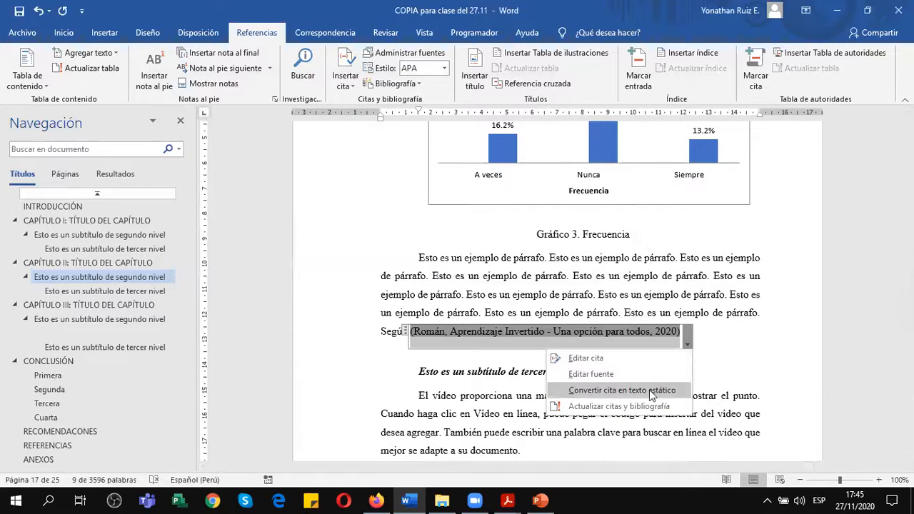
left_click(649, 390)
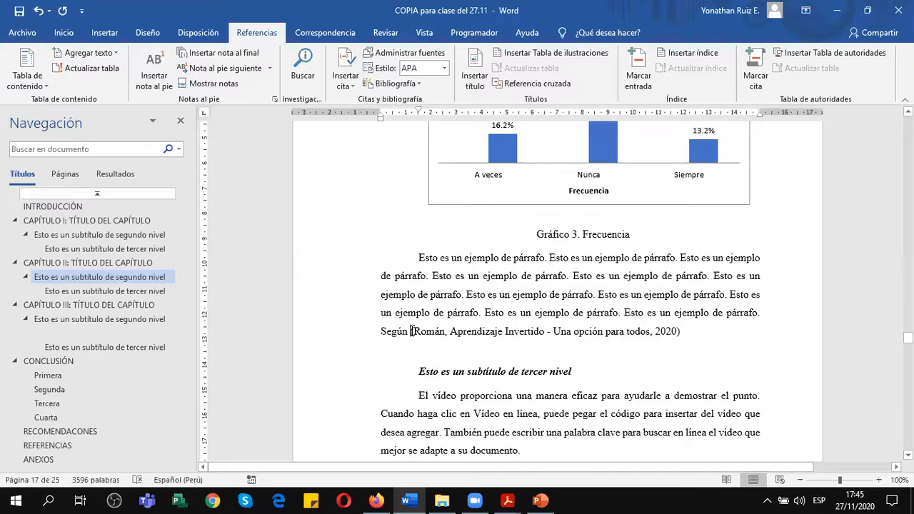
key("Delete")
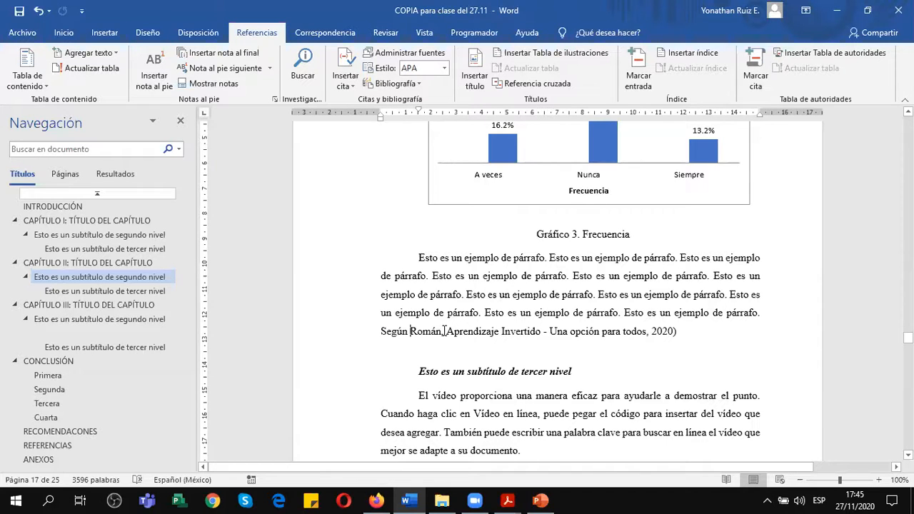
left_click(685, 329)
left_click(652, 331)
type("(")
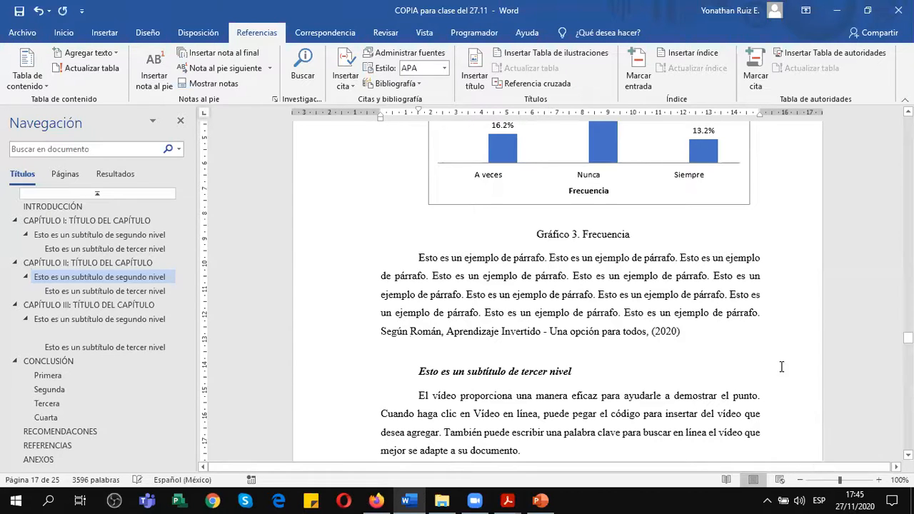
left_click_drag(448, 333, 638, 346)
key("Delete")
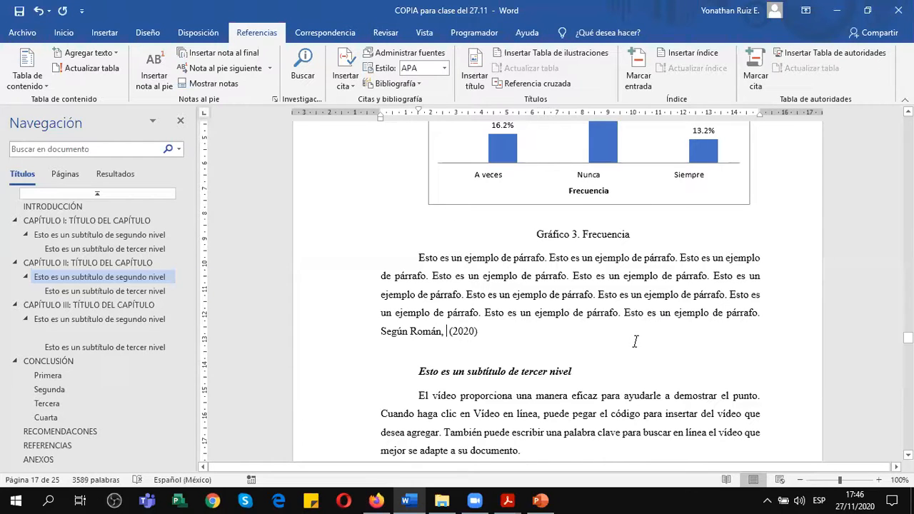
Undo the title deletion, the parenthesis edits and the conversion of the citation to static text.
key("ctrl+z")
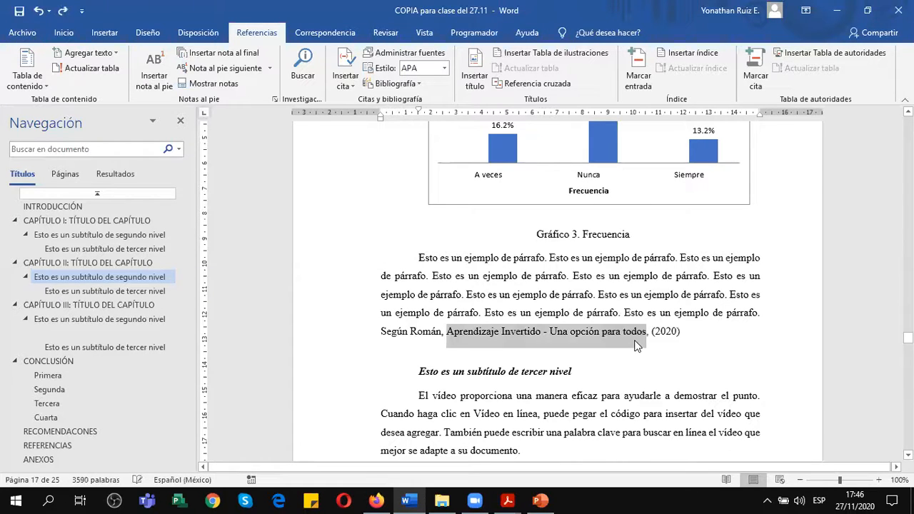
key("ctrl+z")
key("ctrl+z")
key("ctrl+z")
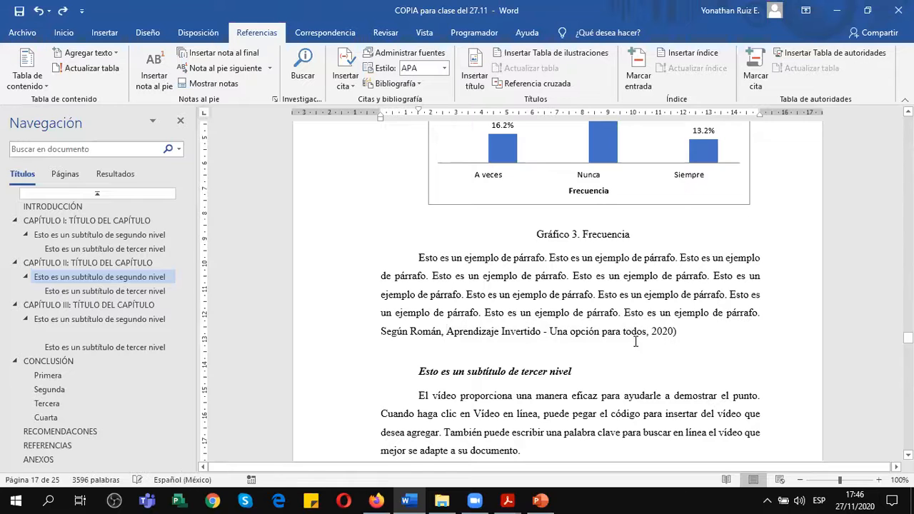
Edit the source of the Aprendizaje Invertido citation, changing its source type to Sitio web.
left_click(687, 342)
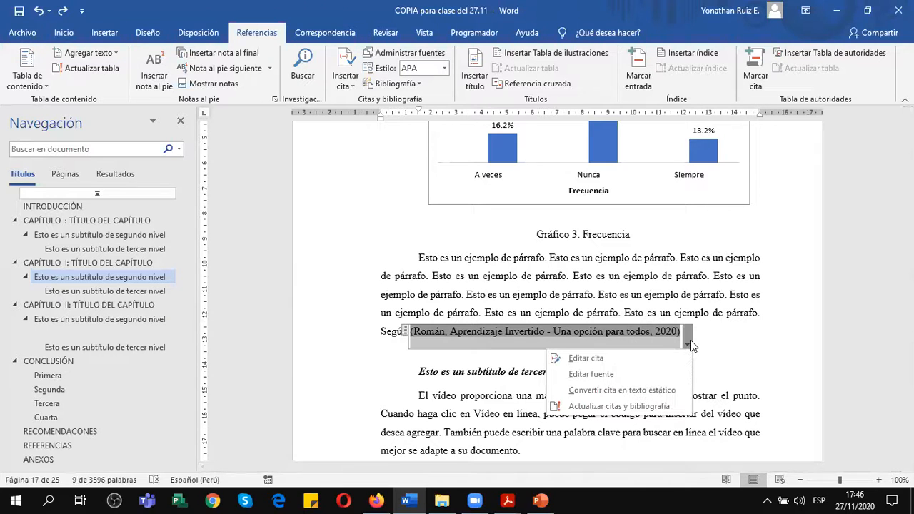
left_click(625, 375)
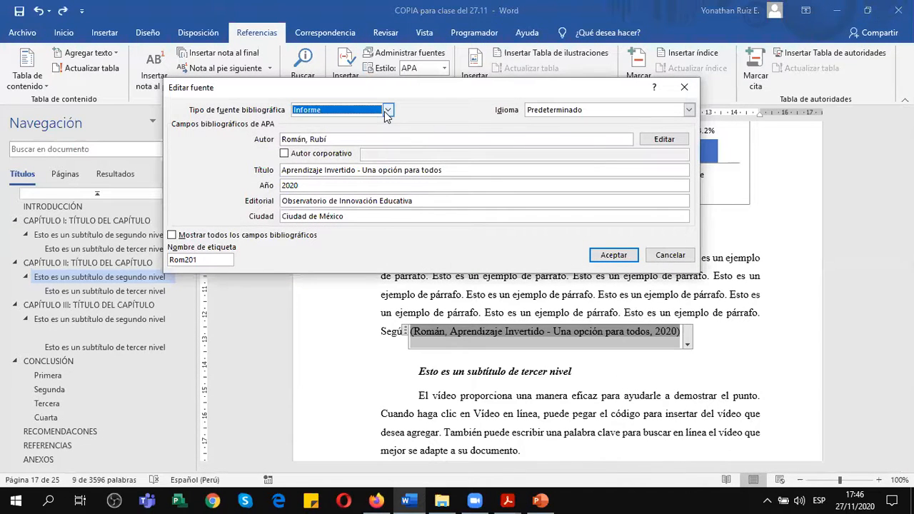
left_click(388, 110)
scroll(365, 135, "down", 1)
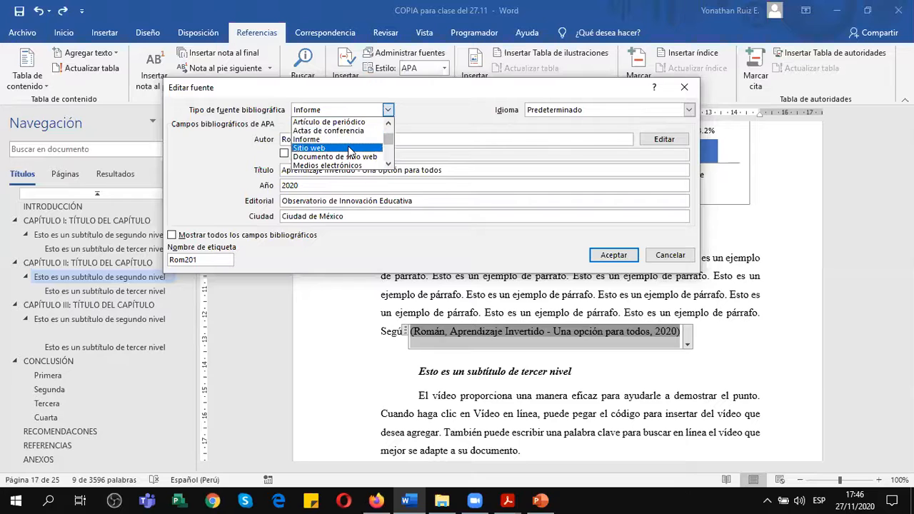
left_click(348, 148)
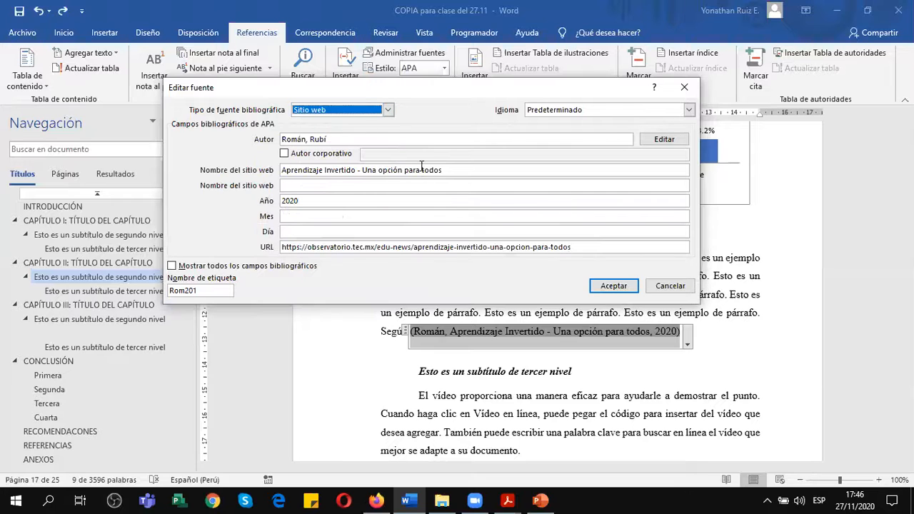
Set the source's month to agosto and day to 18, checking the article's web page, and save the changes to both source lists.
left_click(331, 217)
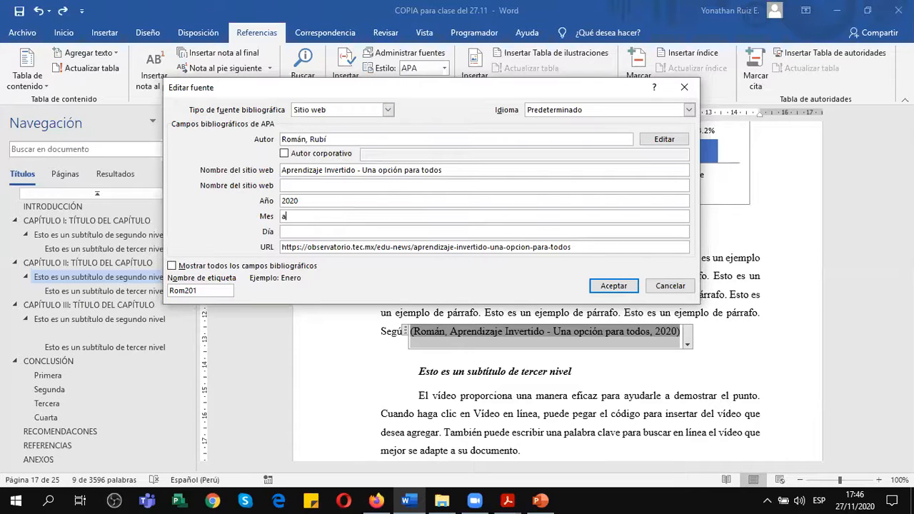
left_click(390, 233)
left_click(378, 501)
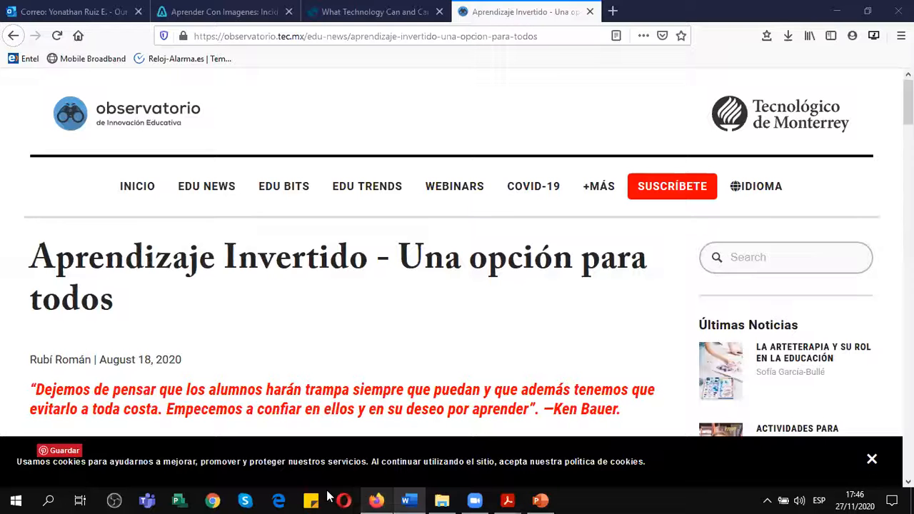
left_click(409, 500)
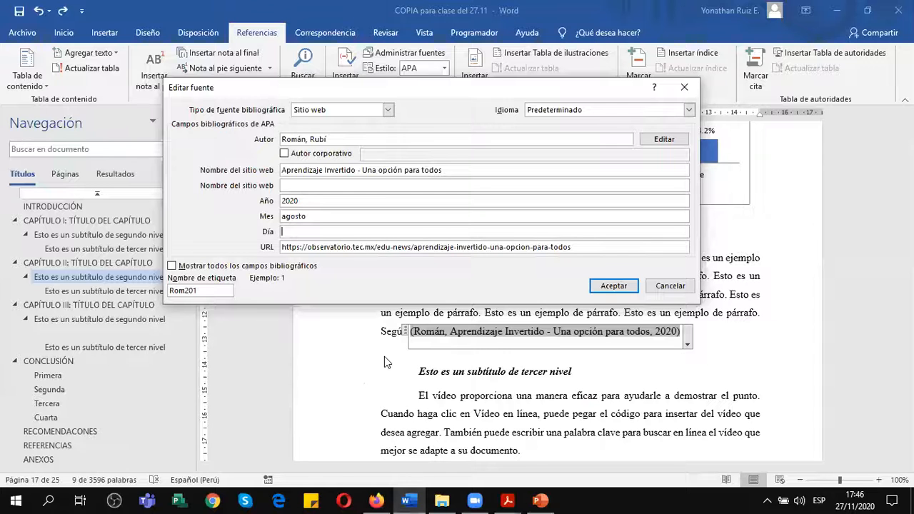
type("18")
left_click(613, 286)
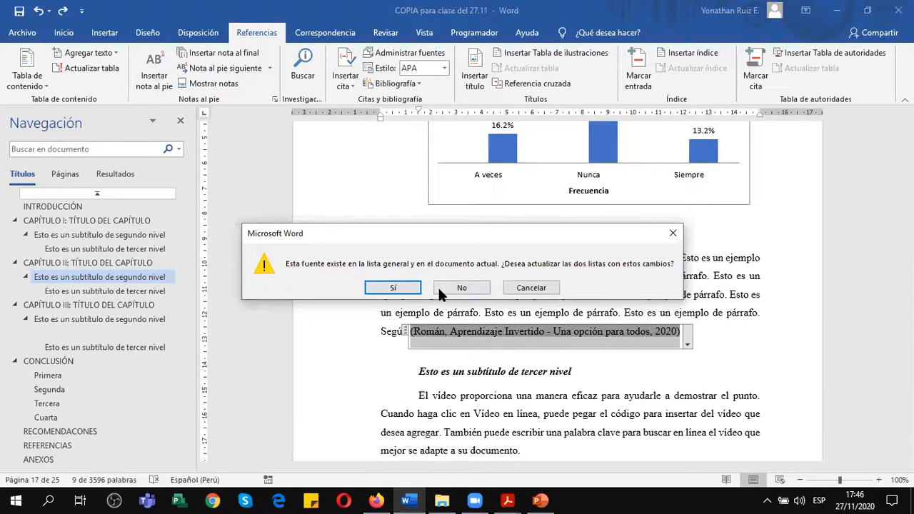
left_click(393, 288)
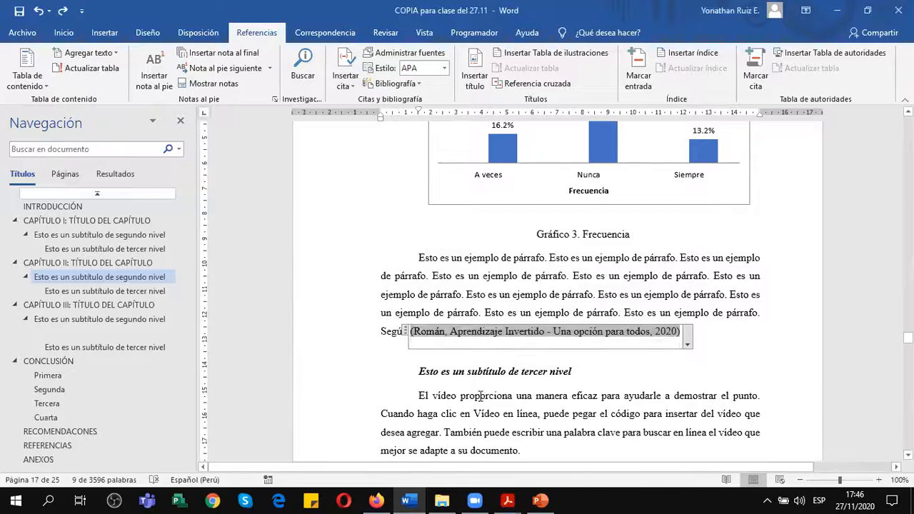
left_click(437, 307)
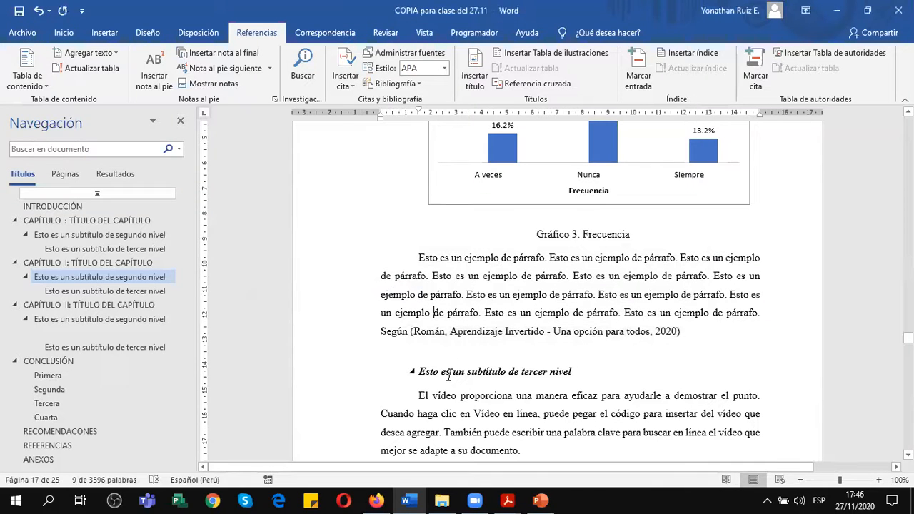
Convert the Aprendizaje Invertido citation to static text and edit its parentheses so that they enclose only 2020.
left_click(548, 331)
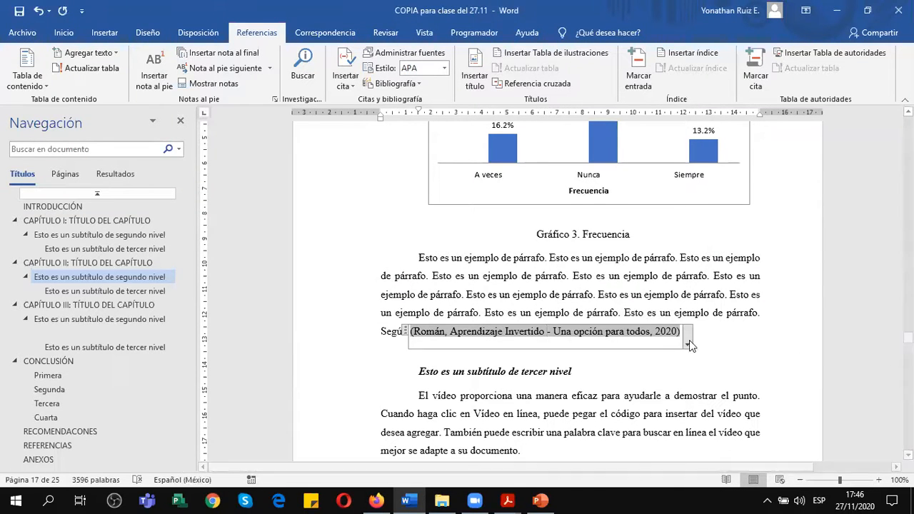
left_click(689, 343)
left_click(631, 390)
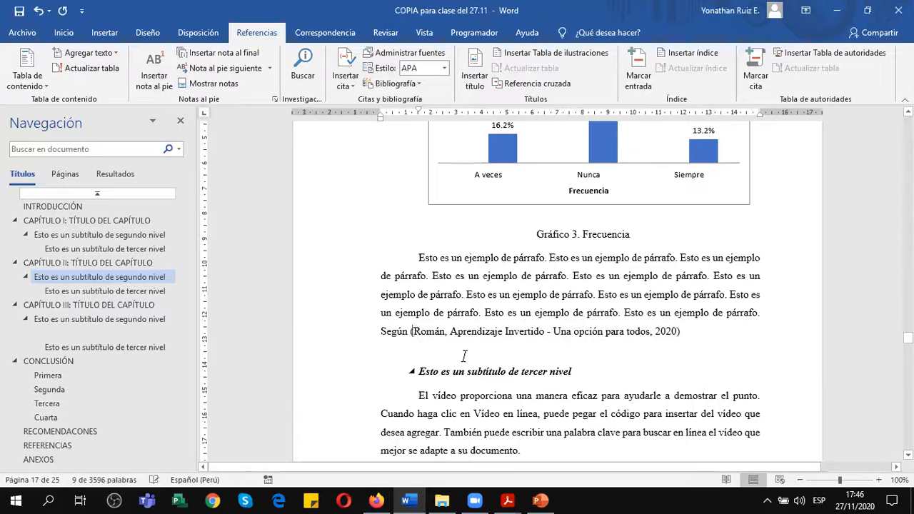
key("BackSpace")
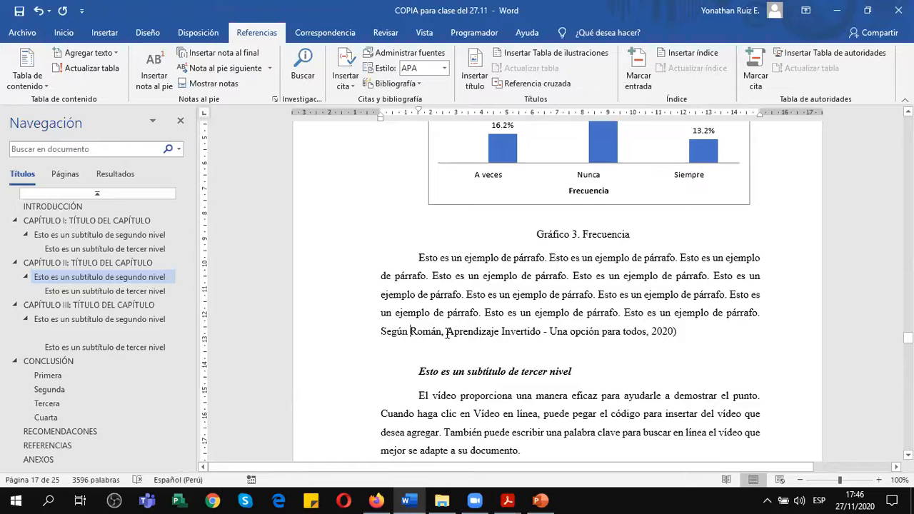
left_click(648, 332)
type(",")
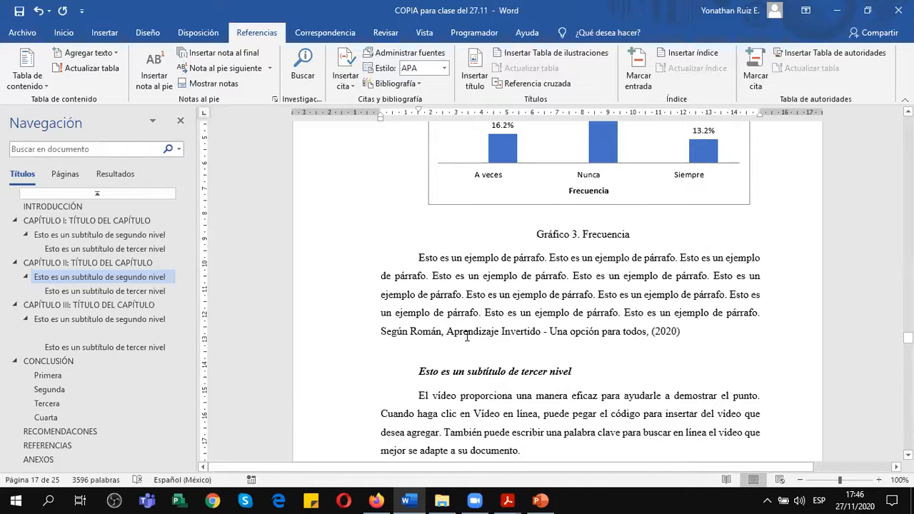
Insert "en su artículo" before the Aprendizaje Invertido title and add the filler text "dfgdfgdfgdf." after (2020).
left_click(448, 332)
type("en su art")
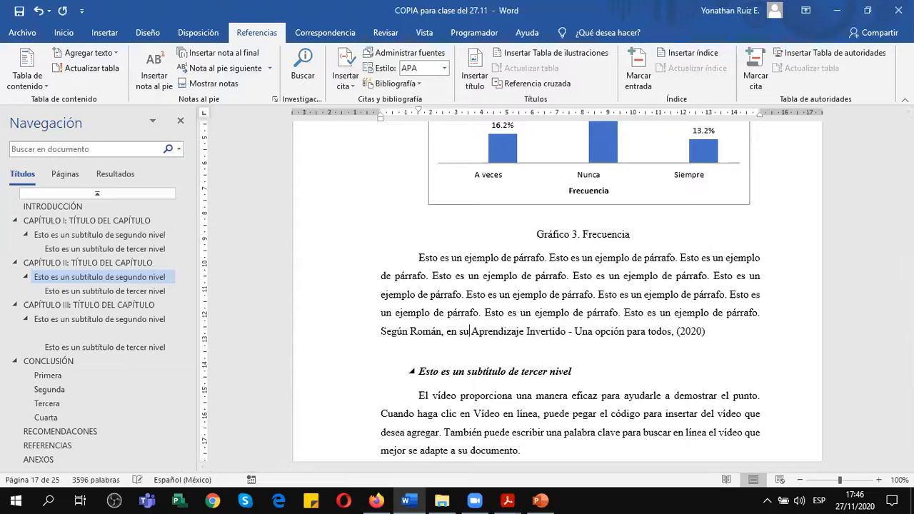
type("ículo")
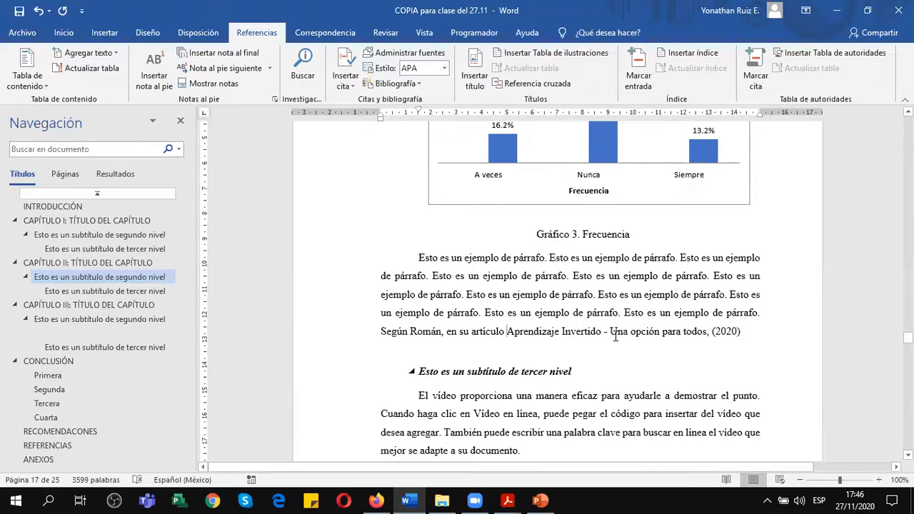
left_click(743, 331)
type("dfgdfgdfgdf.")
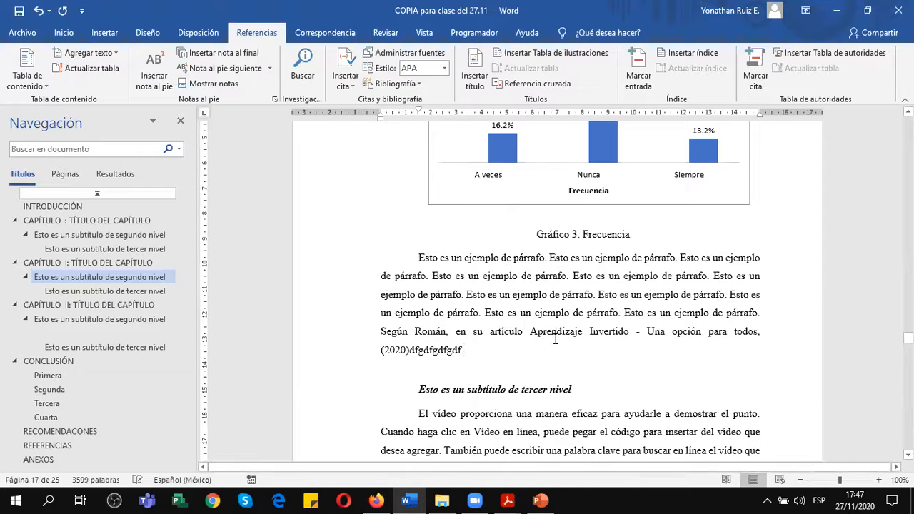
Look over the Capítulo II pages around the Frecuencia chart and Tabla 3, including their citations.
scroll(383, 327, "down", 5)
scroll(383, 325, "down", 2)
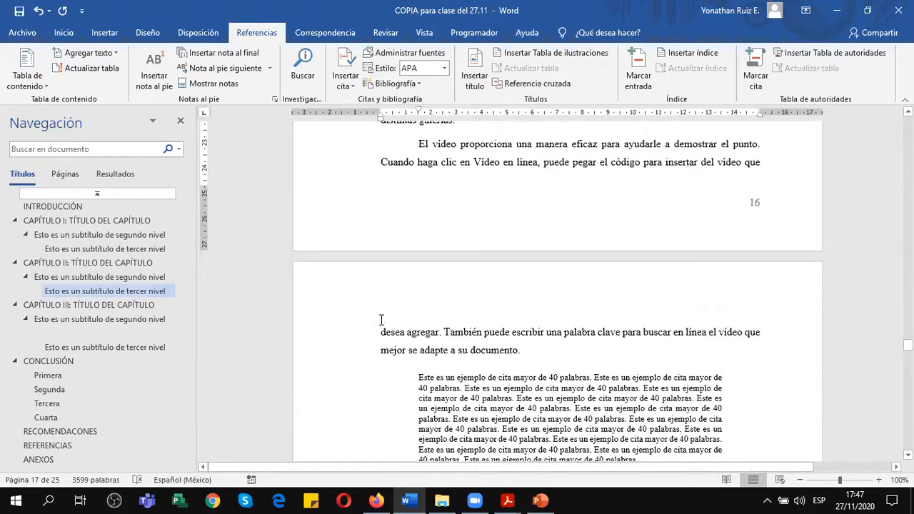
scroll(400, 318, "up", 5)
scroll(420, 312, "up", 5)
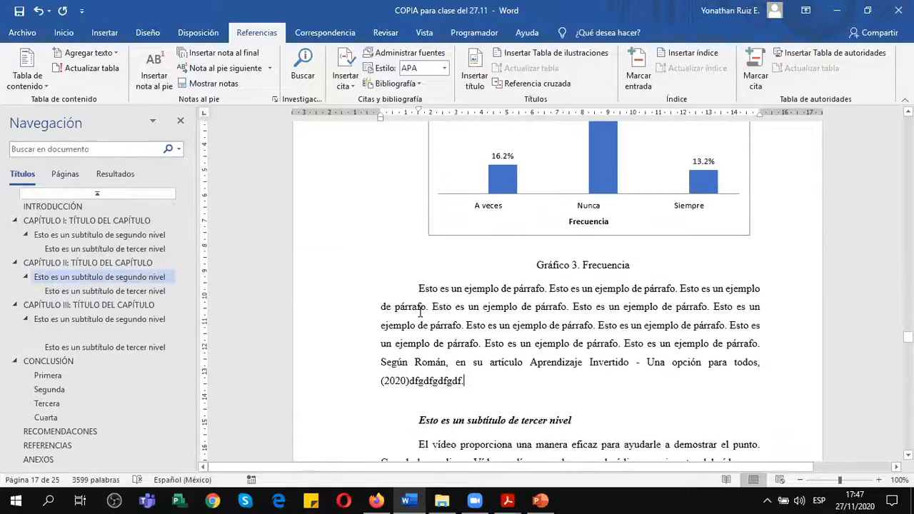
scroll(420, 312, "up", 5)
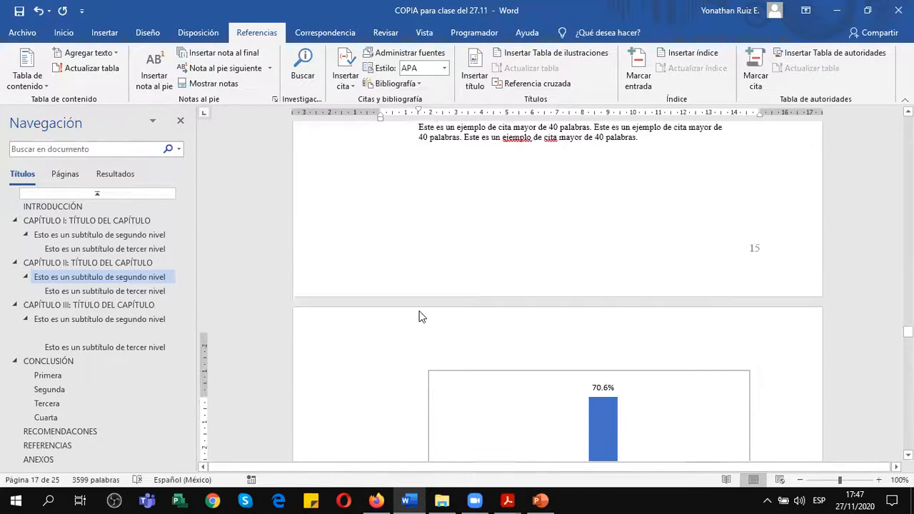
scroll(485, 320, "up", 3)
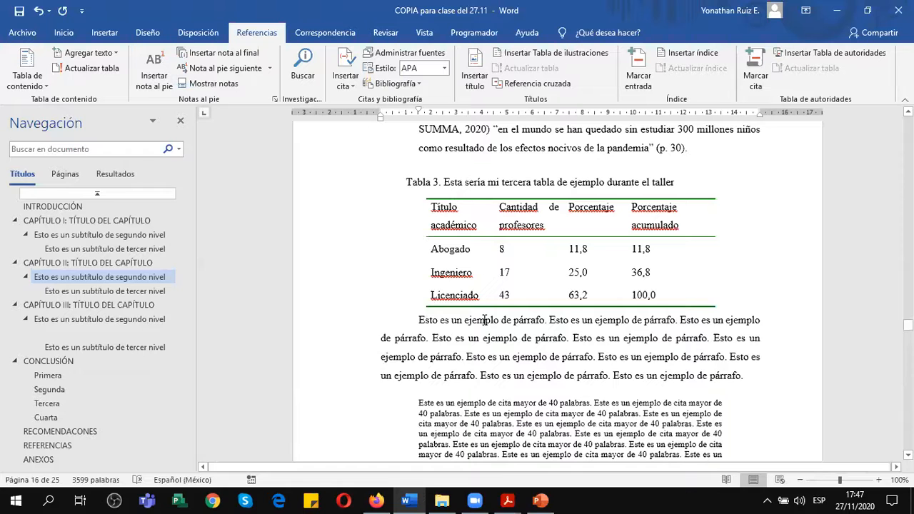
scroll(486, 321, "down", 5)
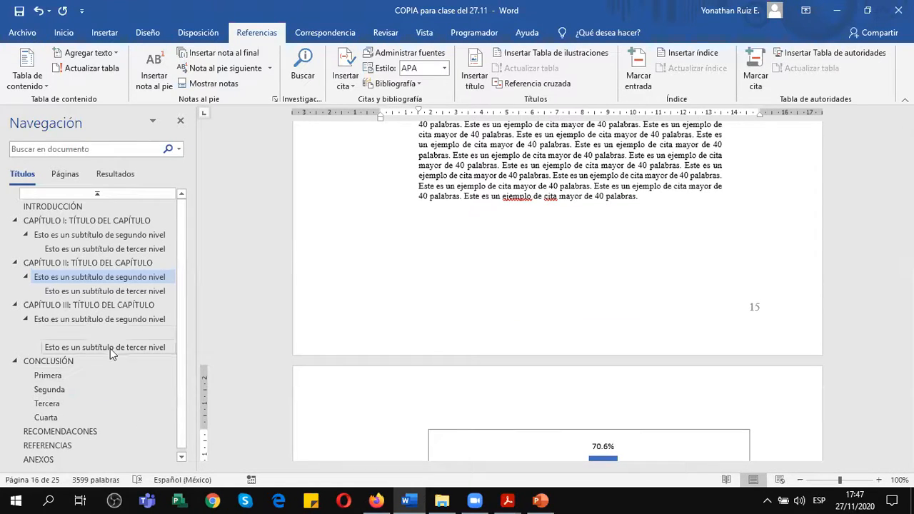
Show the formatting marks and place the cursor in the empty paragraph below the REFERENCIAS heading.
left_click(102, 305)
scroll(507, 284, "down", 10)
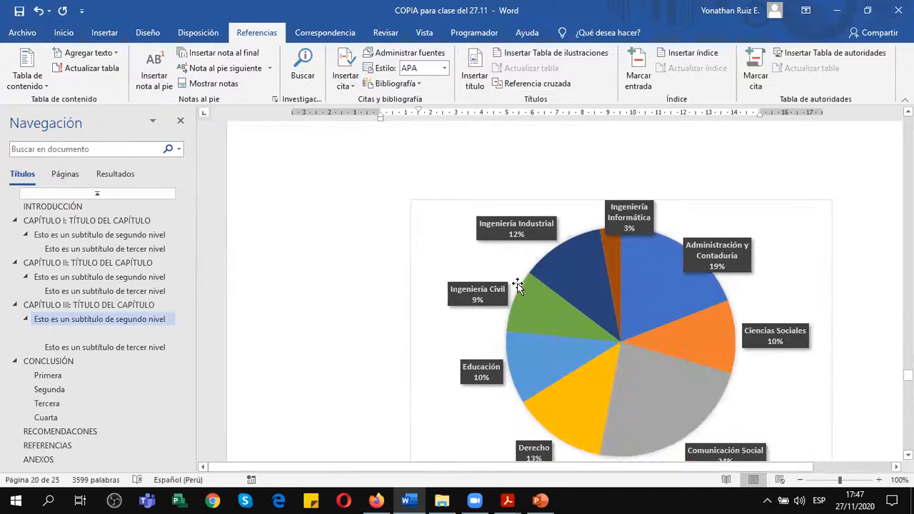
scroll(519, 286, "down", 5)
scroll(519, 285, "down", 6)
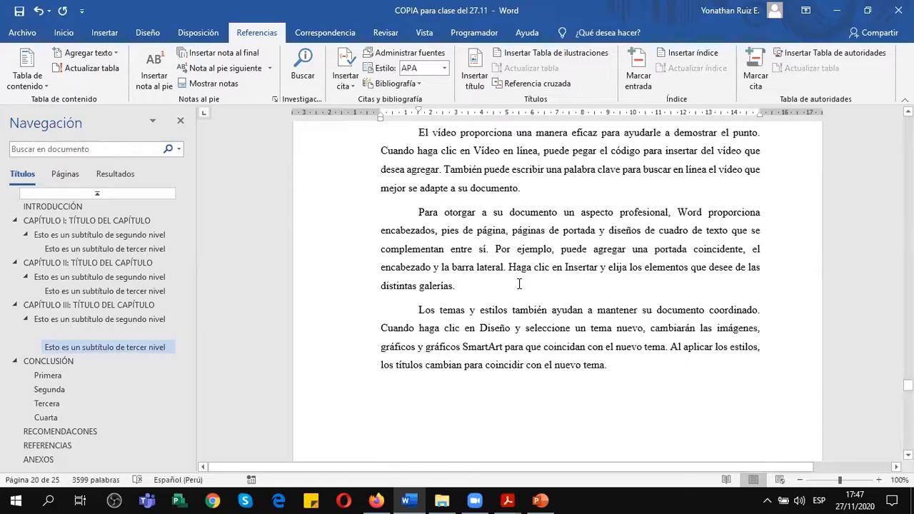
scroll(519, 284, "down", 10)
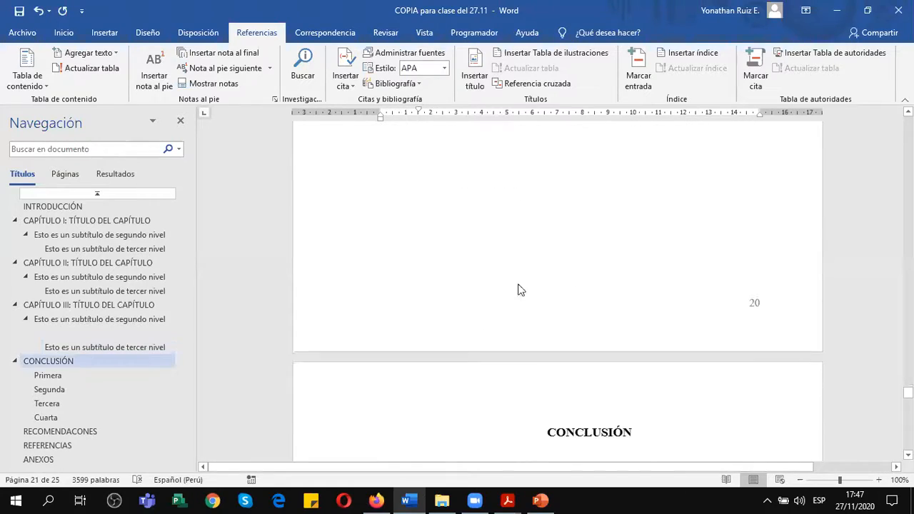
scroll(520, 285, "down", 12)
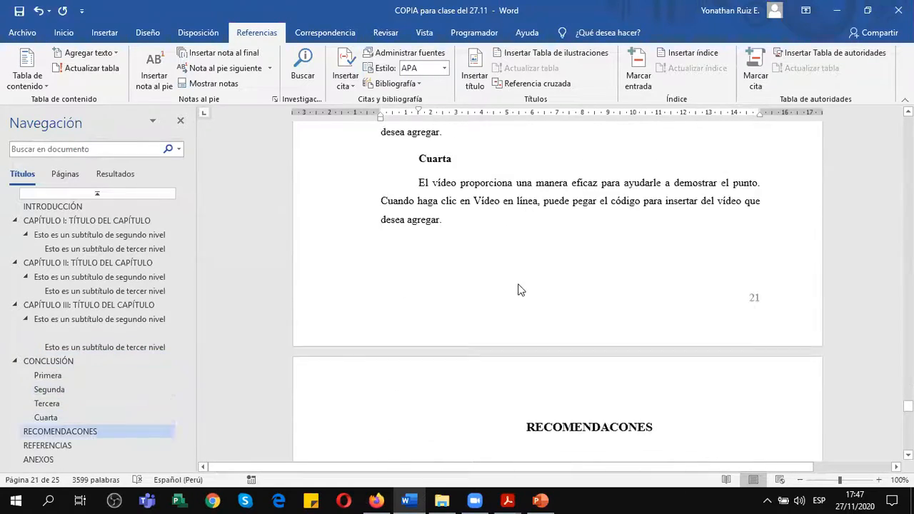
scroll(519, 285, "down", 12)
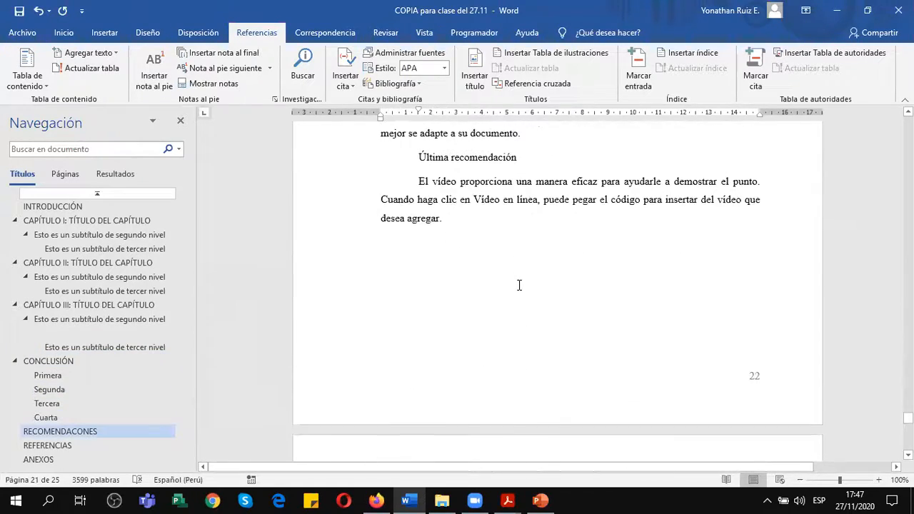
scroll(519, 285, "down", 3)
scroll(466, 192, "up", 3)
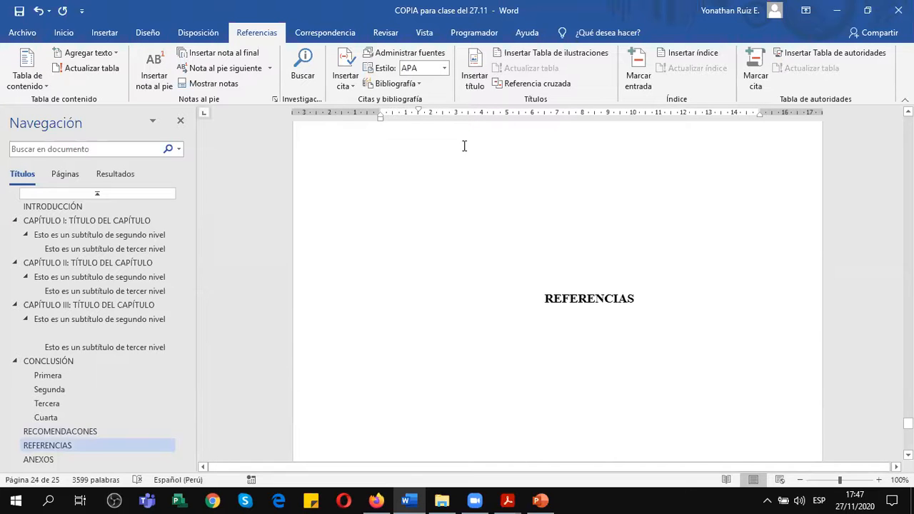
left_click(73, 33)
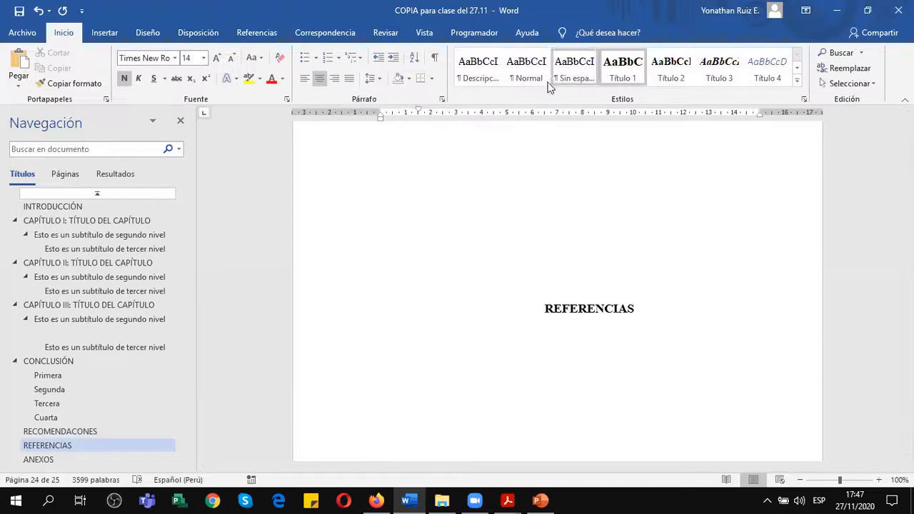
left_click(435, 57)
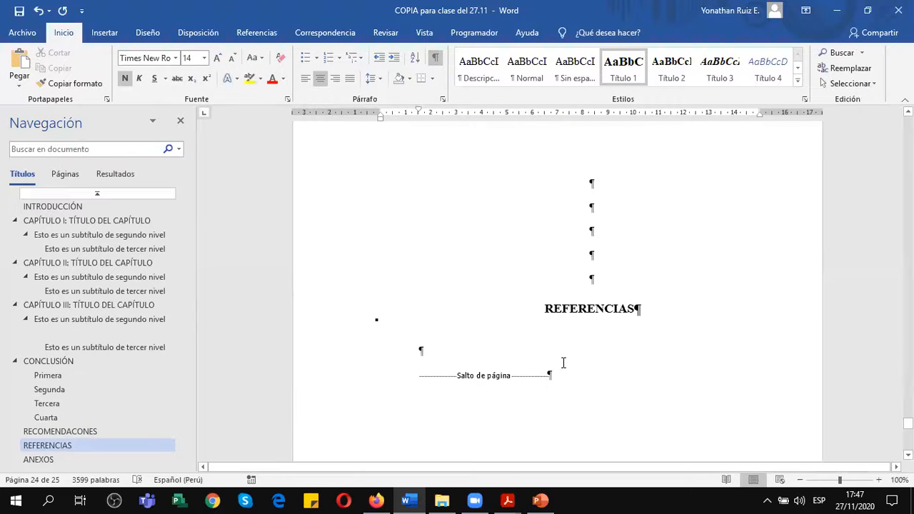
left_click(463, 353)
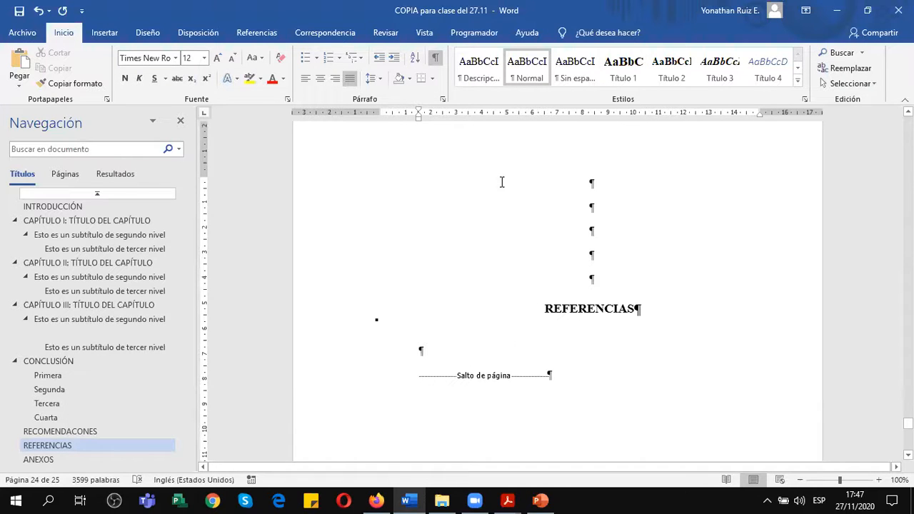
Insert the built-in Referencias bibliography below the REFERENCIAS heading and view the generated entries.
left_click(250, 33)
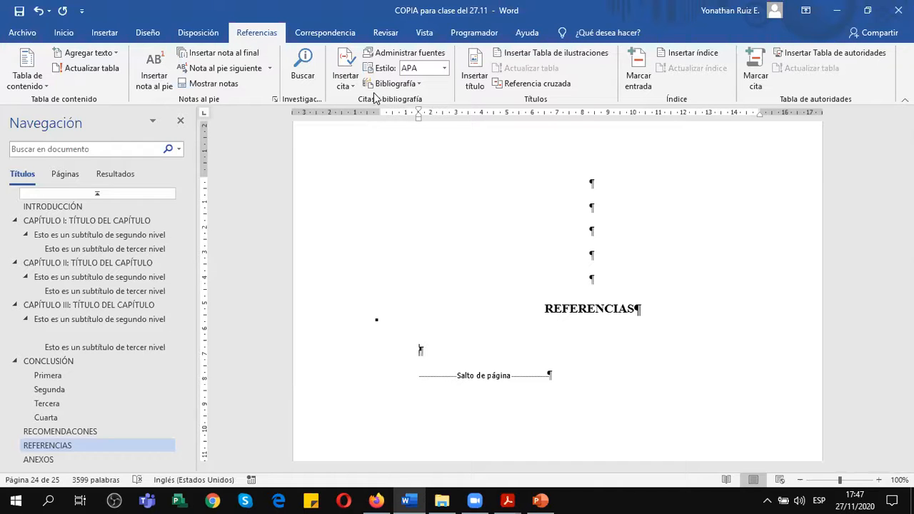
left_click(418, 84)
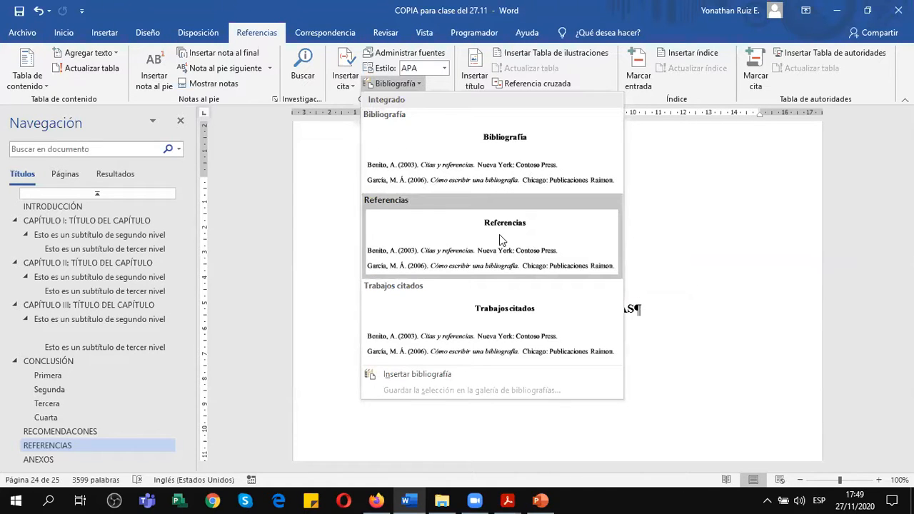
left_click(517, 226)
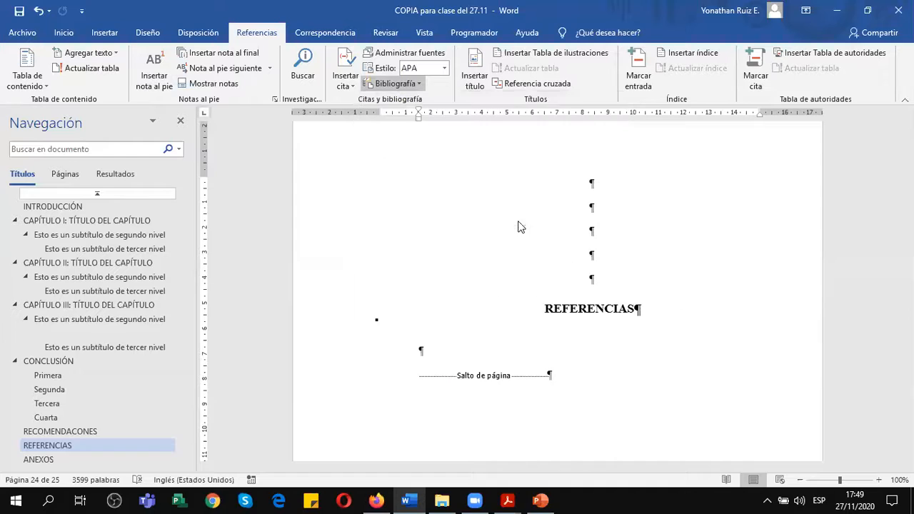
scroll(513, 278, "up", 8)
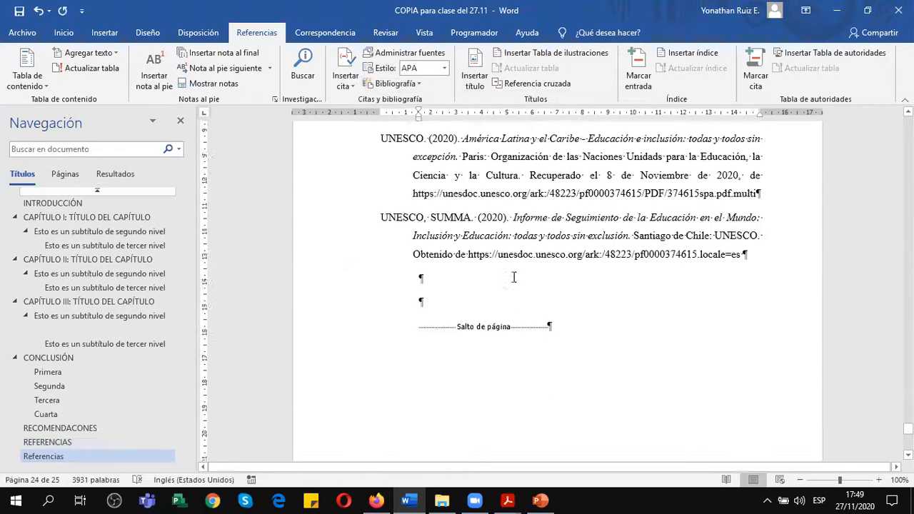
Delete the duplicate "Referencias" title inside the inserted bibliography and hide the formatting marks.
scroll(517, 277, "up", 5)
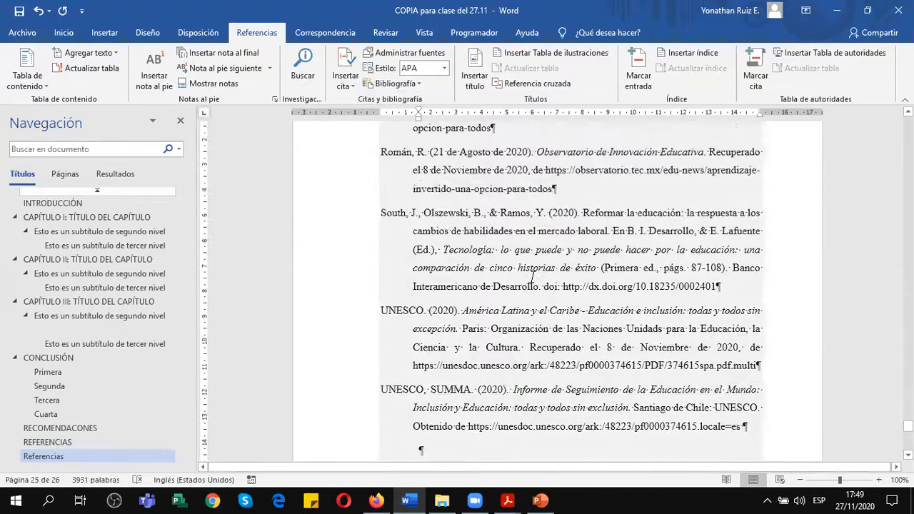
scroll(583, 295, "up", 15)
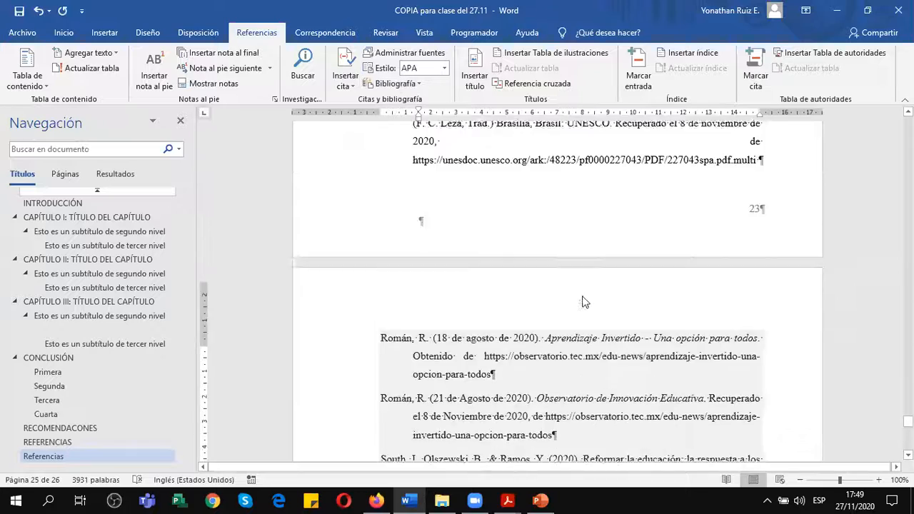
scroll(584, 295, "up", 7)
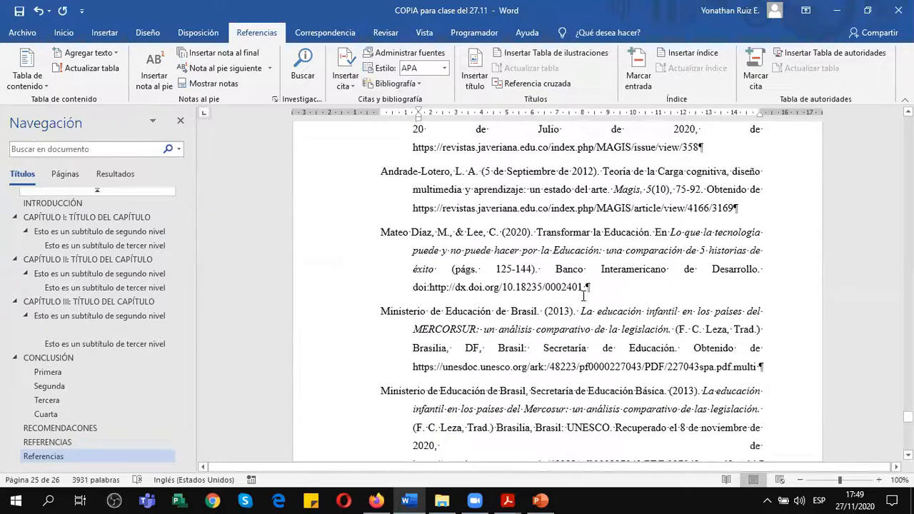
scroll(584, 295, "up", 1)
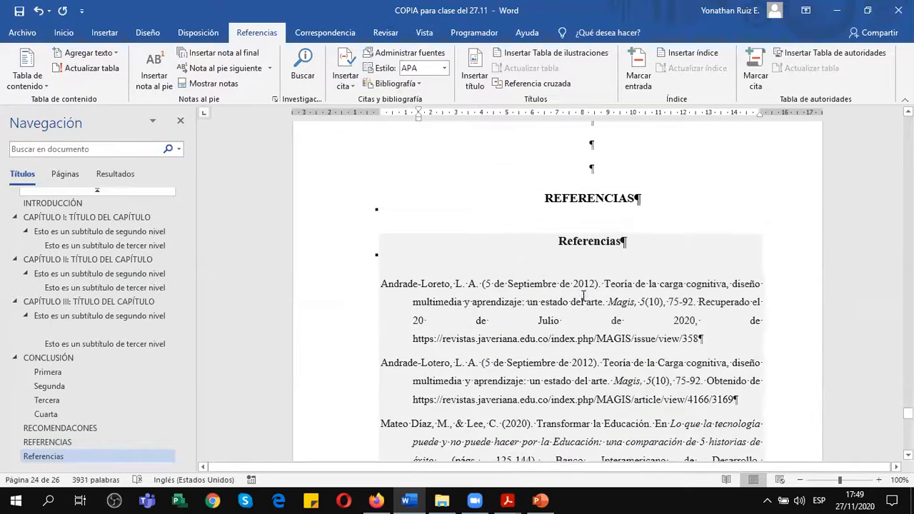
double_click(581, 243)
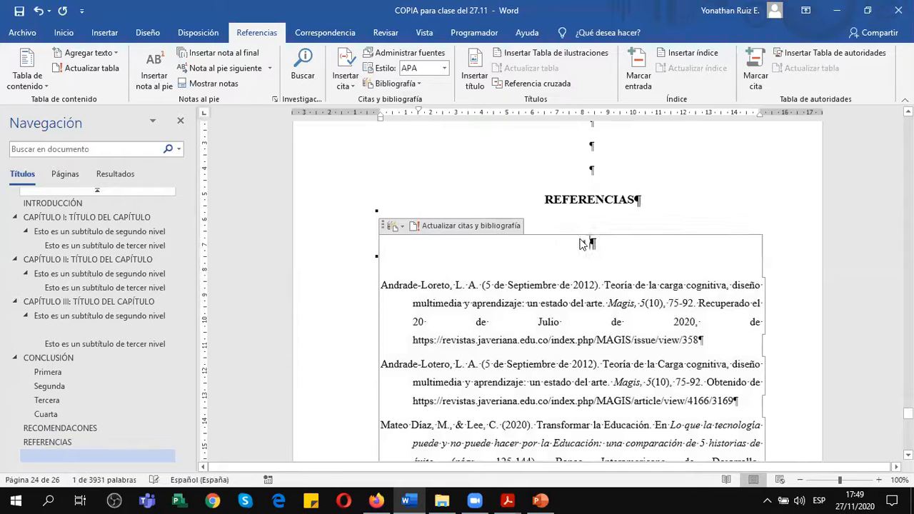
left_click(620, 201)
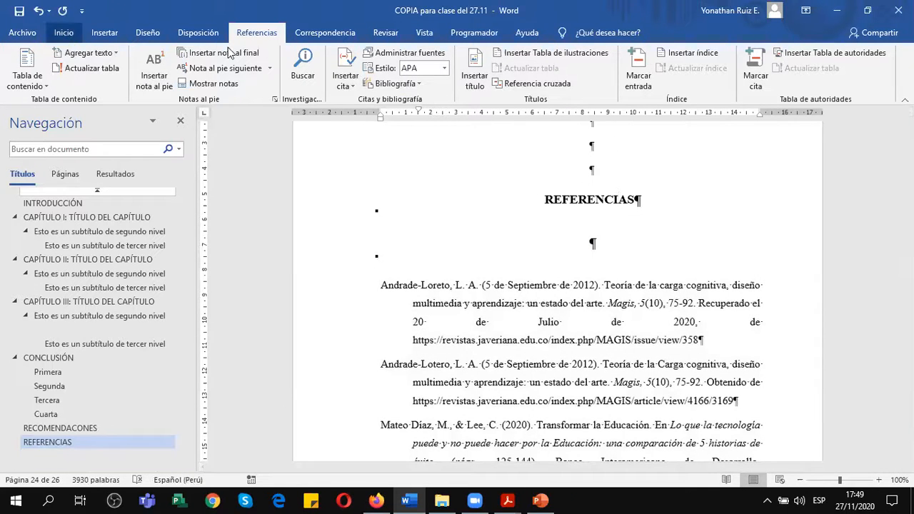
left_click(64, 33)
key("ctrl+shift+8")
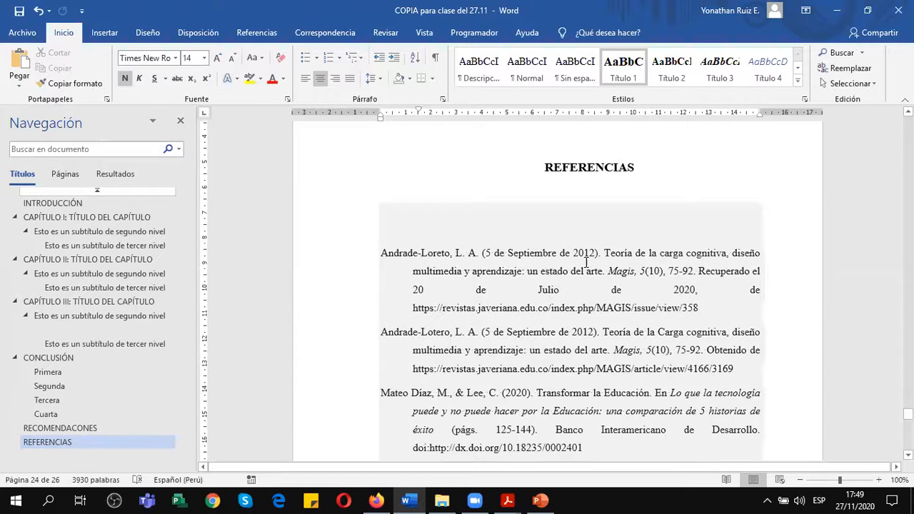
Left-align the first bibliography entry, the 2012 Magis article ending in issue/view/358.
scroll(419, 230, "down", 2)
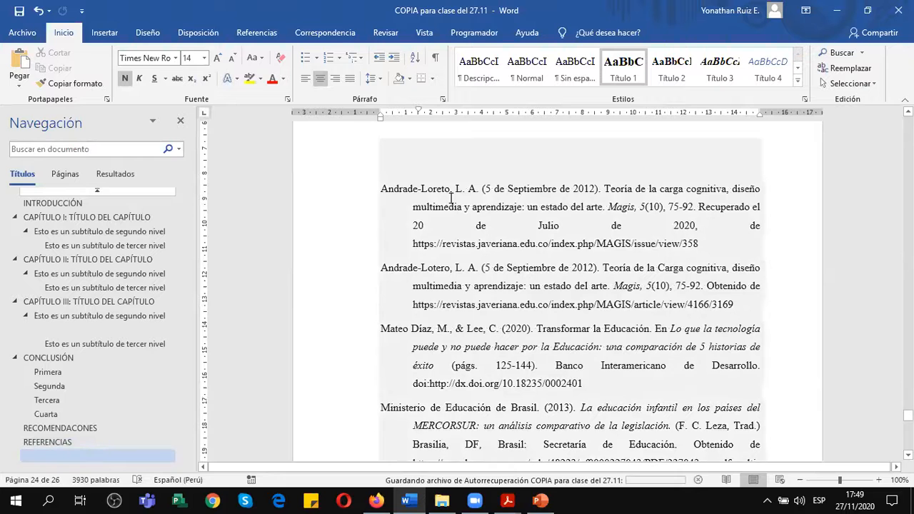
scroll(452, 198, "down", 1)
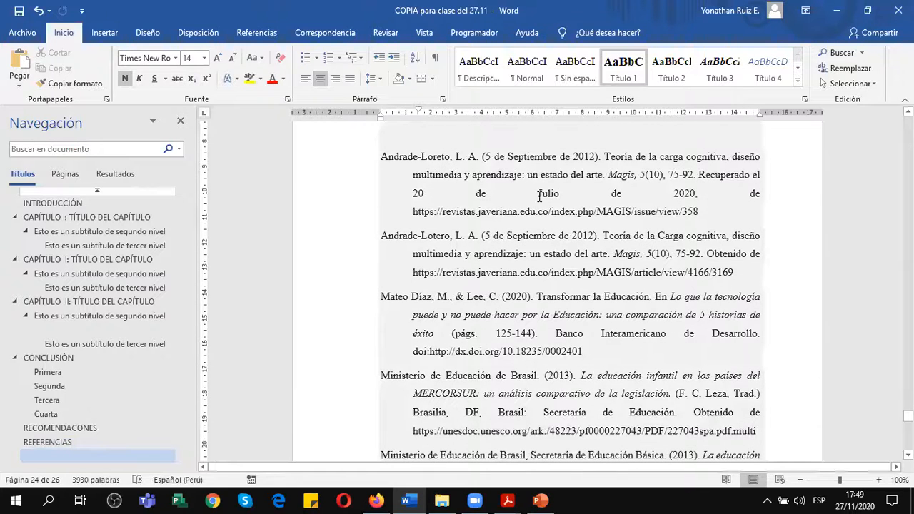
scroll(615, 253, "down", 1)
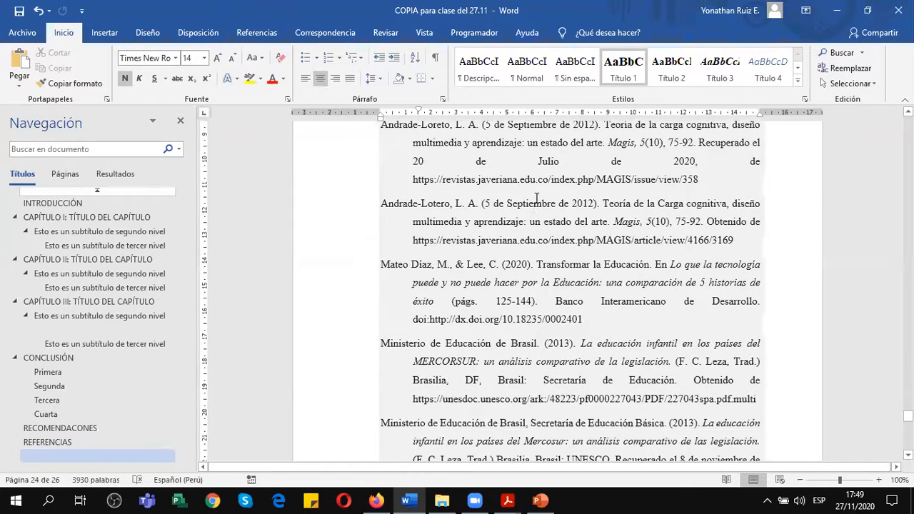
scroll(500, 200, "up", 1)
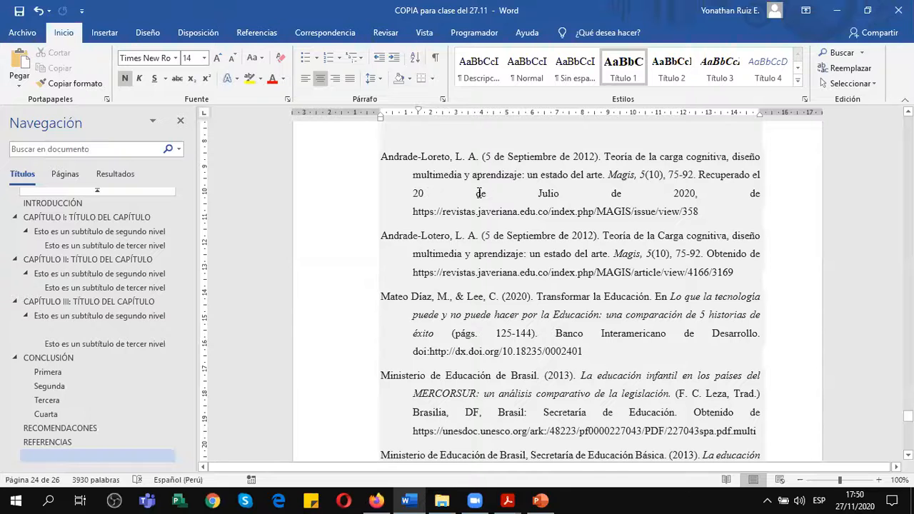
key("ctrl+e")
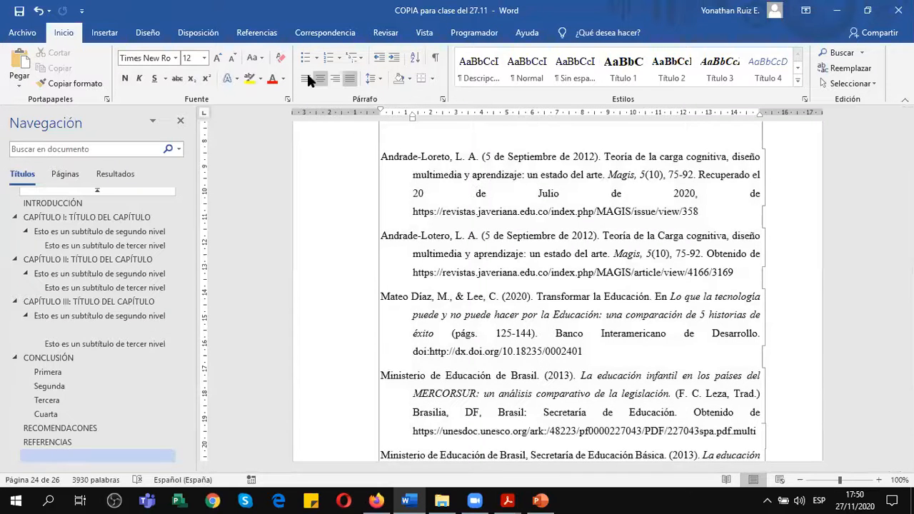
left_click(305, 78)
left_click(572, 318)
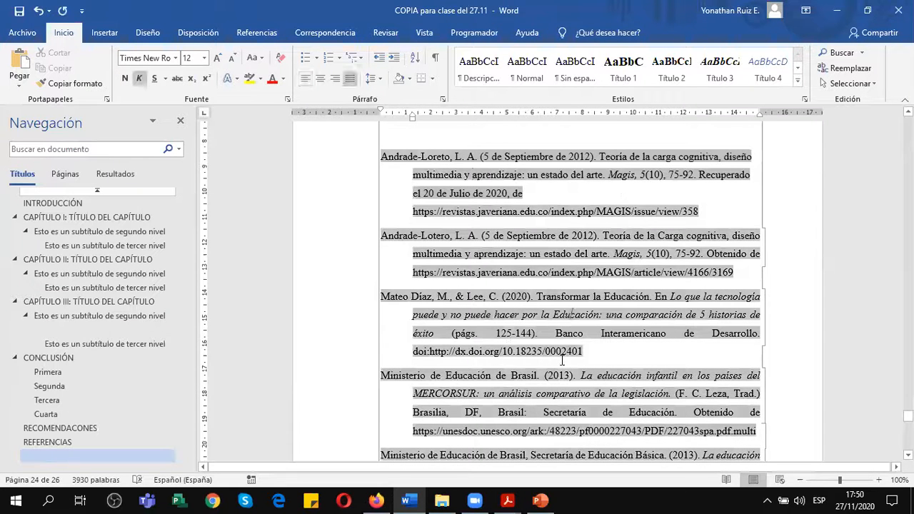
left_click(551, 200)
Left-align the remaining bibliography entries, from the second Magis article through the UNESCO, SUMMA report.
scroll(480, 306, "down", 4)
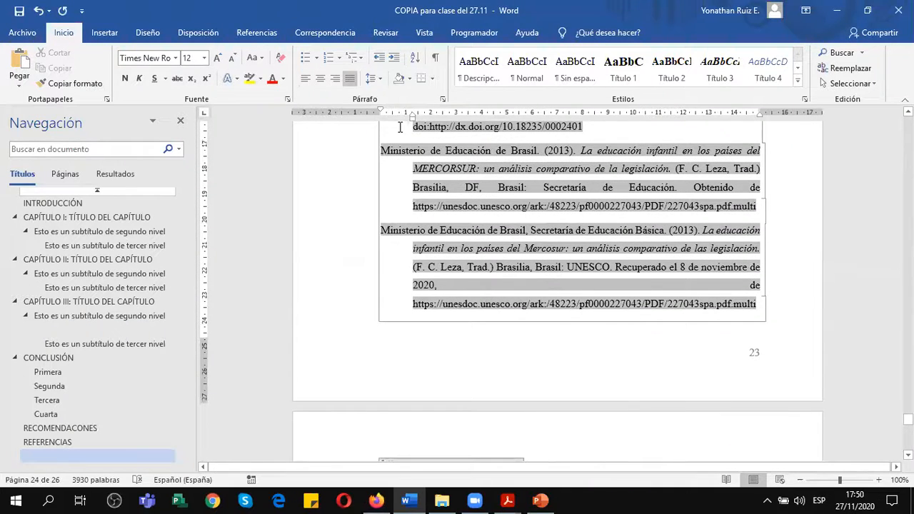
key("ctrl+q")
scroll(525, 238, "up", 8)
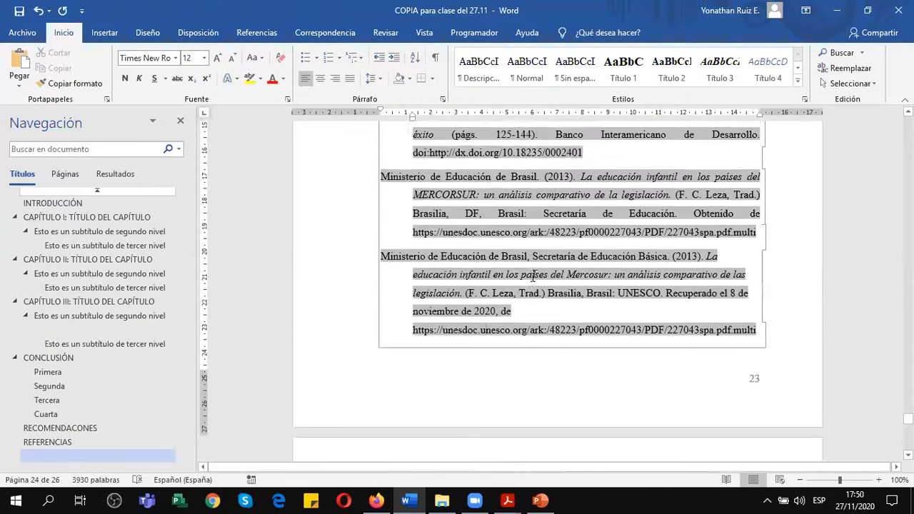
left_click_drag(503, 221, 527, 408)
left_click(305, 78)
left_click(616, 210)
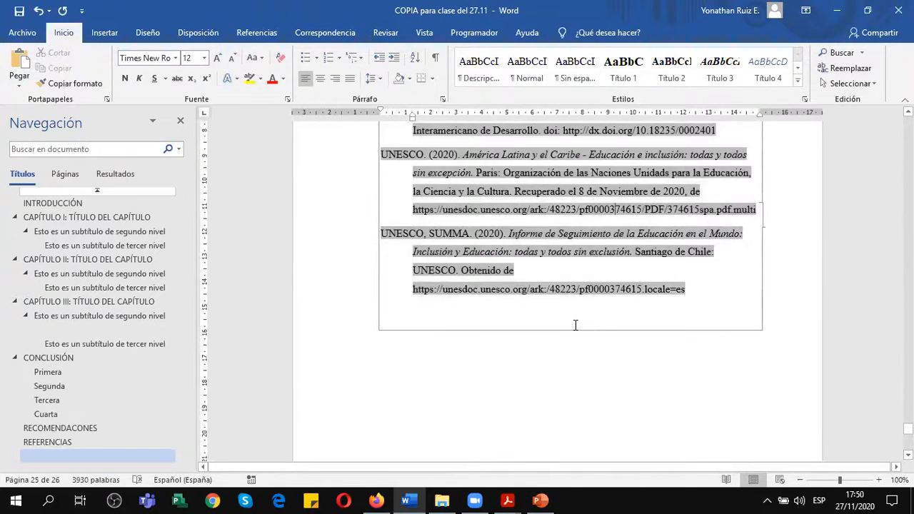
scroll(573, 314, "up", 2)
left_click(548, 426)
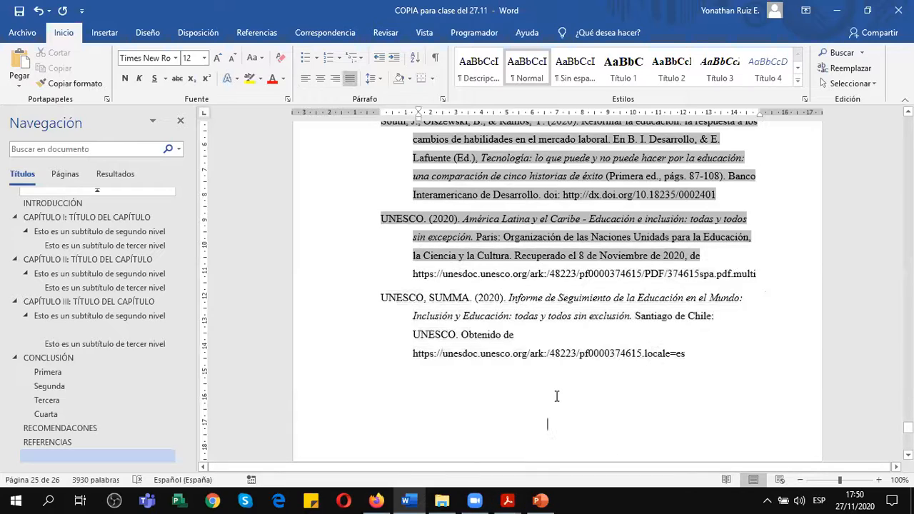
scroll(554, 404, "up", 10)
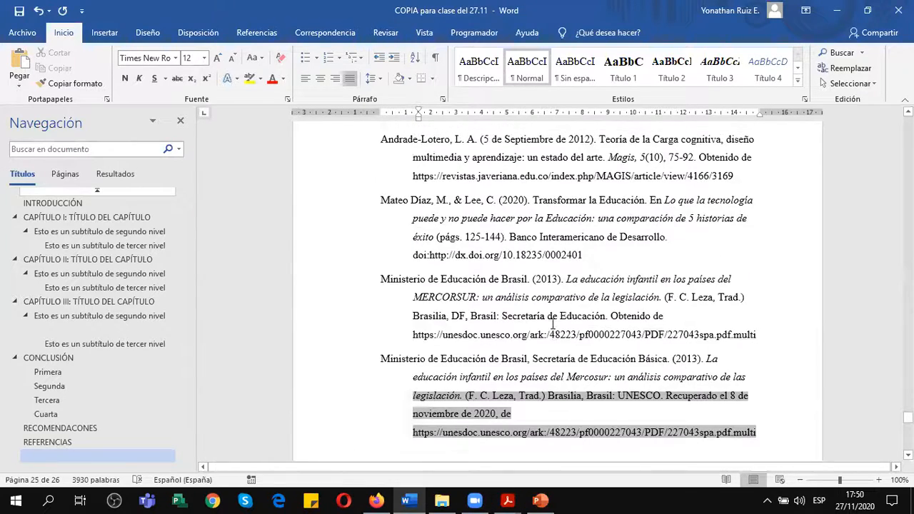
scroll(553, 329, "up", 10)
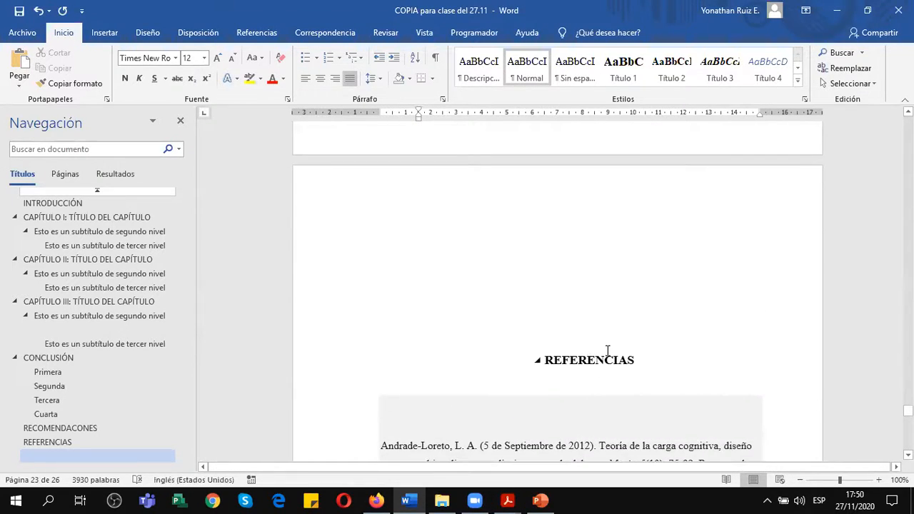
Look over the left-aligned bibliography entries below the REFERENCIAS heading, checking their spacing and links.
left_click(608, 356)
scroll(686, 331, "down", 6)
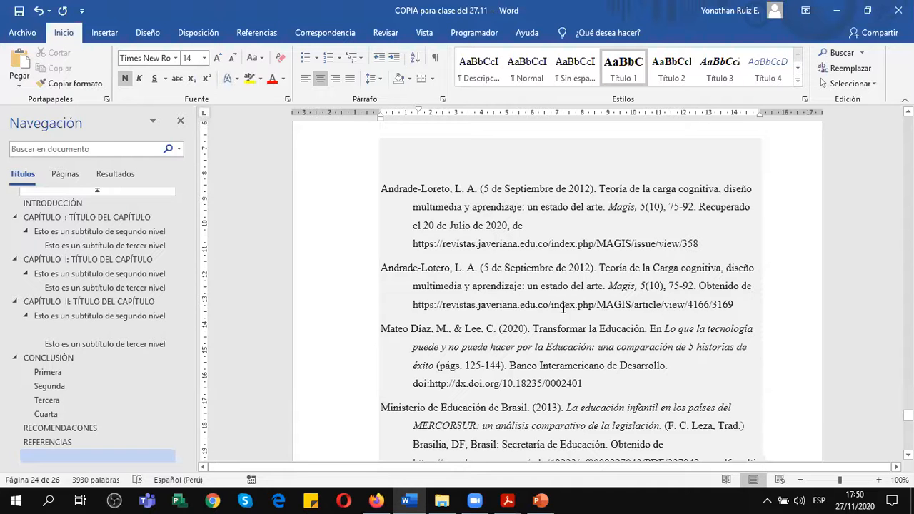
scroll(572, 312, "down", 1)
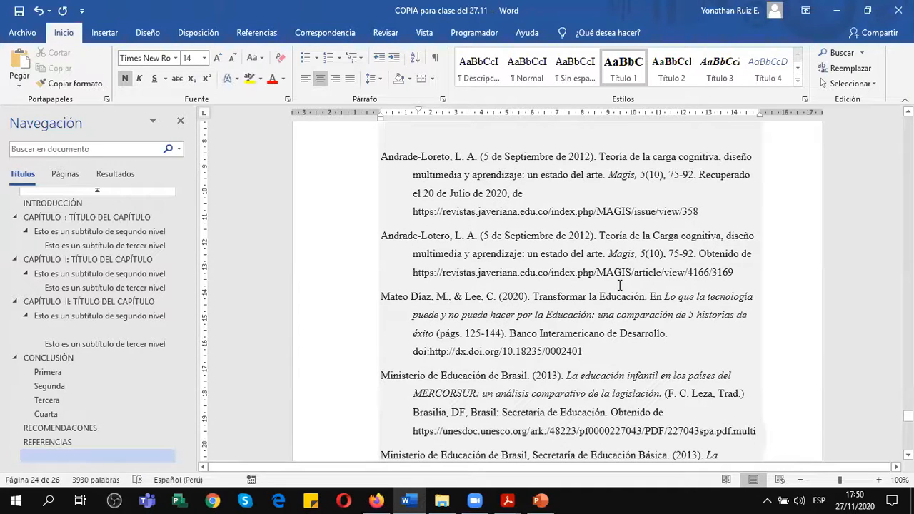
scroll(619, 286, "up", 1)
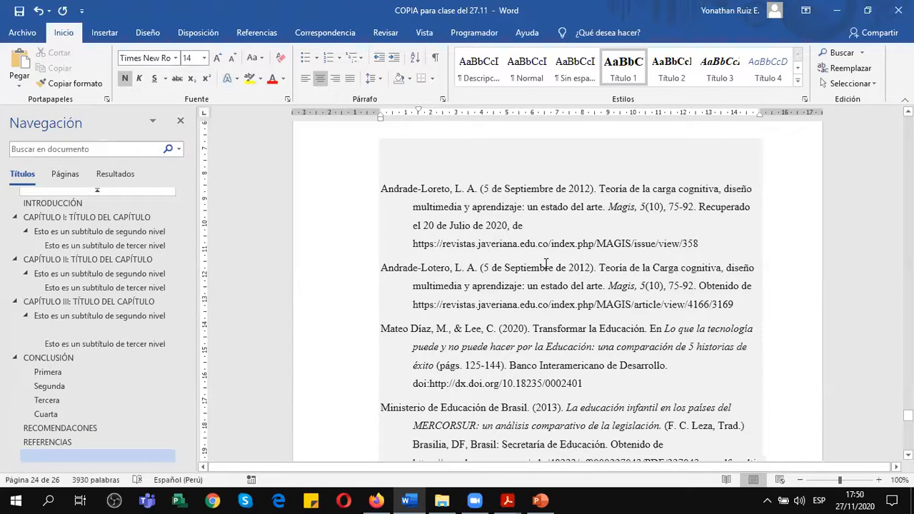
scroll(505, 327, "down", 1)
scroll(505, 327, "down", 2)
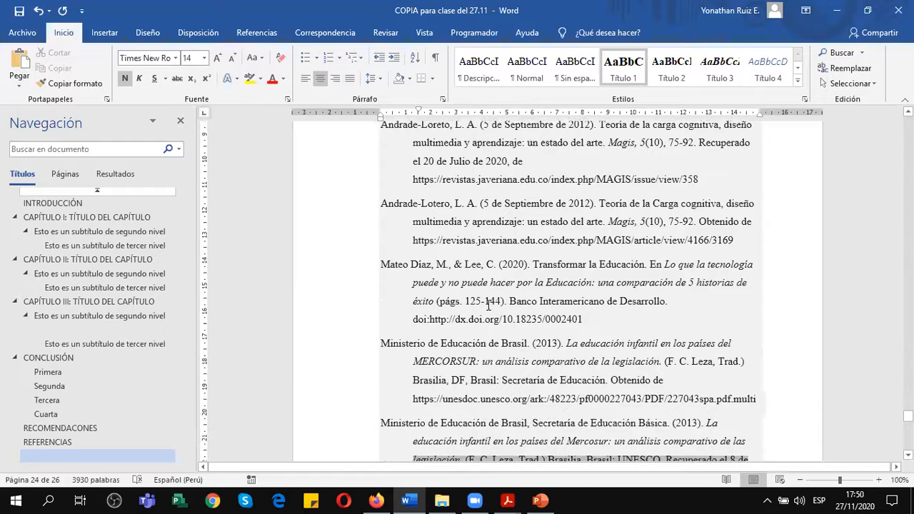
scroll(493, 229, "up", 3)
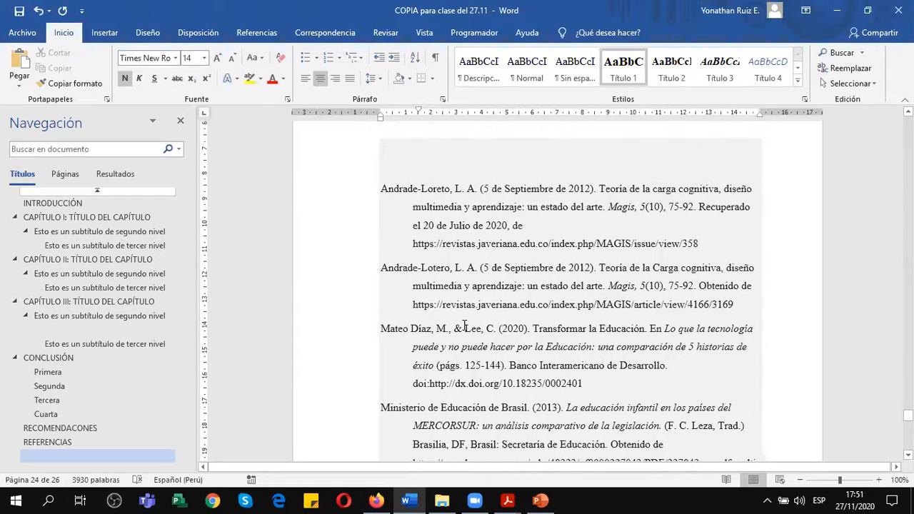
scroll(463, 325, "down", 5)
scroll(463, 325, "down", 7)
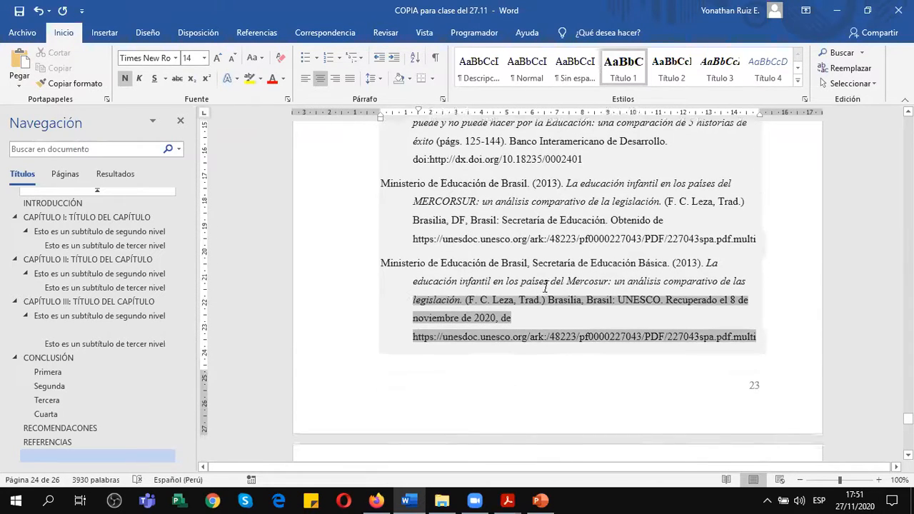
left_click(537, 337)
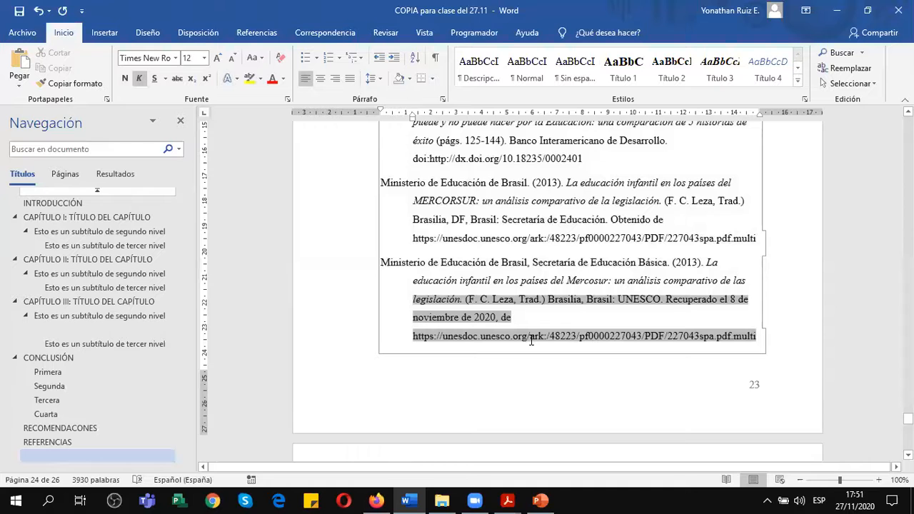
scroll(498, 300, "up", 3)
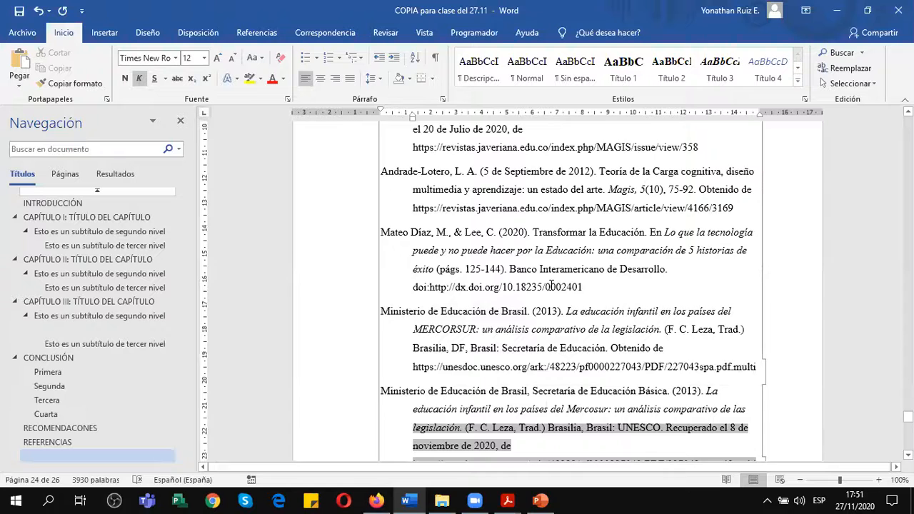
scroll(551, 286, "up", 3)
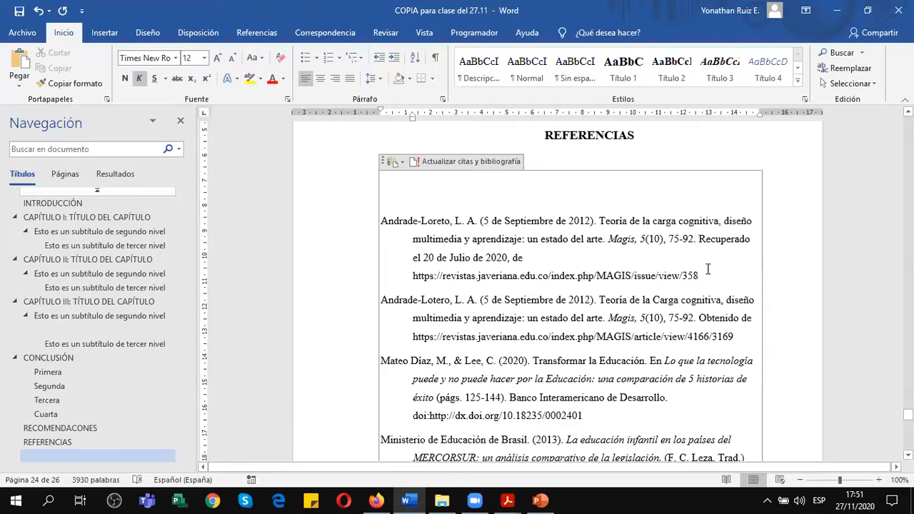
Select the URL of the first bibliography entry to examine it, and review the entries down to the page end.
left_click_drag(622, 271, 470, 265)
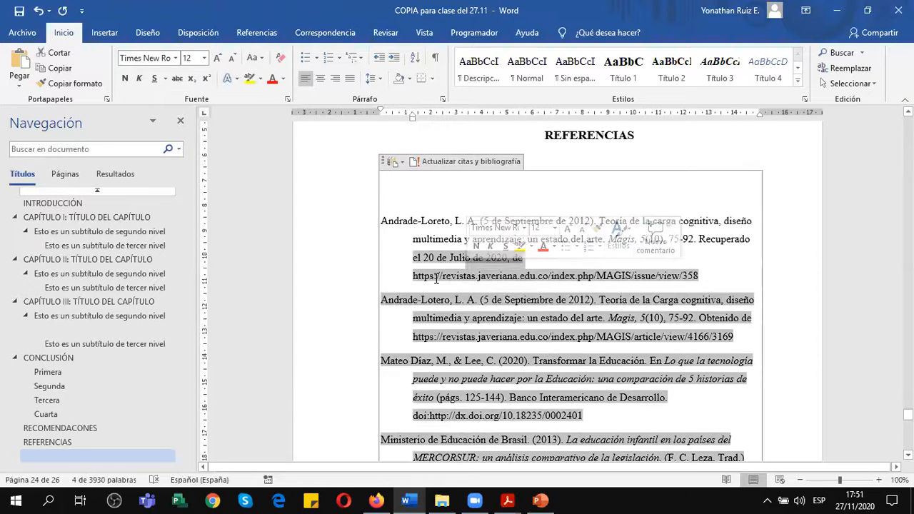
left_click(403, 276)
left_click_drag(416, 275, 699, 283)
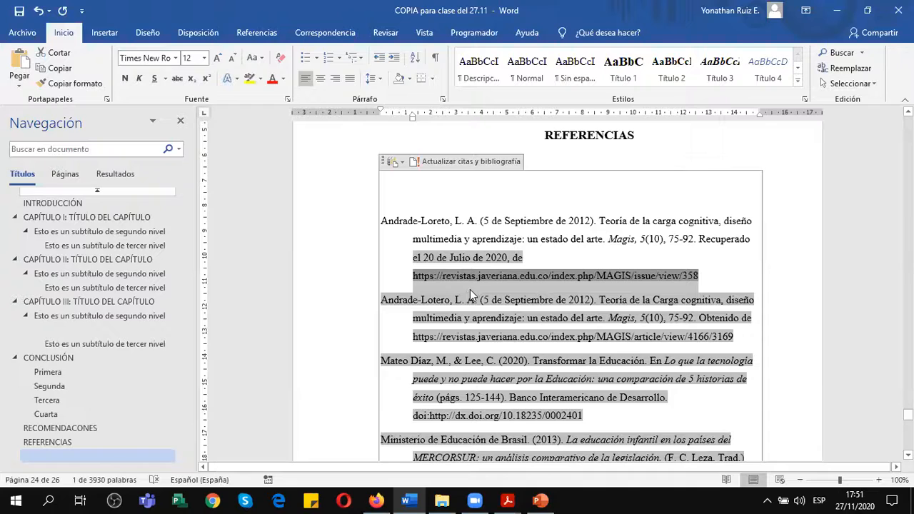
scroll(484, 311, "down", 2)
scroll(484, 311, "down", 6)
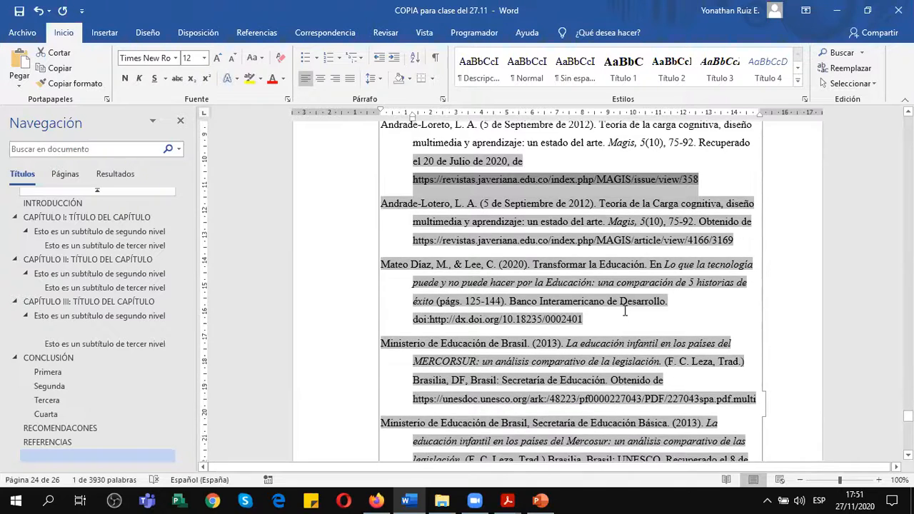
left_click(626, 388)
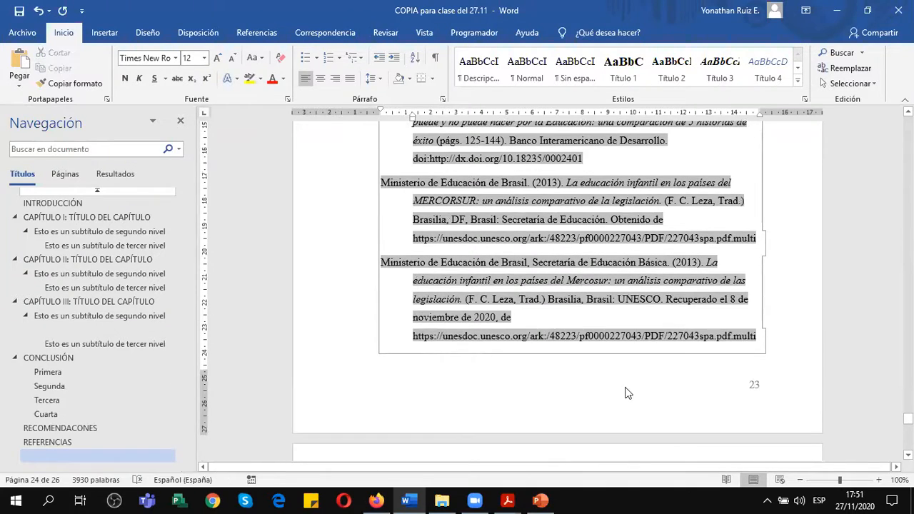
scroll(604, 276, "up", 8)
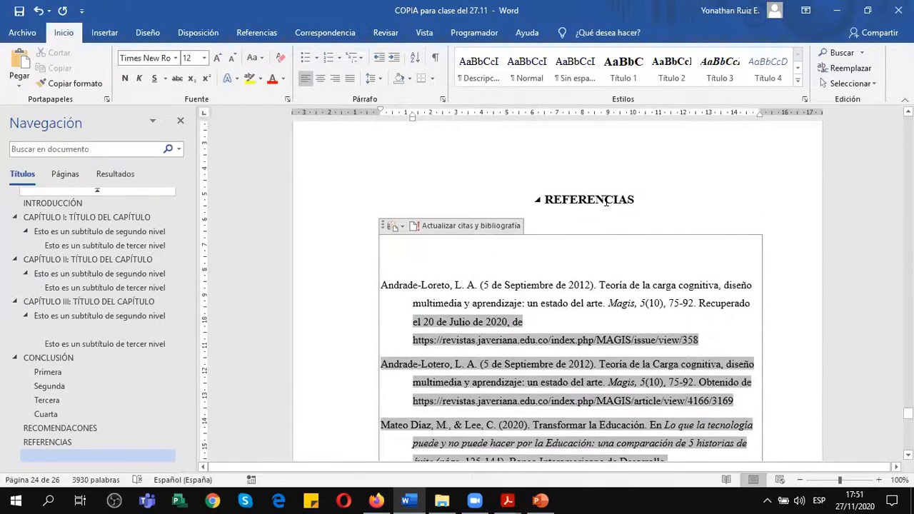
left_click(606, 200)
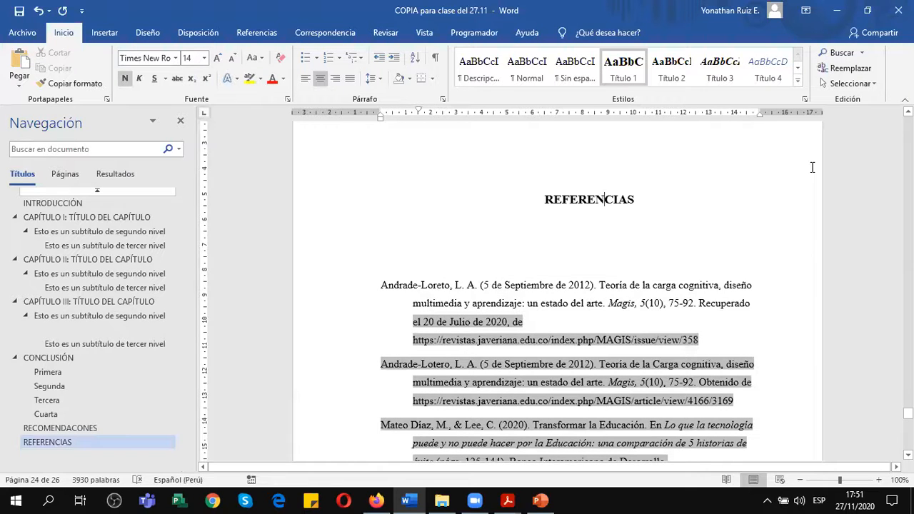
scroll(720, 164, "down", 1)
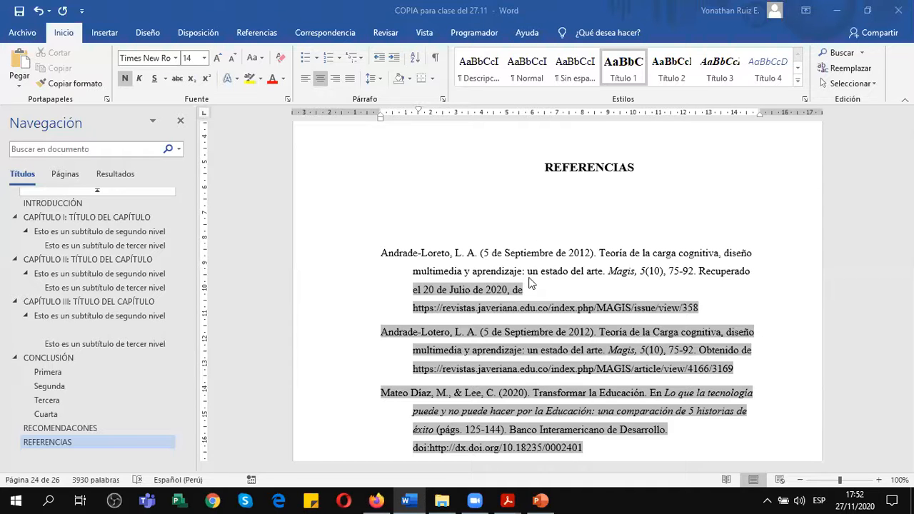
Insert an APA citation of the second 2012 Magis article at the end of the Tercera recomendación paragraph.
scroll(533, 271, "up", 10)
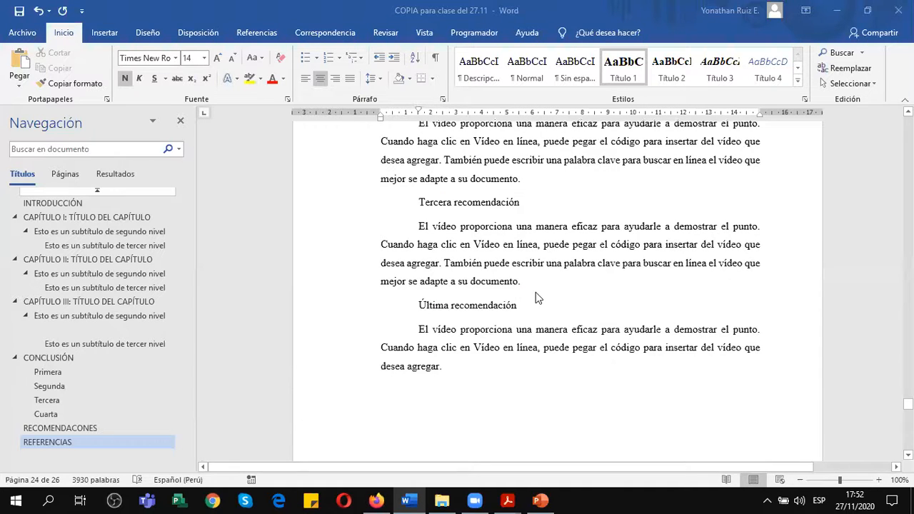
left_click(530, 285)
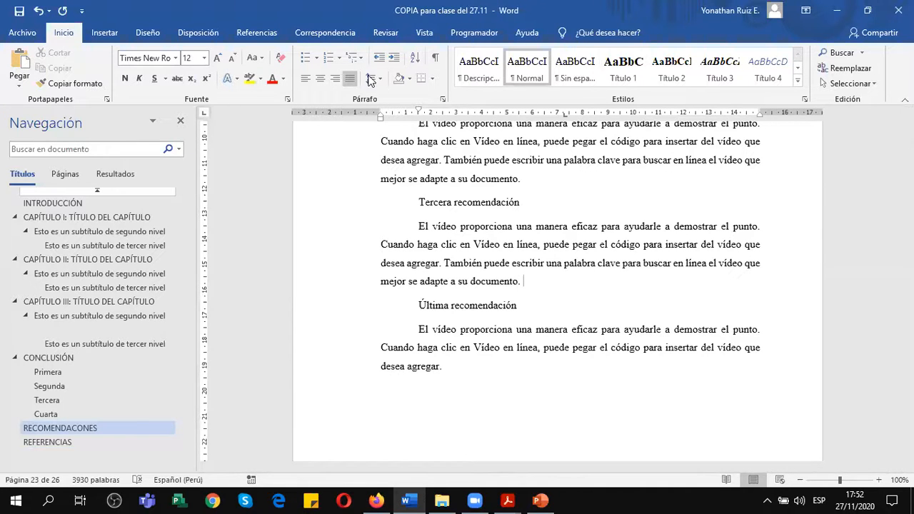
left_click(264, 34)
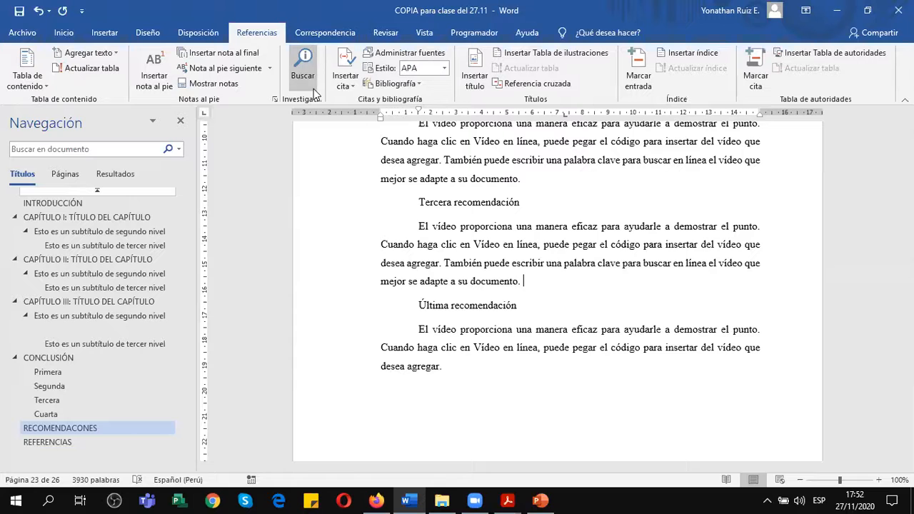
left_click(355, 86)
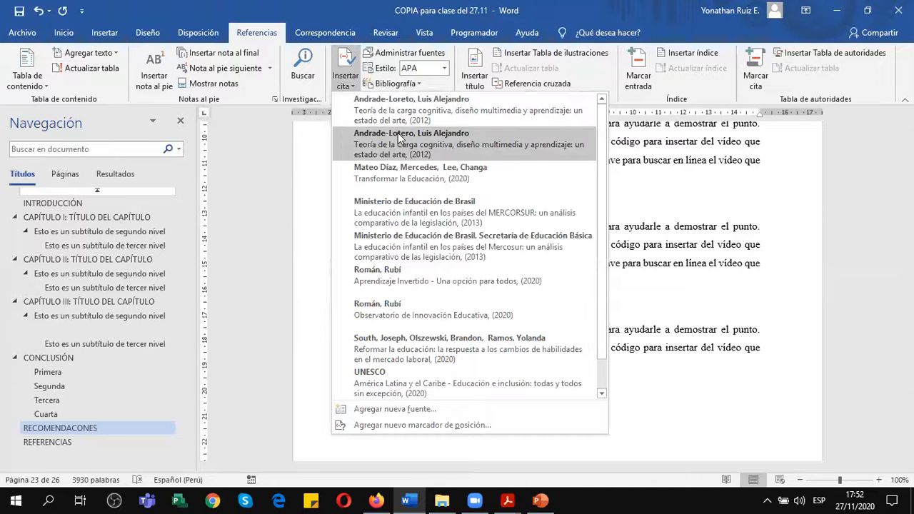
left_click(400, 138)
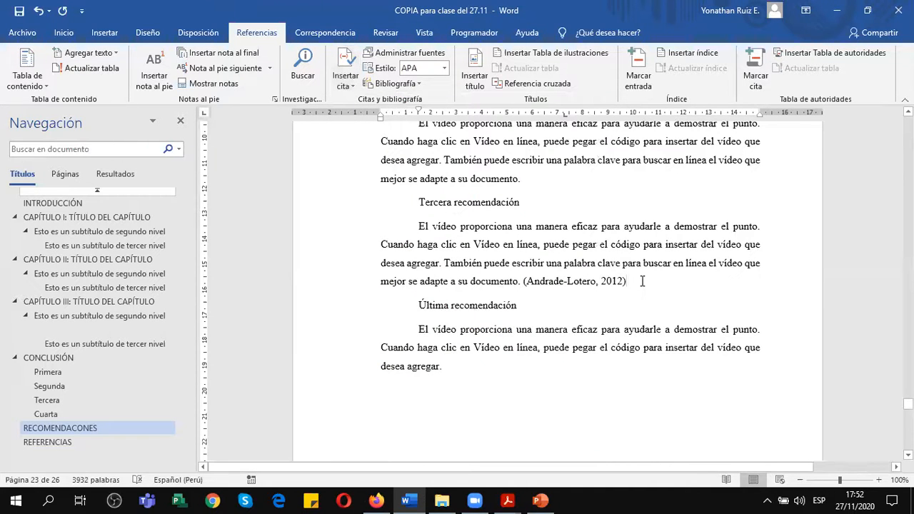
key("ctrl+w")
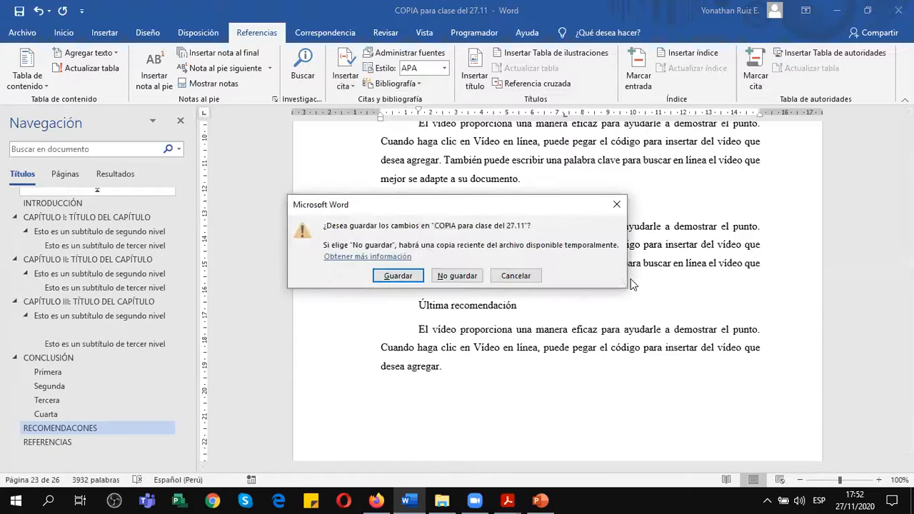
left_click(542, 278)
Add filler text after the new citation and convert the citation to static text.
type("dzdfsdfsfsfsdfsdf")
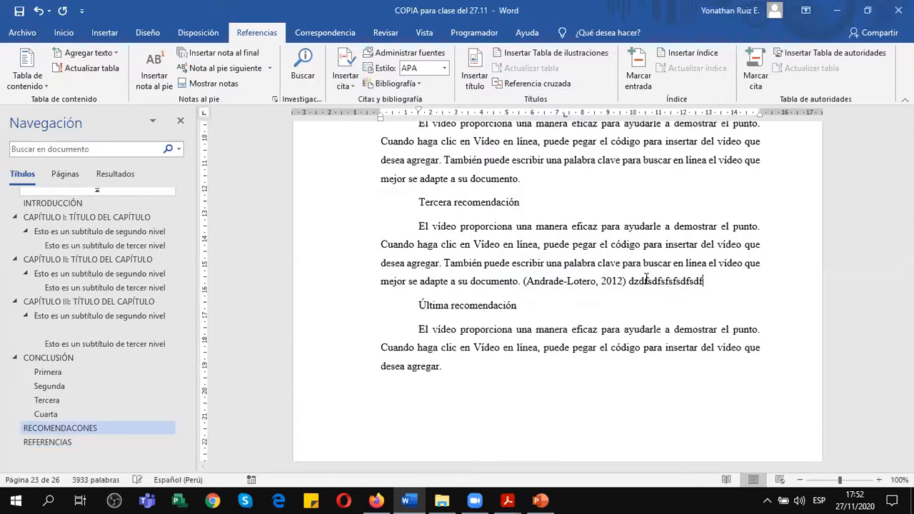
left_click(590, 288)
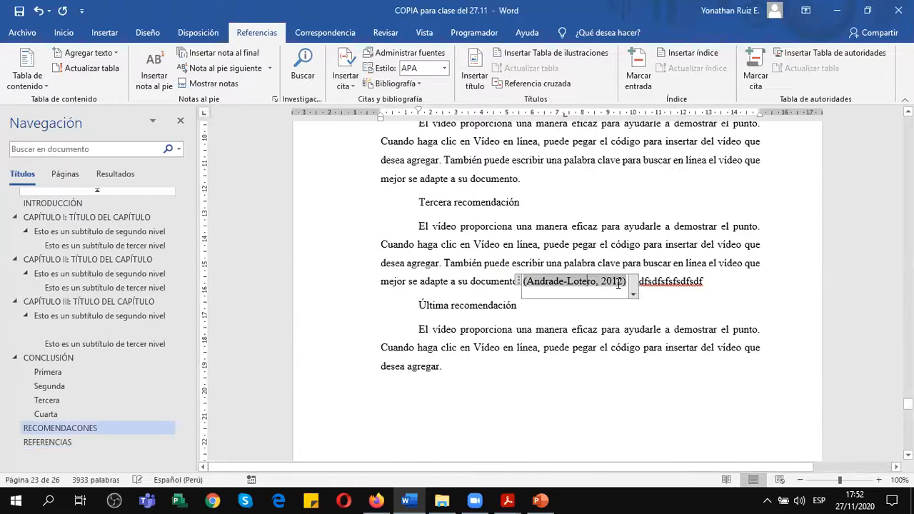
left_click(633, 294)
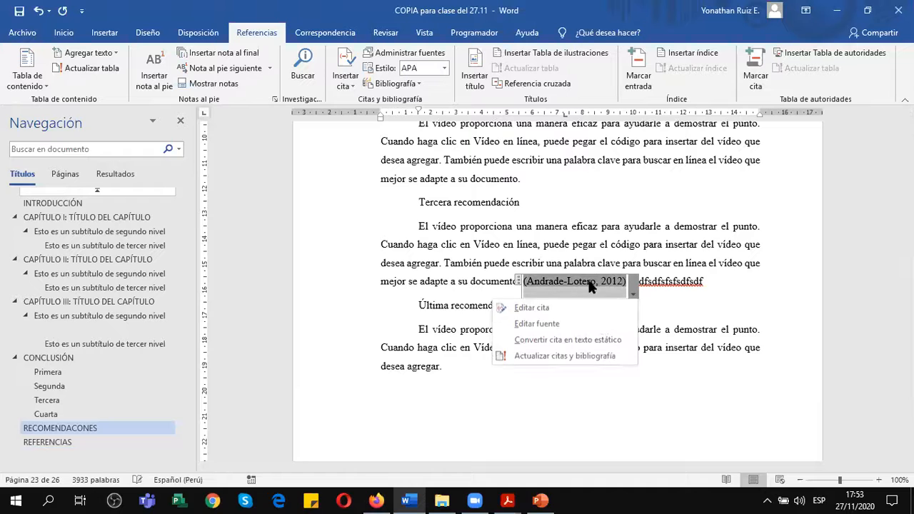
left_click(572, 344)
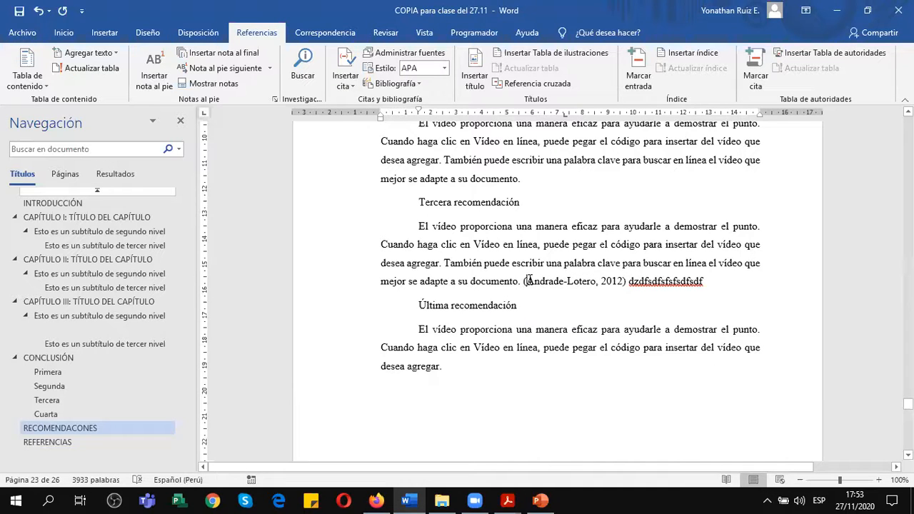
Rewrite the static citation so only the year 2012 is in parentheses, and delete the filler text after it.
key("Delete")
left_click(593, 282)
type("(")
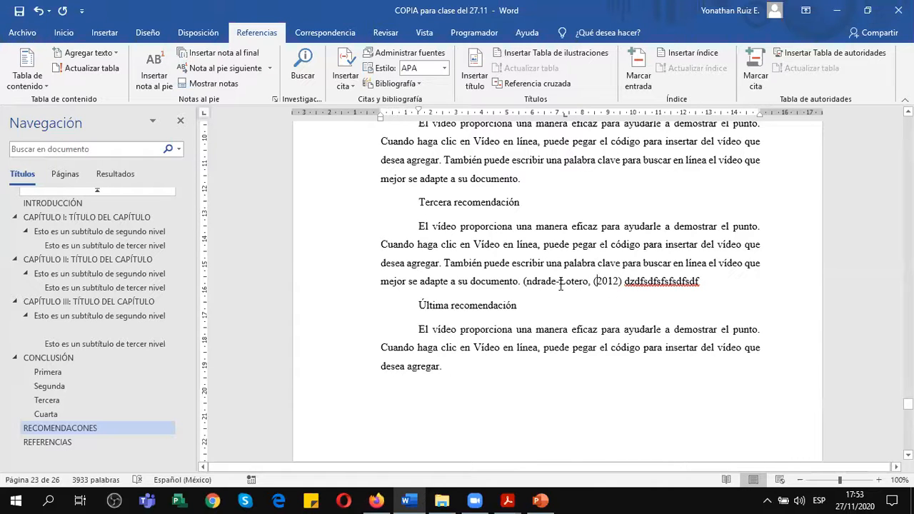
left_click(527, 281)
key("BackSpace")
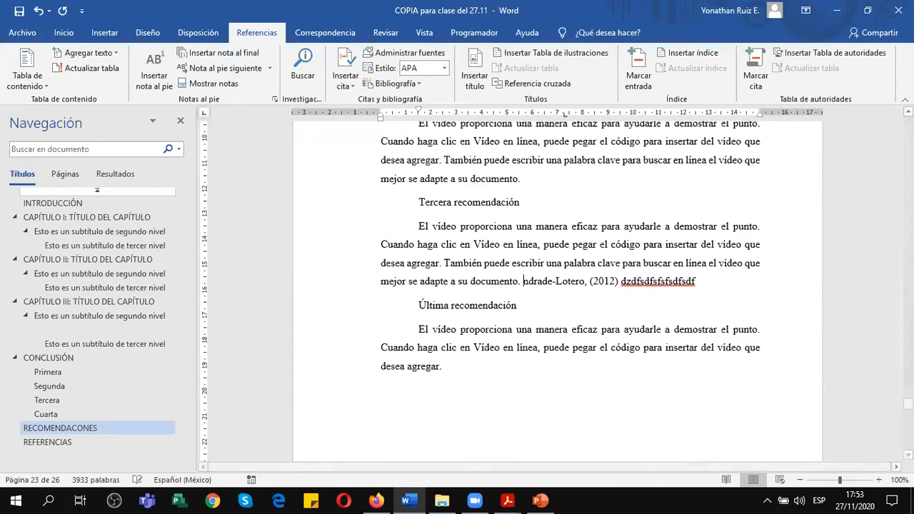
type("A")
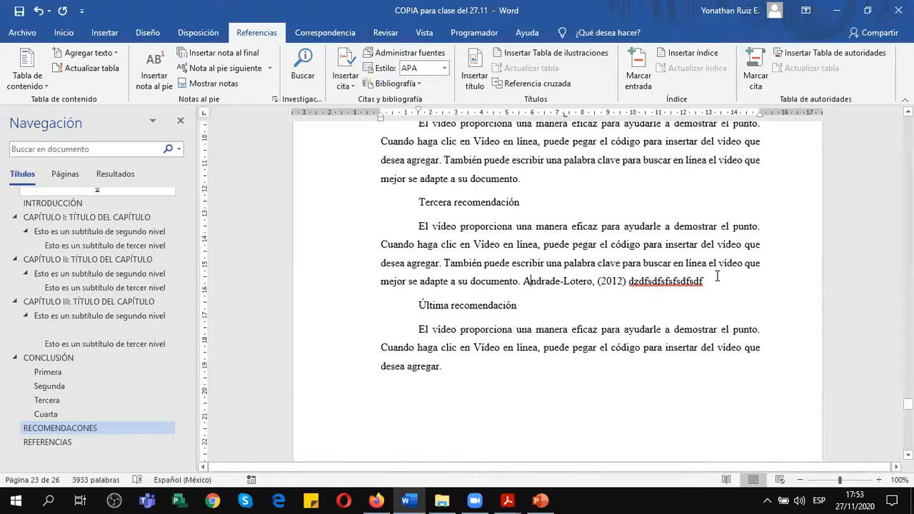
left_click_drag(719, 278, 628, 281)
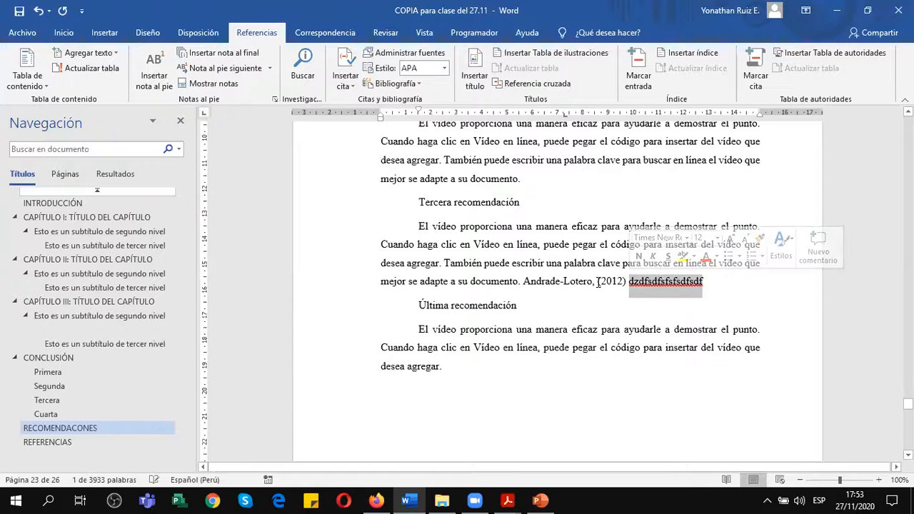
key("BackSpace")
Look over the bibliography entries under REFERENCIAS, from the first Magis article through the Ministerio de Educación de Brasil entries.
scroll(626, 294, "down", 5)
scroll(626, 296, "down", 6)
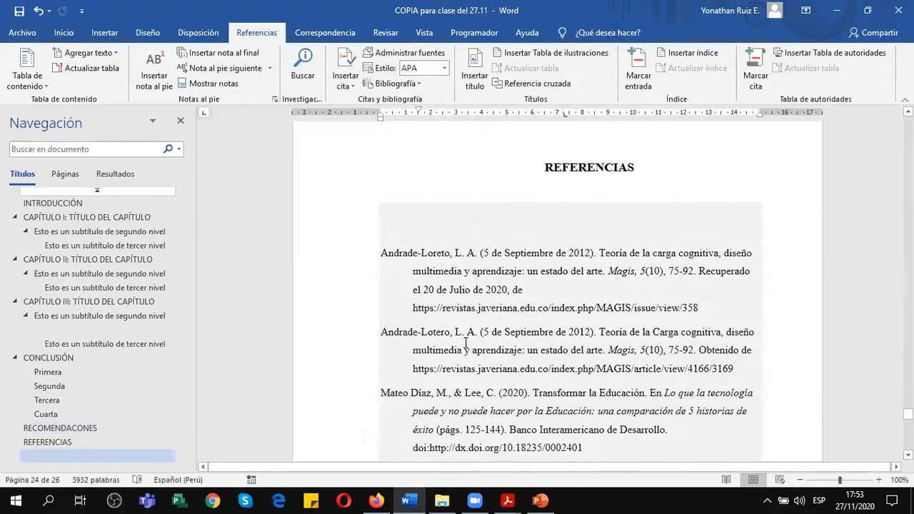
scroll(475, 321, "down", 2)
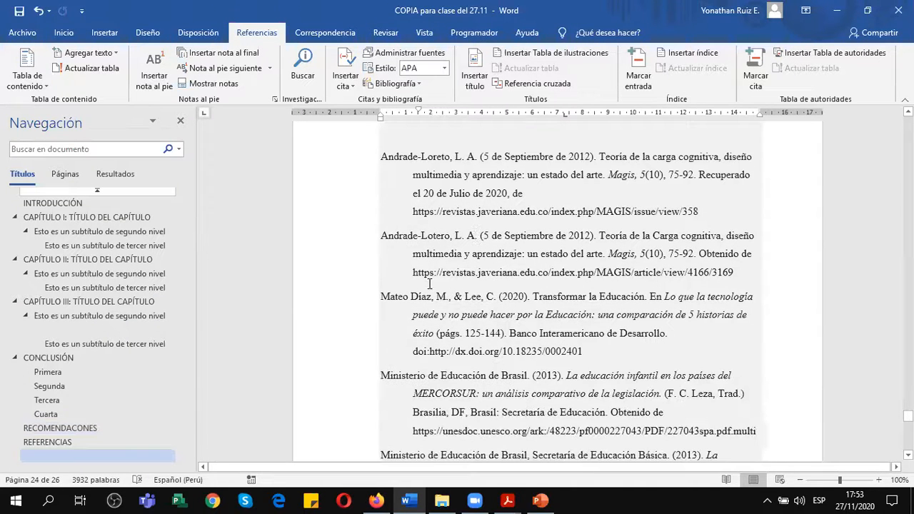
scroll(515, 260, "up", 2)
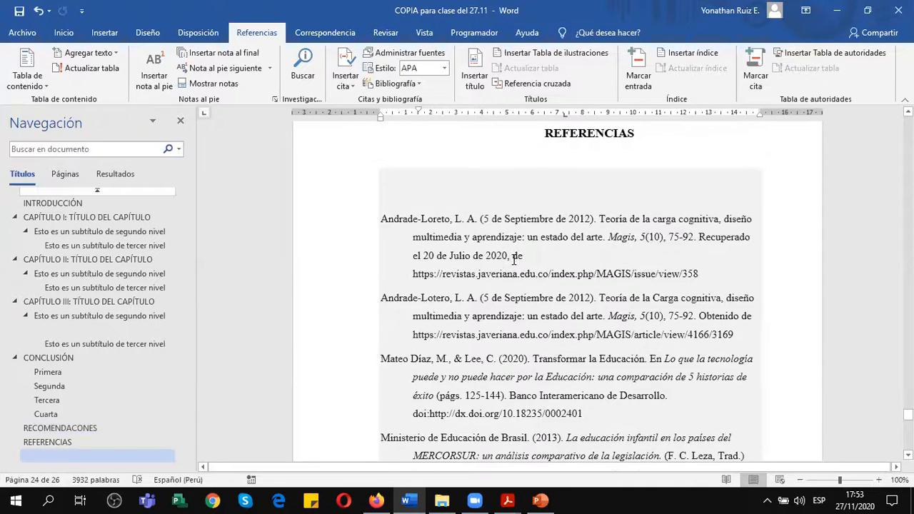
scroll(550, 245, "down", 4)
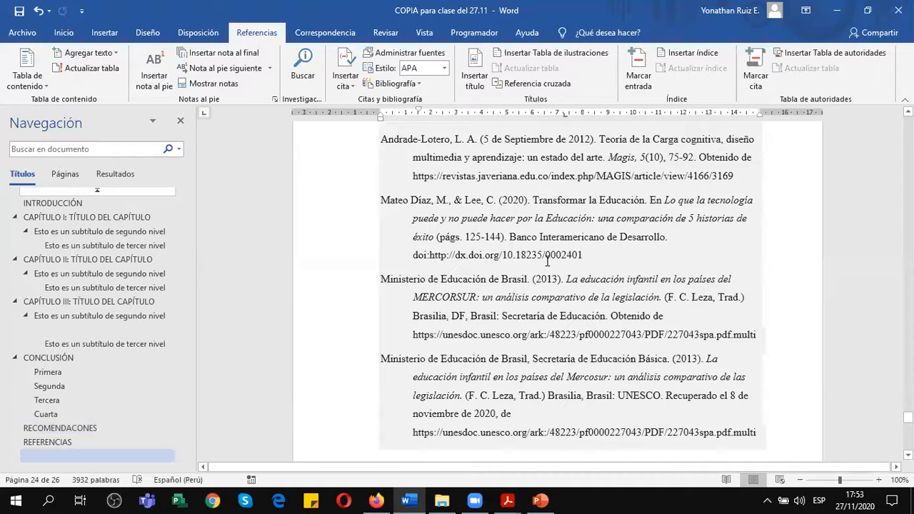
scroll(548, 262, "up", 5)
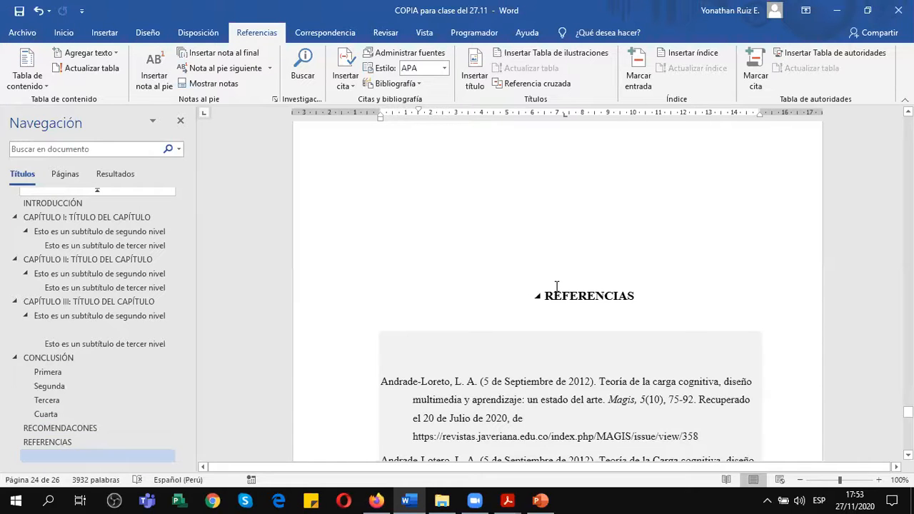
Compare the edited citation in the Tercera recomendación paragraph with the Magis article entries in the reference list.
scroll(557, 287, "up", 8)
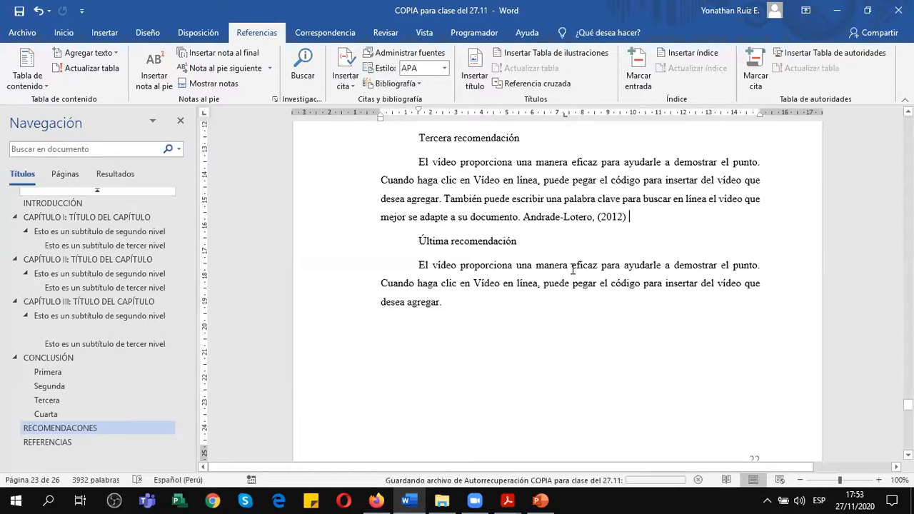
scroll(573, 270, "up", 1)
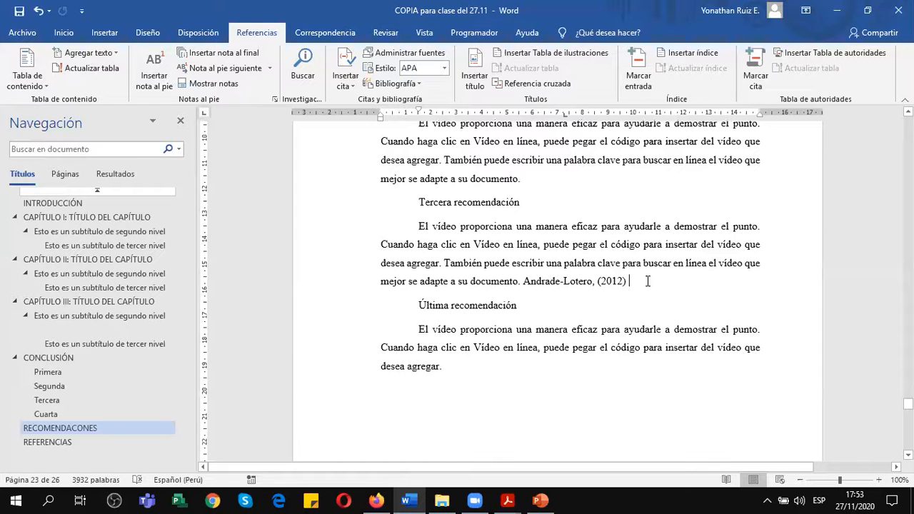
scroll(648, 281, "down", 7)
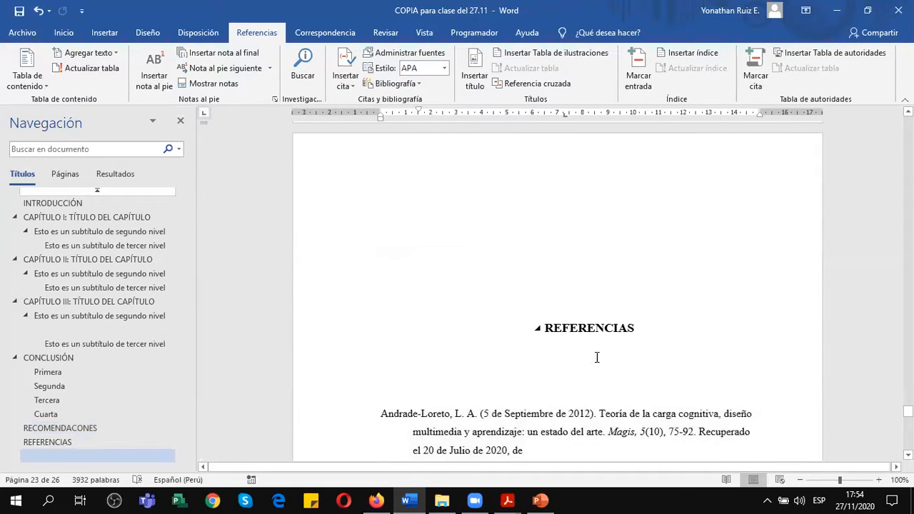
scroll(613, 389, "down", 2)
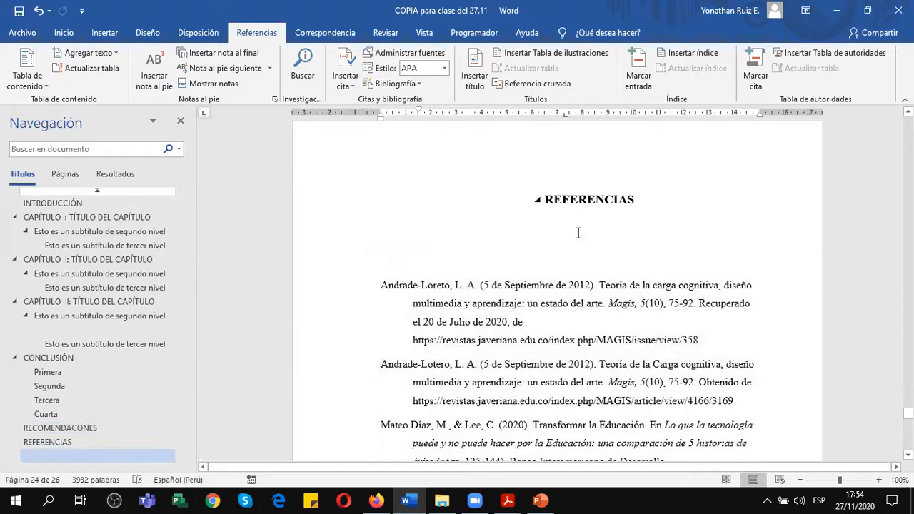
scroll(573, 299, "down", 1)
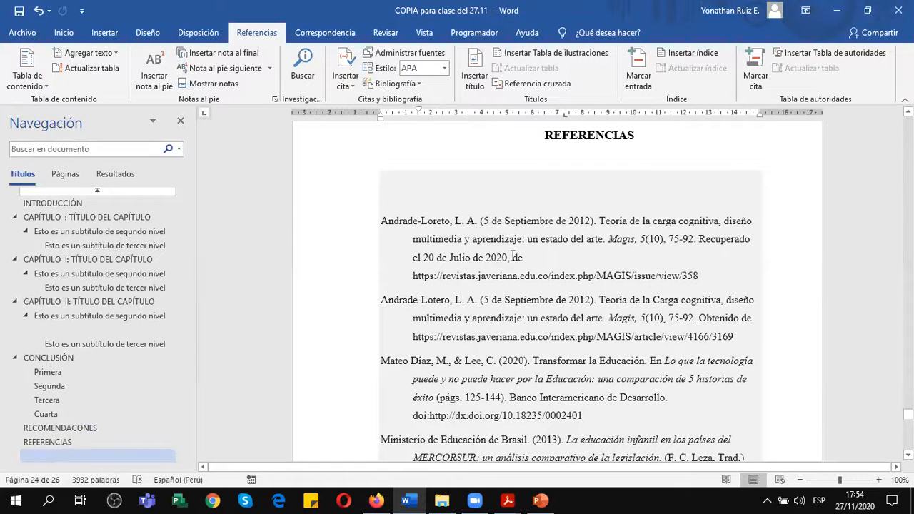
scroll(507, 190, "up", 6)
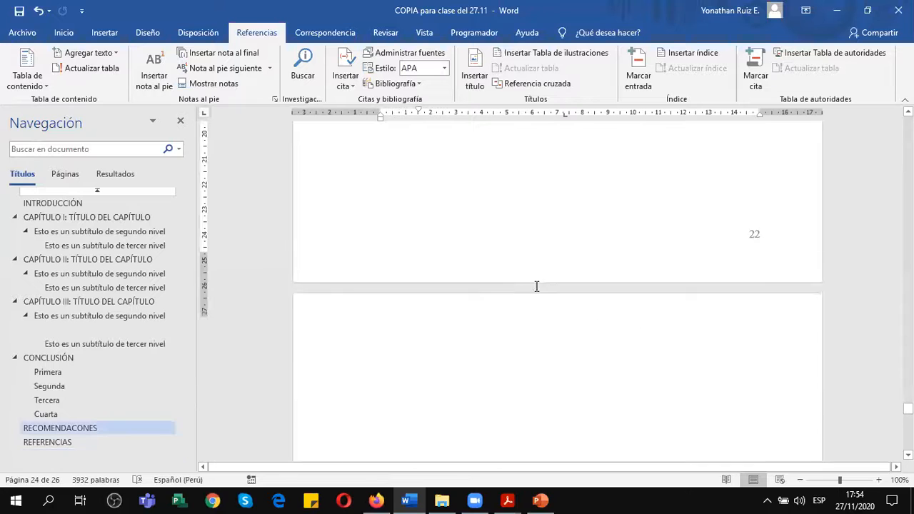
scroll(482, 222, "up", 3)
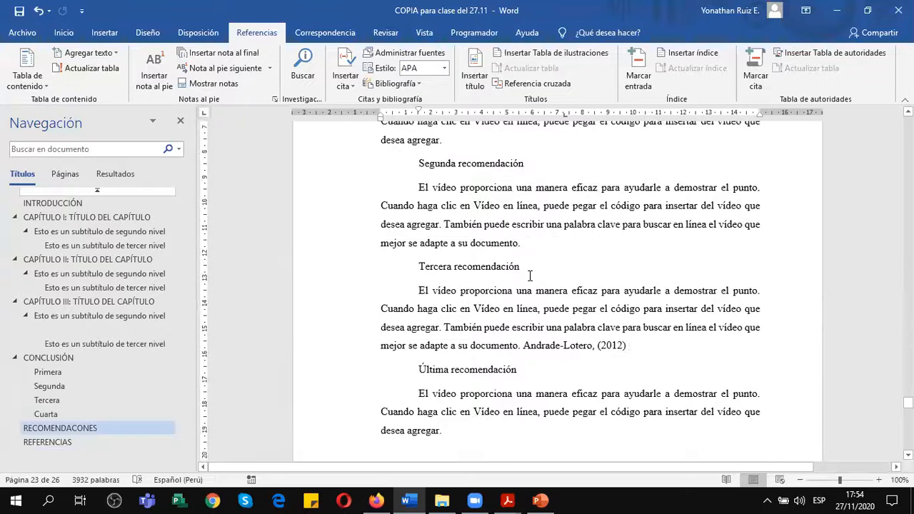
scroll(489, 294, "down", 9)
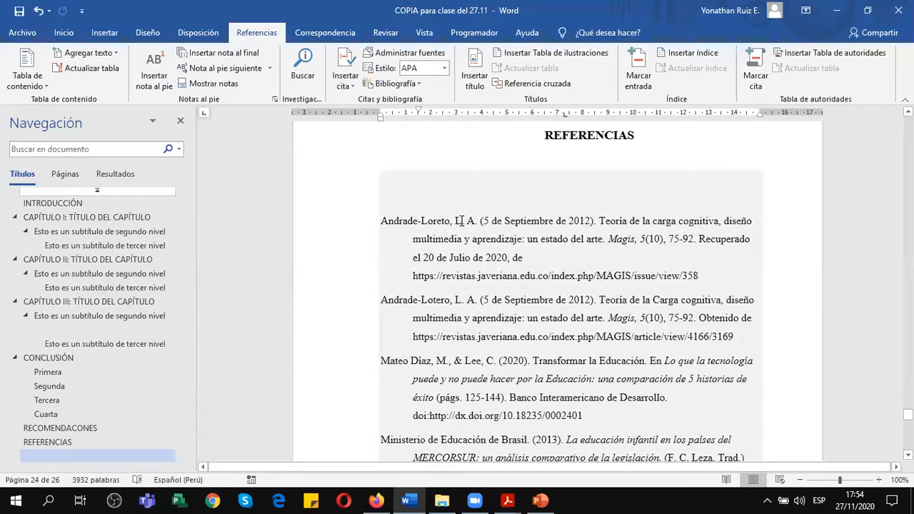
scroll(460, 220, "down", 1)
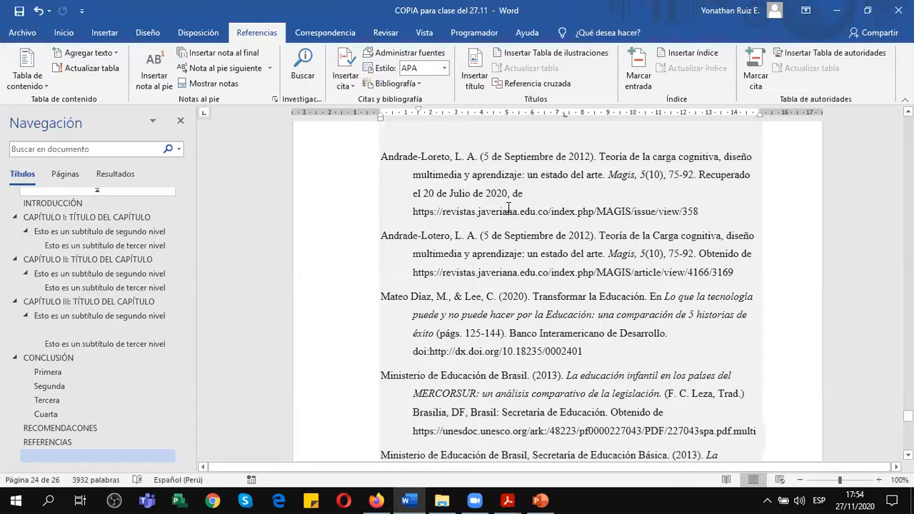
scroll(508, 207, "up", 3)
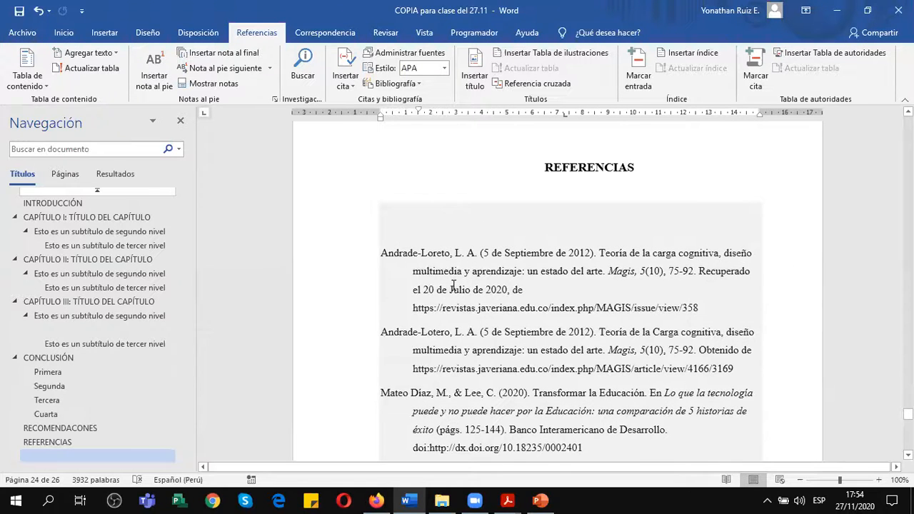
scroll(452, 284, "down", 3)
scroll(453, 282, "up", 6)
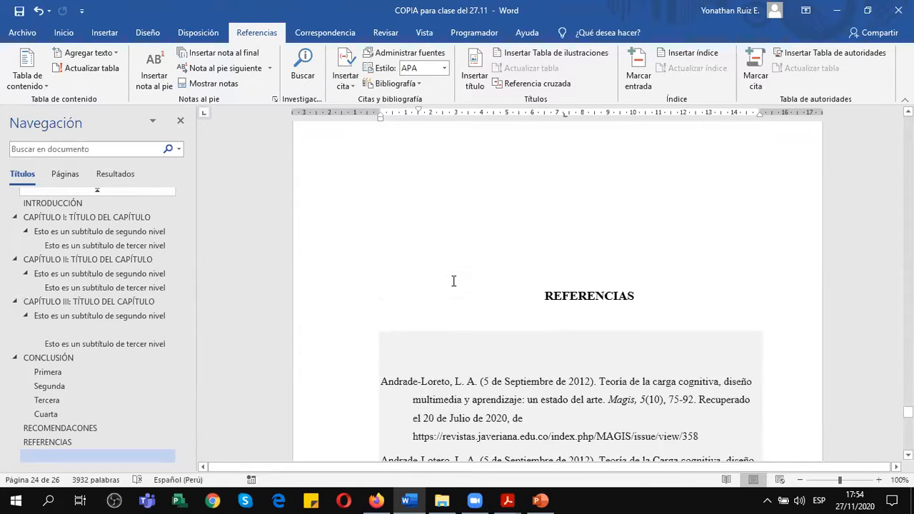
scroll(453, 280, "down", 4)
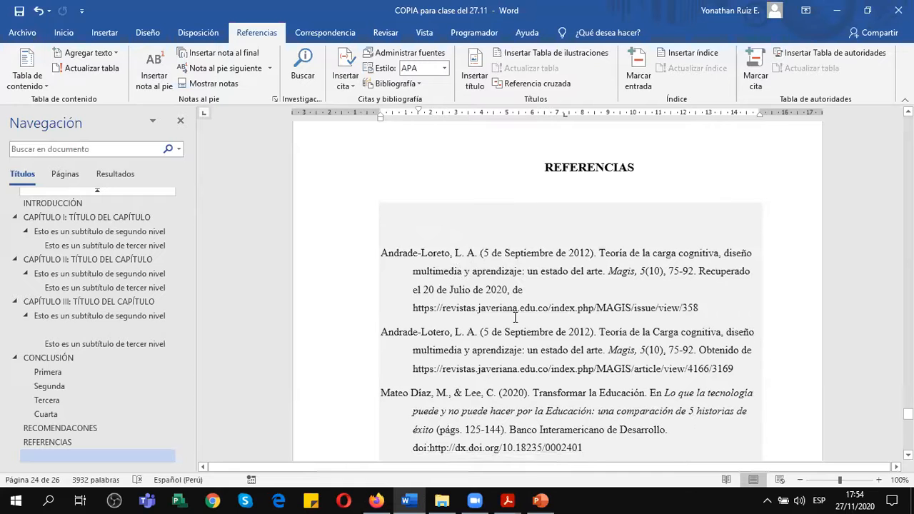
scroll(465, 332, "up", 20)
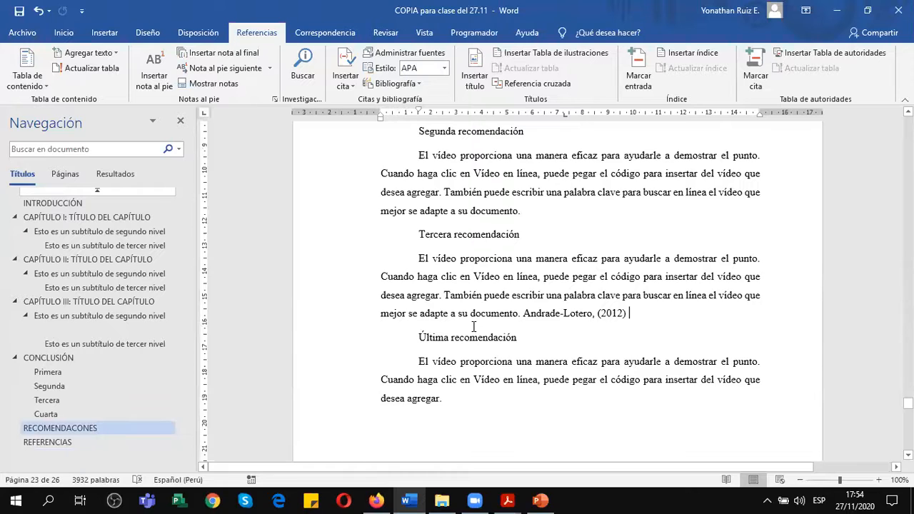
scroll(475, 325, "down", 17)
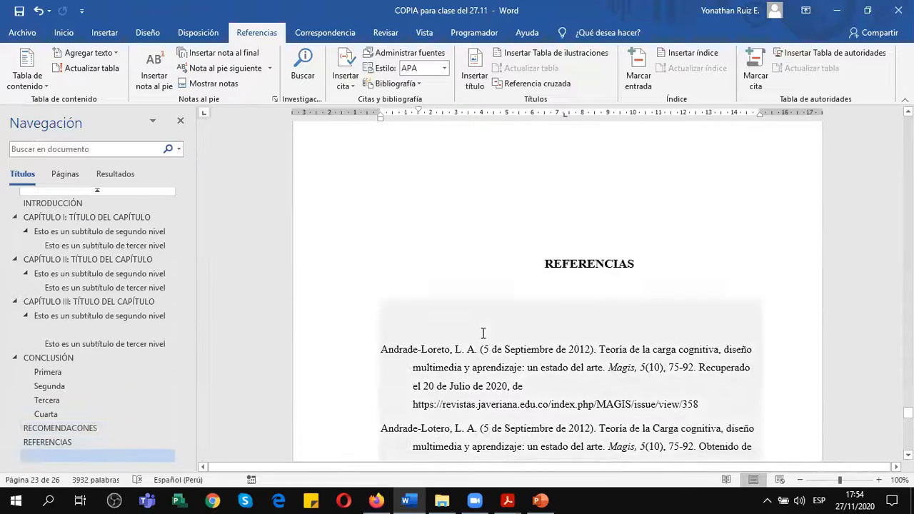
scroll(483, 334, "up", 15)
Look over the document from the conclusion and recommendations through the reference list to the ANEXOS page.
left_click(528, 234)
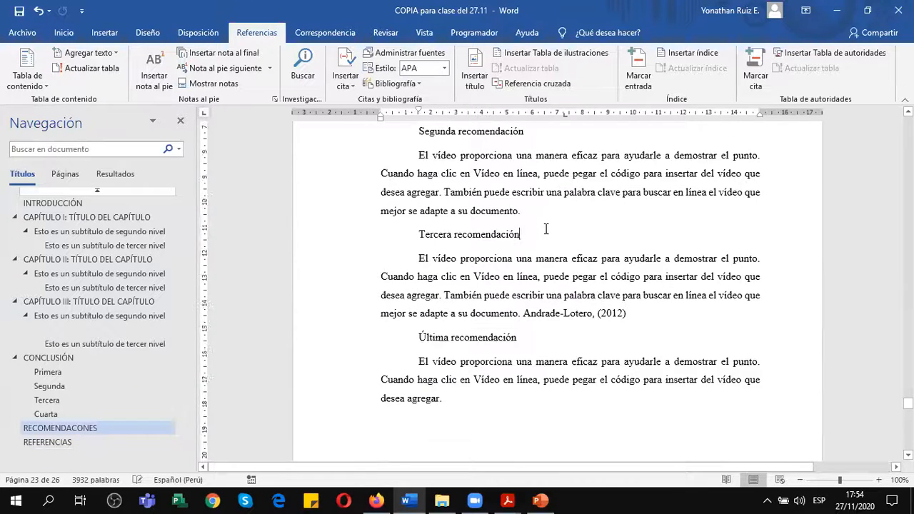
scroll(538, 214, "up", 5)
scroll(530, 204, "up", 19)
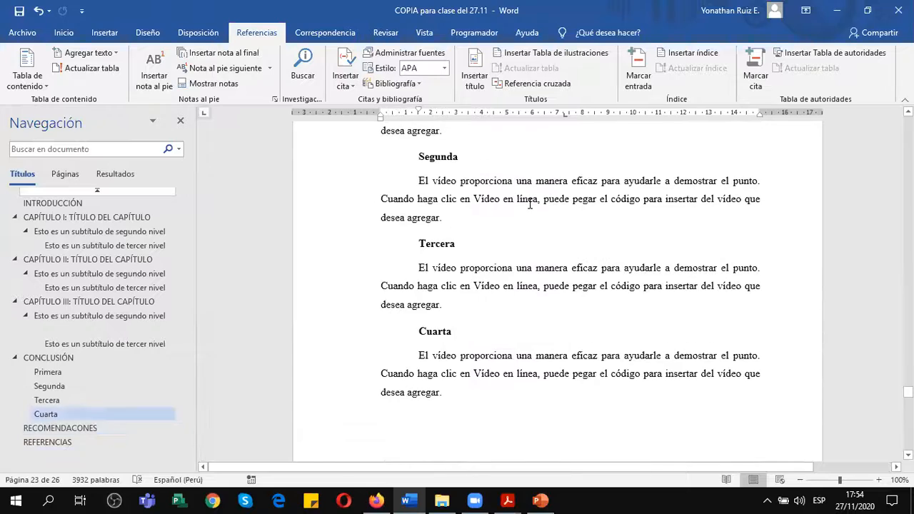
scroll(531, 204, "down", 6)
scroll(530, 203, "down", 20)
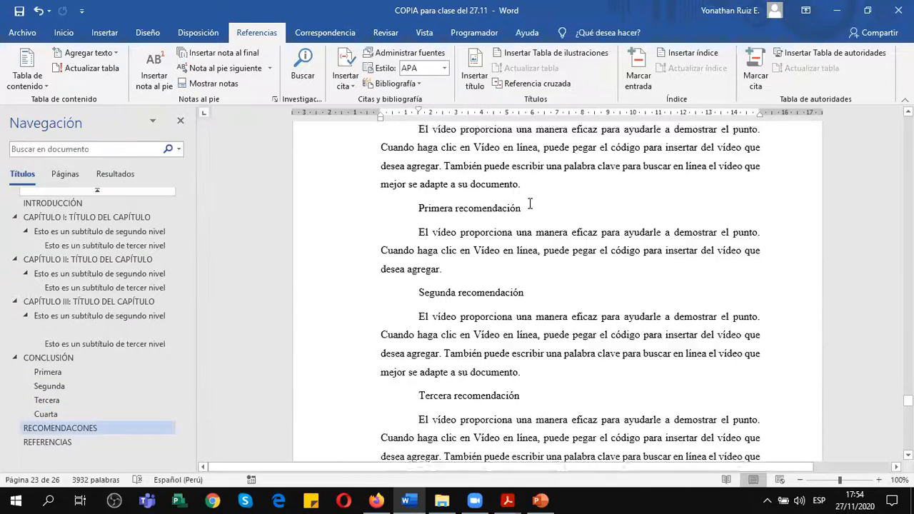
scroll(530, 204, "up", 10)
scroll(530, 203, "down", 8)
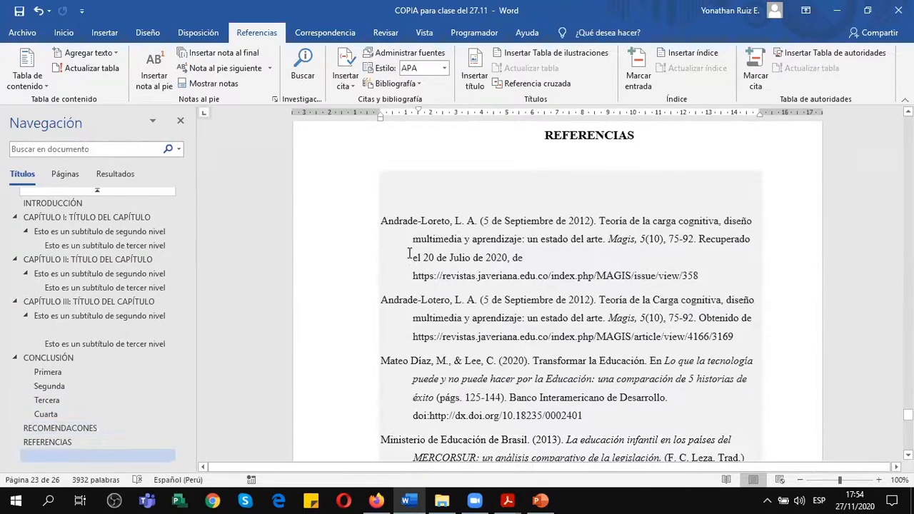
scroll(541, 326, "down", 3)
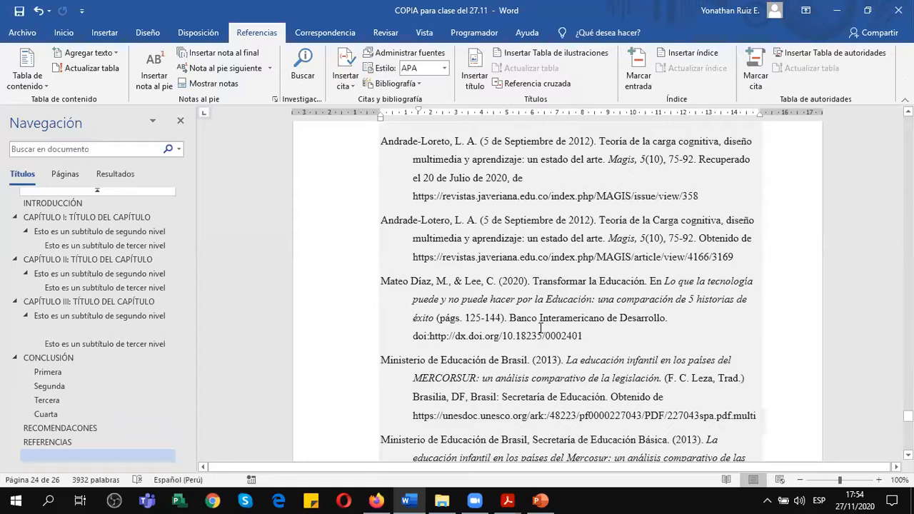
scroll(541, 326, "down", 6)
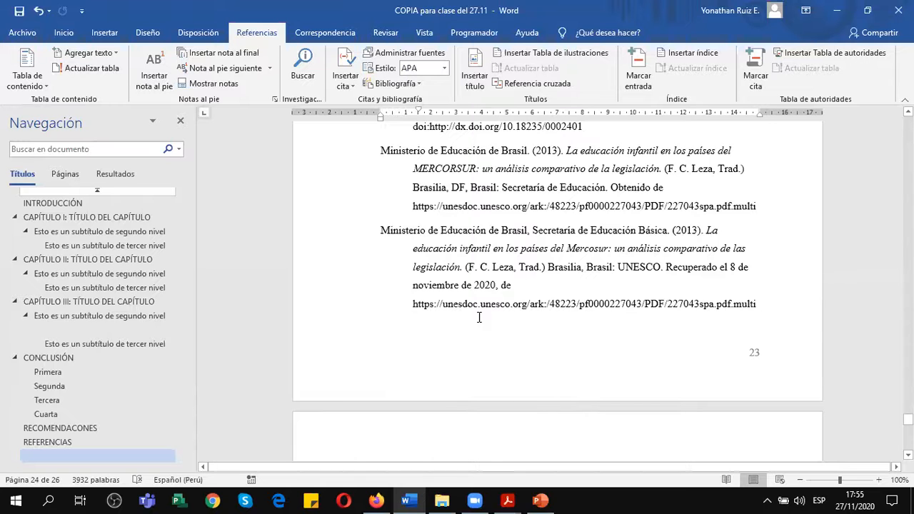
left_click(519, 288)
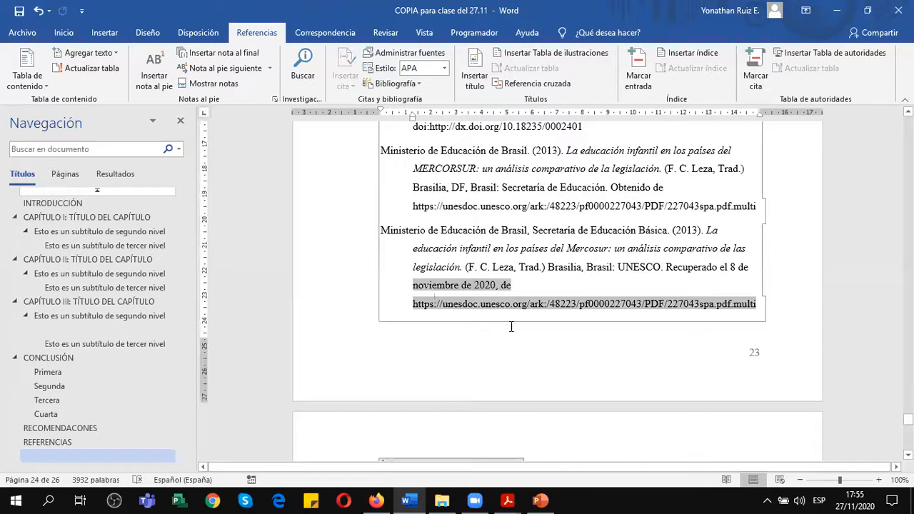
scroll(521, 329, "down", 10)
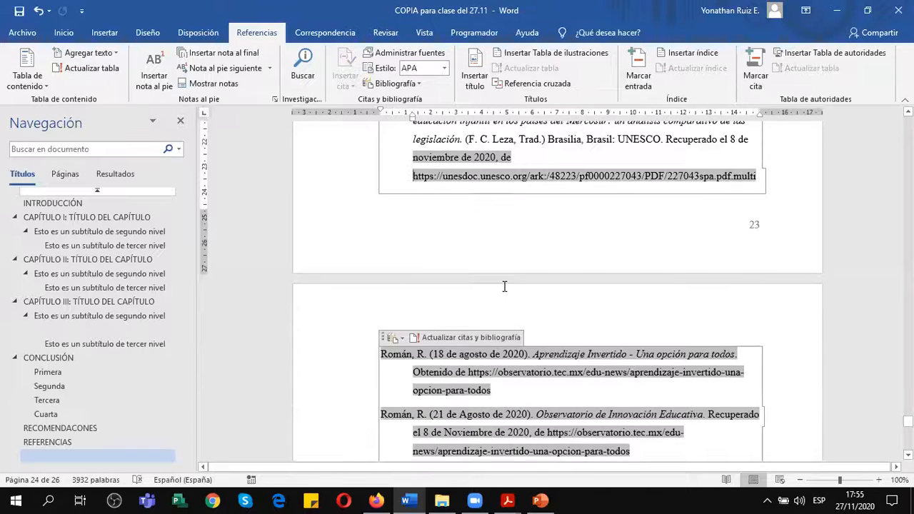
scroll(521, 328, "down", 12)
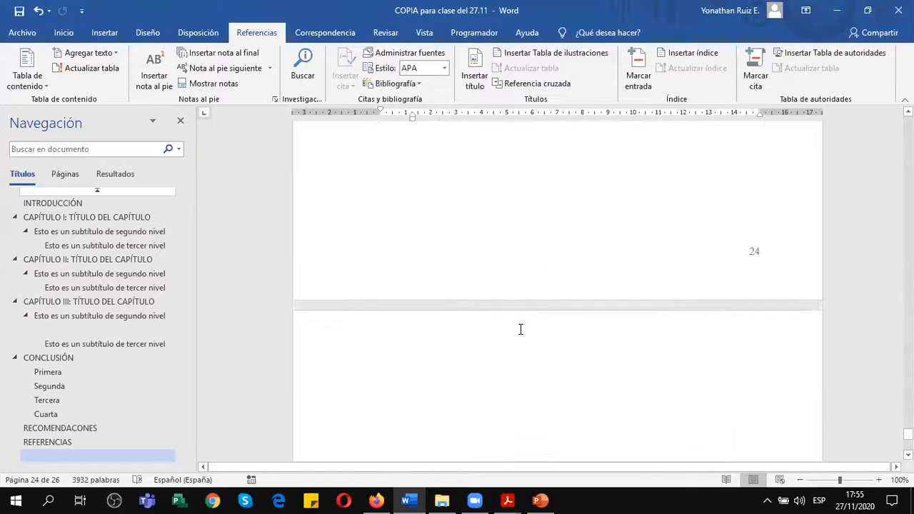
scroll(521, 329, "down", 1)
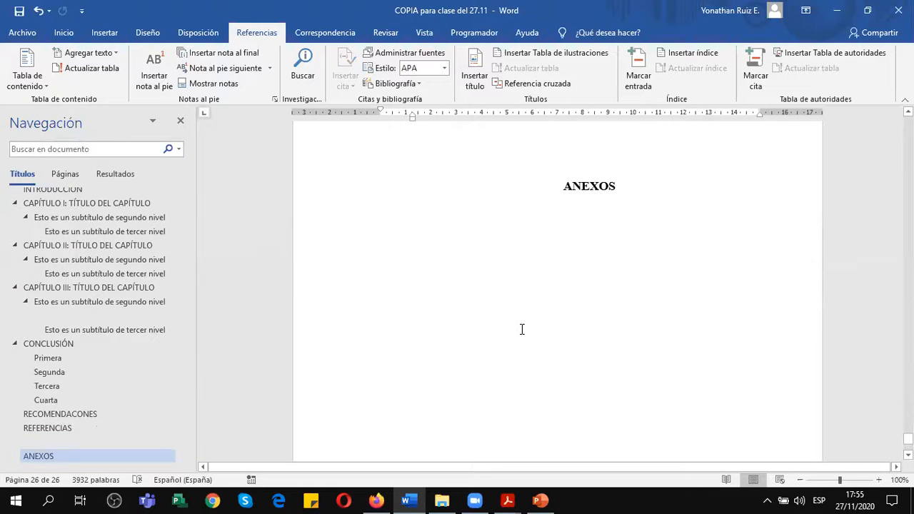
Show the formatting marks and apply the Normal style to the empty Título 3 paragraph after the Gráfico 5 caption.
left_click(62, 317)
scroll(608, 343, "up", 5)
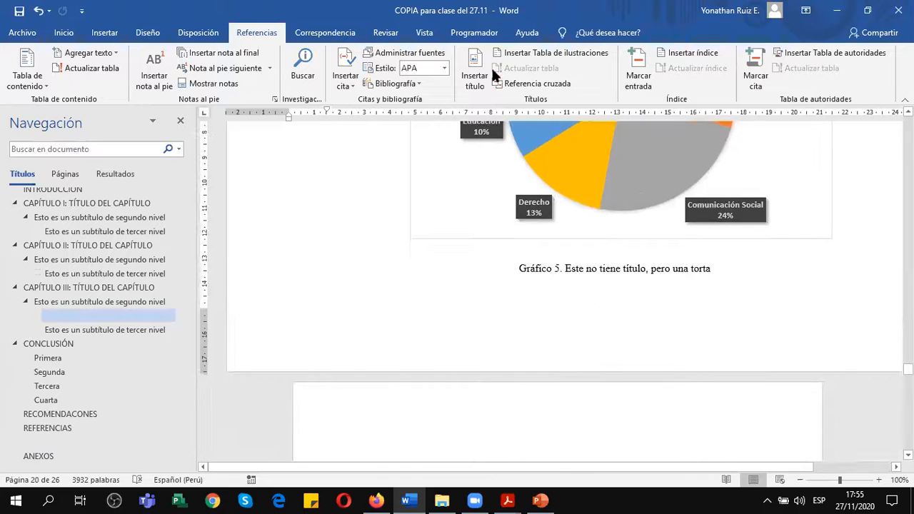
left_click(64, 33)
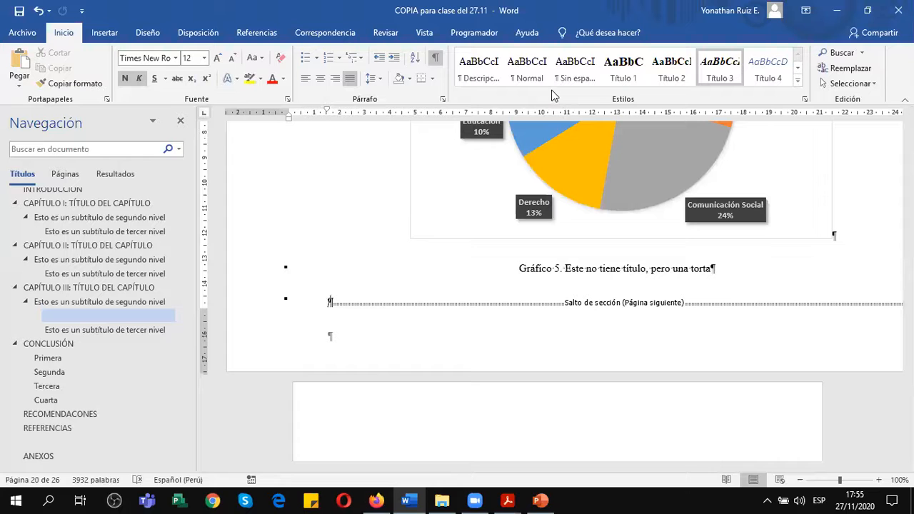
left_click(527, 71)
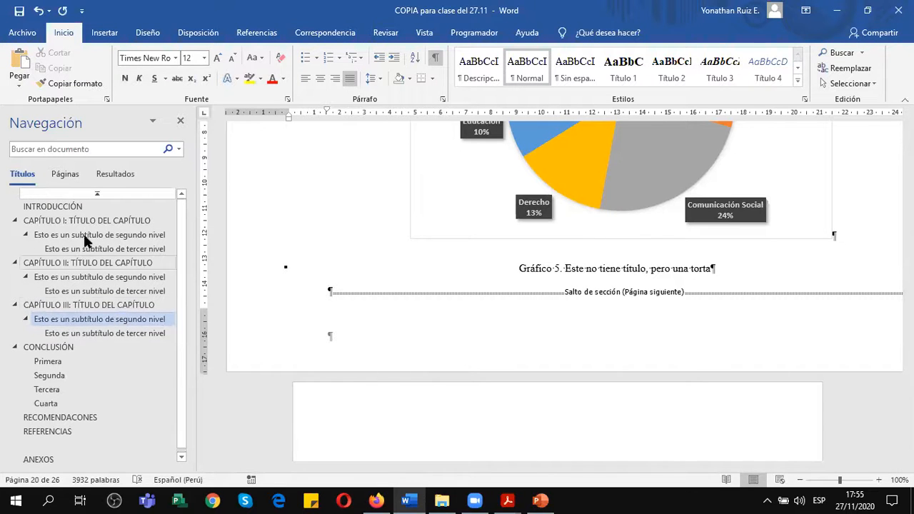
Examine the INTRODUCCIÓN section through the start of CAPÍTULO I, including its page break and page number.
left_click(100, 196)
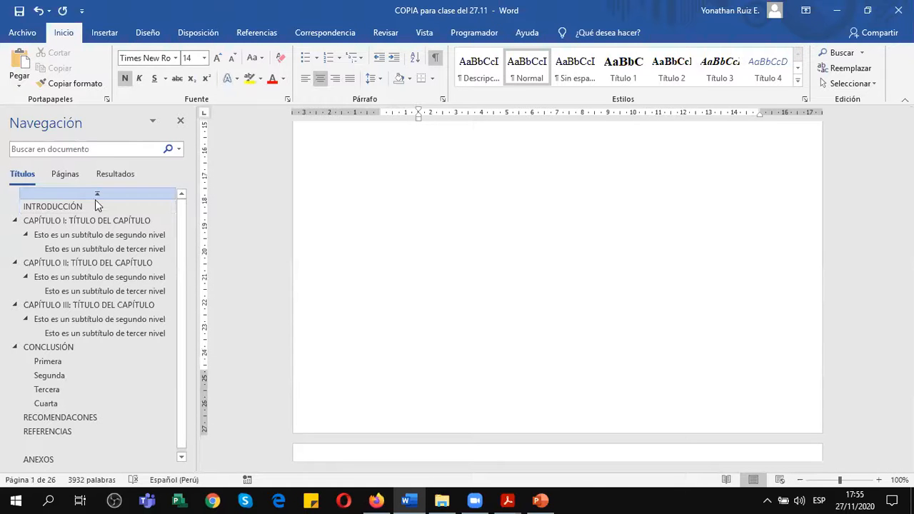
left_click(93, 206)
scroll(707, 359, "down", 10)
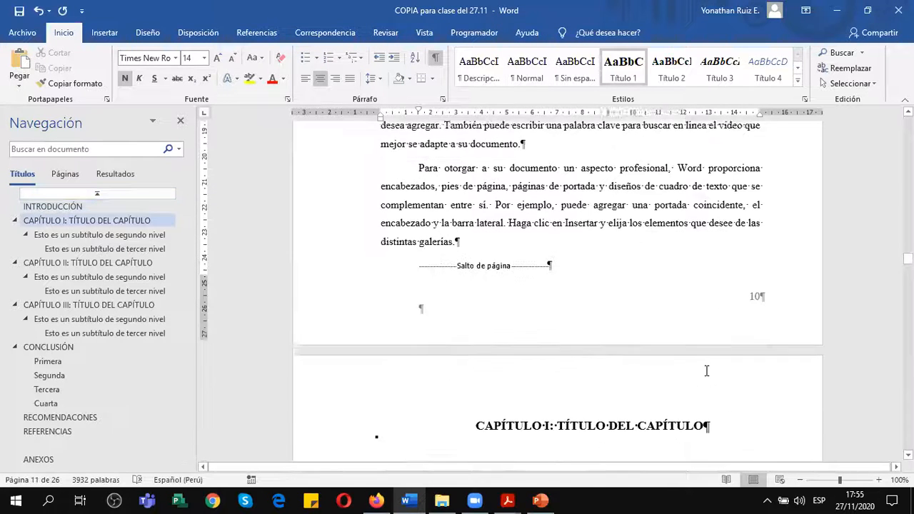
scroll(706, 372, "down", 1)
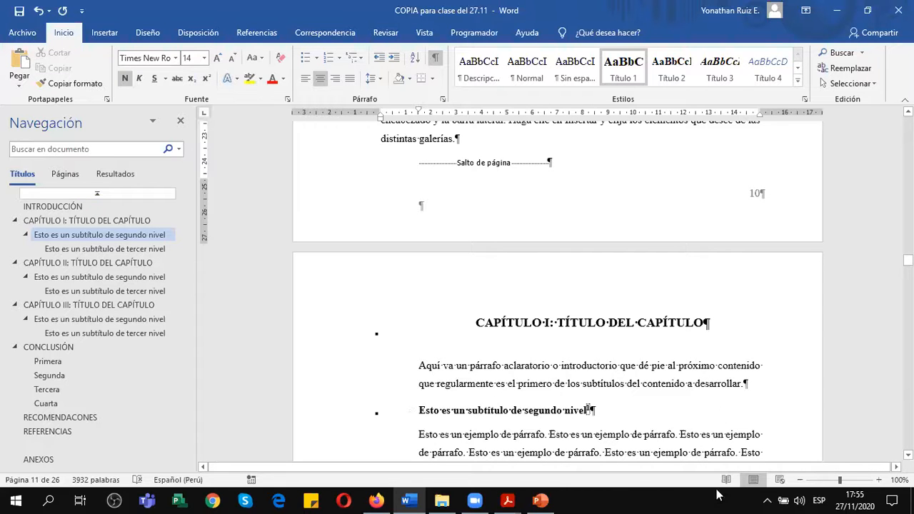
scroll(686, 416, "up", 10)
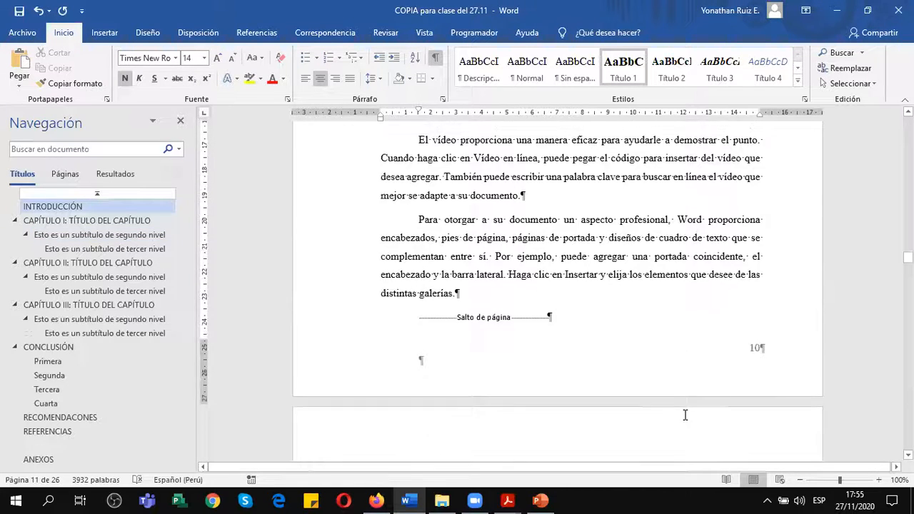
scroll(685, 415, "up", 3)
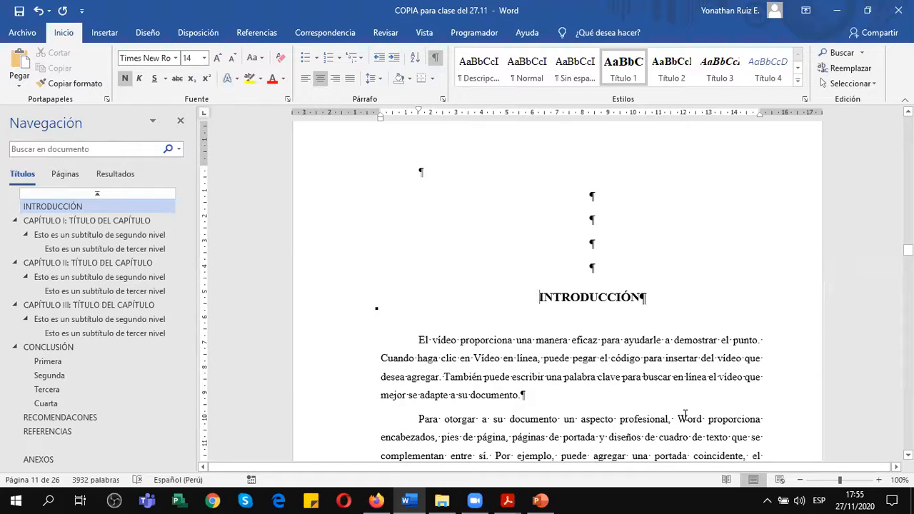
scroll(685, 416, "down", 4)
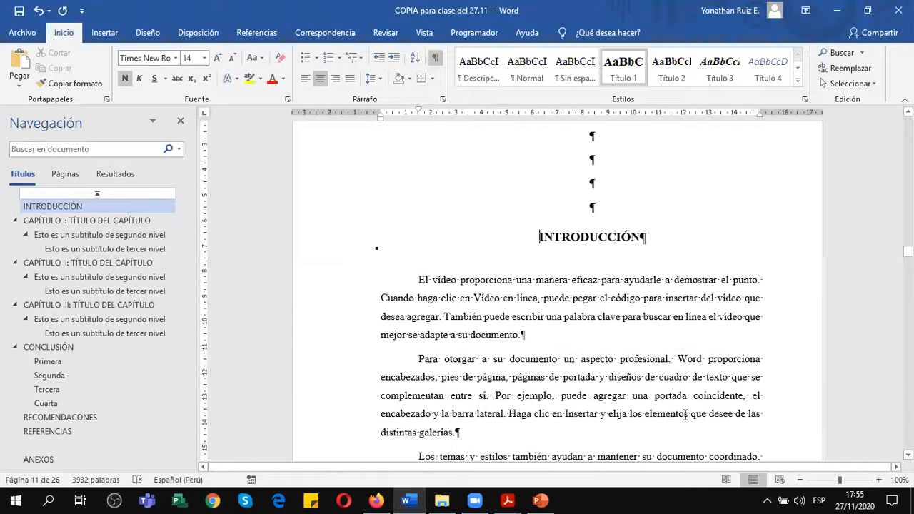
scroll(685, 415, "down", 15)
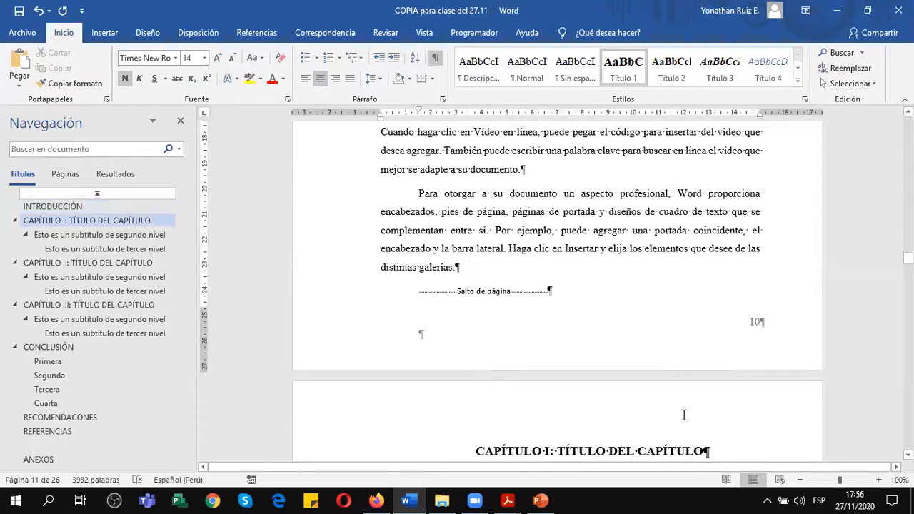
Update the entire TABLA DE CONTENIDO, including both its entries and page numbers.
scroll(685, 416, "up", 20)
scroll(653, 404, "up", 10)
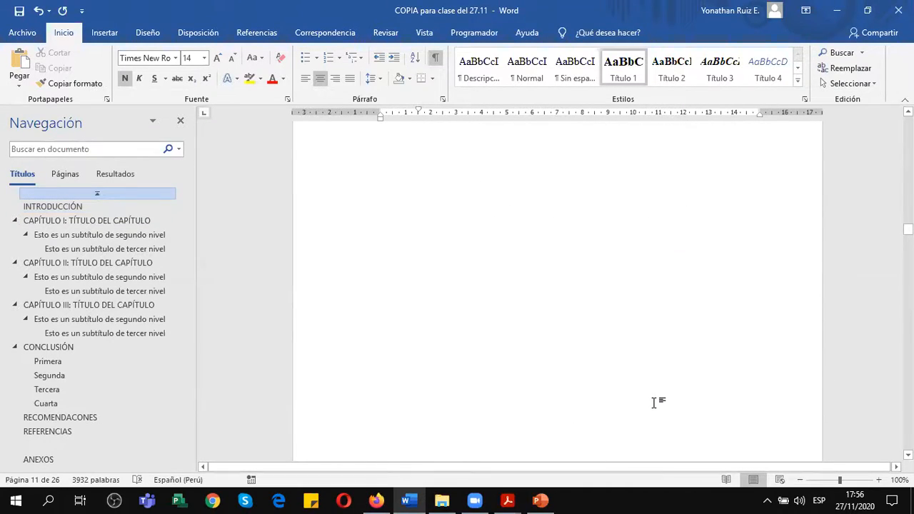
scroll(728, 388, "up", 12)
scroll(728, 388, "up", 4)
scroll(724, 388, "up", 1)
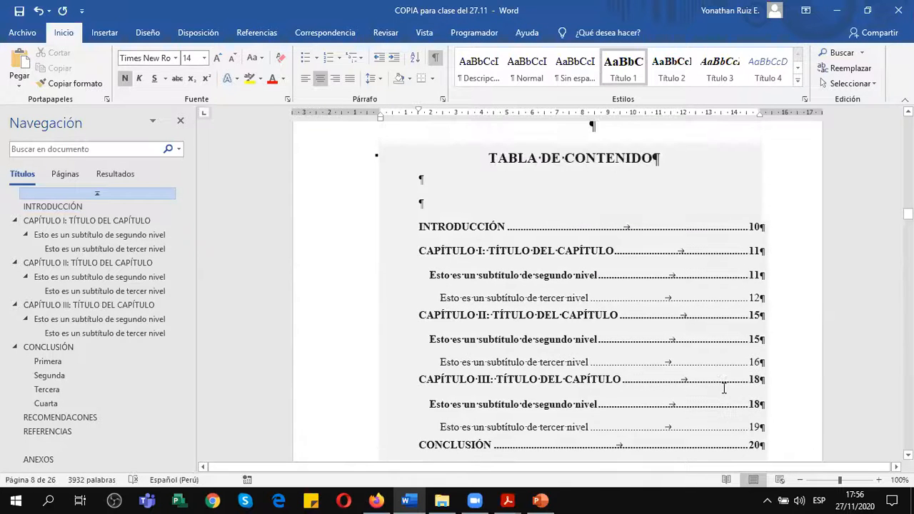
scroll(724, 388, "down", 1)
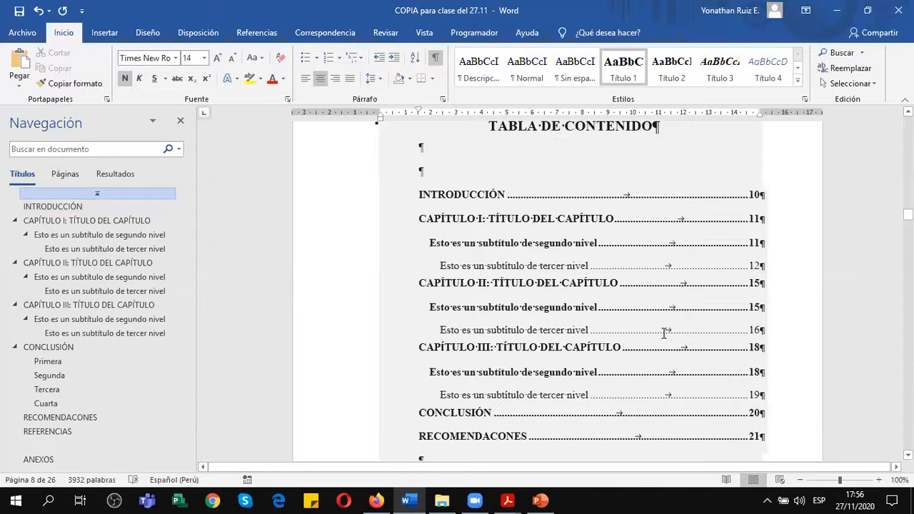
scroll(572, 314, "down", 4)
left_click(520, 300)
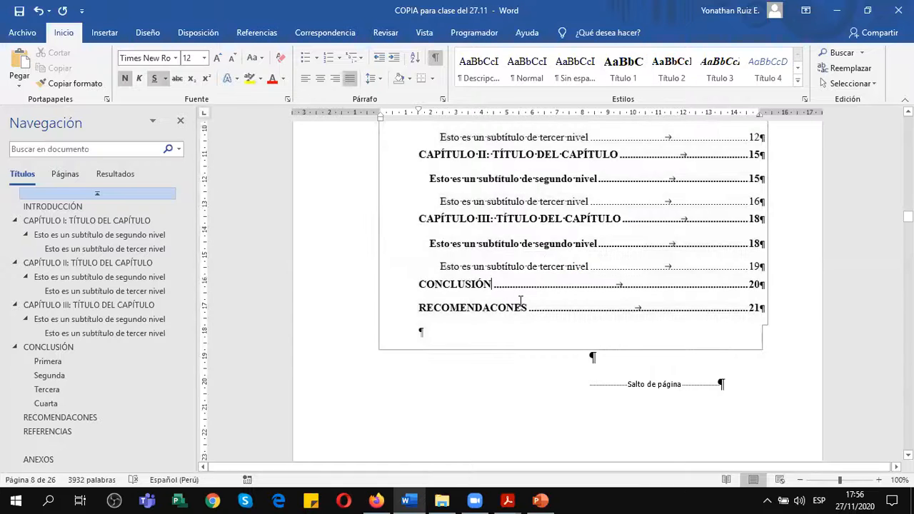
scroll(520, 300, "up", 5)
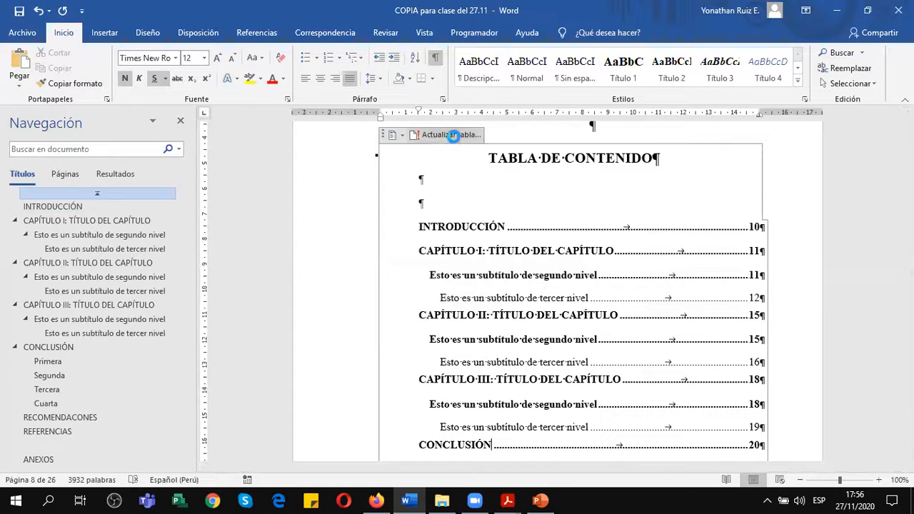
left_click(453, 137)
left_click(387, 248)
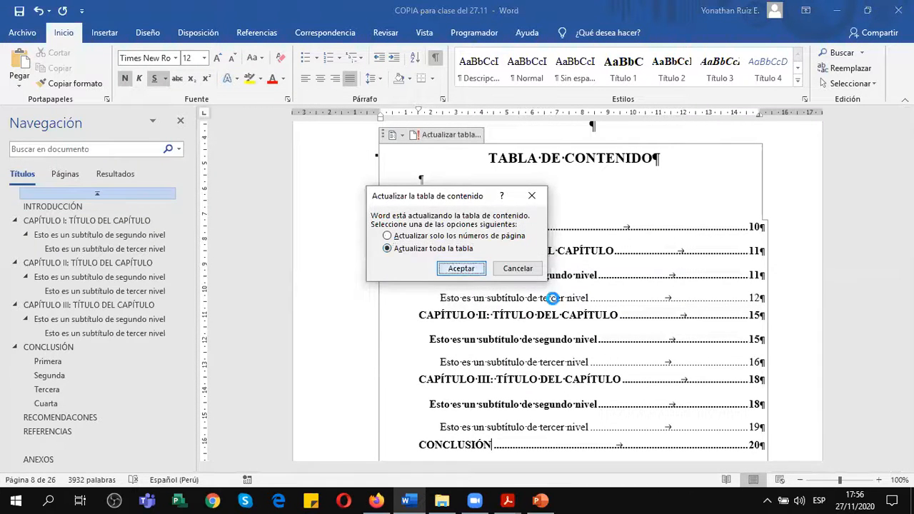
left_click(480, 266)
Follow the REFERENCIAS entry in the table of contents to its section and hide the formatting marks.
scroll(663, 346, "down", 5)
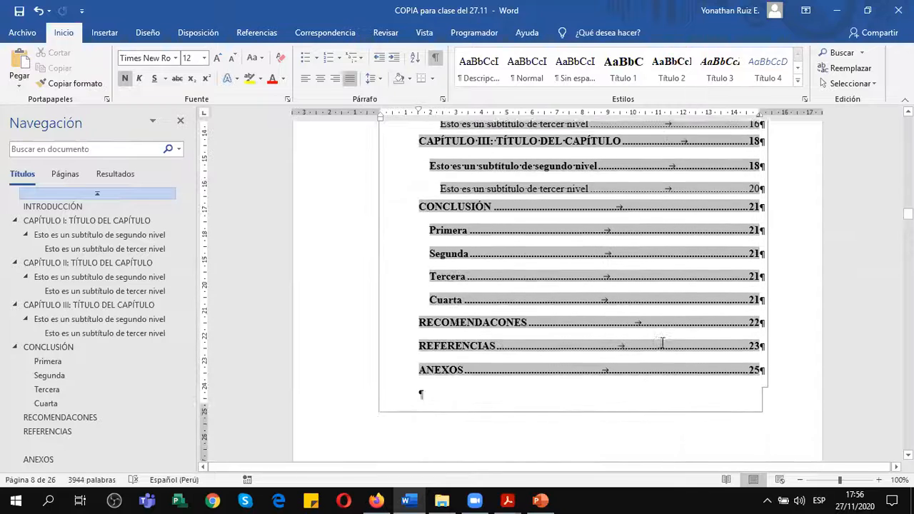
scroll(663, 343, "down", 1)
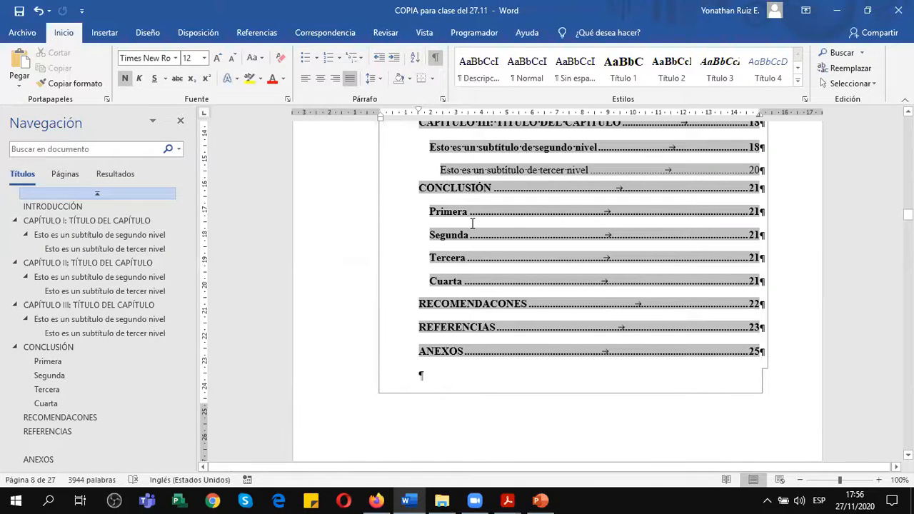
left_click(437, 330)
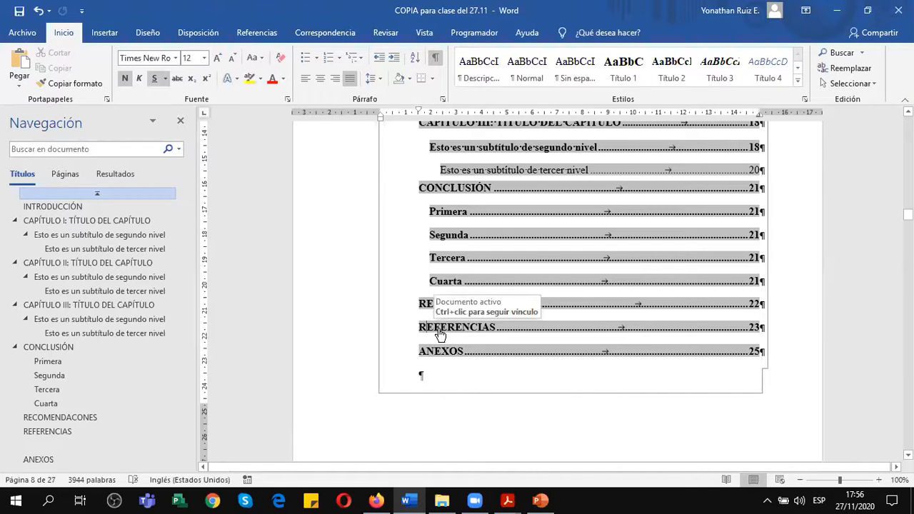
left_click(440, 334, "ctrl")
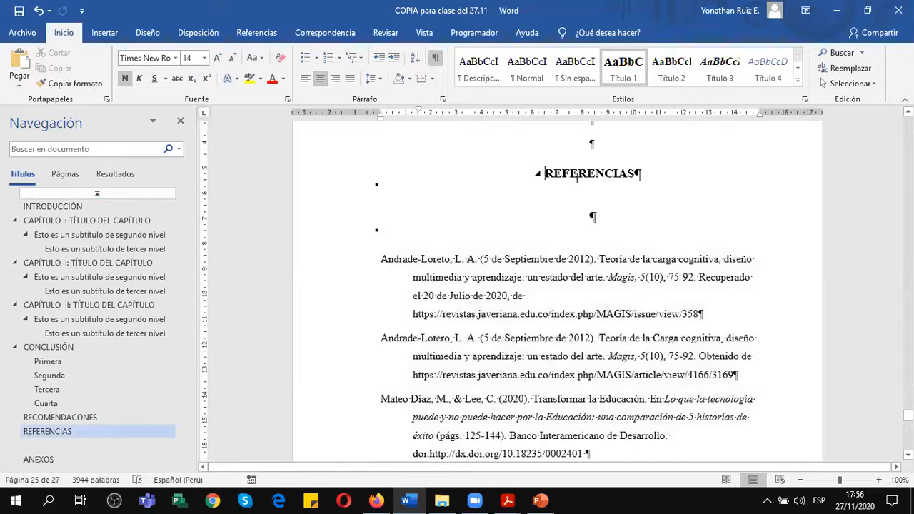
left_click(435, 57)
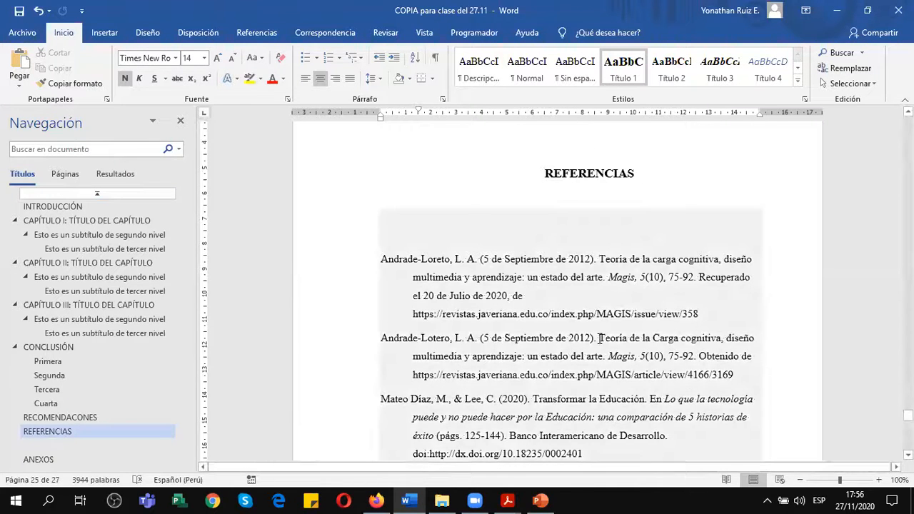
Check the page numbers from the reference list through the ANEXOS page.
scroll(587, 308, "down", 5)
scroll(602, 339, "down", 12)
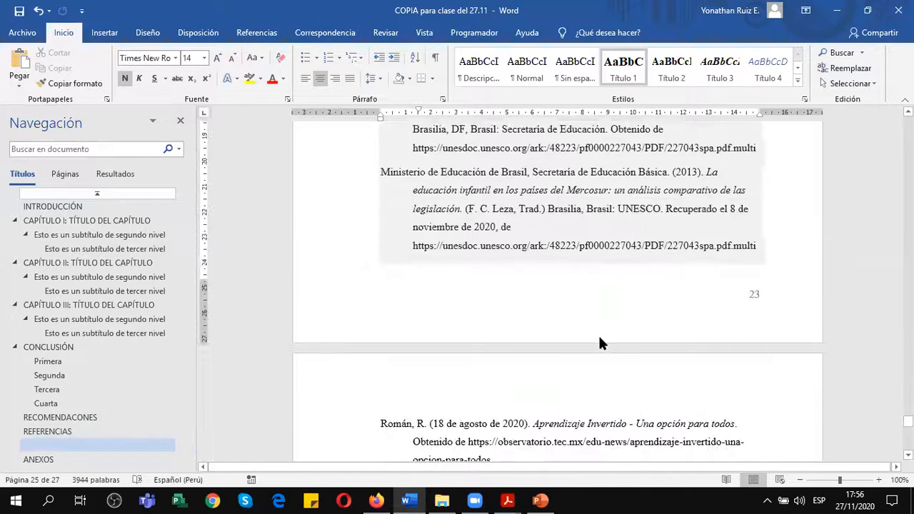
scroll(603, 339, "down", 8)
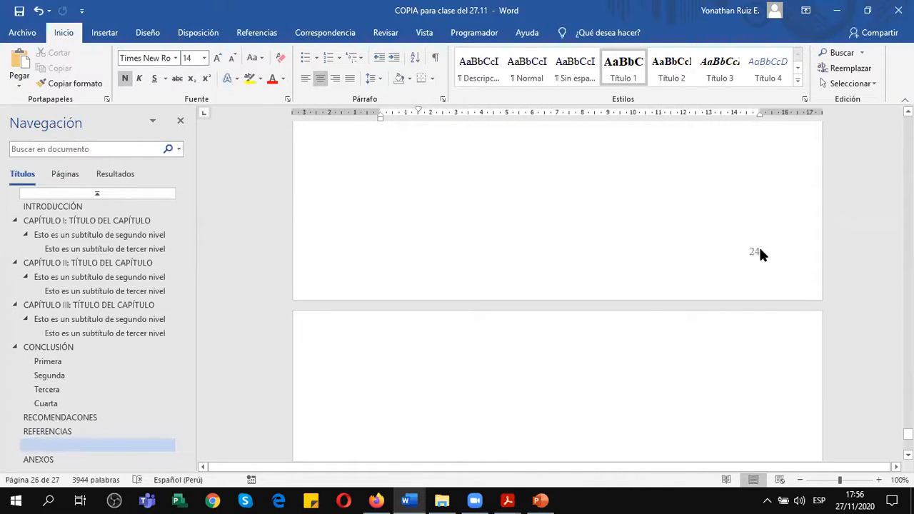
scroll(696, 443, "down", 3)
scroll(693, 431, "down", 3)
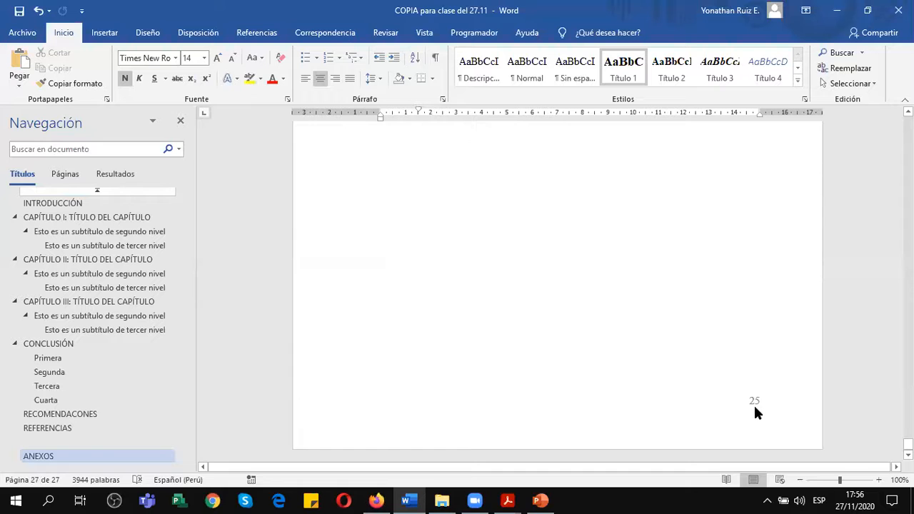
scroll(722, 403, "up", 3)
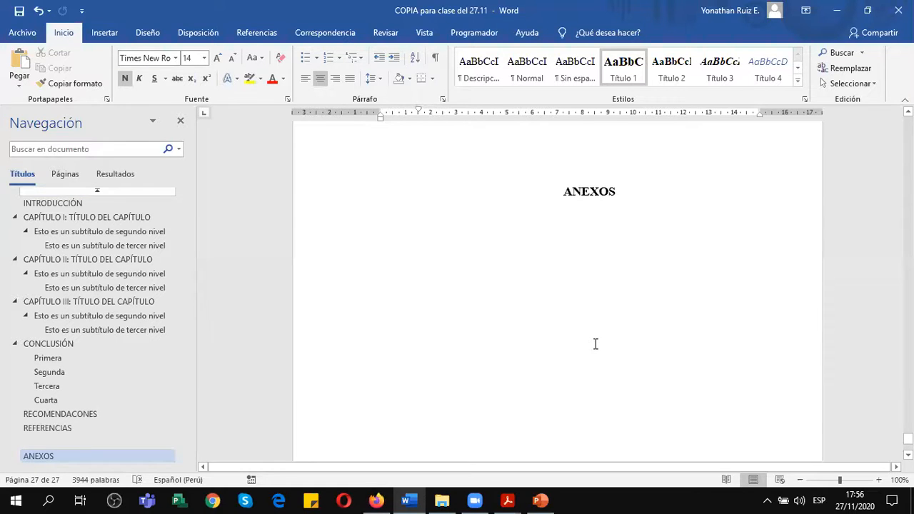
Check the page number on the ANEXOS page and review the pages back through the reference list to the recommendations.
scroll(596, 345, "down", 3)
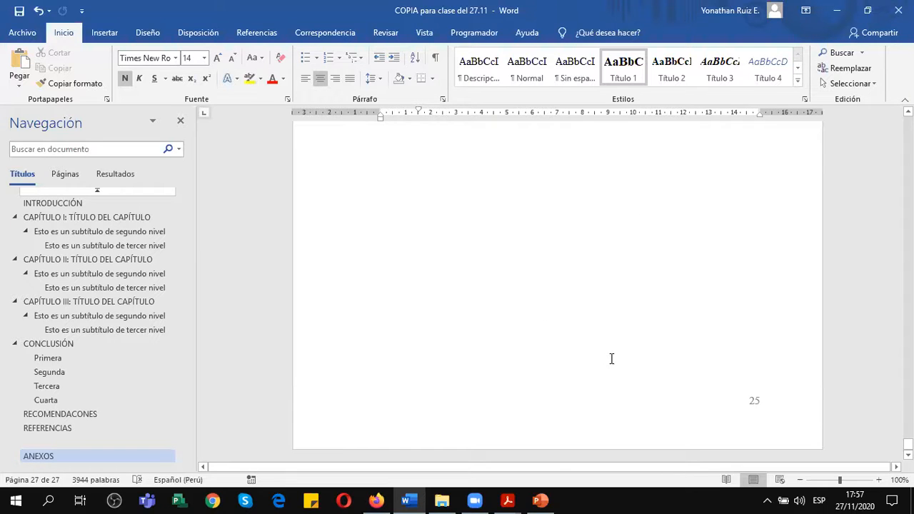
scroll(644, 368, "up", 15)
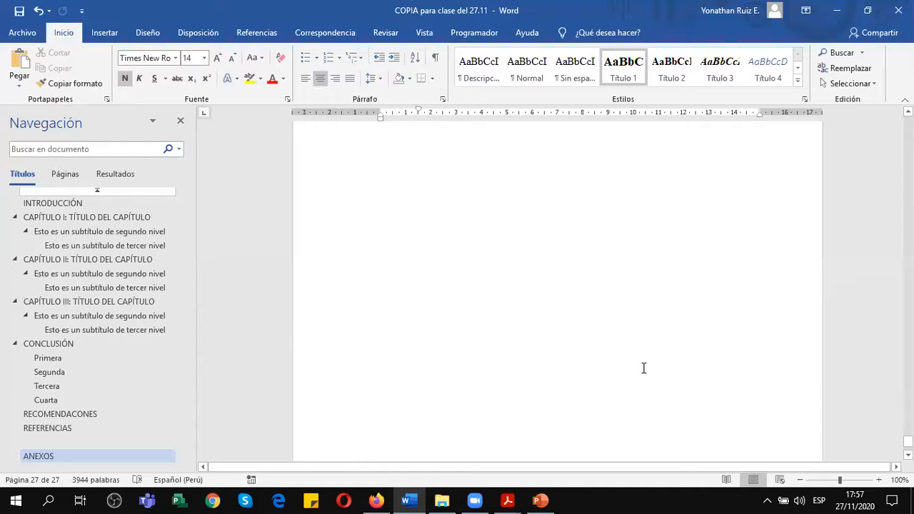
scroll(643, 367, "up", 15)
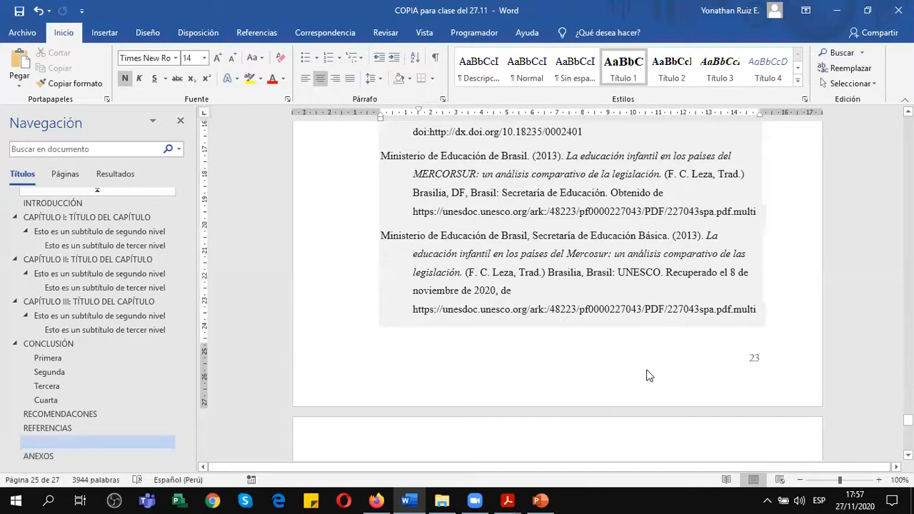
scroll(649, 376, "up", 5)
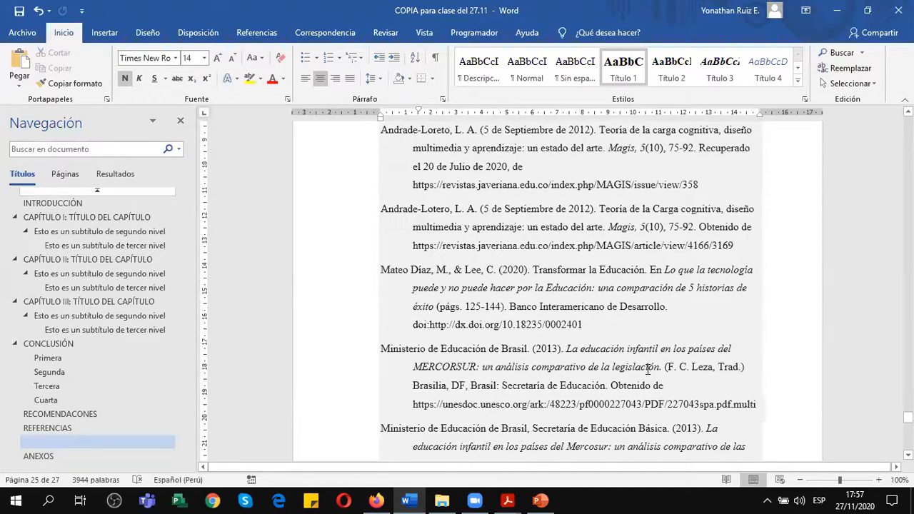
scroll(649, 369, "up", 13)
scroll(649, 372, "up", 8)
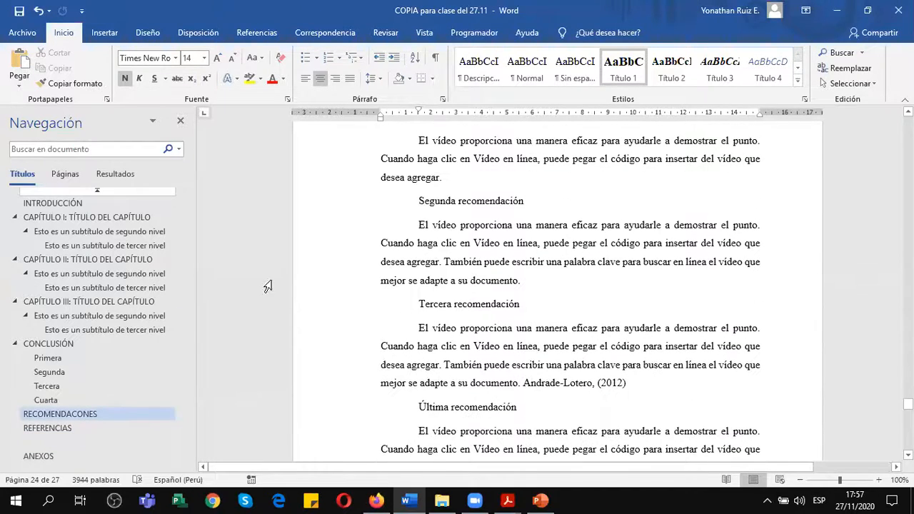
Go to the CAPÍTULO I heading and examine the preceding INTRODUCCIÓN section, including its page number and title placement.
left_click(128, 218)
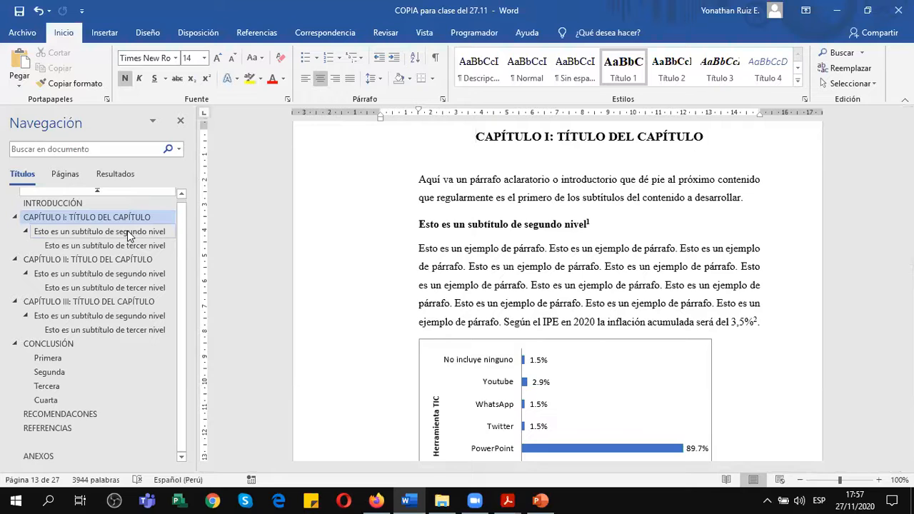
scroll(494, 300, "up", 8)
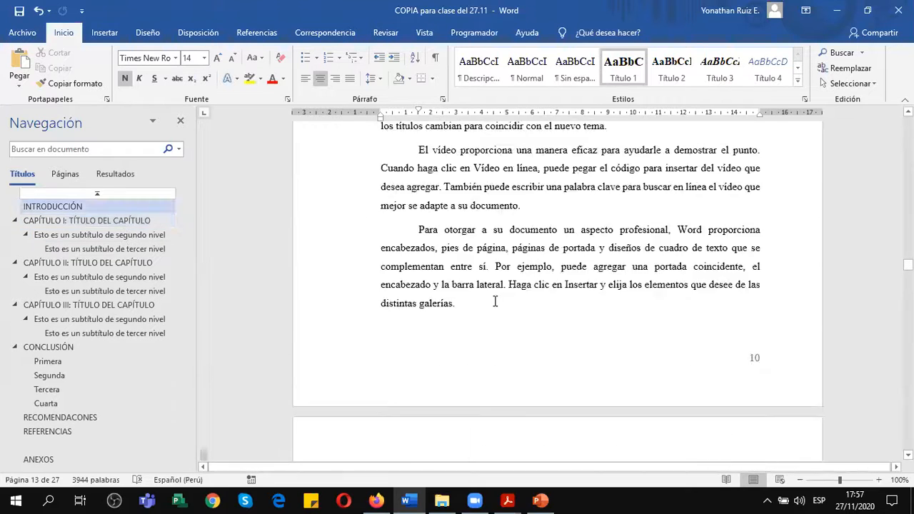
scroll(494, 302, "up", 4)
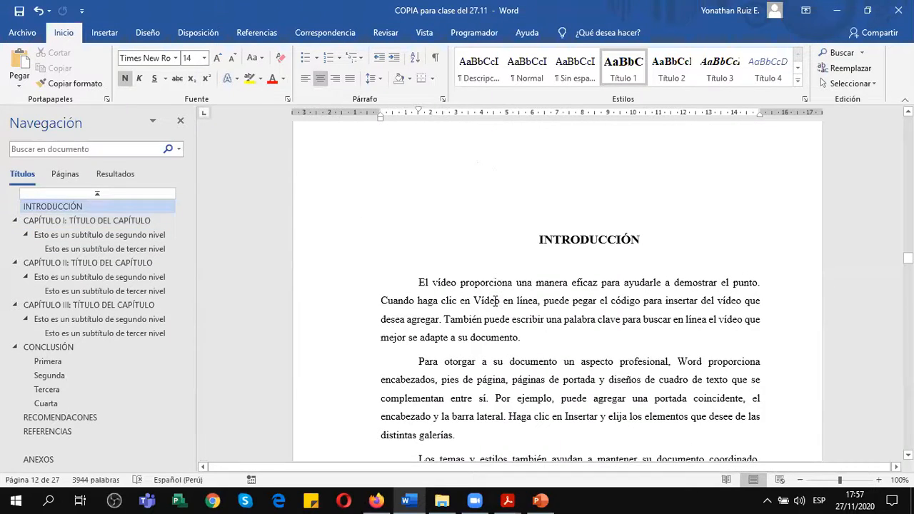
scroll(495, 301, "up", 1)
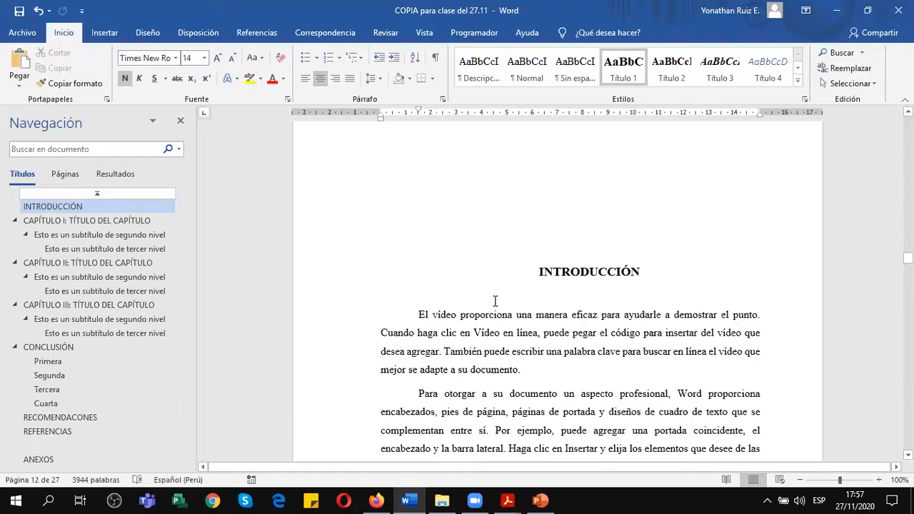
scroll(496, 301, "up", 2)
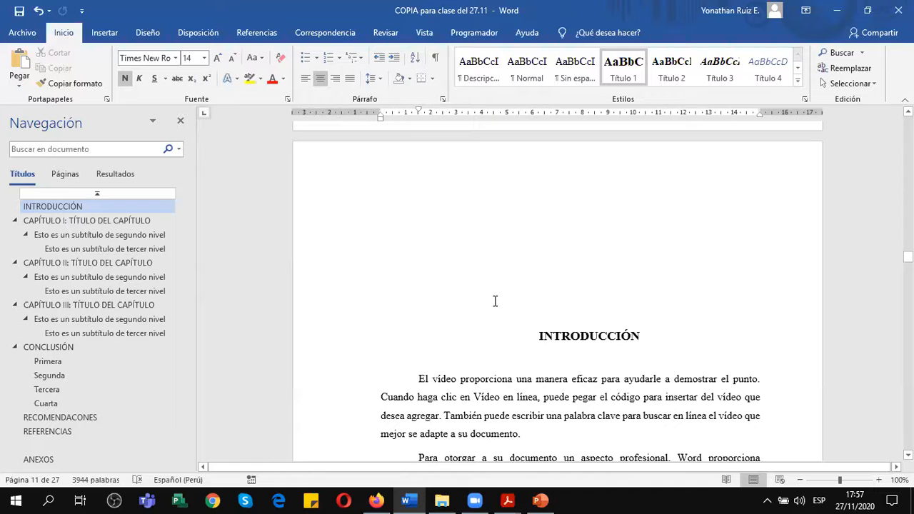
left_click(561, 337)
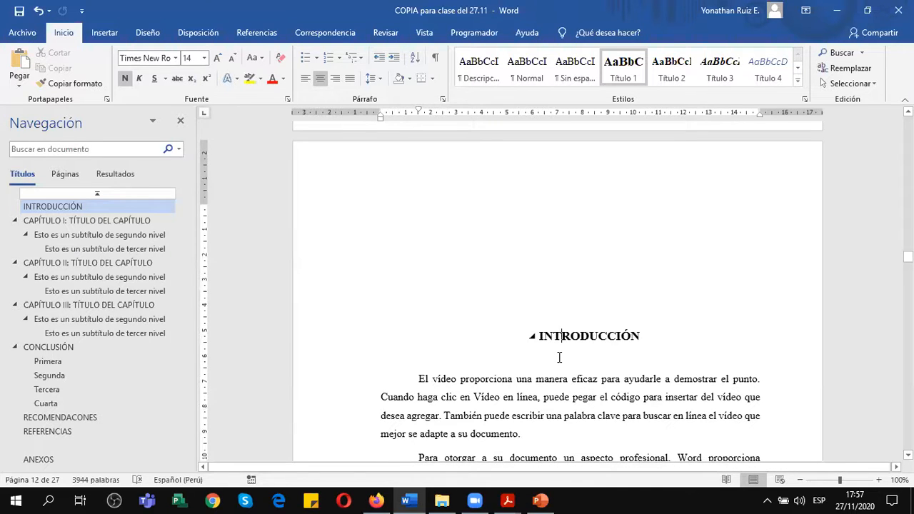
scroll(559, 357, "down", 3)
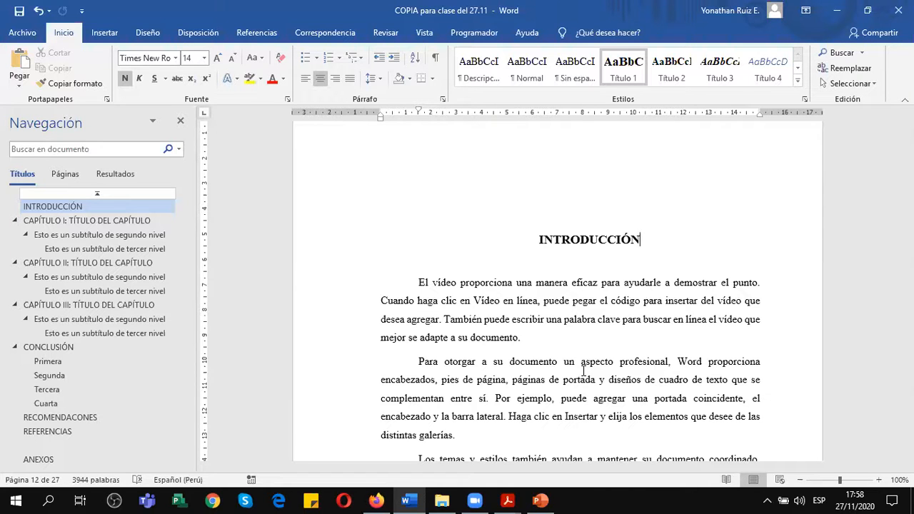
scroll(575, 360, "up", 4)
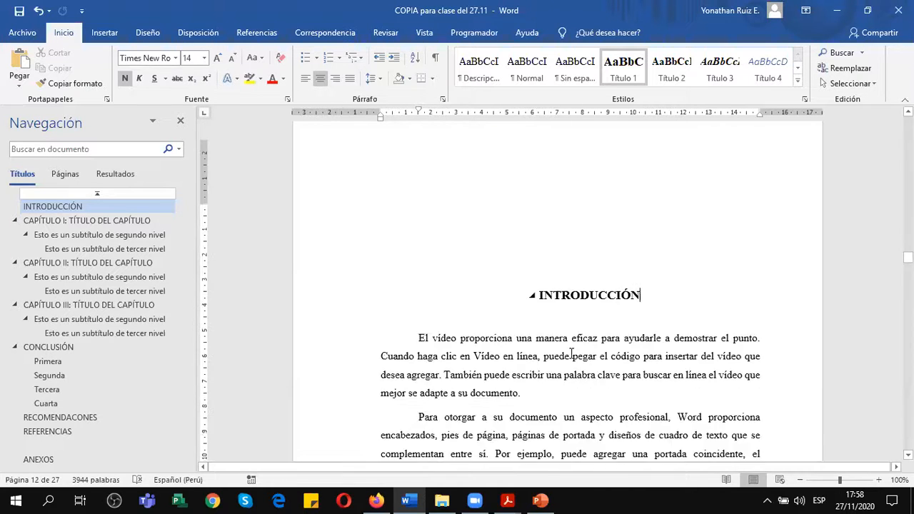
scroll(572, 354, "down", 5)
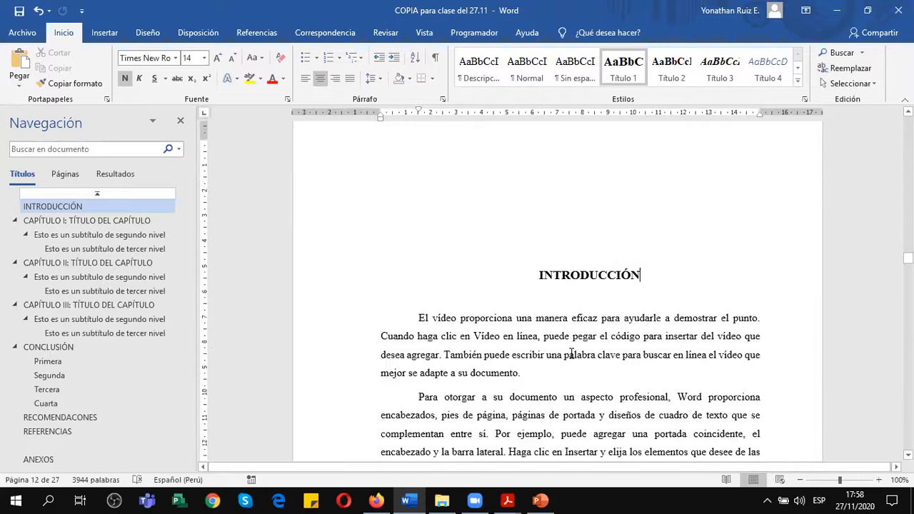